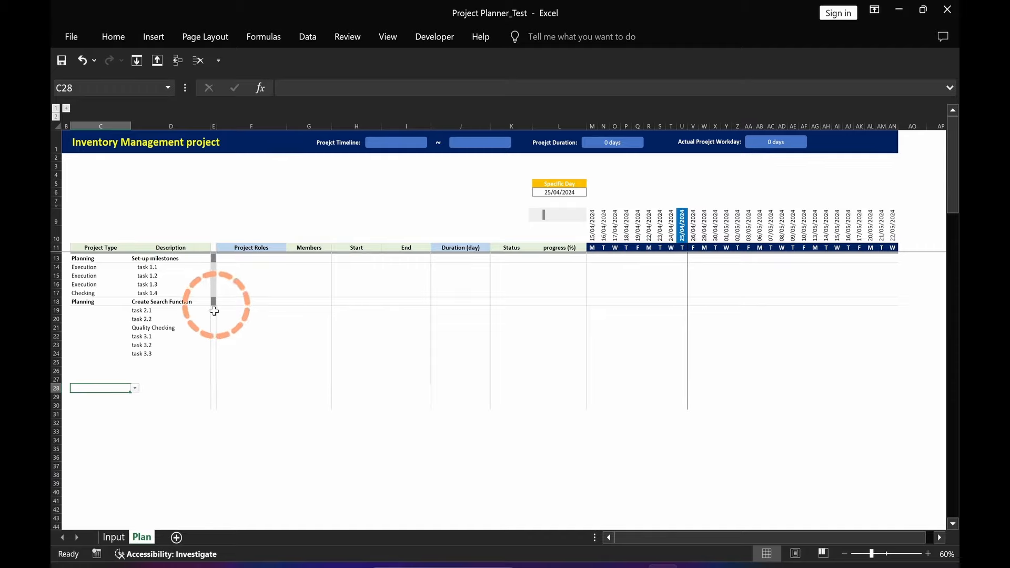
Set the project type of task 2.1 to Execution, task 2.2 to Complete and Quality Checking to Planning
click(83, 311)
key(alt+Down)
click(85, 325)
click(85, 320)
key(alt+Down)
click(89, 346)
click(85, 328)
key(alt+Down)
click(82, 335)
Set the project type of tasks 3.1 and 3.2 to Execution and of task 3.3 to Complete
key(Down)
key(alt+Down)
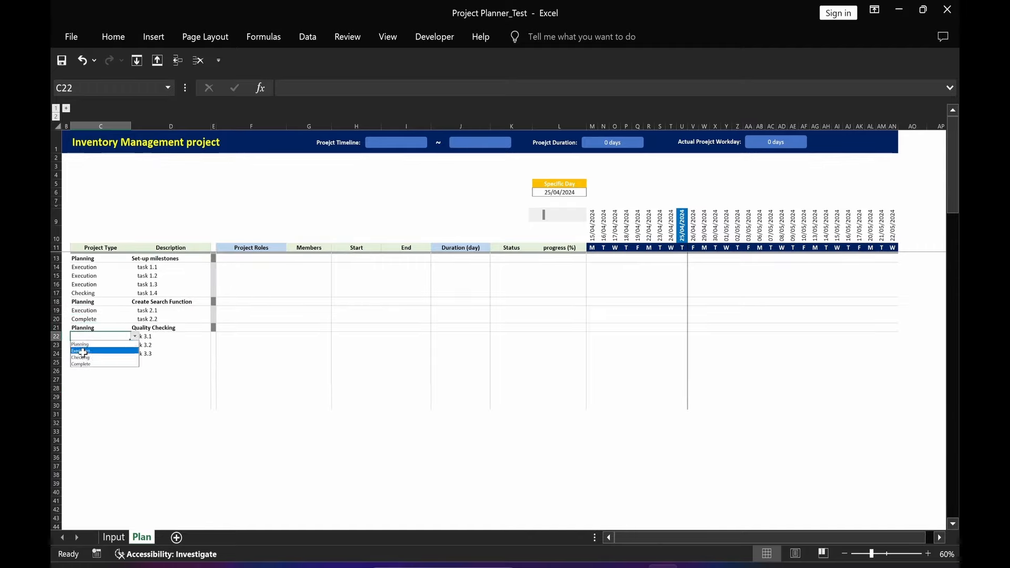
click(82, 351)
key(Down)
key(alt+Down)
click(94, 359)
key(Down)
key(alt+Down)
click(85, 381)
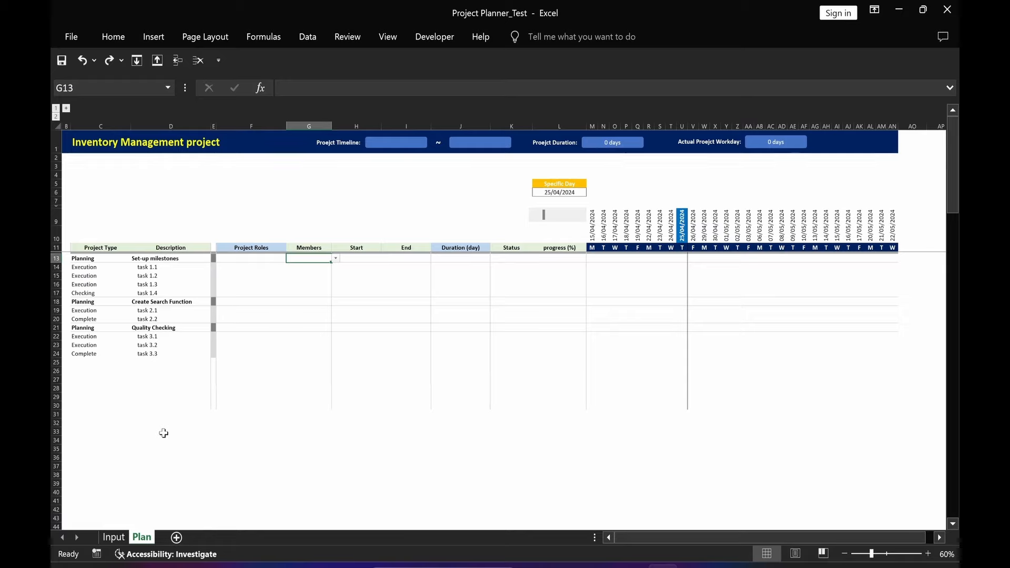
Assign member AAA to Set-up milestones, BBB to task 1.1, CCC to tasks 1.2 and 1.3, and EEE to task 1.4
click(336, 259)
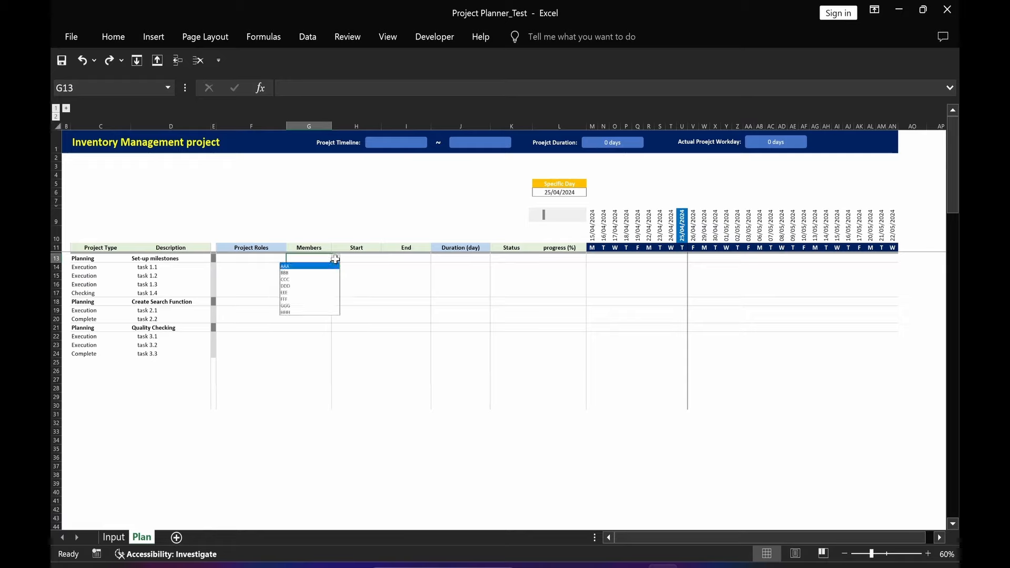
click(296, 266)
click(137, 466)
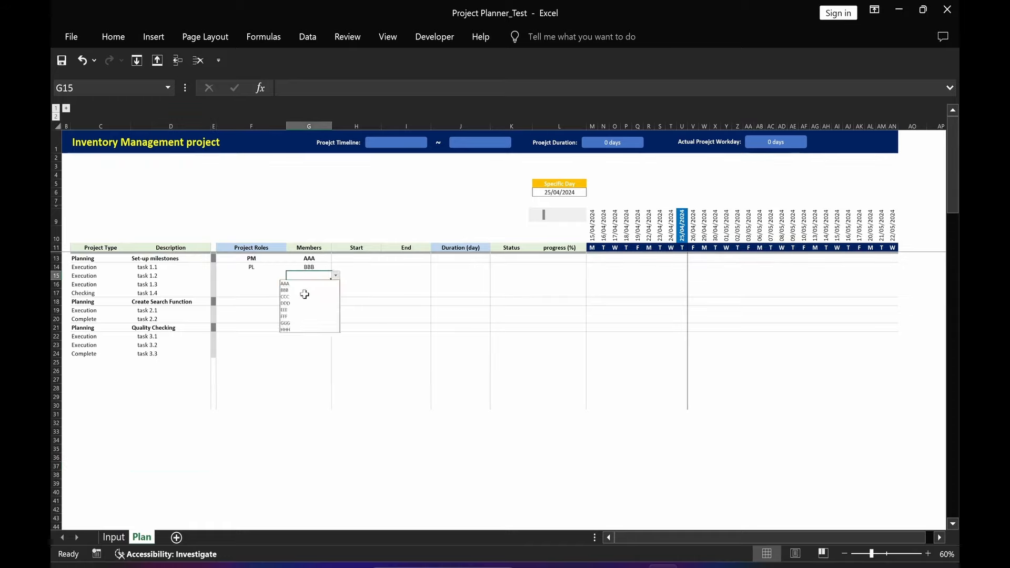
click(309, 302)
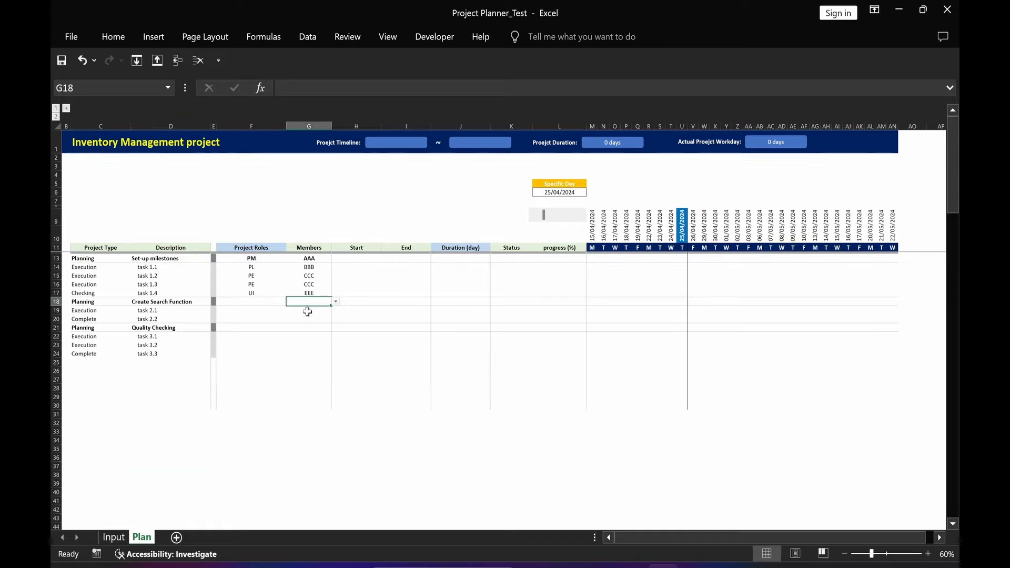
Assign member FFF to tasks 2.1 and 3.2, CCC to tasks 2.2 and 3.1, DDD to Quality Checking, and GGG to task 3.3
click(308, 311)
click(336, 311)
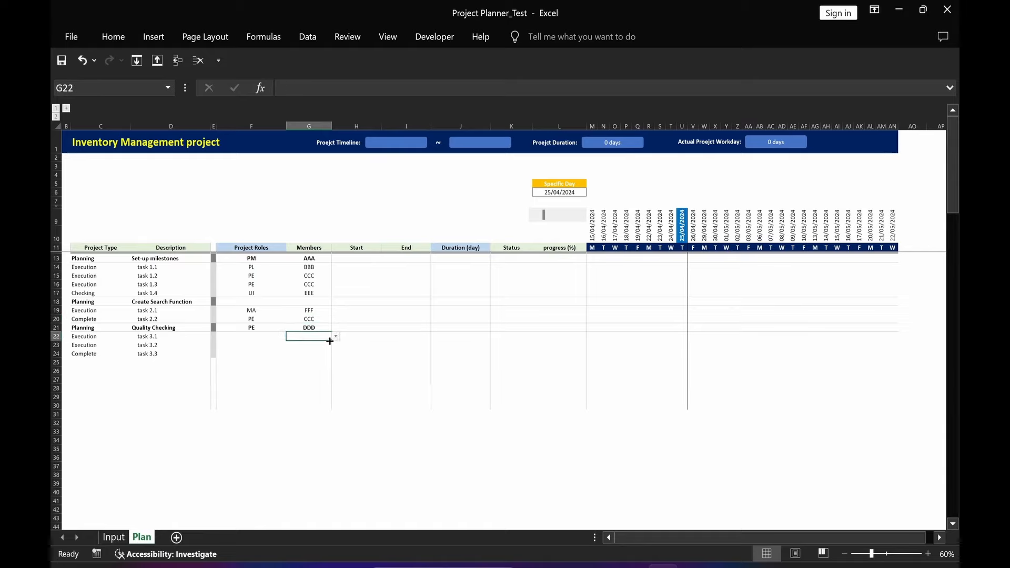
key(Return)
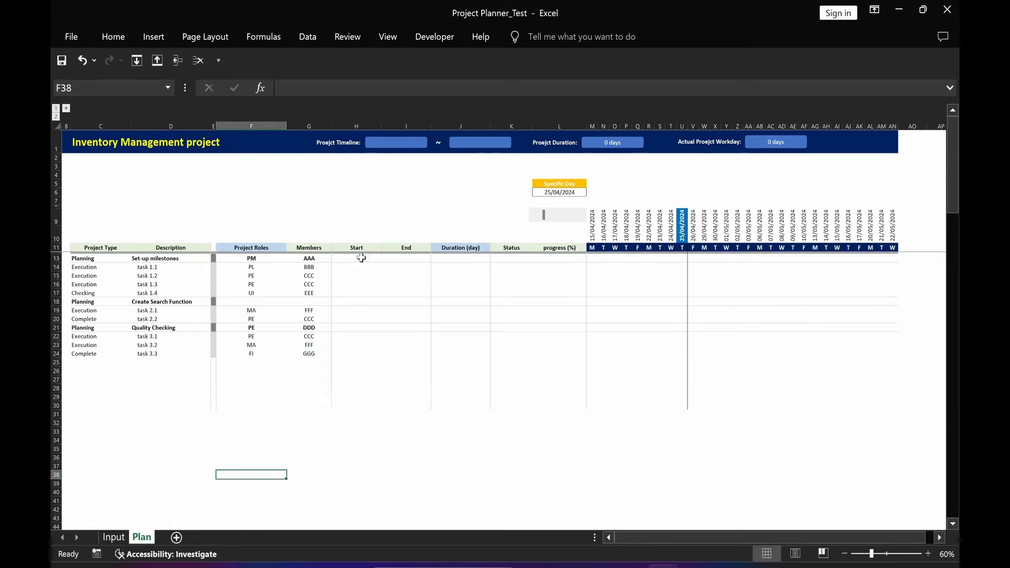
Set the Set-up milestones row to start on 03/04/2024 and end on 10/04/2024 with the date picker
click(361, 257)
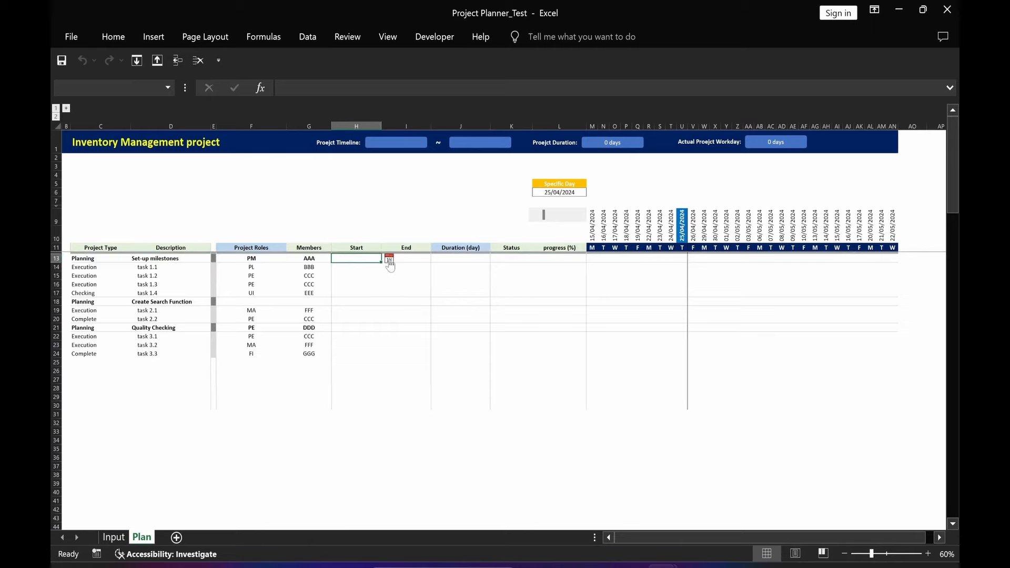
click(389, 260)
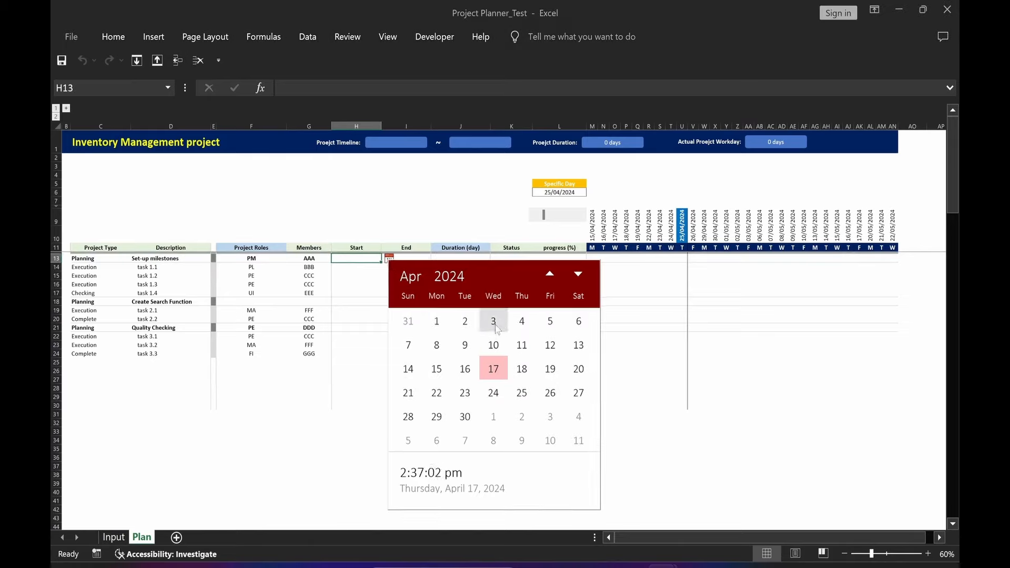
click(494, 322)
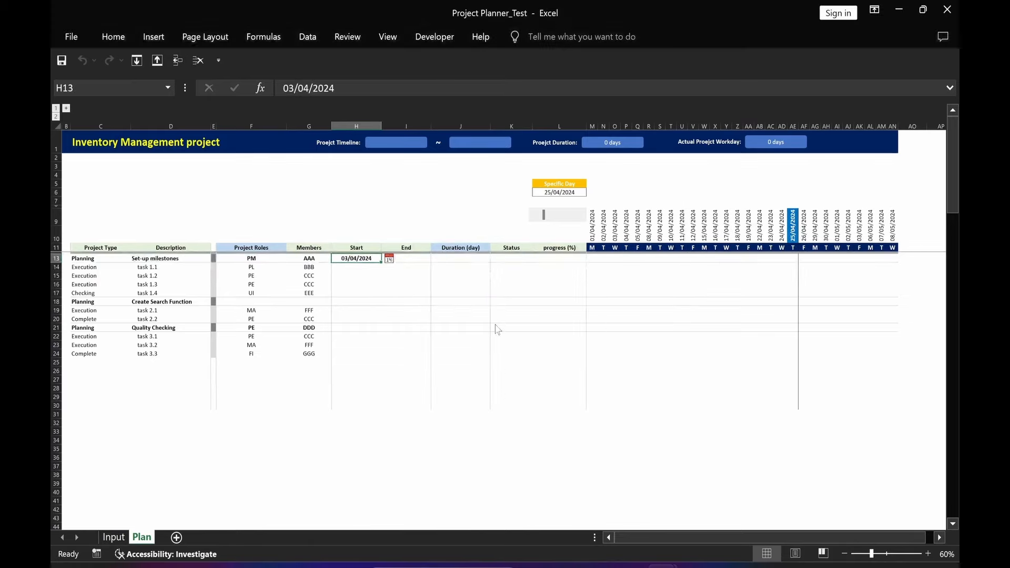
click(409, 259)
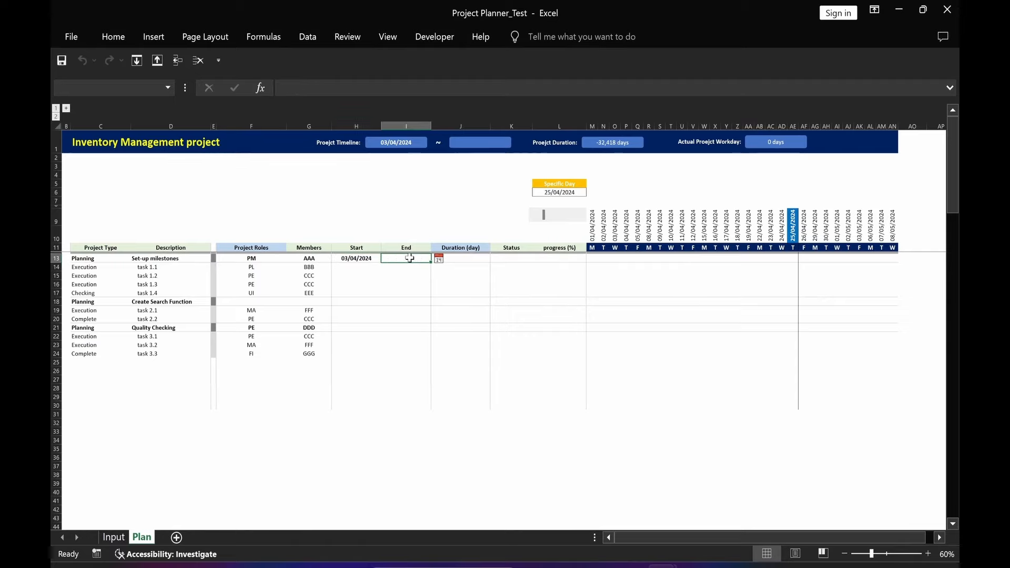
click(438, 262)
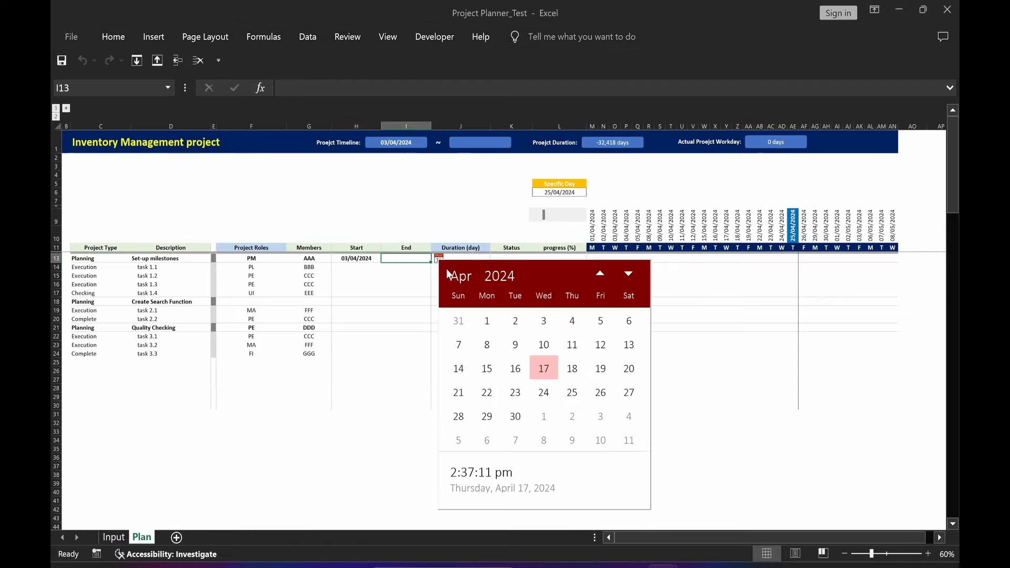
click(544, 345)
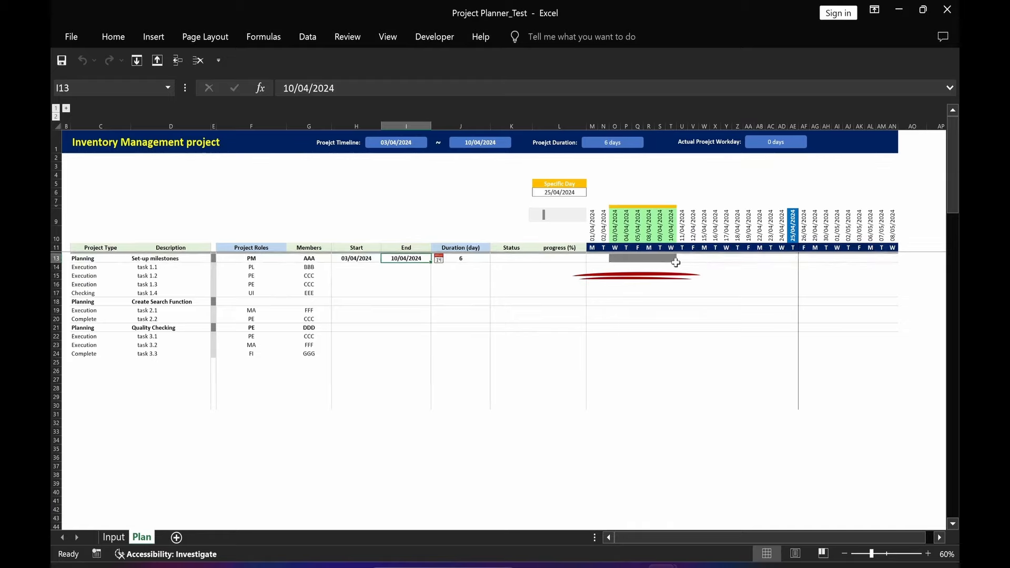
Set task 1.1 to start on 03/04/2024 and end on 04/04/2024
click(354, 267)
click(389, 267)
click(494, 332)
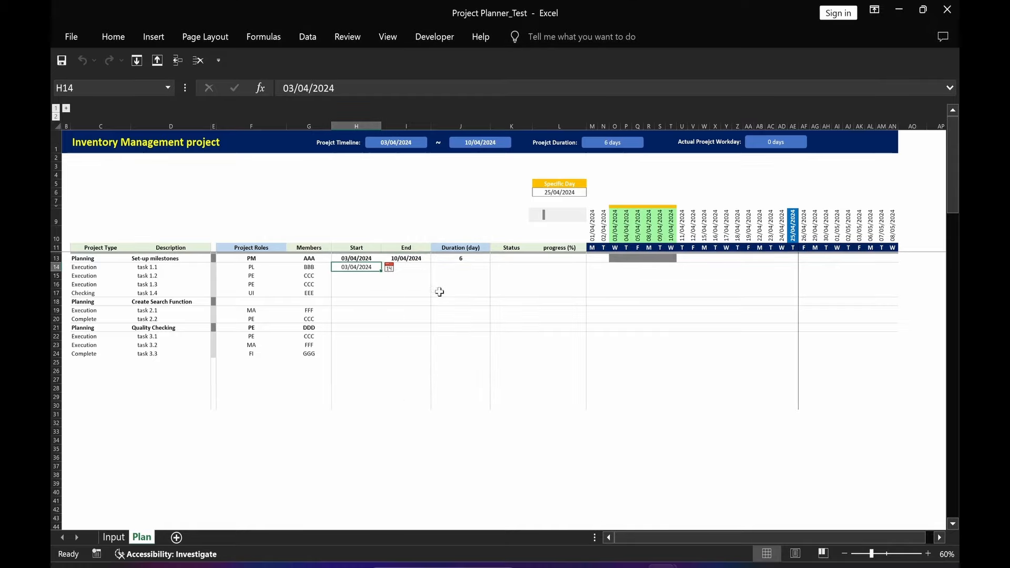
click(406, 267)
click(439, 267)
click(573, 332)
Set task 1.2 to start on 04/04/2024 and end on 08/04/2024
click(357, 276)
click(389, 275)
click(522, 339)
click(406, 276)
click(439, 276)
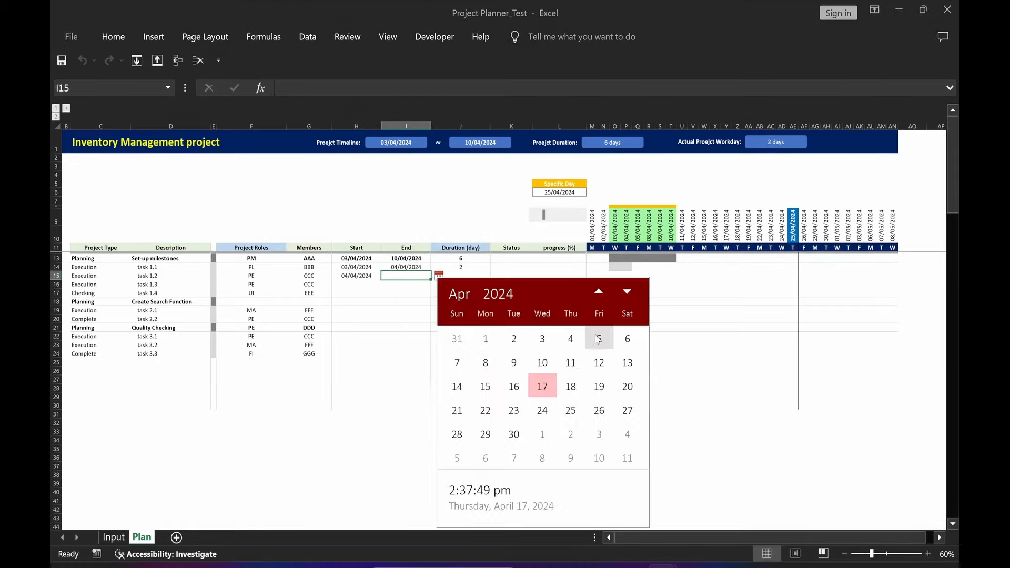
click(484, 363)
Set task 1.3 to start on 08/04/2024 and end on 09/04/2024
click(356, 285)
click(389, 284)
click(436, 372)
click(410, 285)
click(439, 285)
click(514, 371)
Set task 1.4 to start on 09/04/2024 and end on 10/04/2024
click(356, 293)
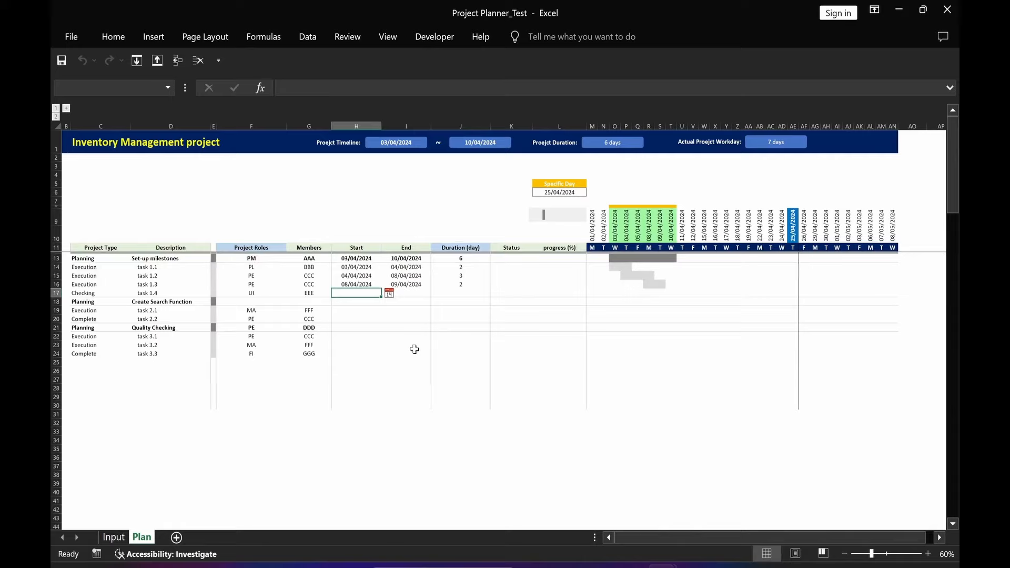
click(389, 293)
click(465, 376)
click(406, 293)
click(439, 293)
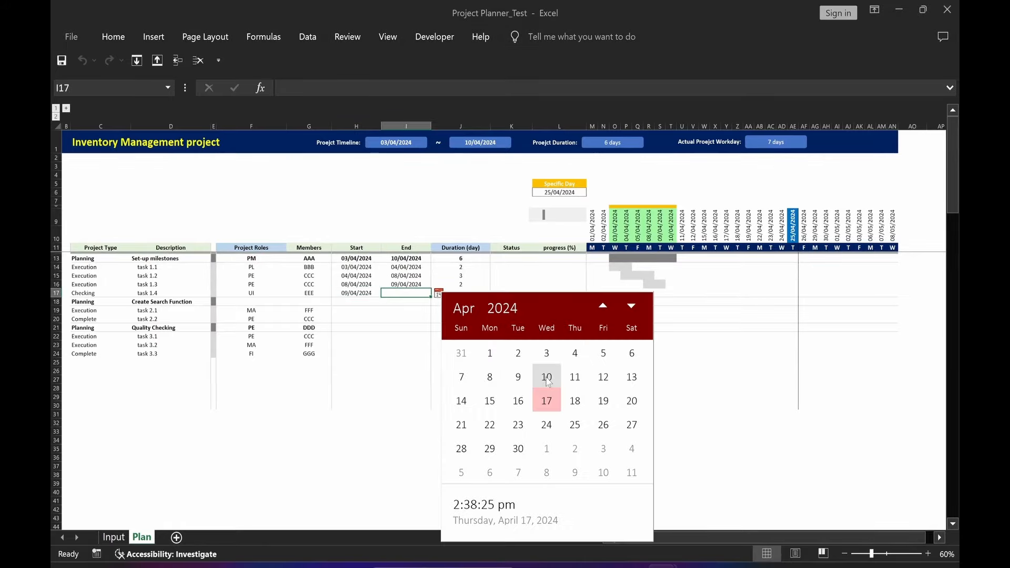
click(547, 378)
Set the Create Search Function row to start on 11/04/2024 and end on 19/04/2024
click(356, 302)
click(389, 302)
click(525, 386)
click(406, 302)
click(439, 302)
click(604, 410)
Set task 2.1 to start on 11/04/2024 and end on 12/04/2024
click(357, 310)
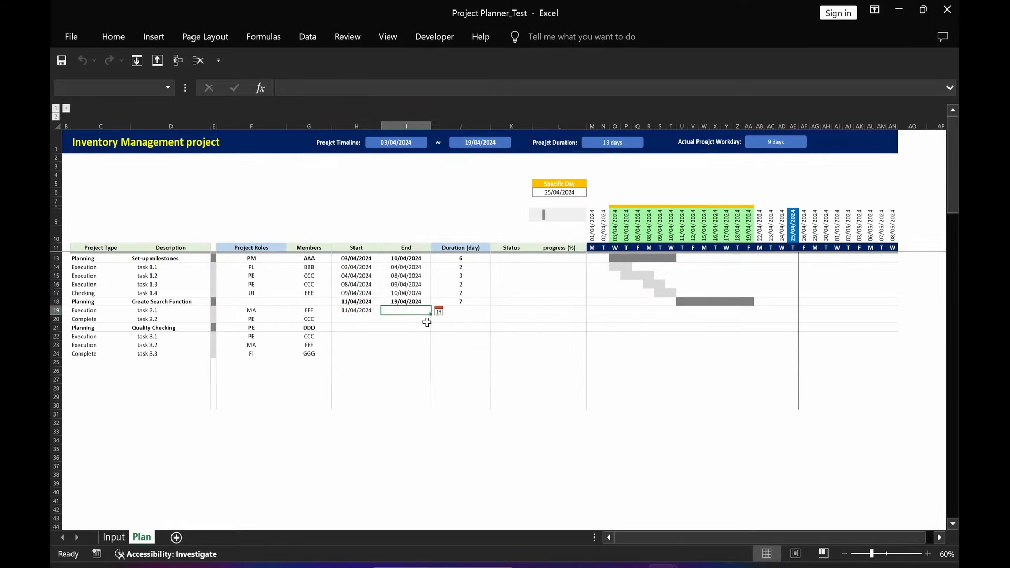
click(439, 311)
click(604, 373)
Set task 2.2 to start on 15/04/2024 and end on 19/04/2024
click(356, 319)
click(388, 319)
click(435, 411)
click(406, 319)
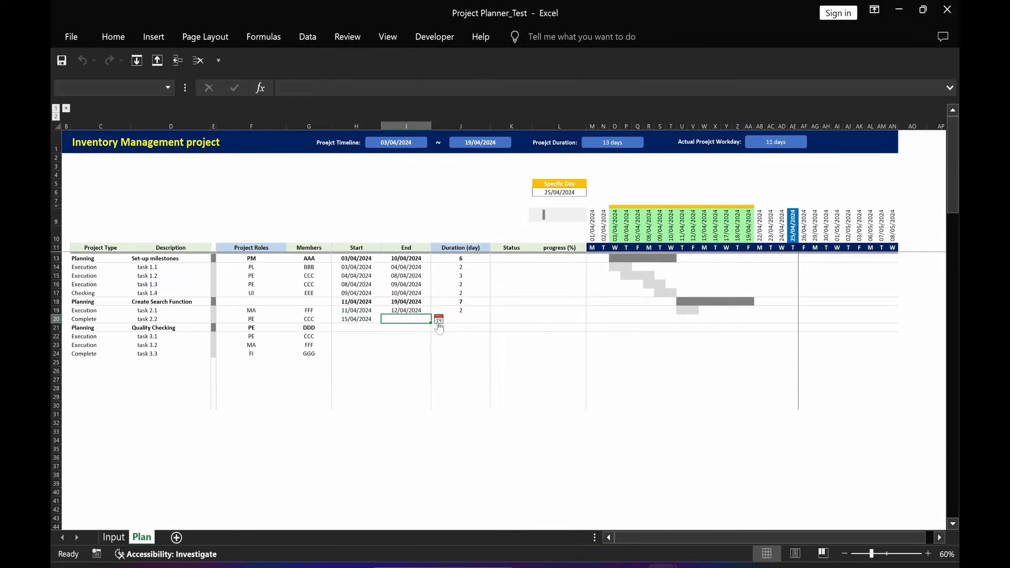
click(439, 320)
click(605, 410)
Set the Quality Checking row to start on 22/04/2024 and end on 30/04/2024
click(356, 328)
click(389, 328)
click(441, 435)
click(407, 328)
click(439, 327)
click(519, 458)
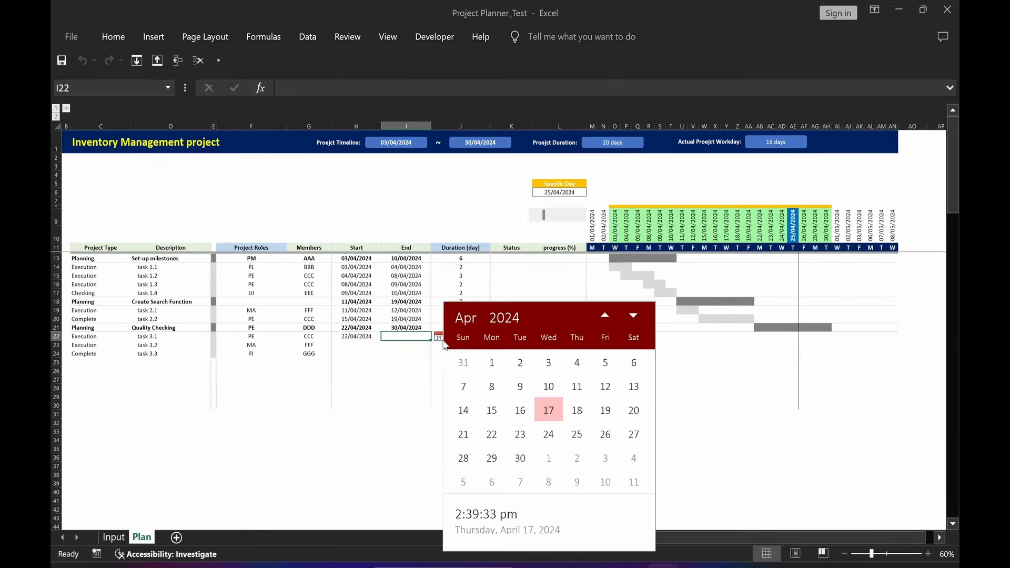
Set task 3.1's end date to 23/04/2024 and schedule task 3.2 from 24/04/2024 to 25/04/2024
click(520, 435)
click(356, 346)
click(389, 345)
click(492, 434)
click(407, 345)
click(439, 345)
click(577, 435)
Set task 3.3 to start on 26/04/2024 and end on 30/04/2024
click(356, 353)
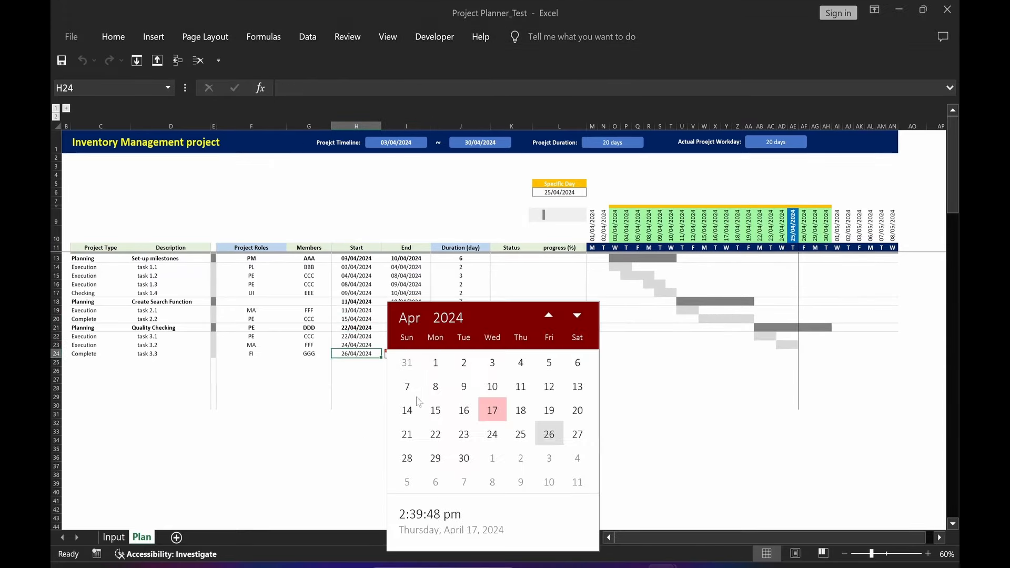
click(406, 353)
click(438, 353)
click(515, 458)
click(315, 484)
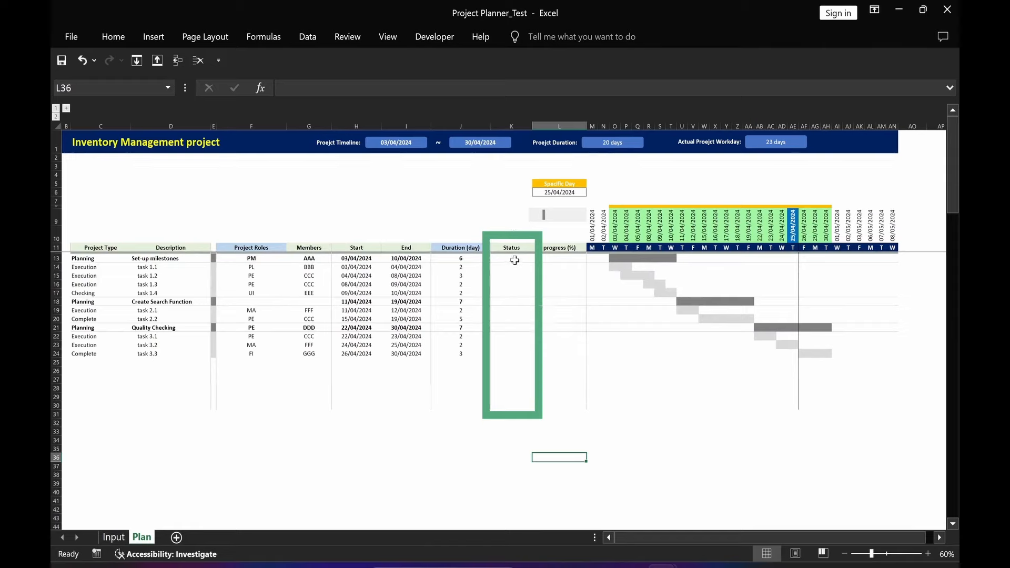
Set the status of task 1.4 to Complete
click(508, 294)
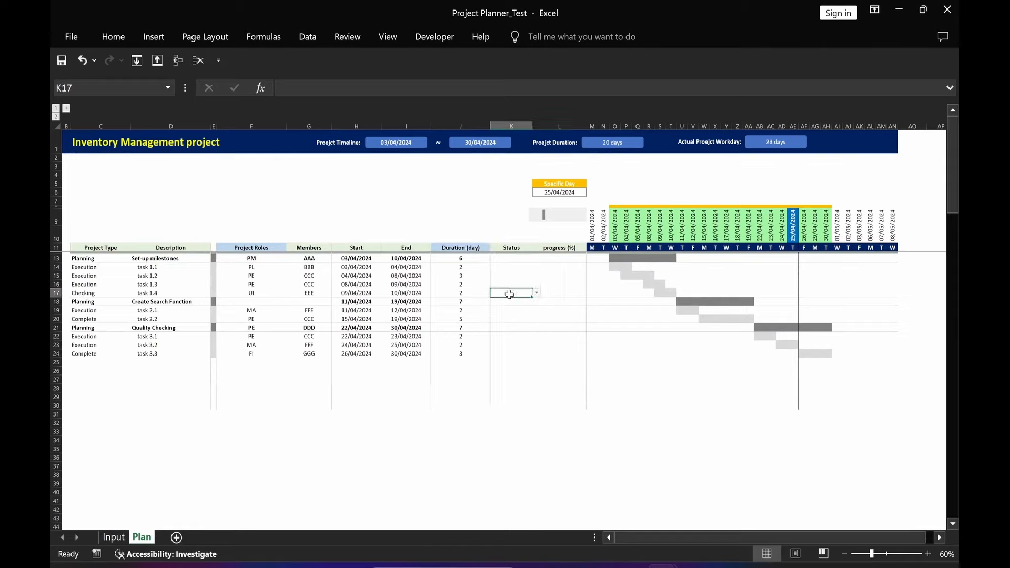
click(535, 293)
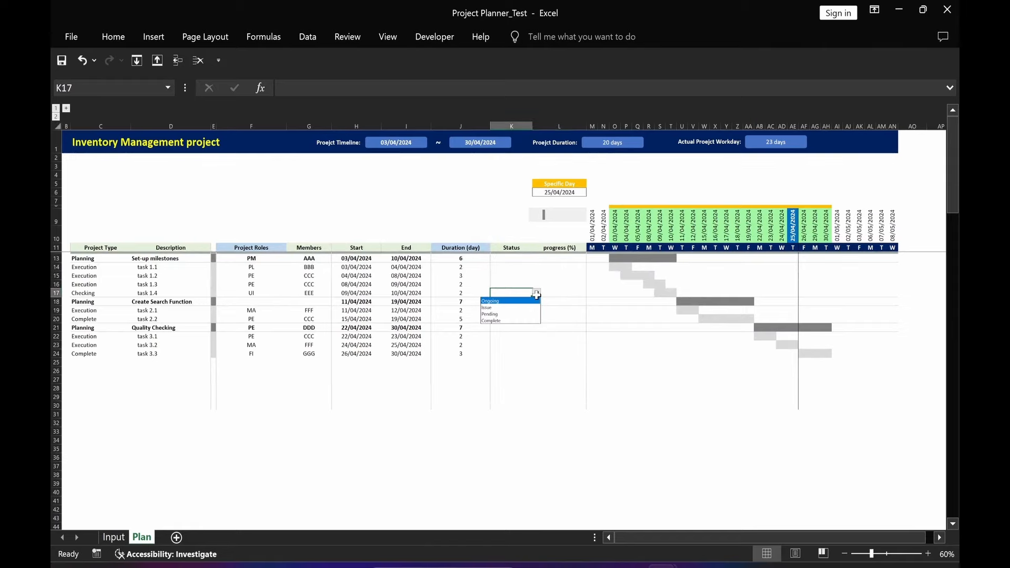
click(491, 321)
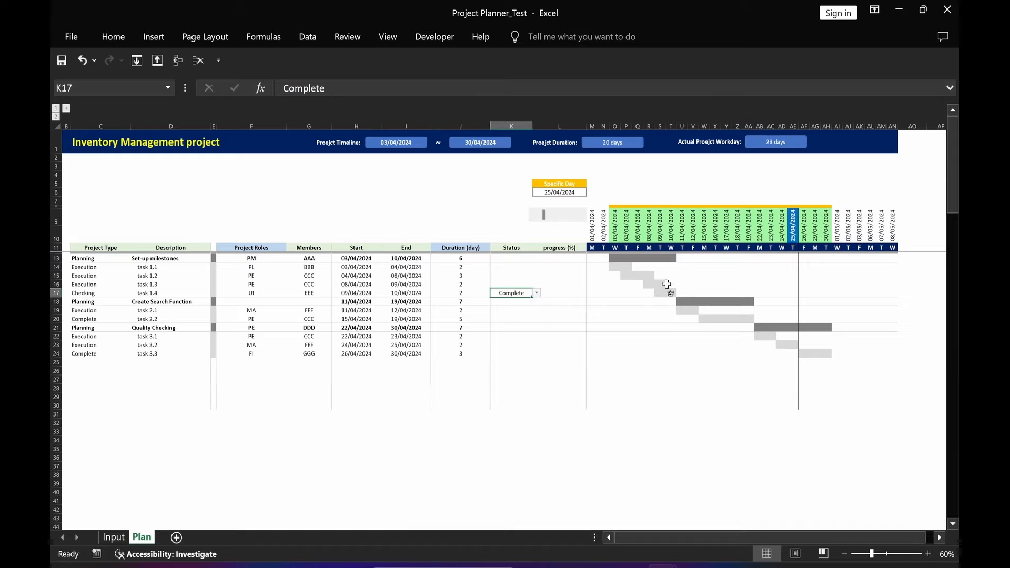
Set the status of tasks 2.1 and 2.2 to Issue and of task 3.2 to Pending
click(509, 311)
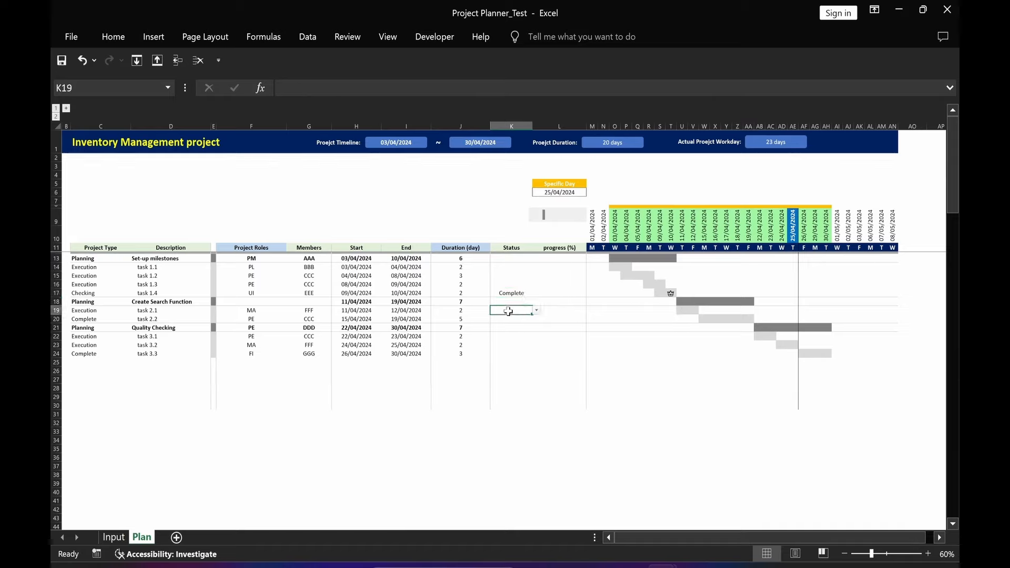
click(536, 311)
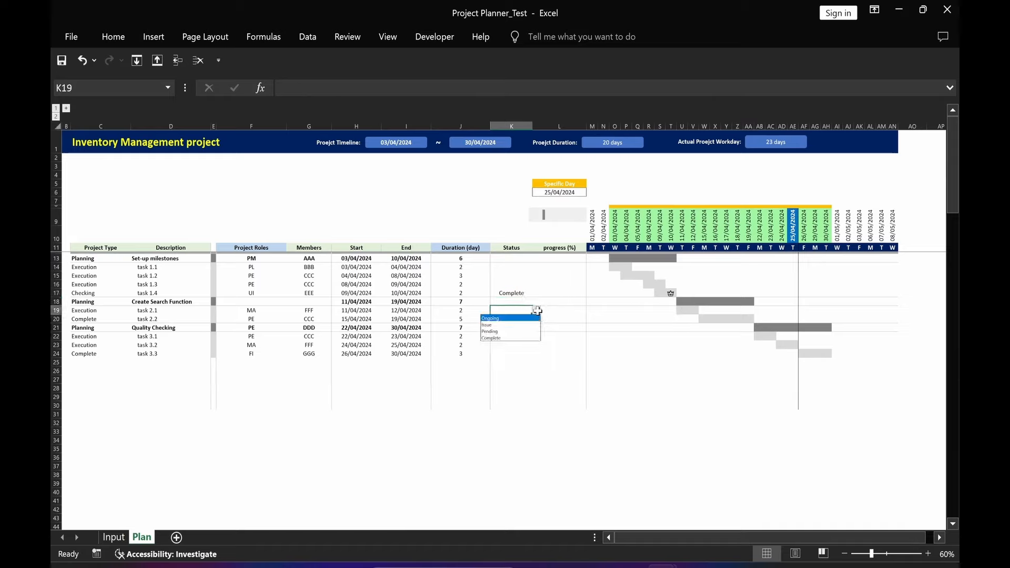
click(489, 325)
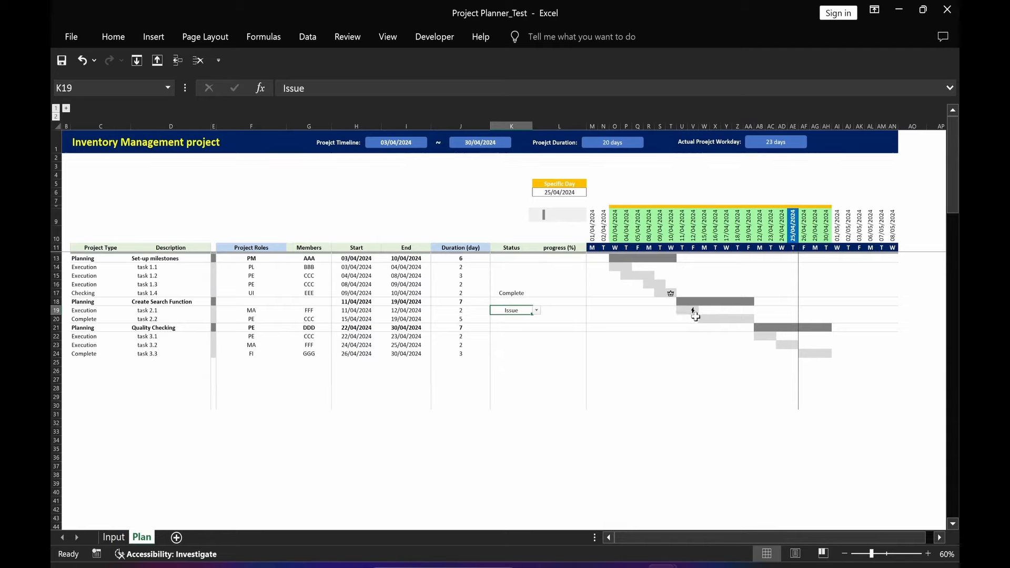
click(504, 319)
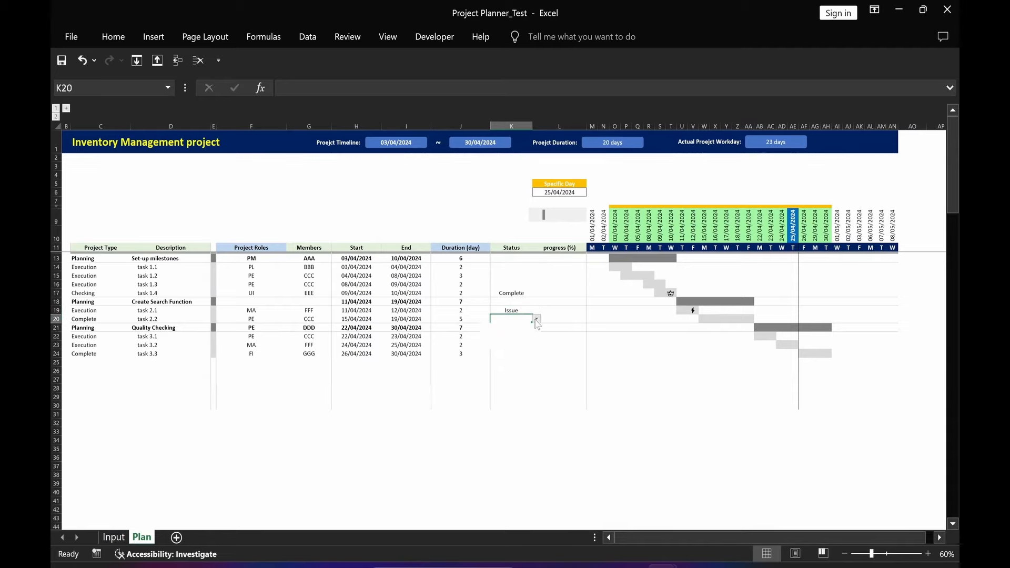
click(537, 319)
click(492, 335)
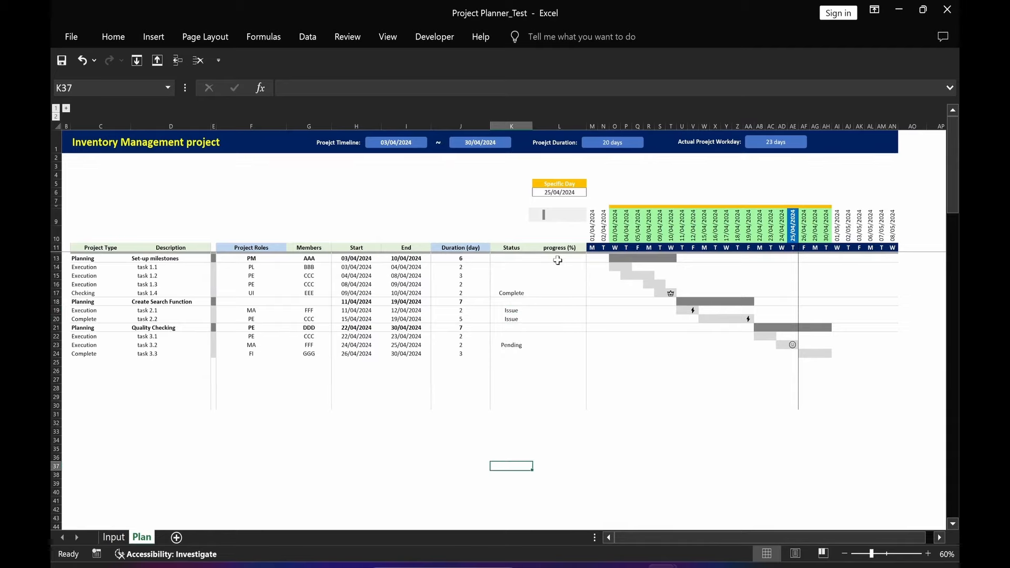
Enter progress of 88% for Set-up milestones, 74% for tasks 1.1 and 1.2, 88% for task 1.3 and 99% for task 1.4
click(558, 259)
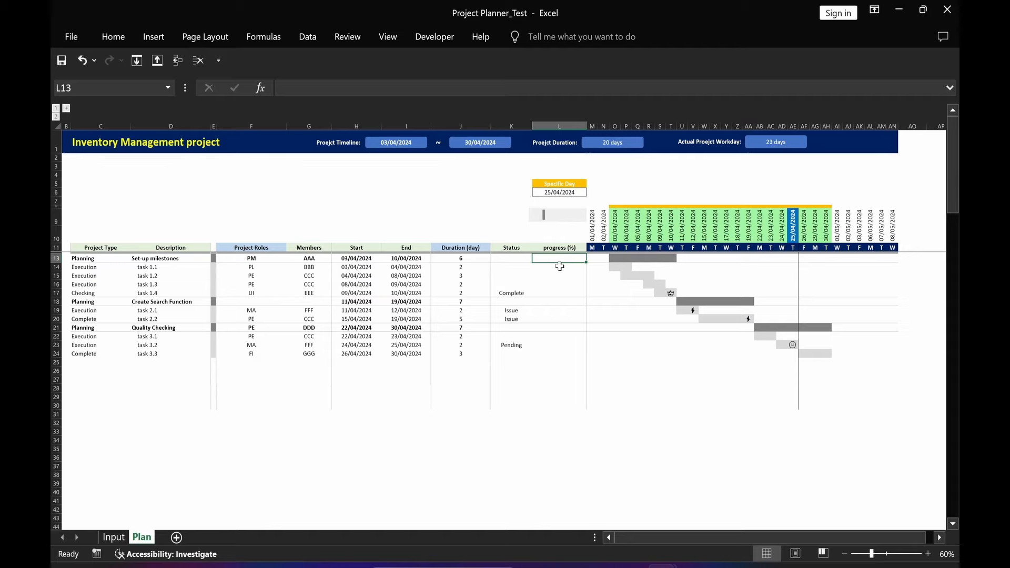
text(88%)
key(Return)
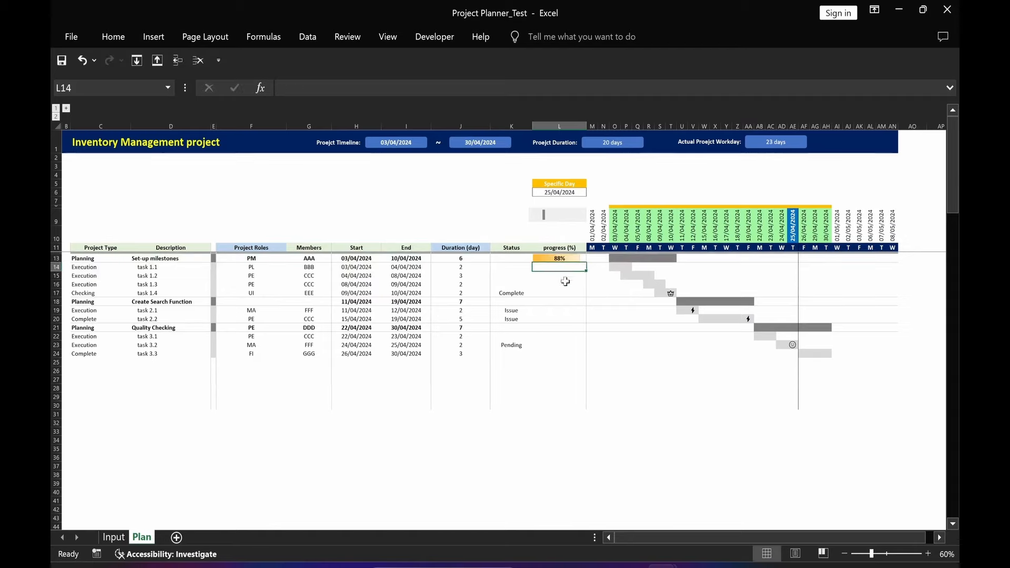
text(74%)
key(Return)
text(74%)
key(Return)
text(88%)
key(Return)
text(99%)
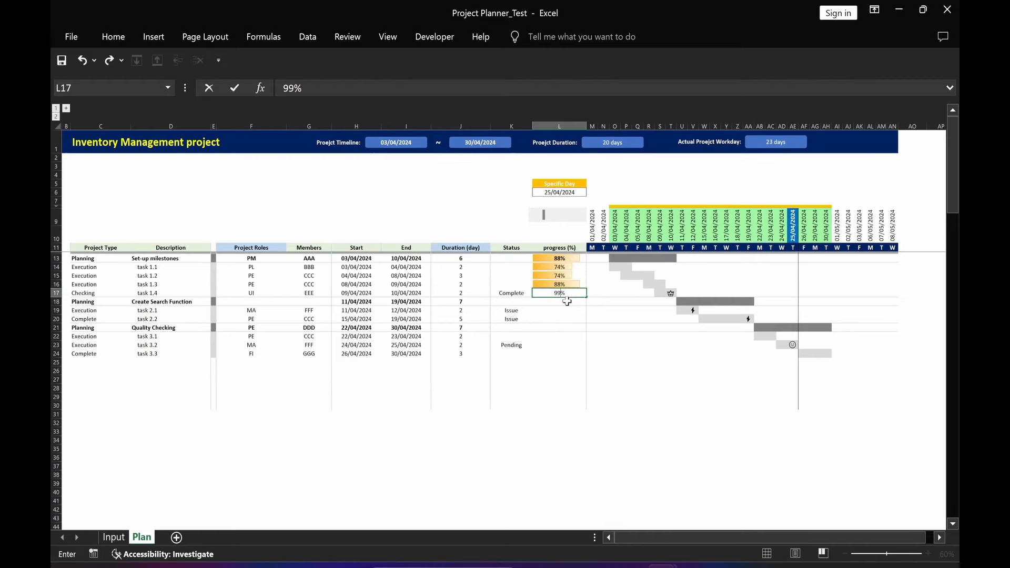
key(Return)
Enter progress of 50% for Create Search Function, 45% and 75% for its tasks, 90% for Quality Checking, and 88%, 86%, 81% for its tasks
text(50%)
key(Return)
text(45% 75% 90% 88% )
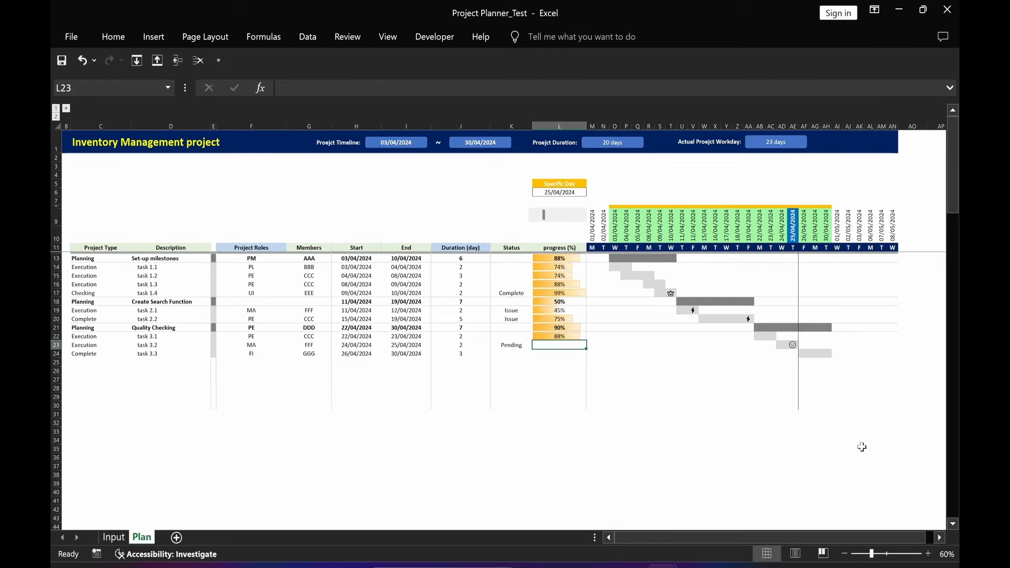
text(86% 81%)
key(Return)
key(Return)
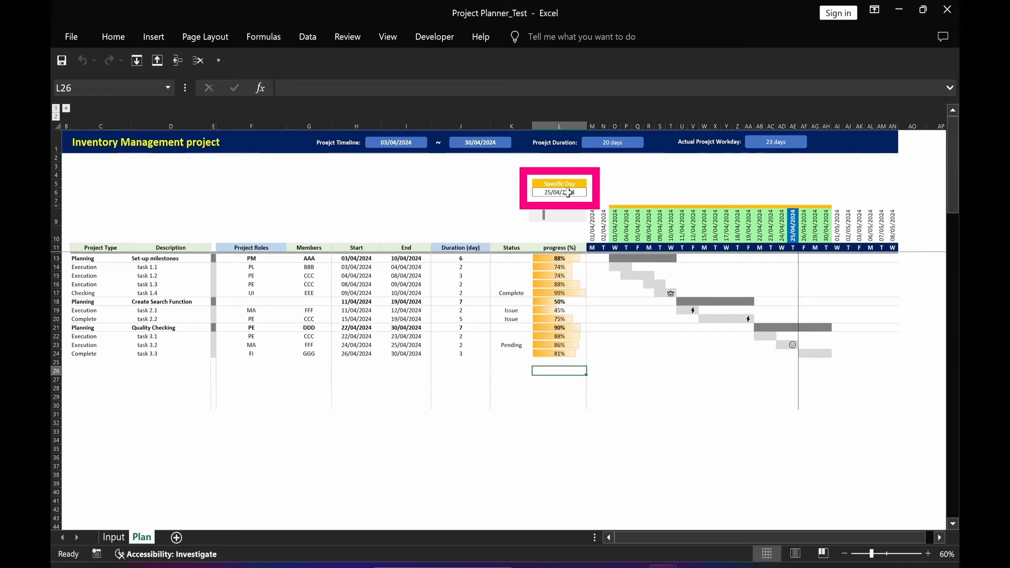
Set the Specific Day to 30/04/2024 so the Gantt chart marks that date
click(568, 192)
click(591, 193)
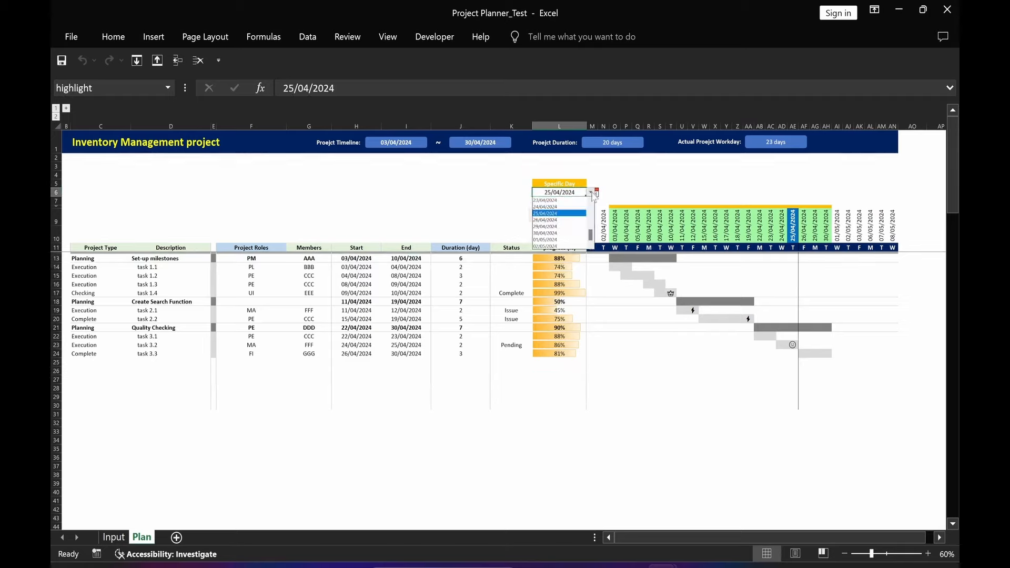
click(539, 233)
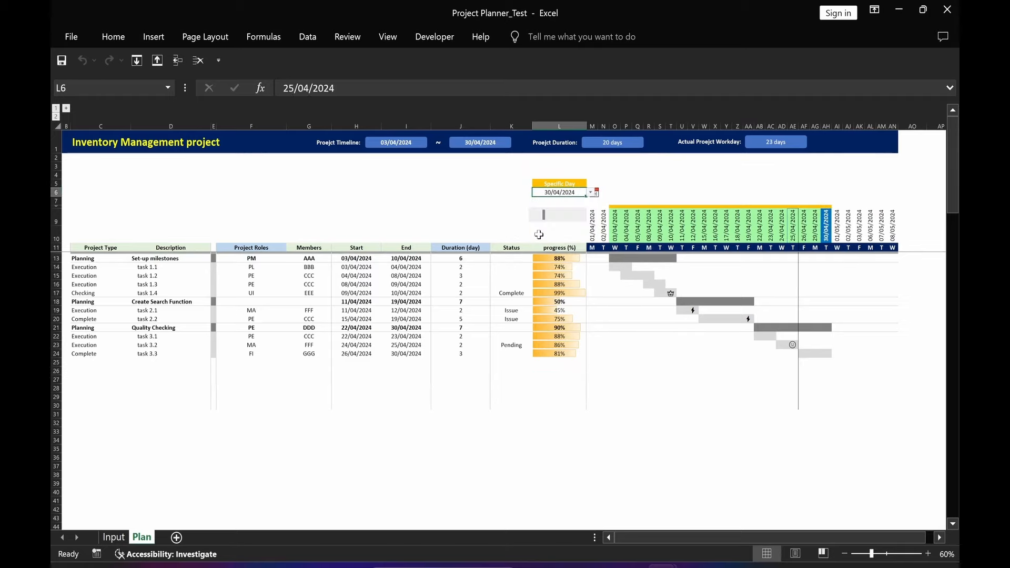
click(574, 447)
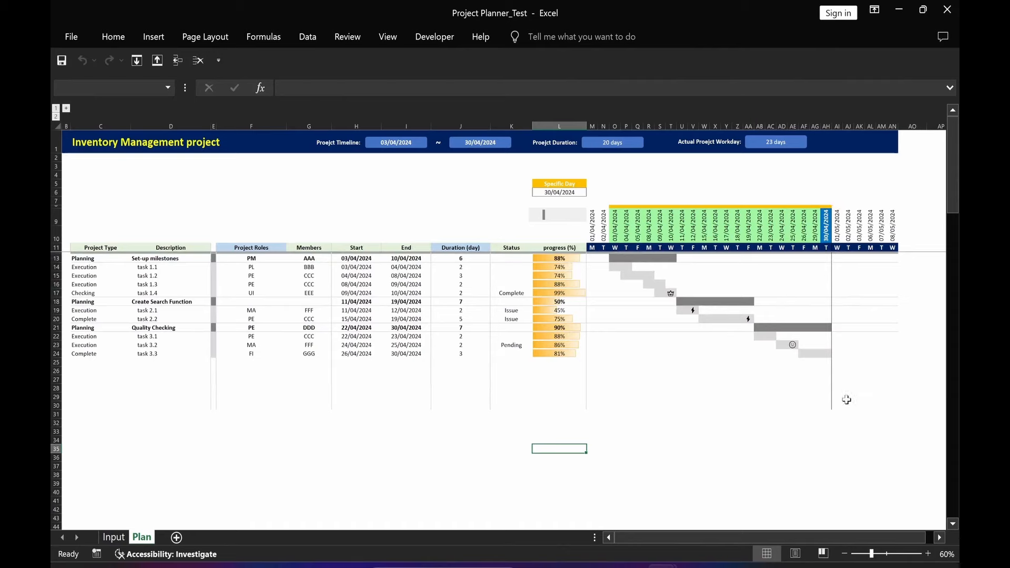
Set the Specific Day to Today and shift the Gantt timeline back and forth until it starts at 02/04/2024
click(567, 193)
click(546, 221)
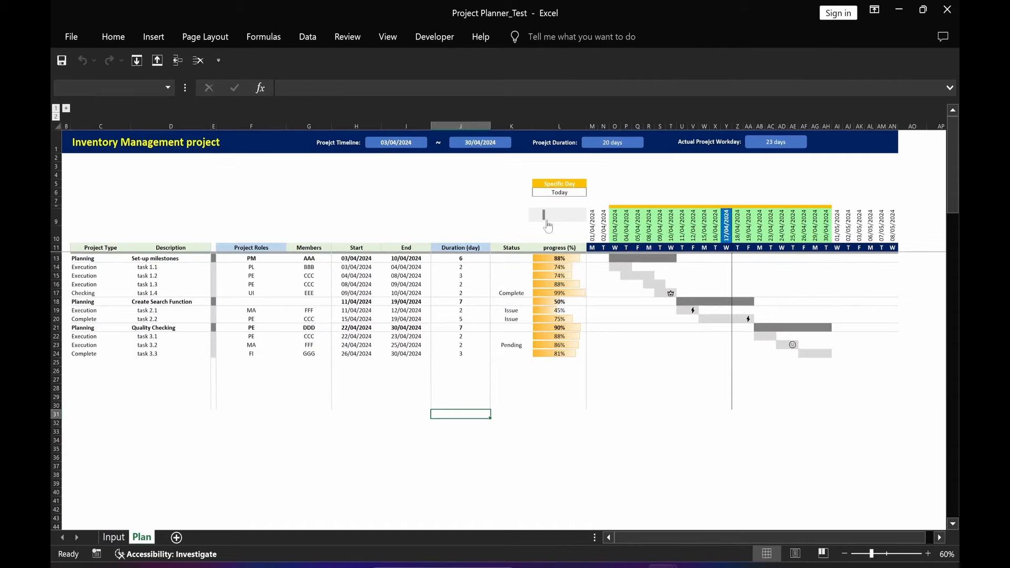
click(584, 221)
click(584, 221)
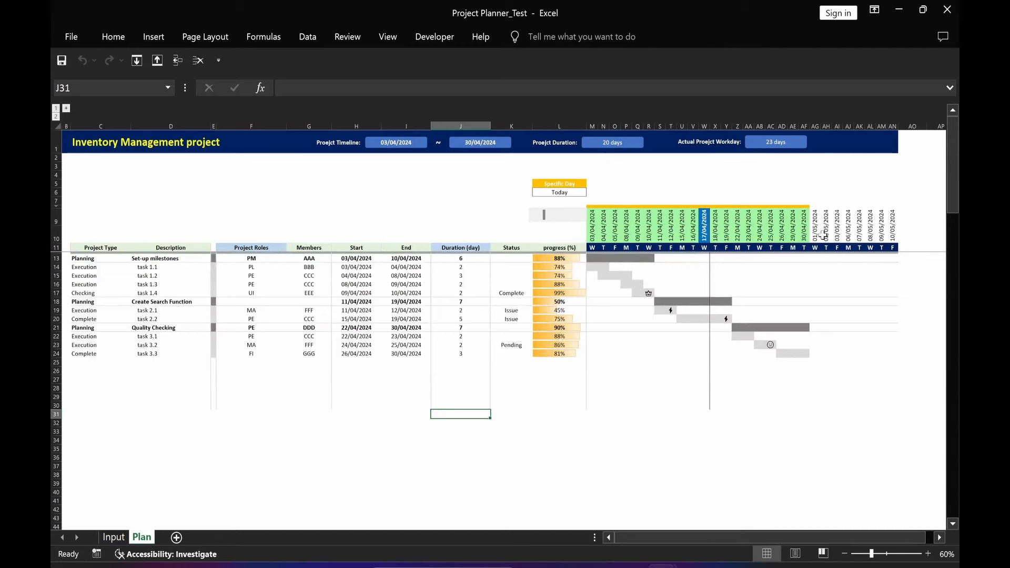
click(581, 217)
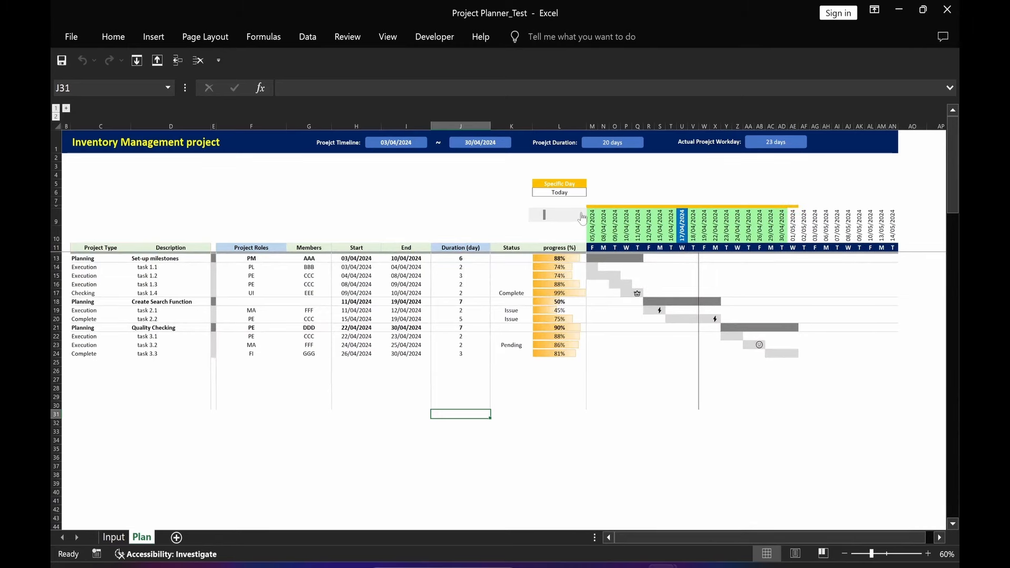
click(580, 218)
click(533, 217)
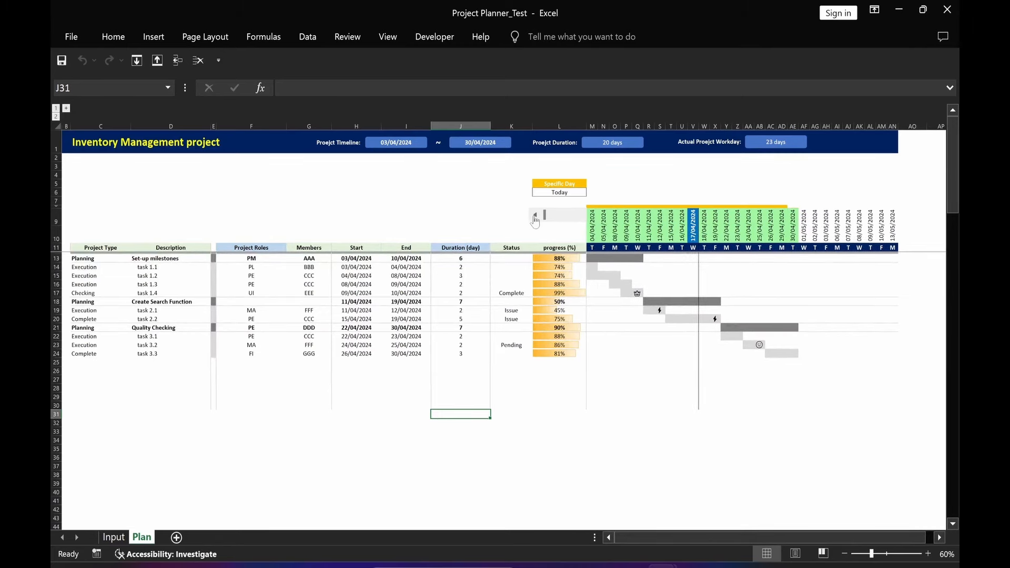
click(533, 217)
click(534, 217)
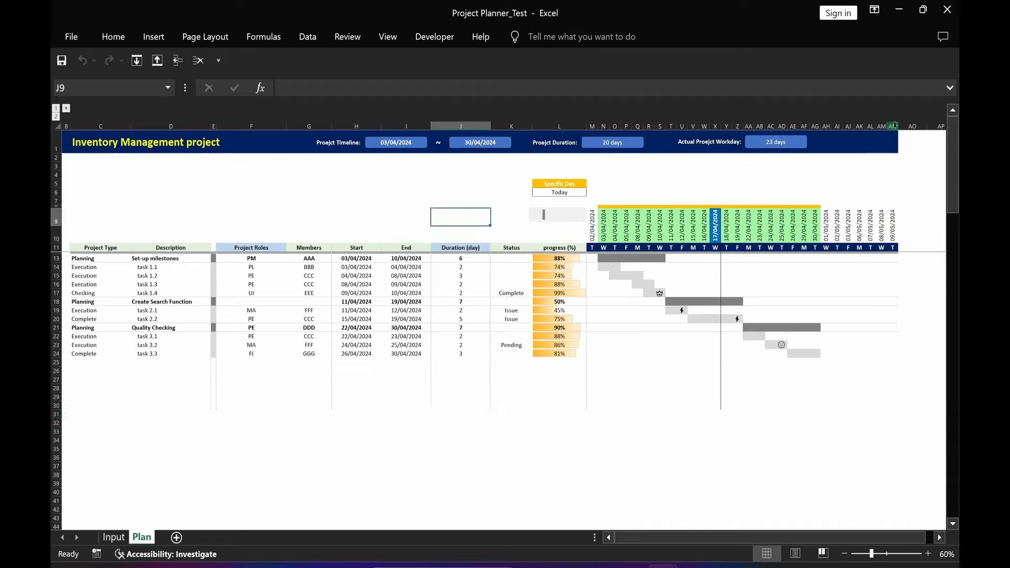
Extend the Gantt timeline by filling its last date column AN across to column AQ
click(894, 126)
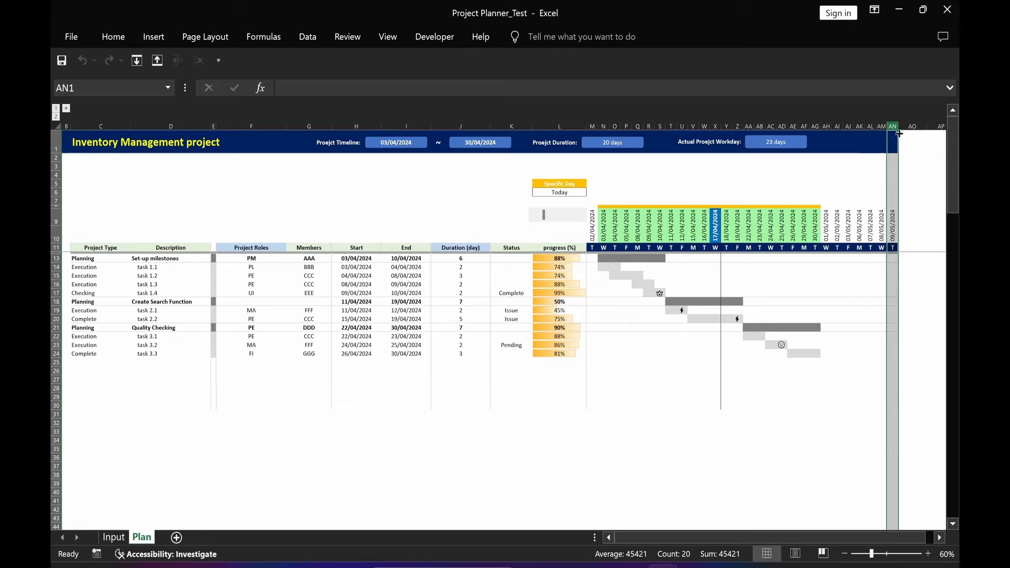
mouse_move(899, 134)
mouse_down()
mouse_move(939, 139)
mouse_move(906, 138)
mouse_up()
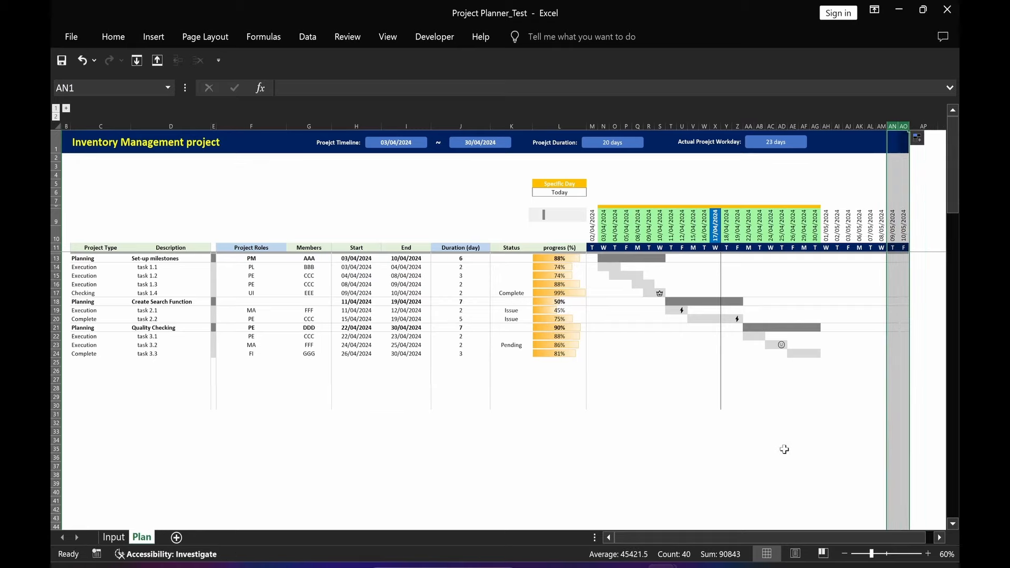
click(784, 449)
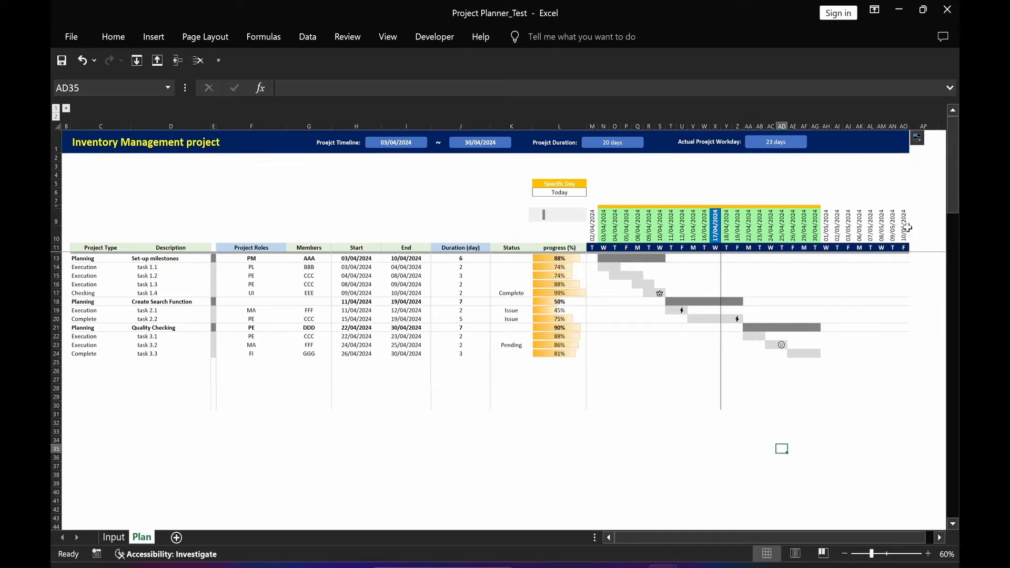
click(904, 126)
drag(909, 131, 941, 135)
click(748, 465)
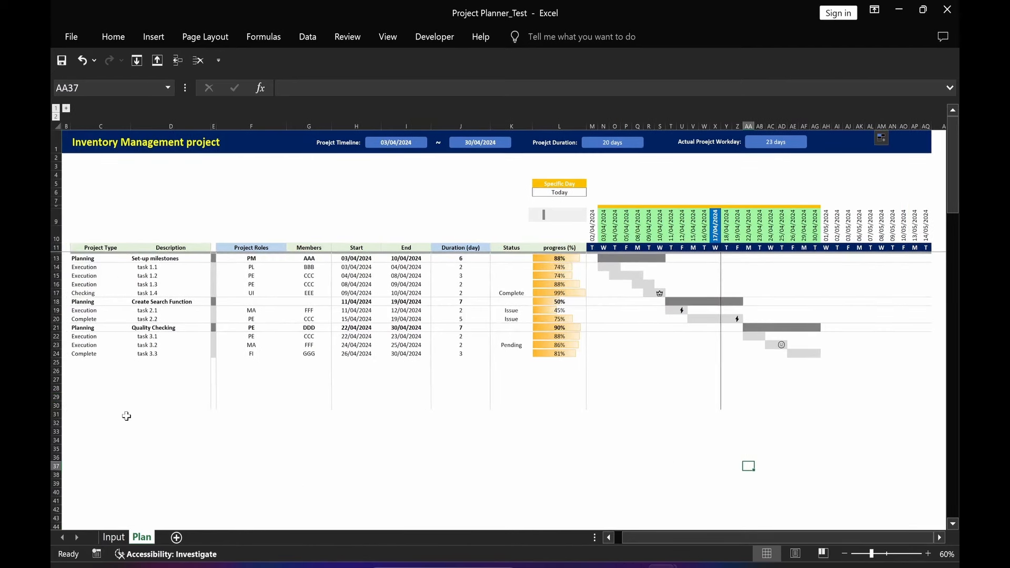
Extend the planner table by filling row 30 down to row 33
click(56, 405)
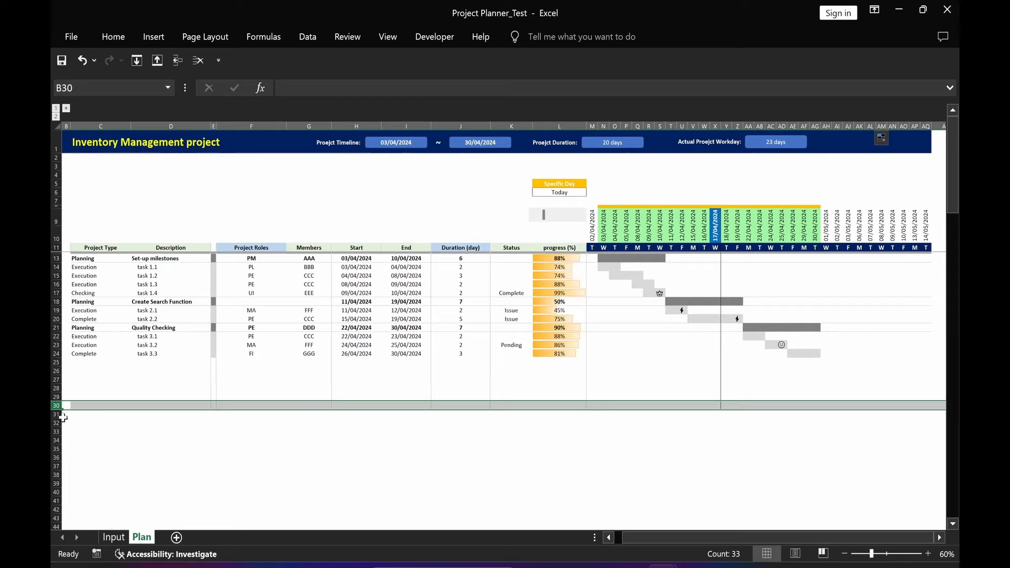
drag(63, 409, 64, 437)
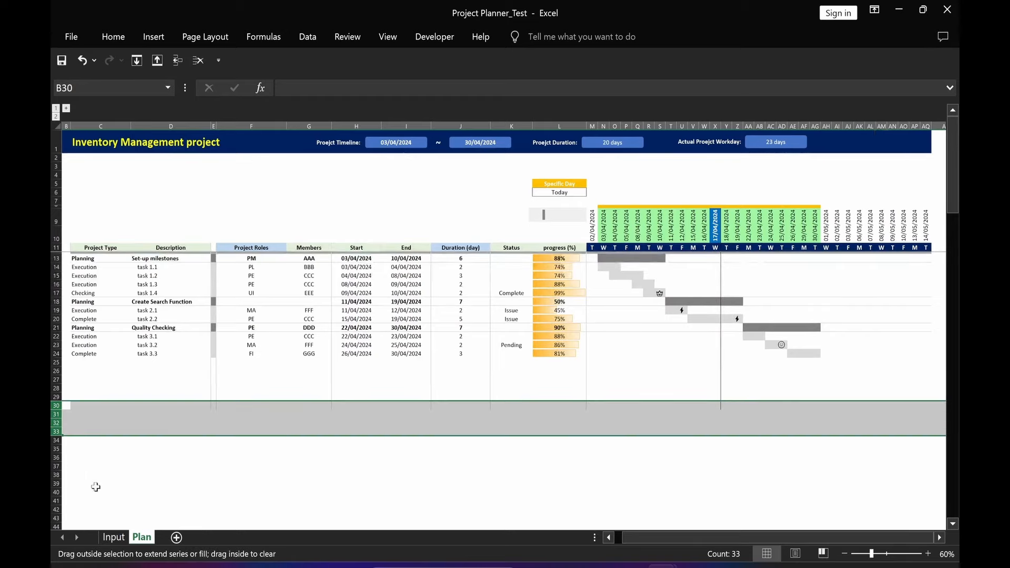
click(96, 486)
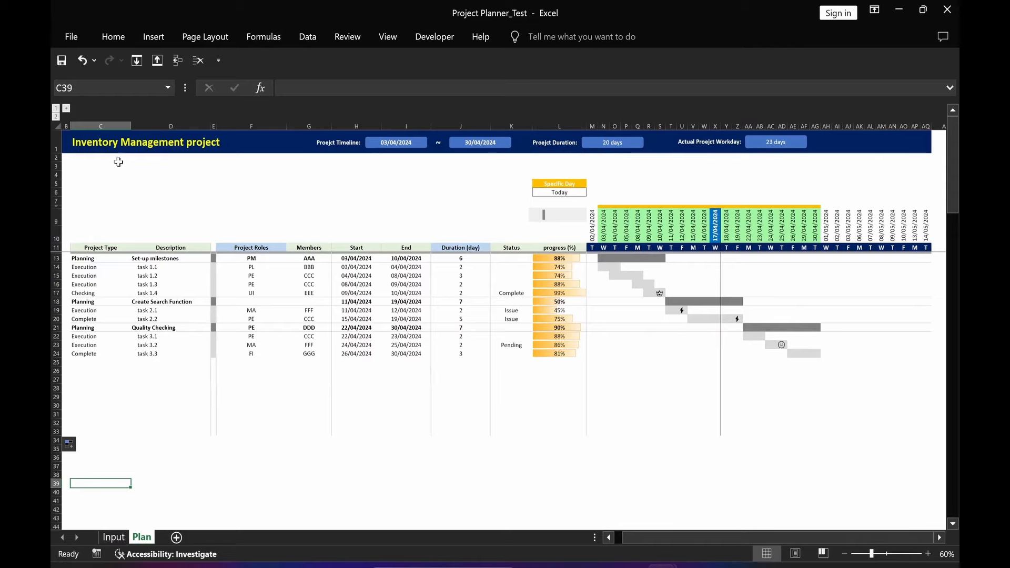
Expand the collapsed Color column and set the color of Set-up milestones to Orange
click(66, 108)
click(151, 216)
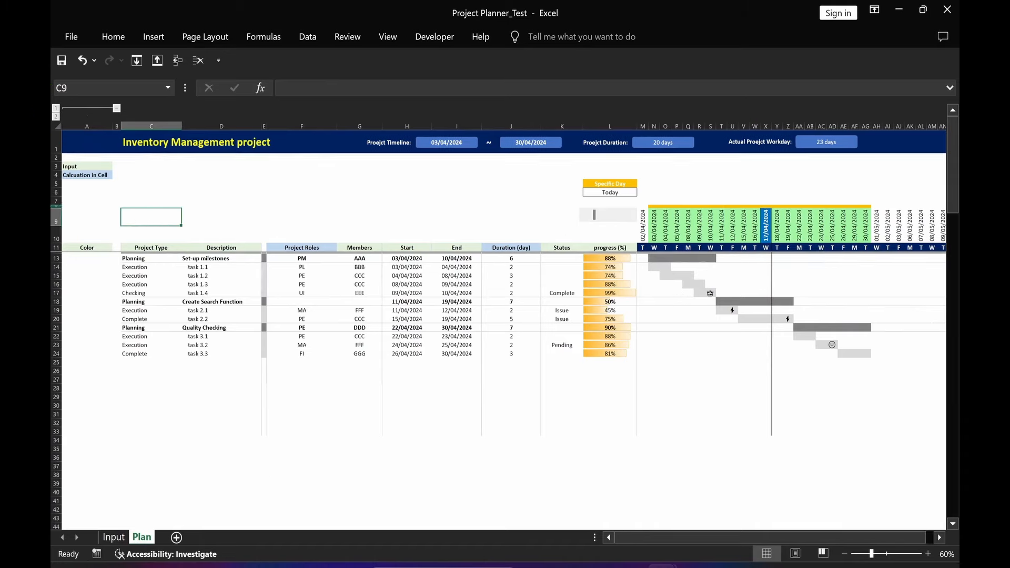
click(77, 258)
click(115, 259)
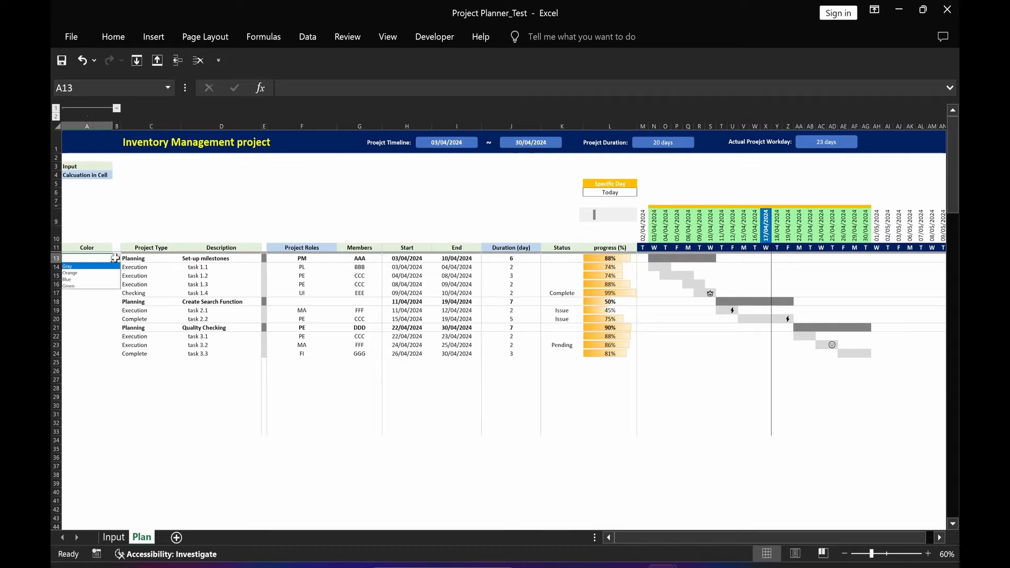
click(73, 273)
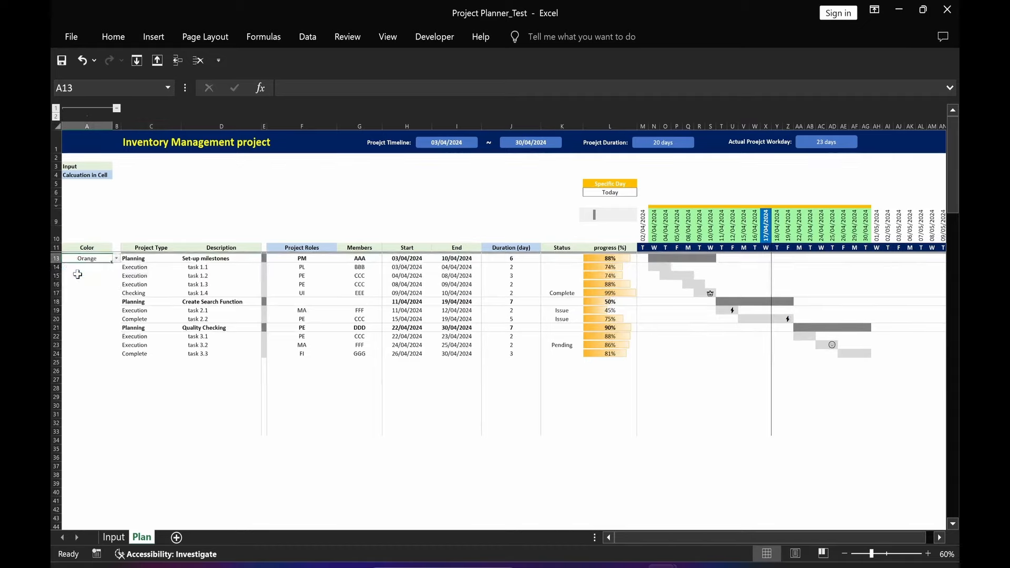
click(127, 417)
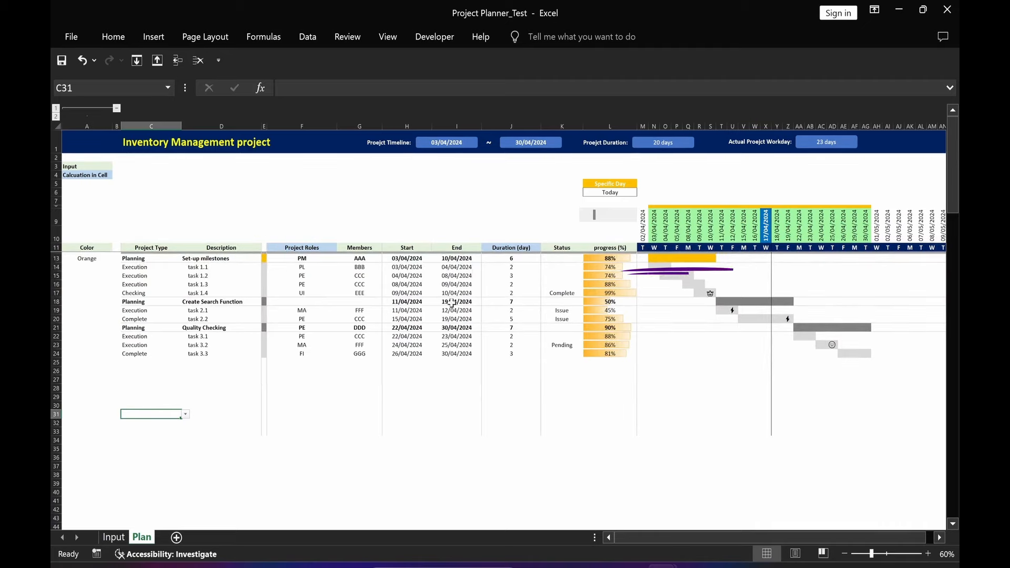
Set the color of tasks 1.1 to 1.4 to Orange
click(86, 267)
click(90, 275)
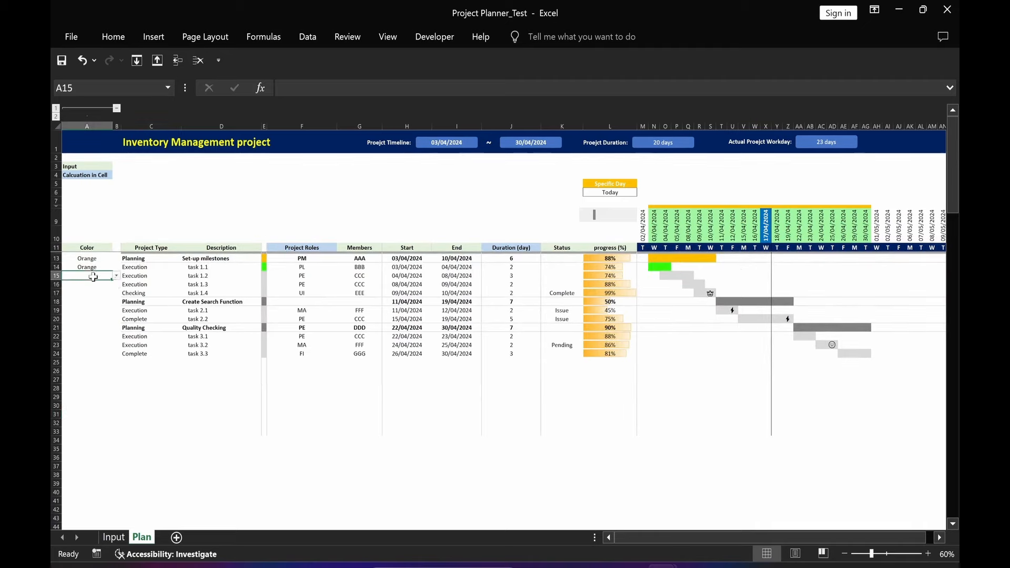
click(87, 285)
click(87, 293)
click(116, 293)
click(85, 308)
Set the color of Create Search Function and its tasks 2.1 and 2.2 to Blue
click(87, 302)
click(117, 302)
click(76, 323)
click(116, 310)
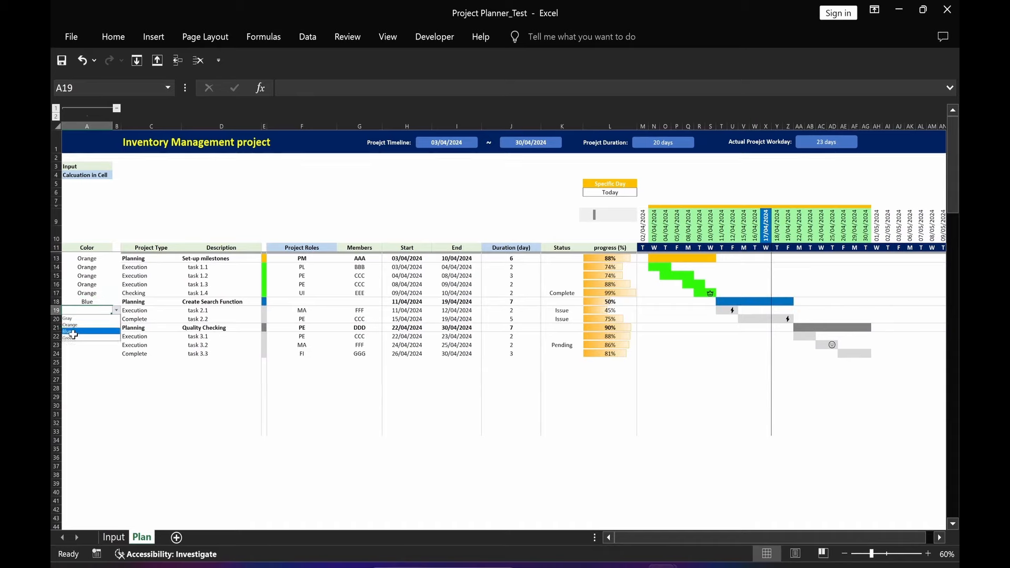
click(71, 331)
click(116, 319)
click(74, 340)
Set the color of Quality Checking and its tasks 3.1 to 3.3 to Green
click(86, 328)
click(84, 355)
click(86, 389)
click(85, 337)
click(79, 364)
click(87, 345)
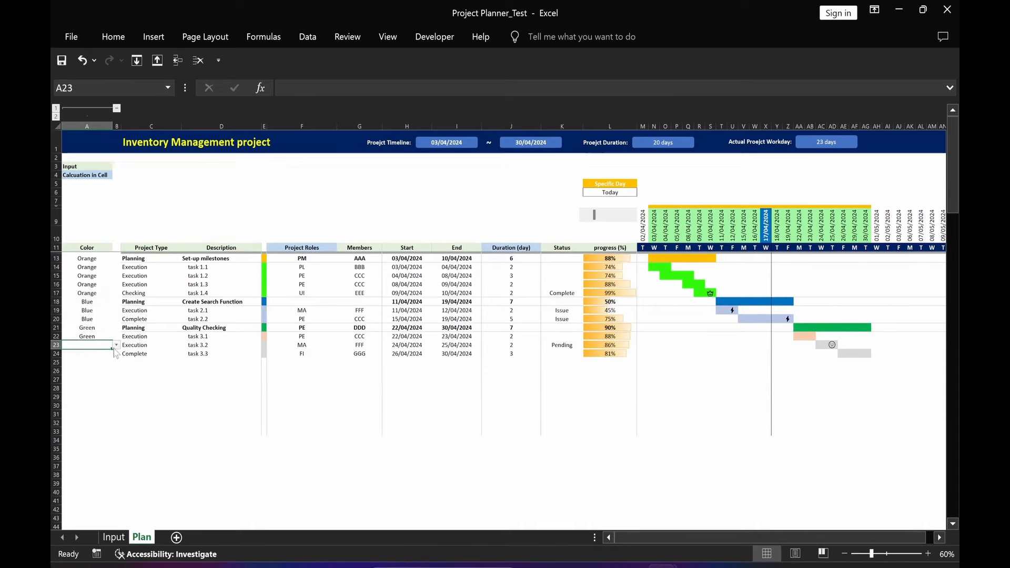
click(79, 372)
click(87, 354)
click(79, 381)
click(87, 441)
click(359, 500)
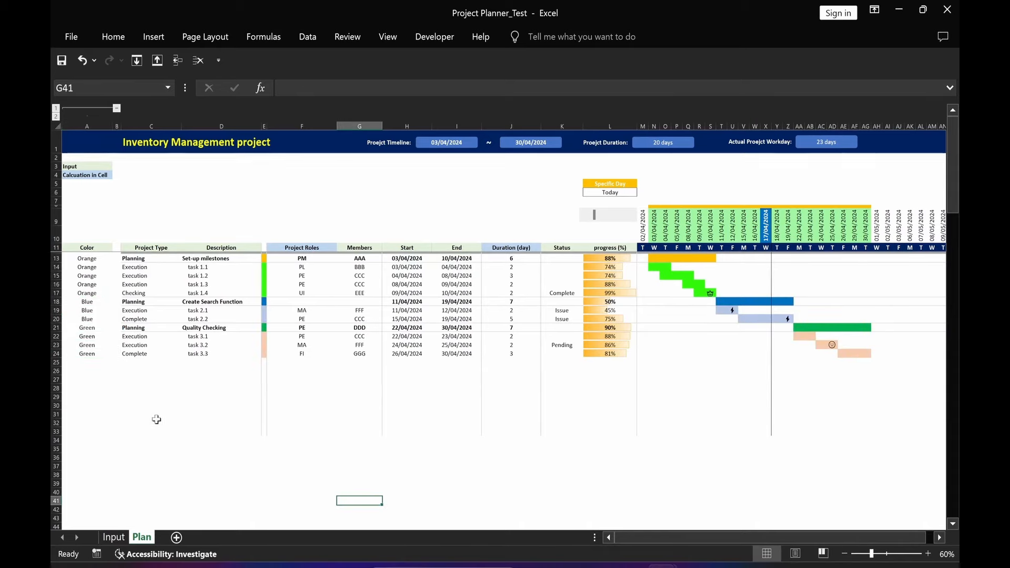
Review the roles, members, types and status lists on the Input sheet, and return to the Plan sheet
click(113, 537)
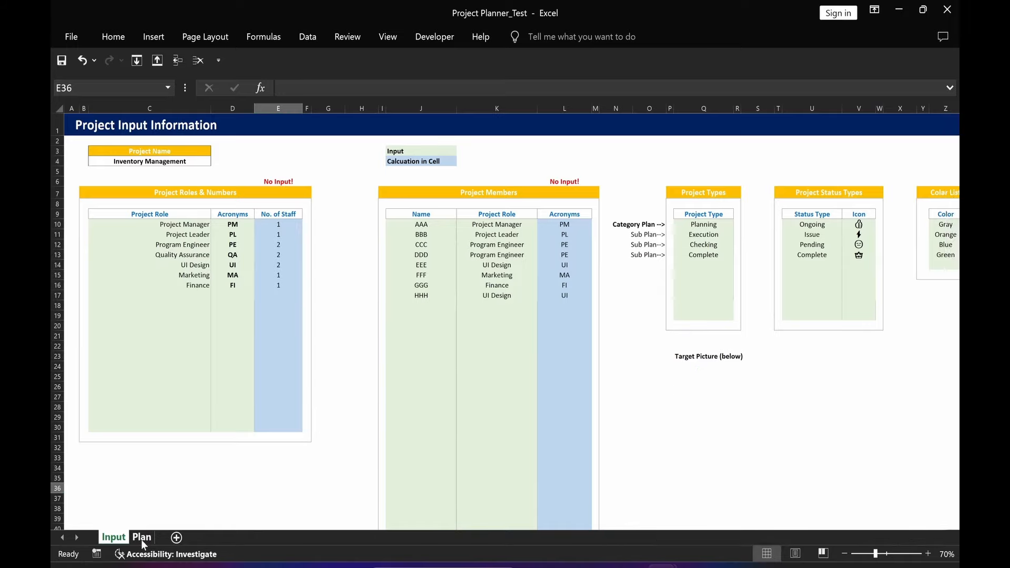
click(142, 538)
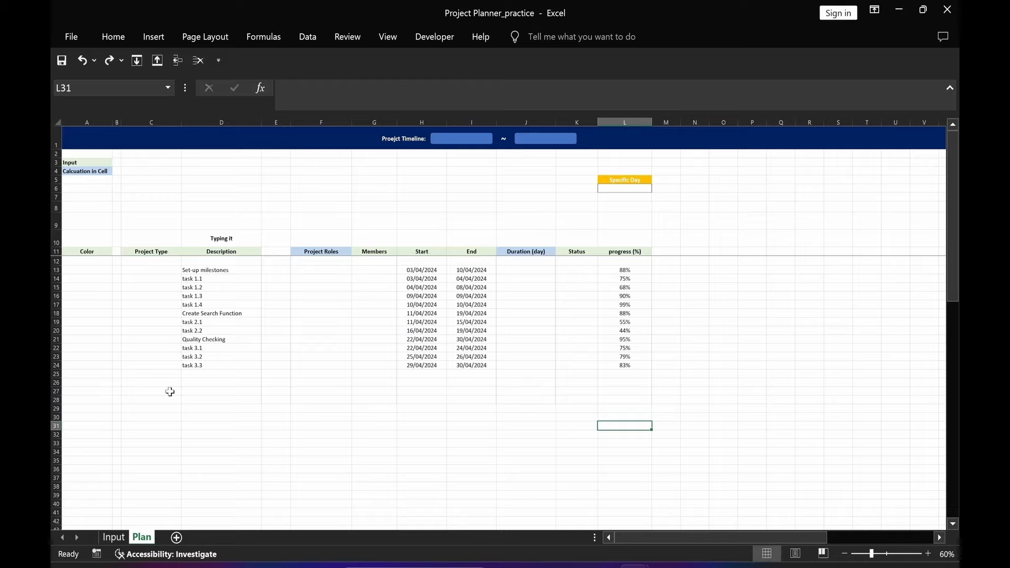
Compare the Input and calculation color legend with the Project Roles header in the Project Planner_practice workbook
click(74, 163)
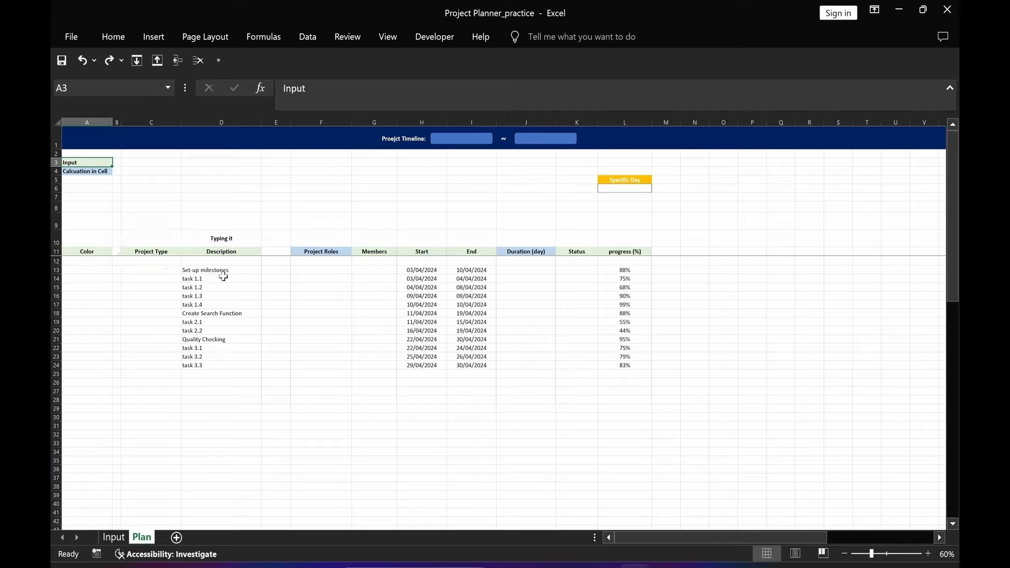
click(316, 251)
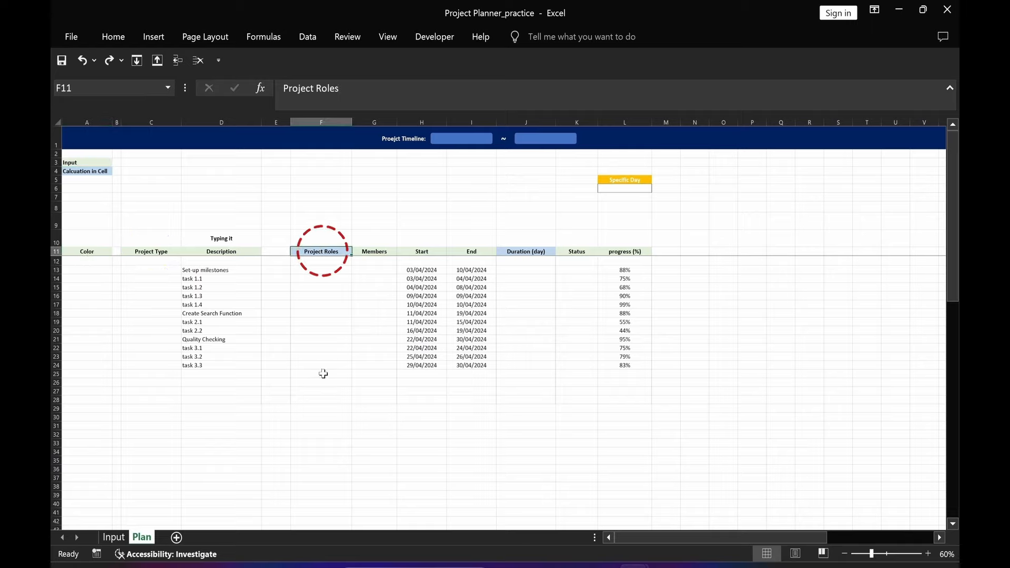
click(116, 348)
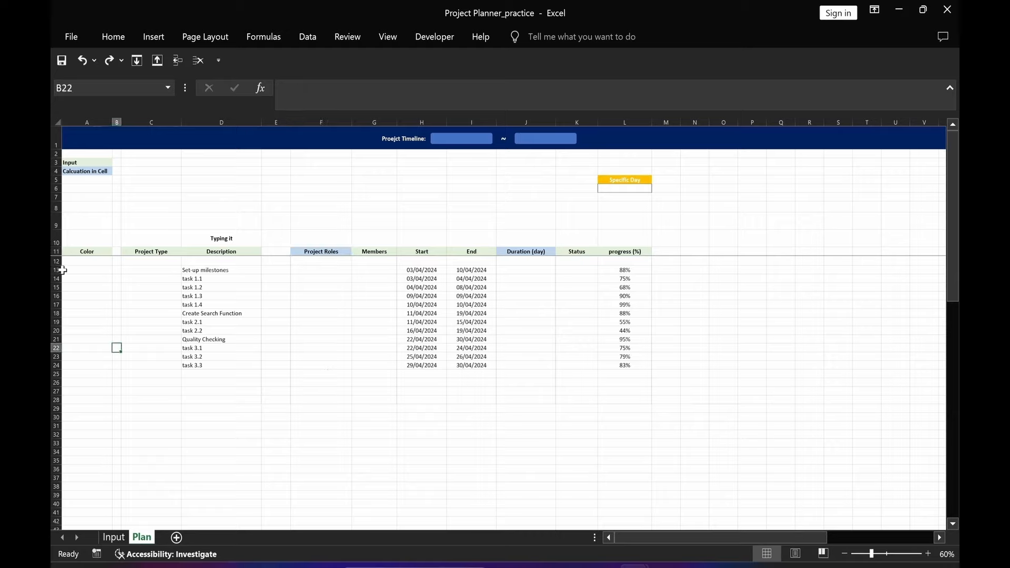
Shrink empty row 12 below the table headers to a thin spacer row
click(56, 260)
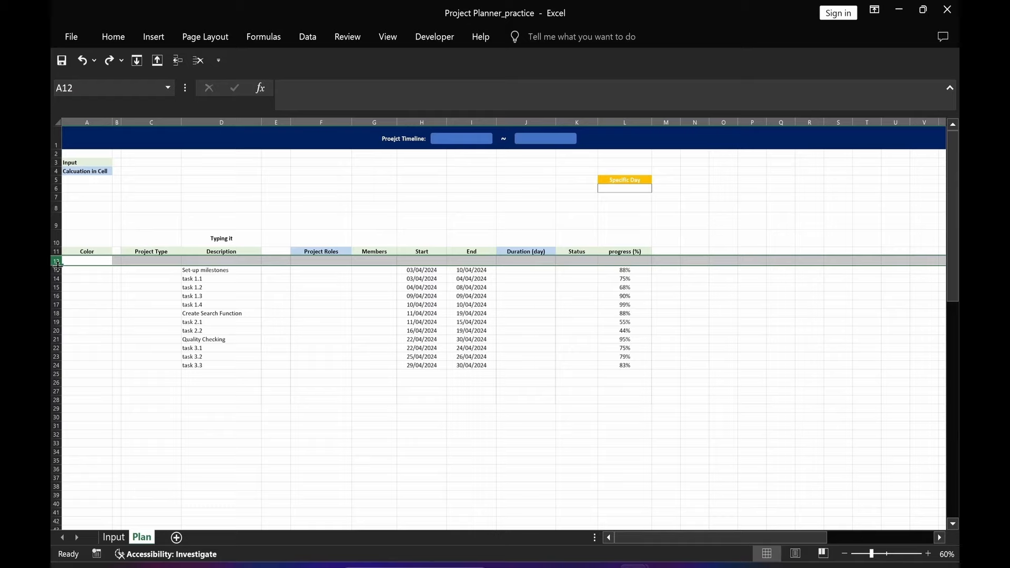
drag(57, 266, 58, 263)
click(322, 330)
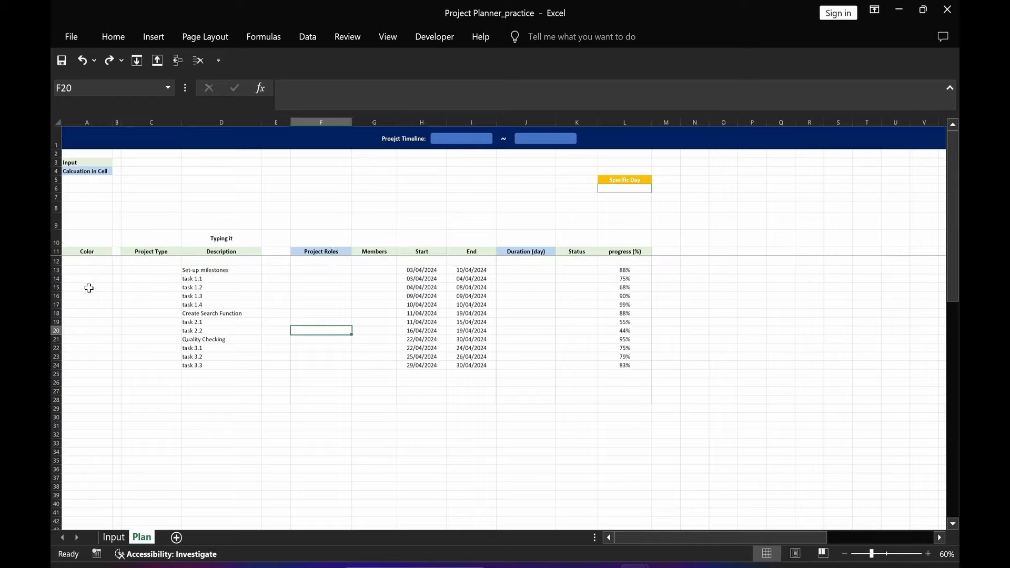
click(57, 261)
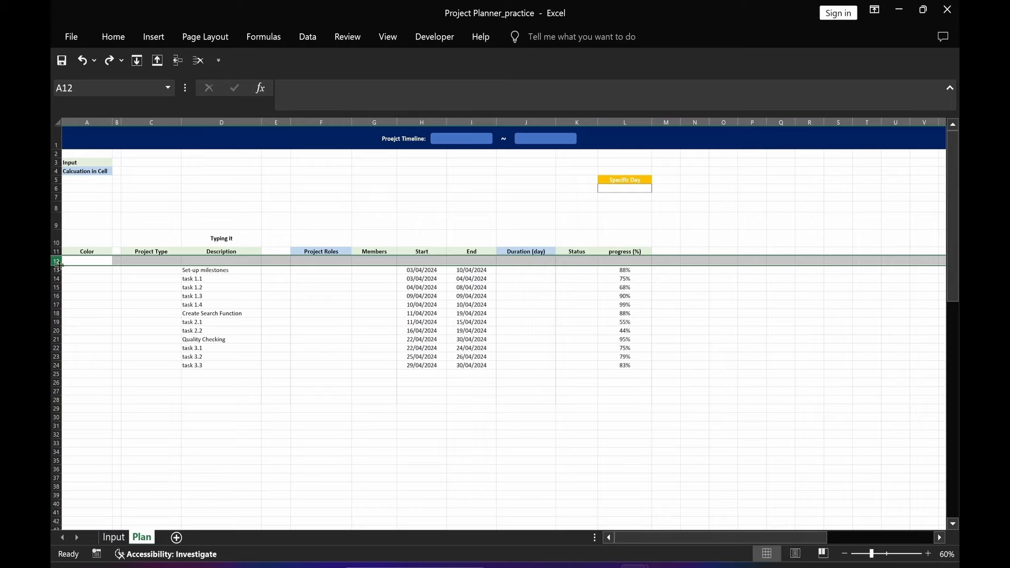
drag(56, 265, 64, 256)
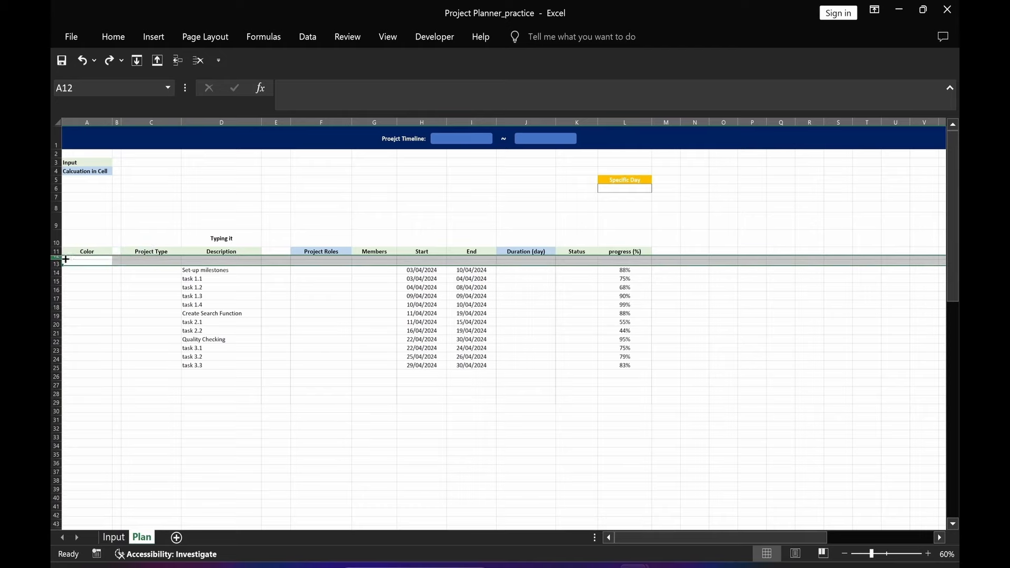
click(374, 290)
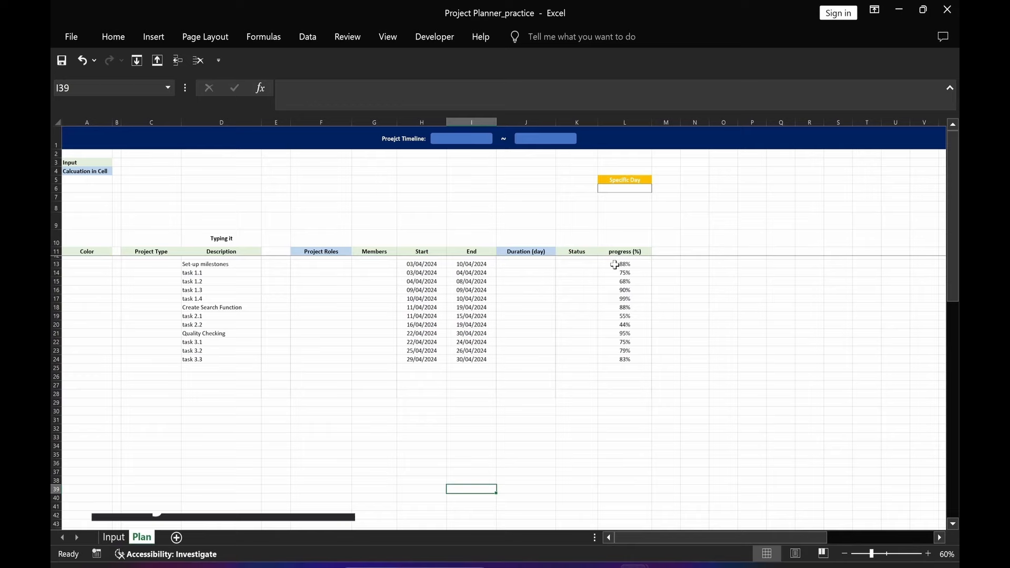
Create a new conditional formatting rule with the Data Bar style for the progress cells L13:L30
drag(615, 264, 617, 415)
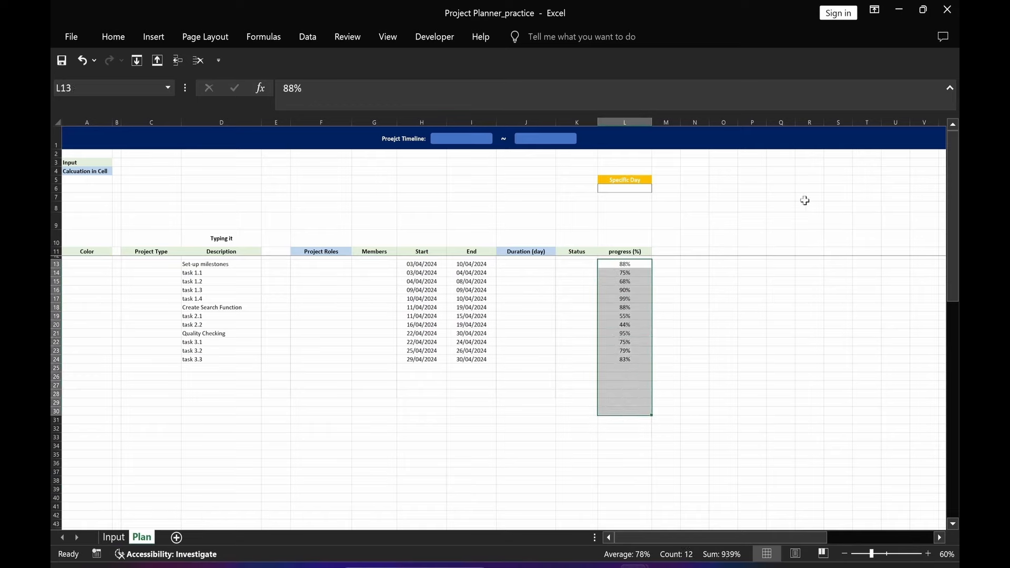
click(114, 37)
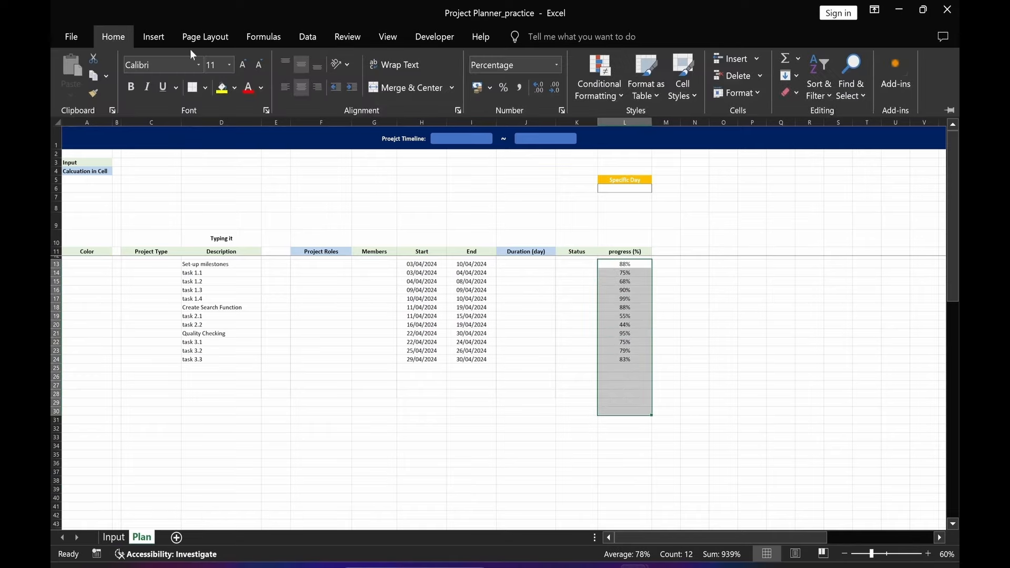
click(603, 95)
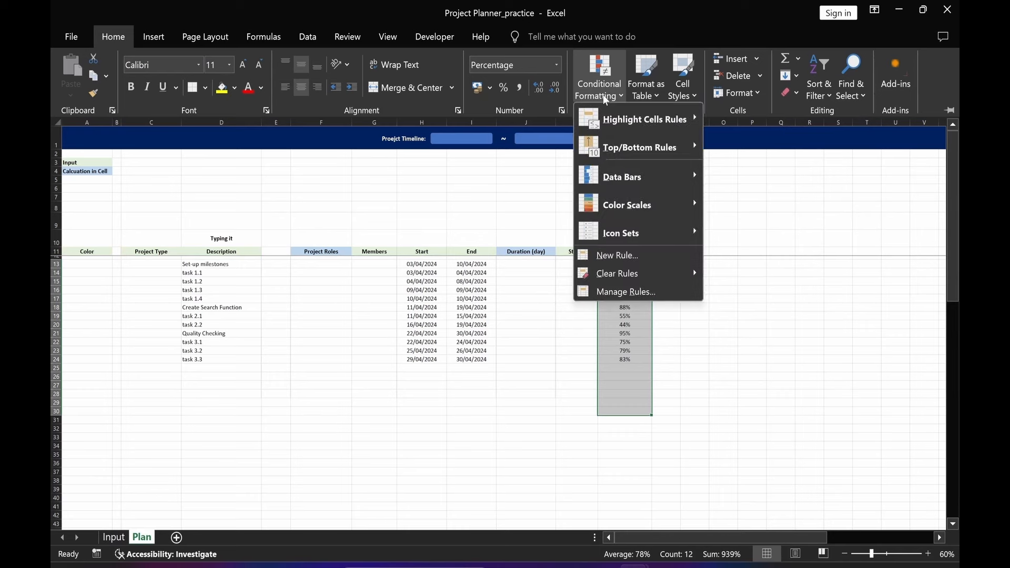
click(612, 255)
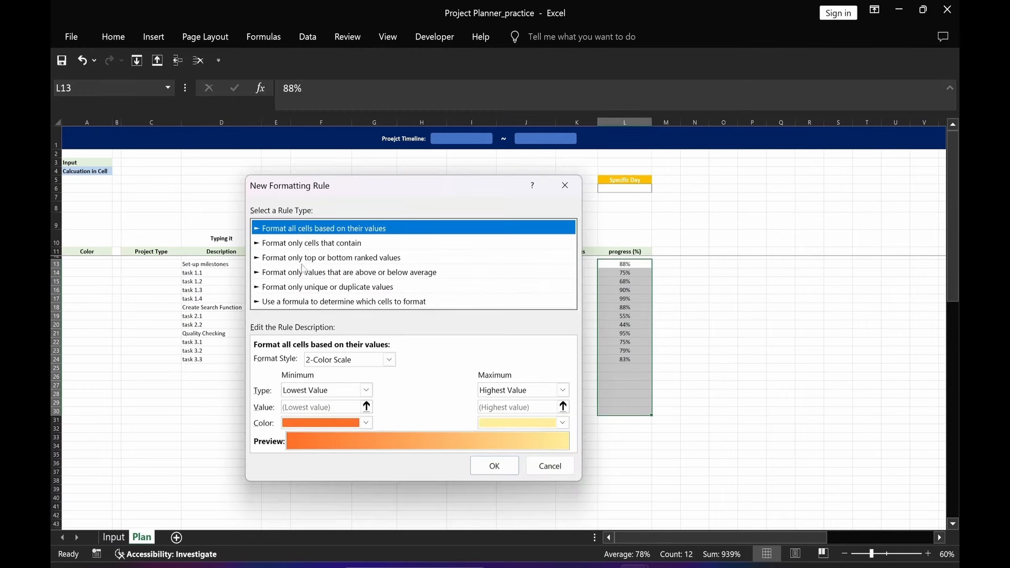
click(389, 359)
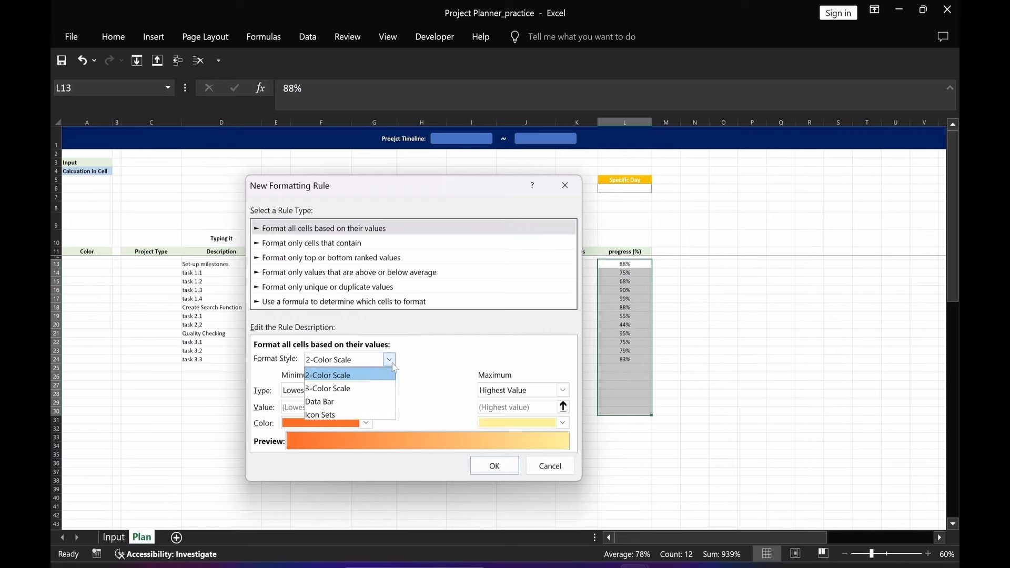
click(335, 401)
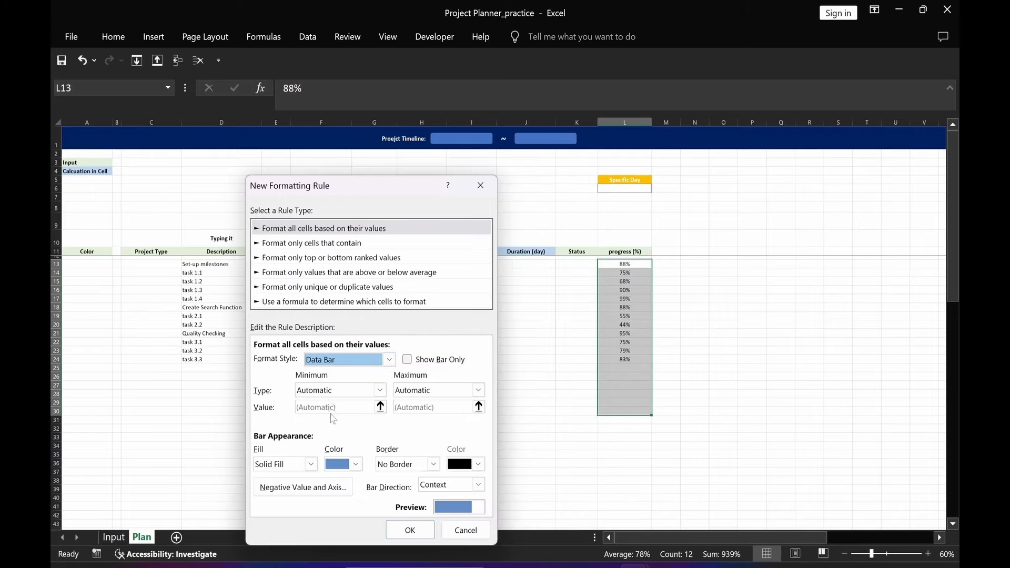
Set the data bar minimum to Number 0 and the maximum to Number 1, and apply the rule
click(381, 393)
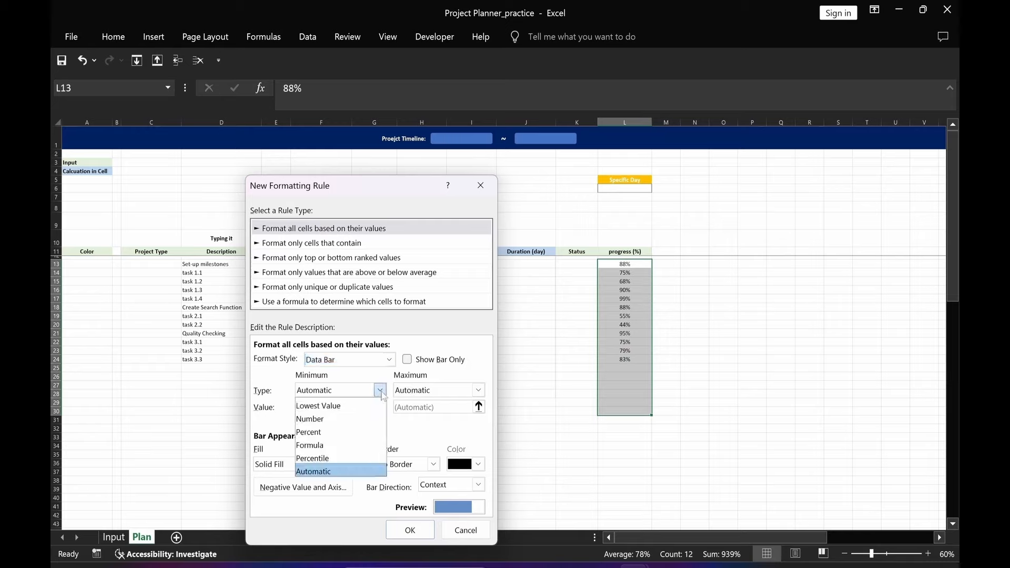
click(316, 420)
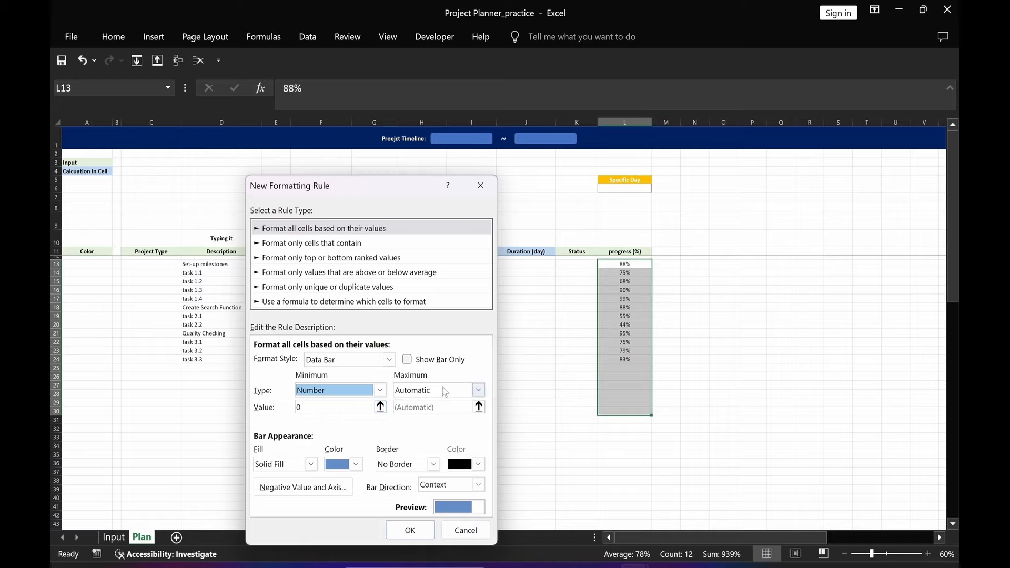
click(479, 391)
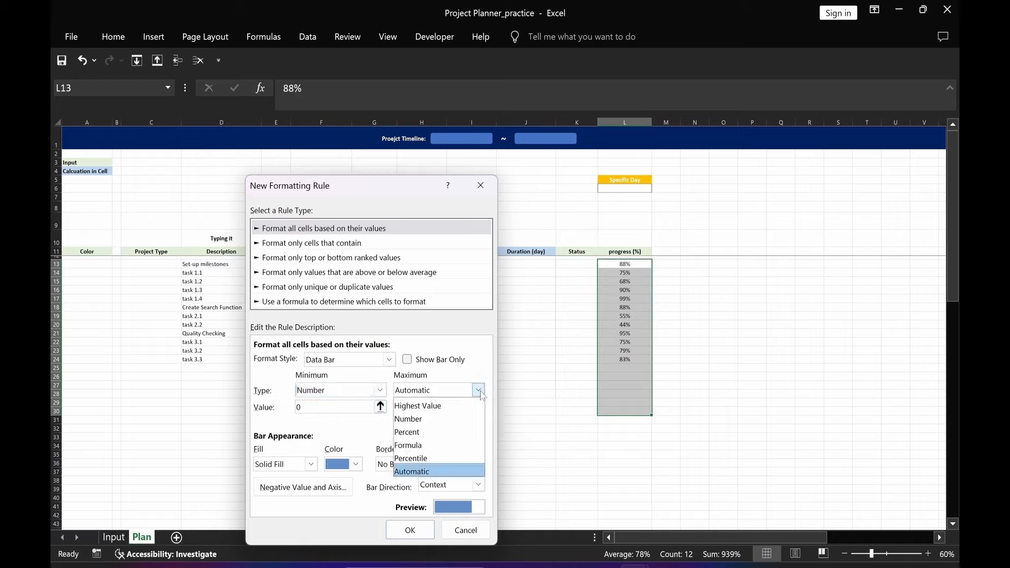
click(415, 421)
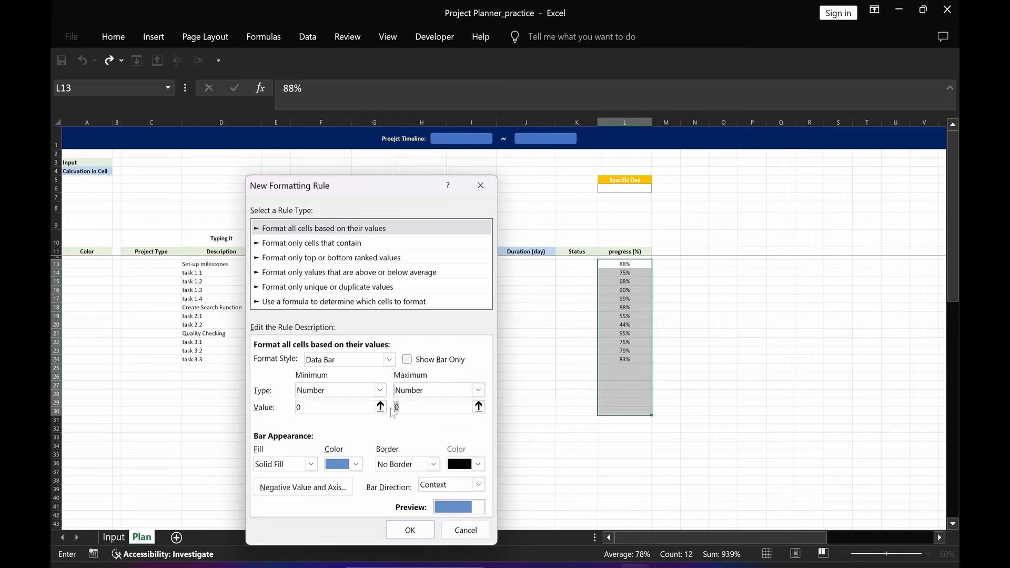
text(1)
click(411, 530)
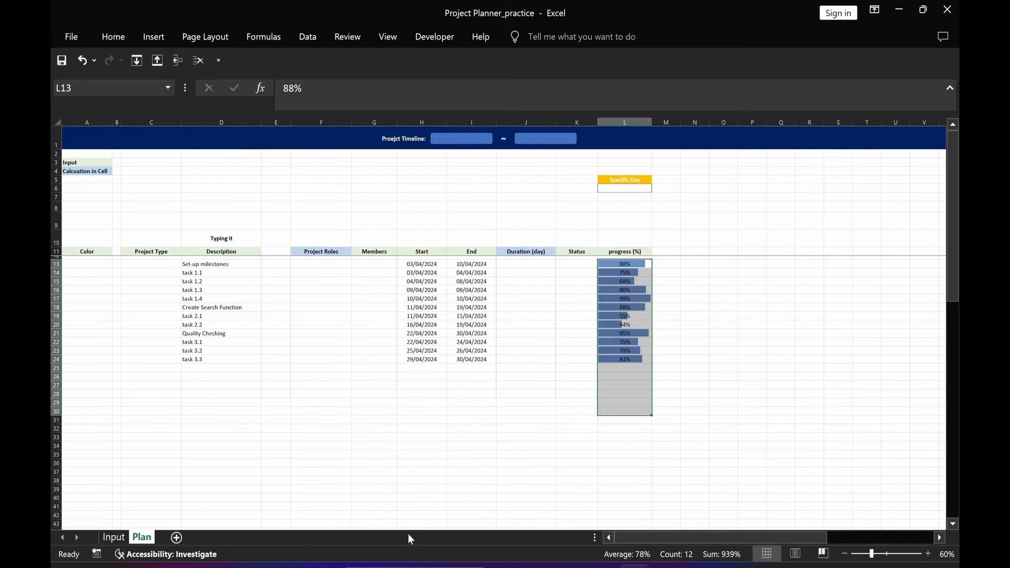
click(506, 498)
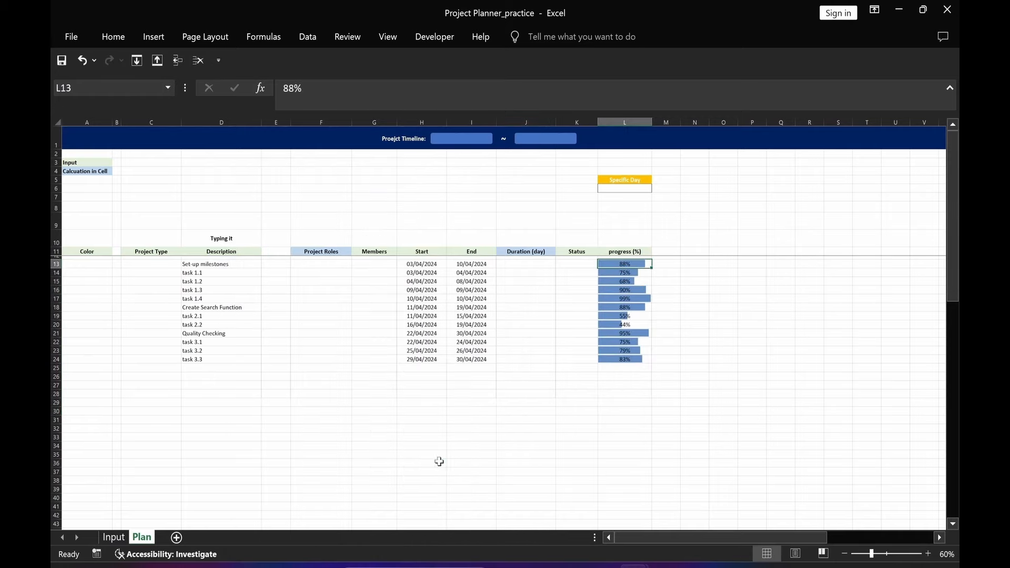
click(437, 462)
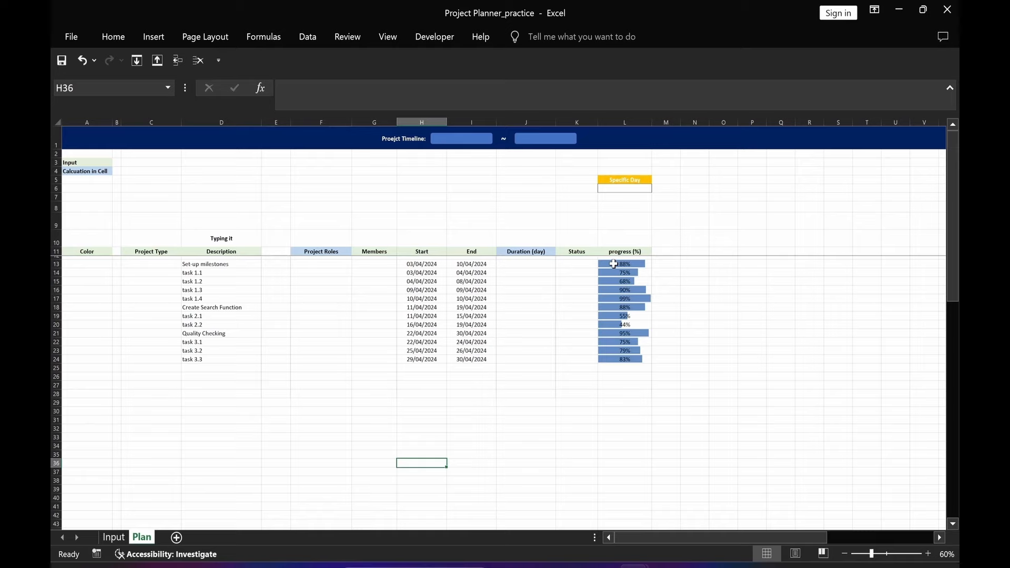
Change the data bars in progress cells L13:L30 to the orange gradient fill
drag(614, 264, 625, 415)
click(114, 38)
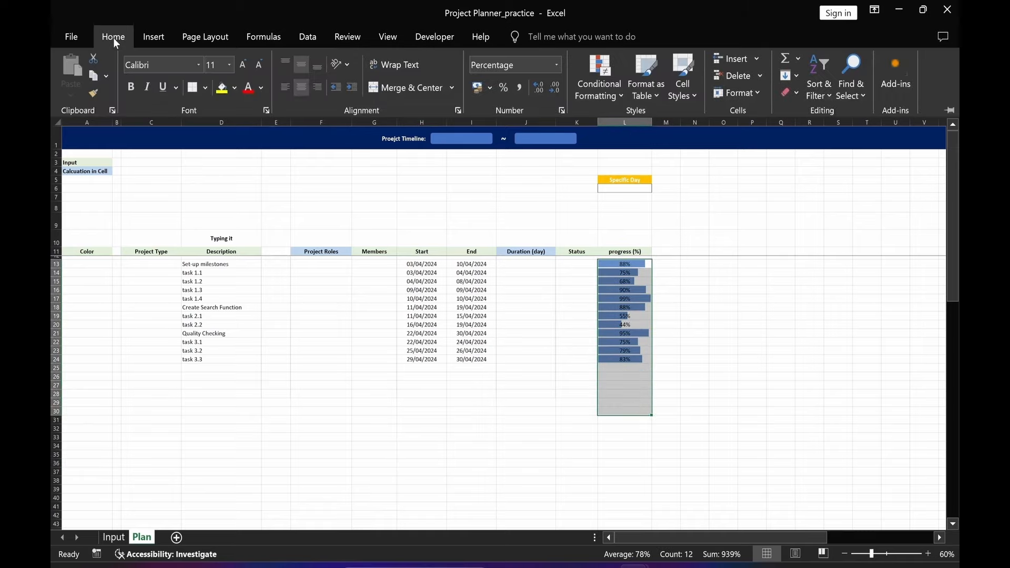
click(590, 93)
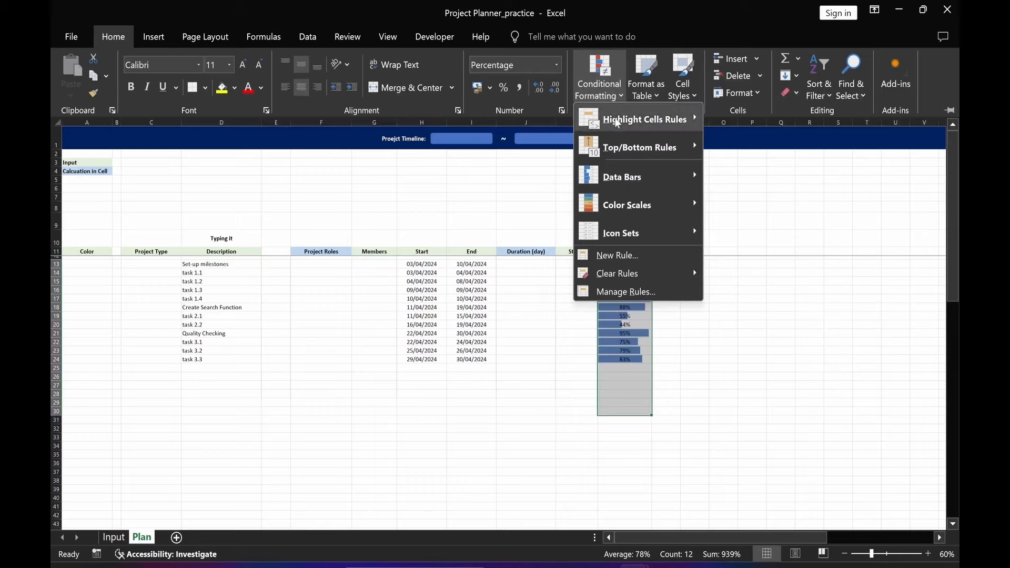
mouse_move(616, 181)
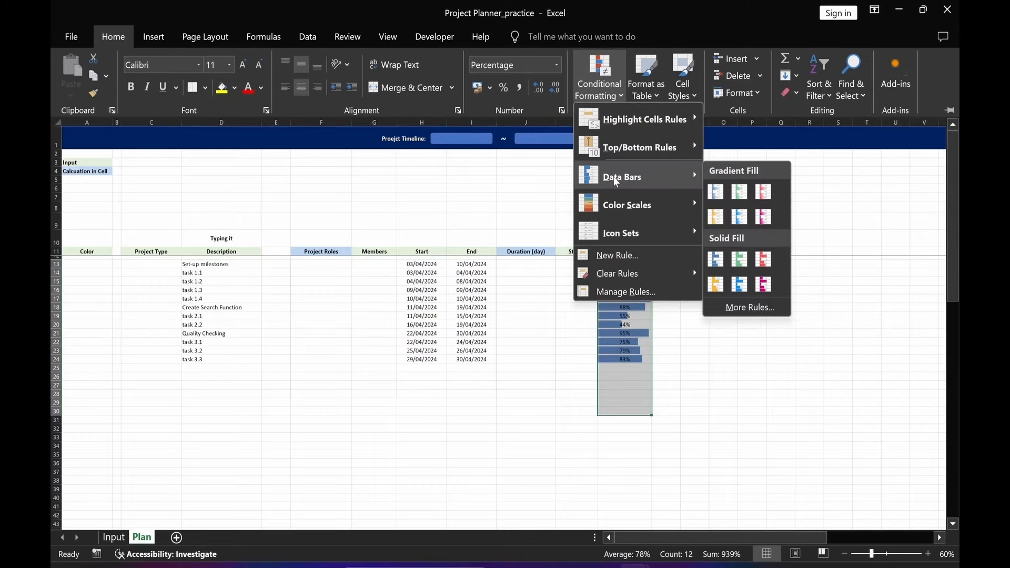
click(717, 223)
click(471, 489)
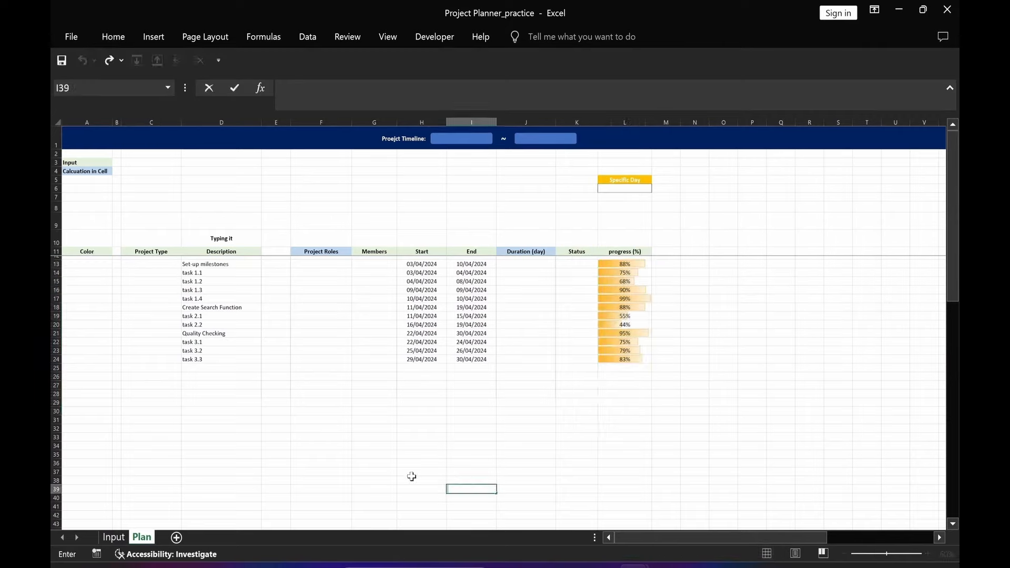
Enter 60% as the progress in cell L25, directly below the task 3.3 row
click(624, 368)
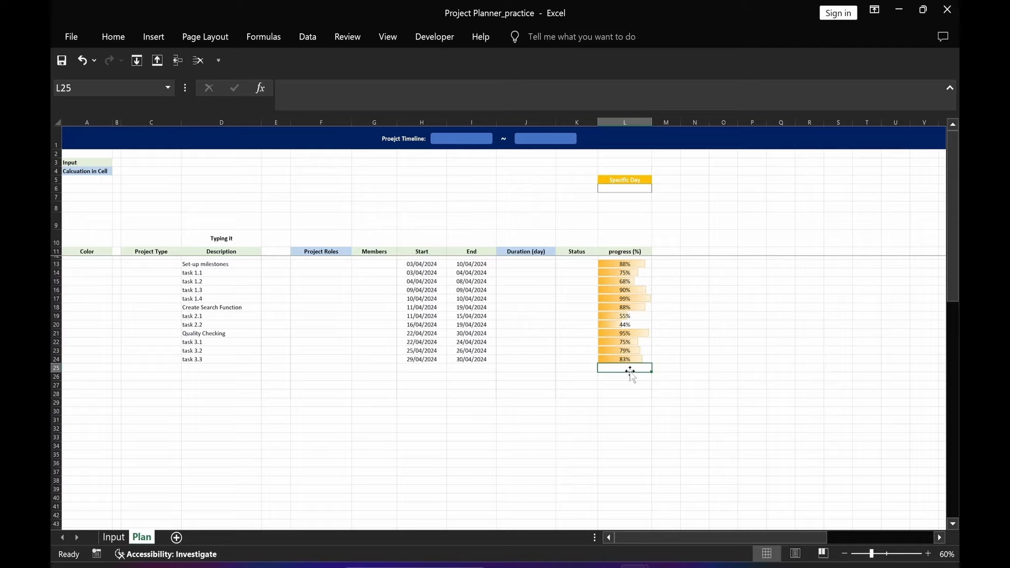
text(60)
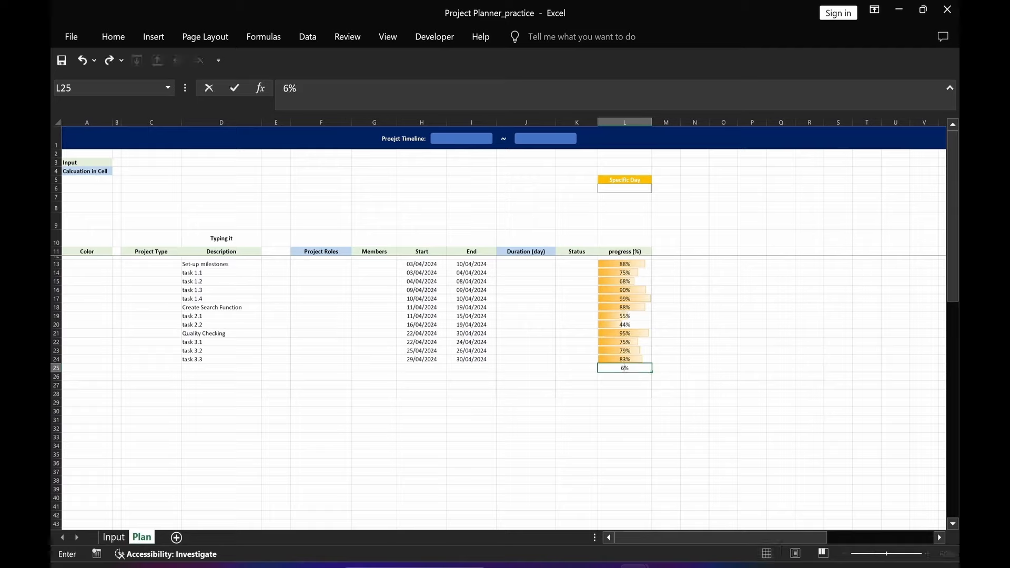
key(Return)
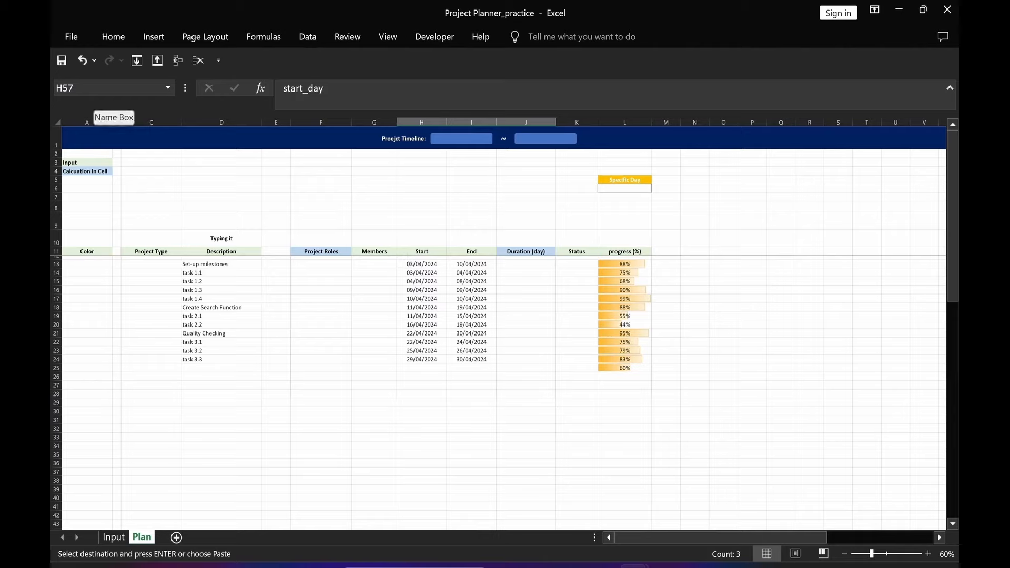
Check the workbook's existing defined names, and enter the labels start_day, end_day and actual_day in cells H9:J9
click(168, 88)
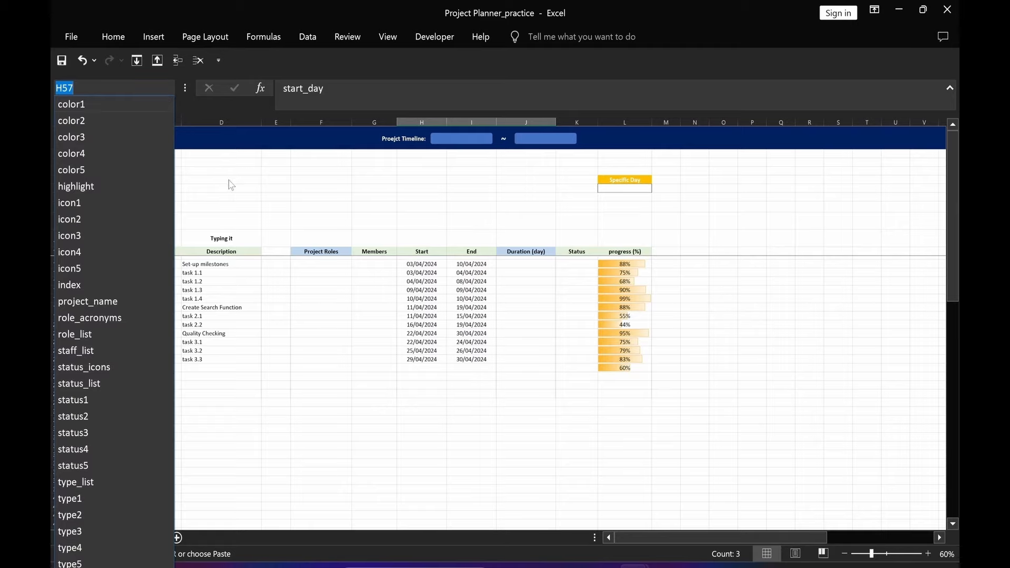
key(Escape)
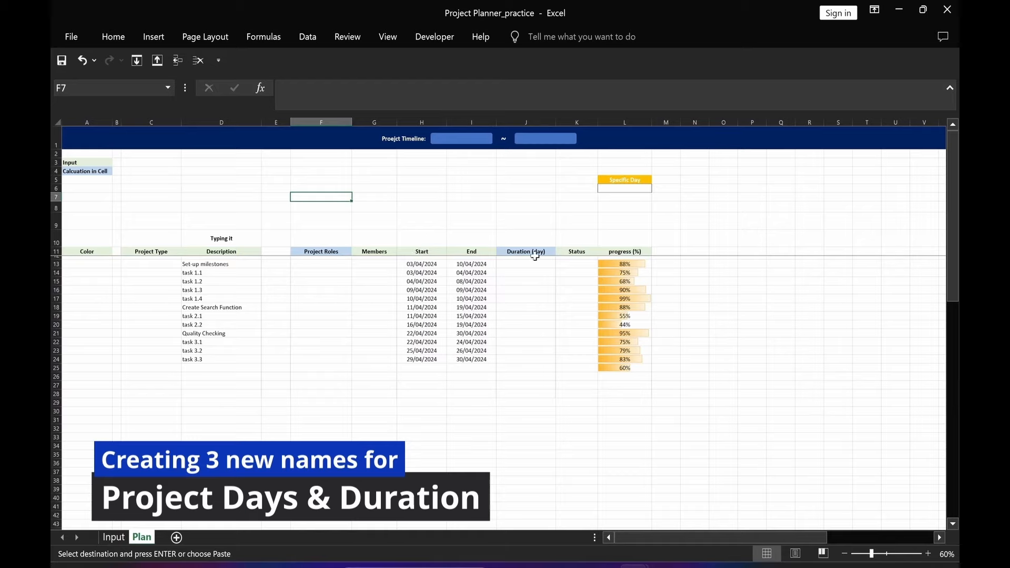
click(421, 221)
text(start_day	end_day	actual_day)
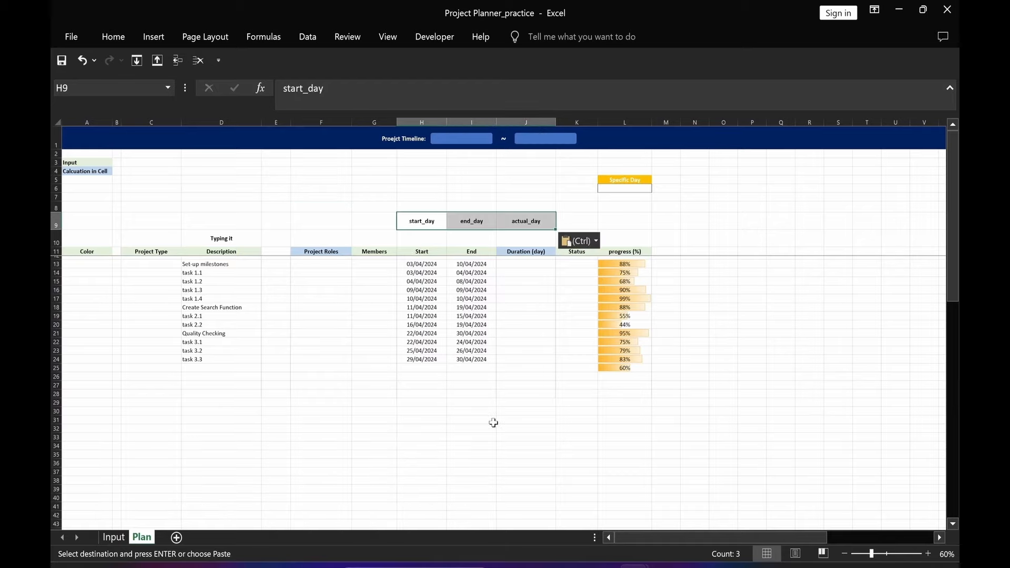
click(453, 420)
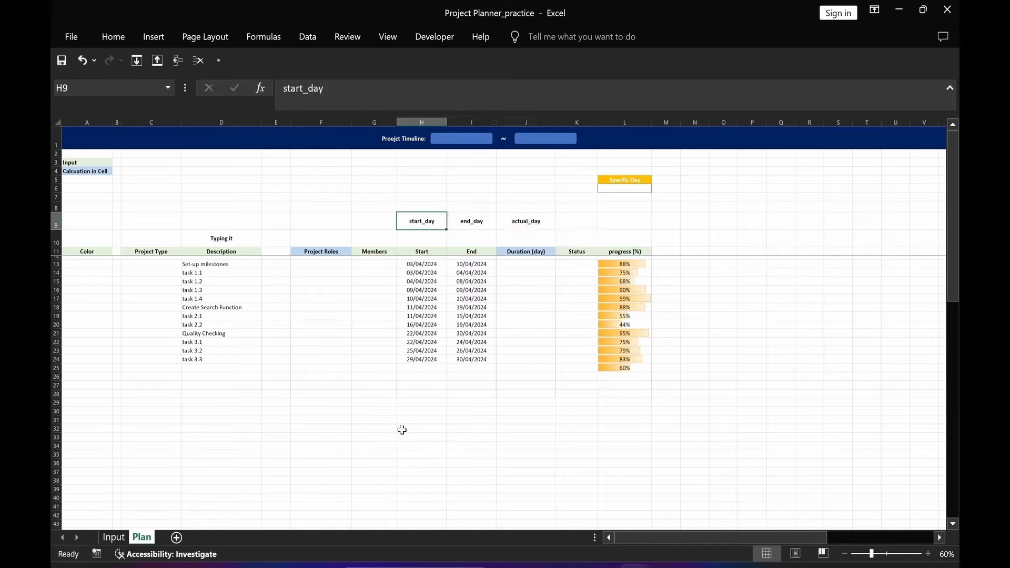
Copy the start_day label text and begin a new workbook-scope name start_day for the first Start date in H13
drag(327, 92, 259, 92)
key(ctrl+c)
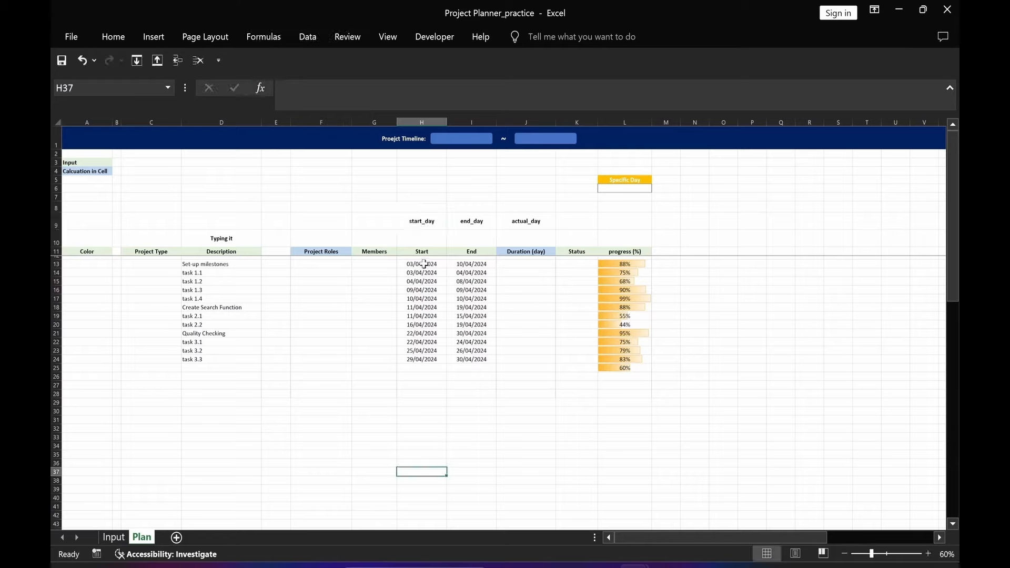
click(424, 263)
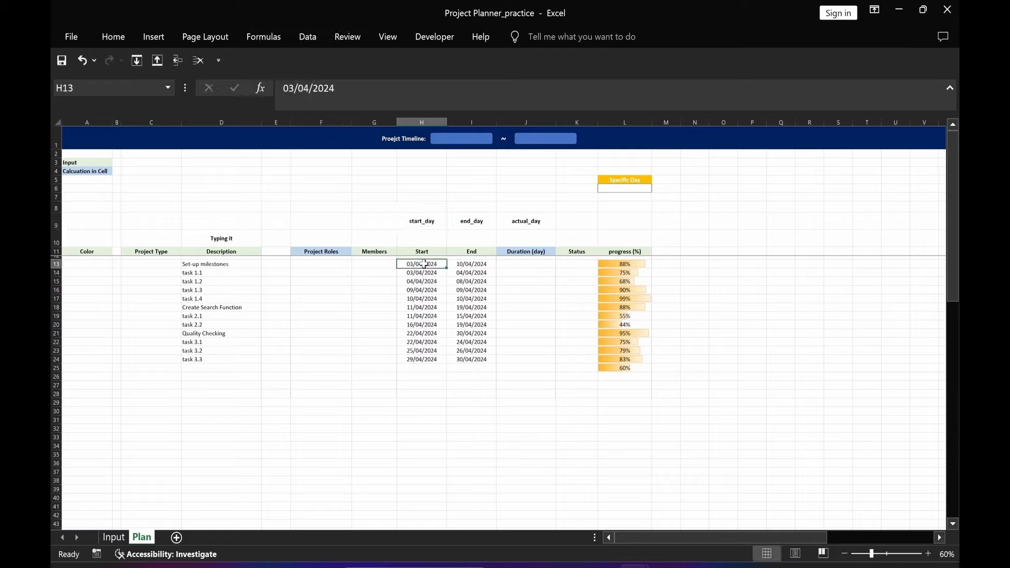
click(266, 37)
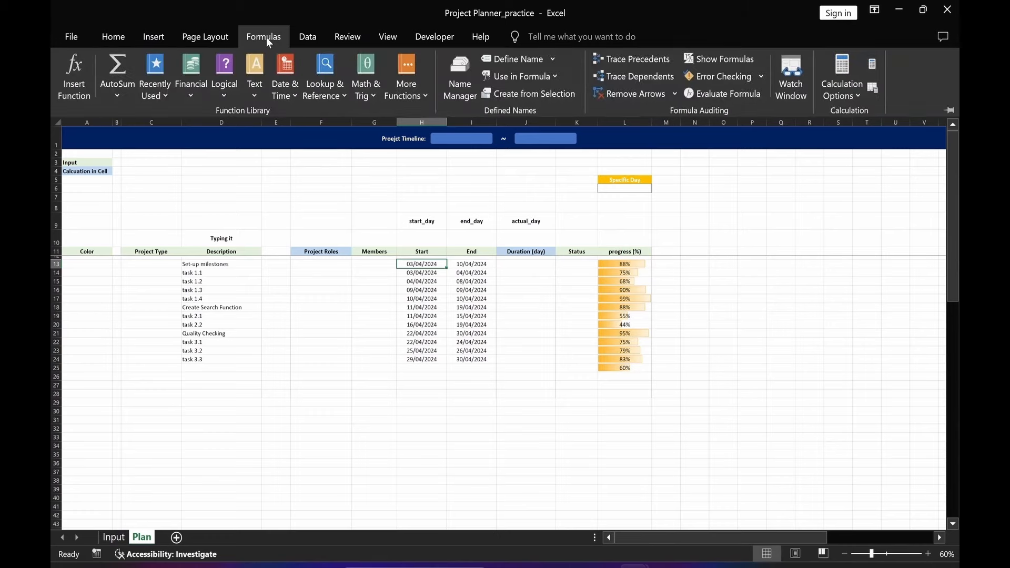
click(452, 97)
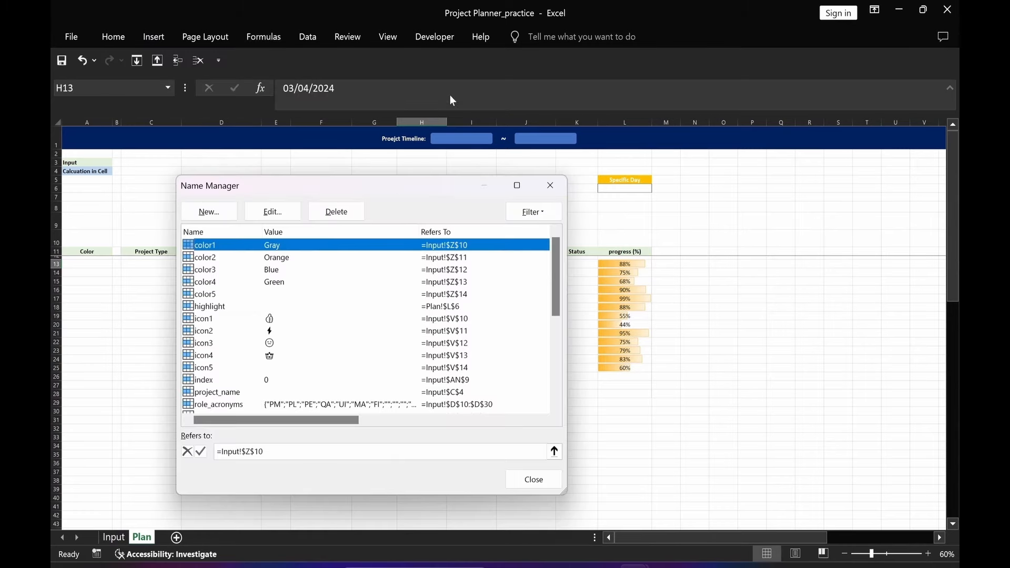
click(223, 218)
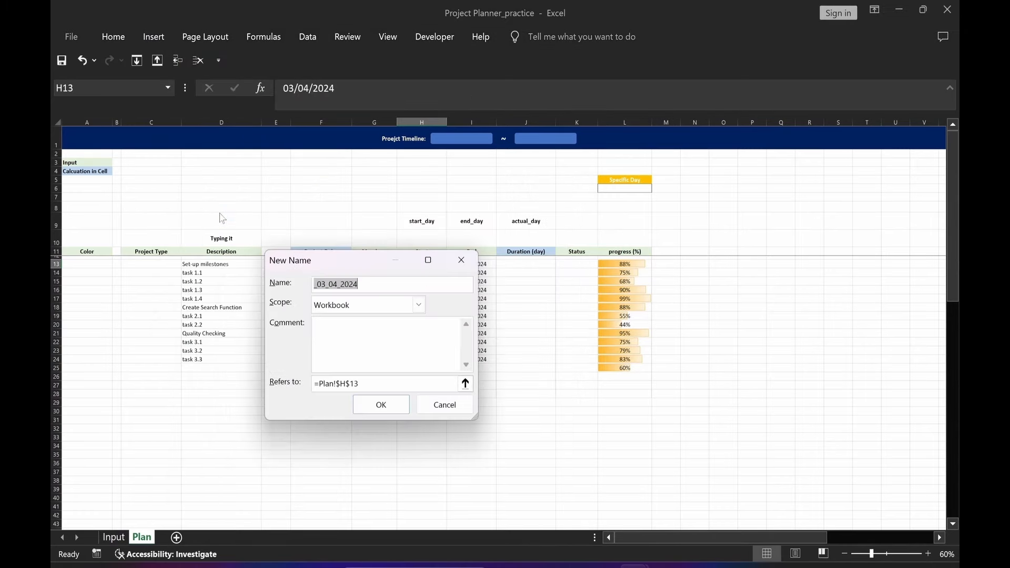
text(start_day)
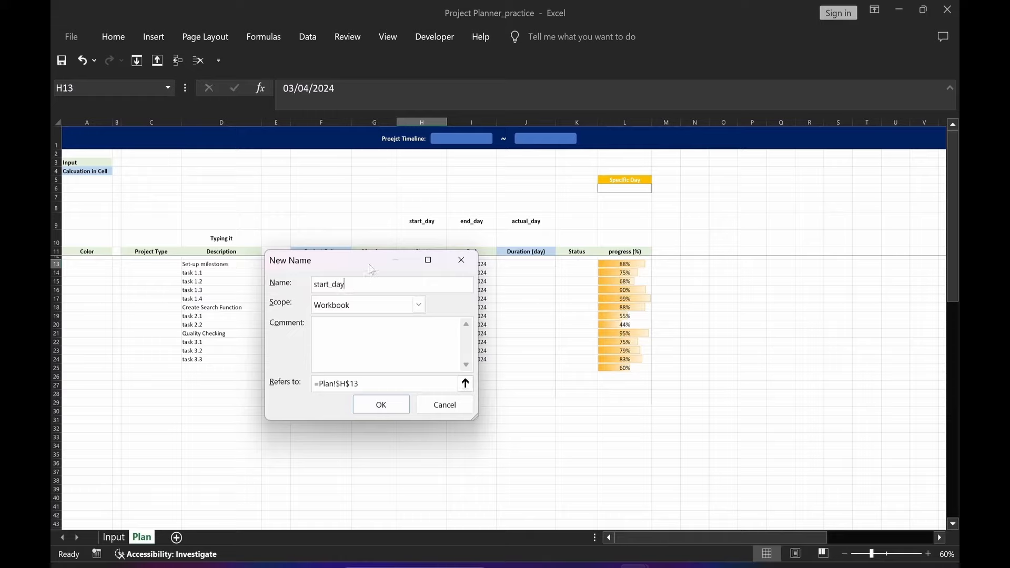
Make the start_day reference row-relative as =Plan!$H13, save the name and close the Name Manager
drag(368, 264, 567, 258)
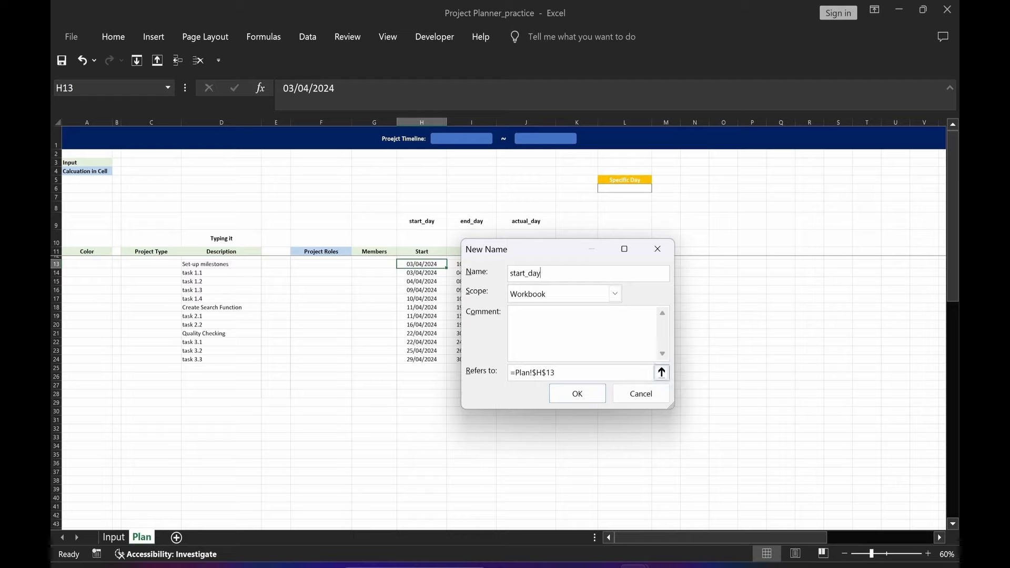
click(544, 372)
key(BackSpace)
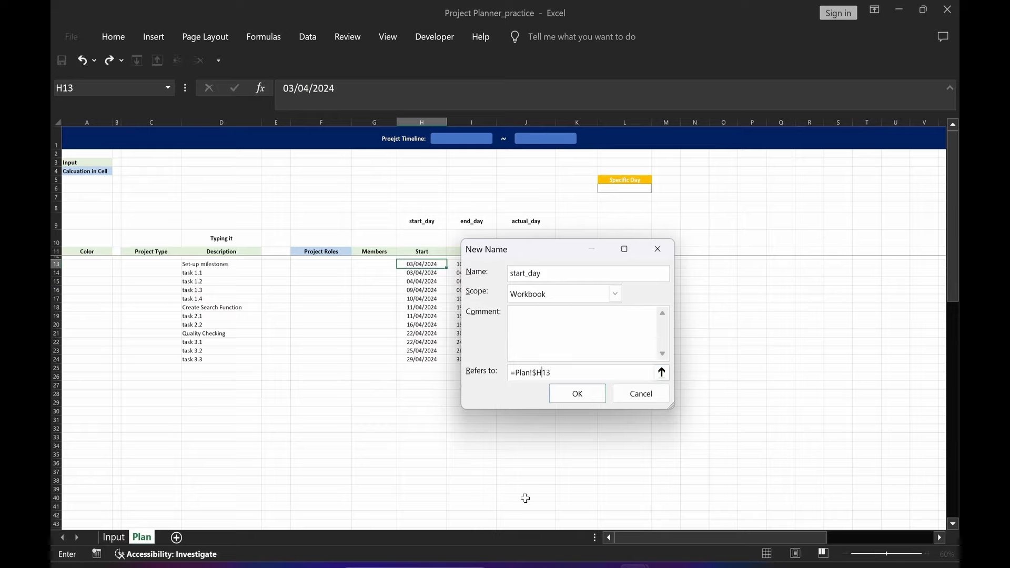
click(578, 394)
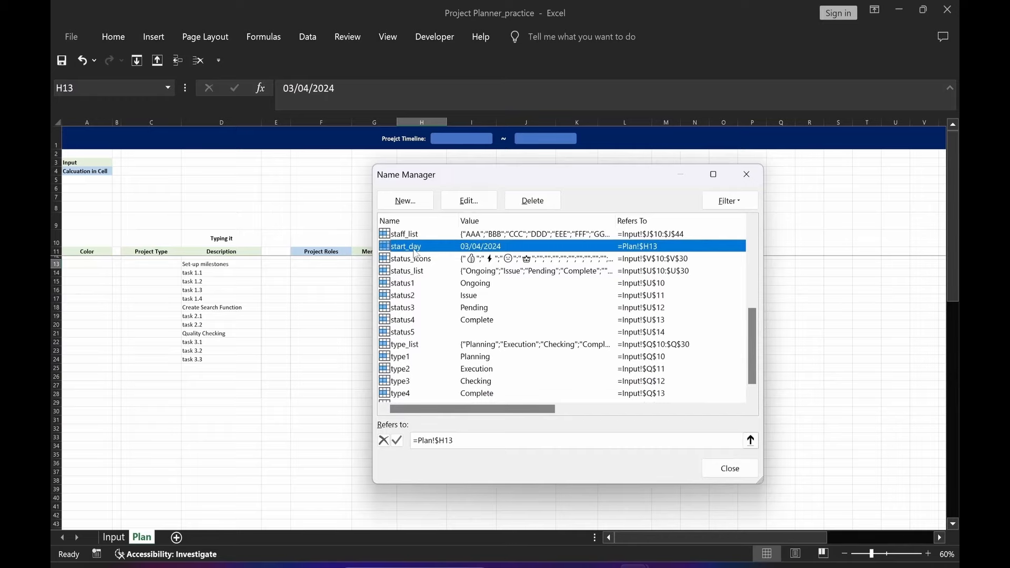
drag(552, 180, 541, 289)
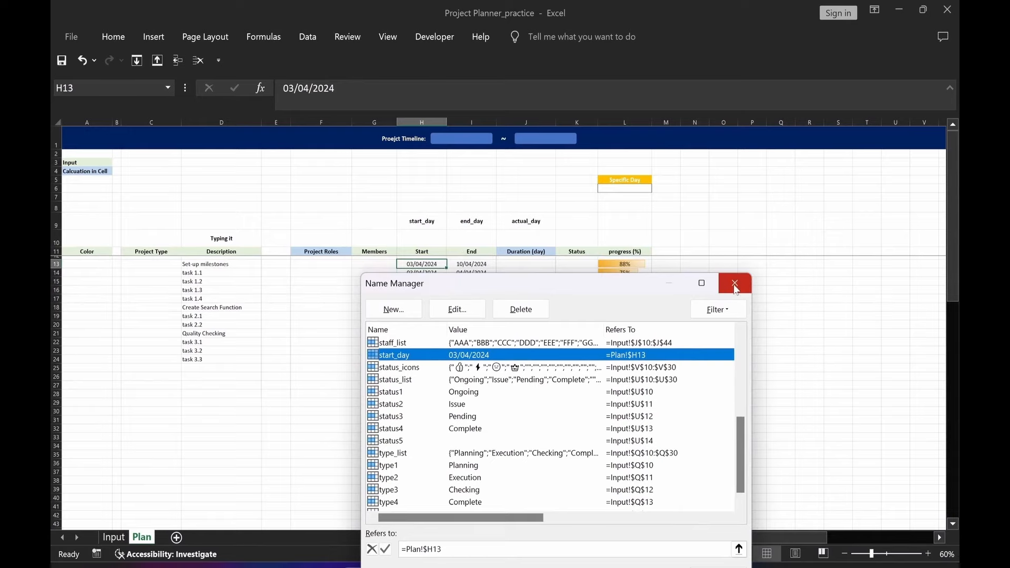
click(718, 567)
click(528, 473)
Define a workbook-scope name end_day for the first End date with the row-relative reference =Plan!$I13, and close the Name Manager
double_click(471, 223)
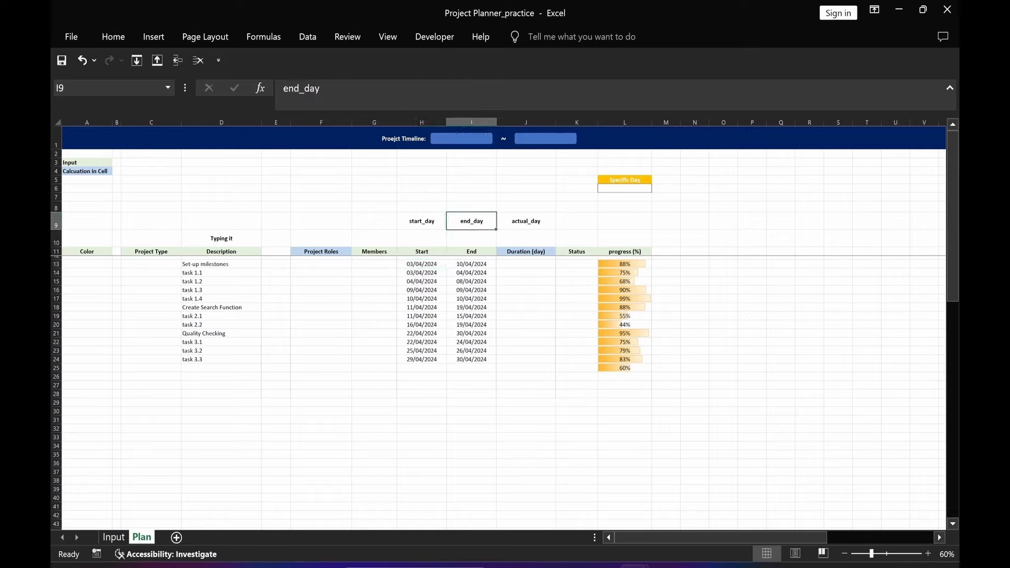
drag(320, 88, 282, 88)
click(472, 264)
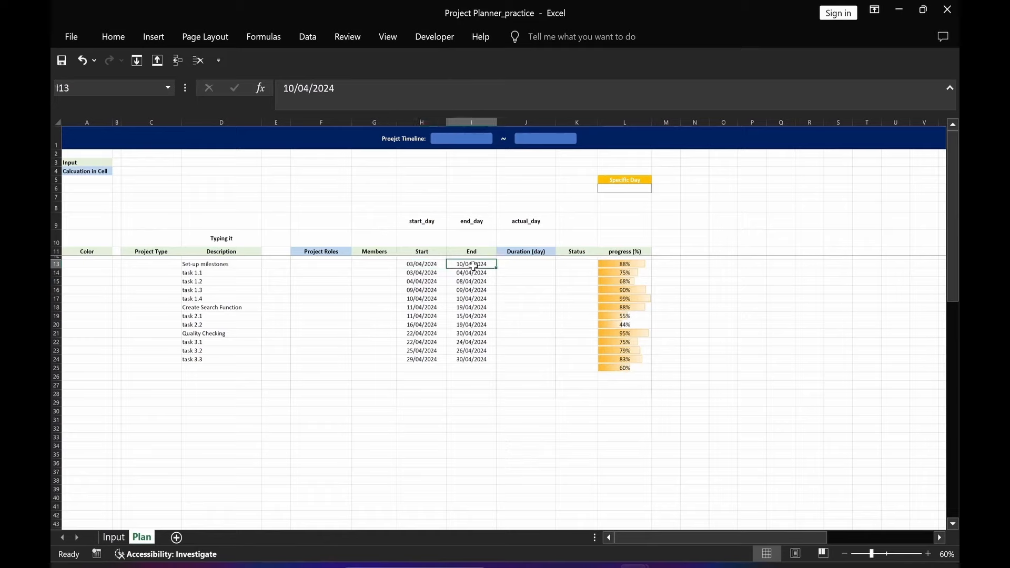
click(260, 36)
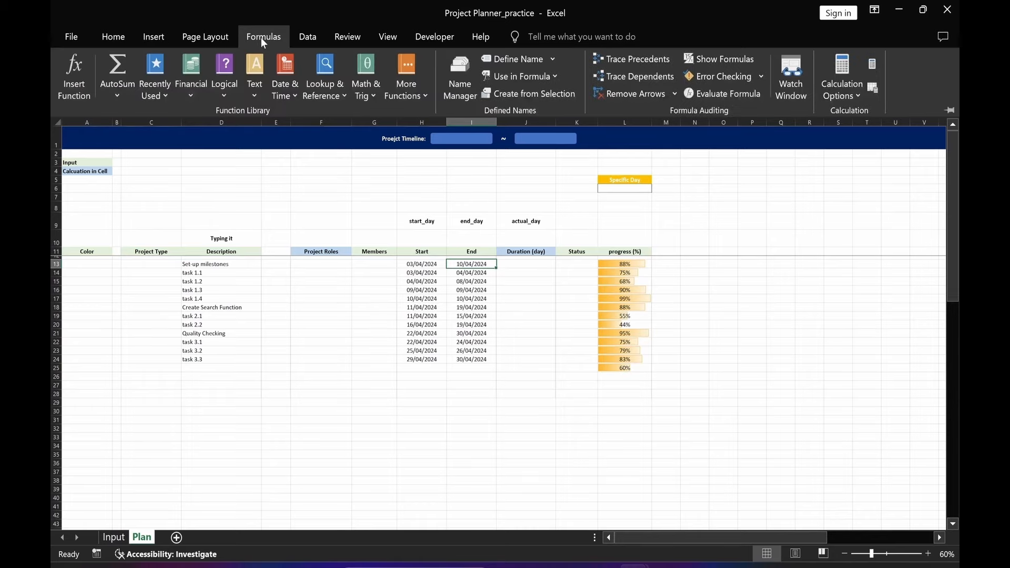
click(456, 93)
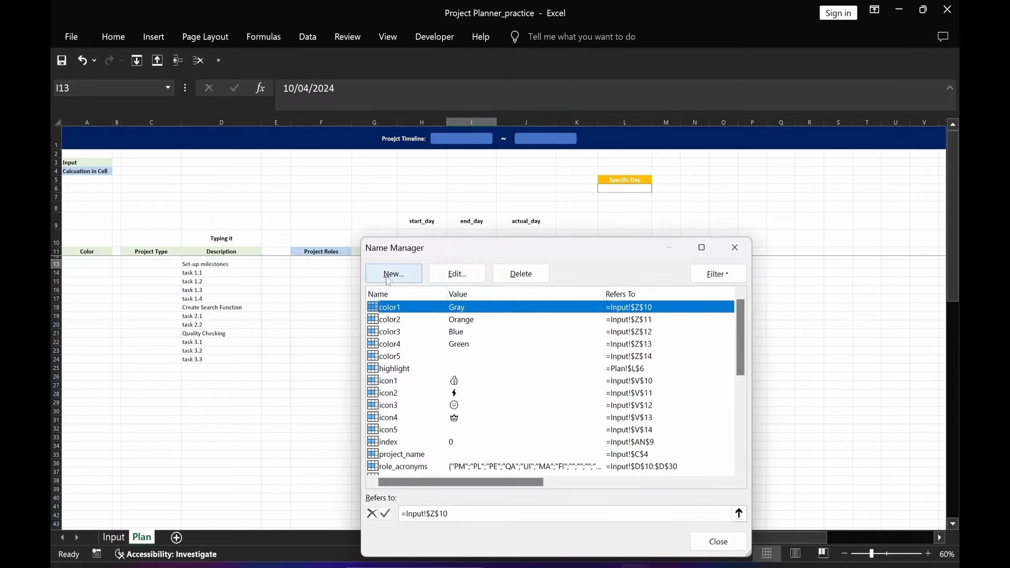
click(389, 279)
text(end_day)
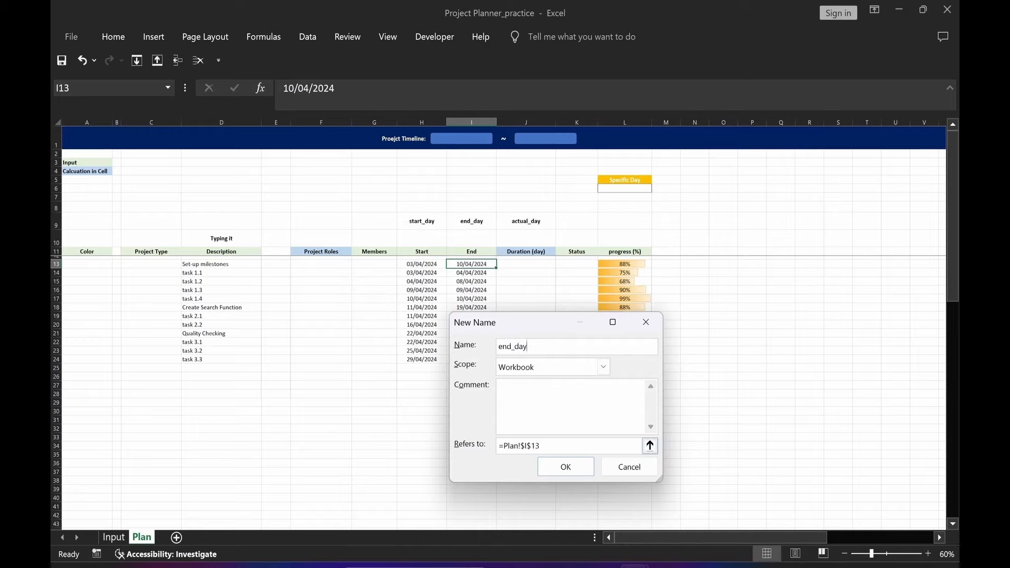
key(BackSpace)
click(547, 471)
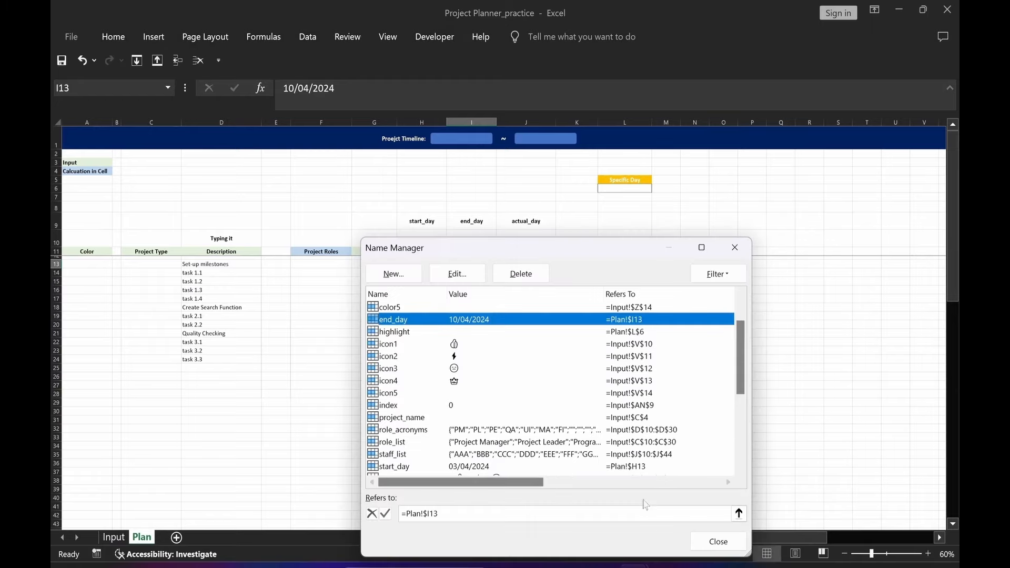
click(719, 546)
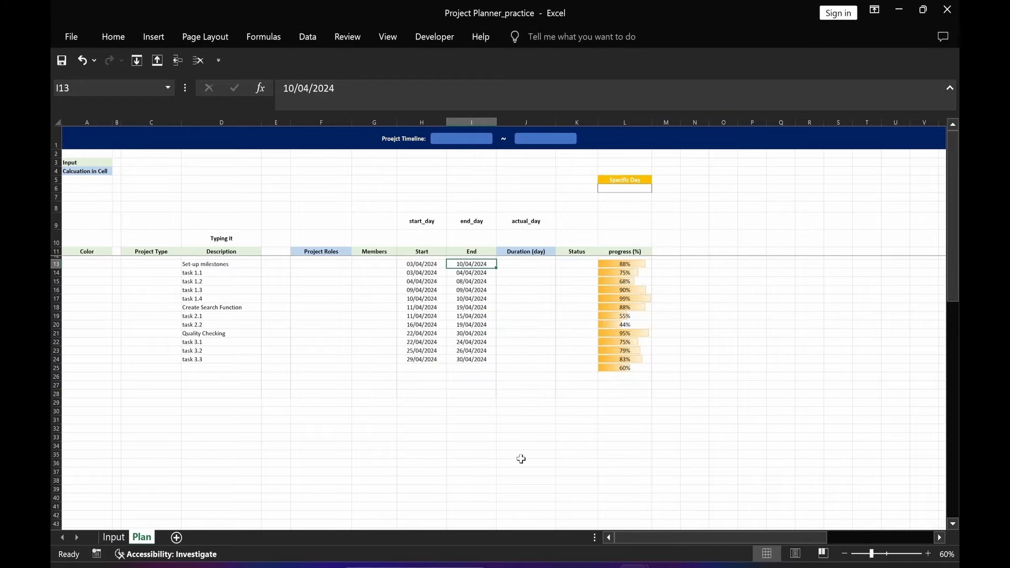
Define a workbook-scope name actual_day for the first Duration cell with the row-relative reference =Plan!$J13, and close the Name Manager
click(523, 264)
click(524, 220)
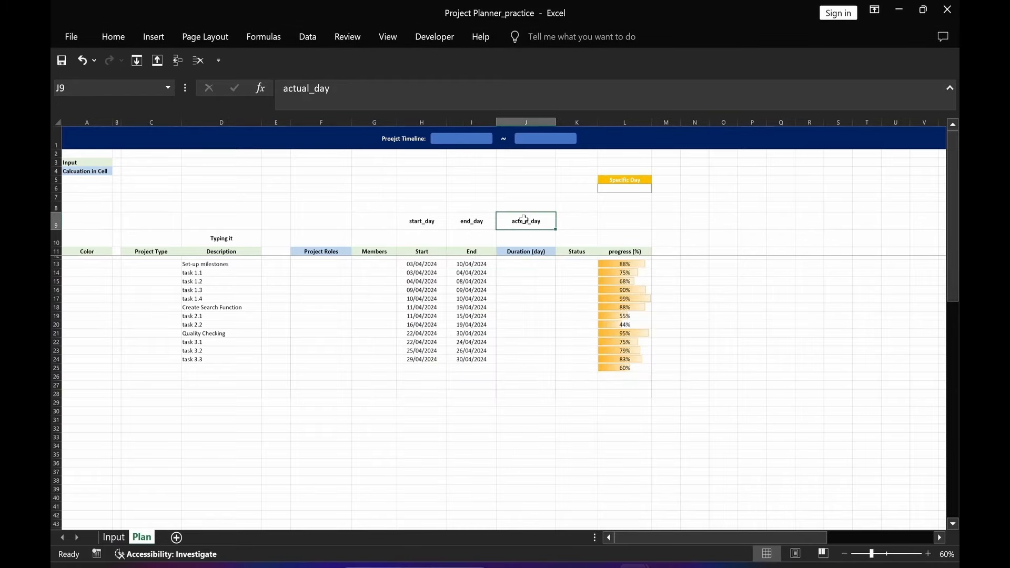
double_click(524, 220)
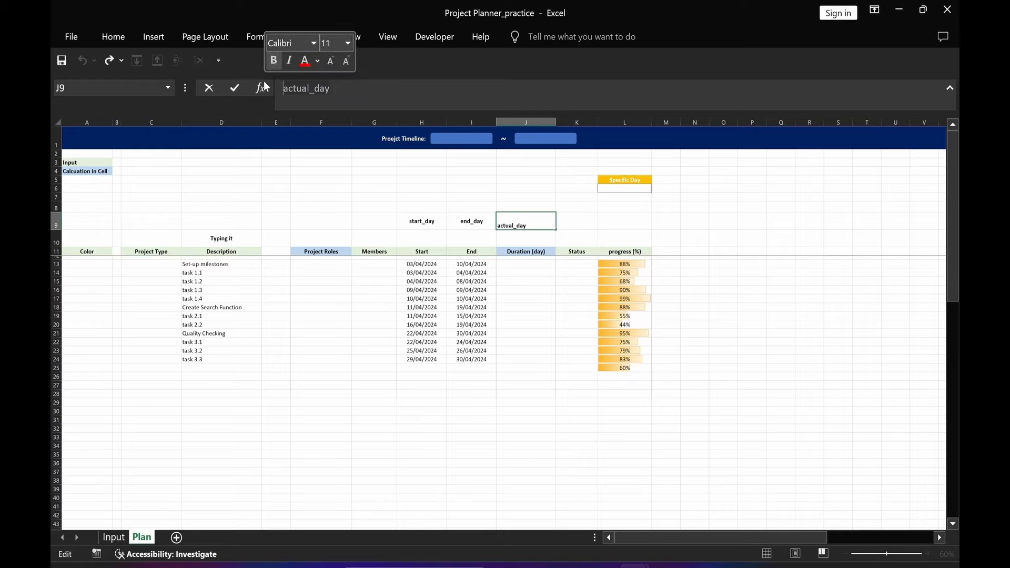
click(514, 264)
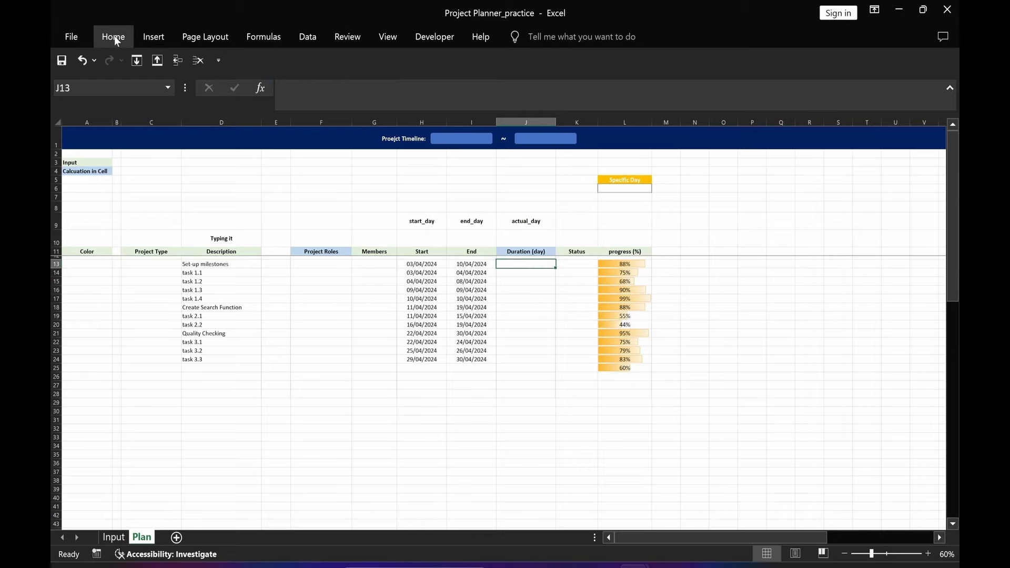
click(262, 37)
click(459, 85)
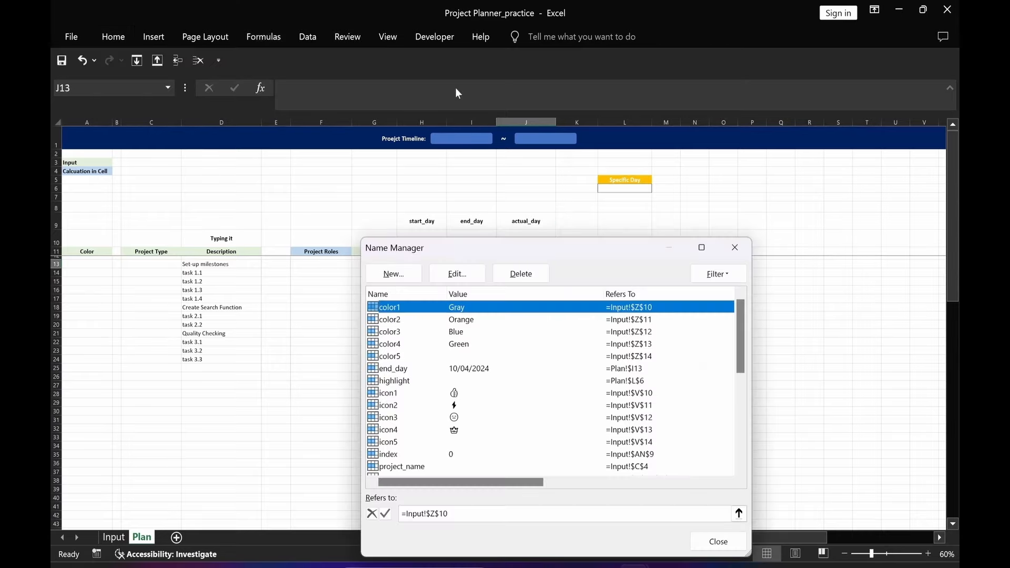
click(392, 273)
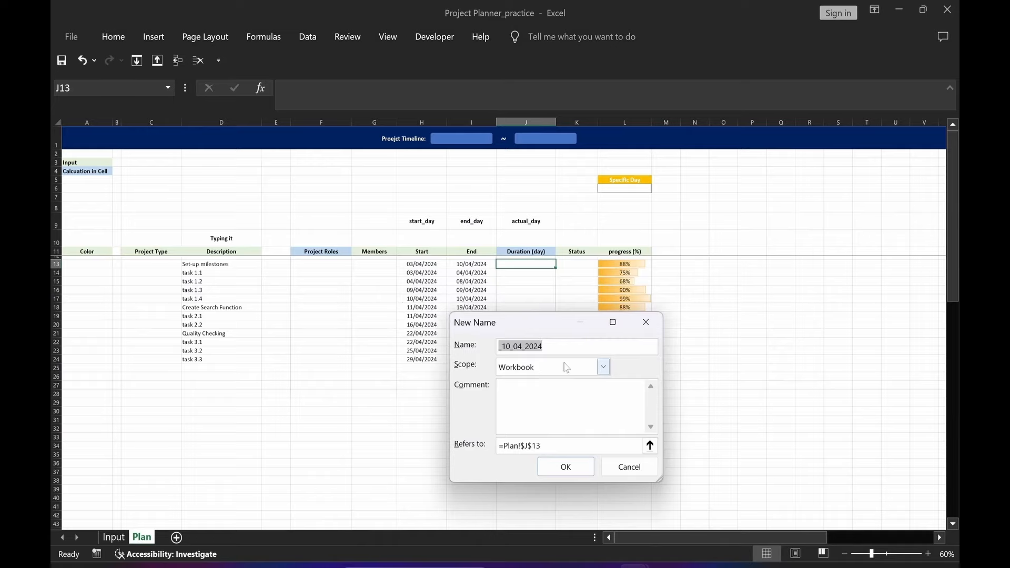
click(530, 446)
key(BackSpace)
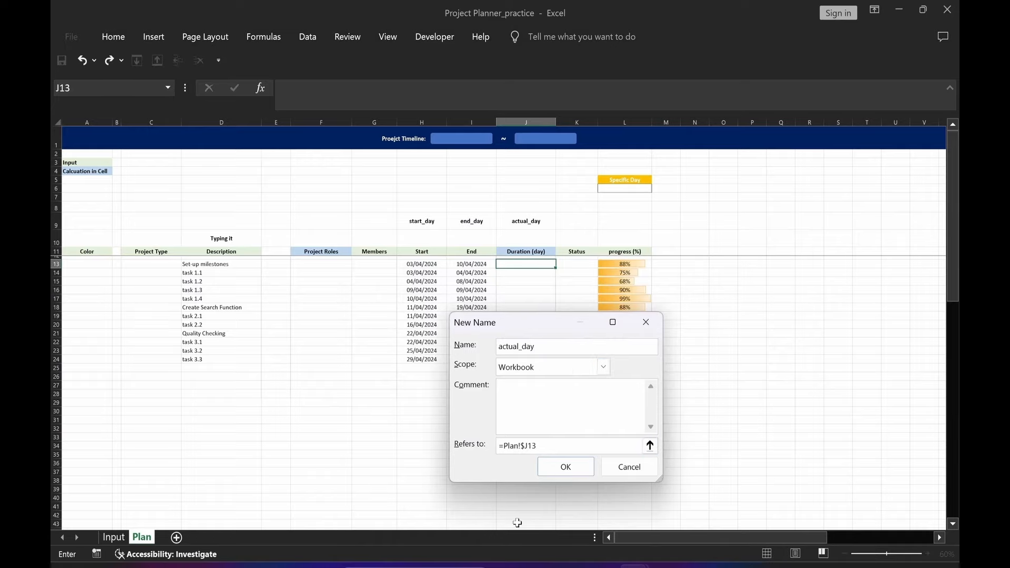
click(563, 468)
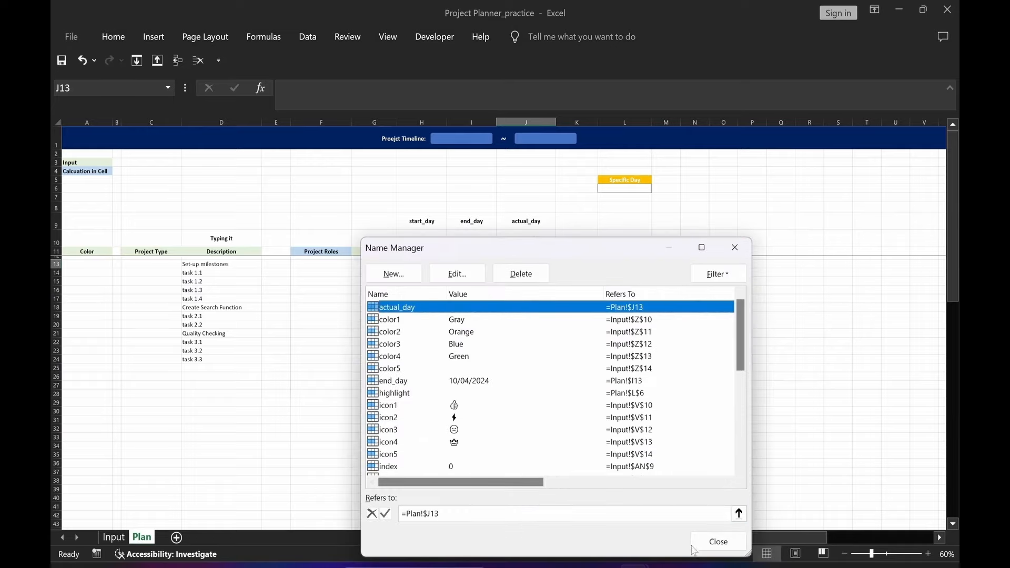
click(693, 550)
click(470, 437)
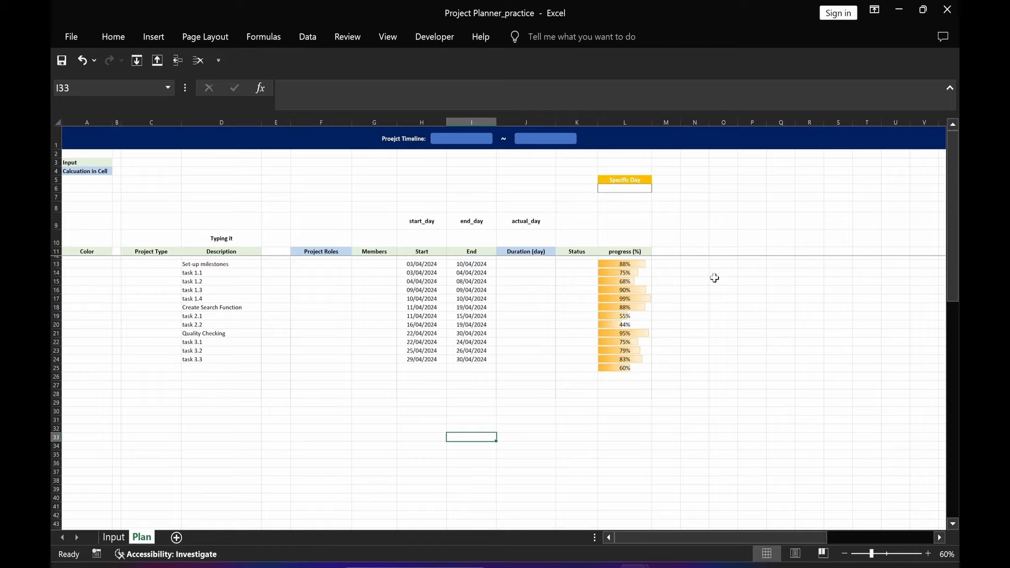
click(695, 272)
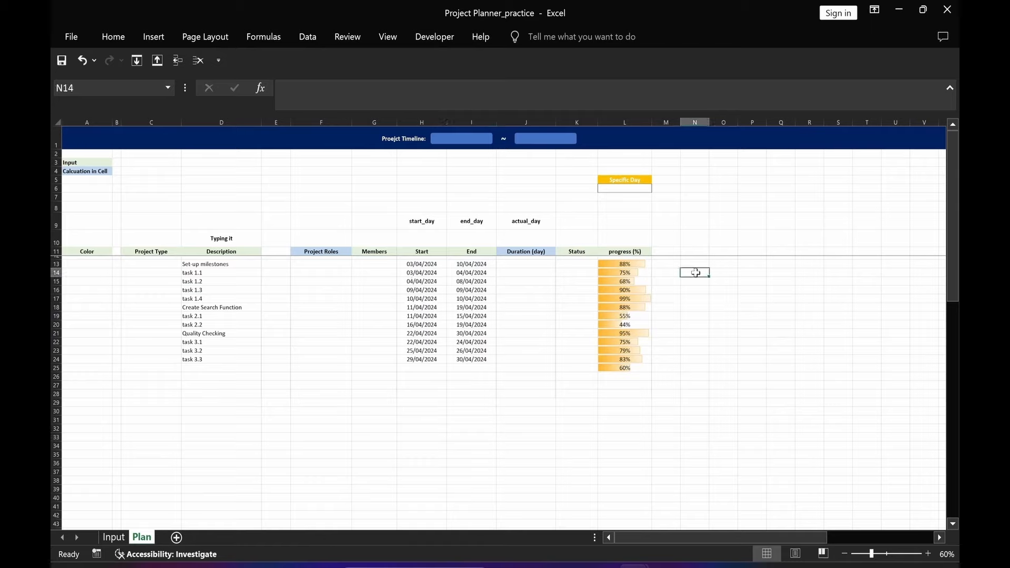
click(412, 267)
click(461, 266)
click(508, 266)
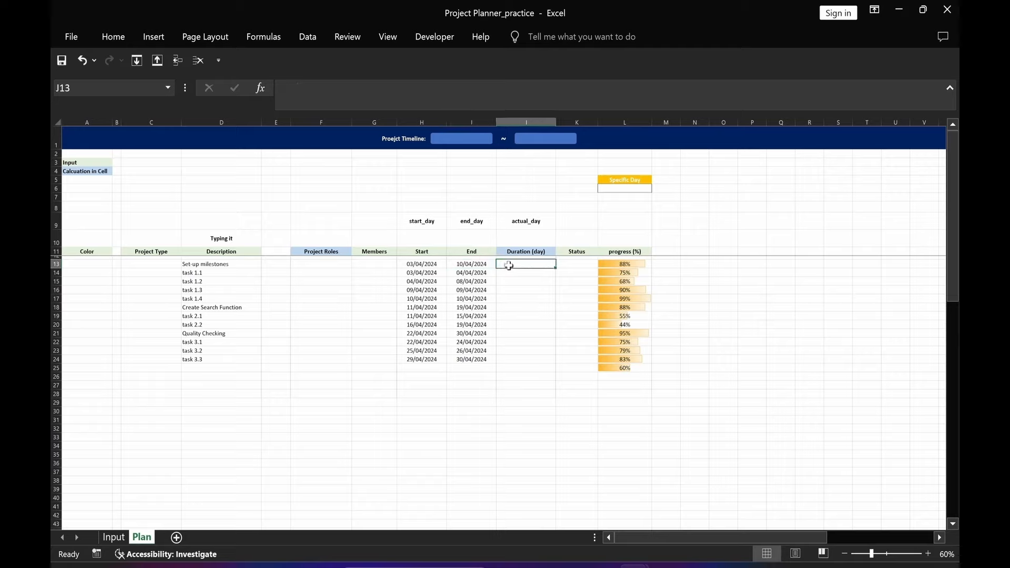
Test the start_day name by entering =start_day in the empty cell N20, and clear that cell
click(701, 326)
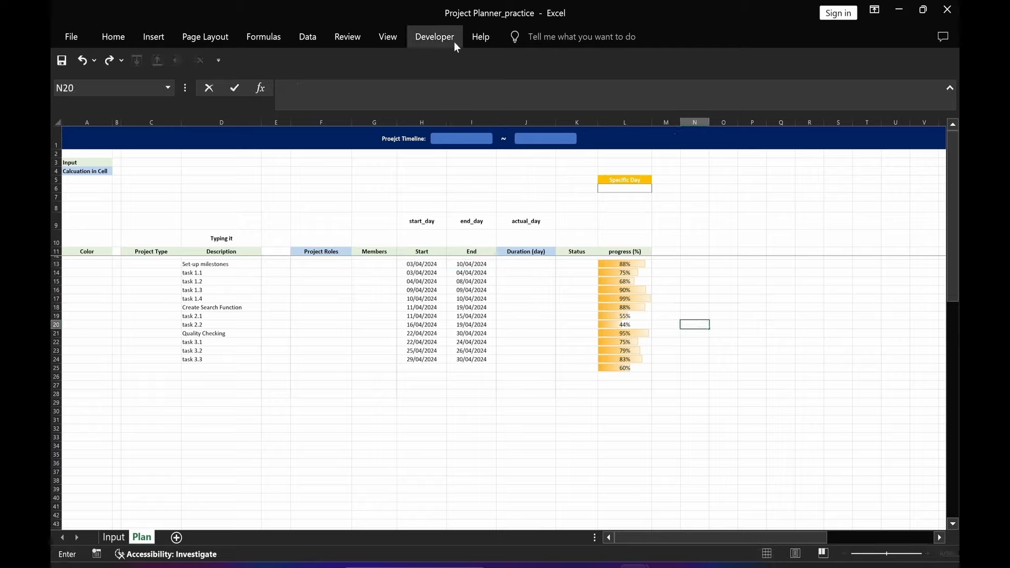
text(=st)
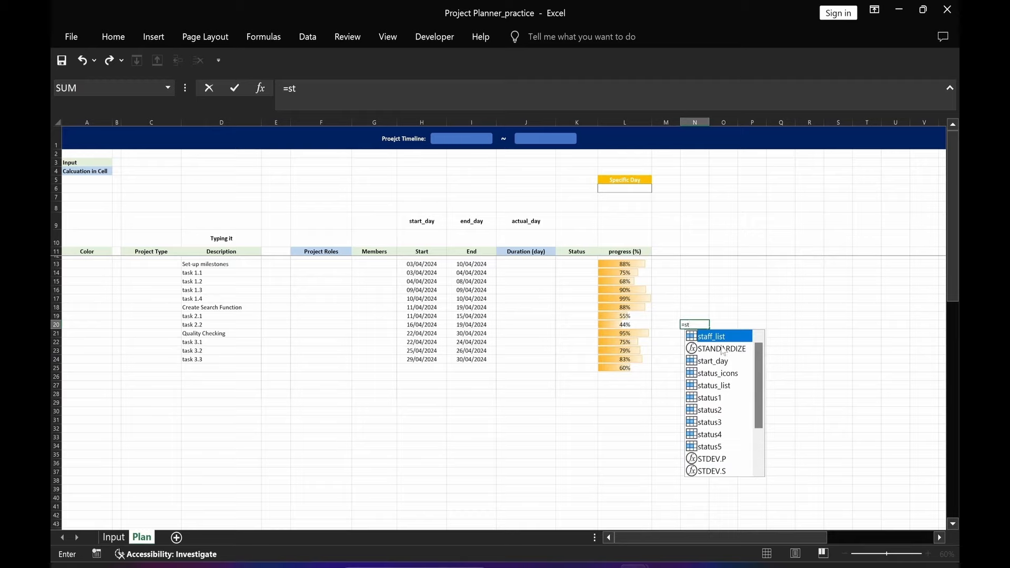
click(720, 364)
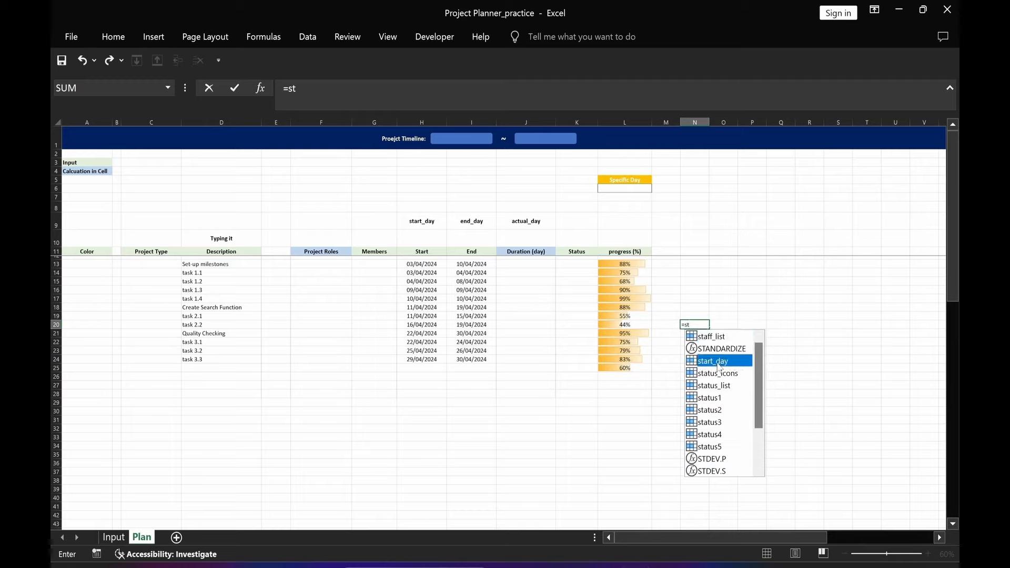
double_click(719, 365)
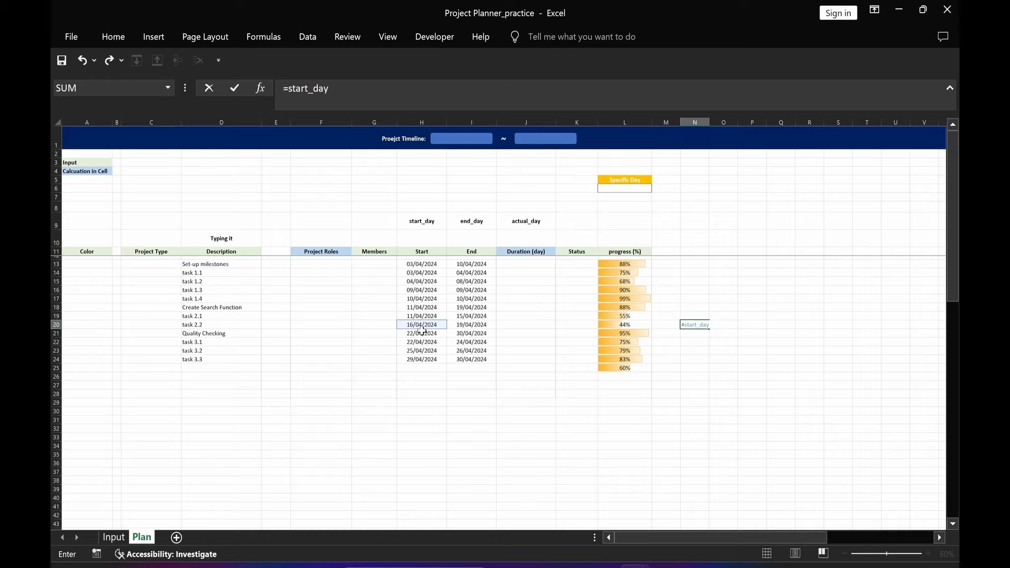
key(Return)
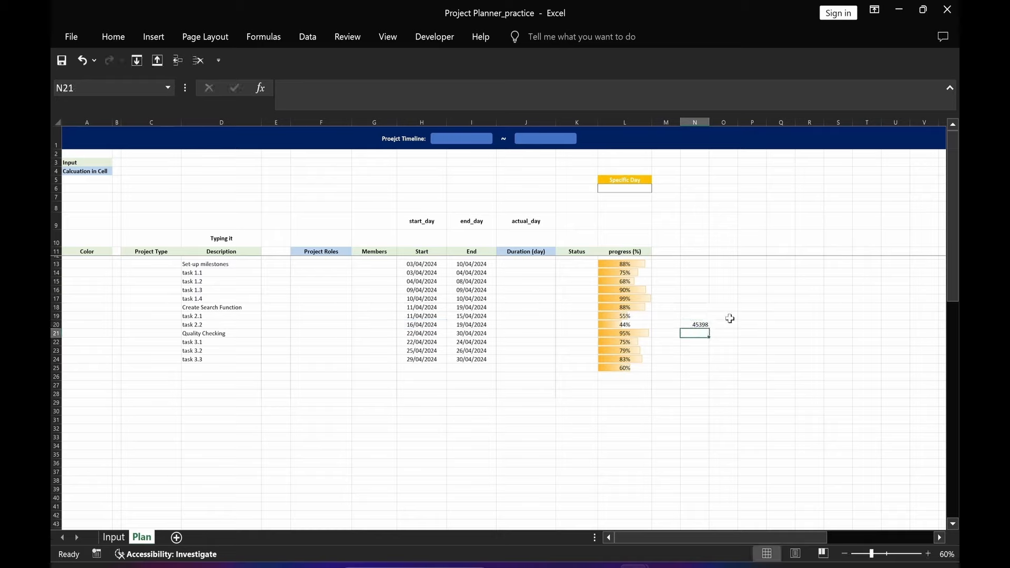
click(697, 326)
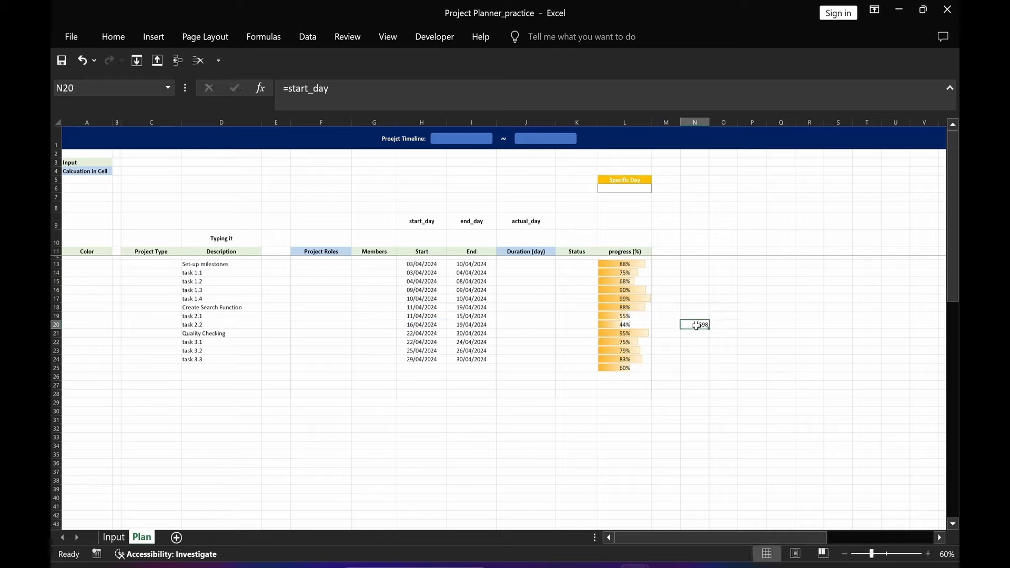
key(Delete)
Calculate the first task's working-day duration in J13 with =NETWORKDAYS(start_day,end_day)
click(513, 266)
text(=)
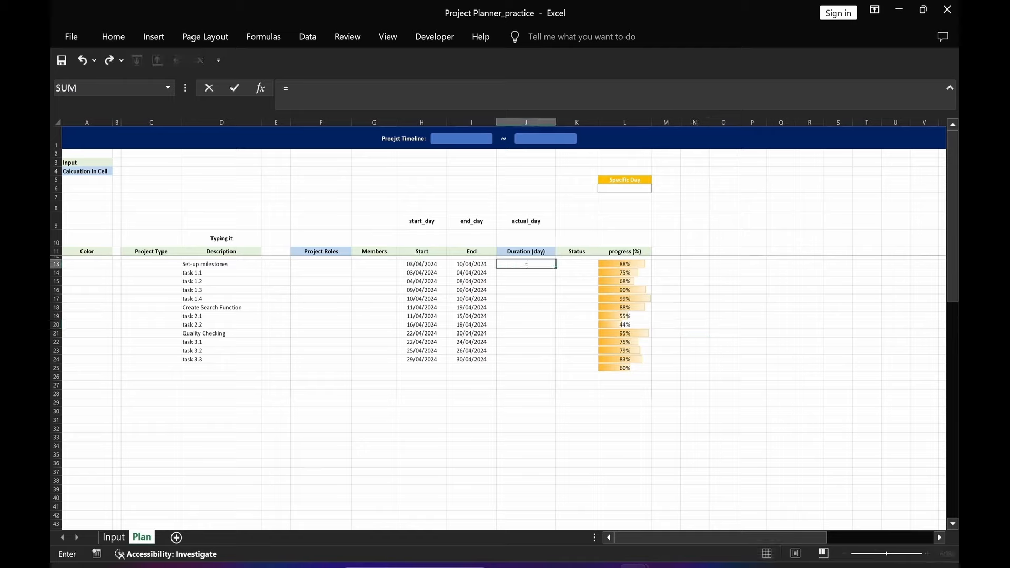
text(net)
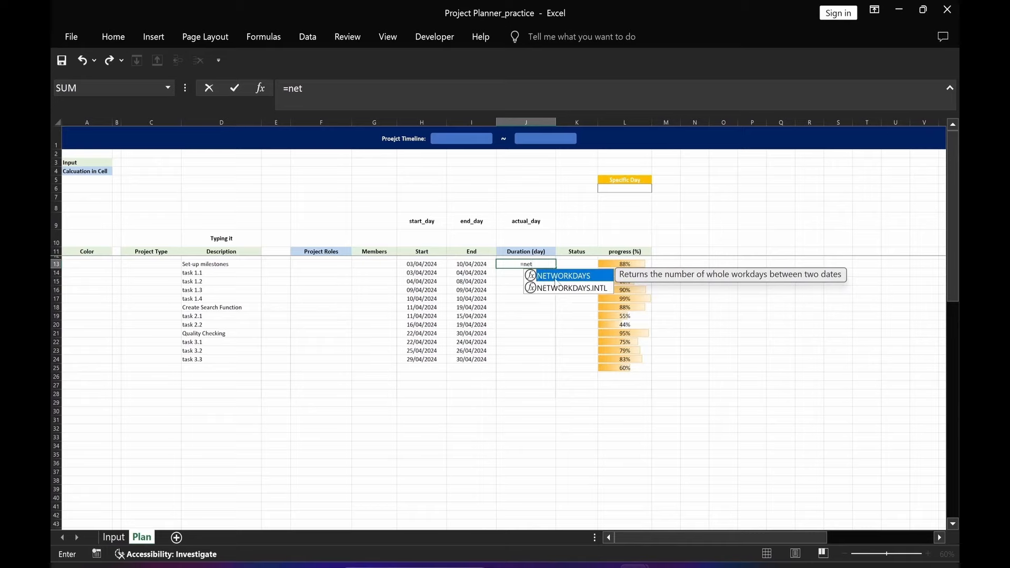
double_click(556, 277)
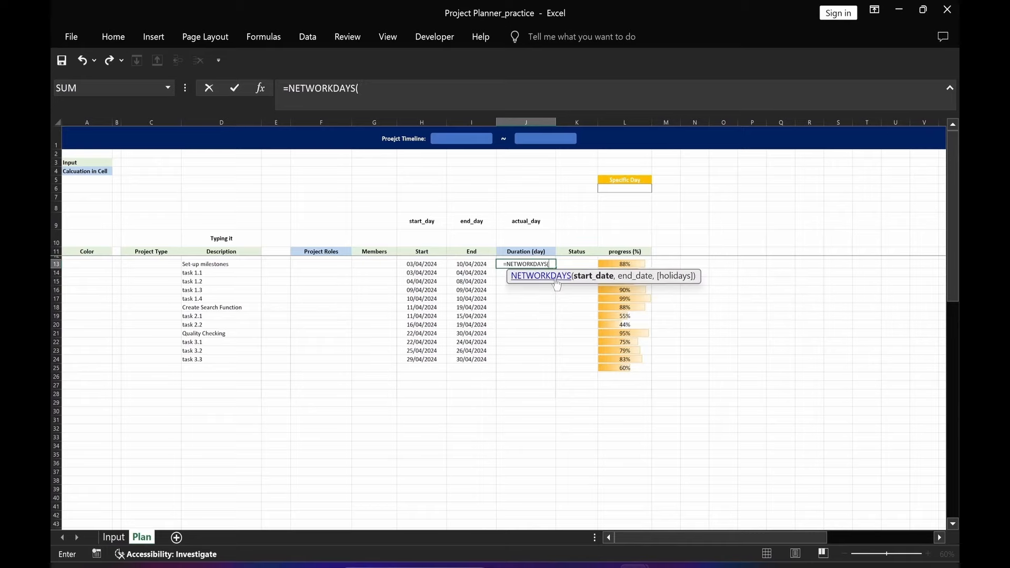
text(st)
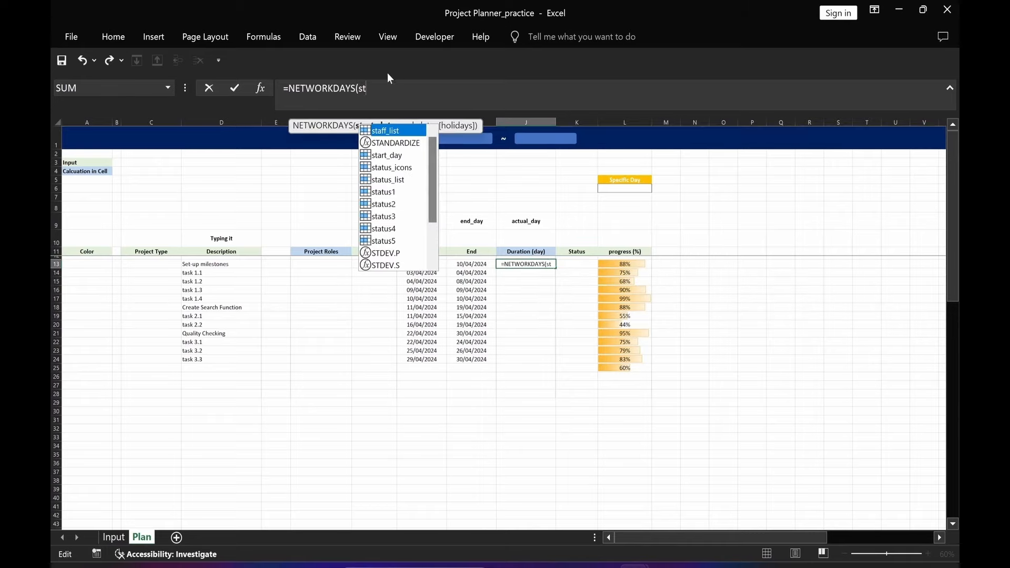
click(391, 157)
double_click(389, 157)
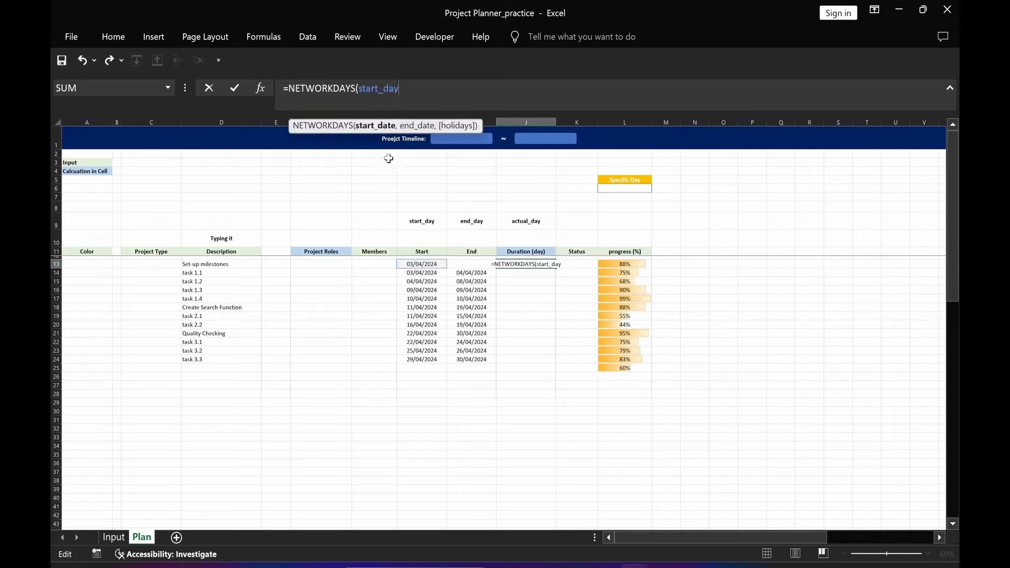
text(,end)
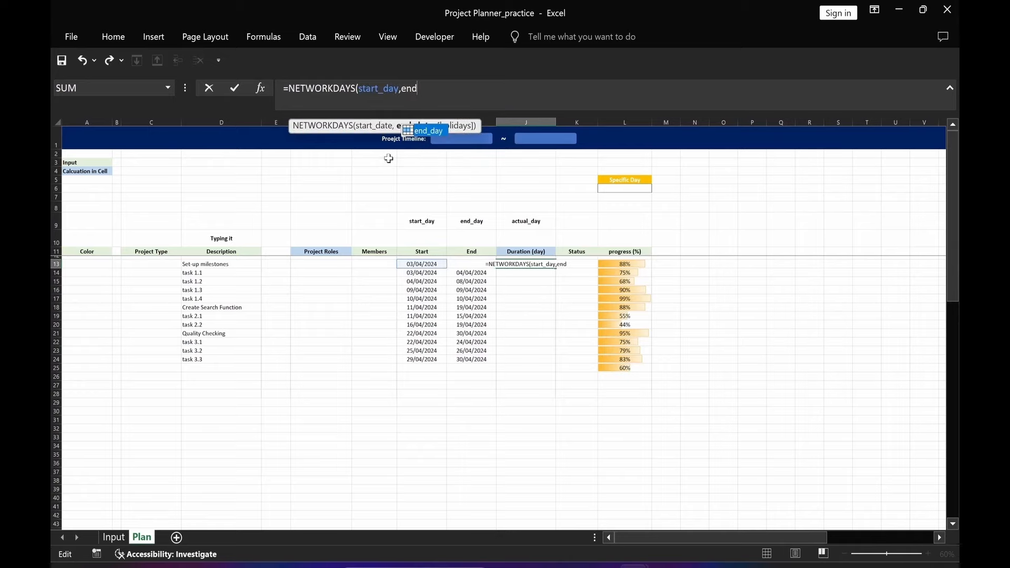
key(Tab)
text())
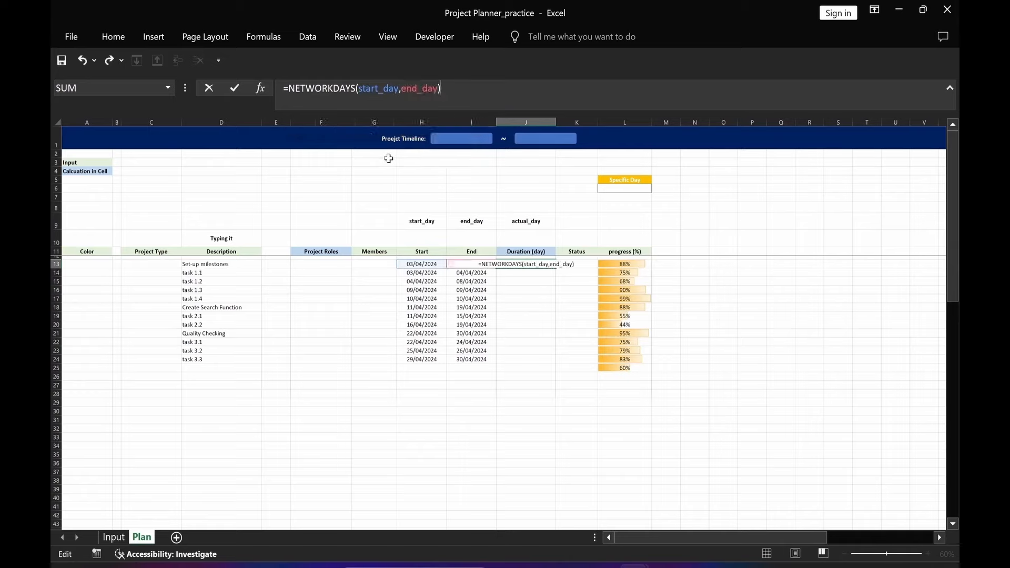
key(Return)
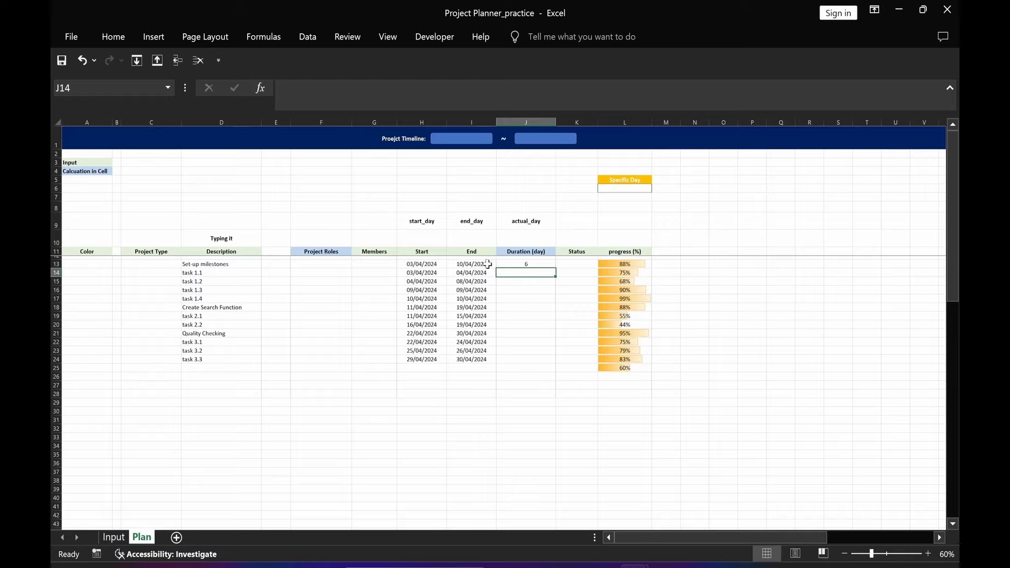
Copy the NETWORKDAYS duration formula from J13 down the Duration column through J30
click(545, 265)
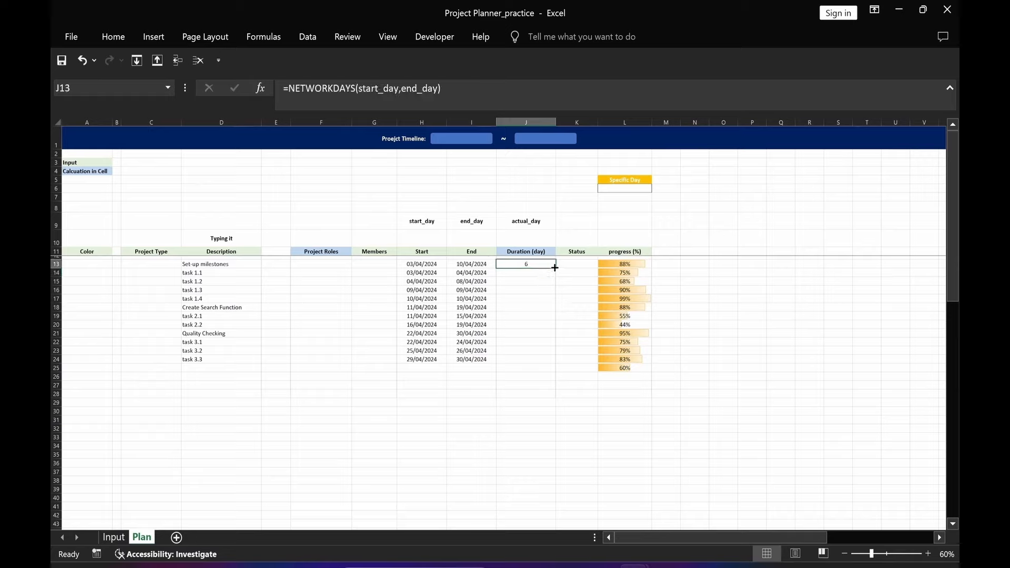
drag(555, 268, 558, 412)
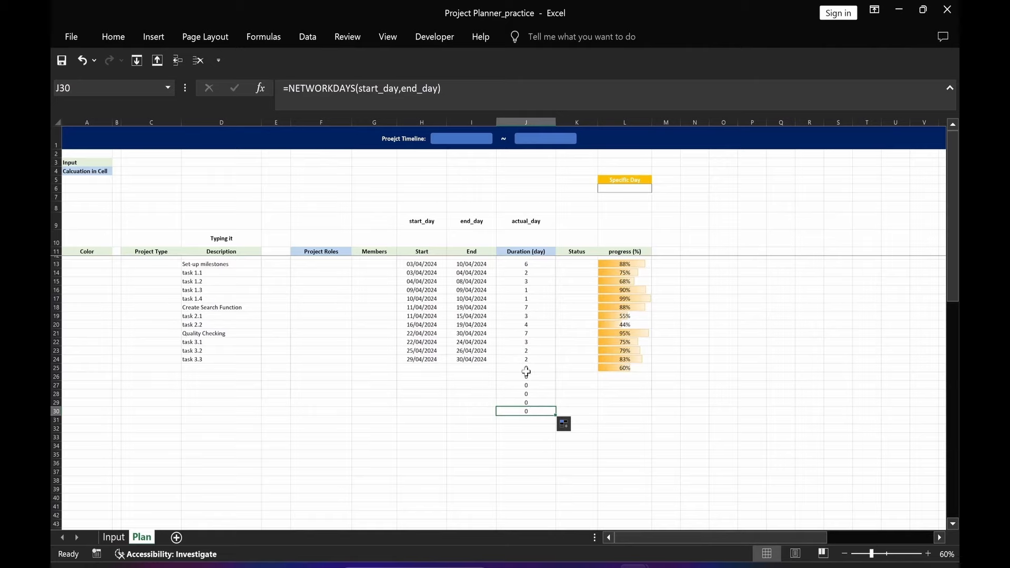
Change the first task's duration formula in J13 to =IF(OR(start_day="",end_day=""),"",NETWORKDAYS(start_day,end_day))
click(523, 265)
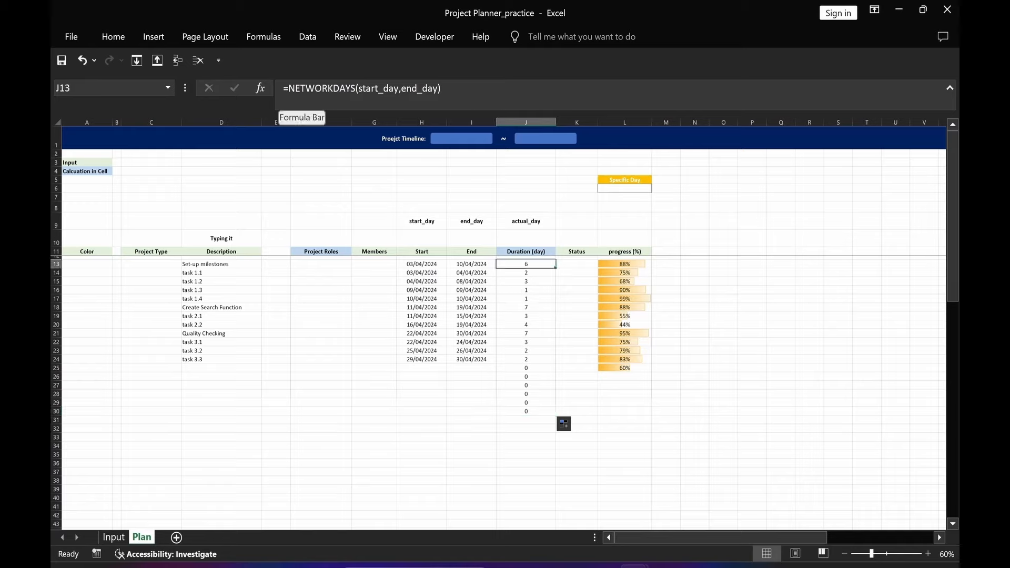
click(288, 89)
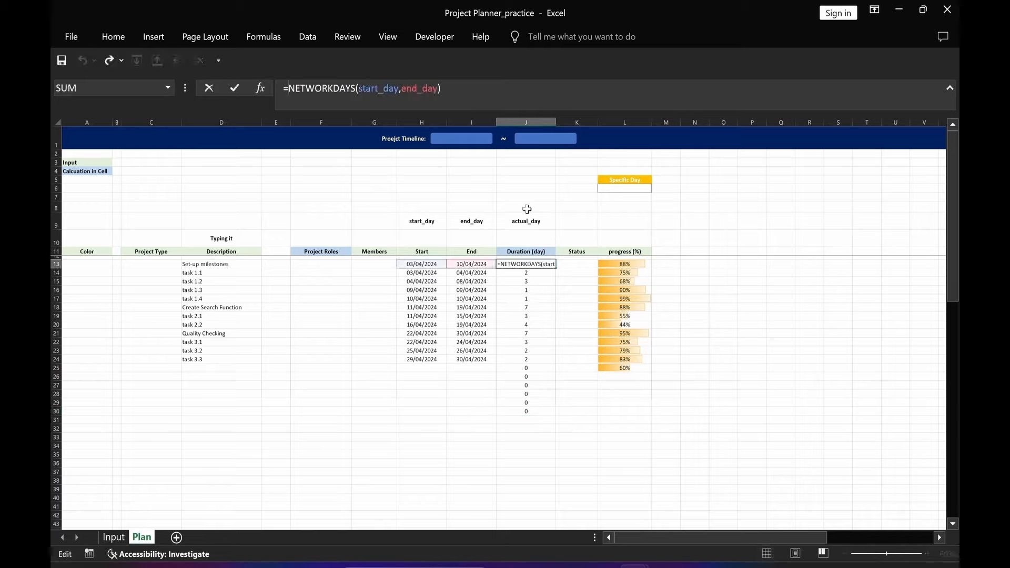
text(if()
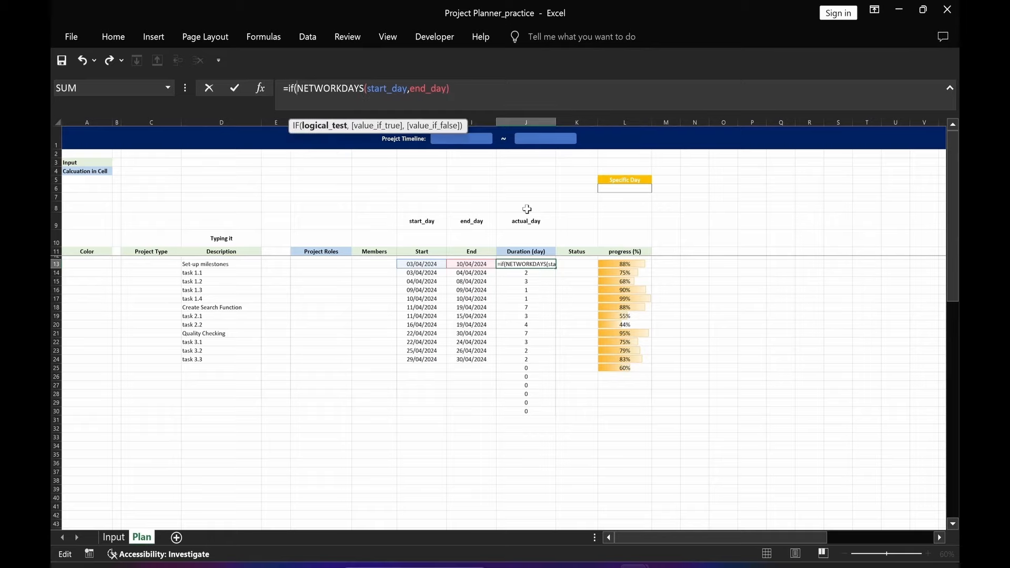
text(or)
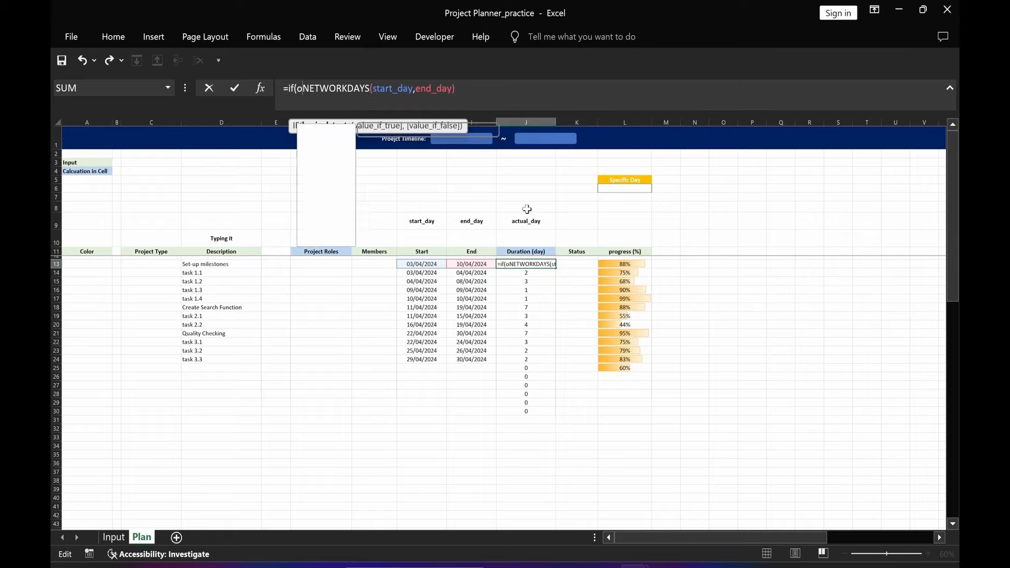
key(Tab)
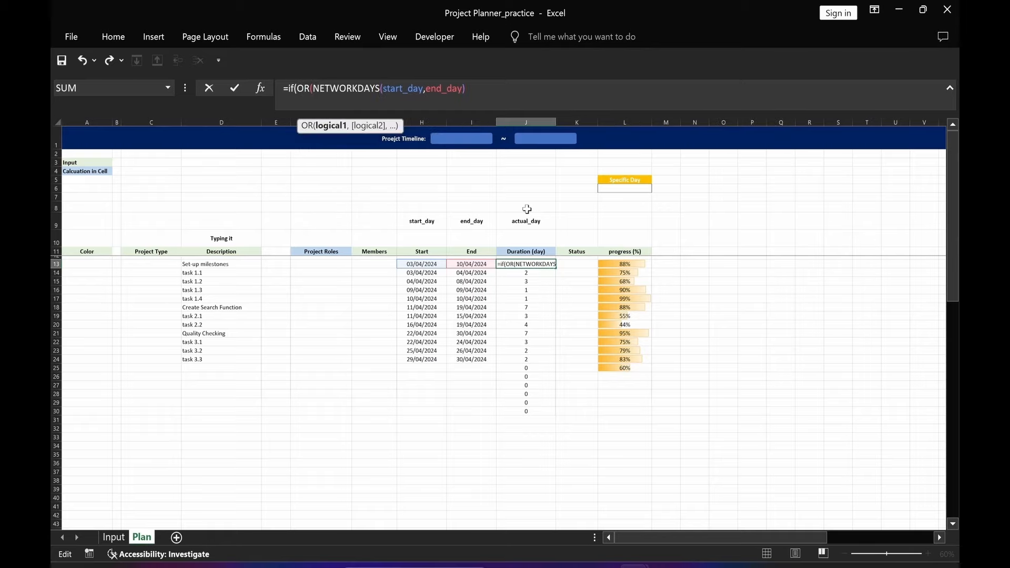
text(st)
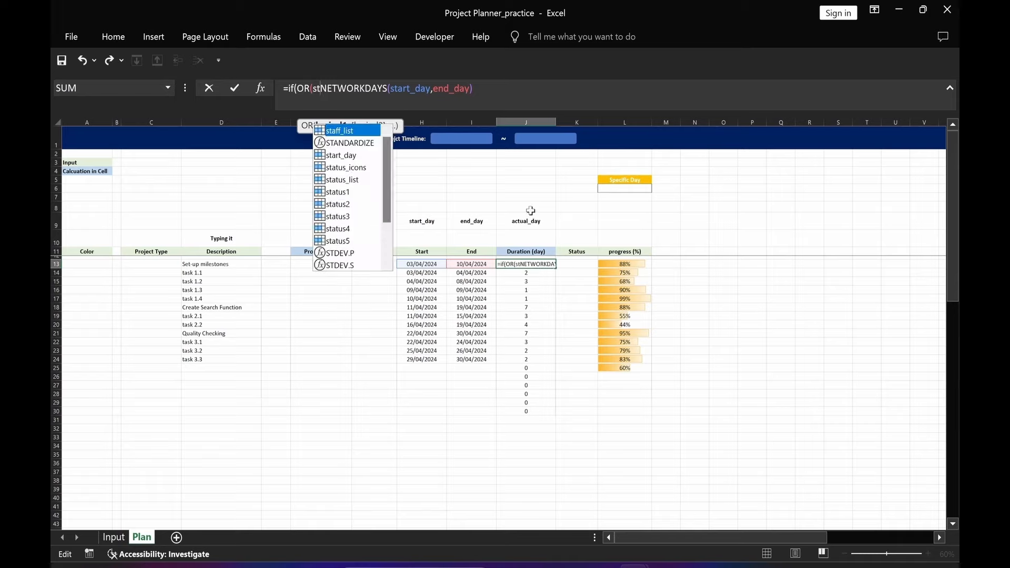
key(Down)
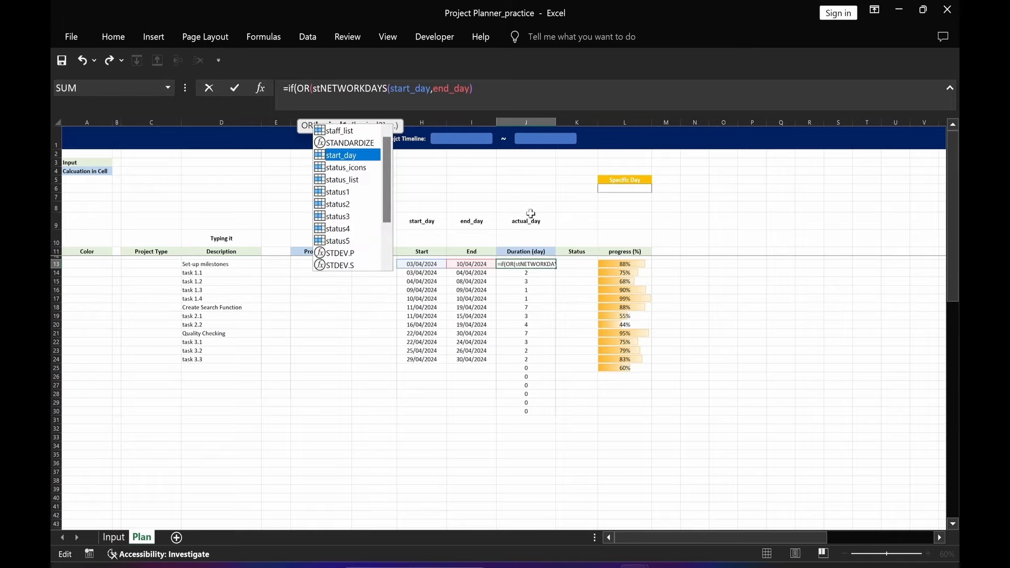
key(Tab)
text(="")
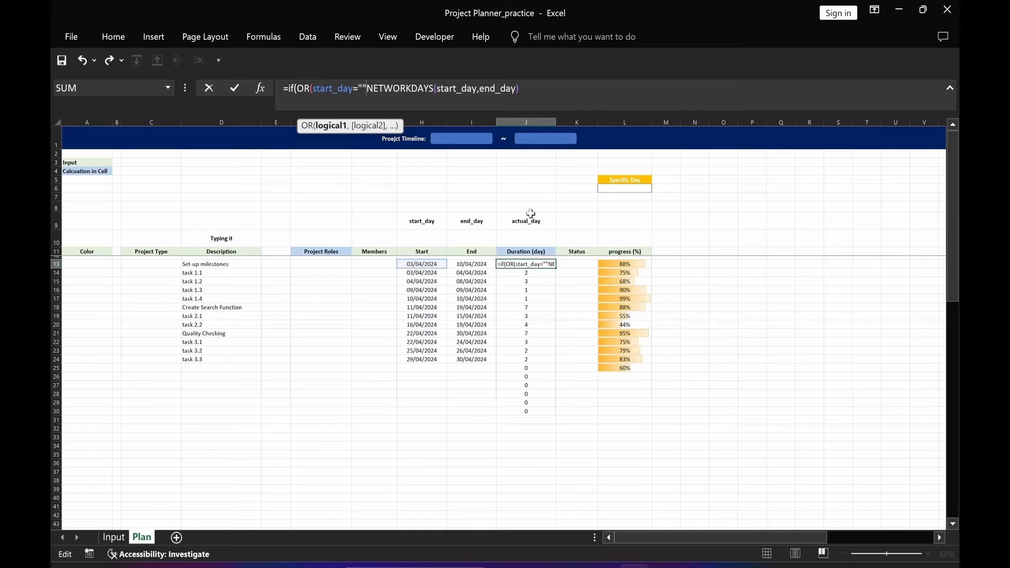
text(,end_day)
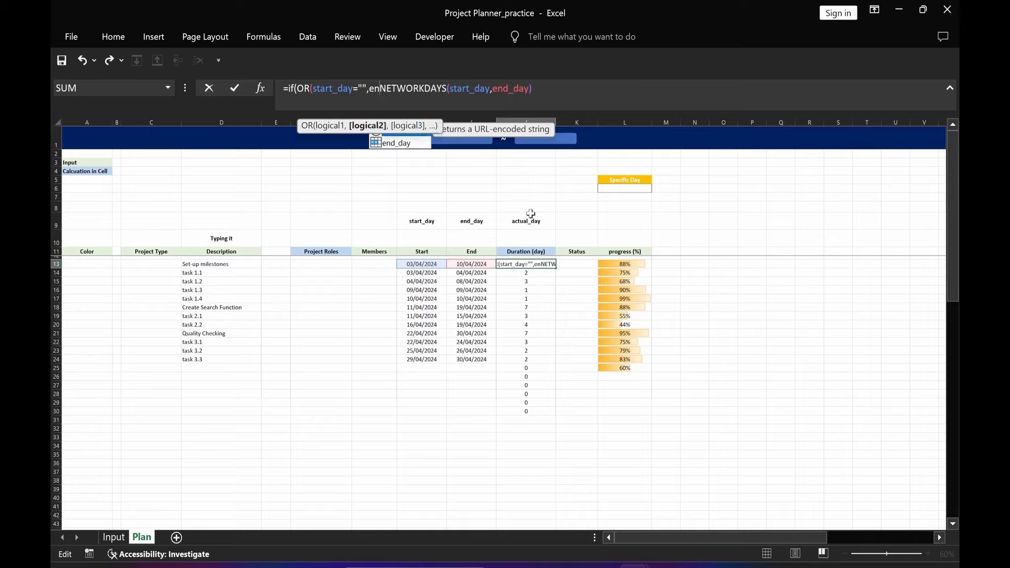
text(=)
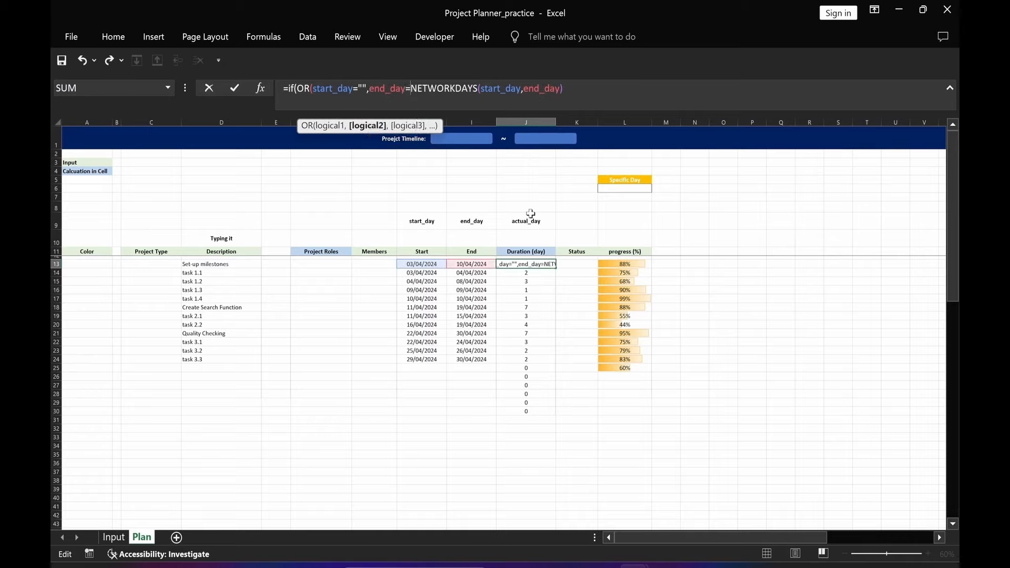
text("")
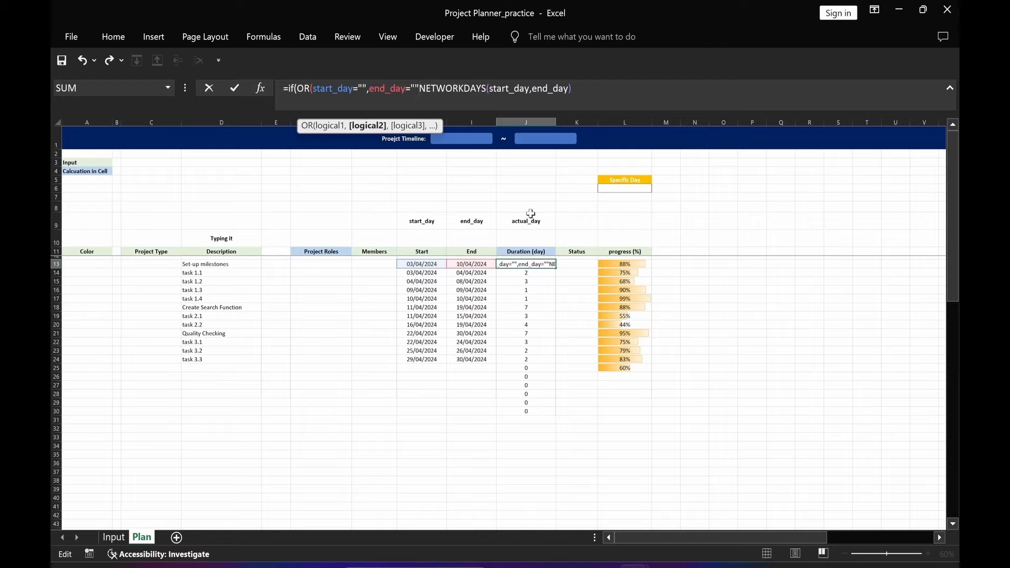
text(),)
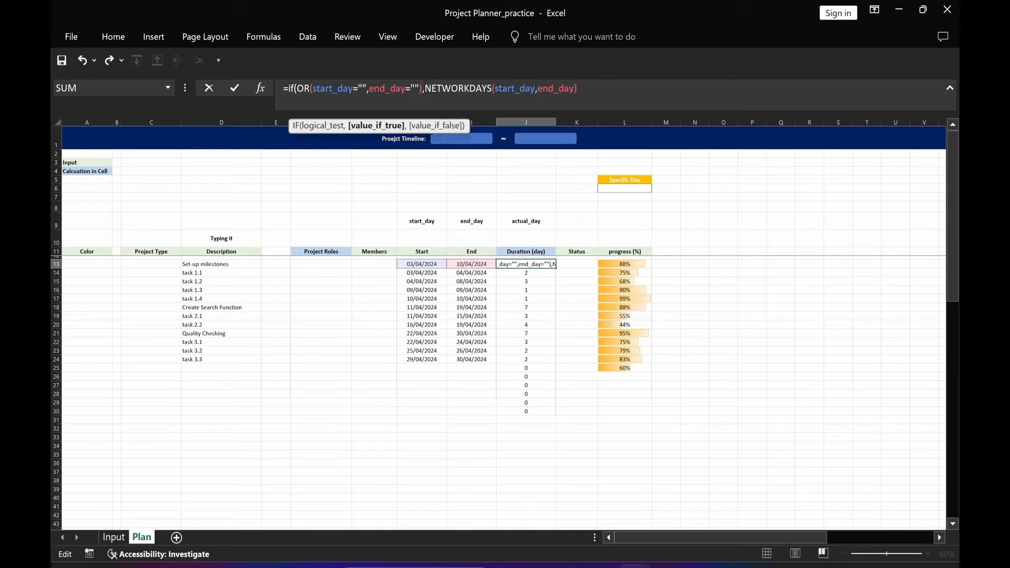
text("")
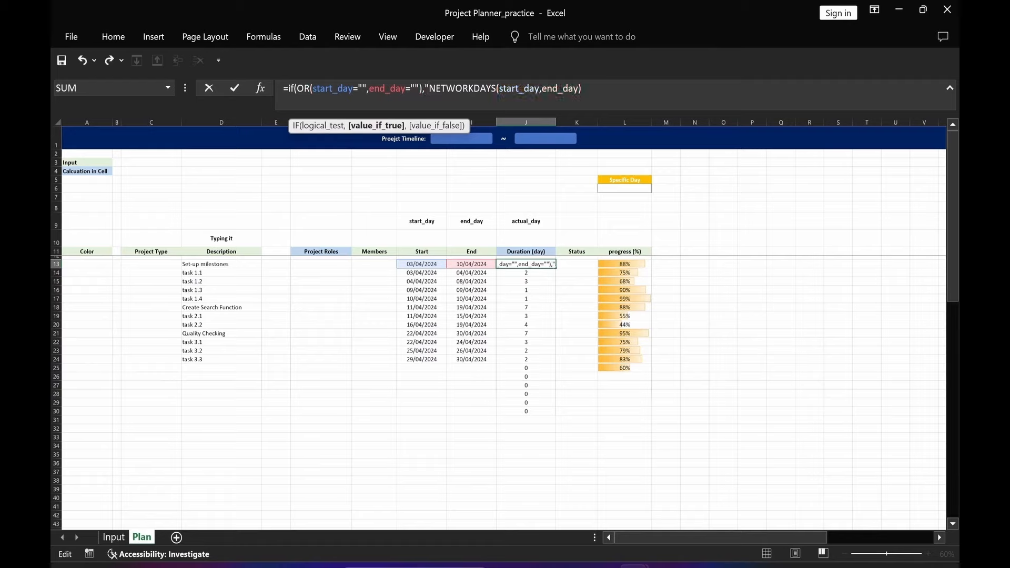
text(,)
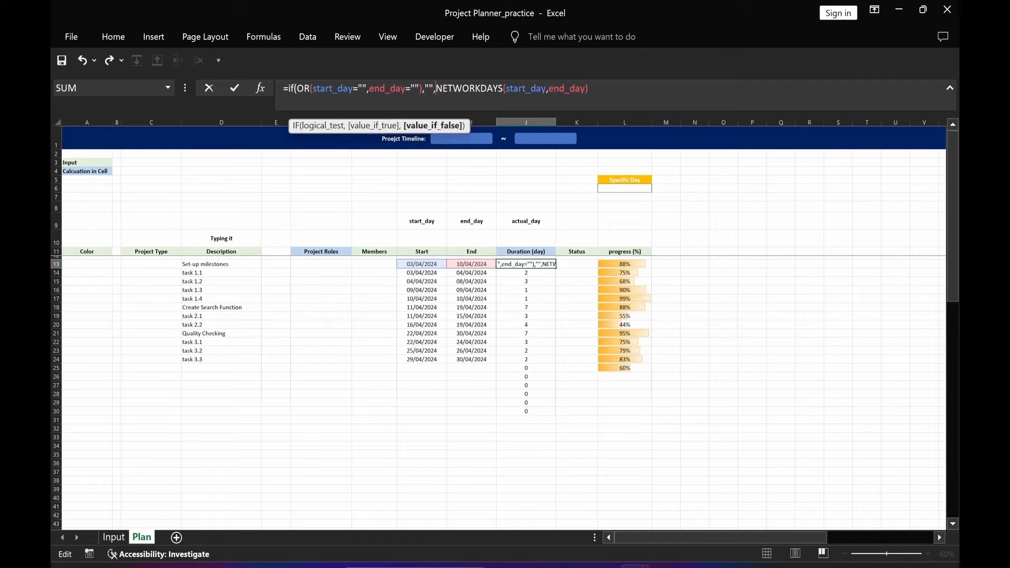
key(End)
text())
key(Return)
Copy the revised J13 duration formula down through J30 and check the formula in J26
click(532, 262)
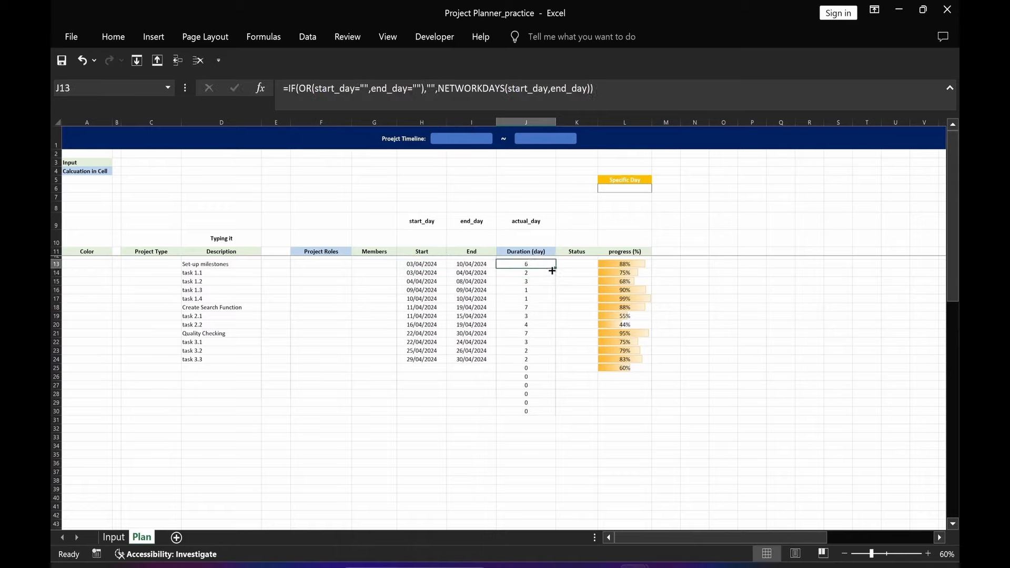
double_click(555, 268)
click(526, 376)
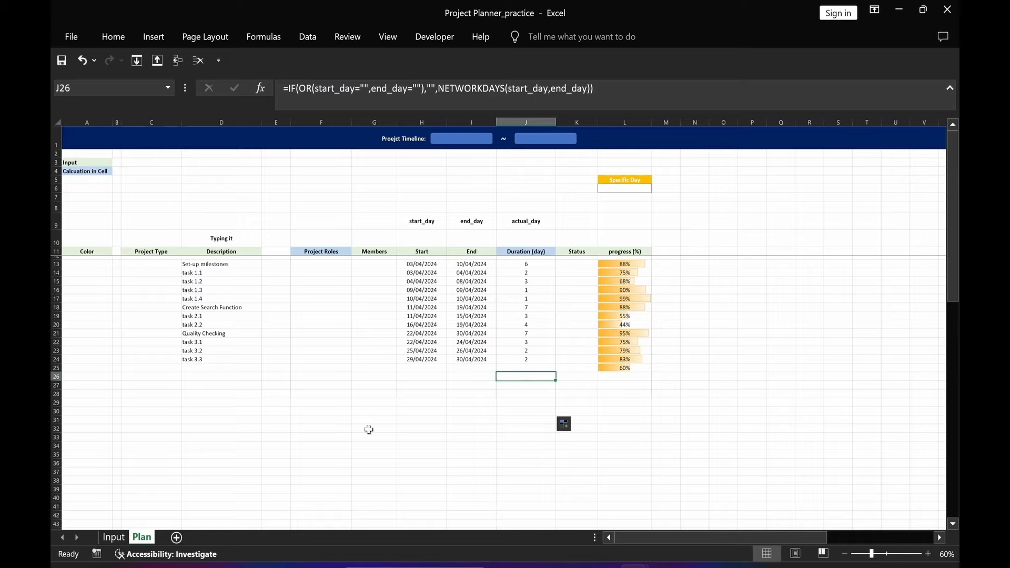
Fill the range A30:L30 below the task list with yellow
drag(81, 411, 647, 411)
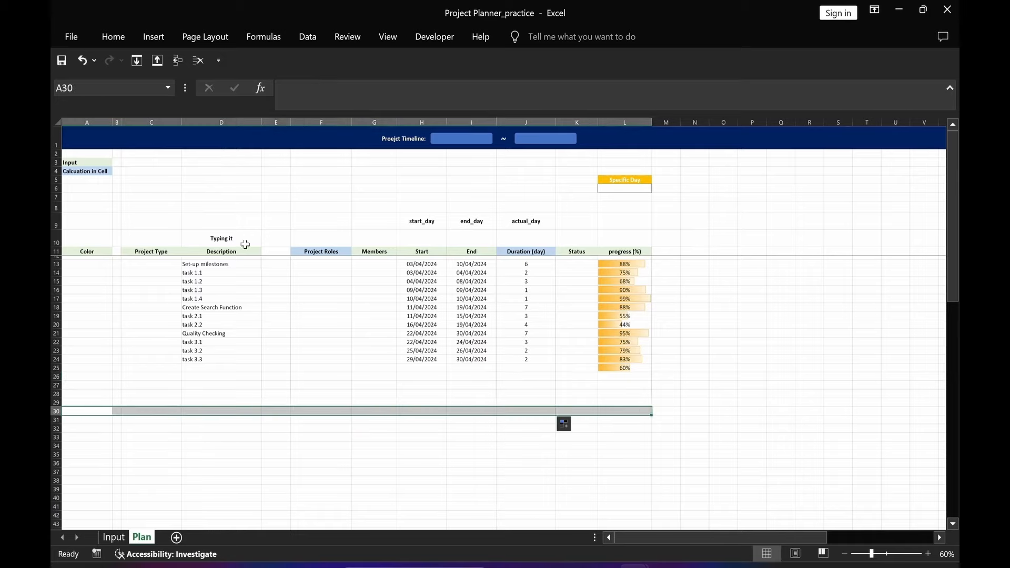
click(119, 36)
click(222, 88)
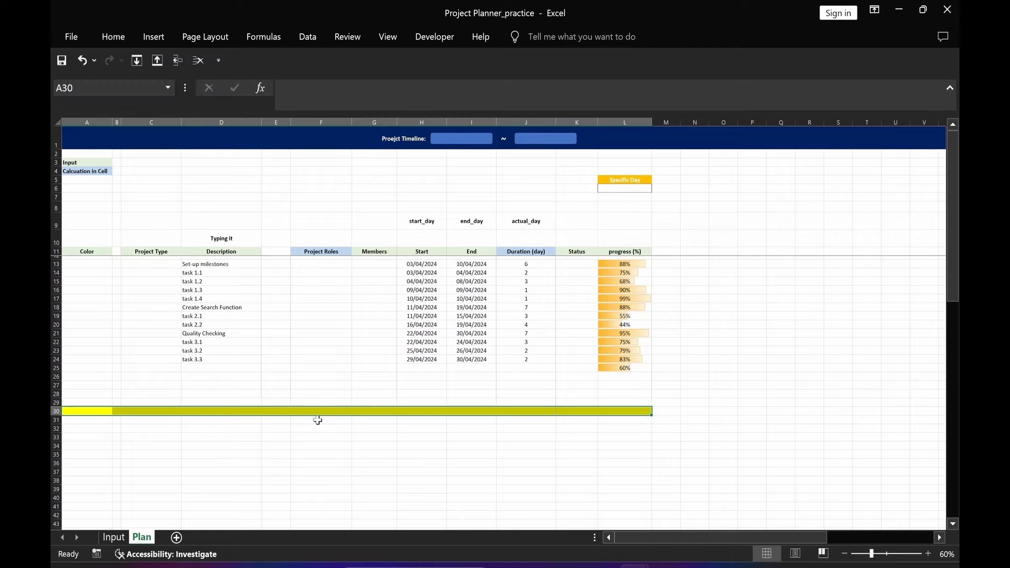
click(373, 394)
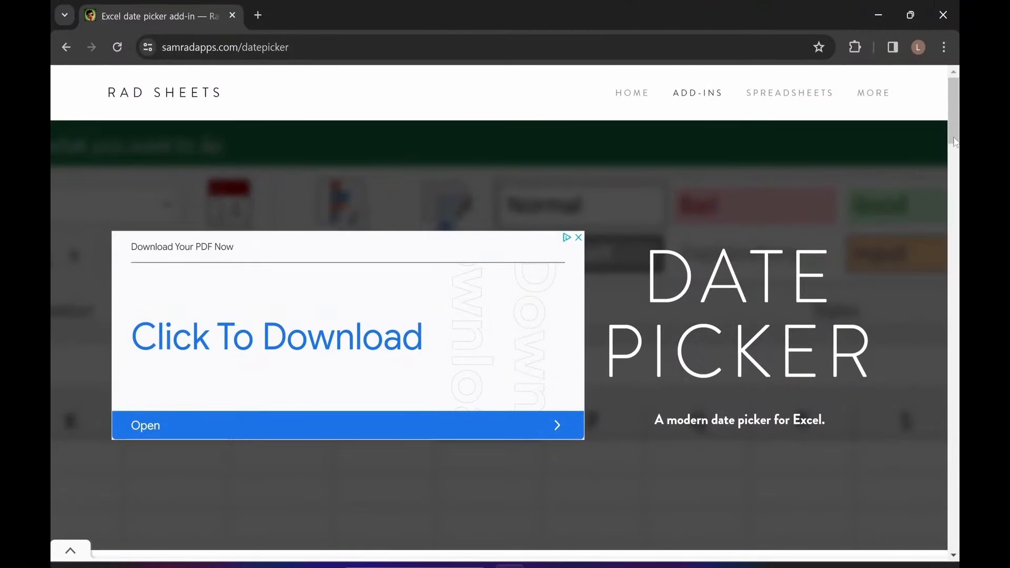
Review the Date Picker add-in's web page in the browser and open the samradapps_datepicker_221114 folder in File Explorer
scroll(451, 335, down, 15)
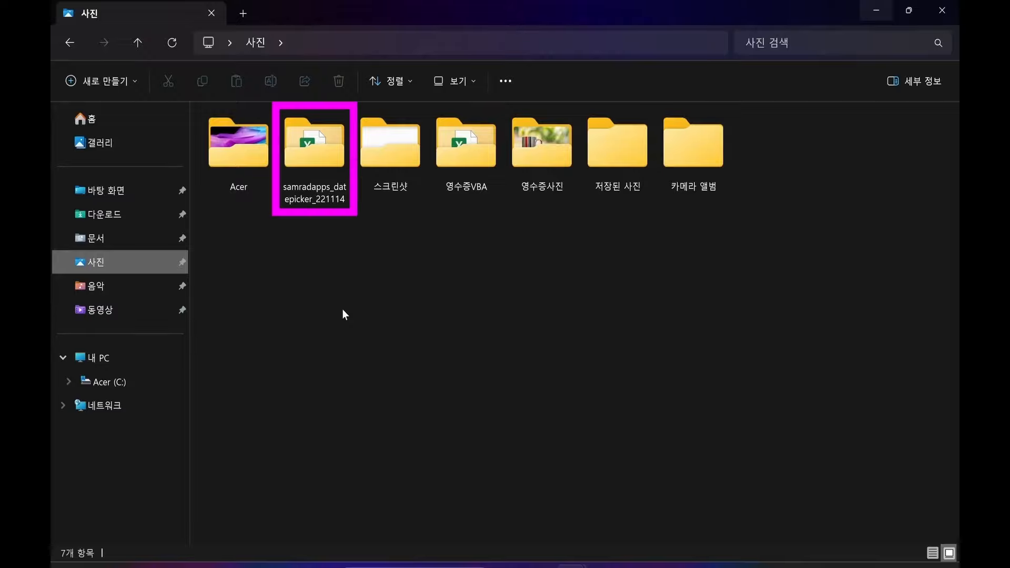
double_click(316, 160)
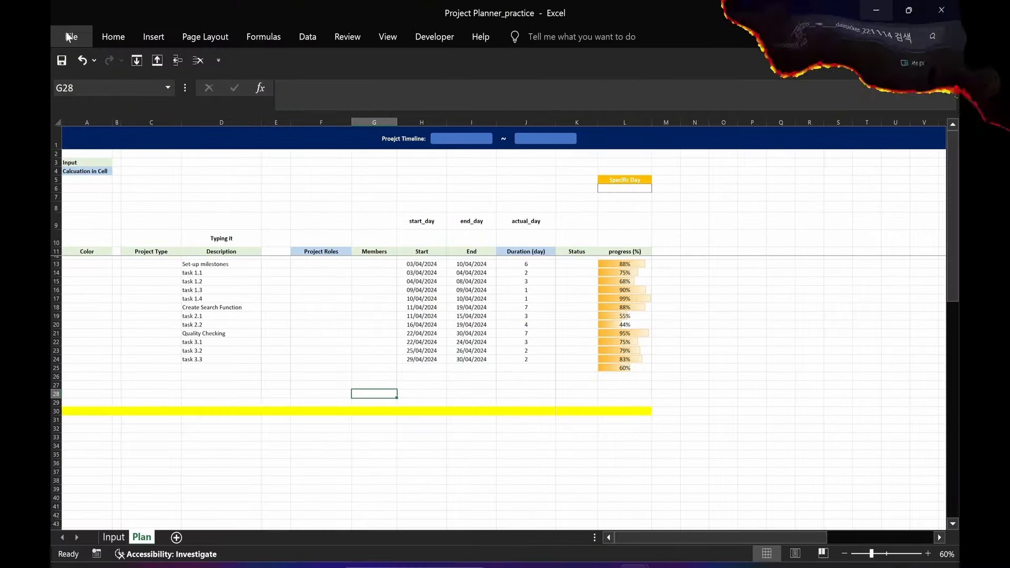
Open the Excel Add-ins manager, browse to the add-in file's folder and cancel, and enable the Samradapps_Datepicker_221114 add-in
click(70, 35)
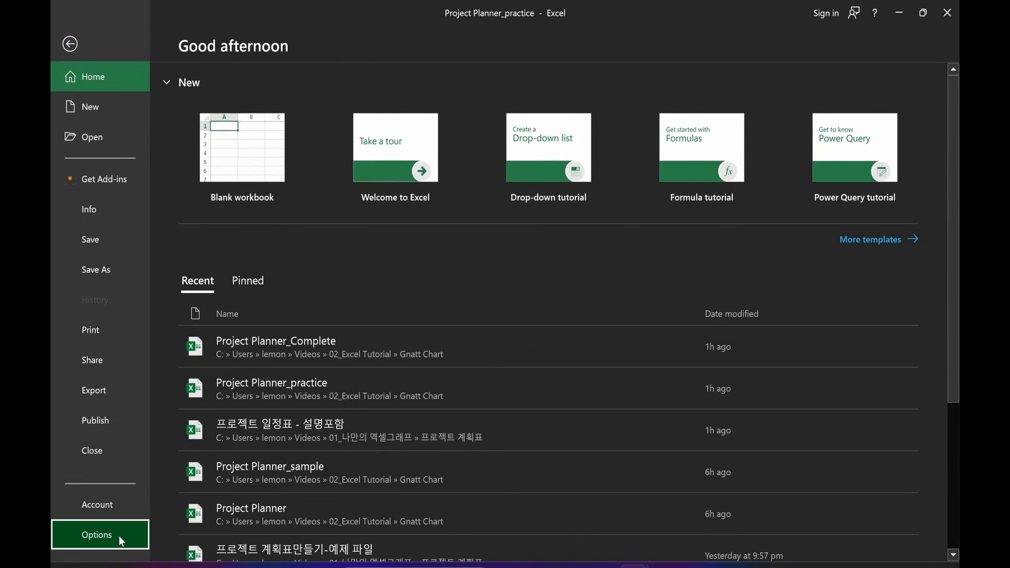
click(119, 536)
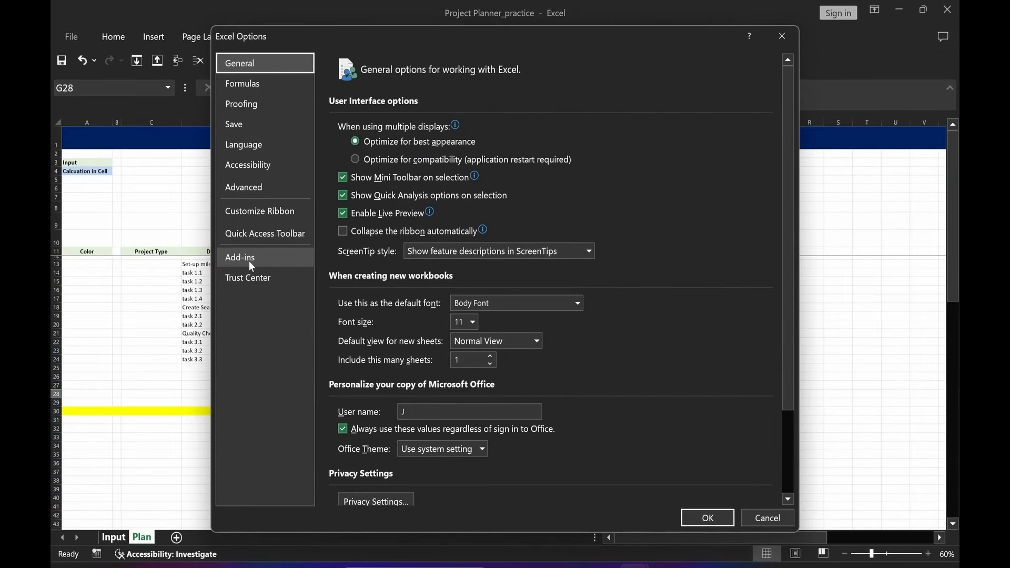
click(249, 262)
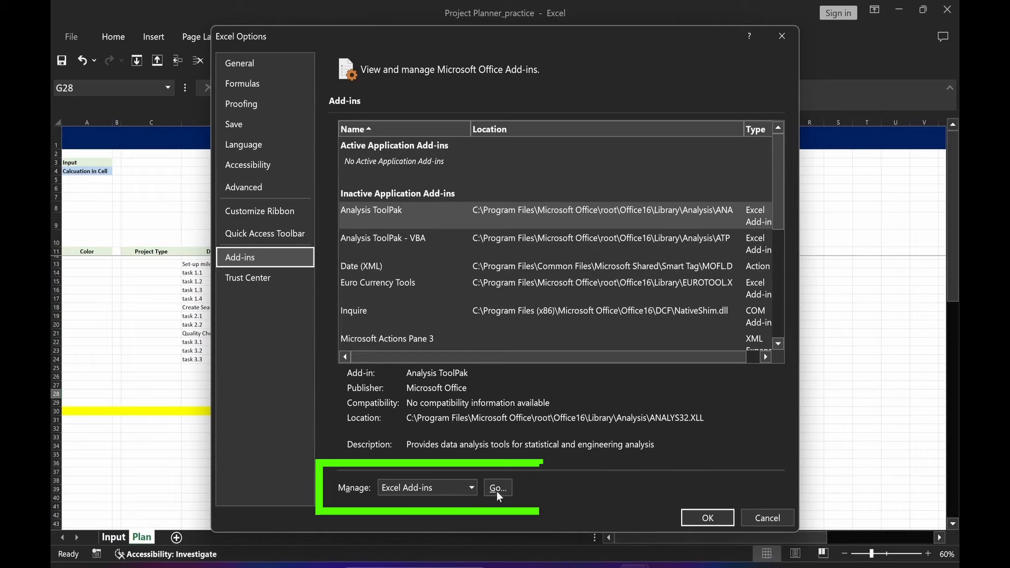
click(498, 489)
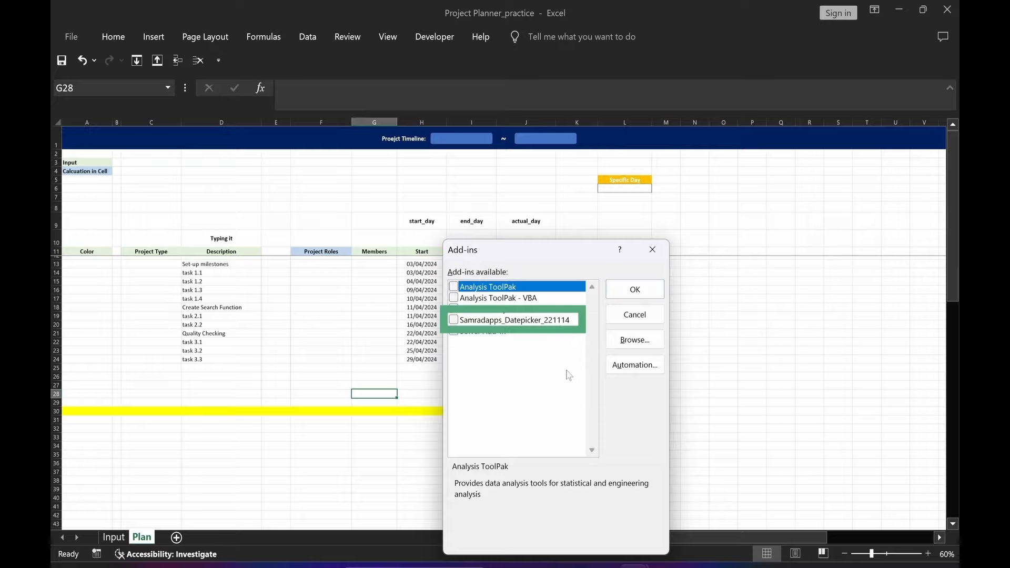
click(635, 340)
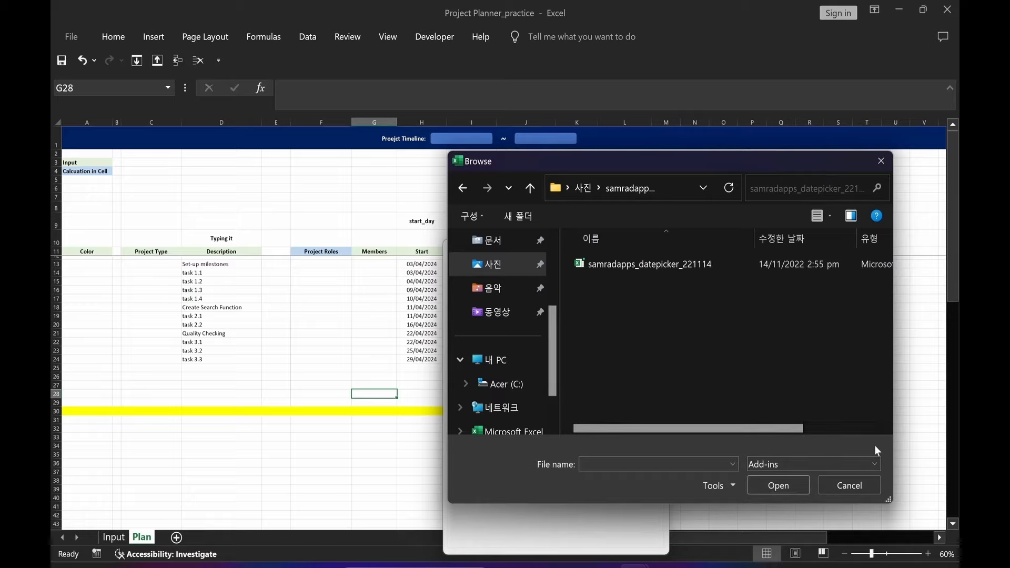
click(845, 488)
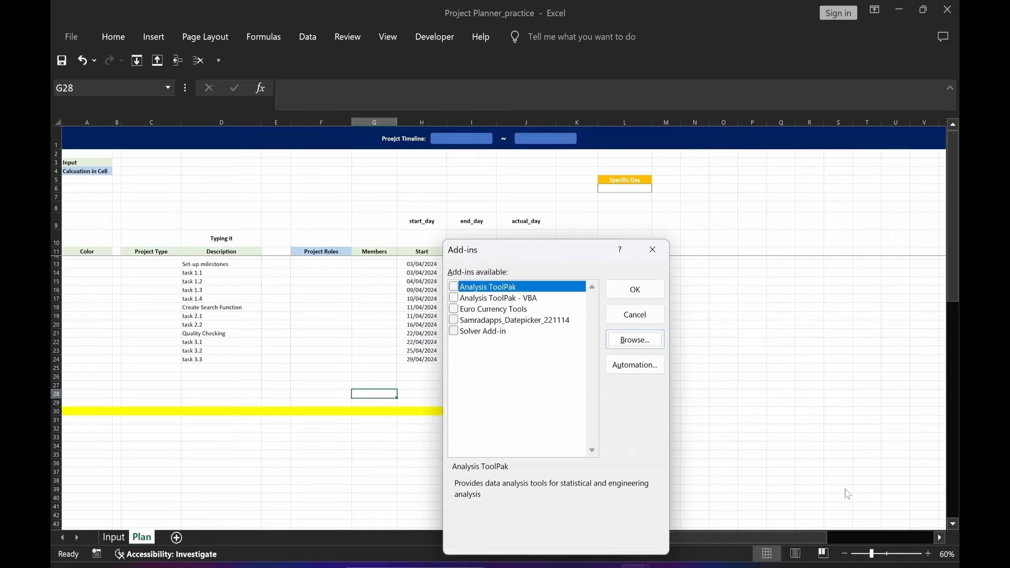
click(454, 321)
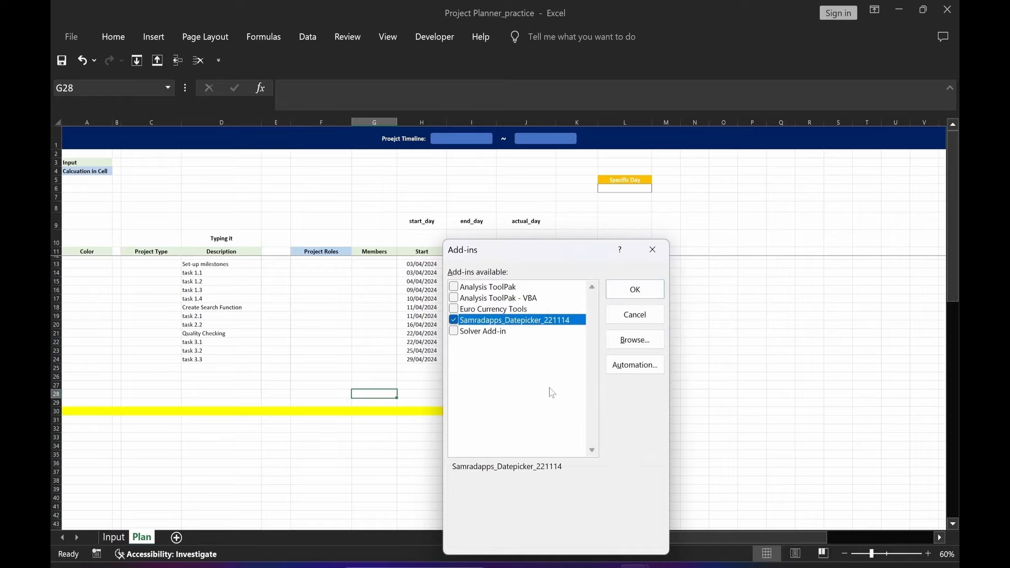
click(635, 289)
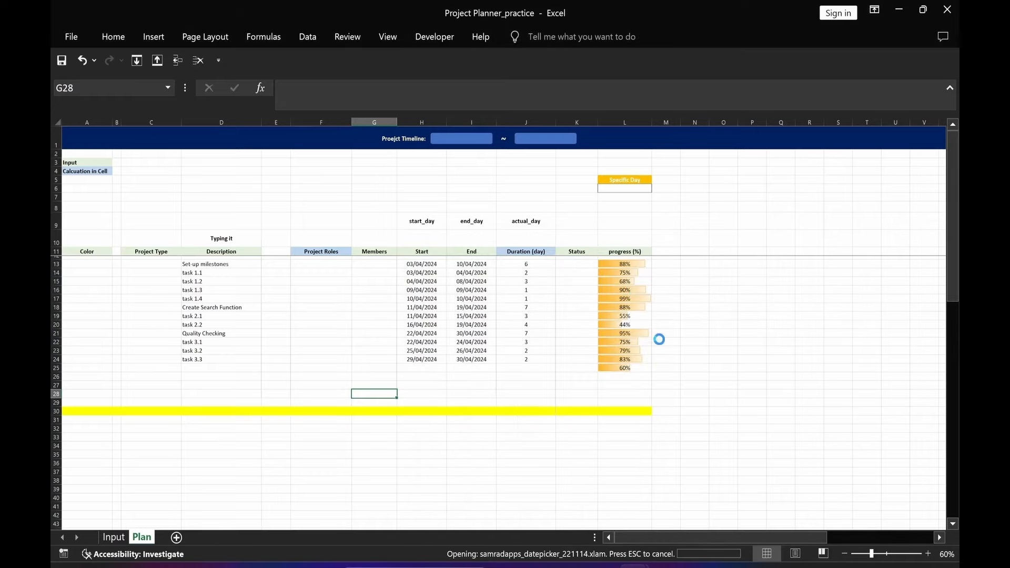
Check the Home commands for the Date Picker and return to an empty cell on the Plan sheet
click(113, 37)
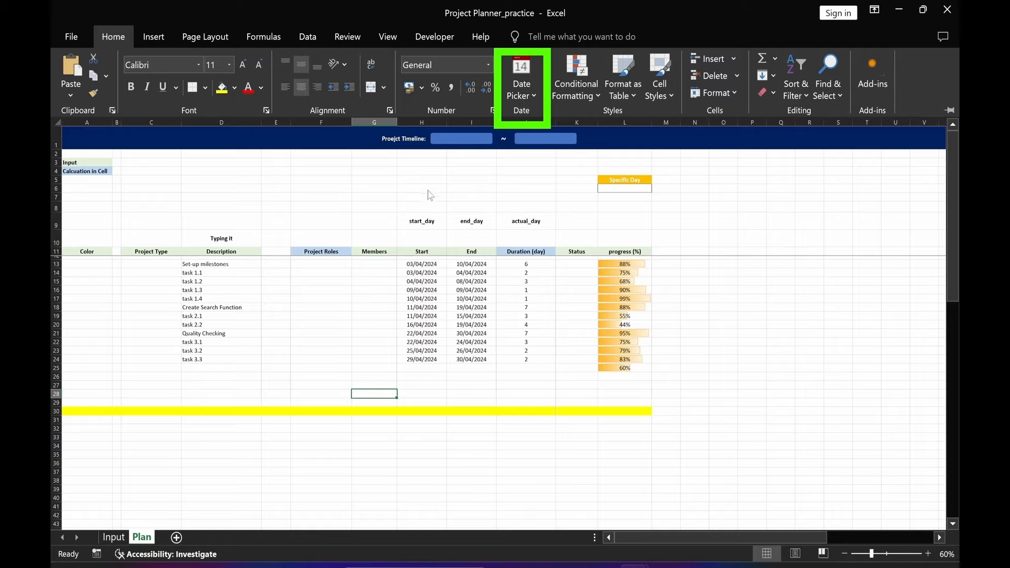
click(337, 191)
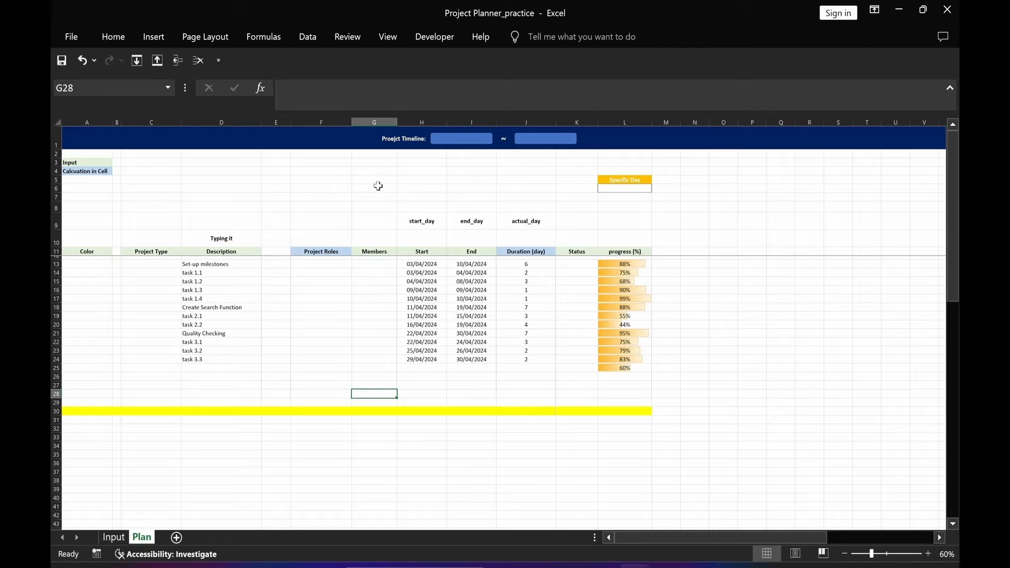
click(326, 187)
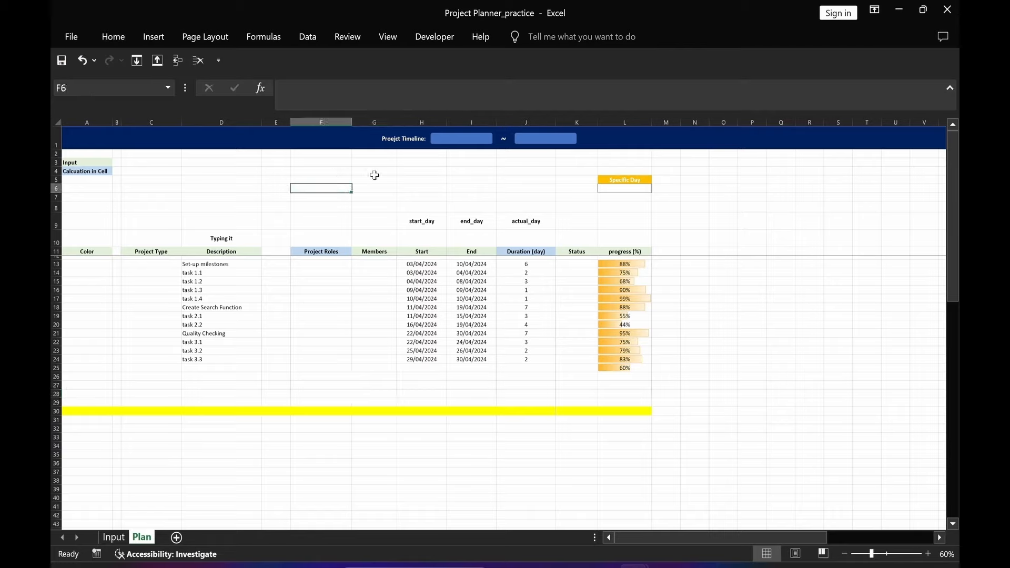
Set the Start date of Set-up milestones in H13 to 01/04/2024 using the date picker calendar
click(420, 265)
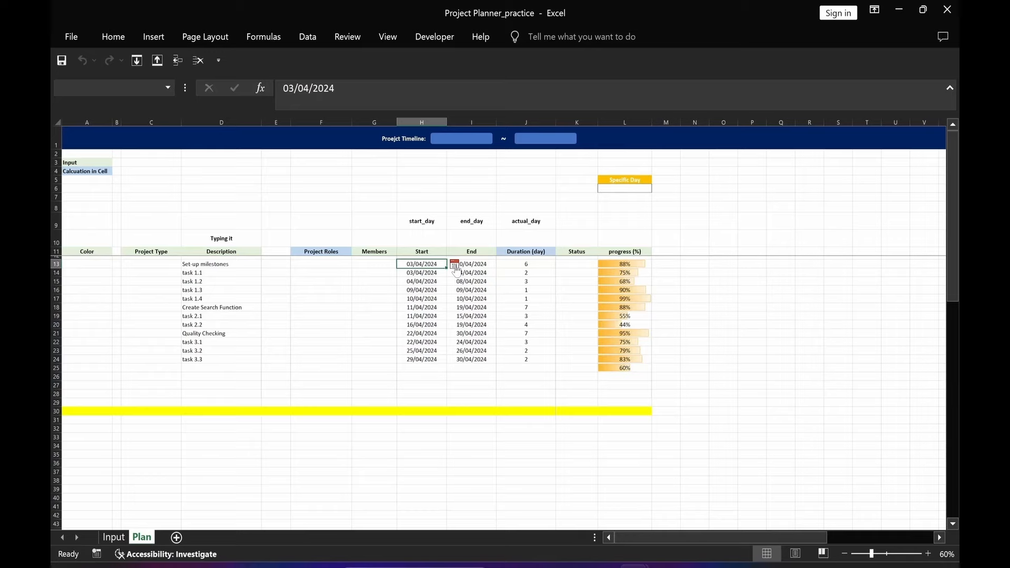
click(456, 268)
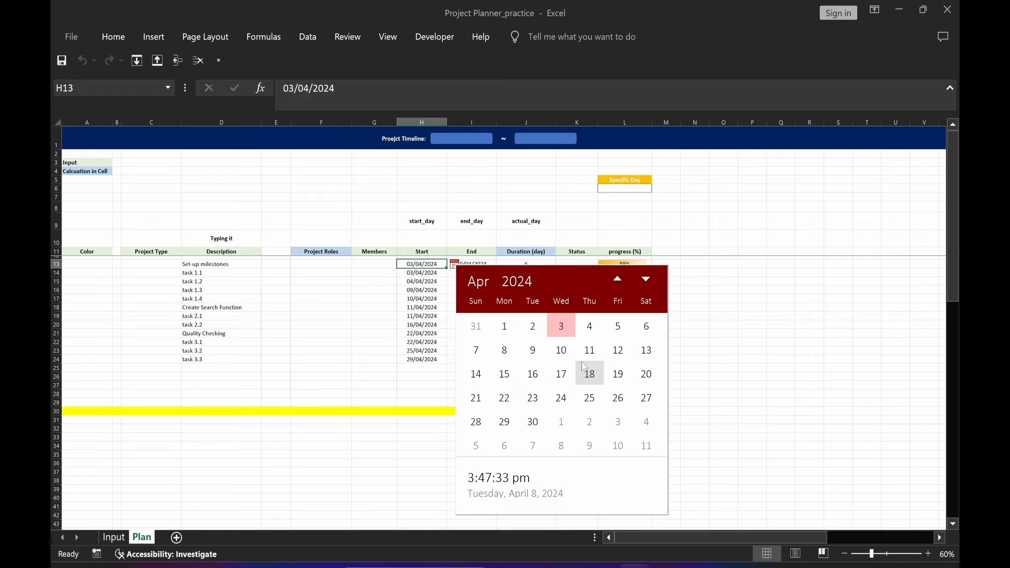
click(504, 327)
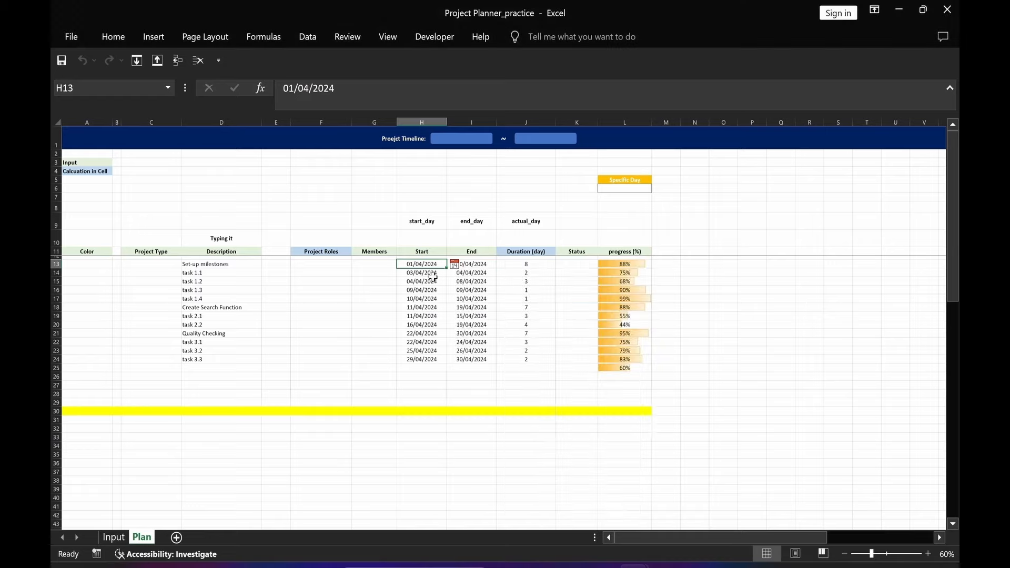
Move the orange project_start and project_end note box up above the task table, around columns E to G
click(466, 189)
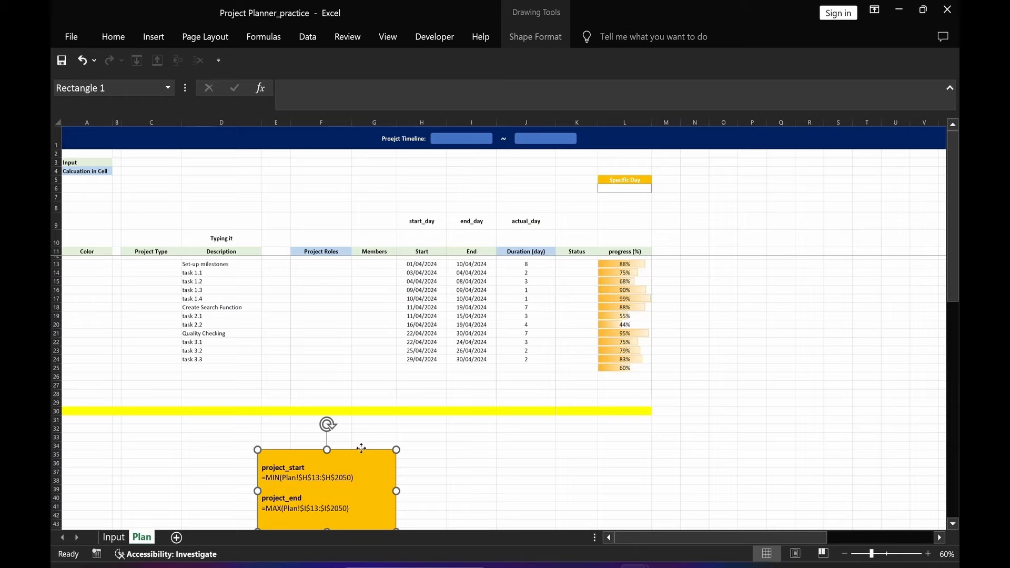
drag(363, 447, 347, 164)
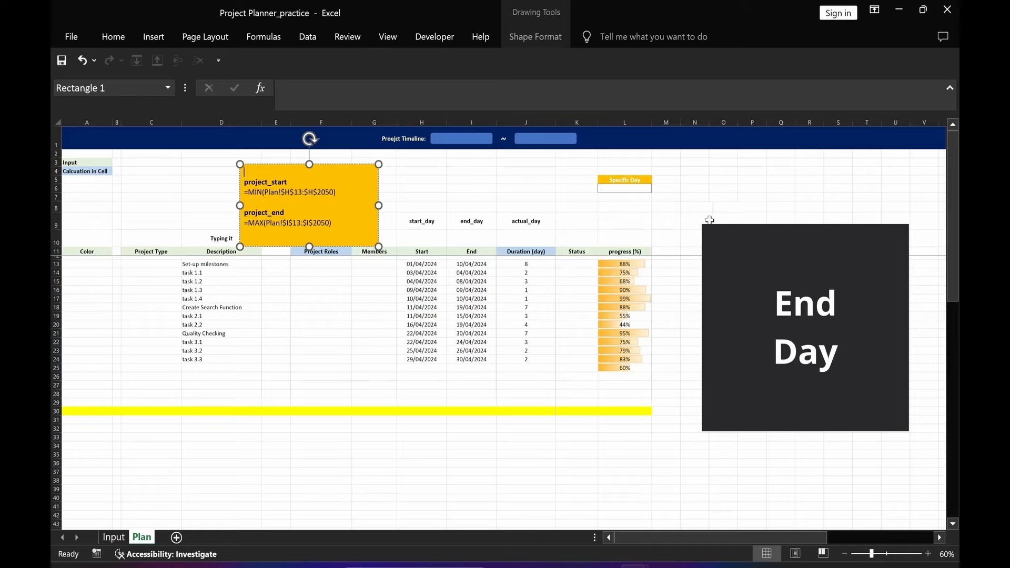
click(729, 210)
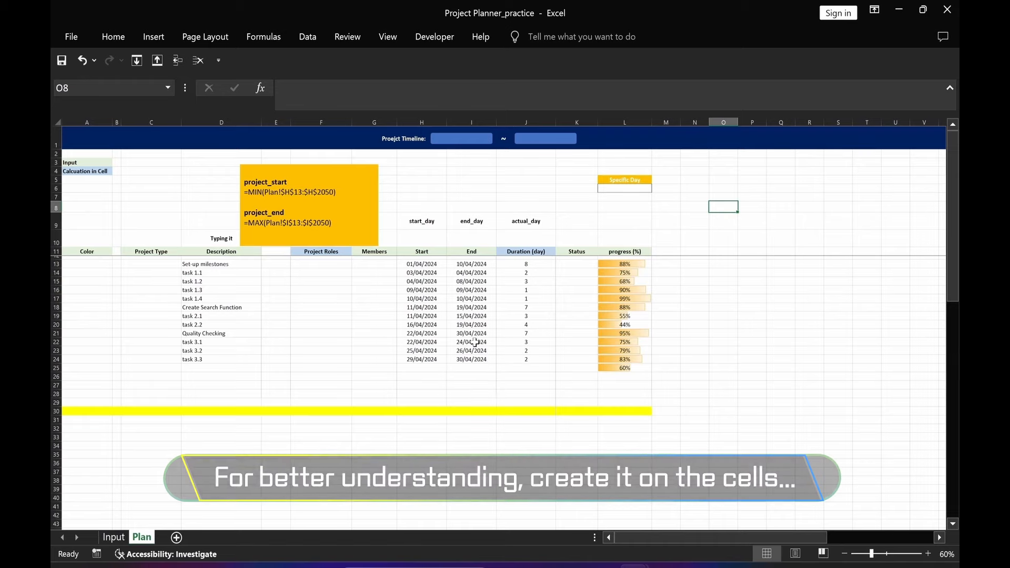
Enter =MIN(H13:H3000) in cell H7 to find the earliest start date
click(417, 196)
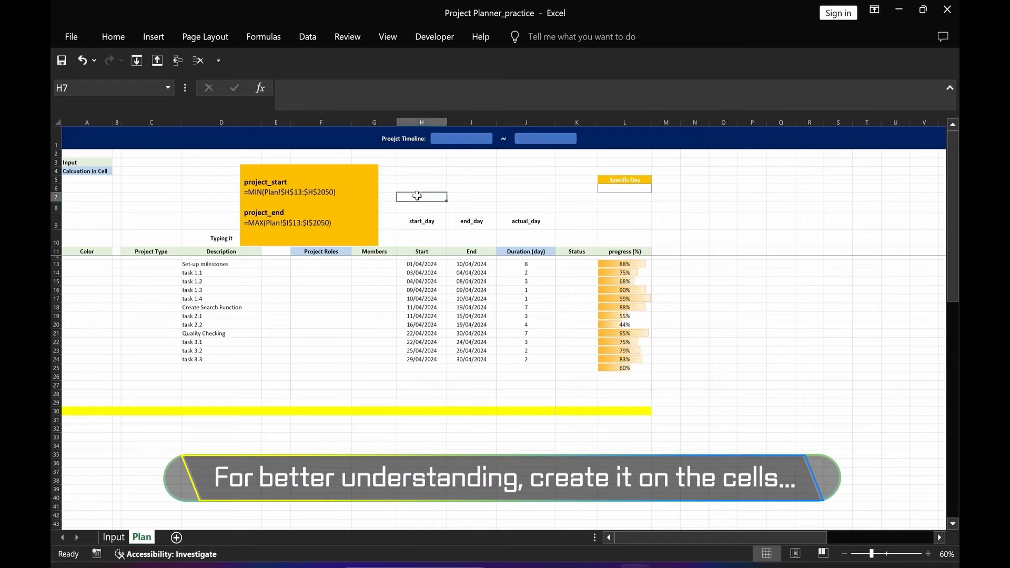
text(=min)
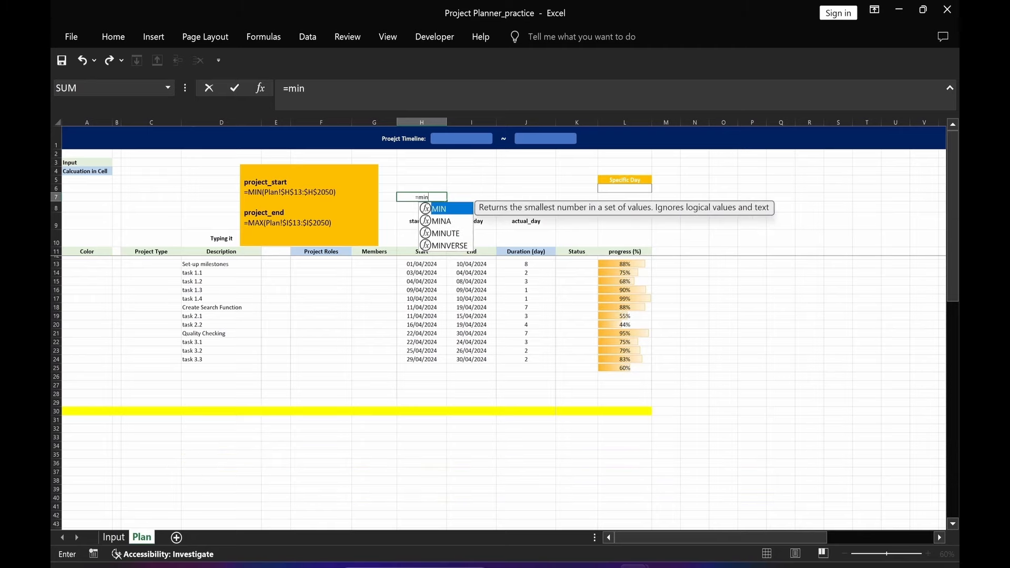
key(Tab)
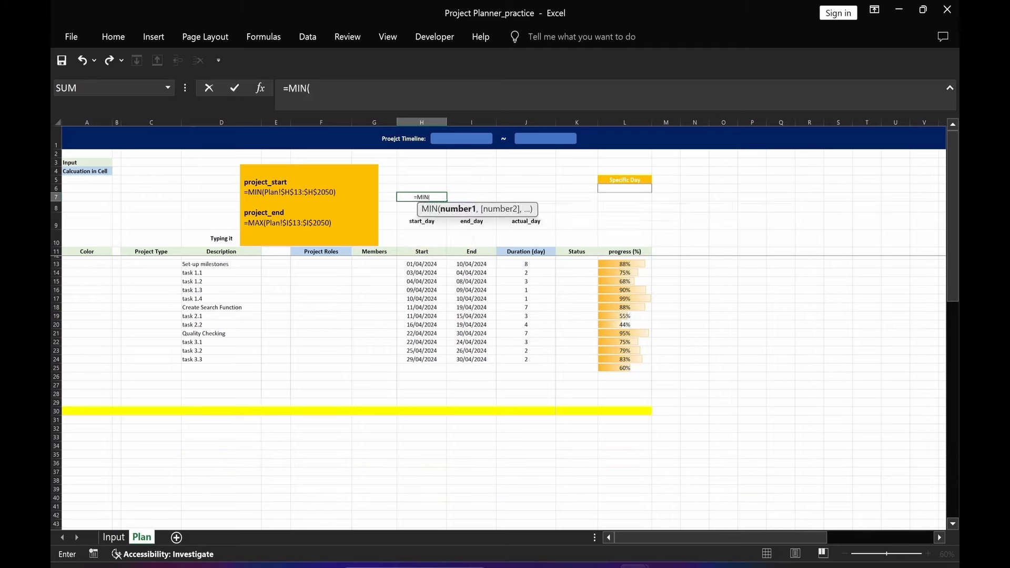
click(421, 264)
drag(421, 272, 424, 410)
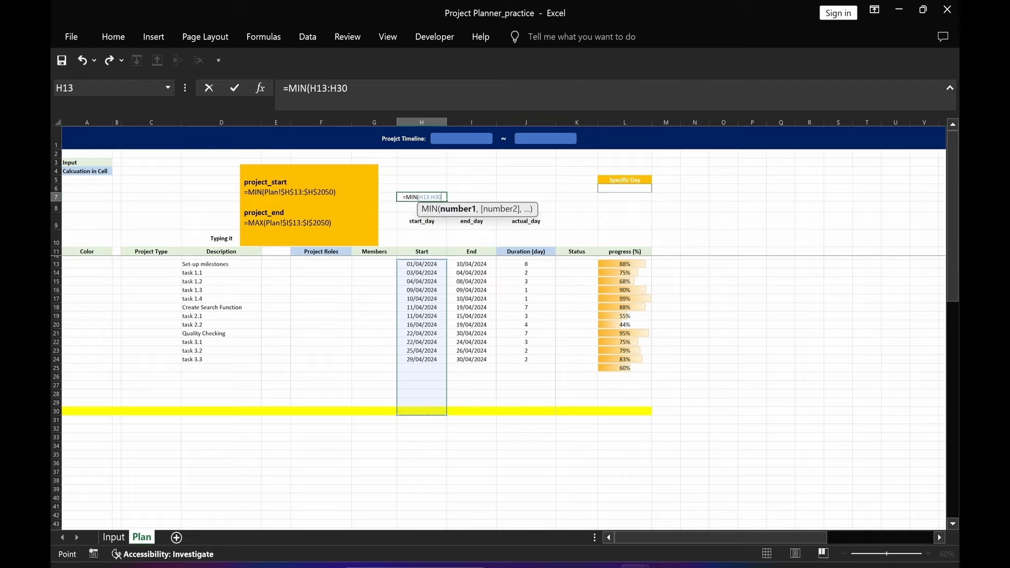
text(00)
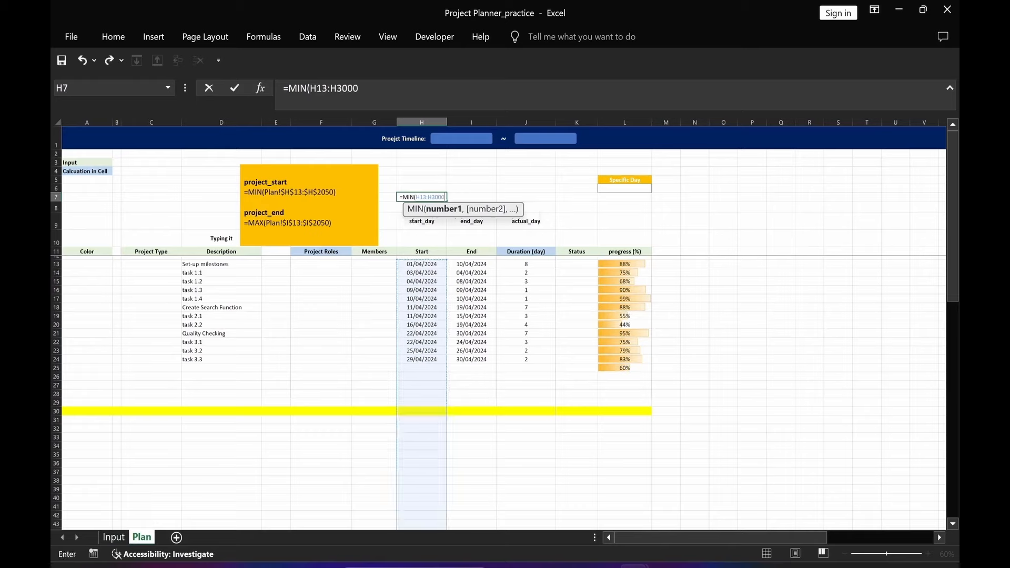
text())
key(Return)
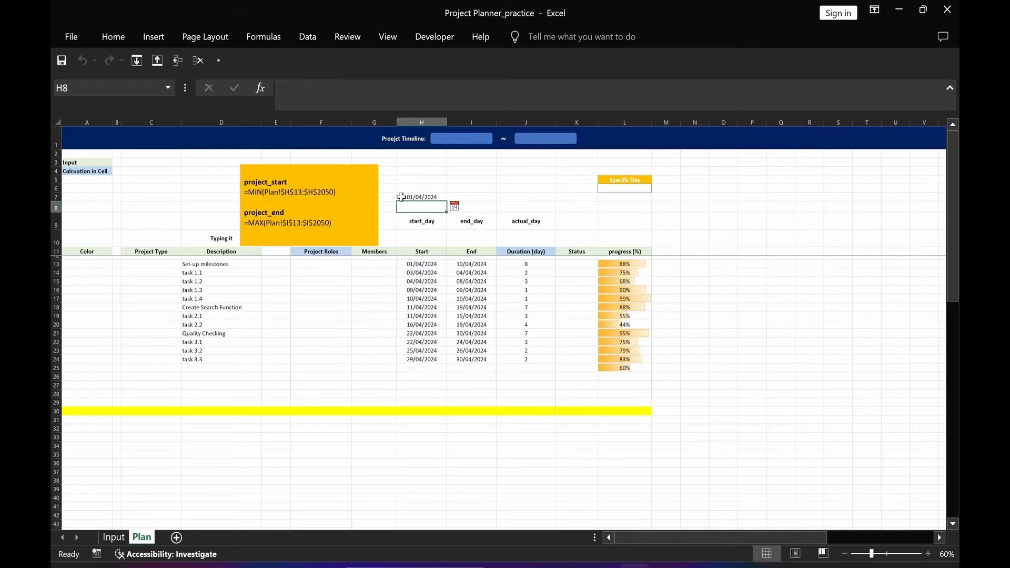
Make the range in the H7 formula absolute, giving =MIN($H$13:$H$3000)
click(402, 196)
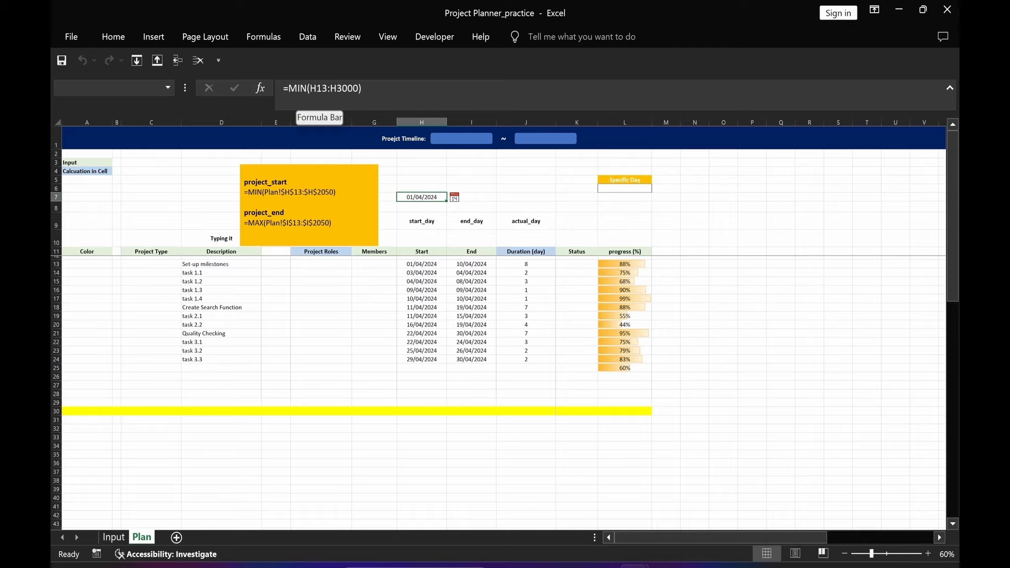
click(320, 89)
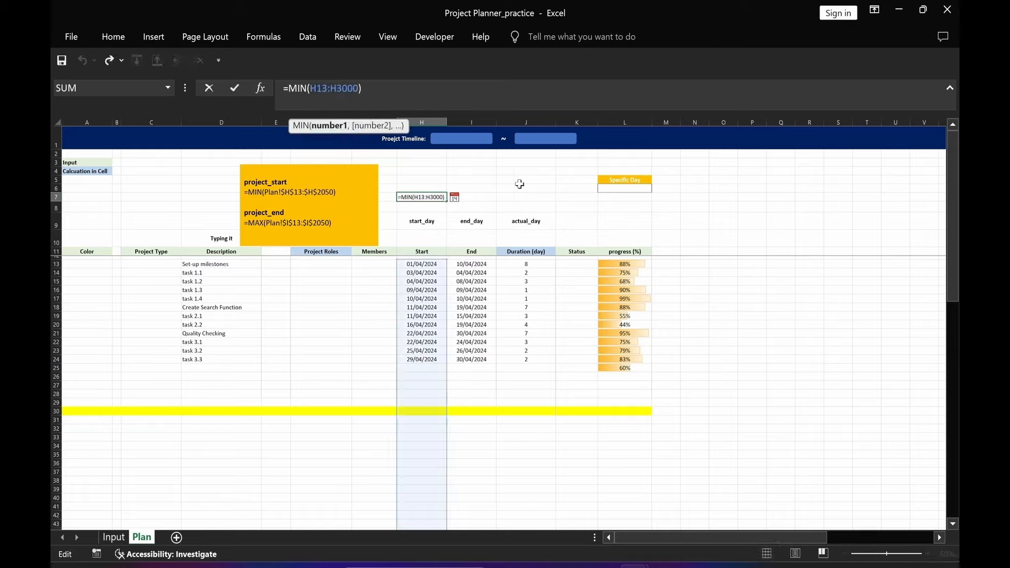
key(F4)
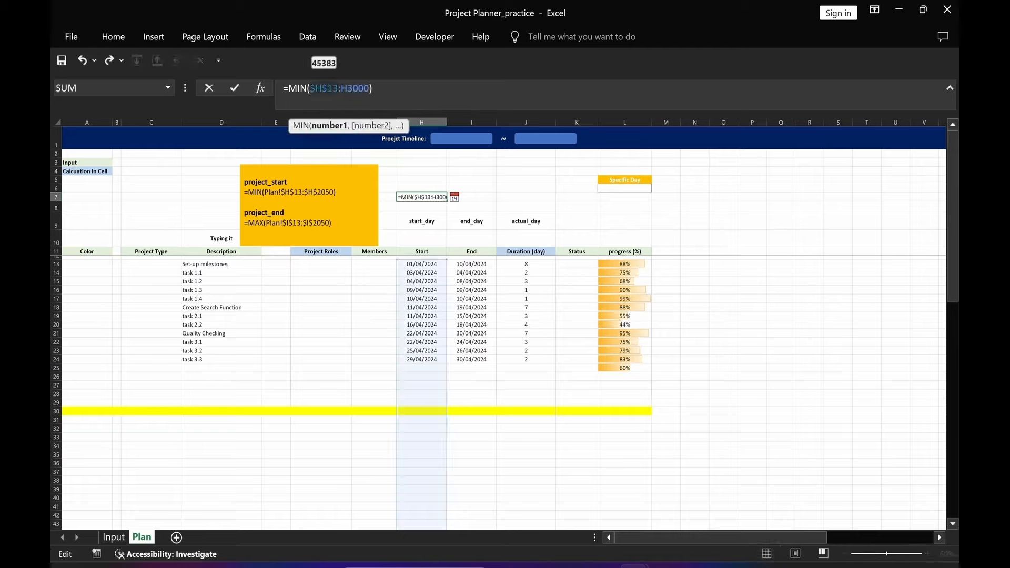
key(F4)
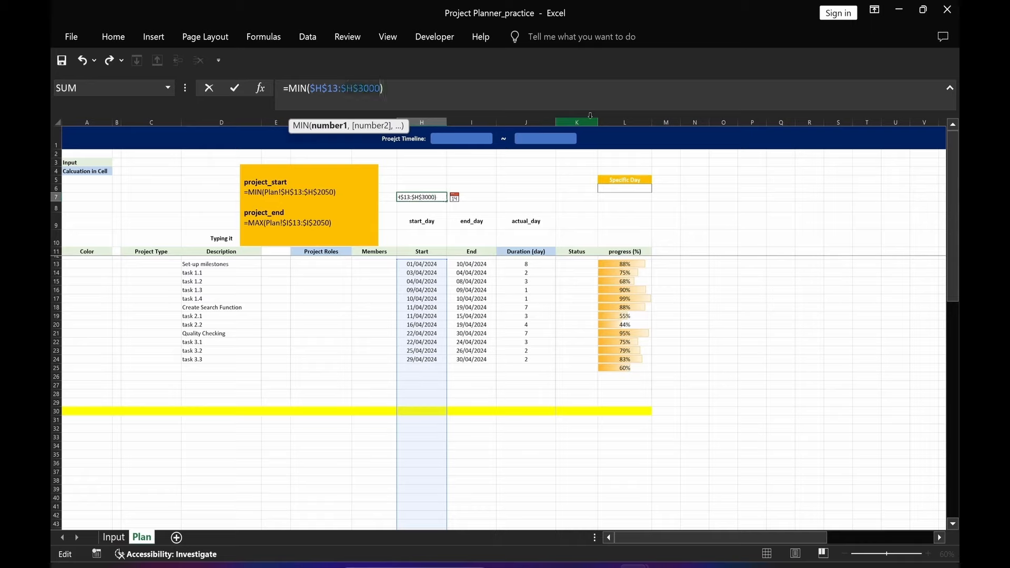
key(ctrl+Return)
Enter =MAX($I$13:$I$3000) in cell I7, with absolute references, to find the latest end date
click(473, 195)
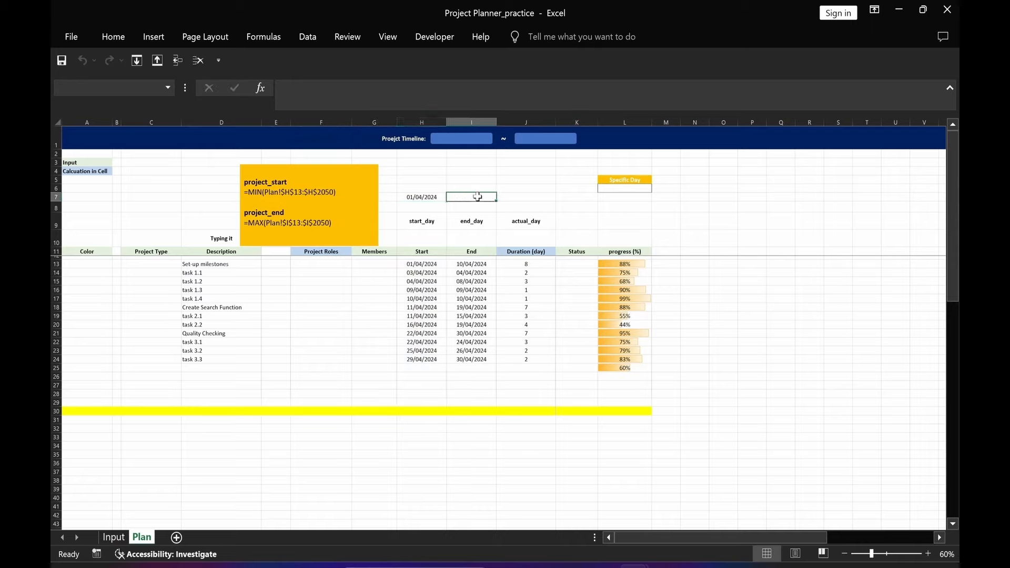
double_click(471, 199)
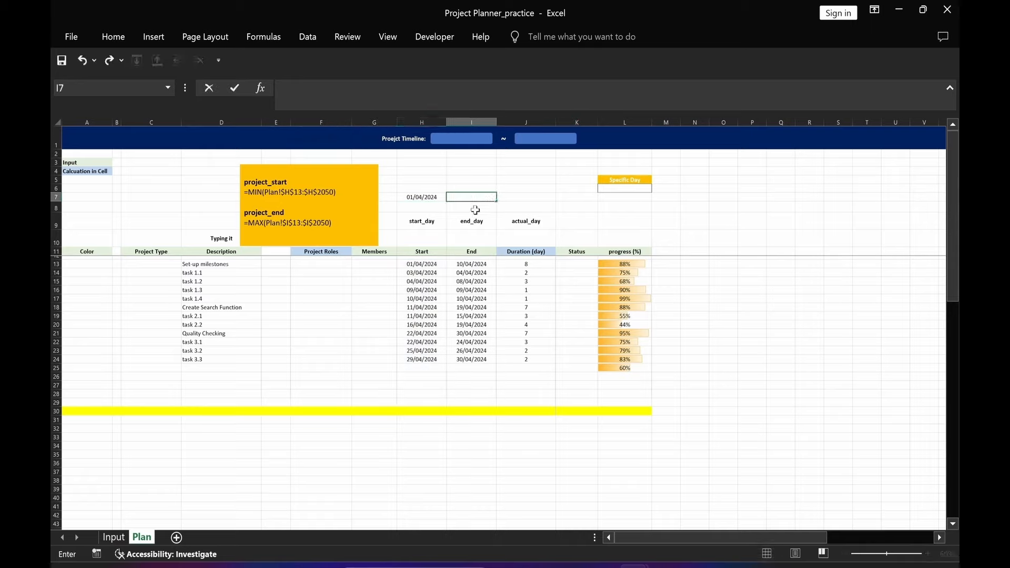
text(=max)
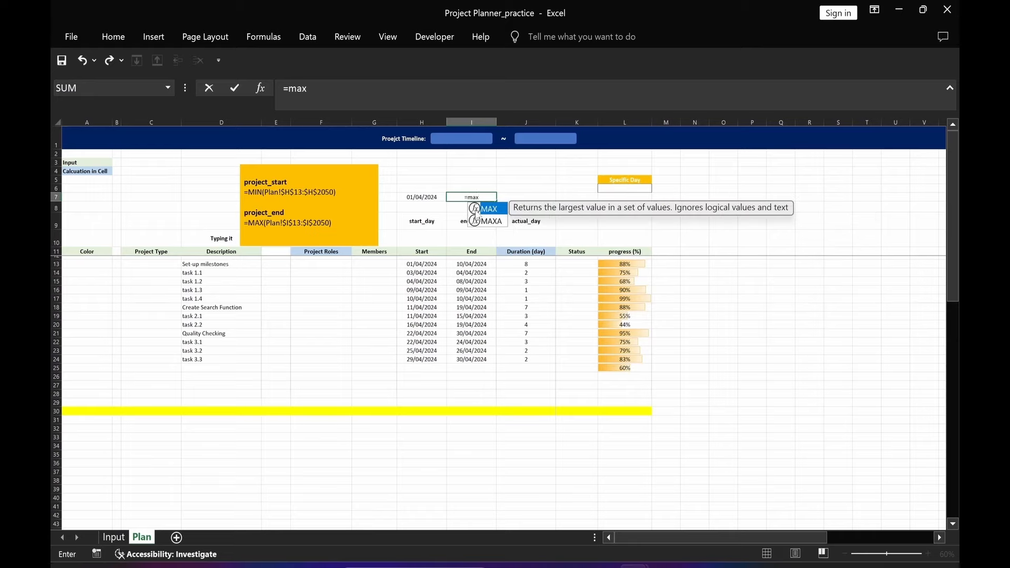
double_click(476, 209)
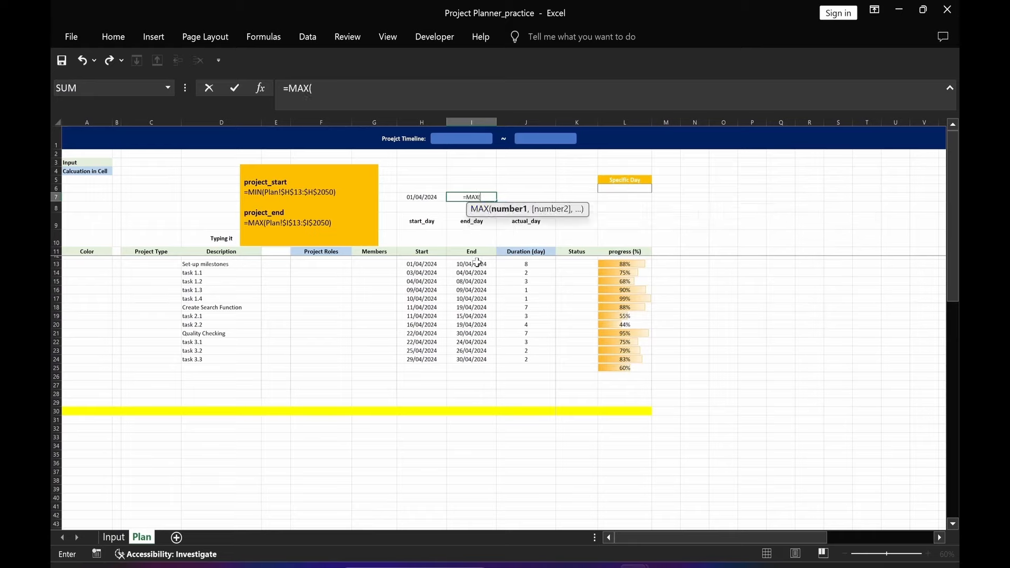
drag(478, 264, 473, 411)
text(00)
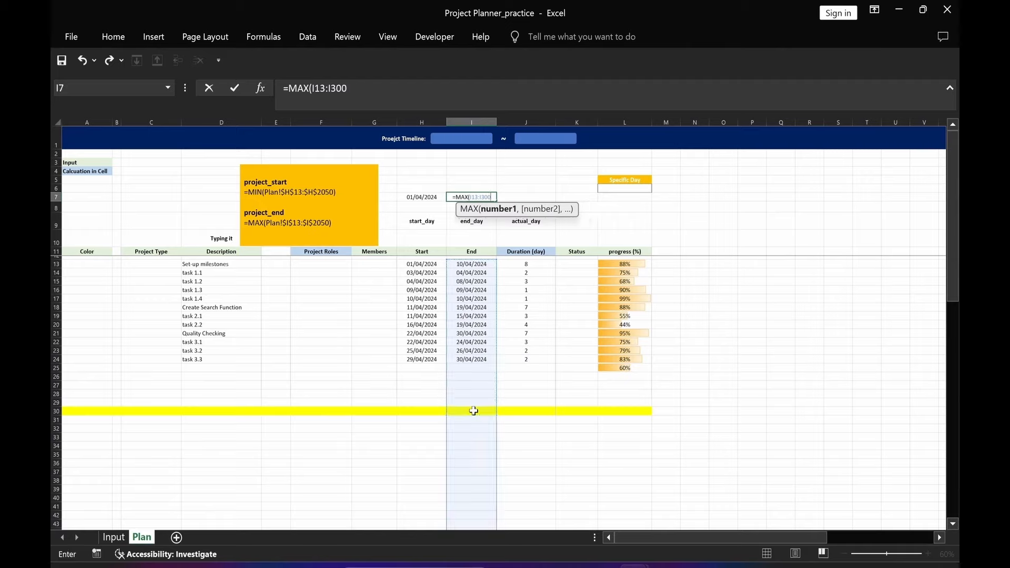
text())
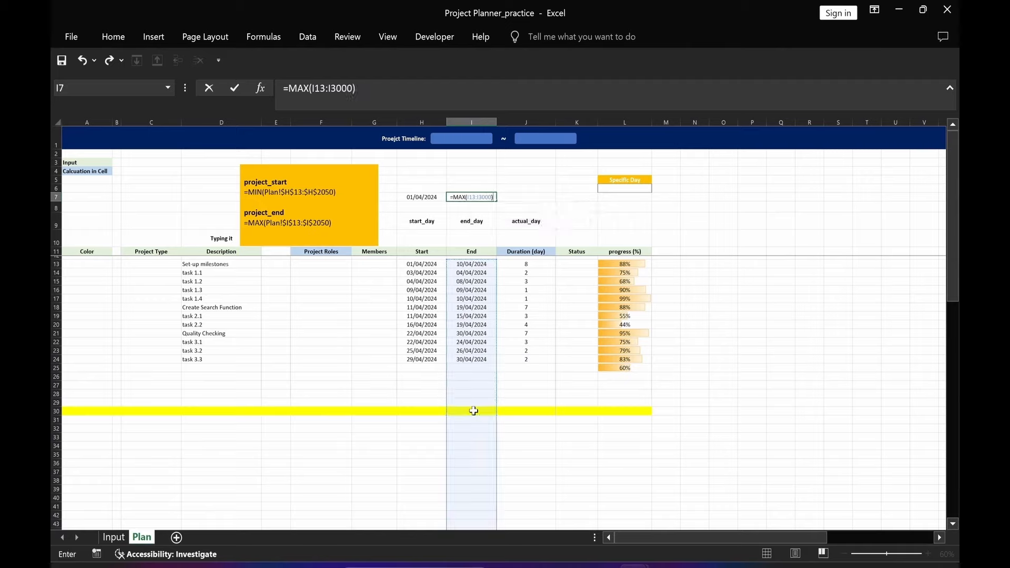
click(350, 96)
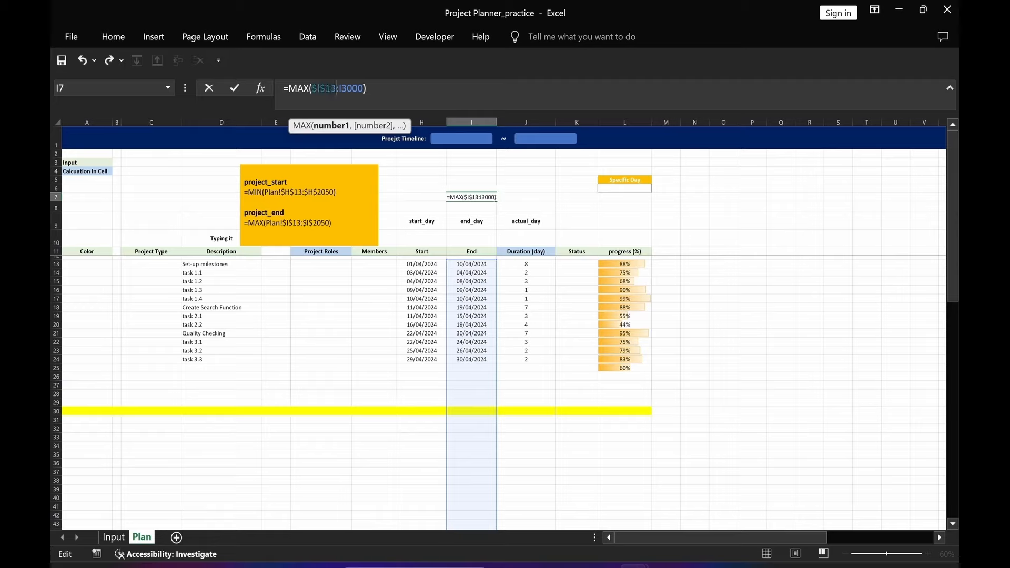
key(F4)
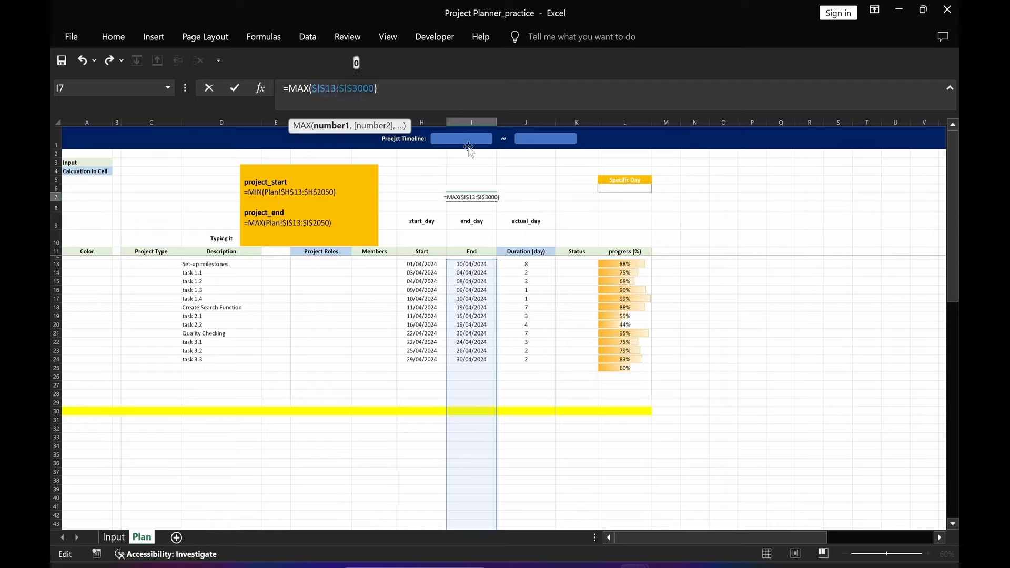
key(Return)
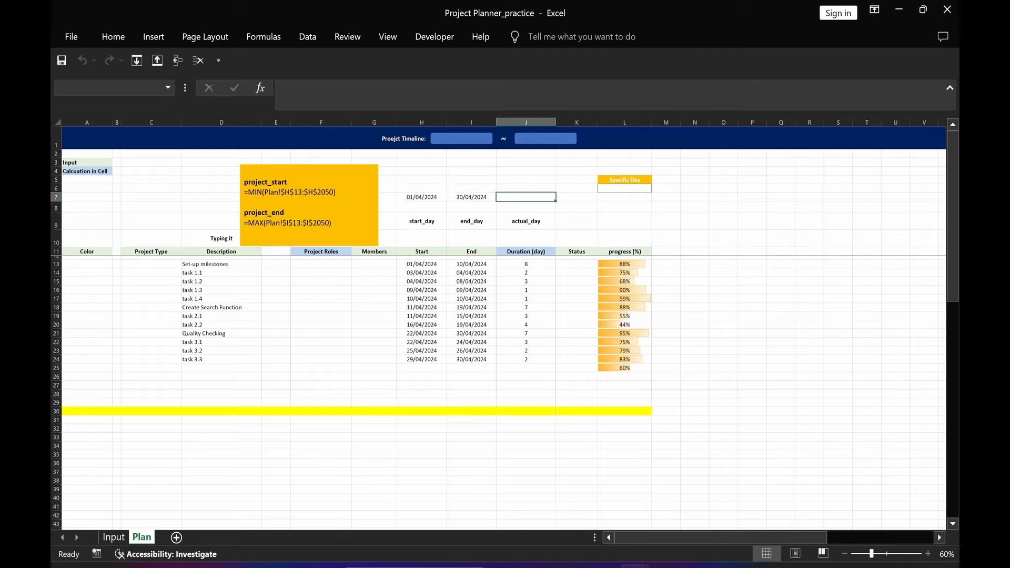
Copy the text of the MIN formula in H7 without changing the cell
click(414, 200)
click(284, 103)
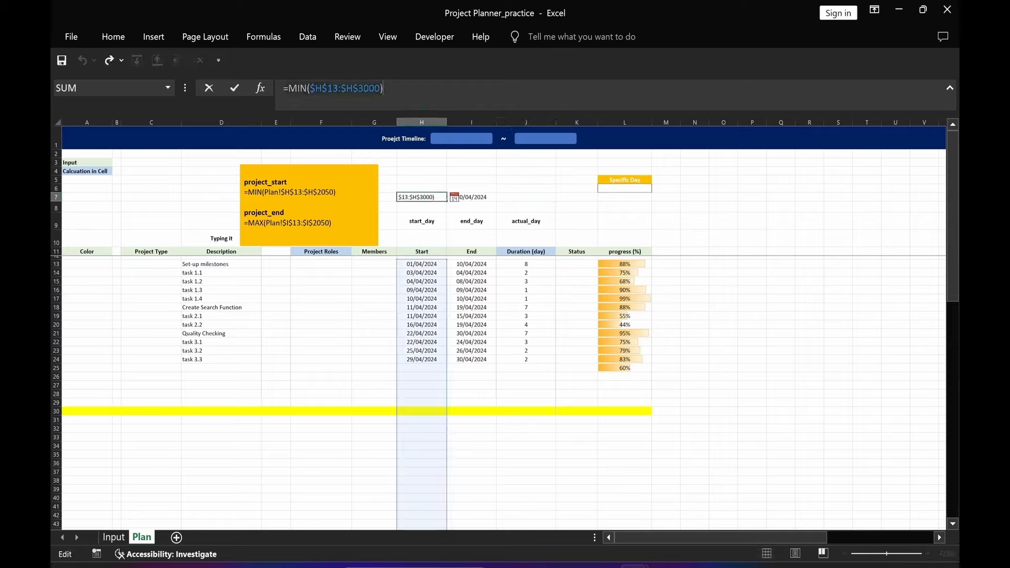
key(Escape)
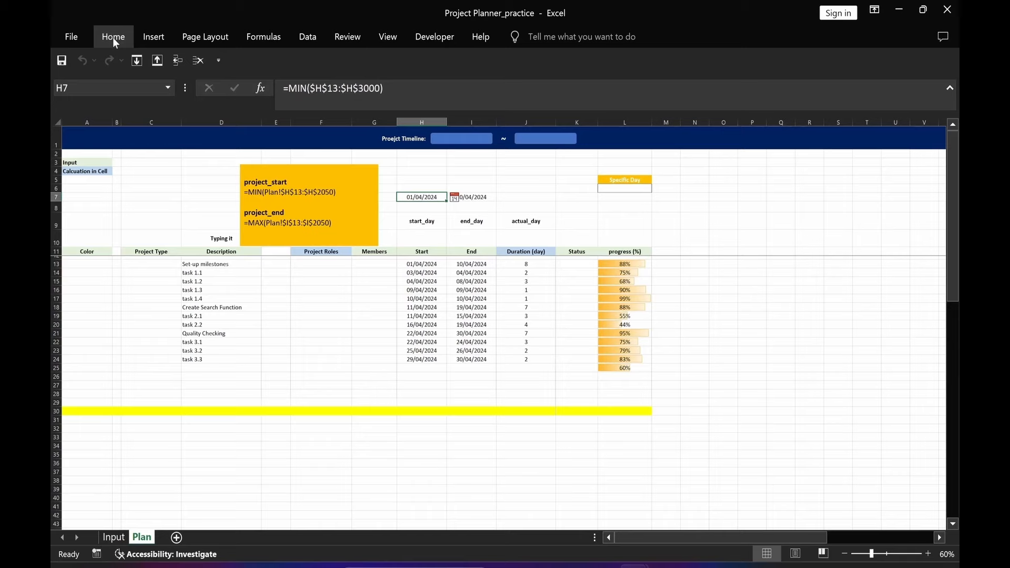
Define a workbook-scope name project_start that refers to =MIN($H$13:$H$3000), and close the Name Manager
click(261, 36)
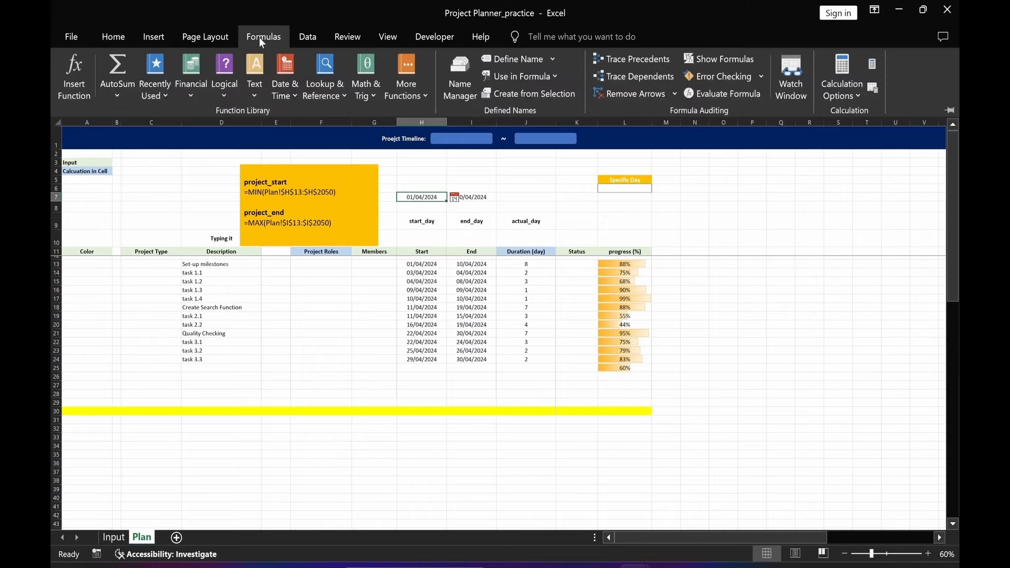
click(458, 94)
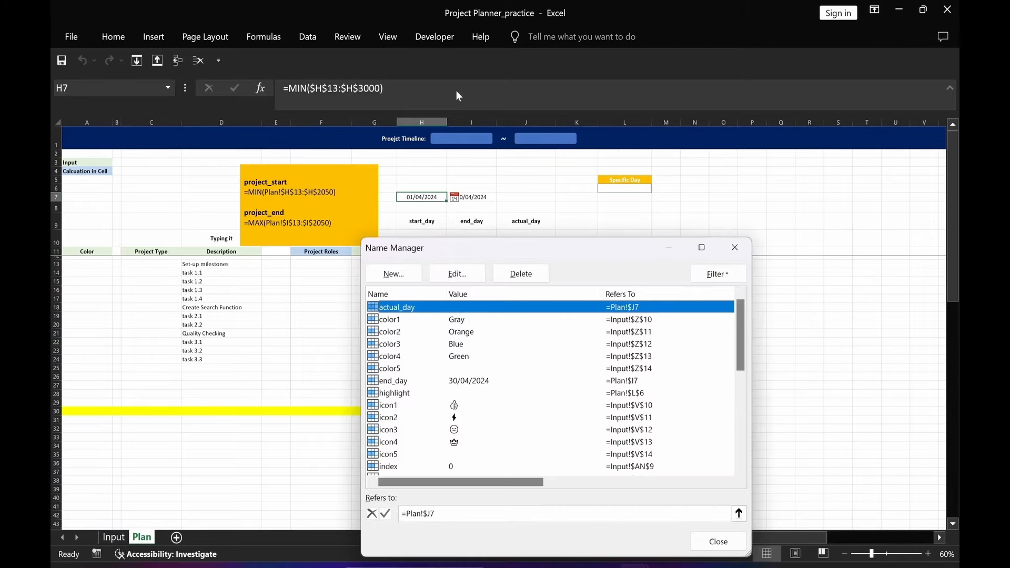
click(395, 275)
drag(540, 446, 498, 445)
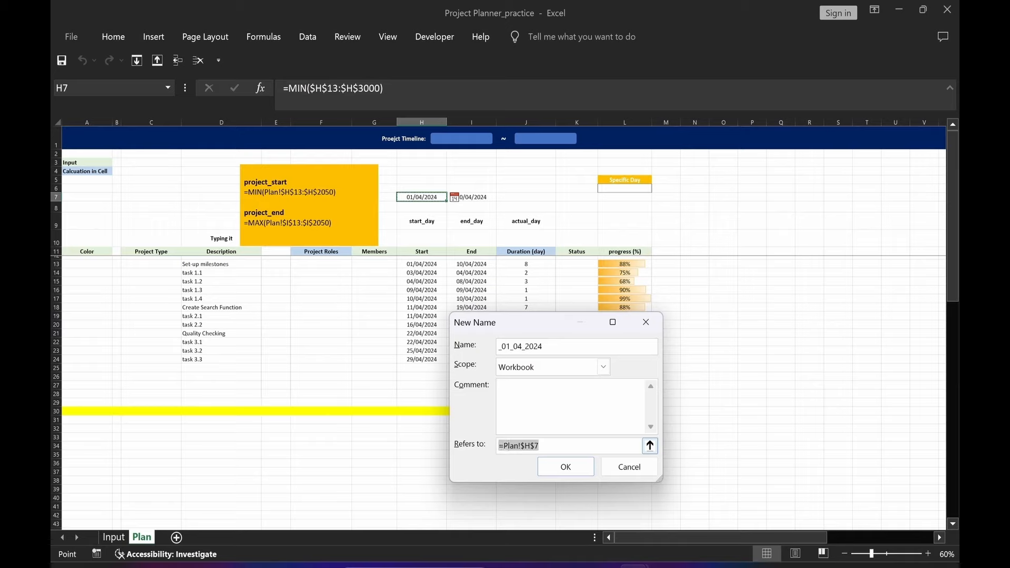
text(=MIN($H$13:$H$3000))
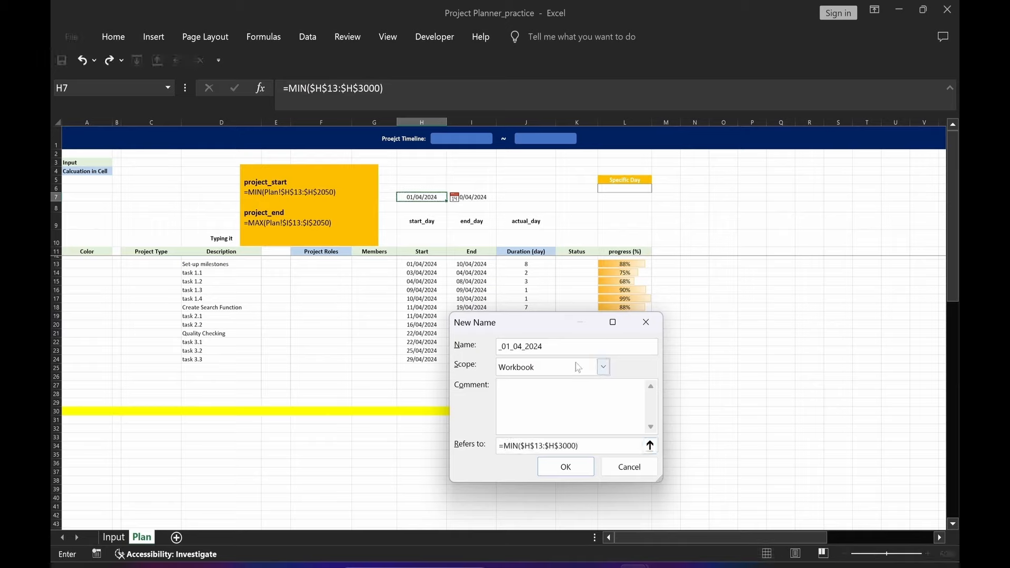
drag(544, 347, 493, 351)
key(BackSpace)
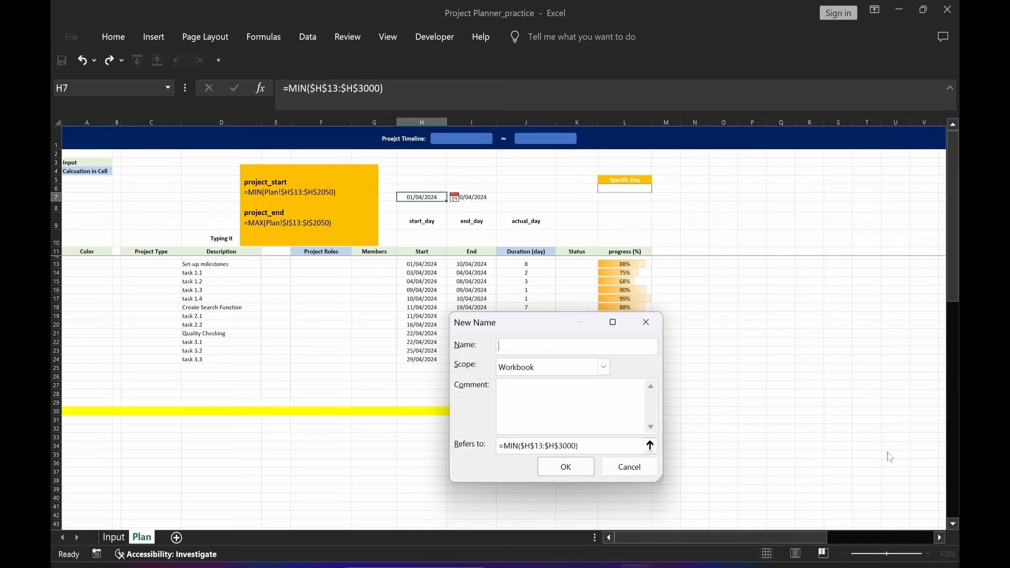
text(project_start)
click(575, 472)
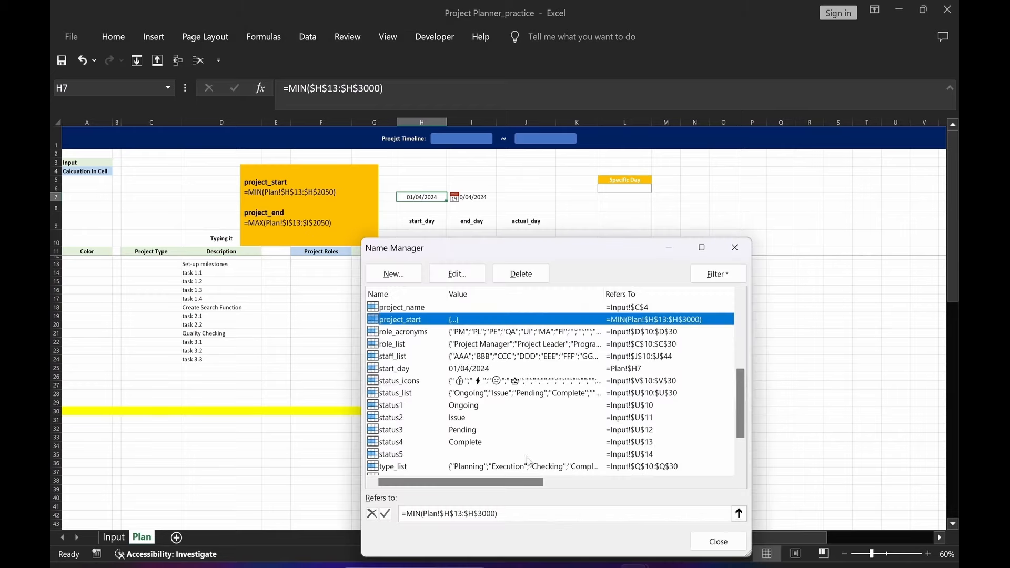
click(719, 542)
Copy the text of the MAX formula in I7 without changing the cell
click(467, 171)
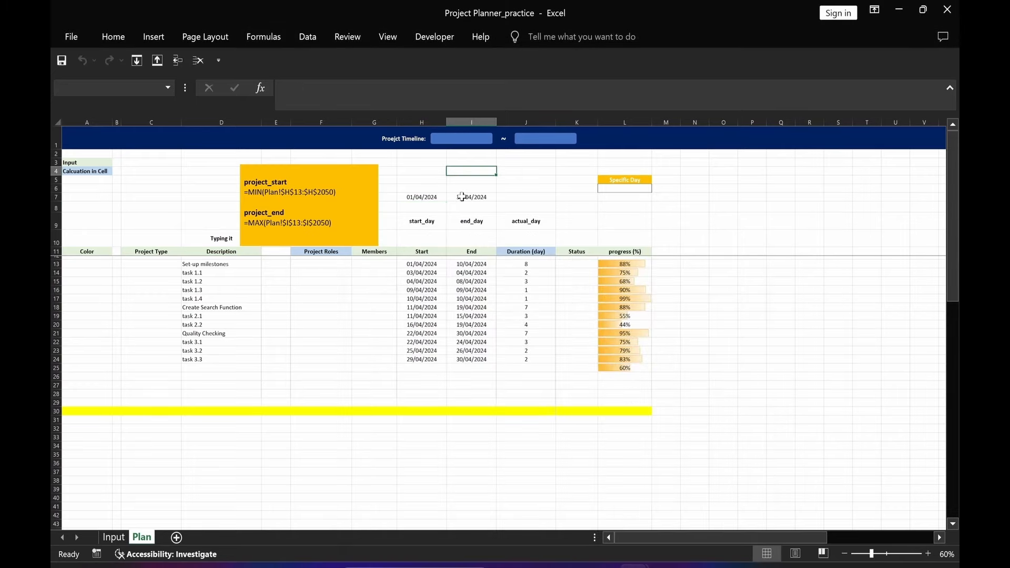
click(462, 197)
drag(379, 89, 264, 88)
key(ctrl+c)
key(Escape)
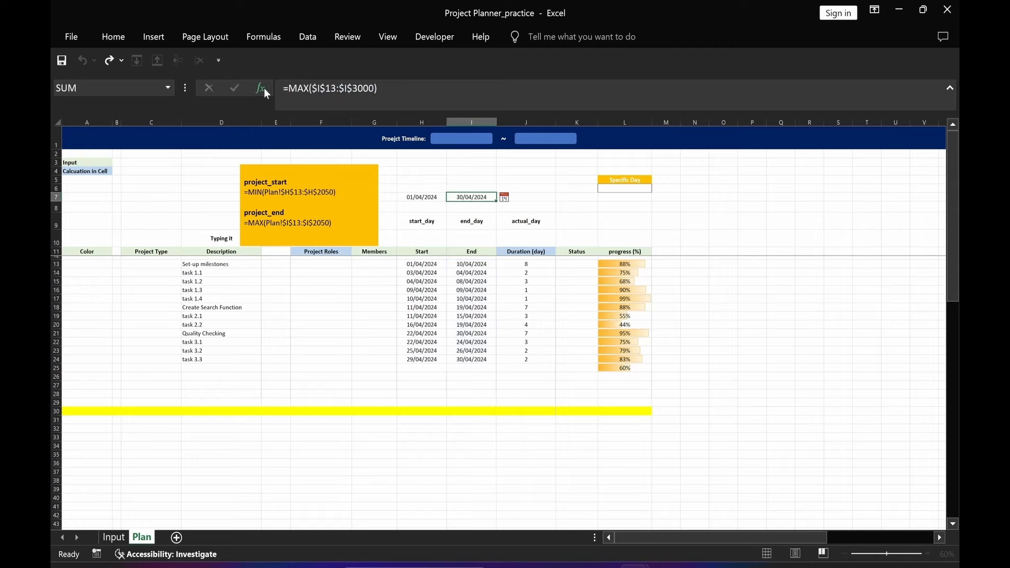
Define a workbook-scope name project_end that refers to =MAX($I$13:$I$3000), and close the Name Manager
click(270, 39)
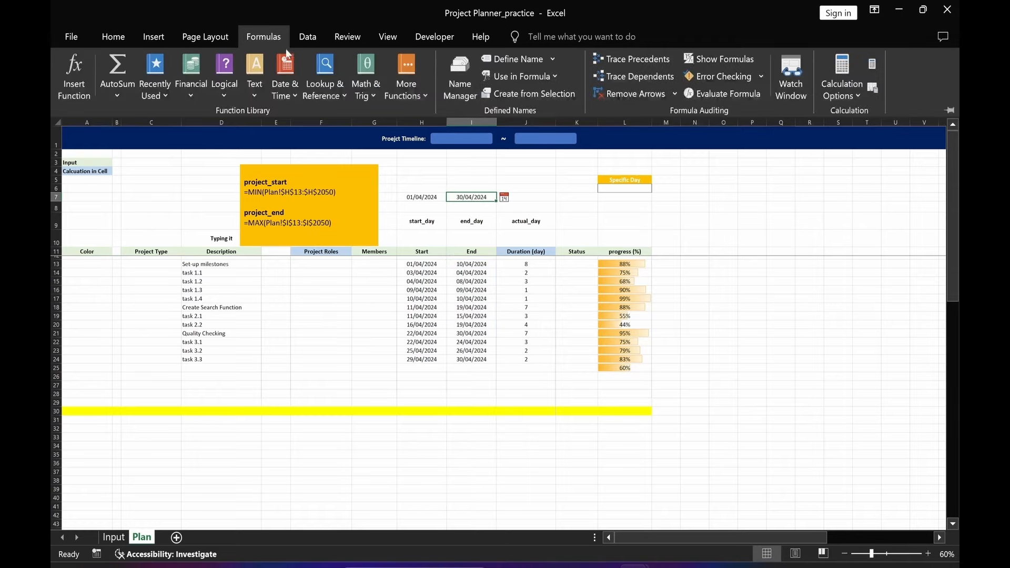
click(457, 96)
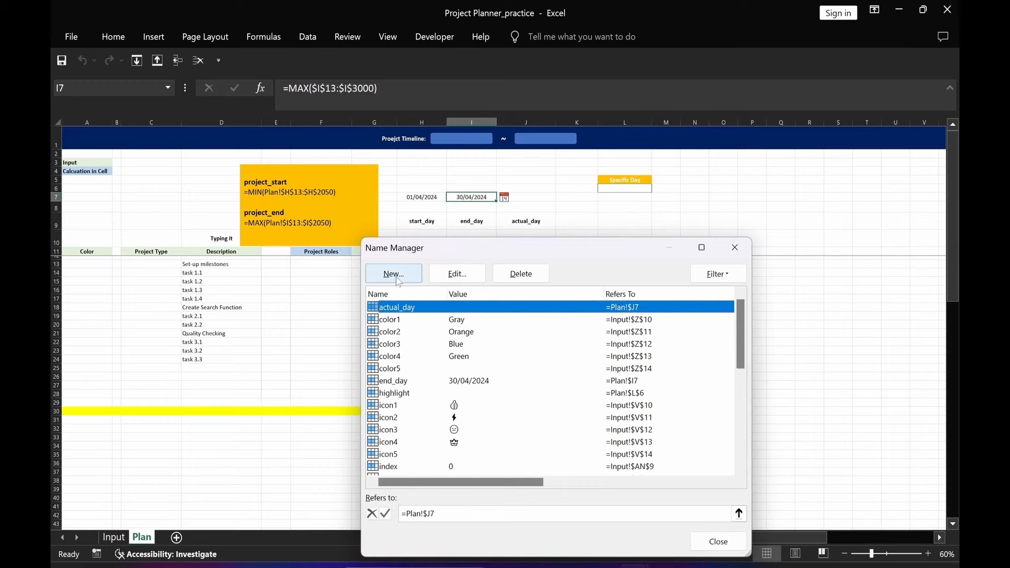
key(Escape)
drag(539, 447, 459, 449)
key(ctrl+v)
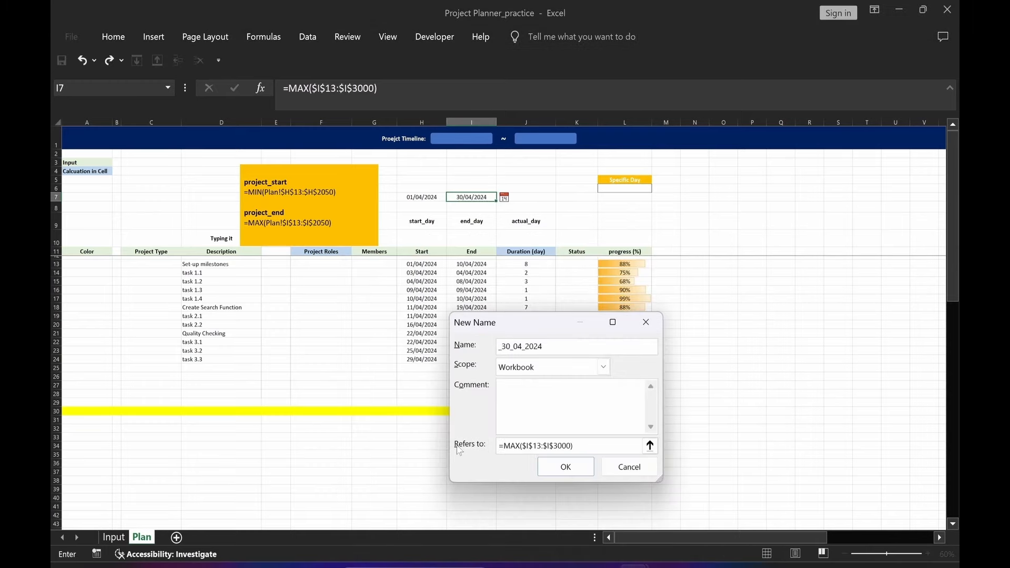
drag(545, 346, 495, 349)
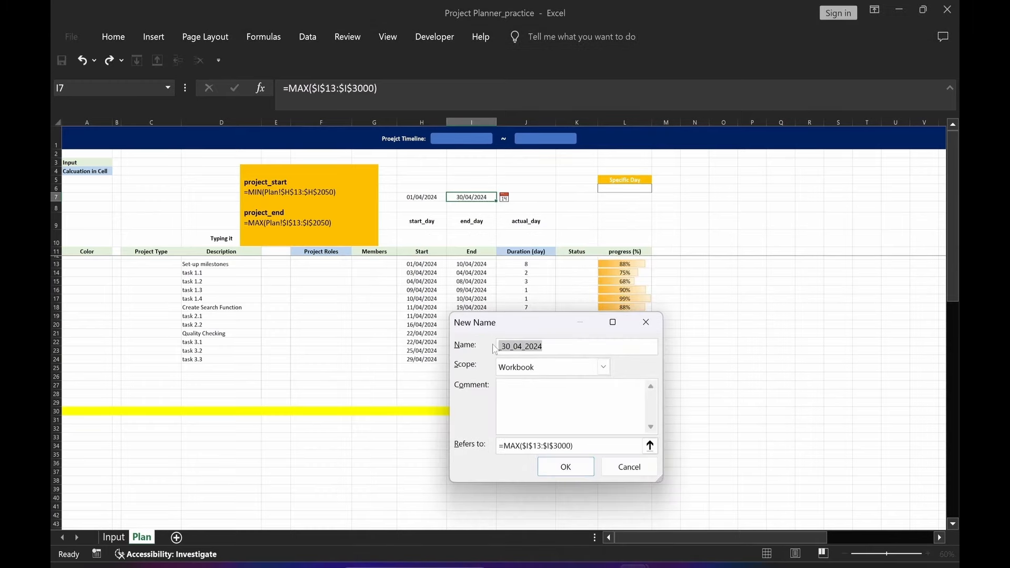
key(BackSpace)
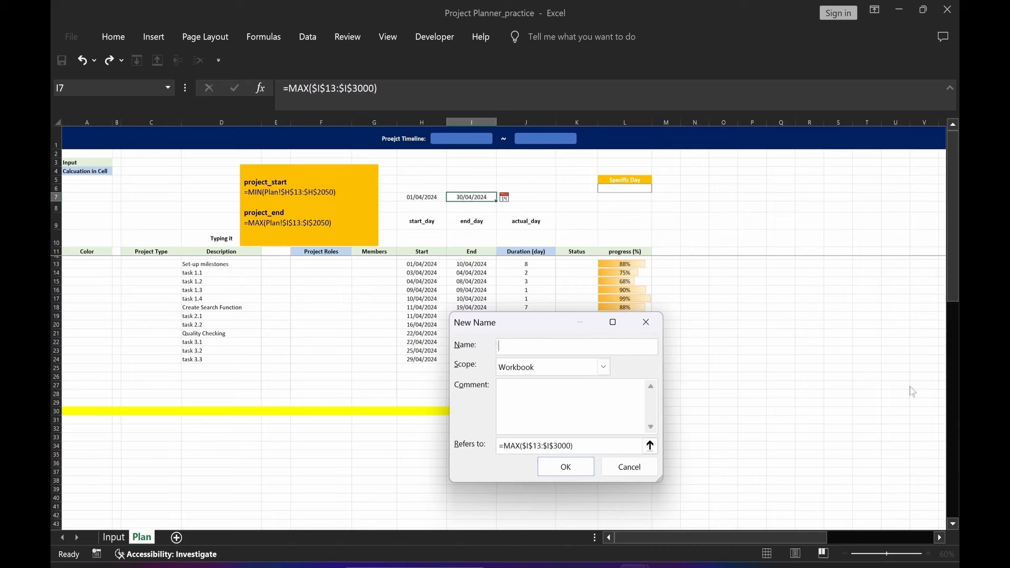
text(project_end)
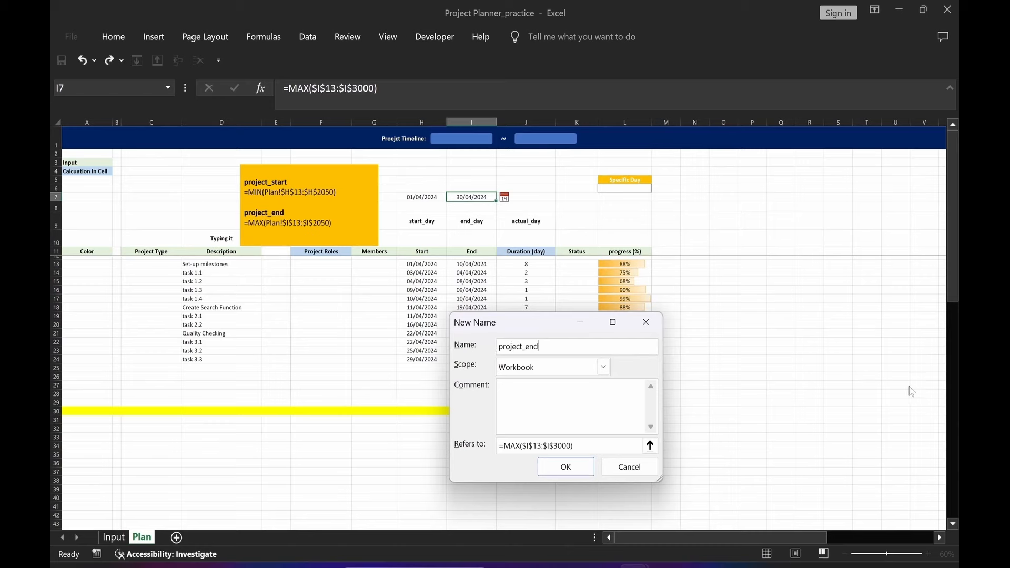
click(567, 466)
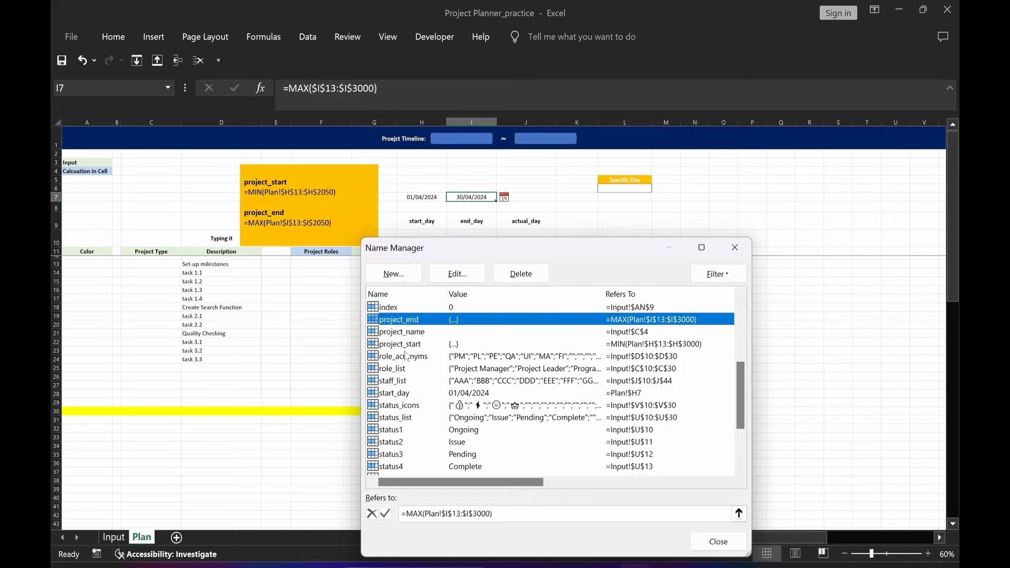
click(718, 543)
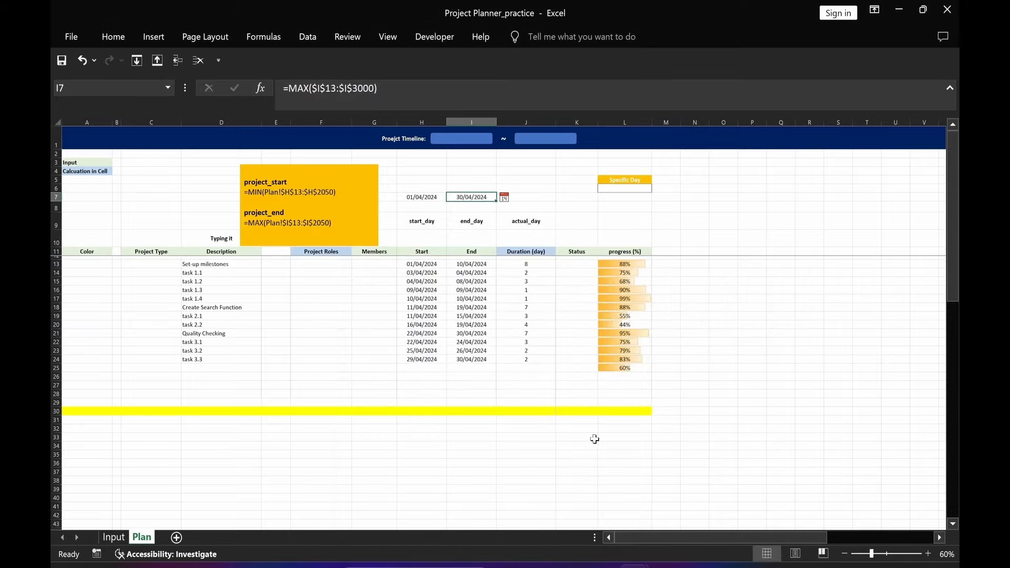
key(Up)
key(Up)
key(Up)
key(Left)
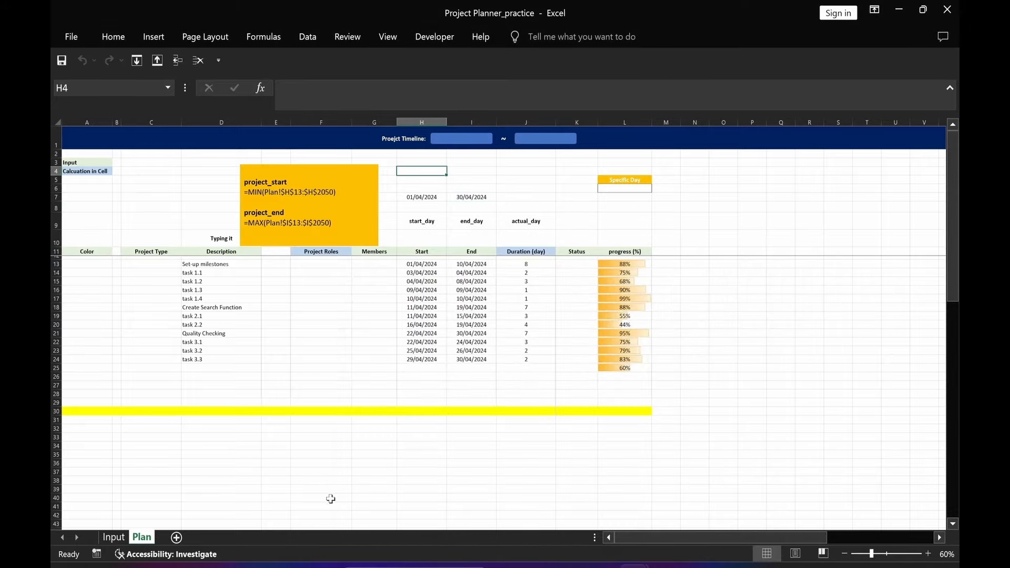
On the Input sheet, enter =project_start as the Start Day in cell AG10 of the Project Date Info table
click(114, 537)
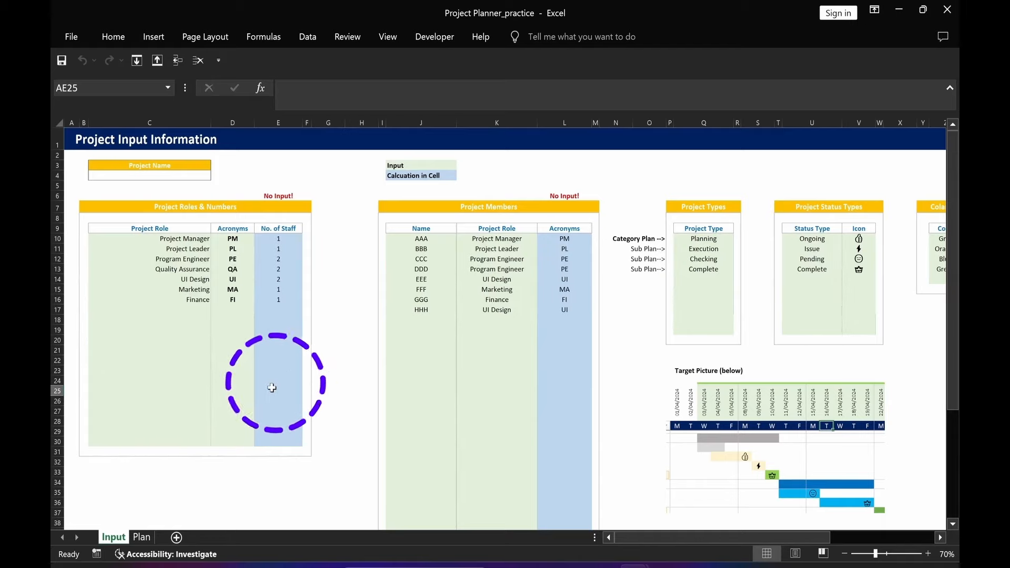
click(137, 175)
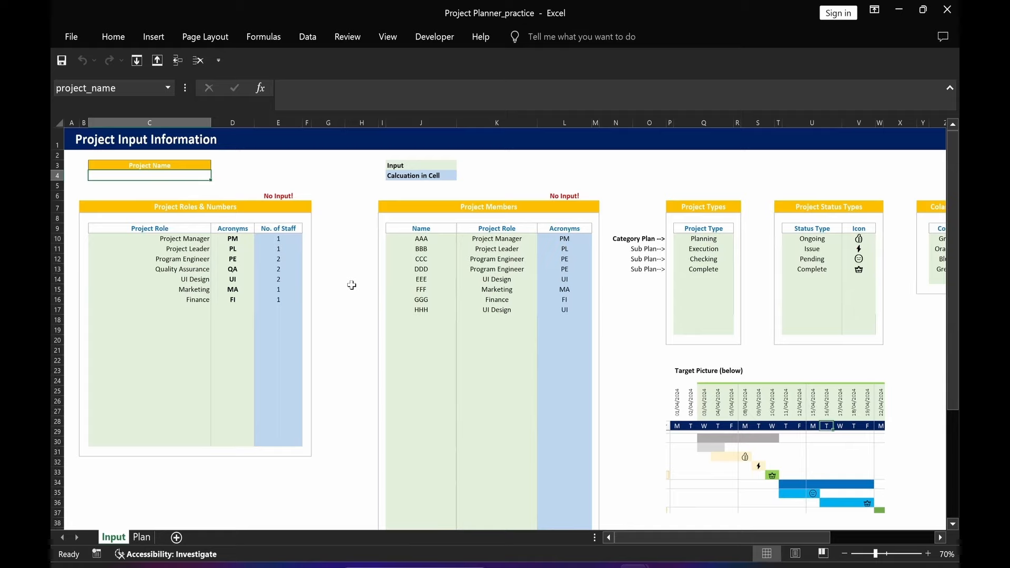
drag(233, 239, 227, 443)
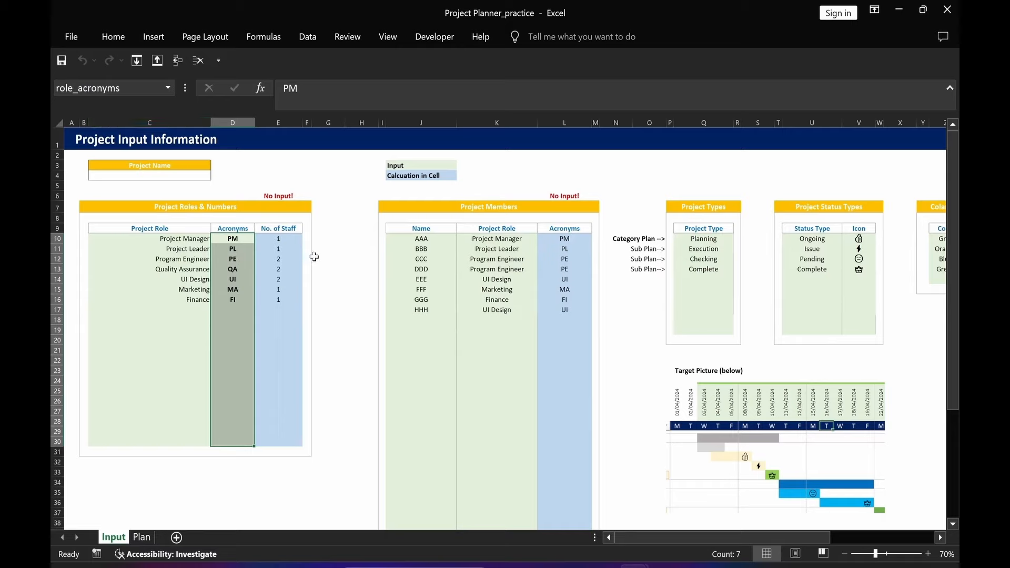
click(358, 258)
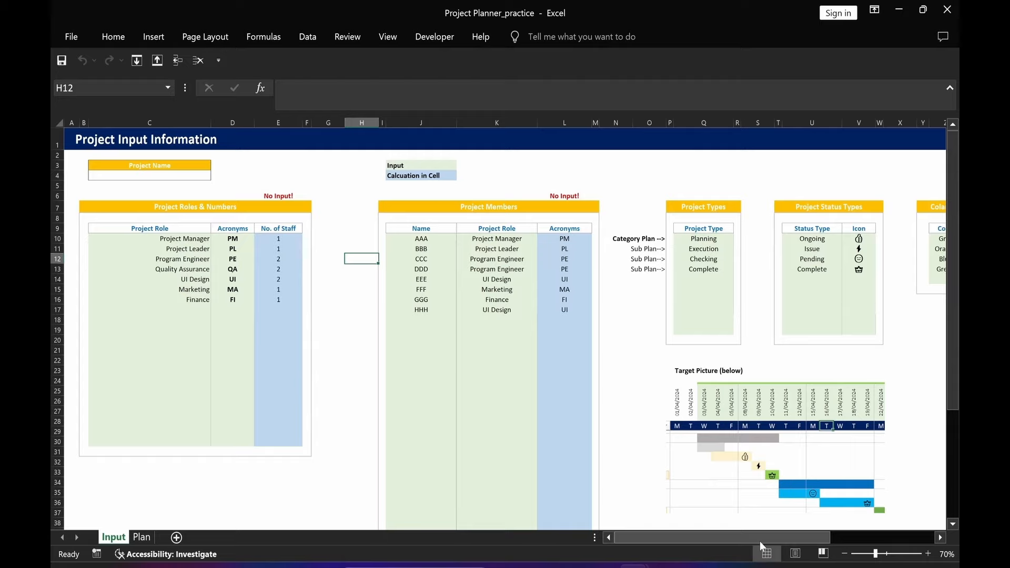
drag(759, 541, 857, 541)
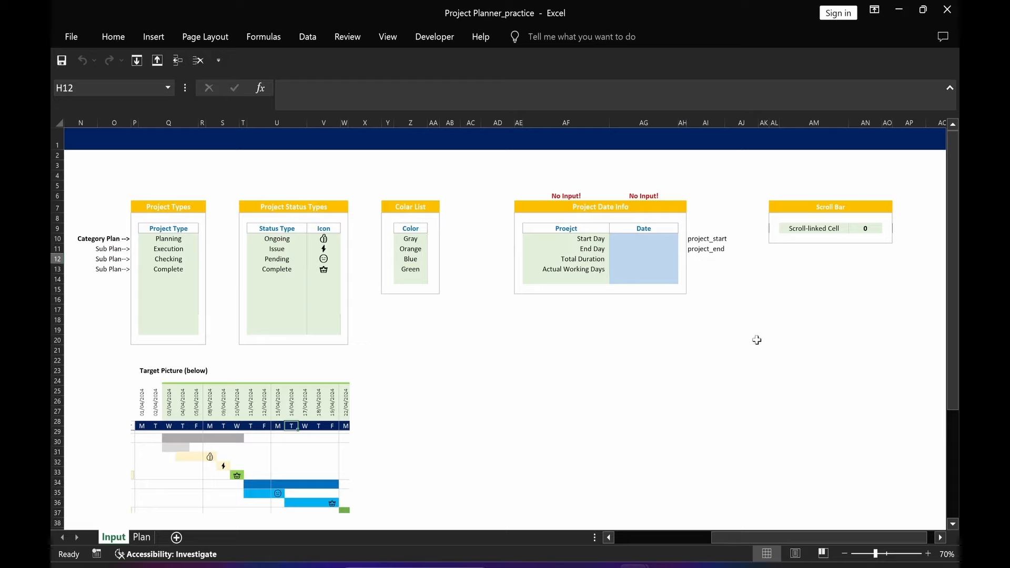
click(630, 239)
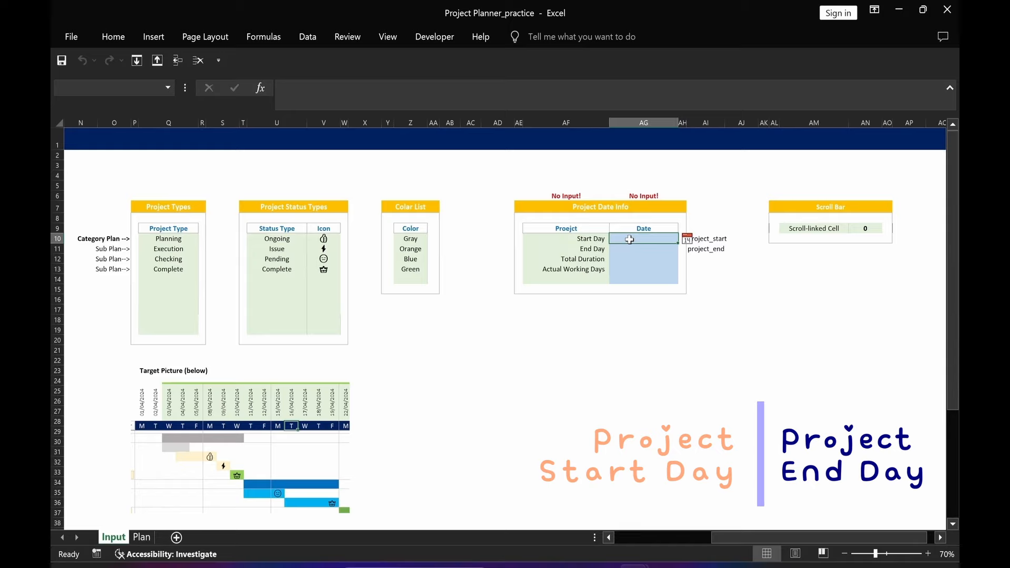
text(=)
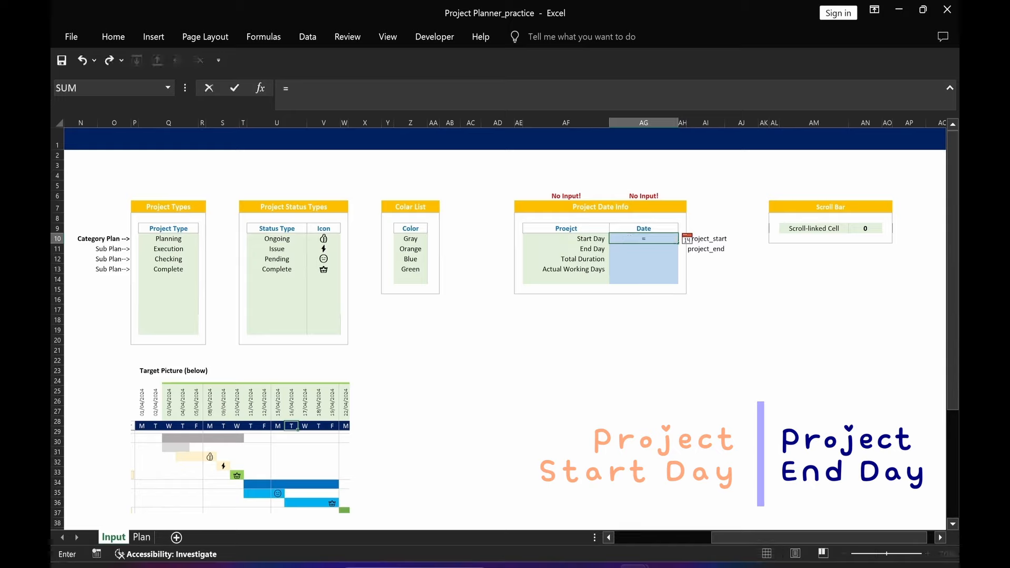
text(pr)
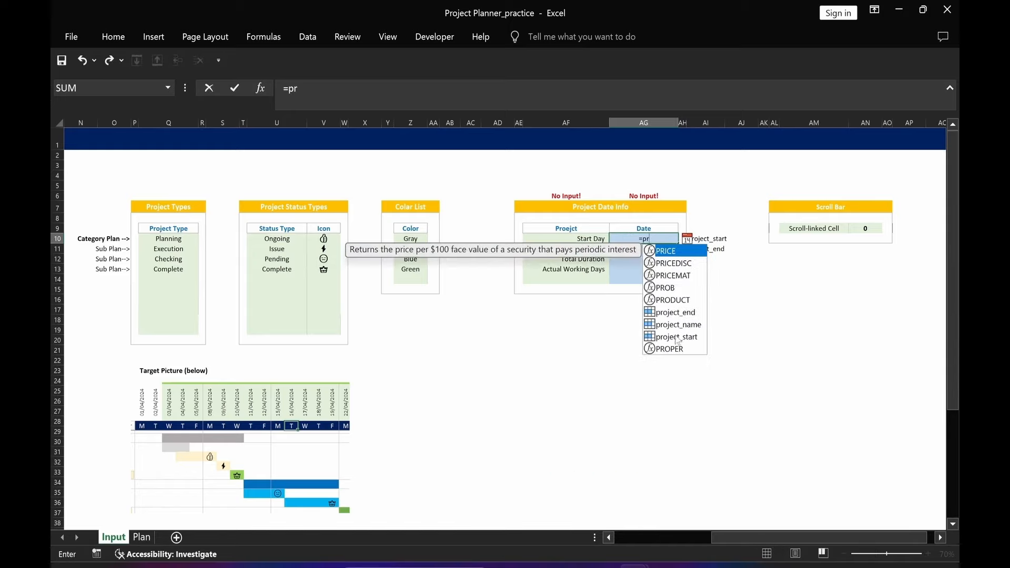
click(678, 337)
double_click(677, 338)
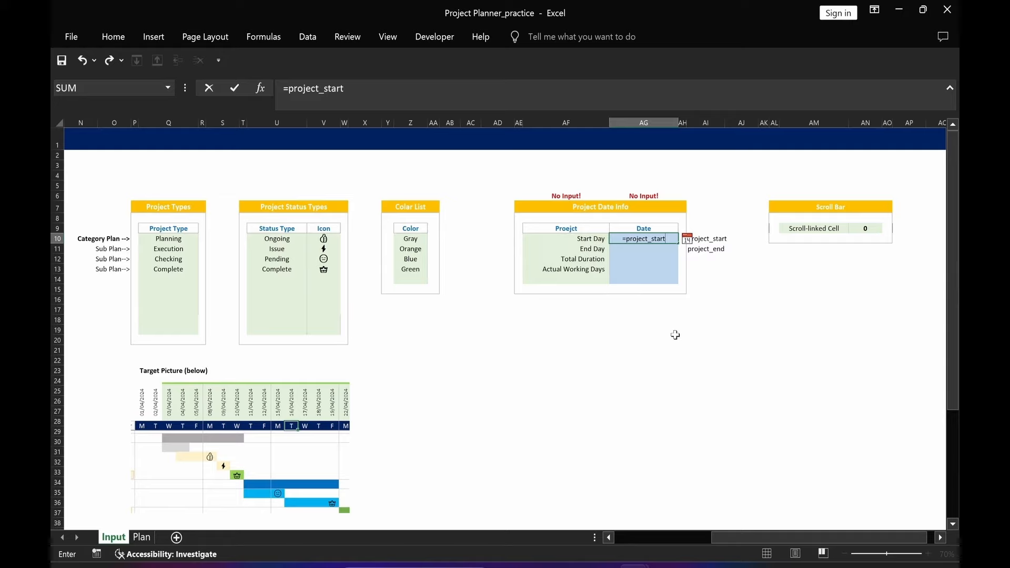
key(Return)
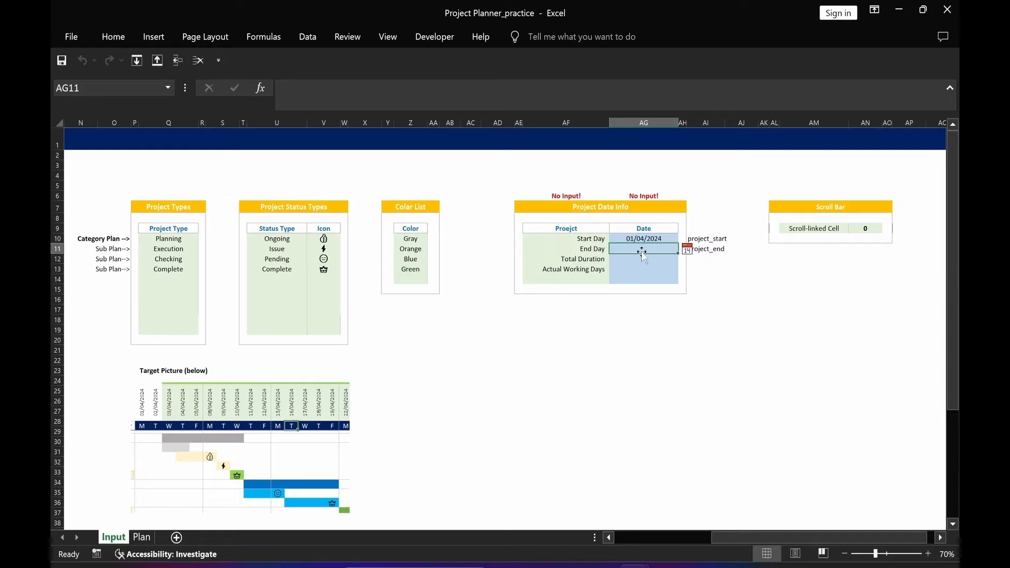
Enter =project_end as the End Day in cell AG11 of the Project Date Info table
text(=pre)
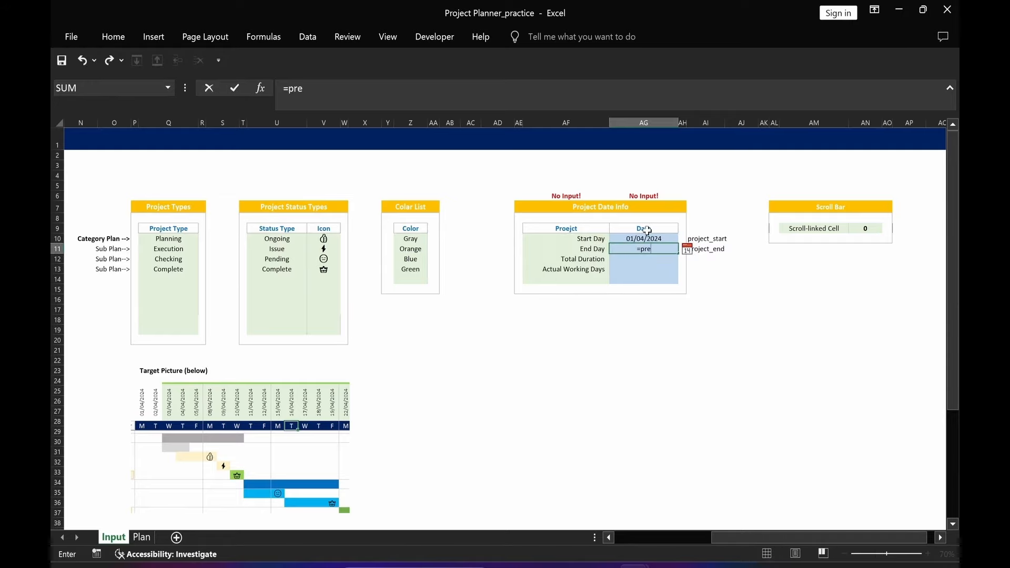
key(BackSpace)
click(689, 330)
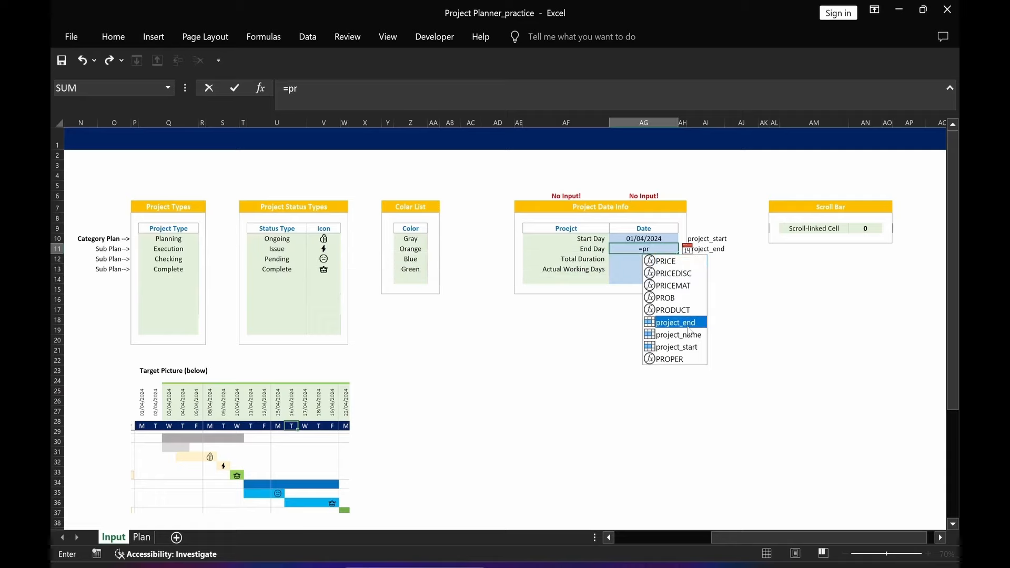
double_click(689, 327)
key(Return)
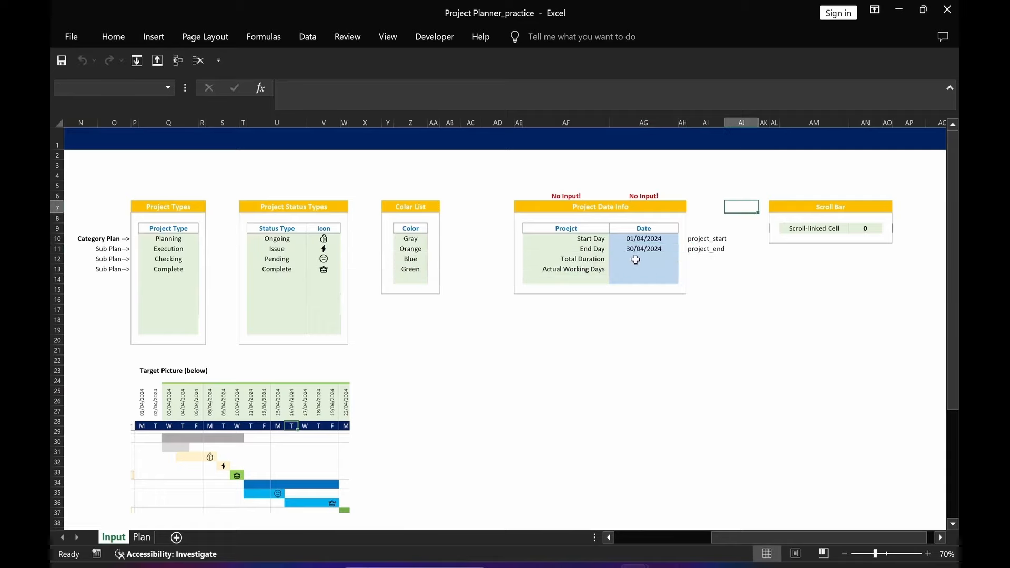
Calculate the Total Duration in cell AG12 with =NETWORKDAYS(project_start,project_end)
click(635, 259)
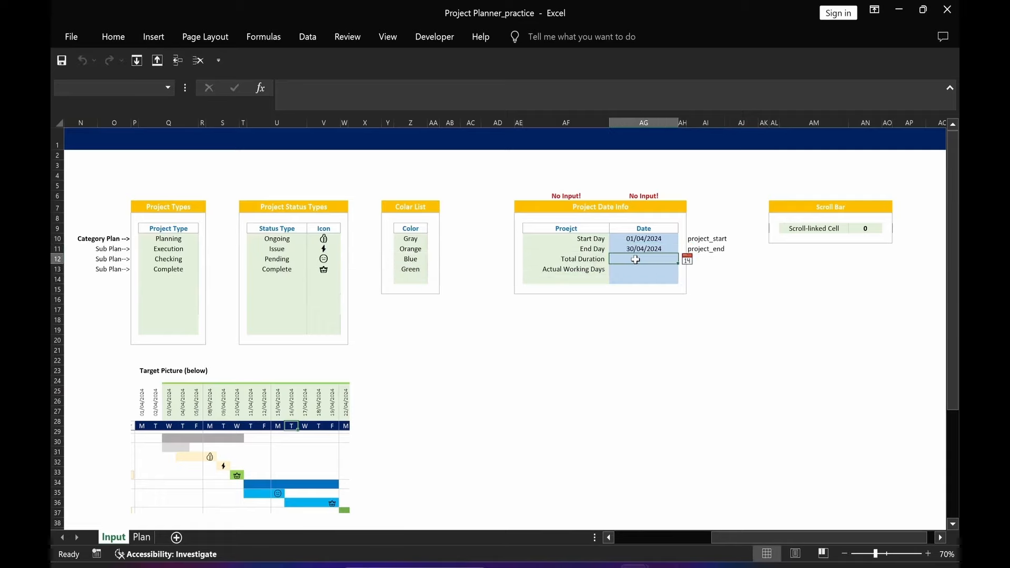
click(292, 95)
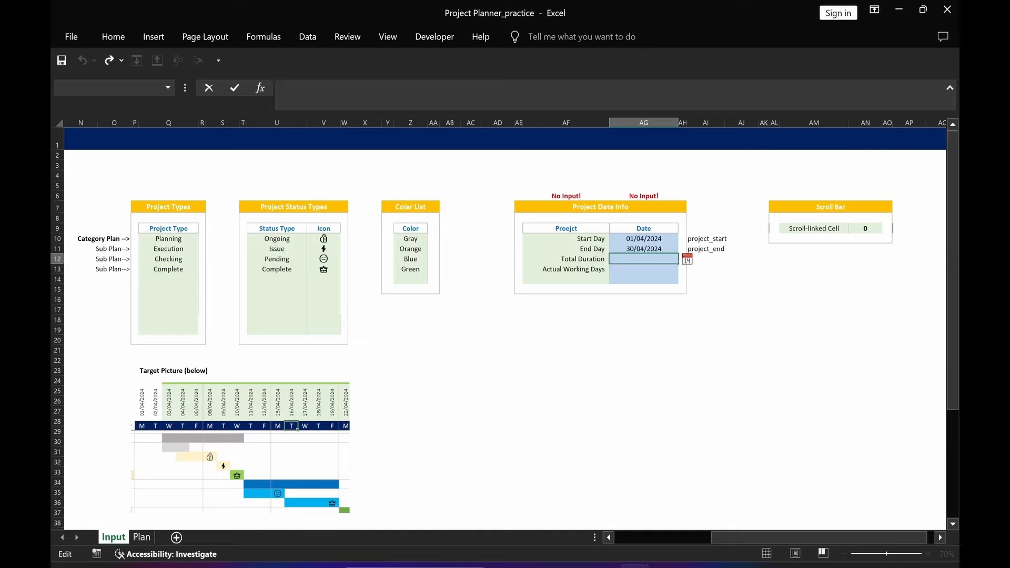
text(=new)
key(BackSpace)
text(t)
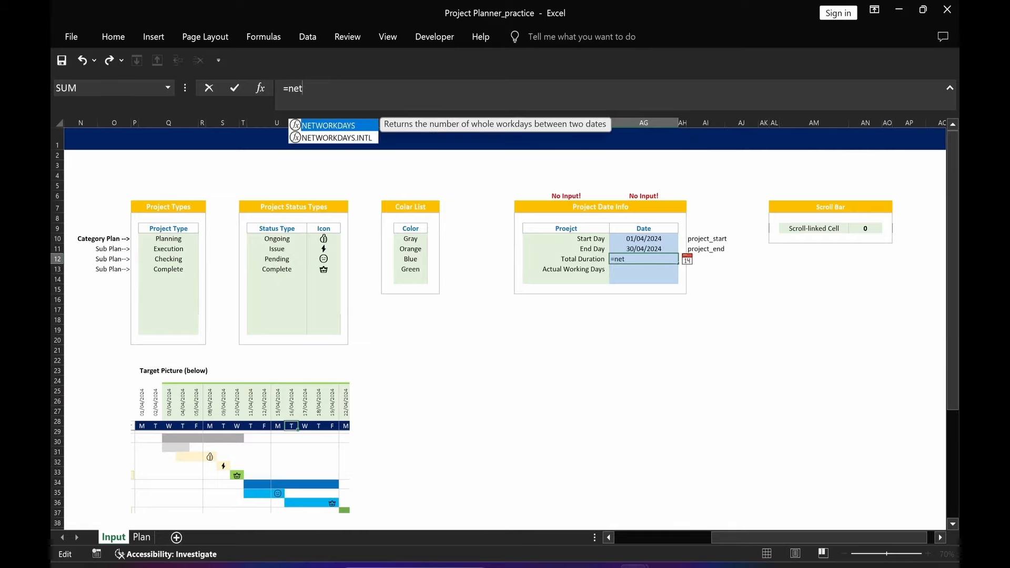
double_click(334, 126)
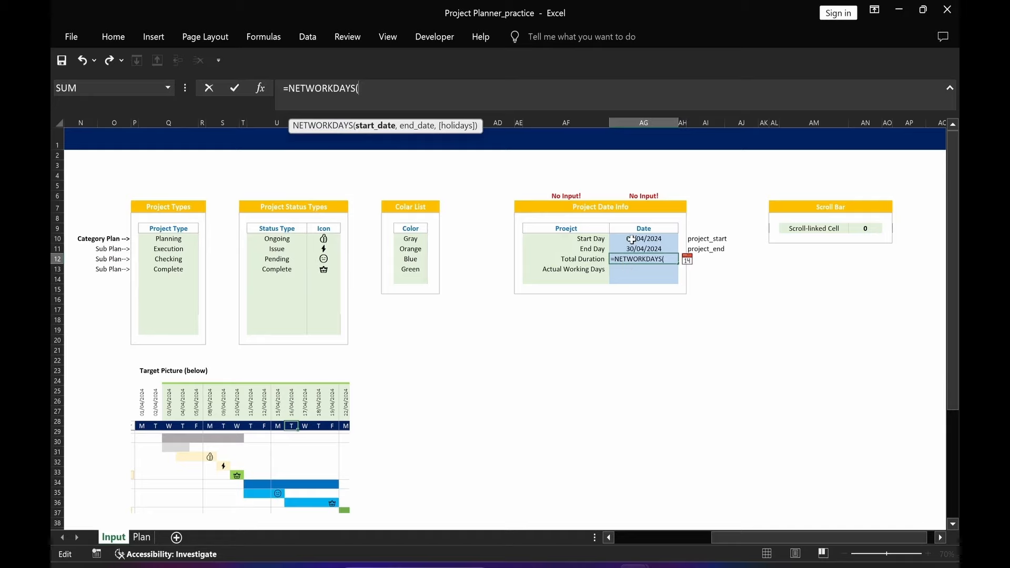
text(pr)
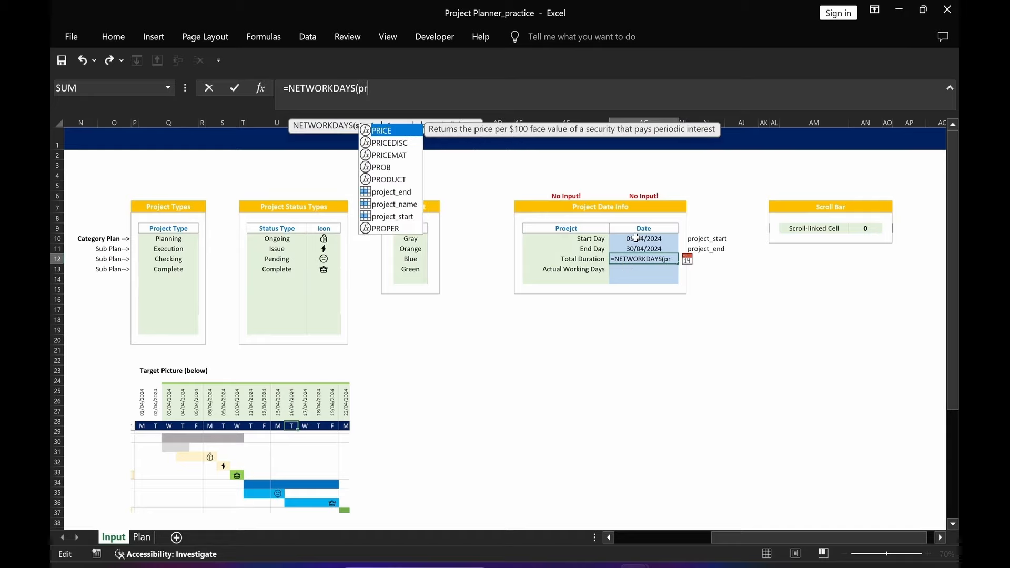
click(396, 218)
key(Tab)
text(,)
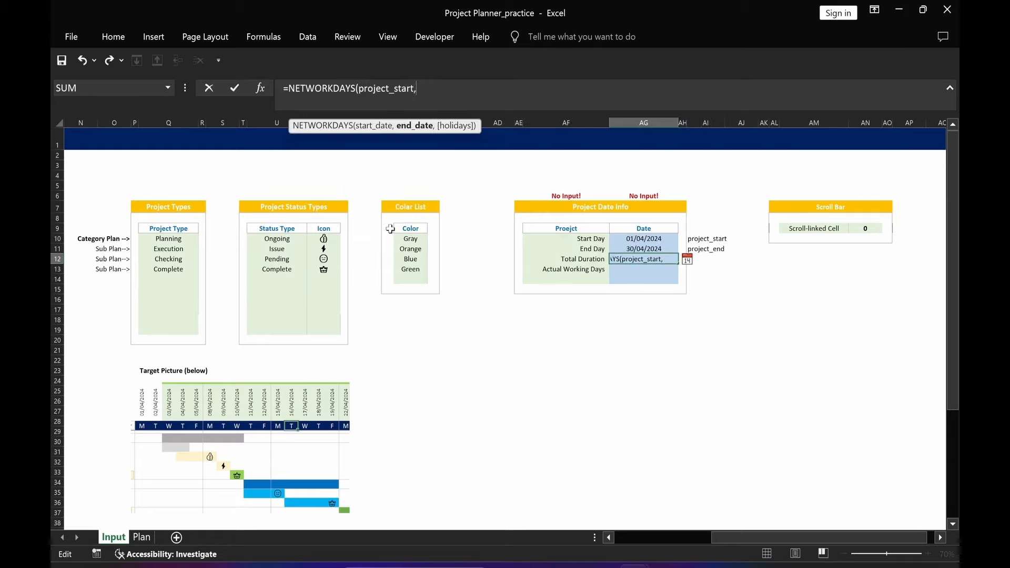
text(pro)
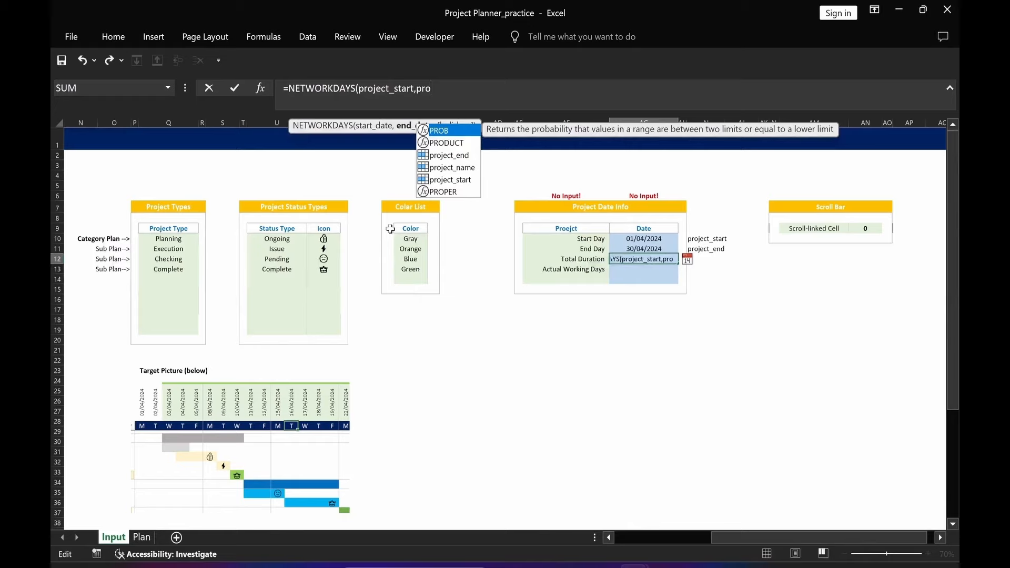
click(443, 156)
key(Tab)
text())
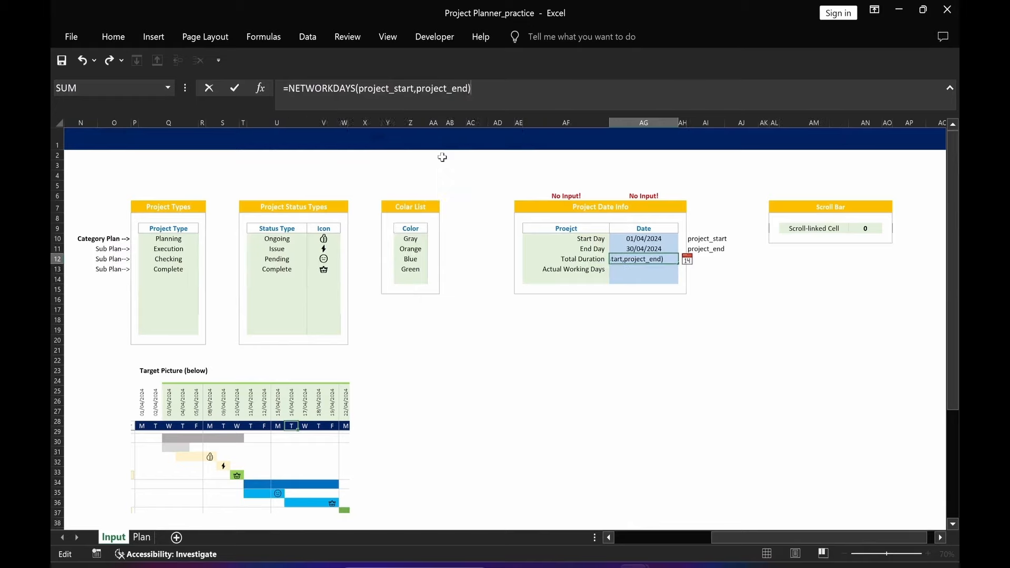
key(ctrl+Return)
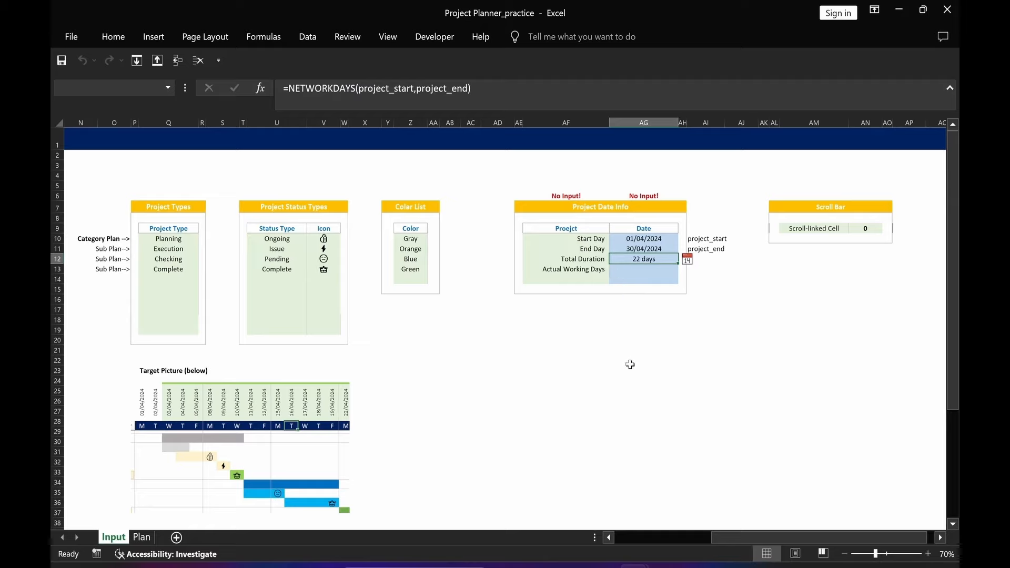
click(631, 379)
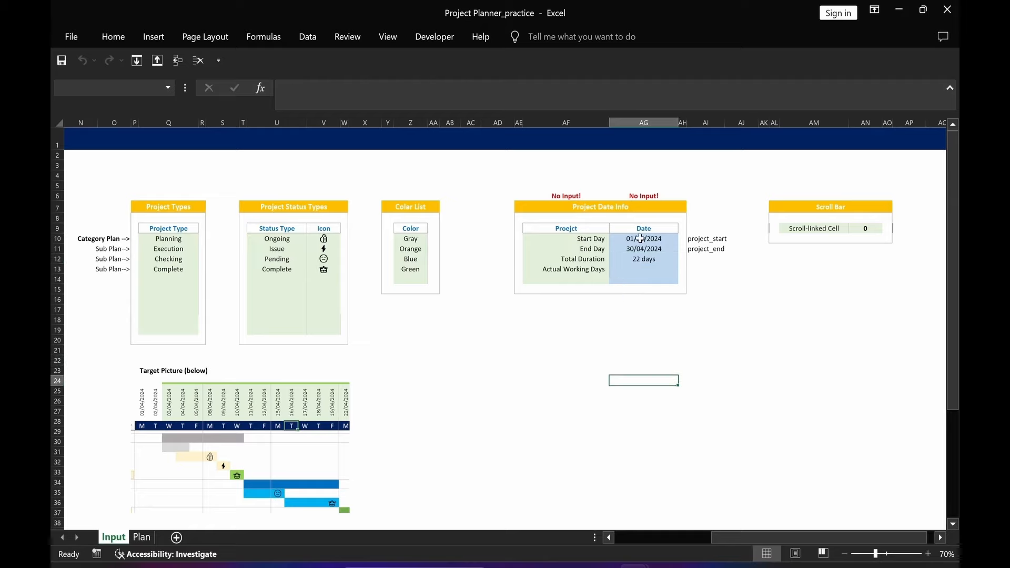
Change the Start Day formula in cell AG10 to =IF(project_start=0,"",project_start)
click(634, 239)
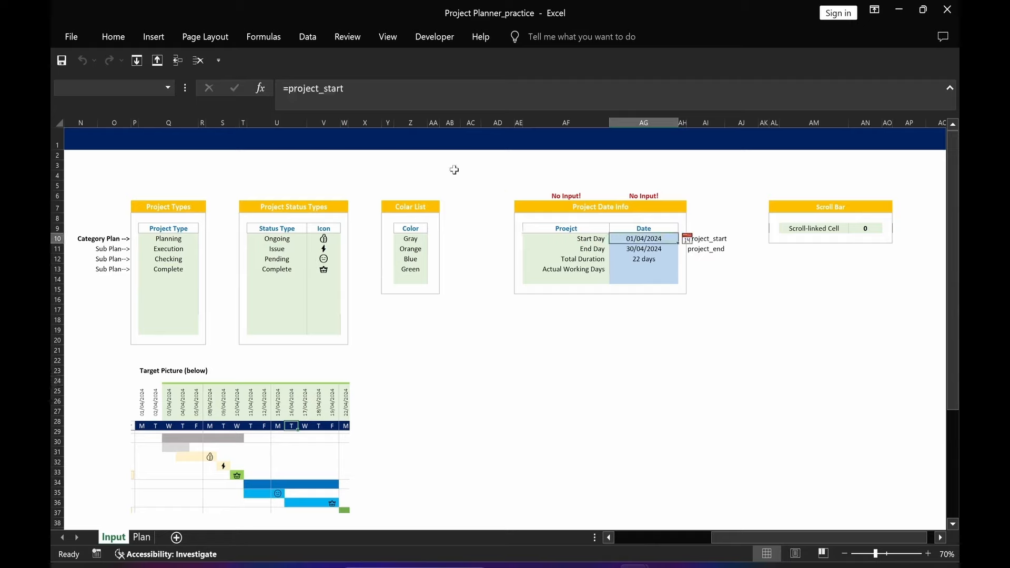
click(293, 94)
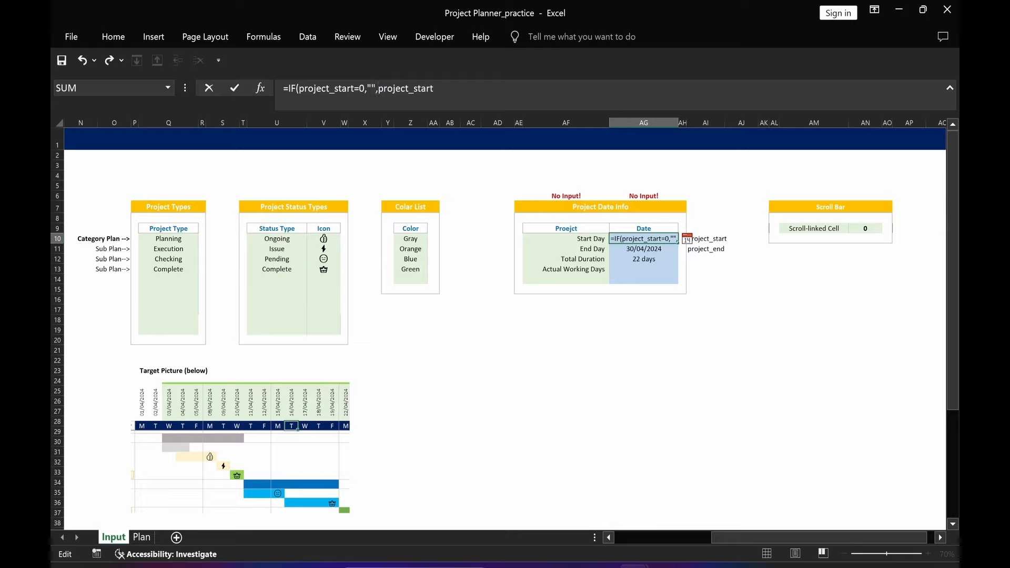
click(454, 94)
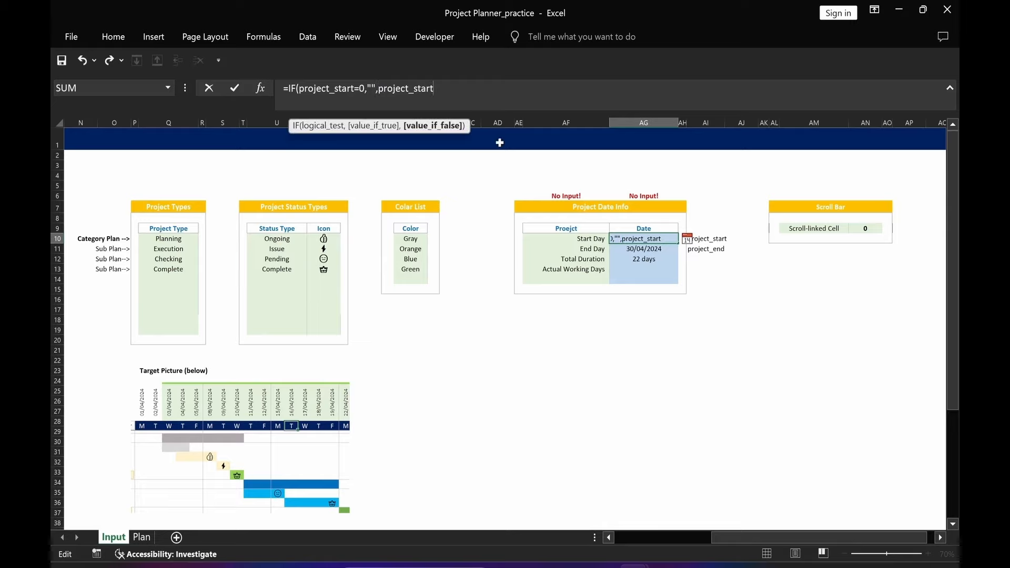
text())
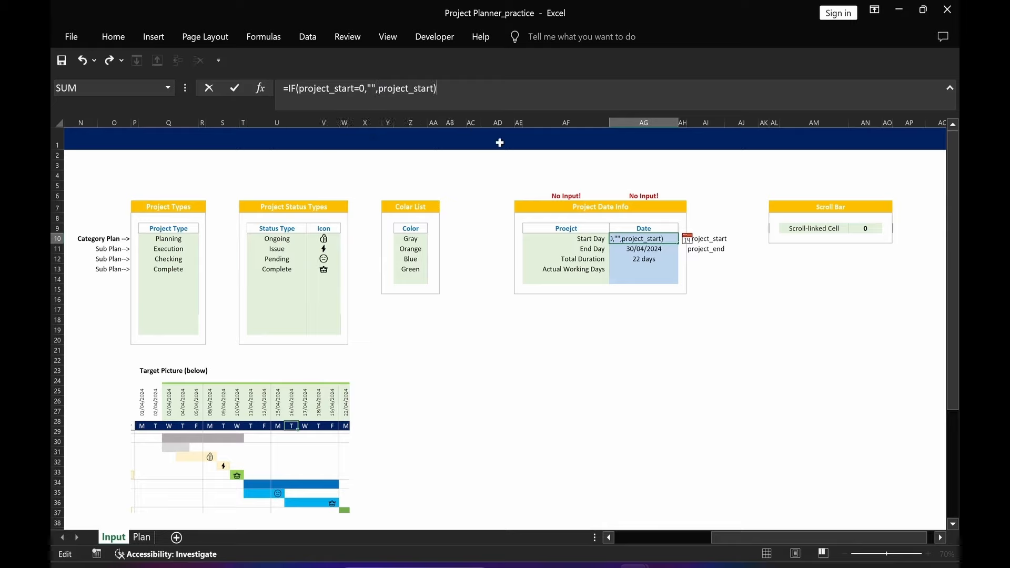
key(Return)
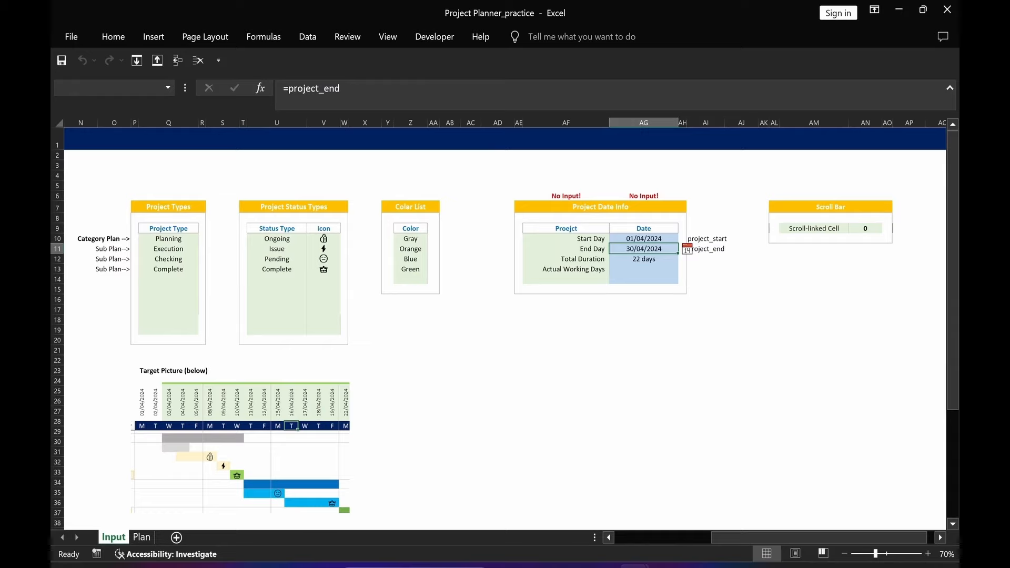
Change the End Day formula in cell AG11 to =IF(project_end=0,"",project_end)
click(287, 88)
text(IF(project_end=0,"",)
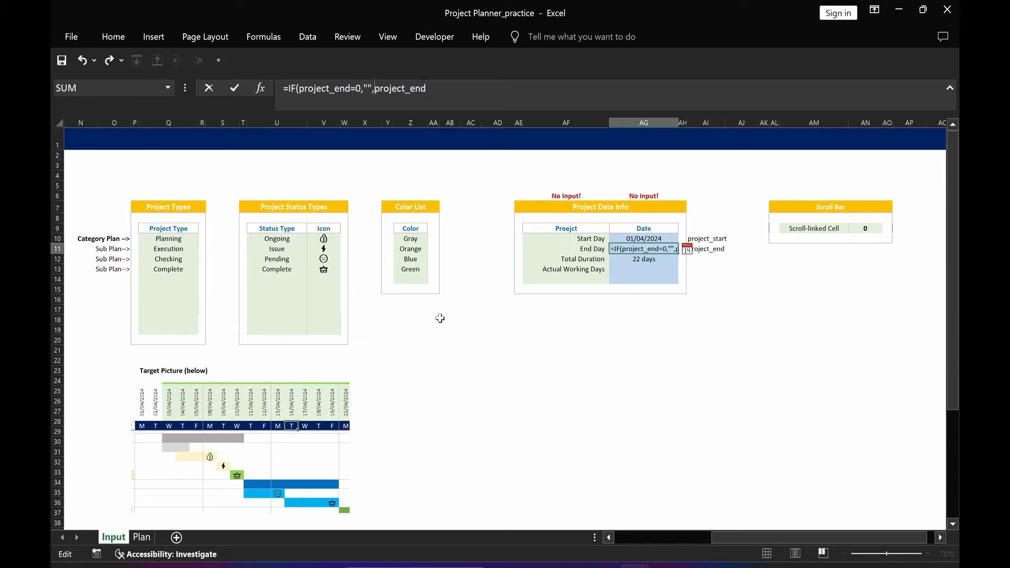
key(End)
text())
key(Return)
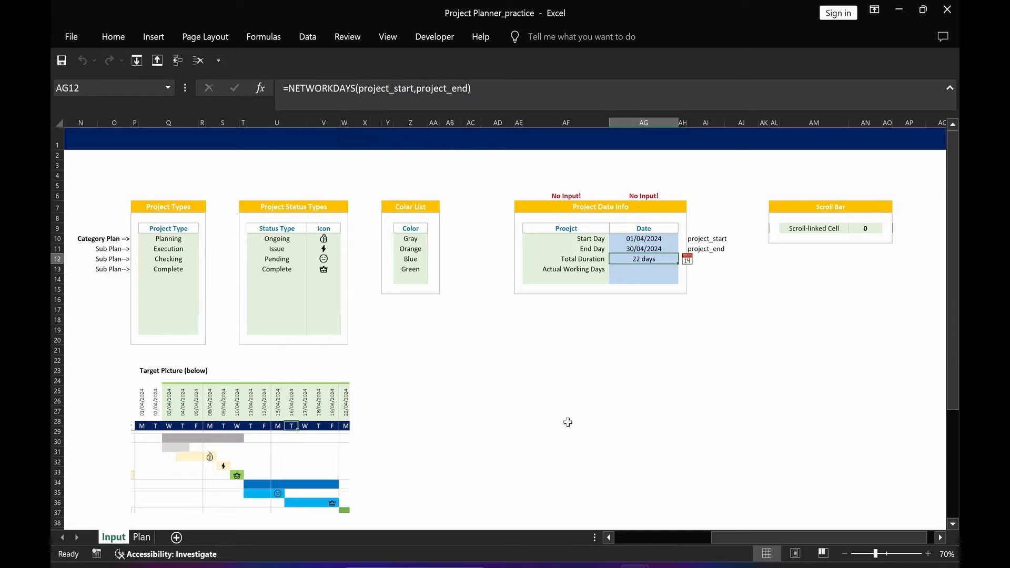
click(566, 401)
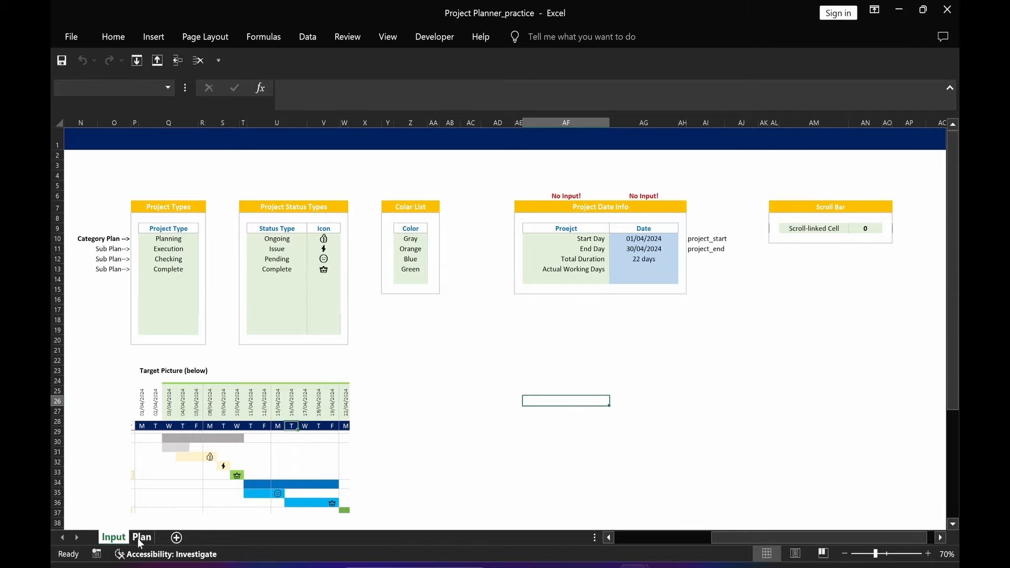
On the Plan sheet, delete the orange note box with the name formulas and clear the helper cells in G5:J10
click(141, 538)
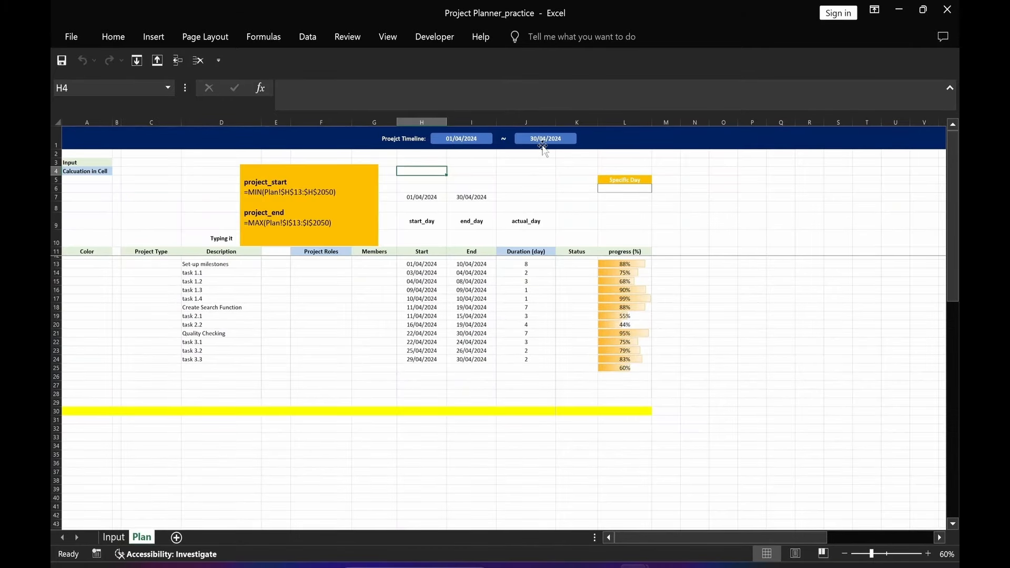
click(370, 199)
key(Delete)
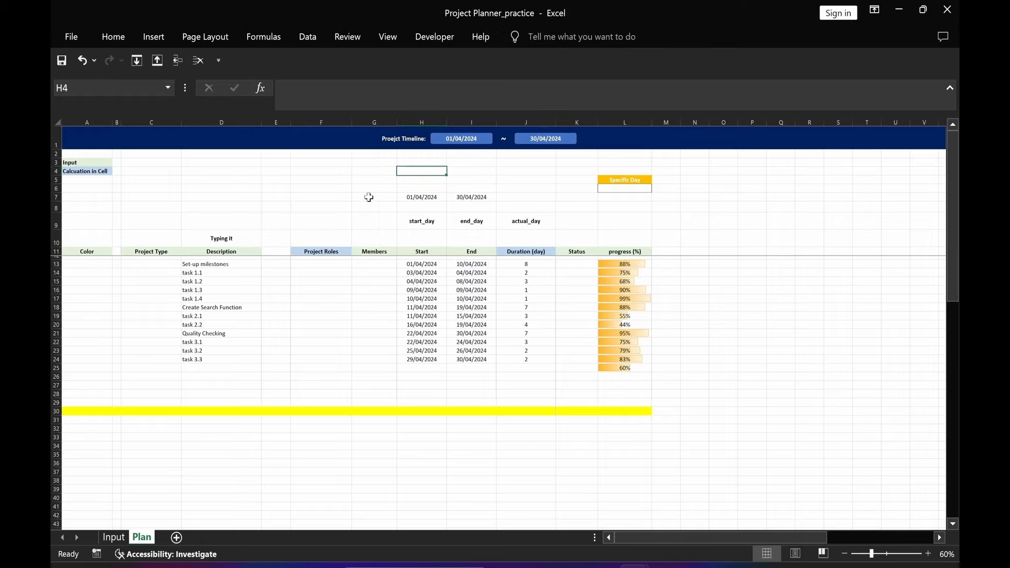
drag(395, 179, 550, 234)
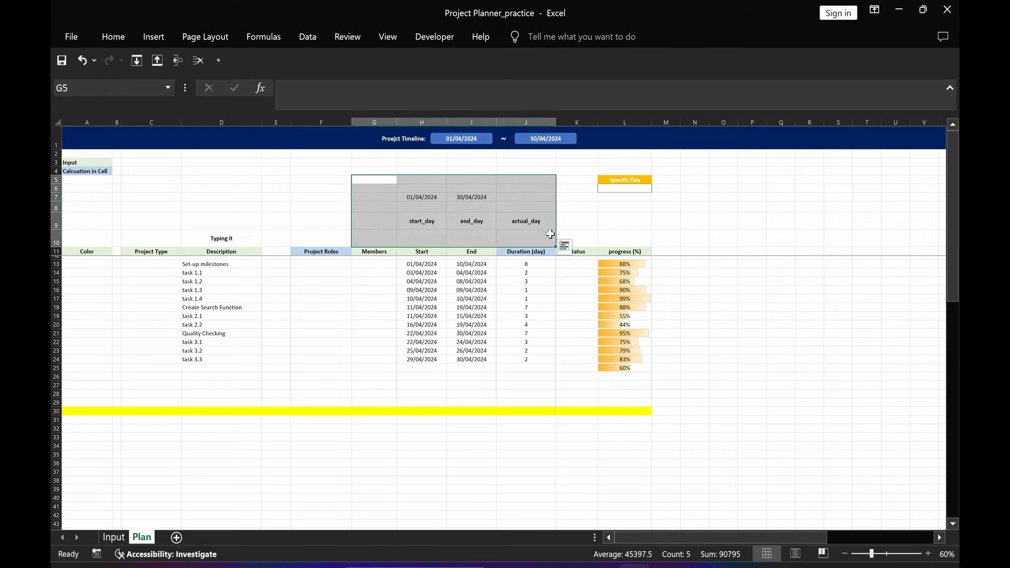
key(Delete)
click(468, 197)
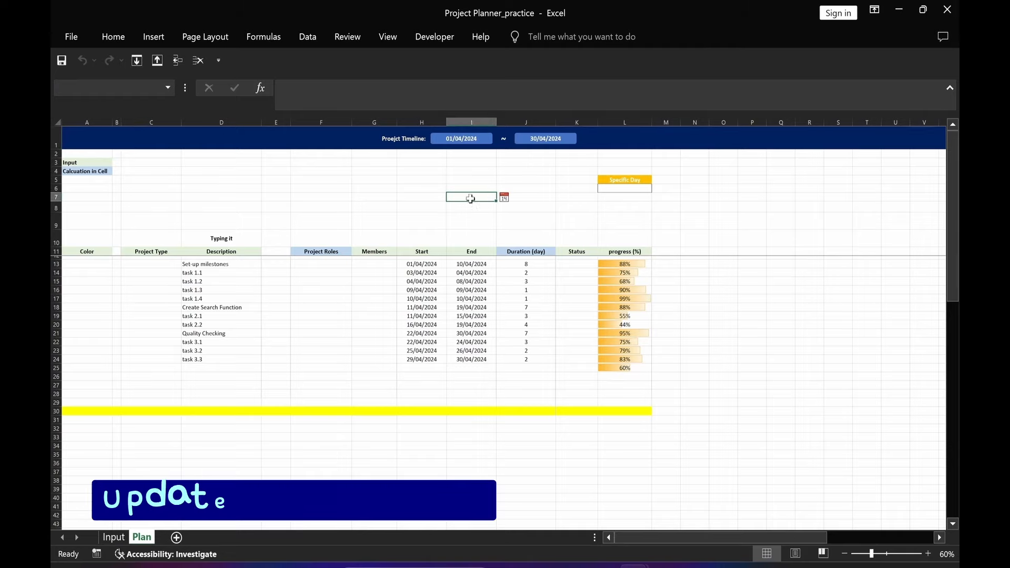
Enter the title formula =project_name & " project" in cell C1 of the Plan sheet, referencing the Input sheet's Project Name cell
click(149, 141)
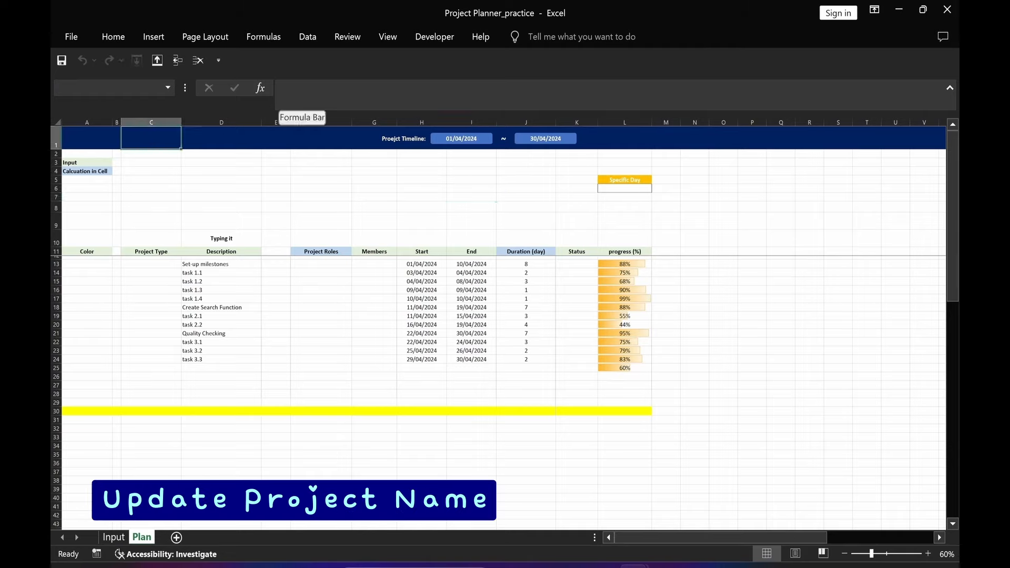
text(=)
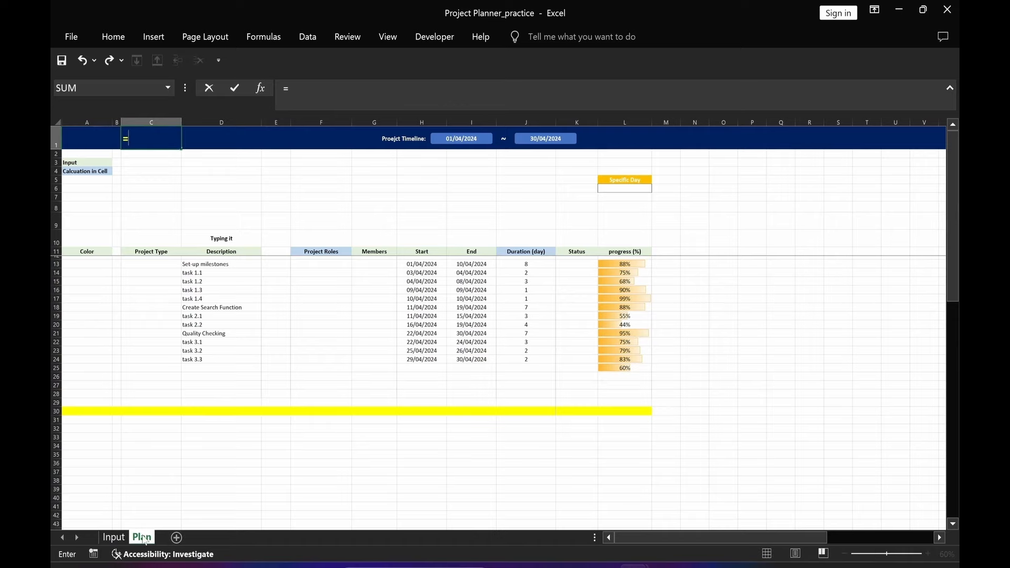
click(113, 538)
click(160, 175)
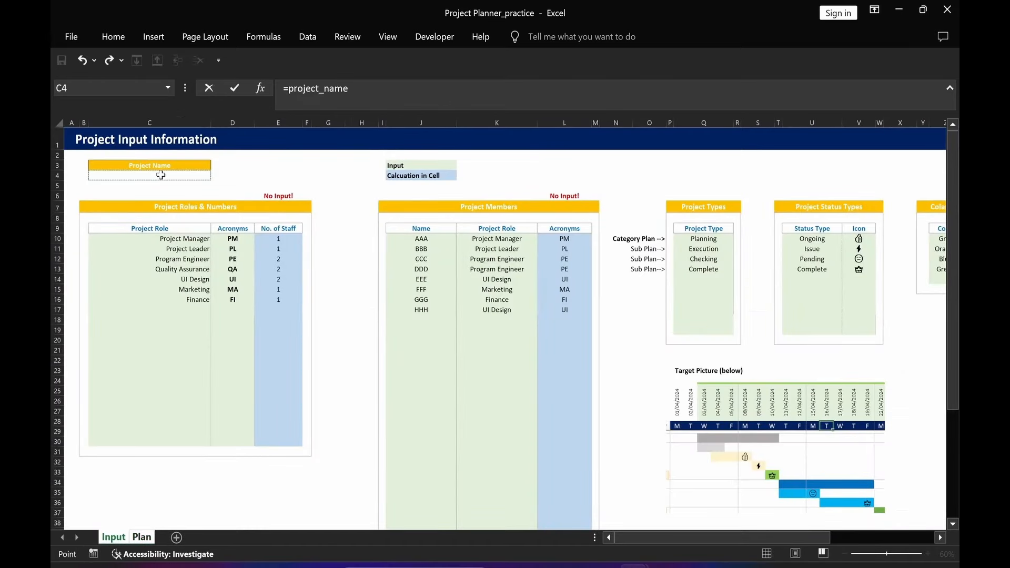
text(& " project)
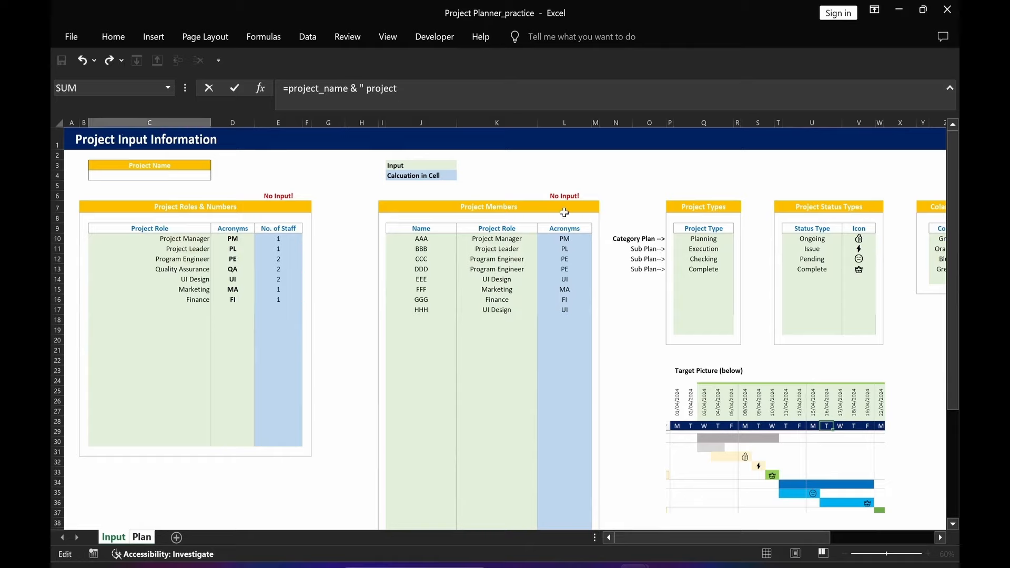
text(")
key(Return)
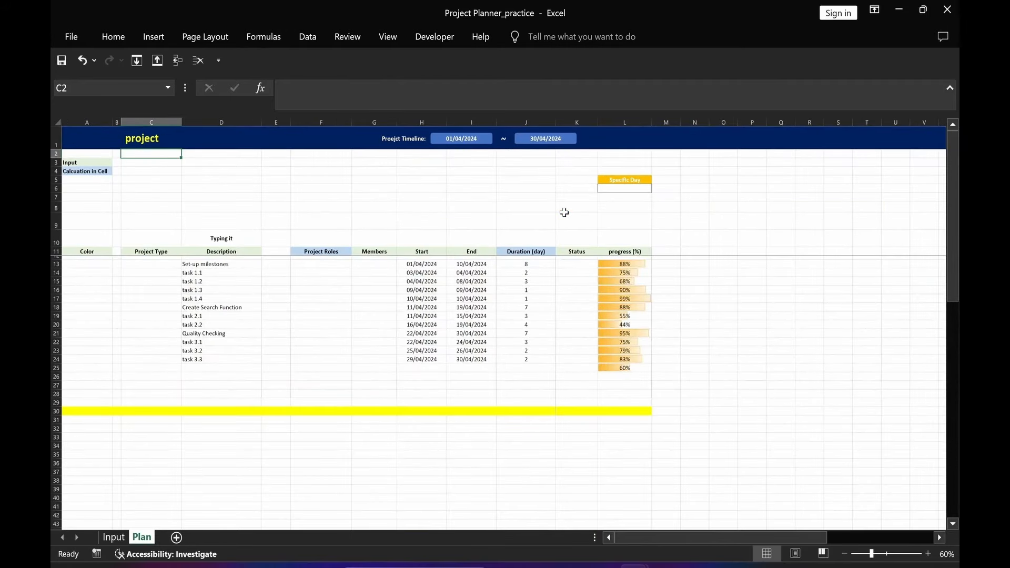
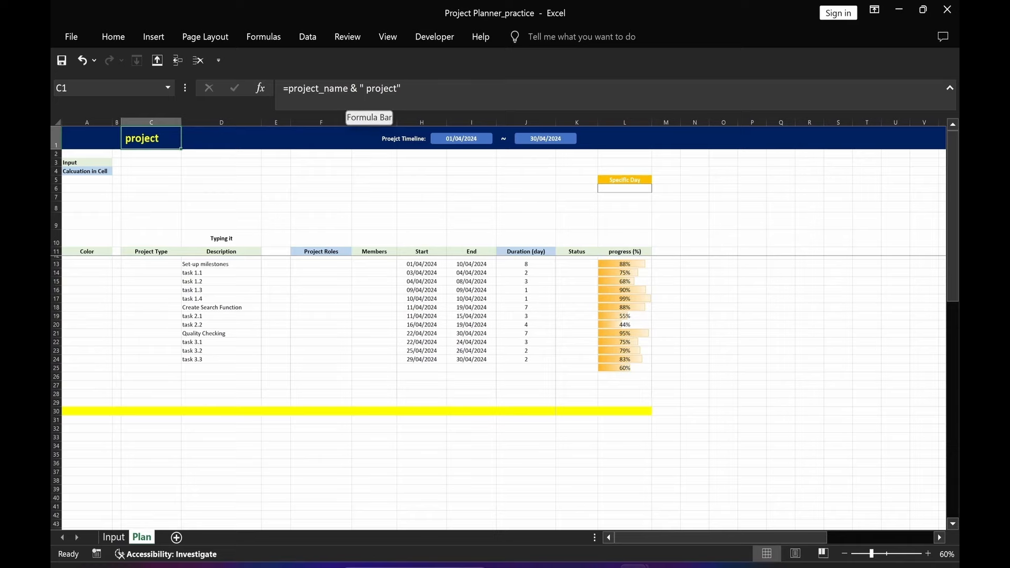
Enter Inventory Management as the Project Name in cell C4 of the Input sheet, and return to the Plan sheet
click(225, 182)
click(115, 540)
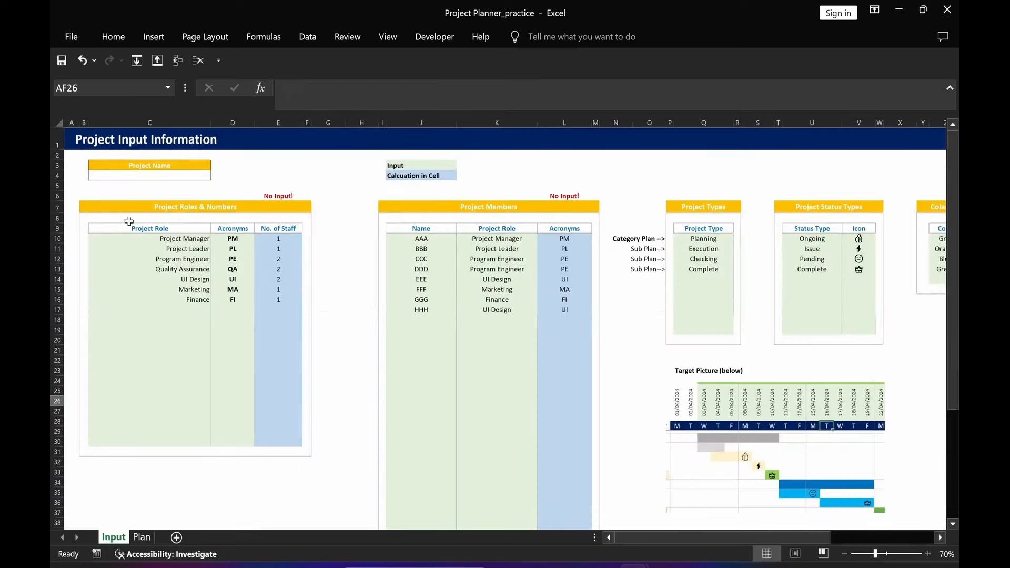
double_click(135, 175)
text(Inventory Management)
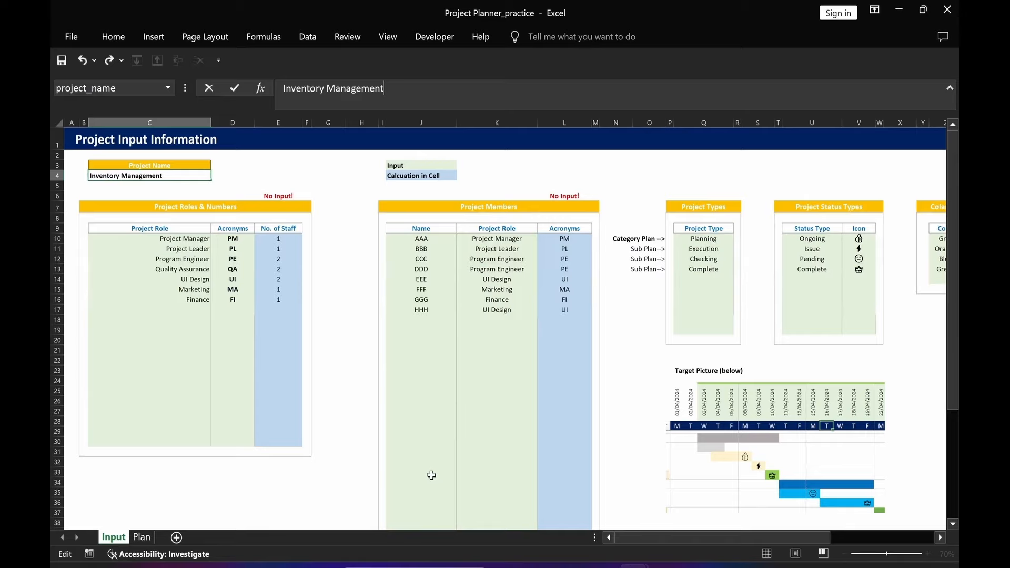
key(Return)
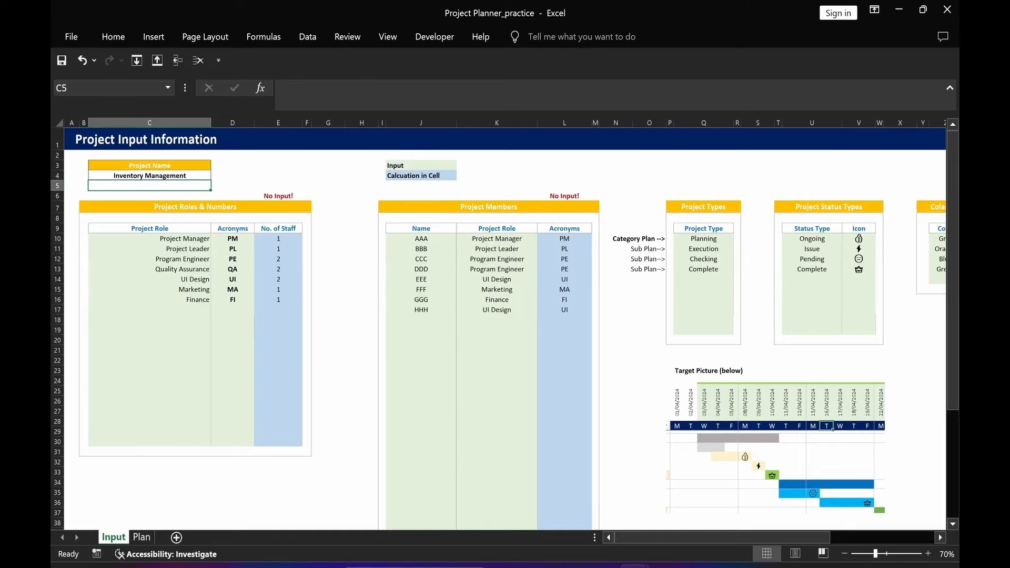
click(142, 538)
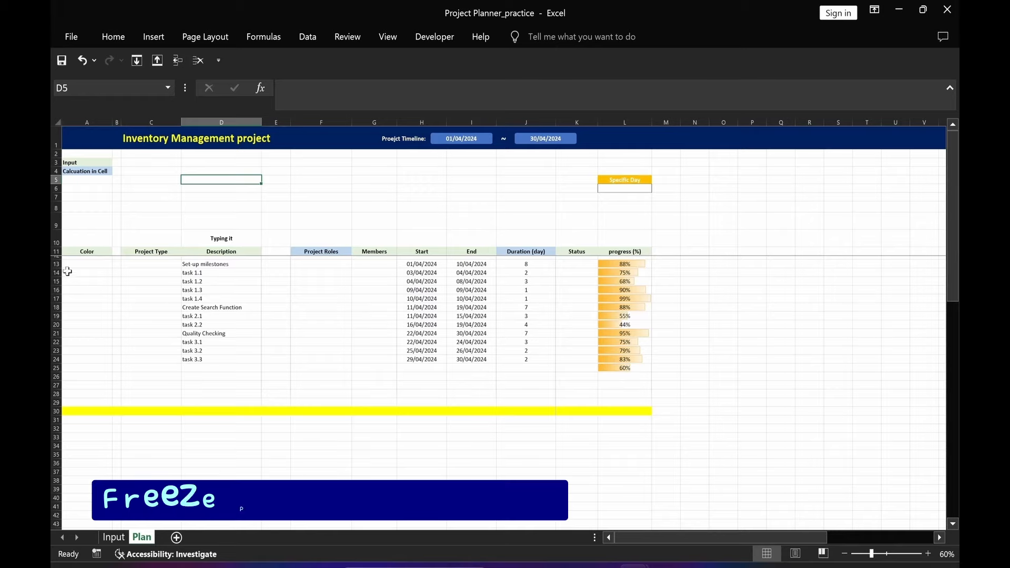
Freeze the Plan sheet's panes at row 12 so the title and header rows above stay fixed, and check by scrolling
click(54, 258)
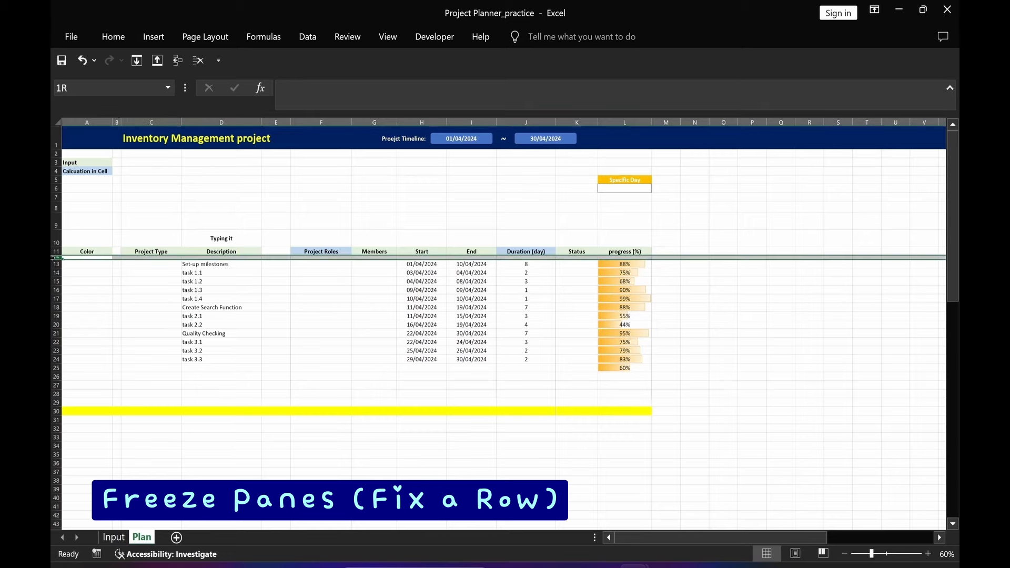
click(387, 37)
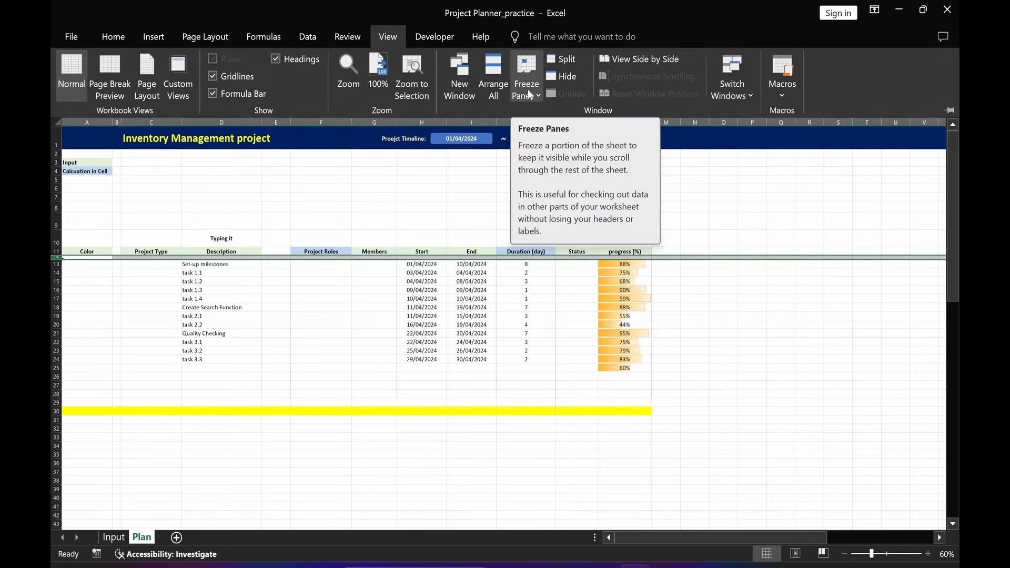
click(530, 97)
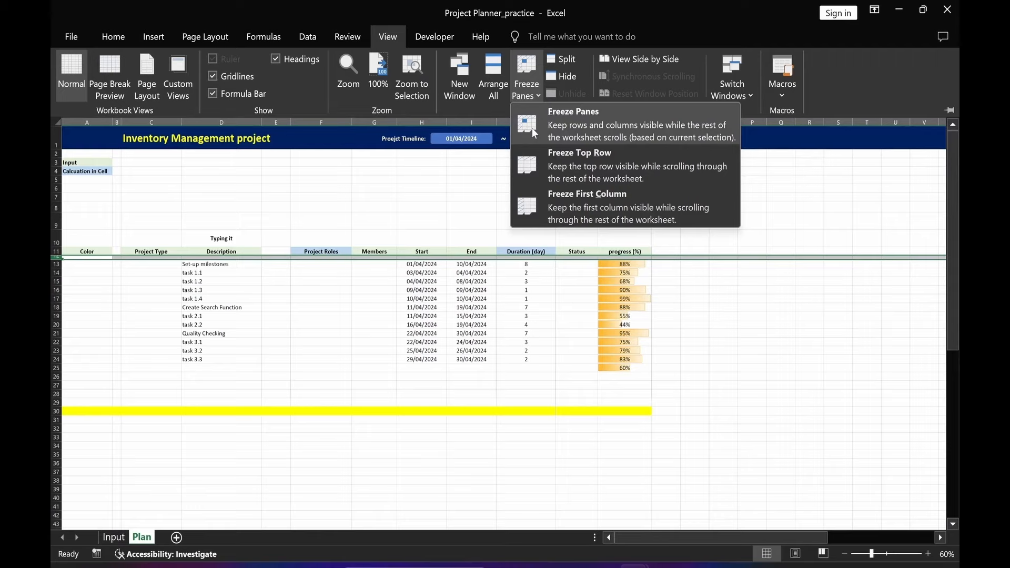
click(532, 129)
click(314, 206)
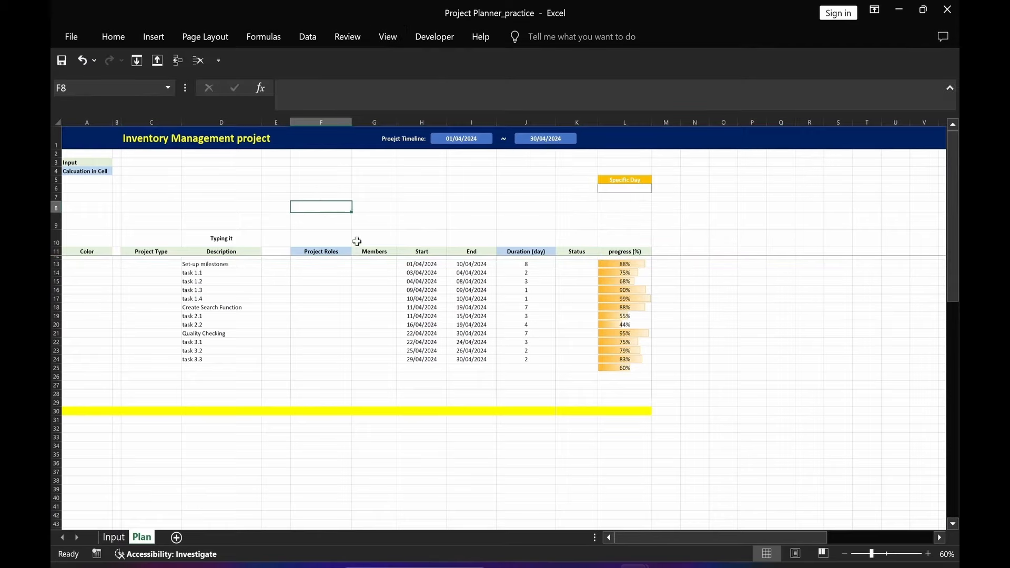
scroll(344, 209, down, 4)
scroll(346, 212, up, 4)
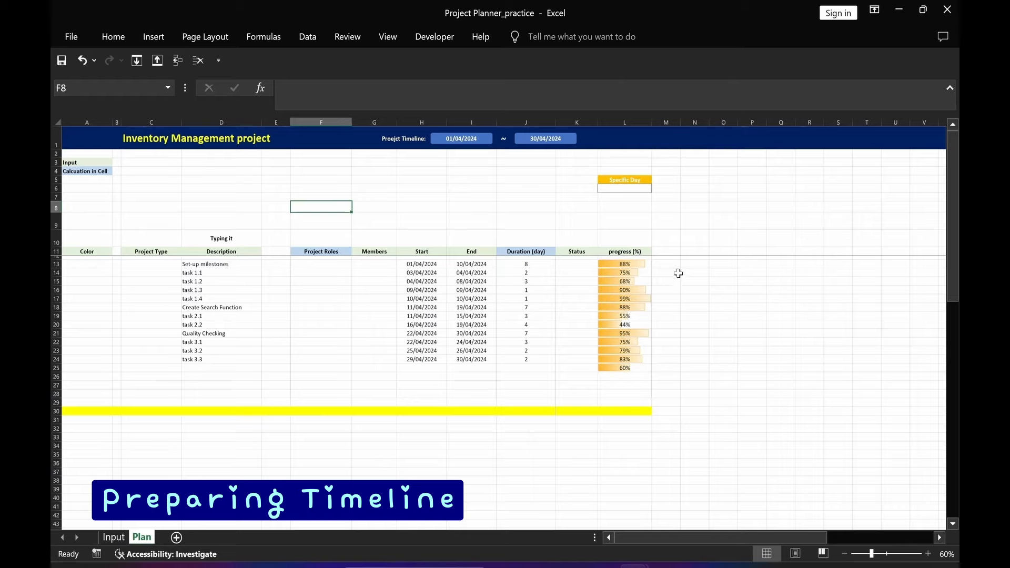
Merge cells M9:M10 for the timeline header and fill the merged format across through column R
drag(665, 225, 684, 250)
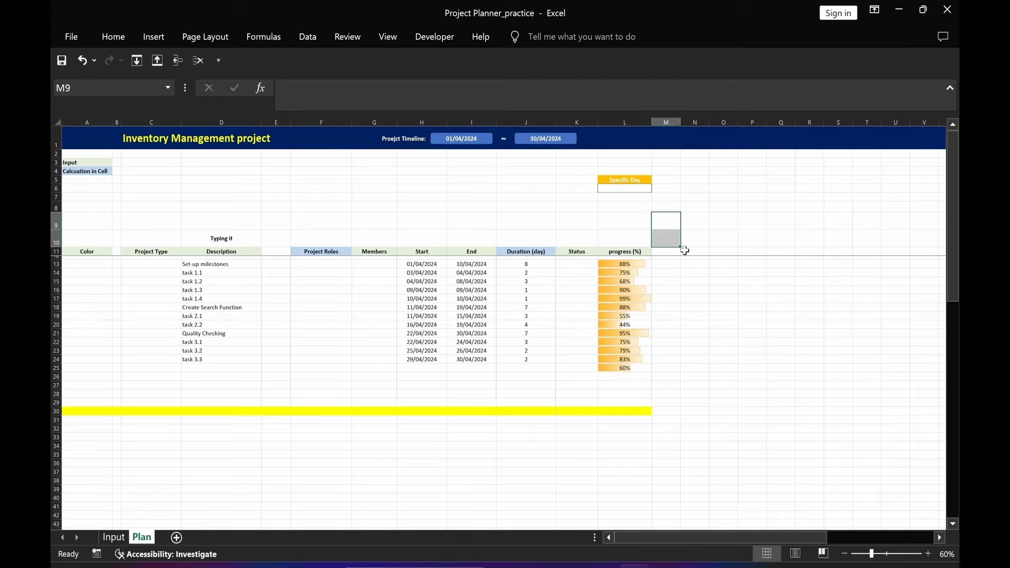
click(113, 36)
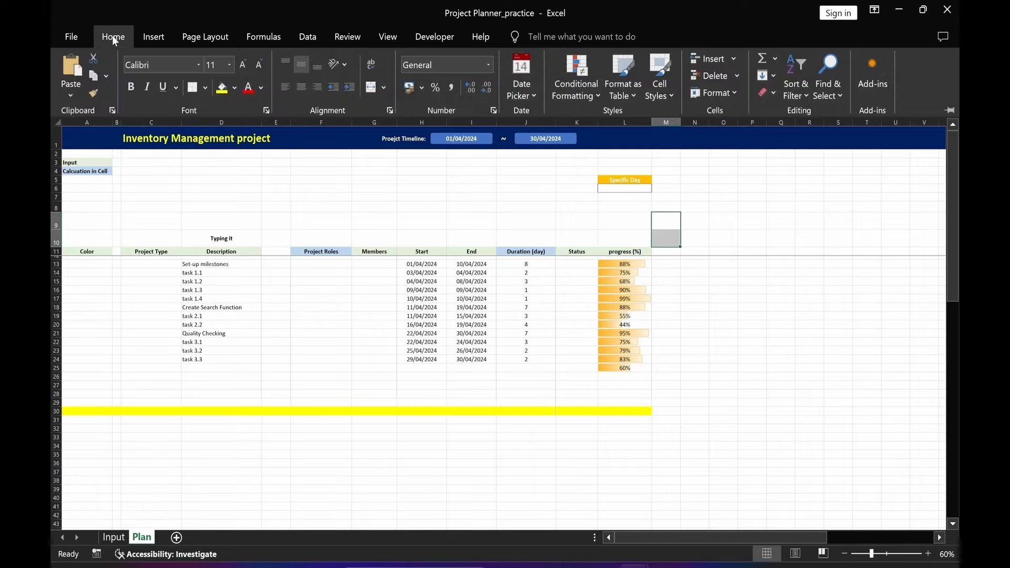
click(371, 90)
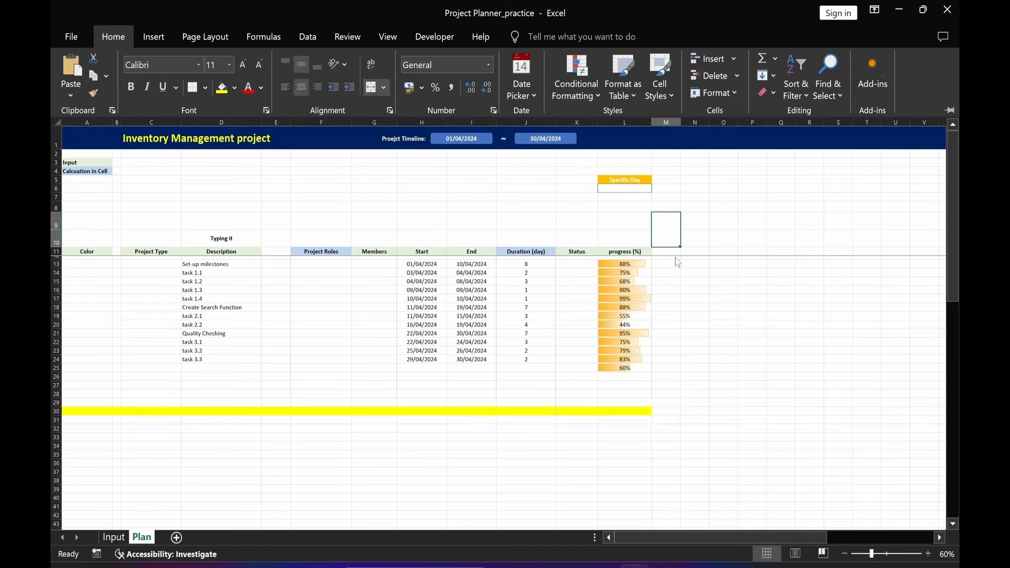
click(668, 237)
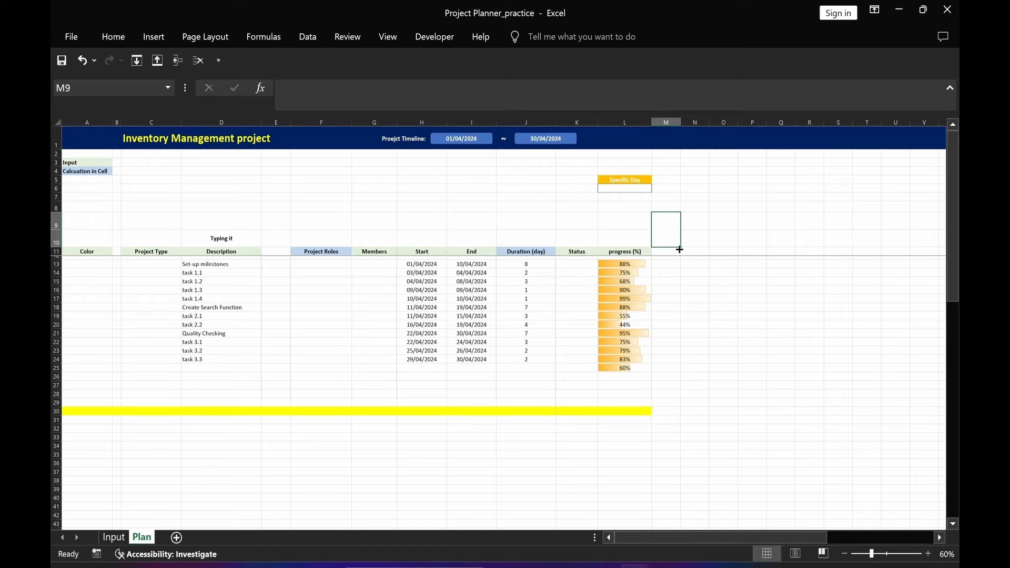
drag(680, 248, 824, 245)
click(781, 342)
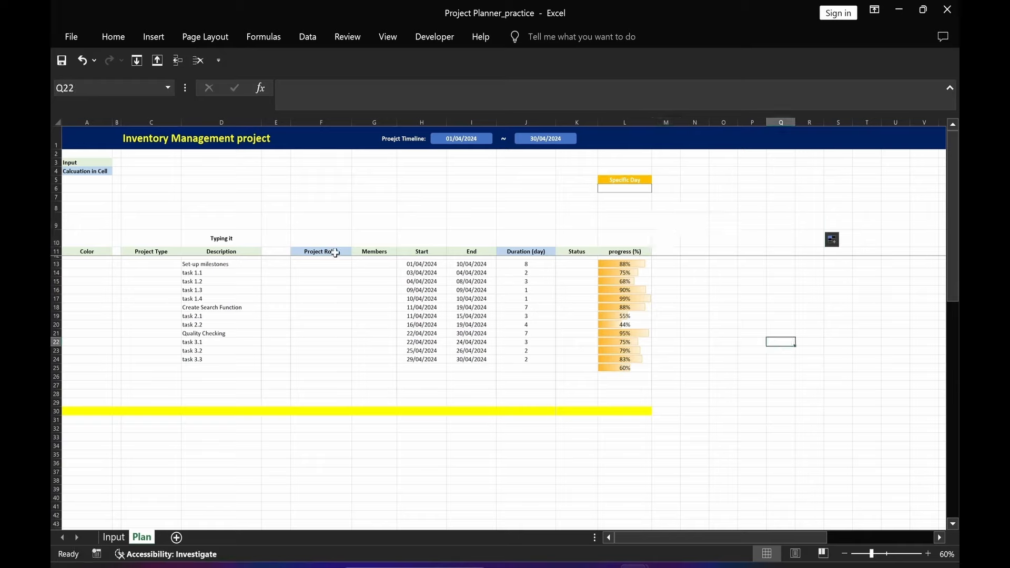
Hide the Plan sheet's gridlines and narrow the blank column E between Description and Project Roles
click(391, 43)
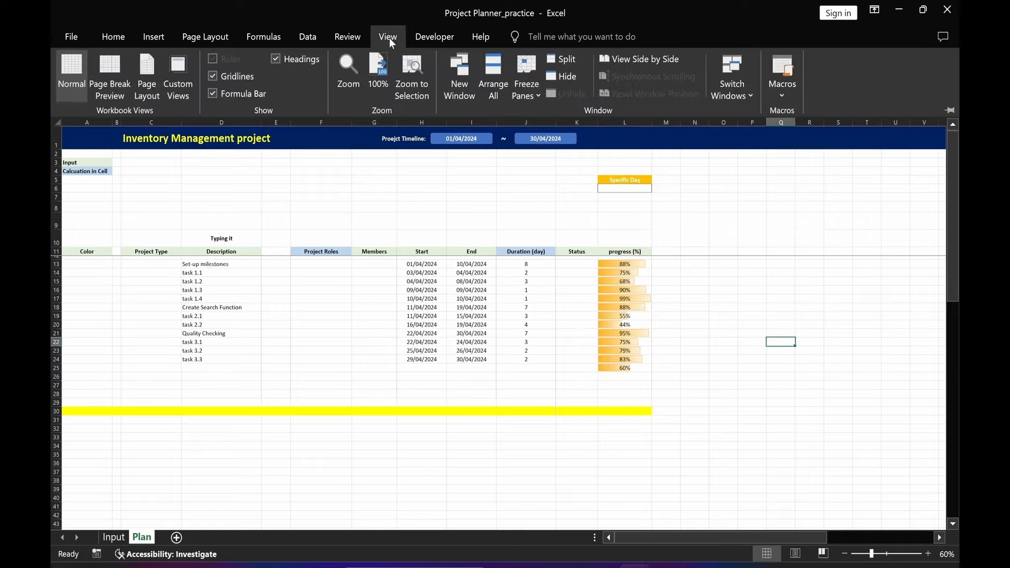
click(211, 76)
click(276, 197)
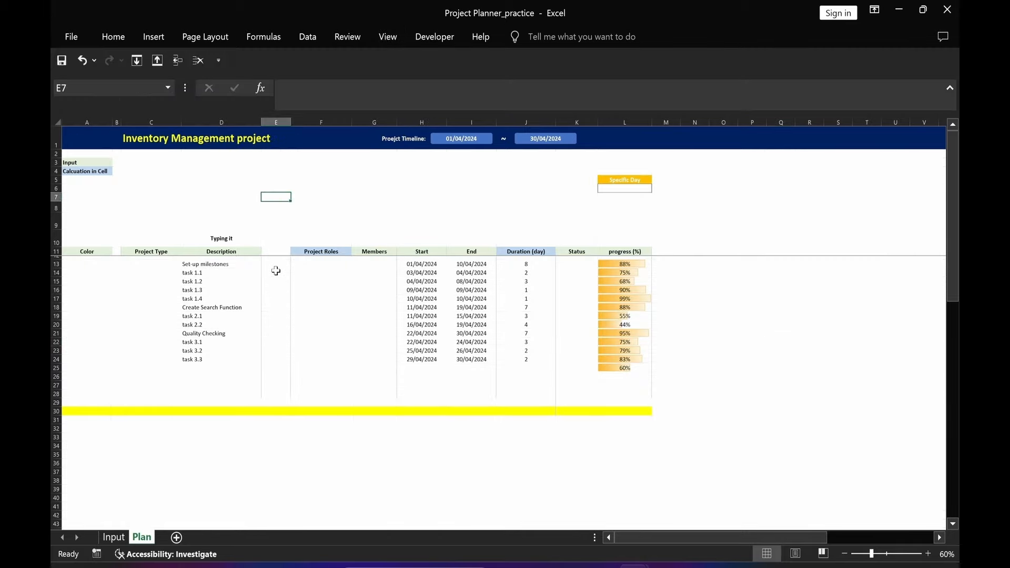
click(272, 266)
drag(290, 122, 268, 123)
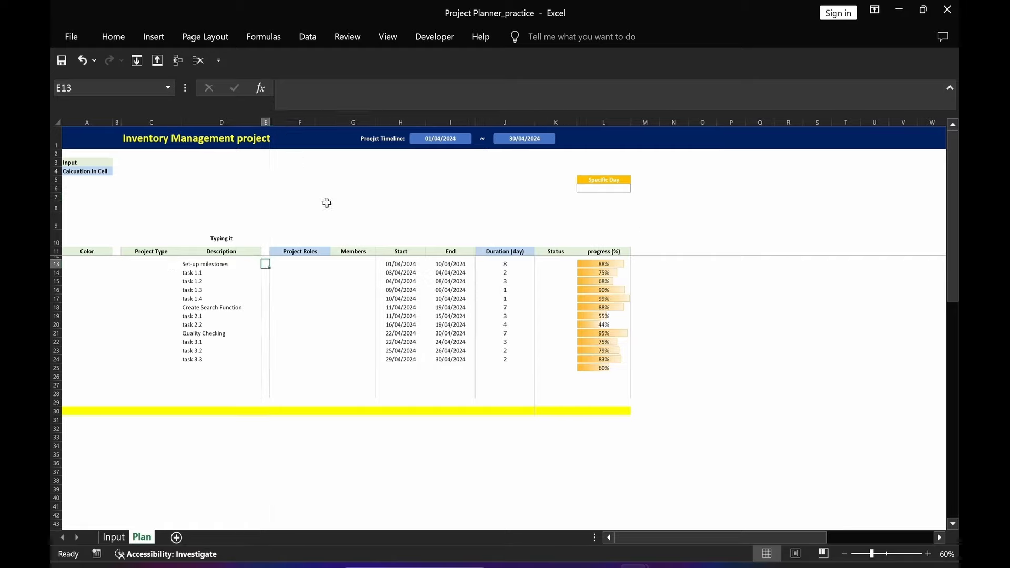
Link the first timeline header cell, M9, to the first task's start date with =H13
click(315, 220)
click(645, 236)
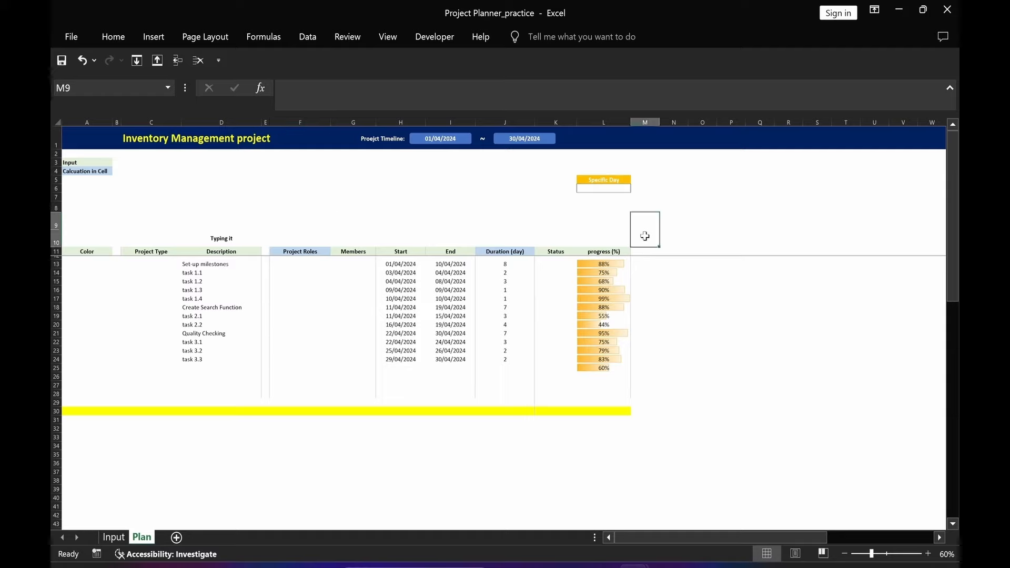
text(=)
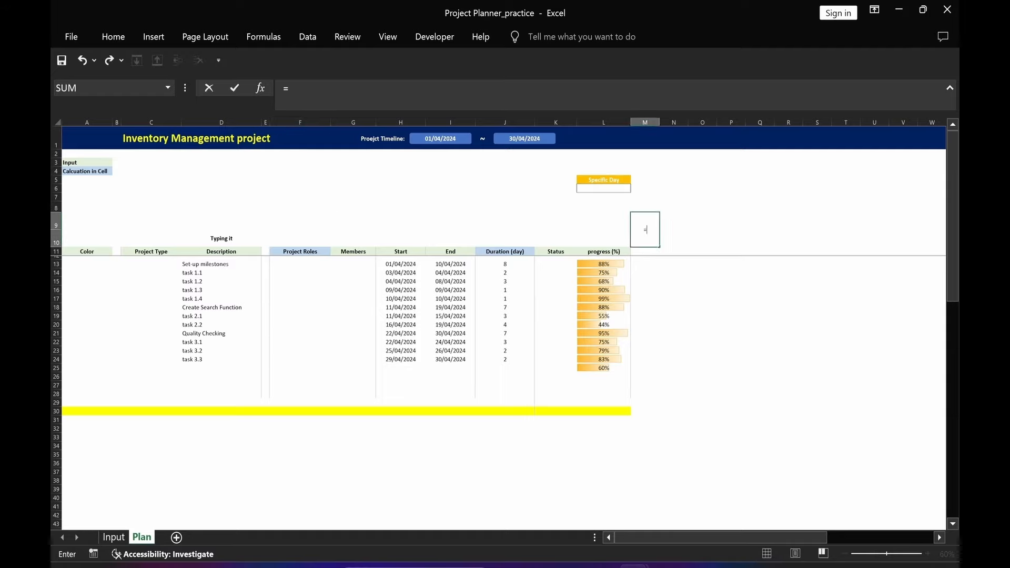
click(395, 265)
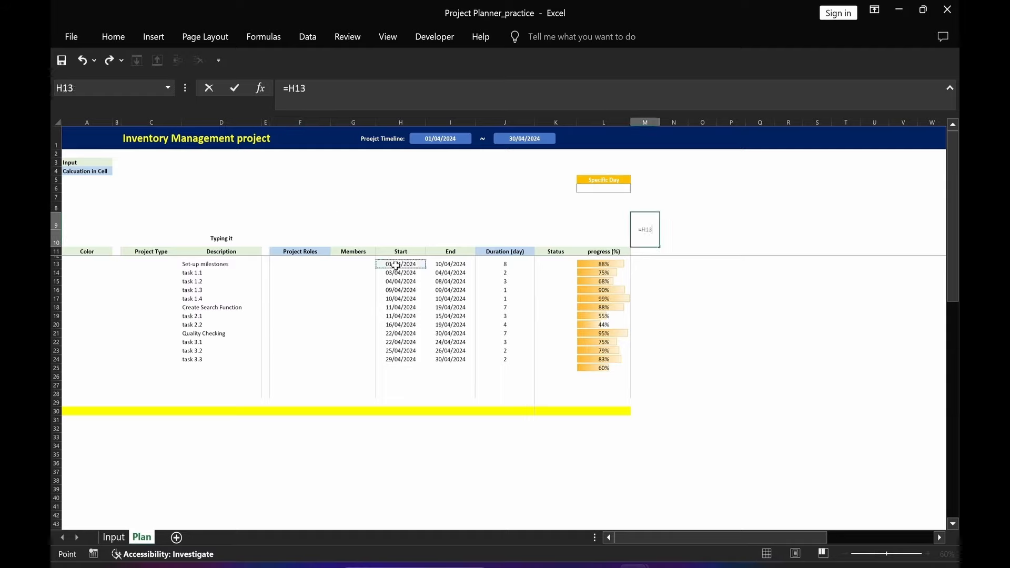
key(Return)
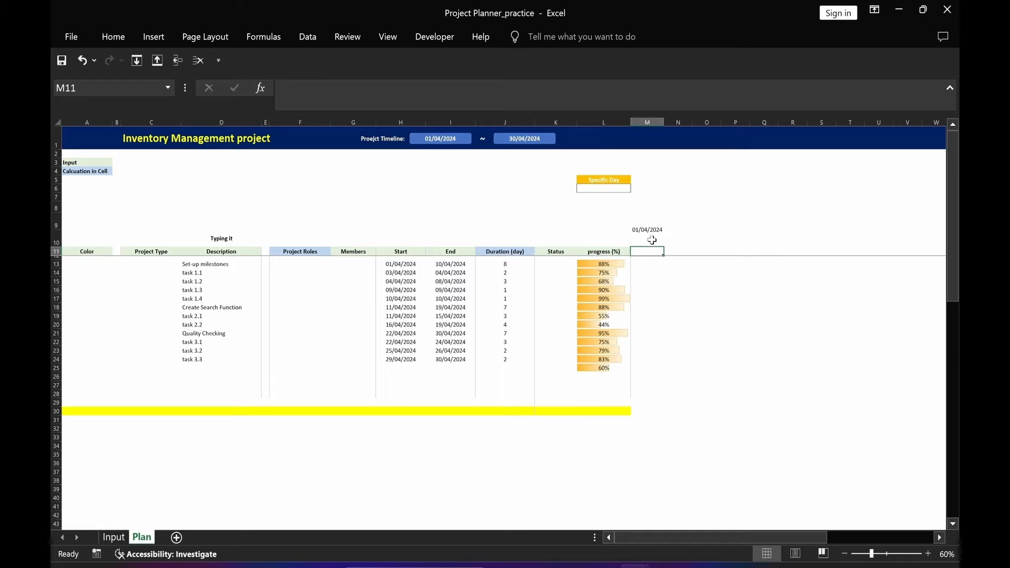
Rotate the date text in M9 upward and check the cell's formula
click(648, 233)
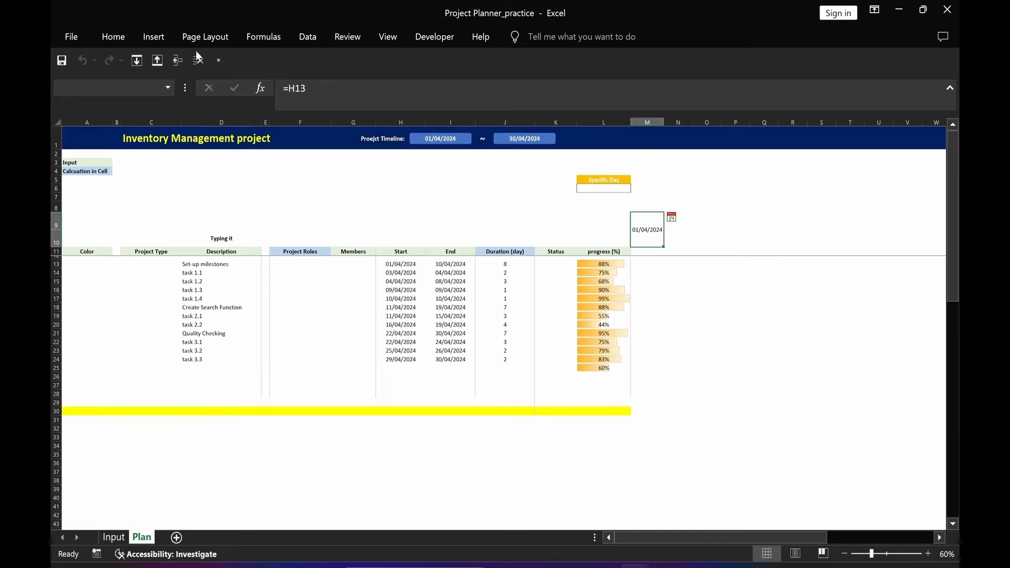
click(120, 39)
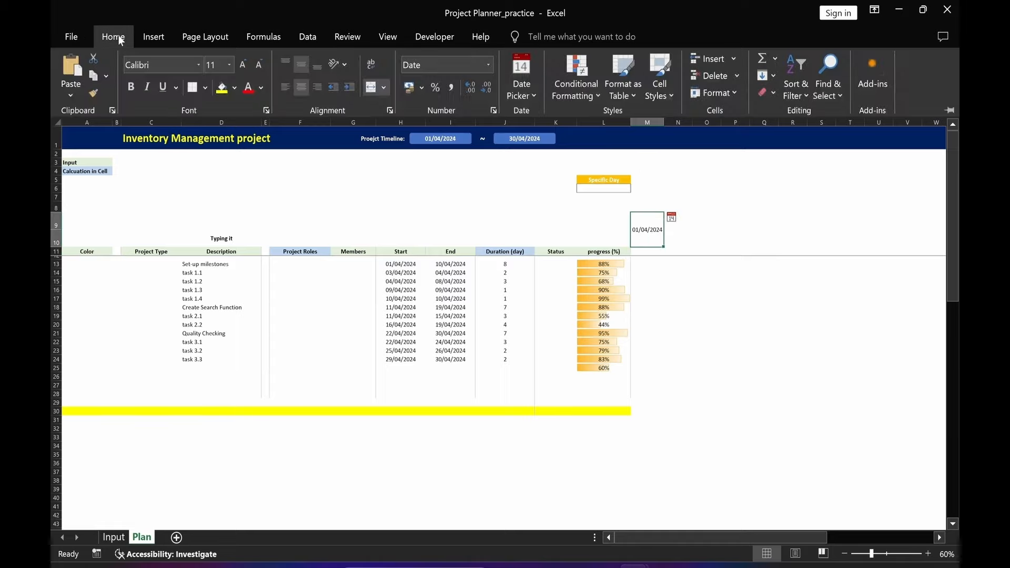
click(344, 65)
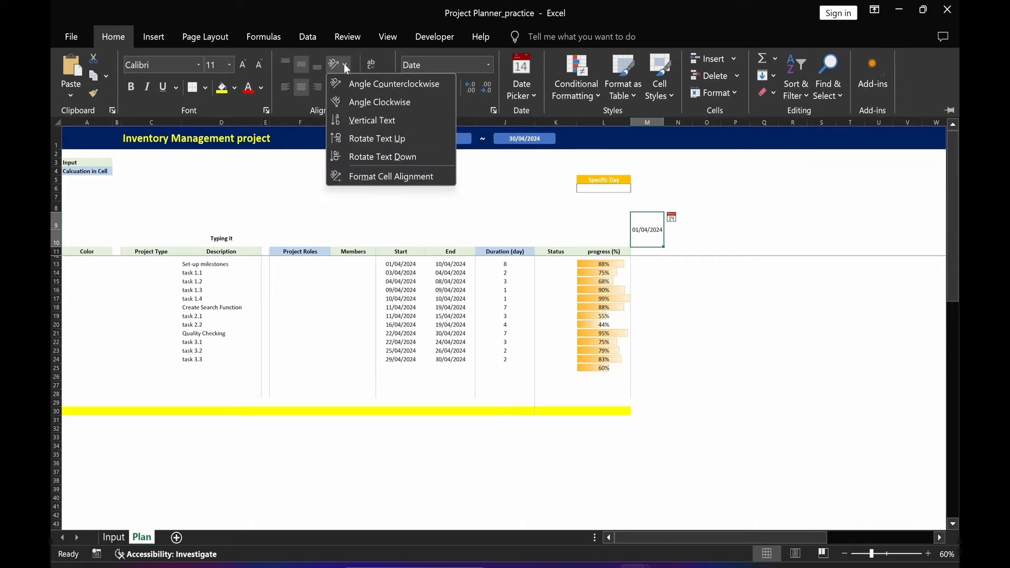
click(361, 141)
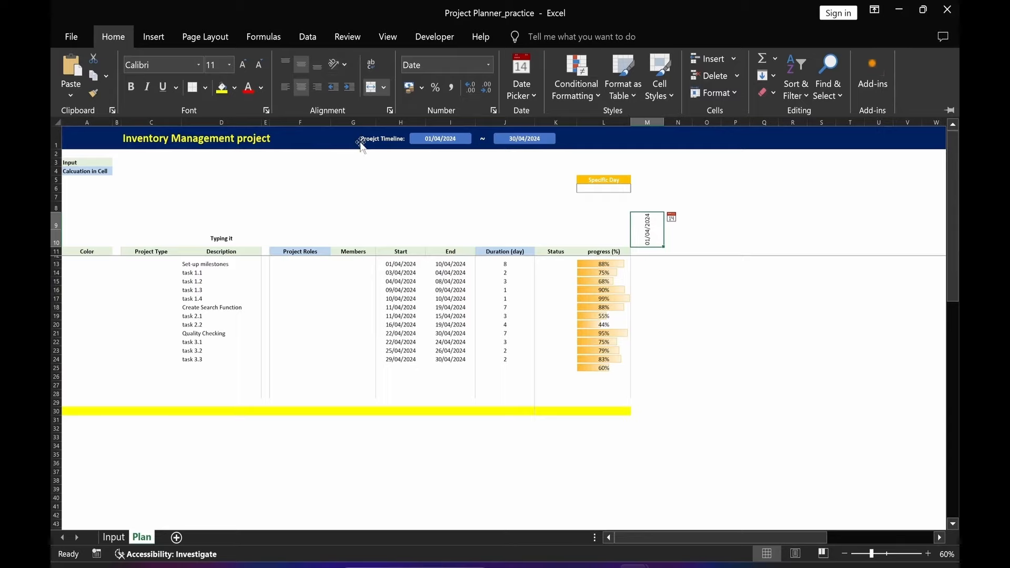
click(648, 223)
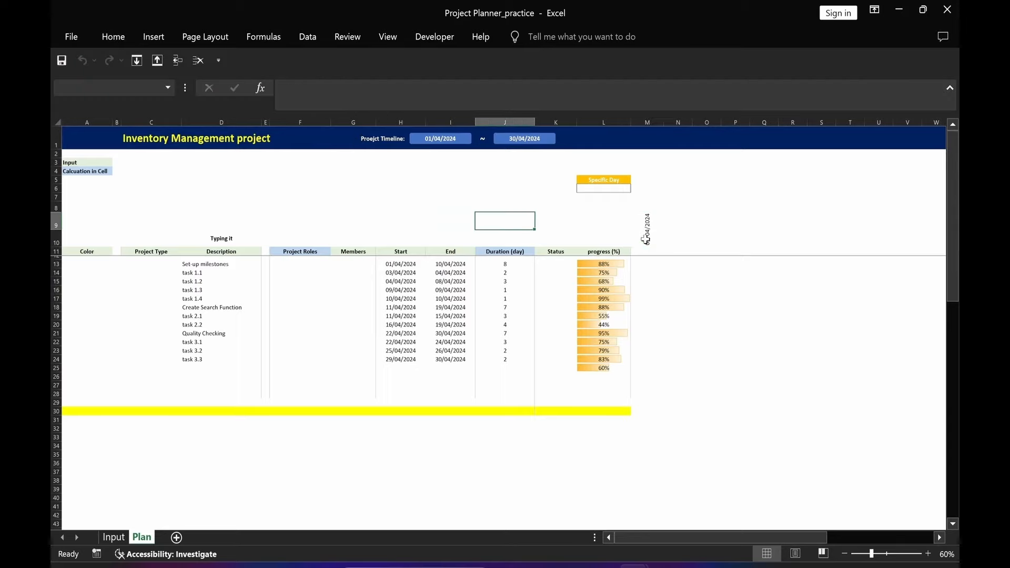
click(646, 235)
key(F2)
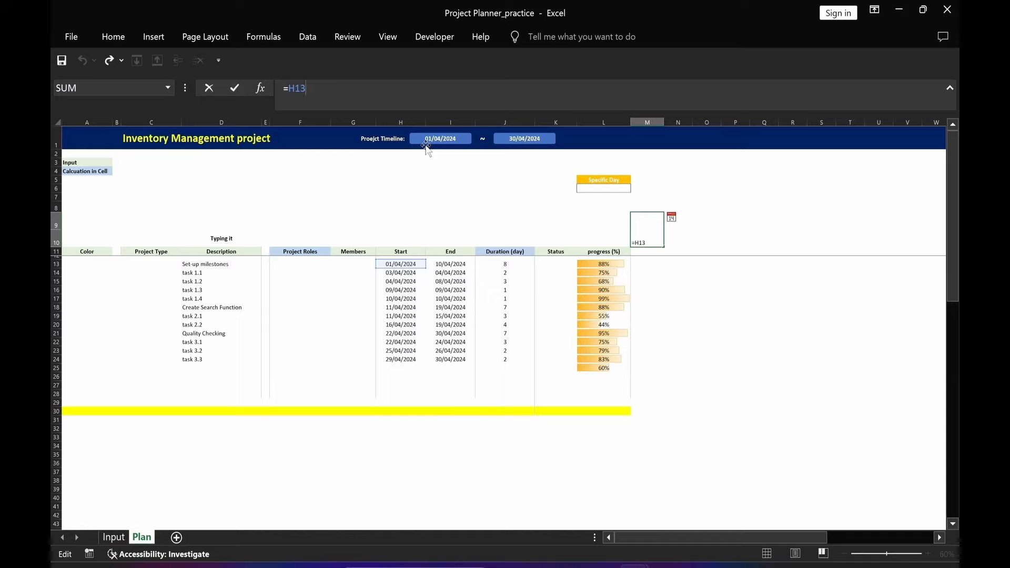
key(Return)
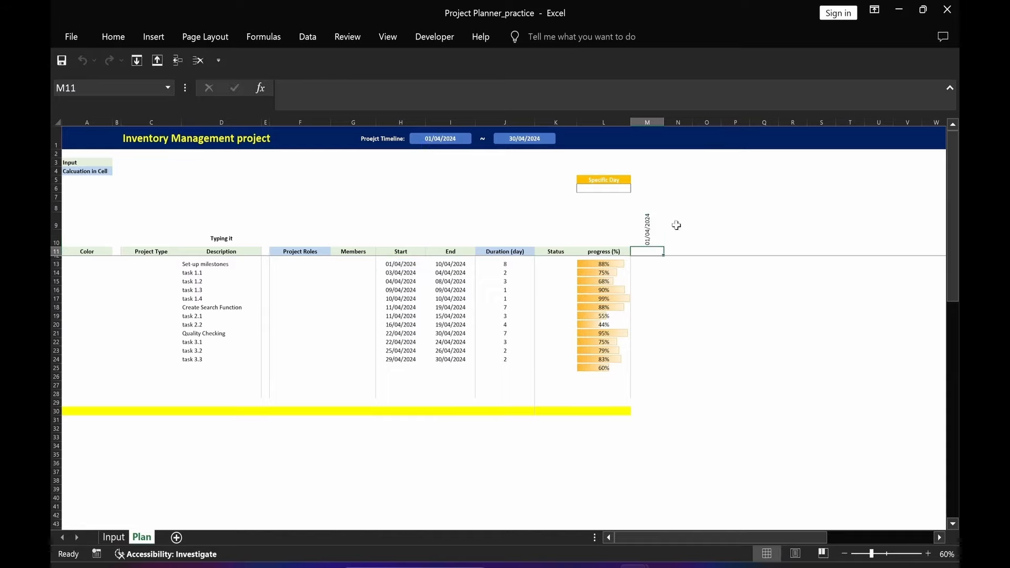
Enter =WORKDAY(M9,1) in N9 to calculate the next working day of the timeline
click(677, 229)
text(=)
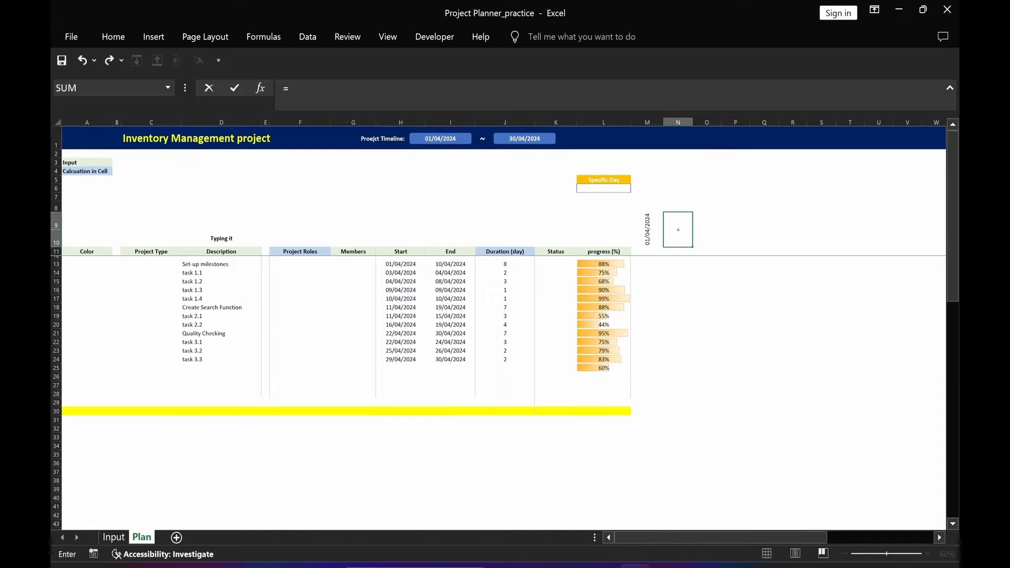
text(wo)
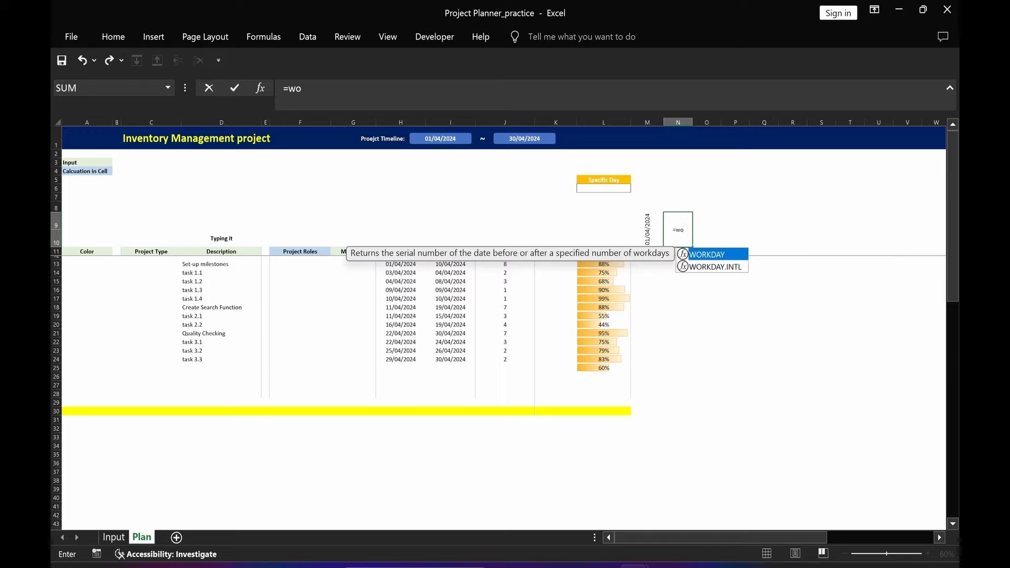
key(Tab)
key(Left)
key(Up)
key(Up)
key(Up)
key(Down)
key(Down)
key(Down)
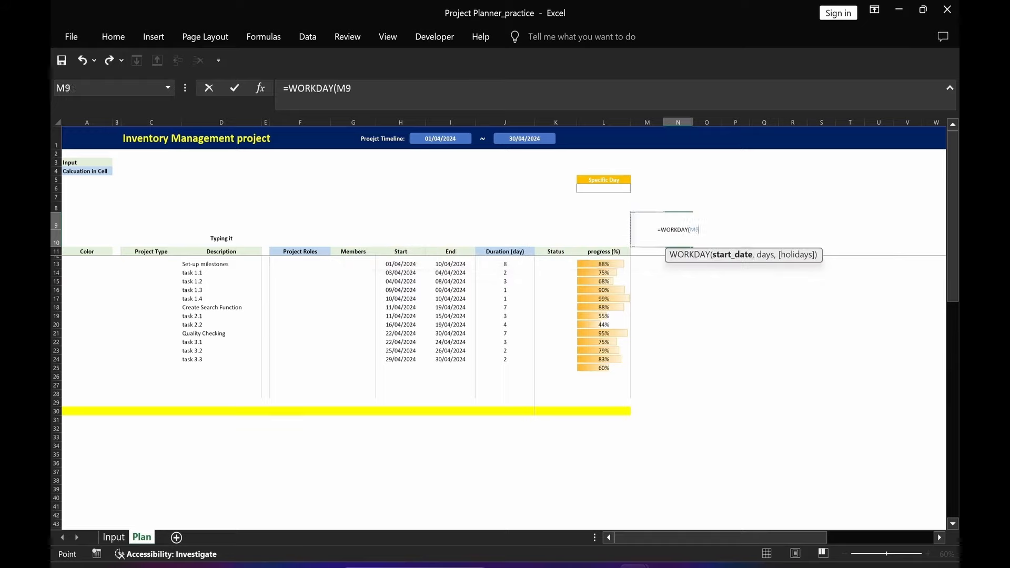
text(,)
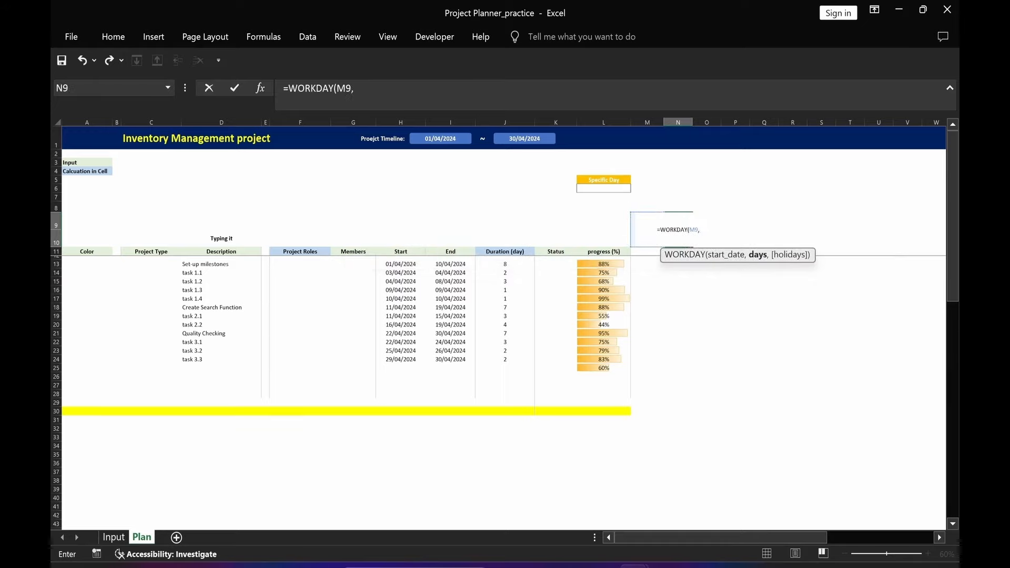
text(1))
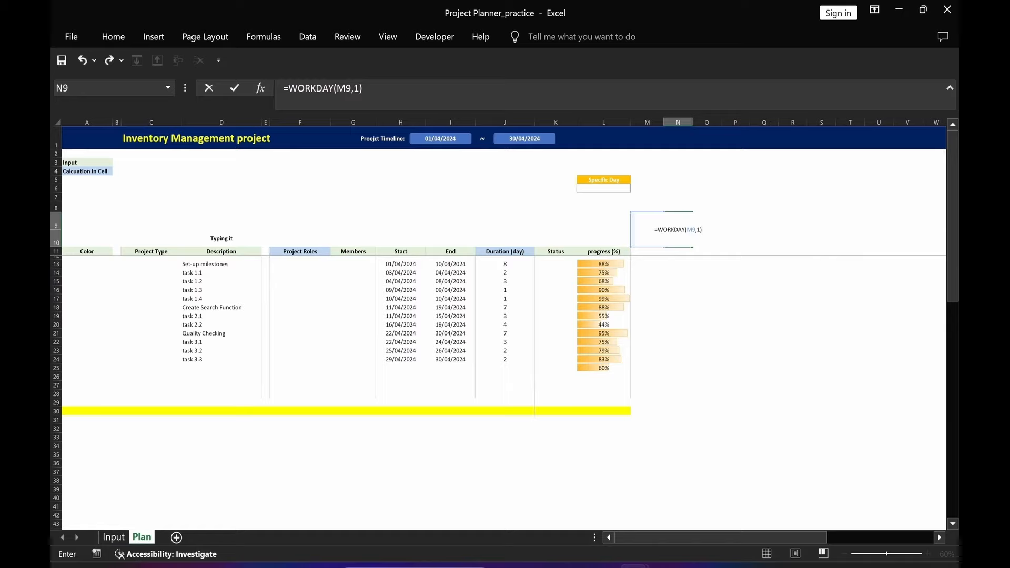
key(ctrl+Return)
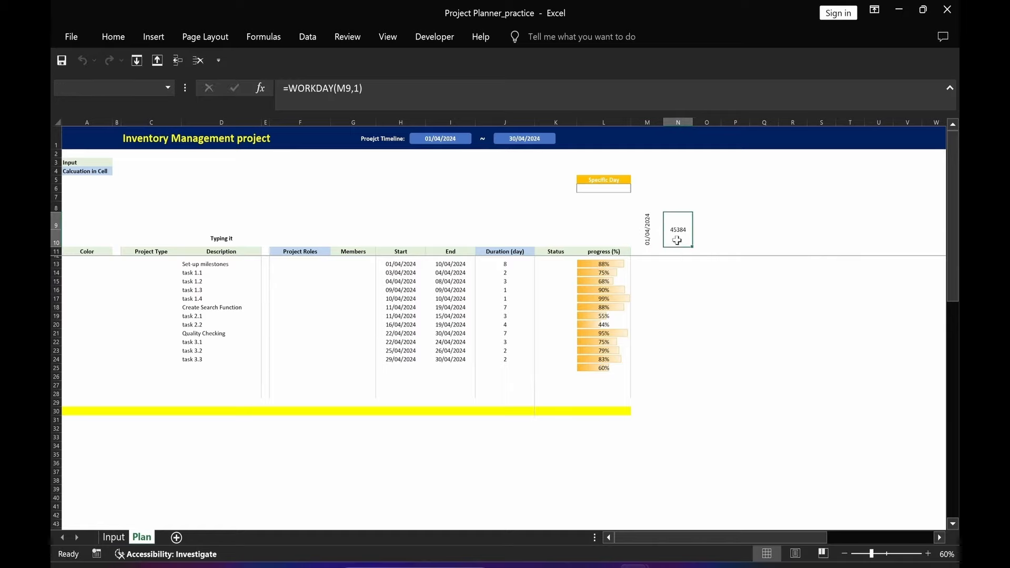
Apply only M9's formatting to N9 with Paste Special Formats, and fill N9 across through column Q
click(647, 245)
key(ctrl+c)
key(Right)
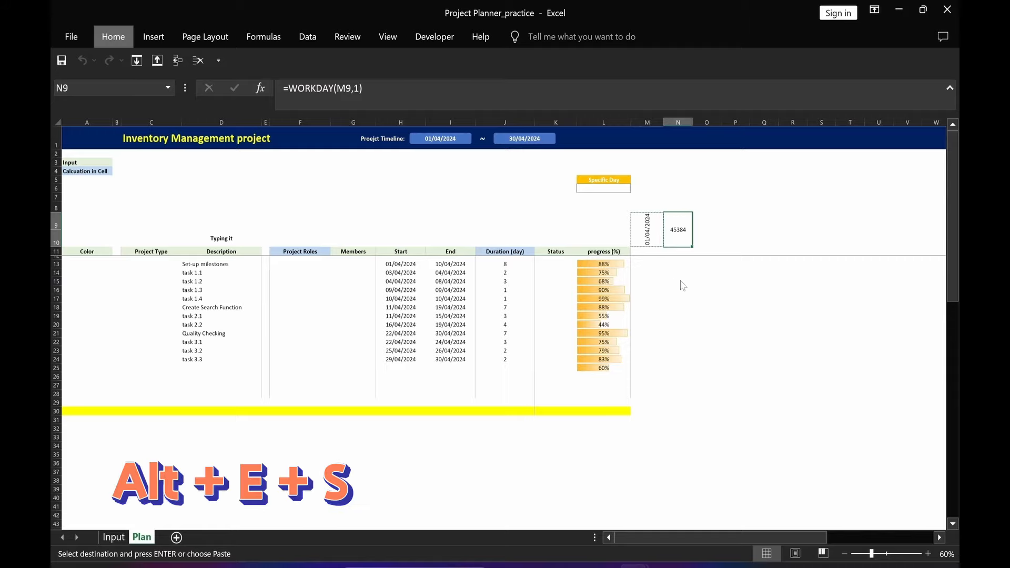
key(alt+e)
key(s)
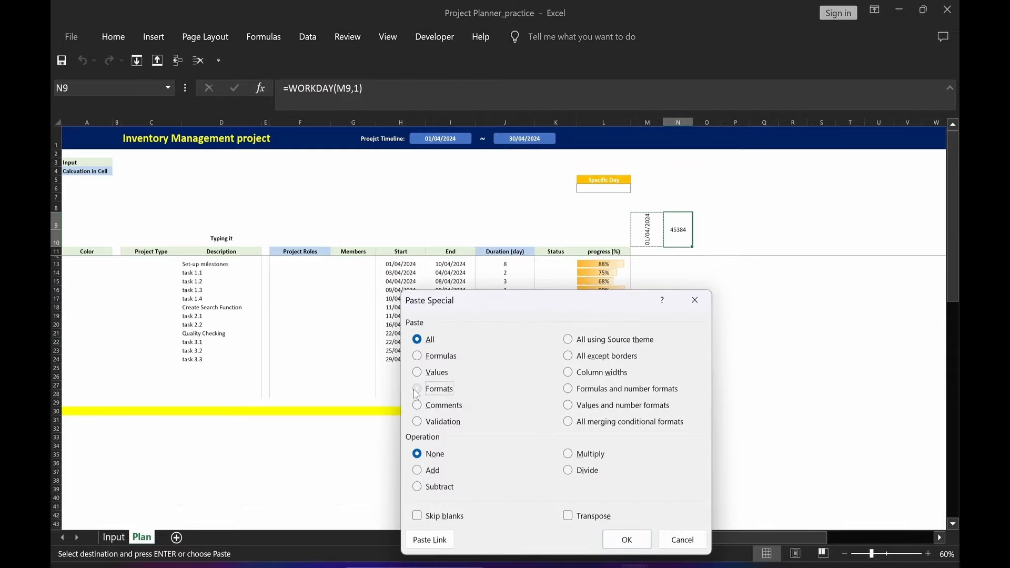
key(t)
click(634, 550)
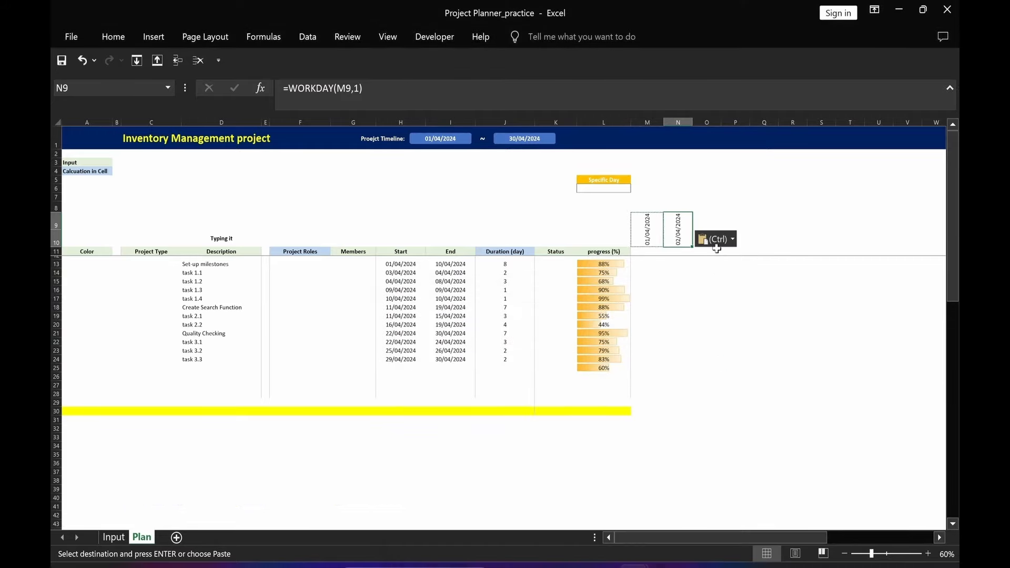
key(Escape)
drag(708, 246, 779, 248)
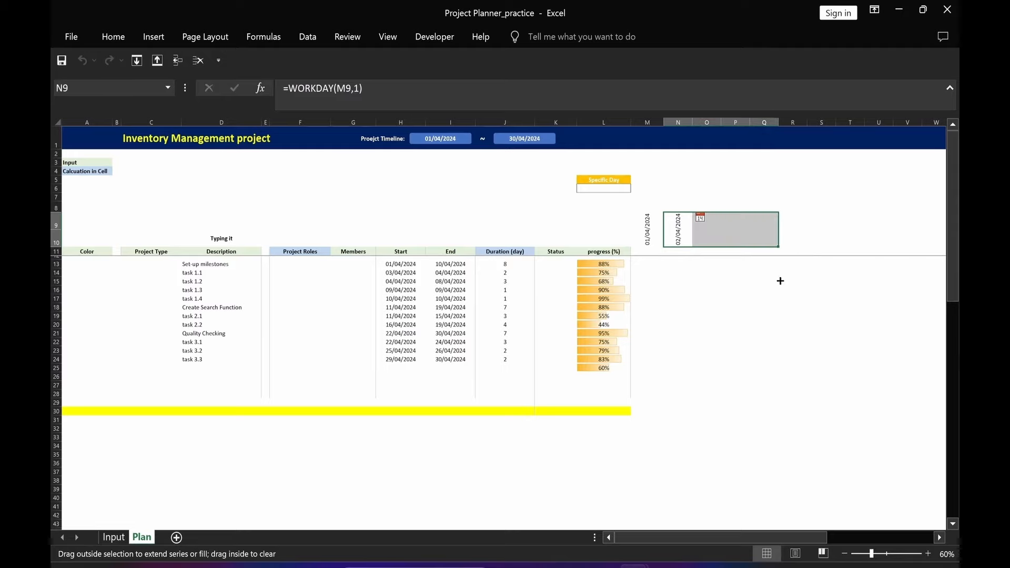
click(760, 230)
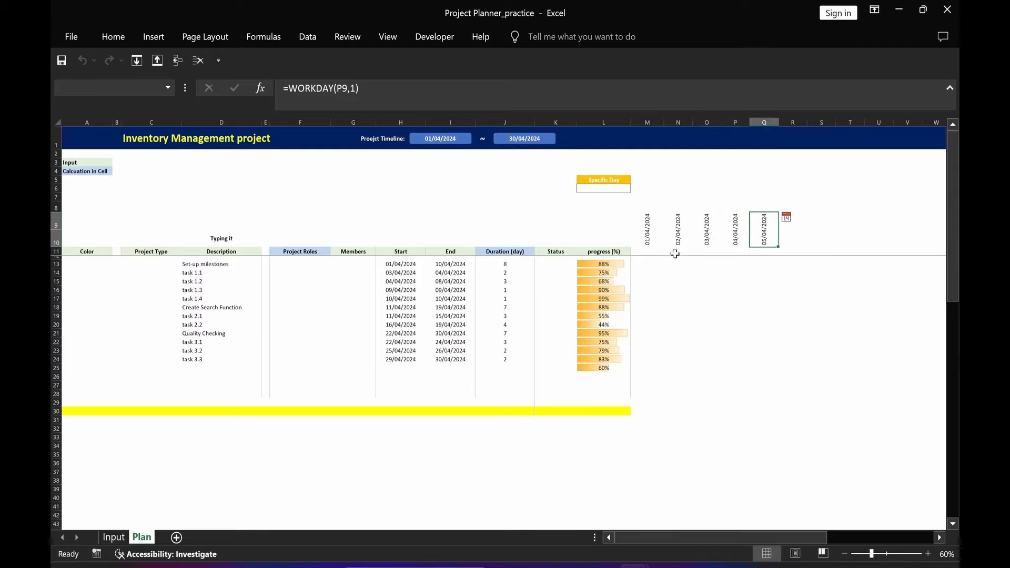
Enter =TEXT(M9,"ddd") in M11 to derive the weekday abbreviation from the date above
click(643, 253)
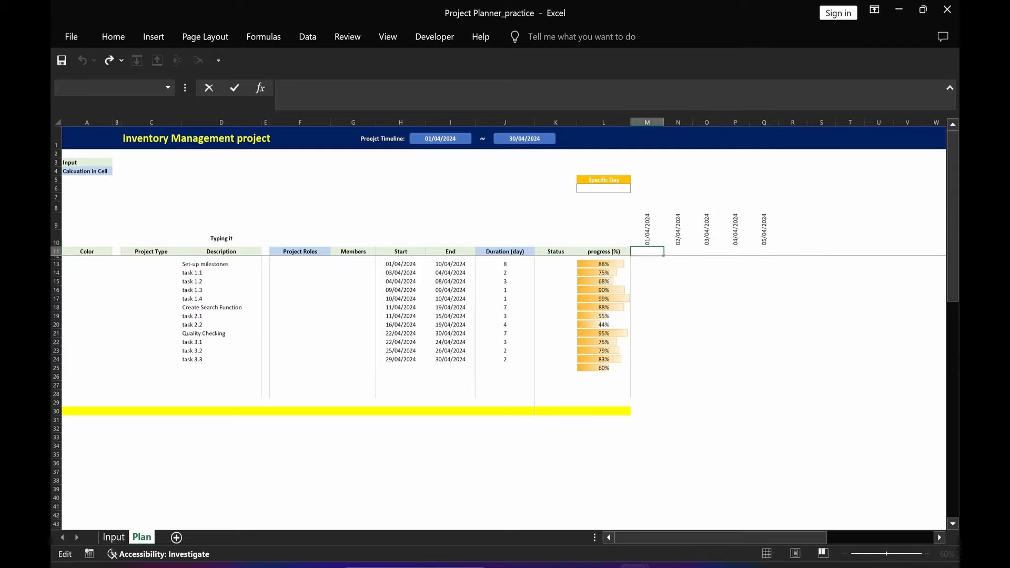
text(=tes)
key(BackSpace)
text(x)
key(Tab)
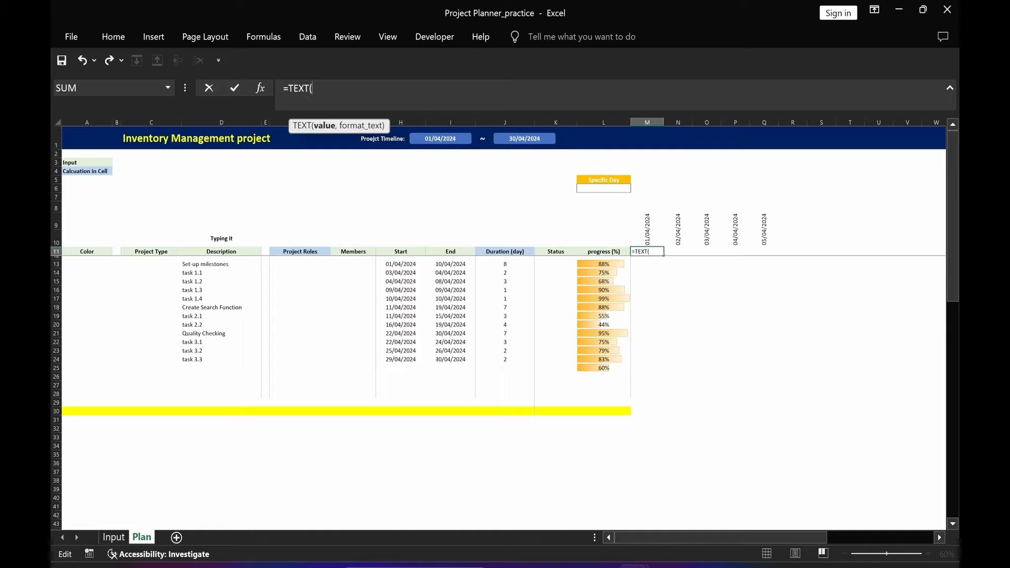
click(645, 230)
text(,)
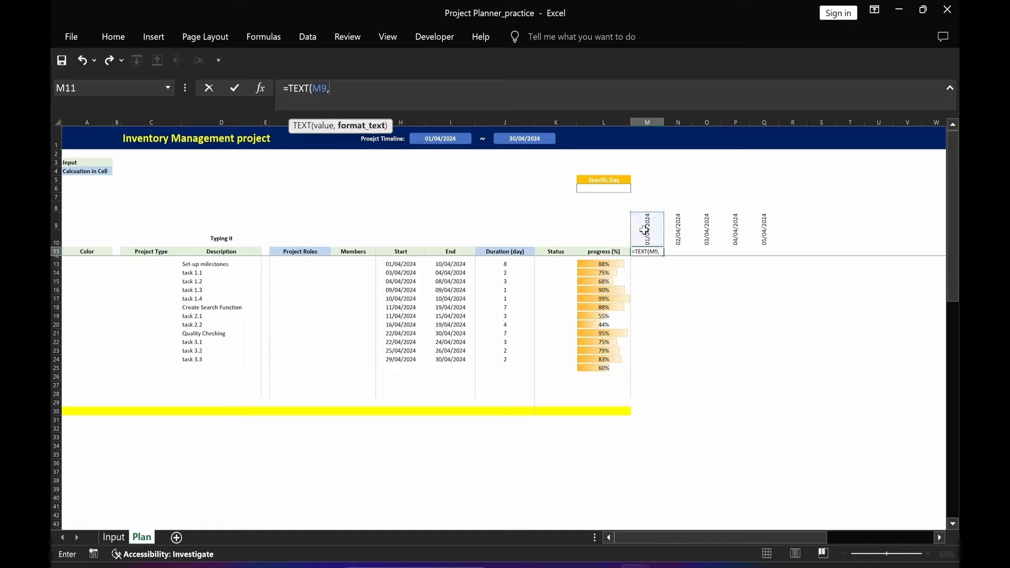
text("ddd"))
key(Return)
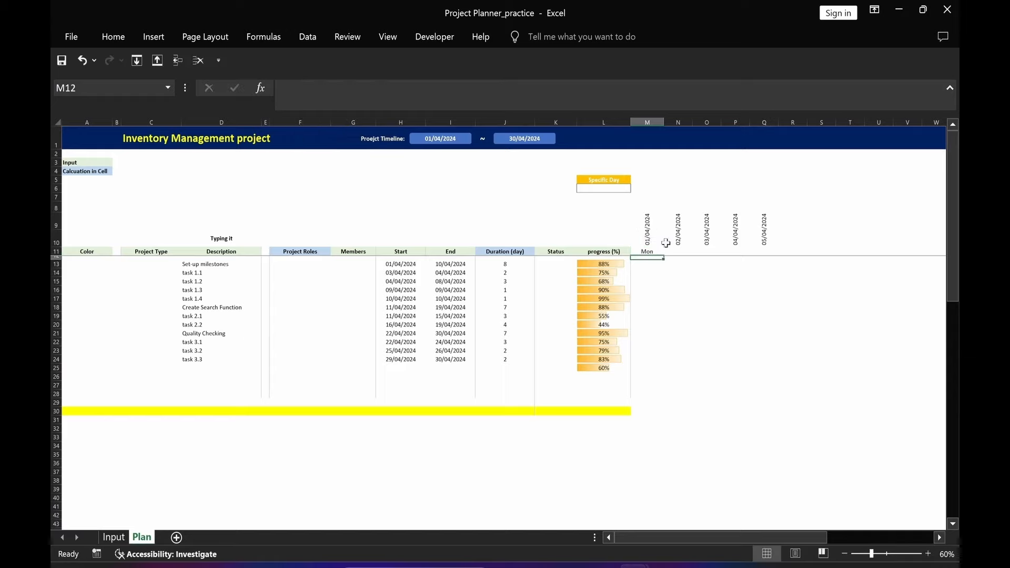
Format the weekday cell M11 with a dark blue fill and white bold text
click(654, 251)
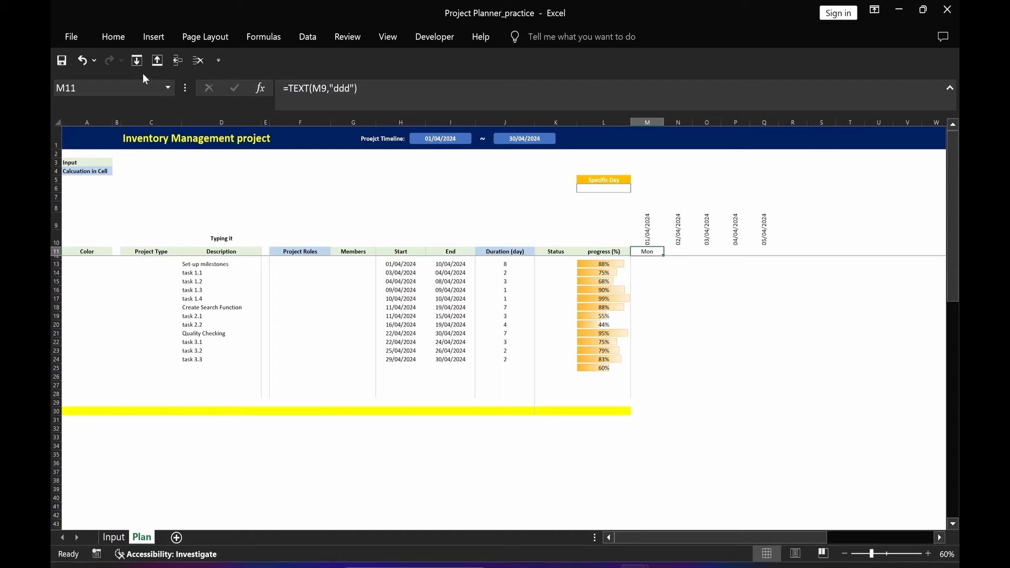
click(116, 36)
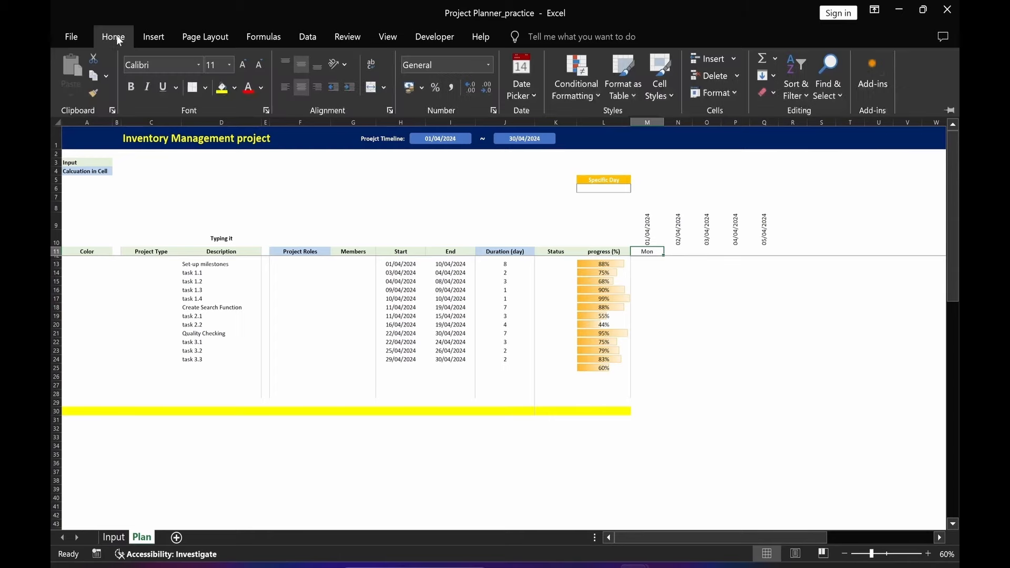
click(233, 91)
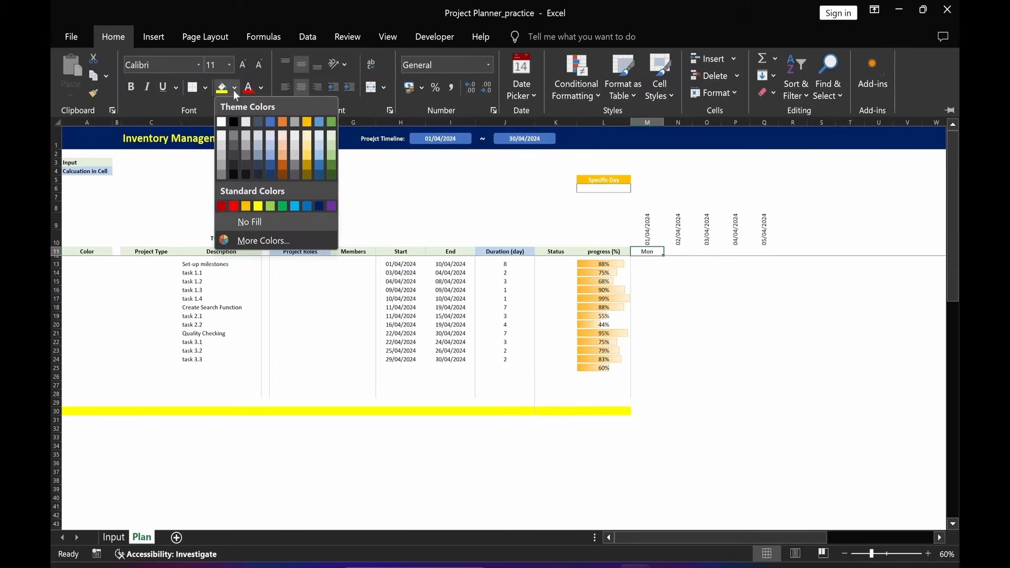
click(316, 208)
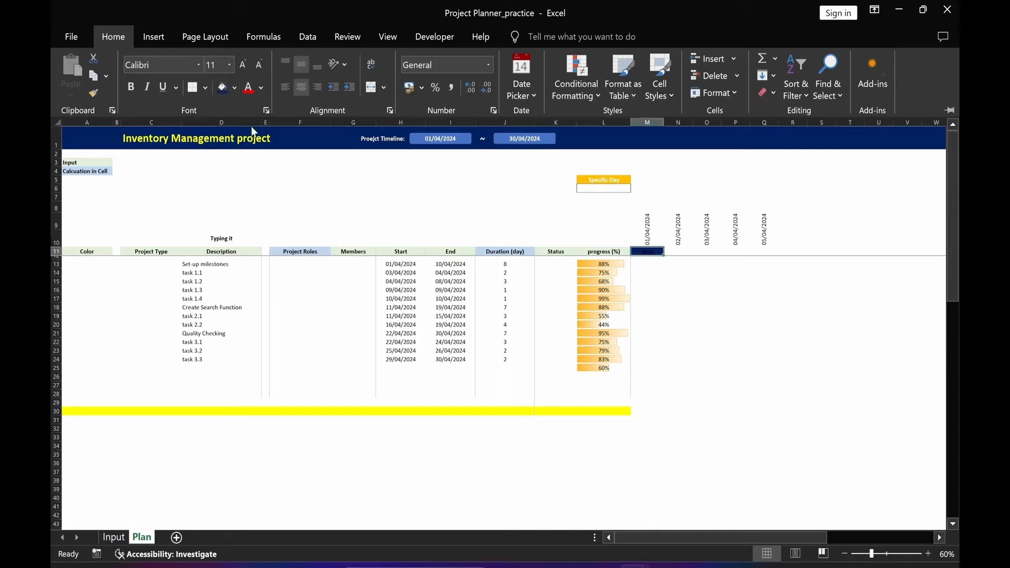
click(261, 88)
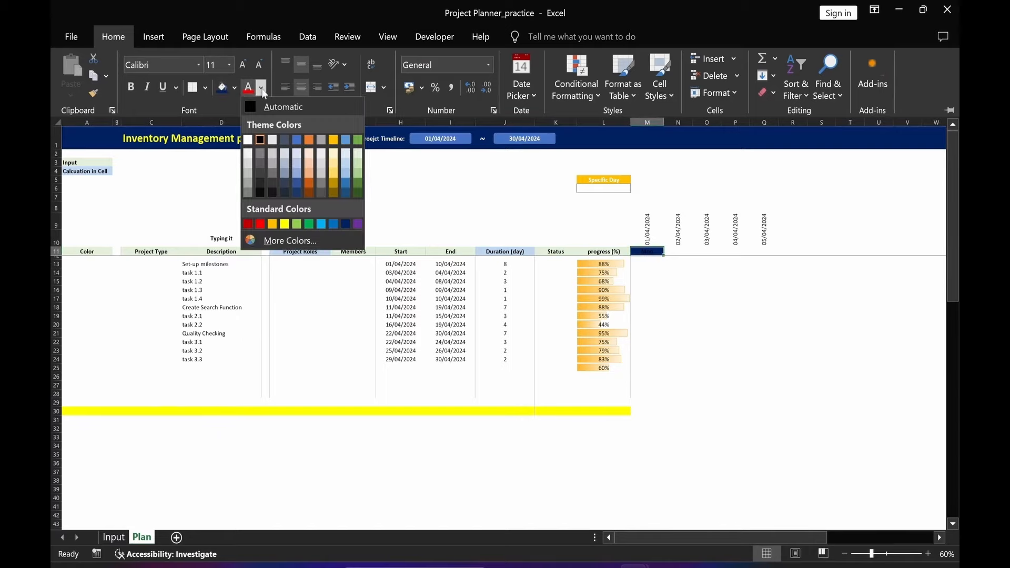
click(246, 141)
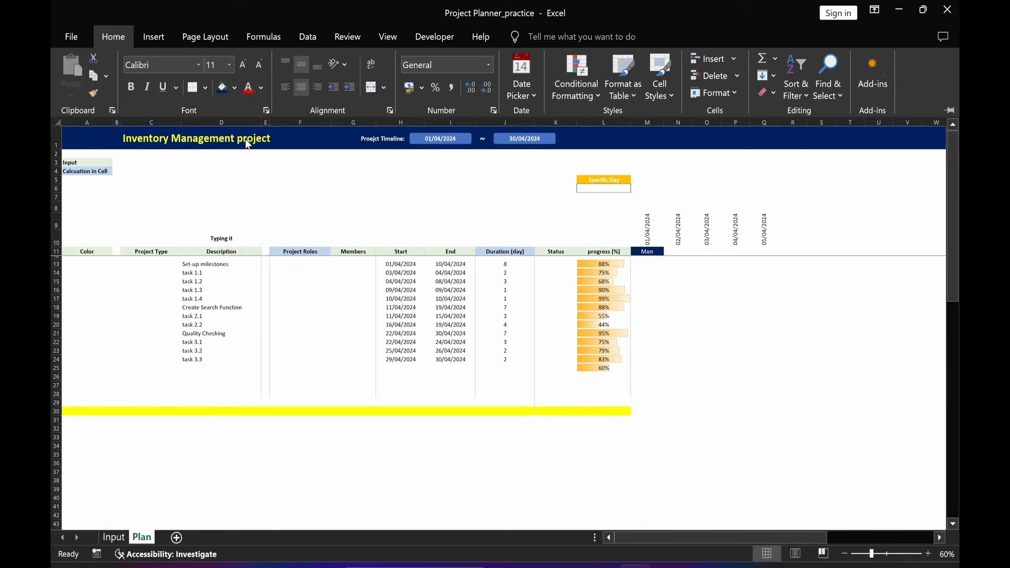
click(132, 88)
click(644, 251)
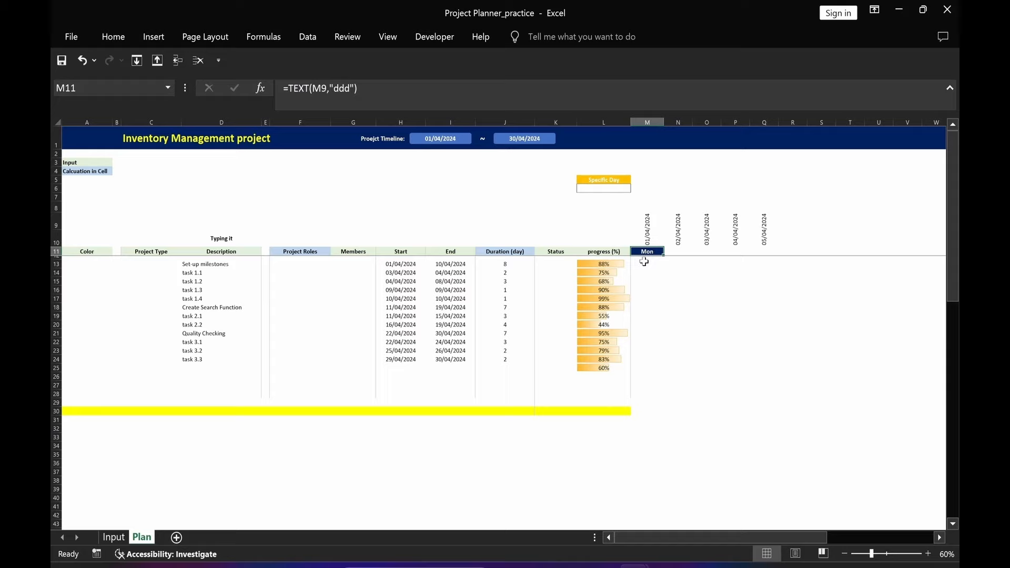
Shorten the weekday label in M11 to its first letter with the formula =LEFT(TEXT(M9,"ddd"),1)
click(487, 198)
key(Left)
click(643, 253)
key(F2)
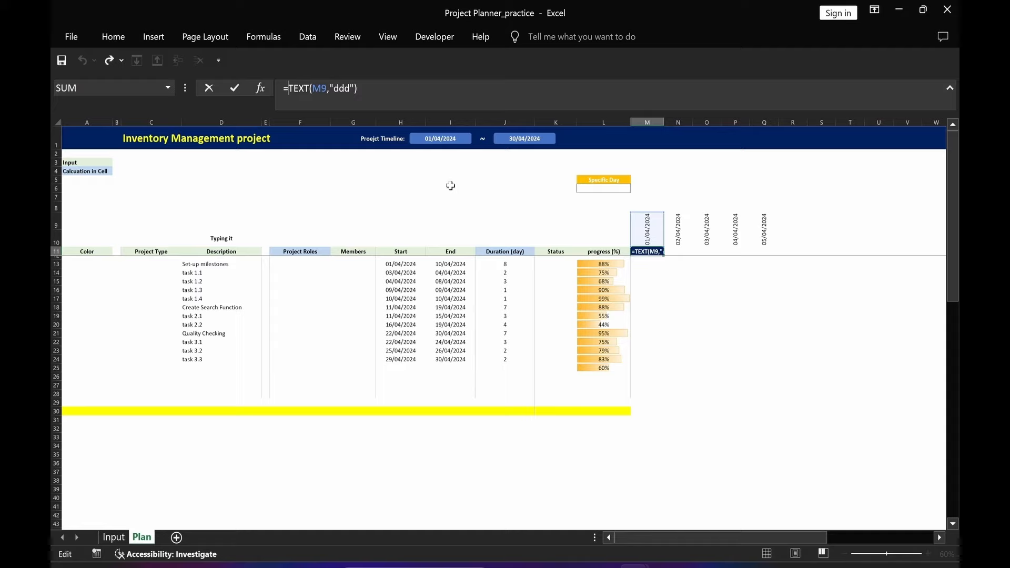
text(lef)
key(Tab)
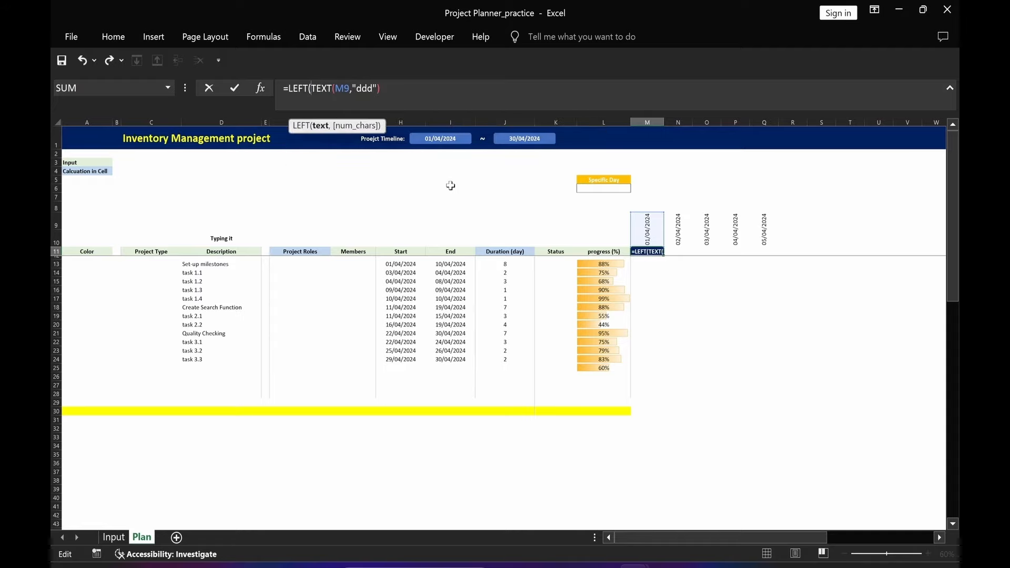
key(End)
text(,1))
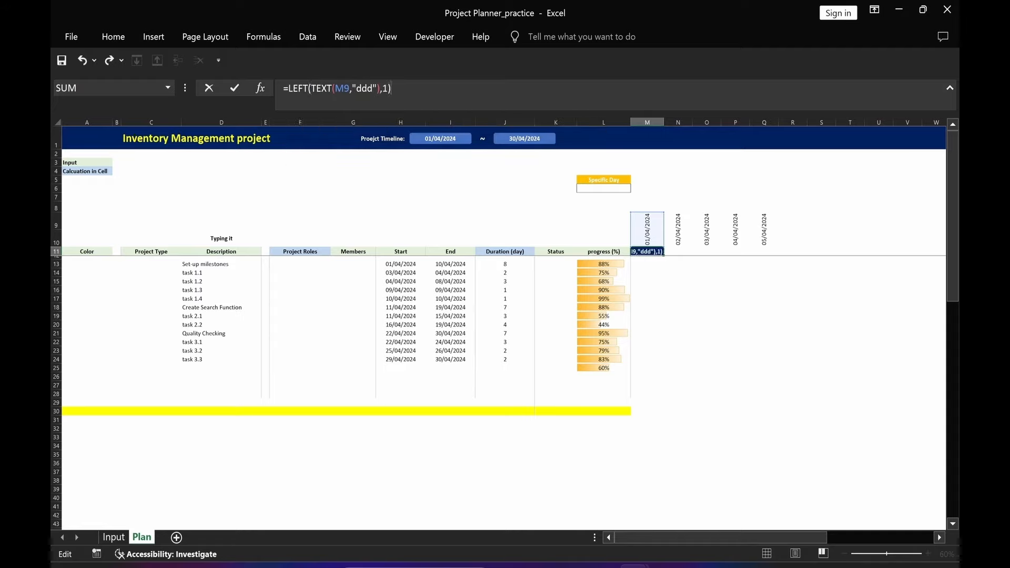
key(Return)
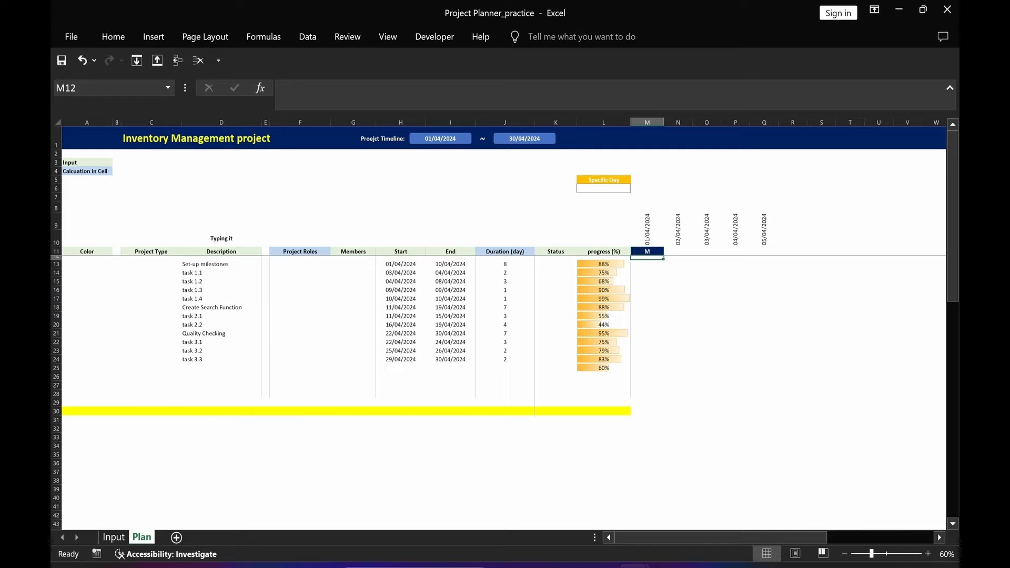
click(707, 463)
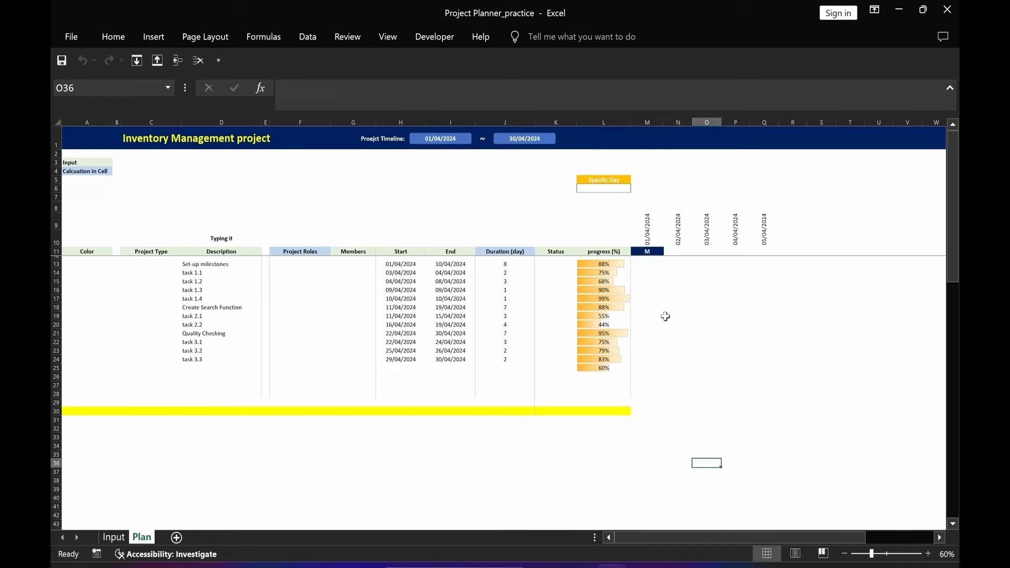
Fill the weekday formula from M11 across through Q11 and narrow columns M through Q to fit the single-letter labels
click(650, 252)
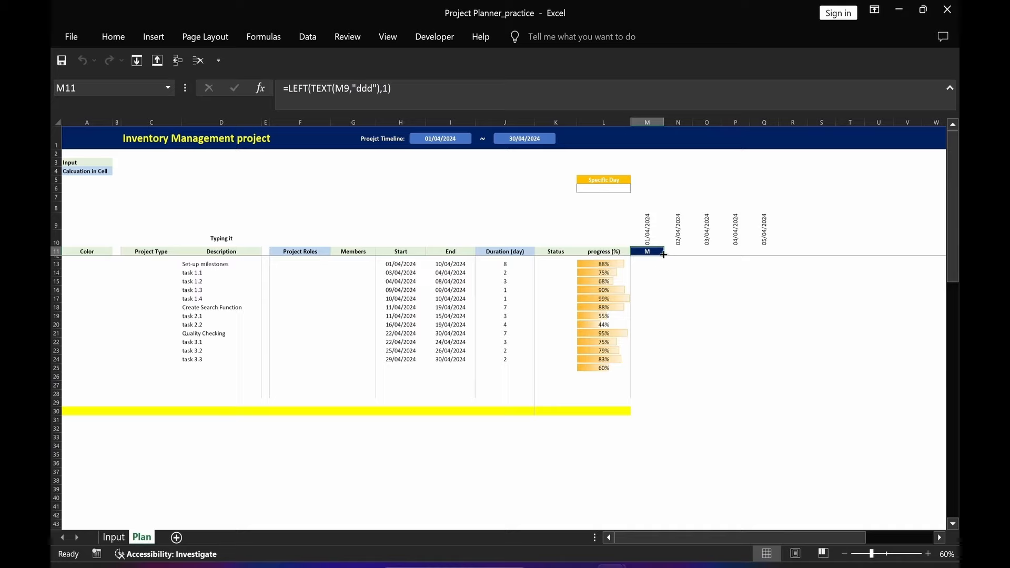
drag(663, 255, 775, 254)
click(766, 332)
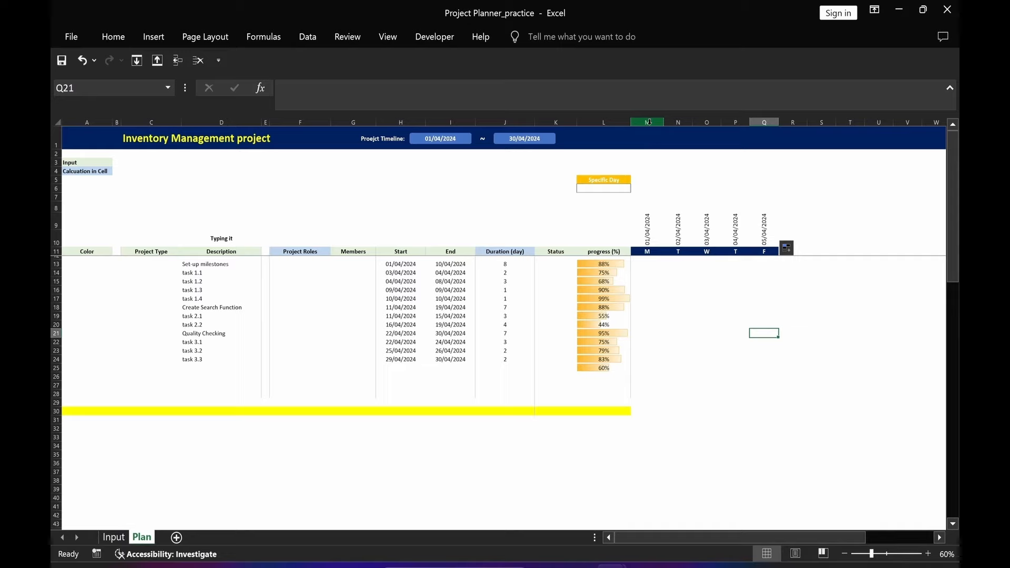
drag(649, 122, 761, 125)
click(670, 315)
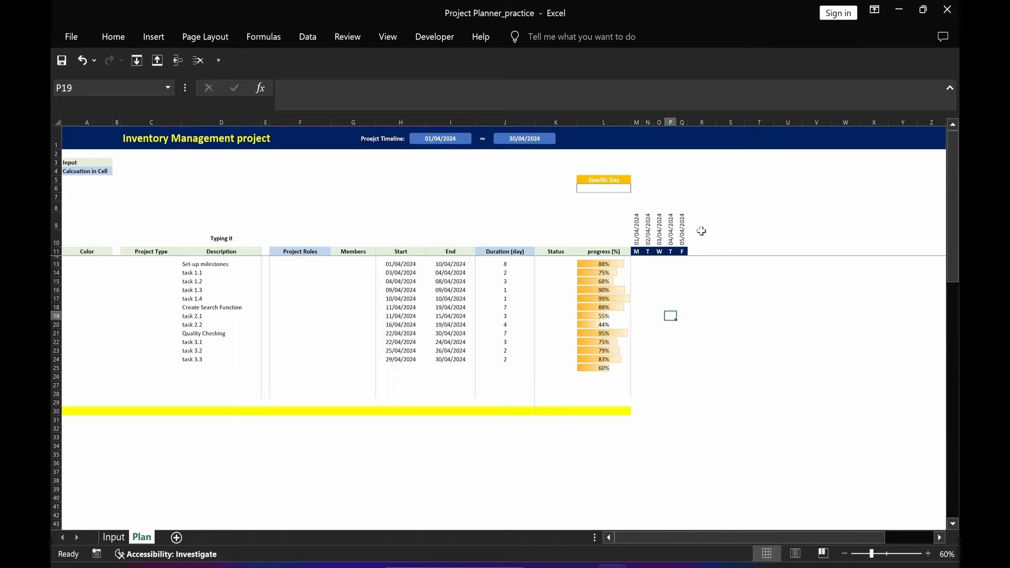
click(701, 231)
click(726, 220)
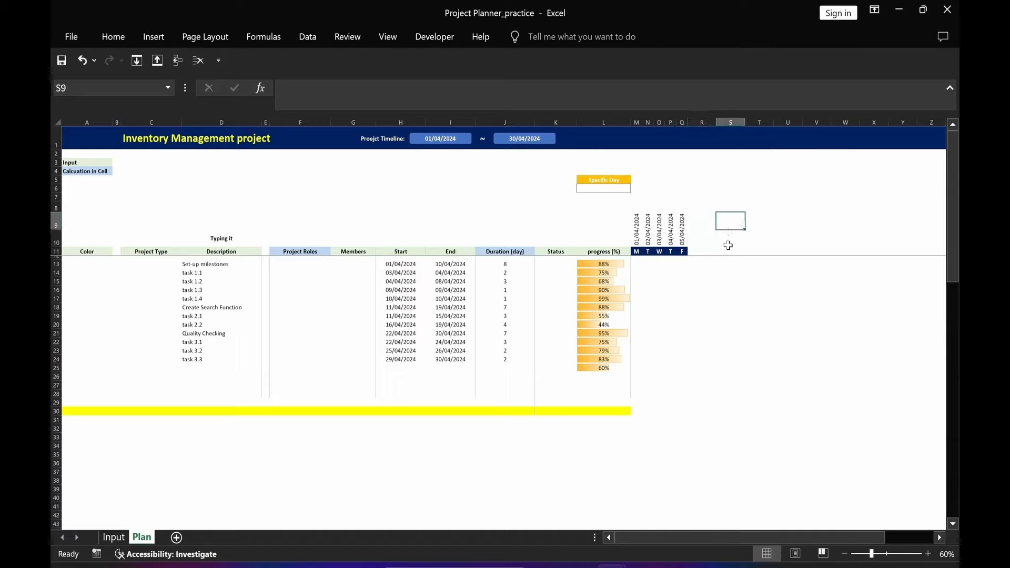
click(728, 243)
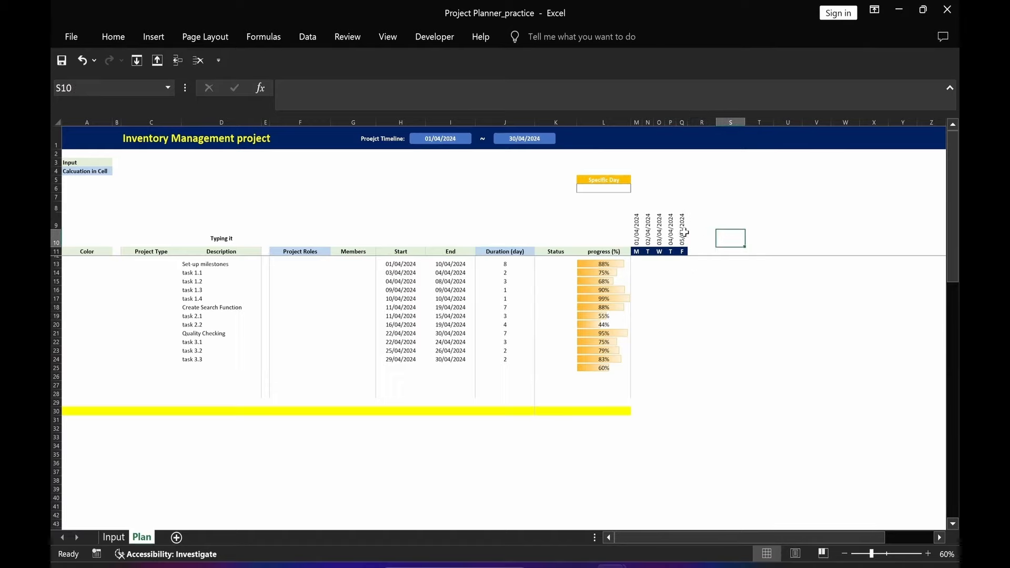
click(699, 316)
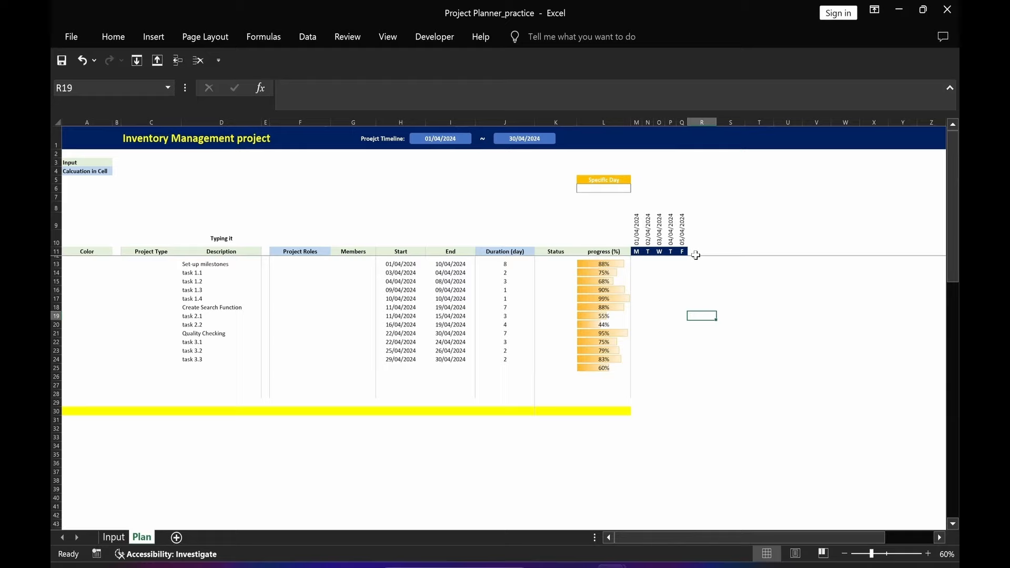
Try to fill the timeline's date row across to column AG, starting from cell R9
click(693, 224)
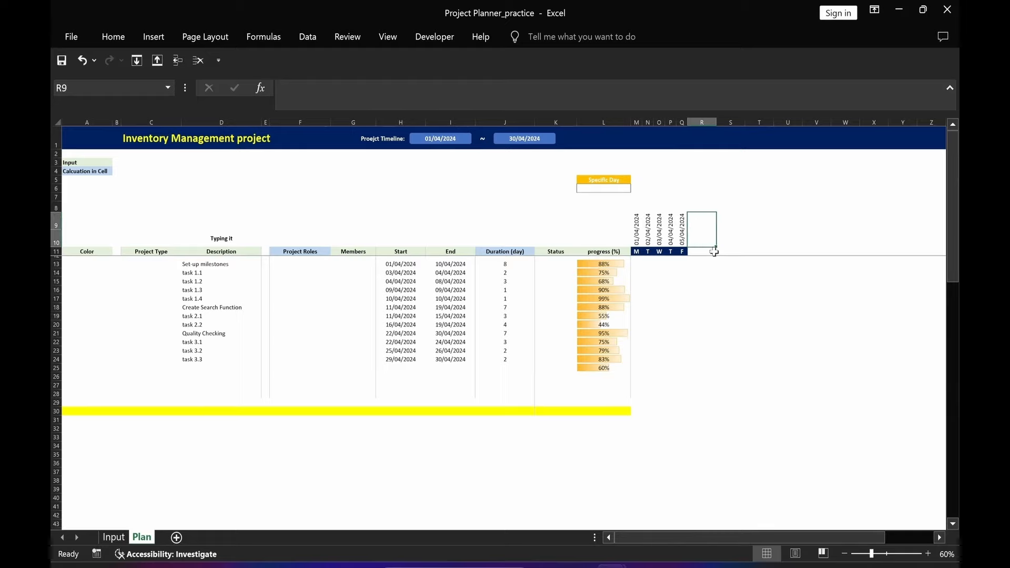
drag(716, 248, 877, 240)
click(662, 349)
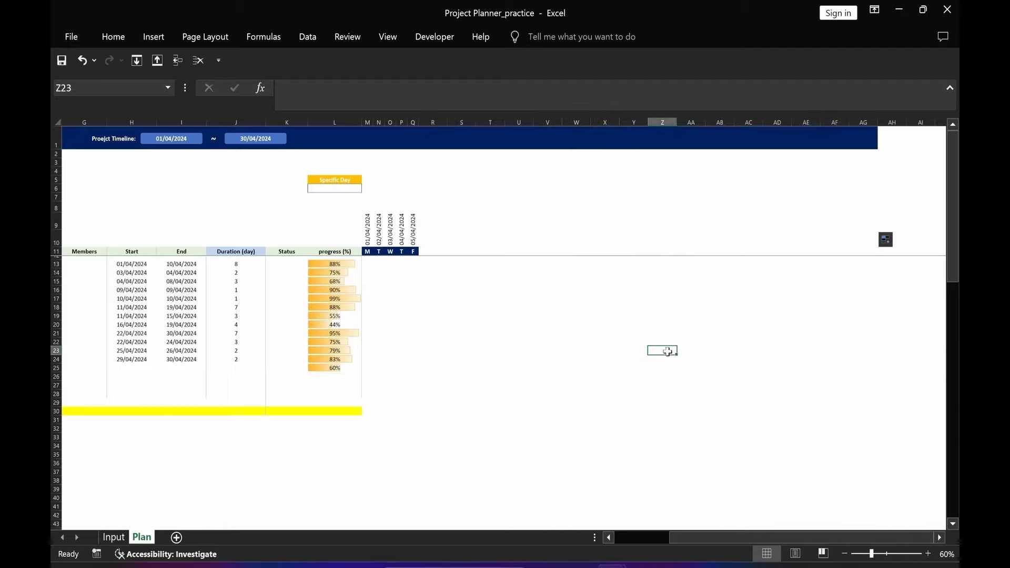
Extend the timeline's date row and weekday row from column Q across to column AG
click(414, 241)
drag(419, 247, 876, 242)
click(576, 325)
click(413, 251)
drag(419, 256, 866, 254)
click(835, 307)
Narrow columns R to AG to match the first date columns and continue the timeline columns through AJ, ending on 02/05/2024
drag(433, 122, 865, 123)
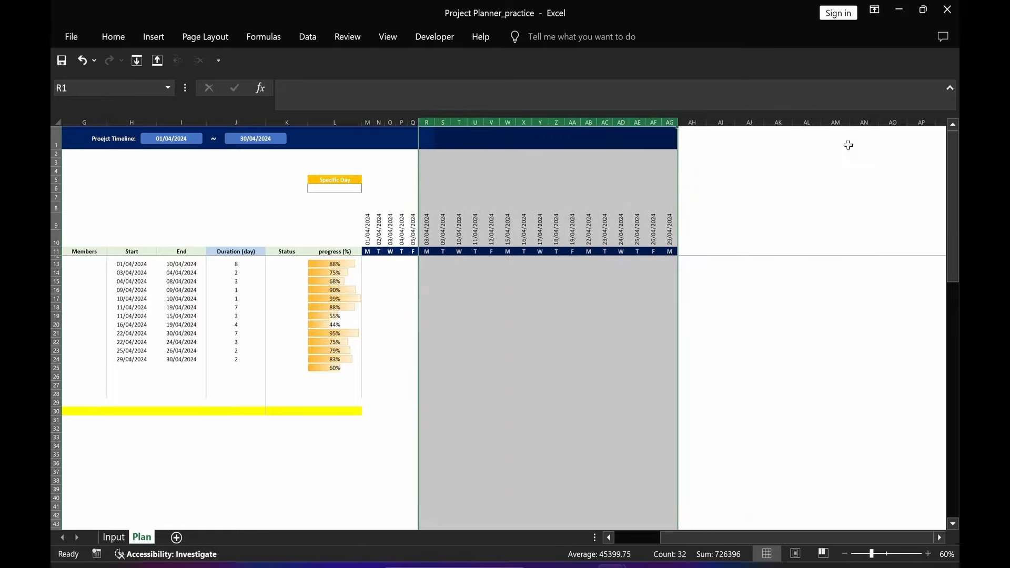
mouse_move(677, 122)
mouse_down()
mouse_move(629, 123)
mouse_move(668, 135)
mouse_up()
click(591, 122)
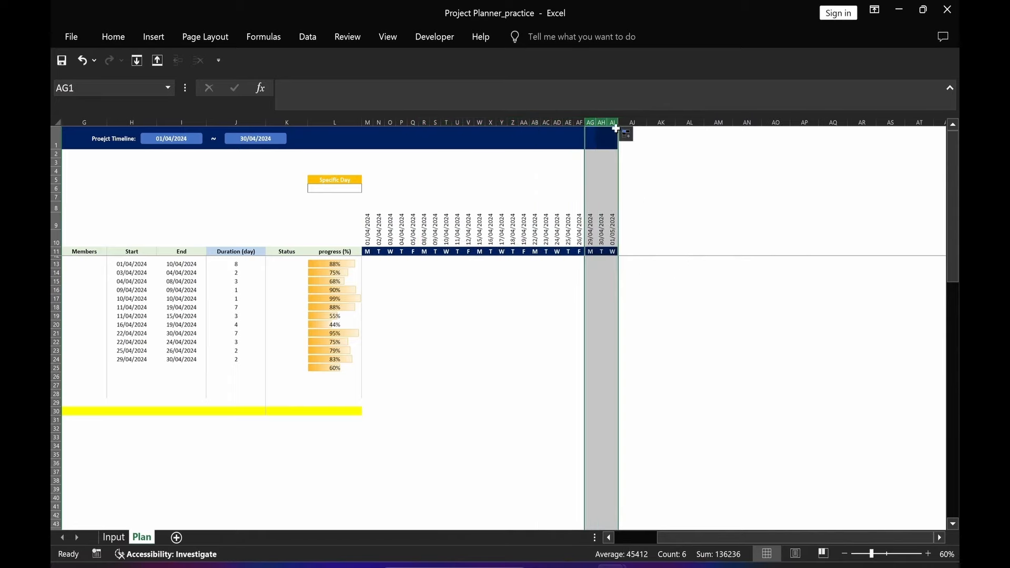
click(662, 323)
click(613, 123)
mouse_move(617, 128)
mouse_down()
mouse_move(646, 129)
mouse_move(634, 129)
mouse_up()
drag(535, 394, 534, 388)
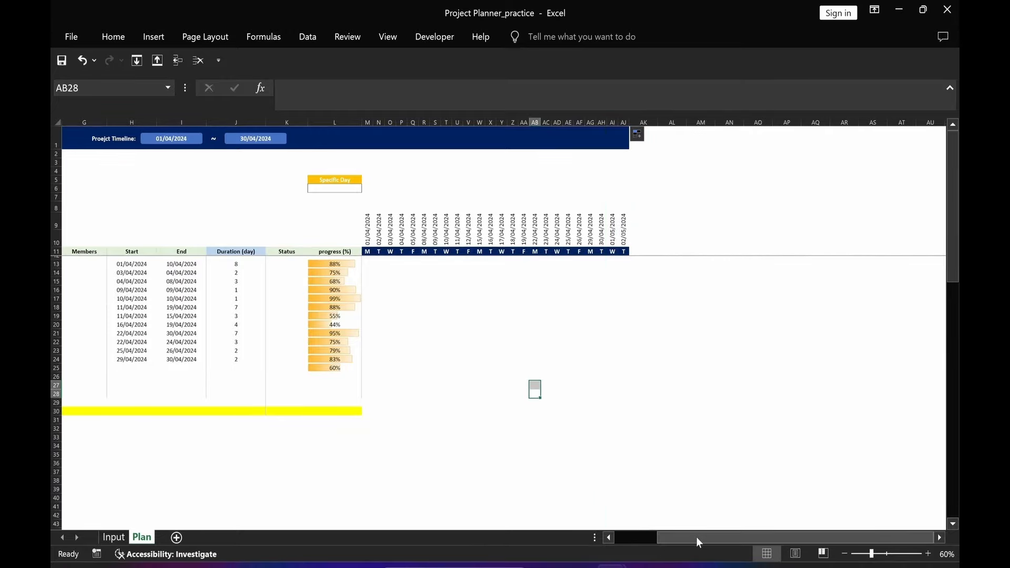
Move the orange note about the project type list up into the empty area above the Project Type and Description headers
drag(693, 538, 665, 547)
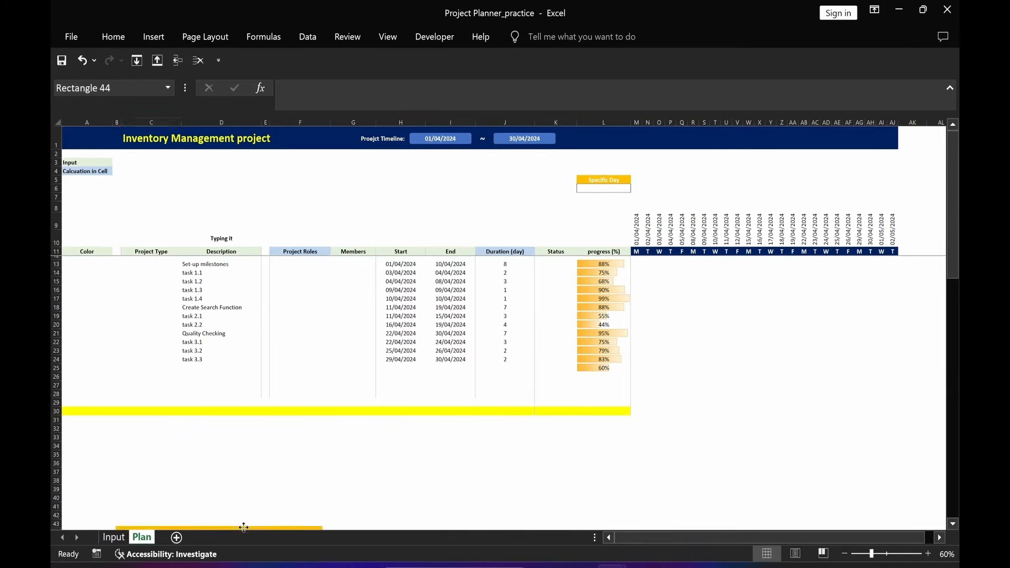
mouse_move(244, 528)
mouse_down()
mouse_move(260, 435)
mouse_move(263, 165)
mouse_up()
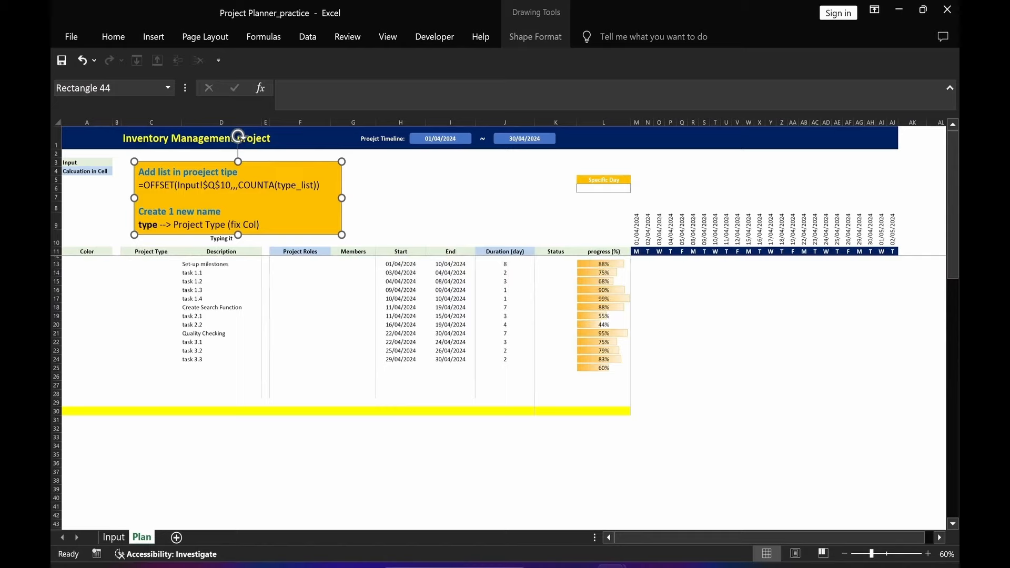
click(401, 197)
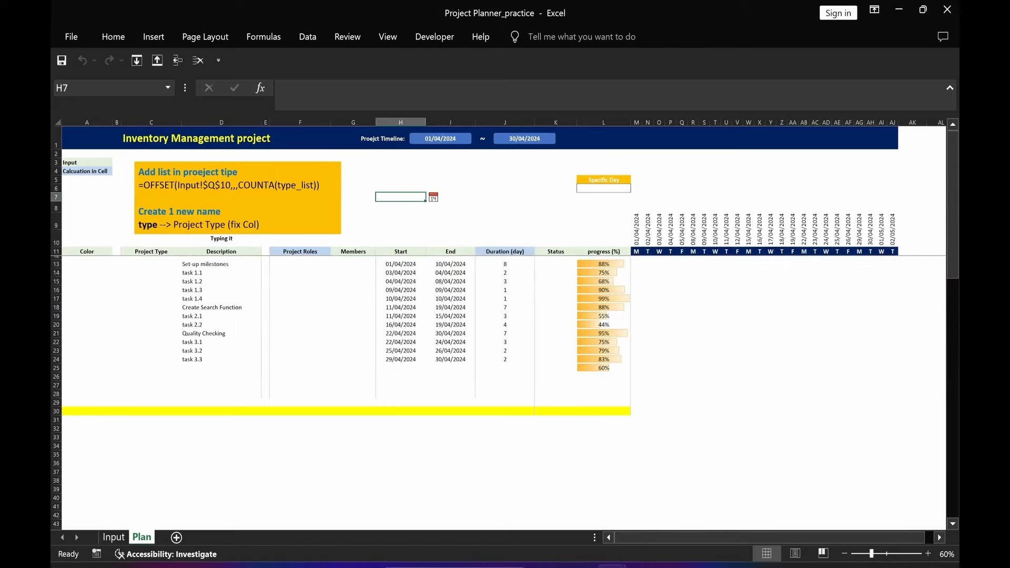
Check which range on the Input sheet the name type_list refers to, and return to the Plan sheet
click(168, 88)
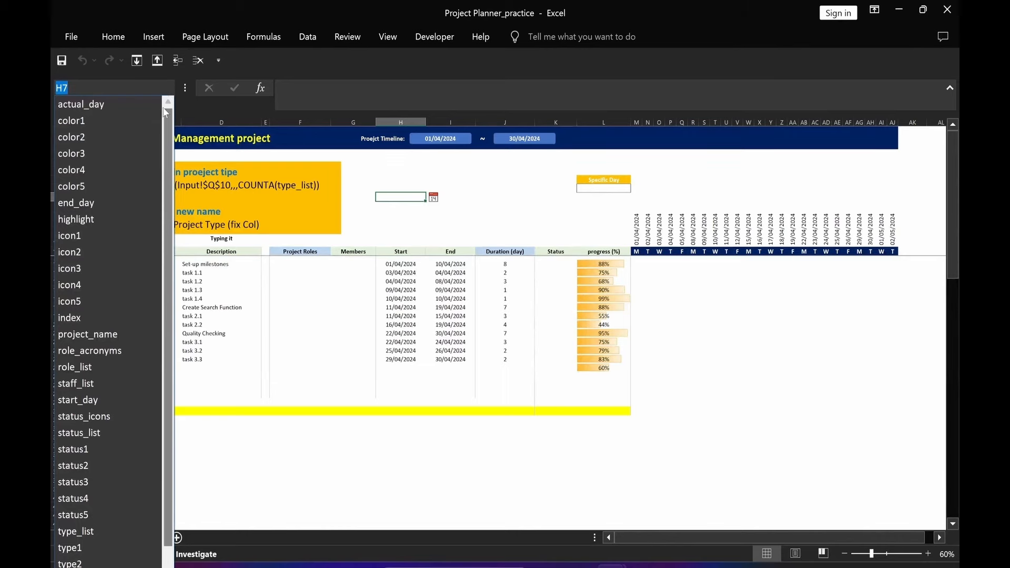
click(74, 532)
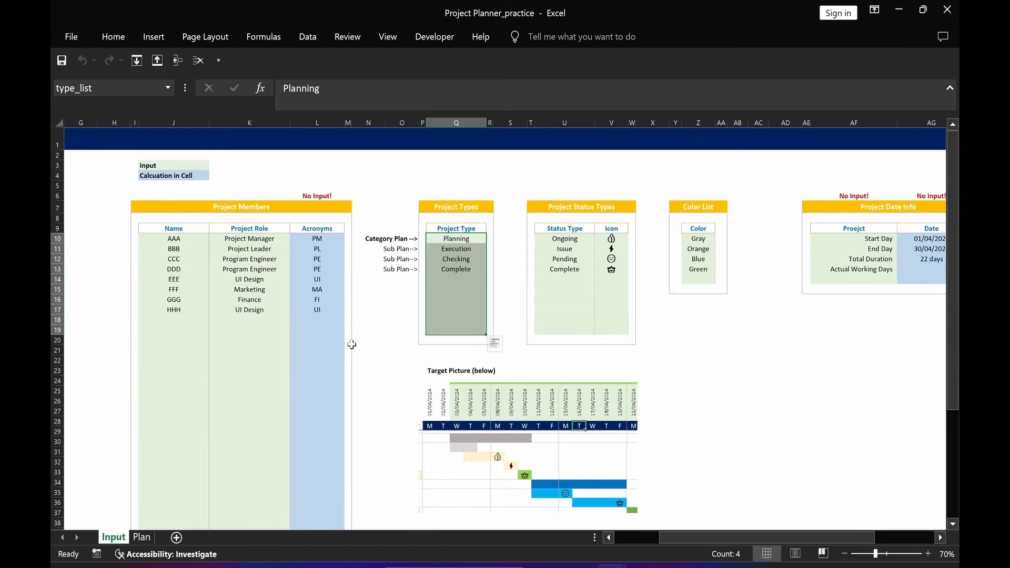
click(142, 537)
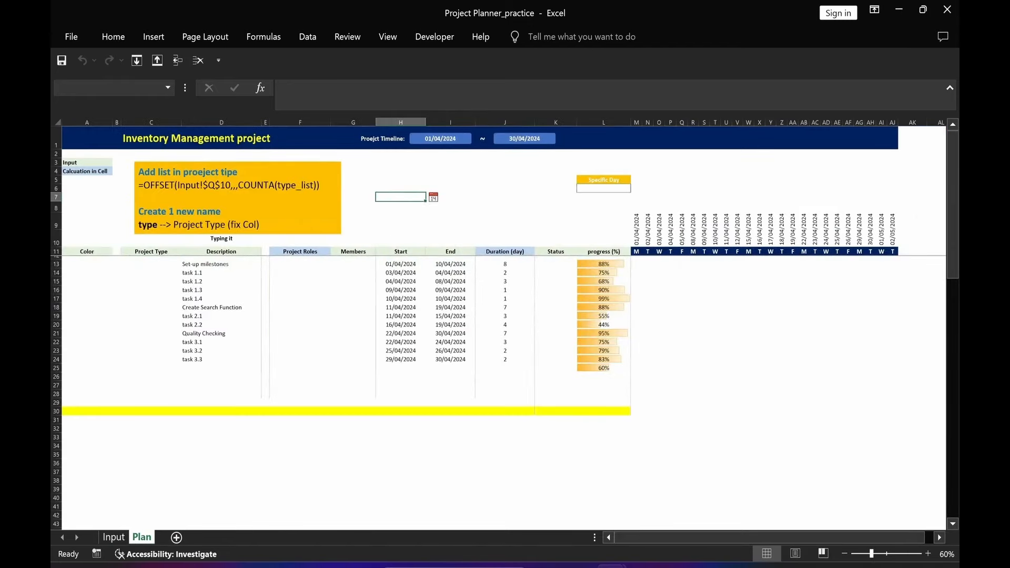
Add list data validation to the Project Type cells C13:C30 using the note's source formula =OFFSET(Input!$Q$10,,,COUNTA(type_list))
drag(139, 185, 320, 185)
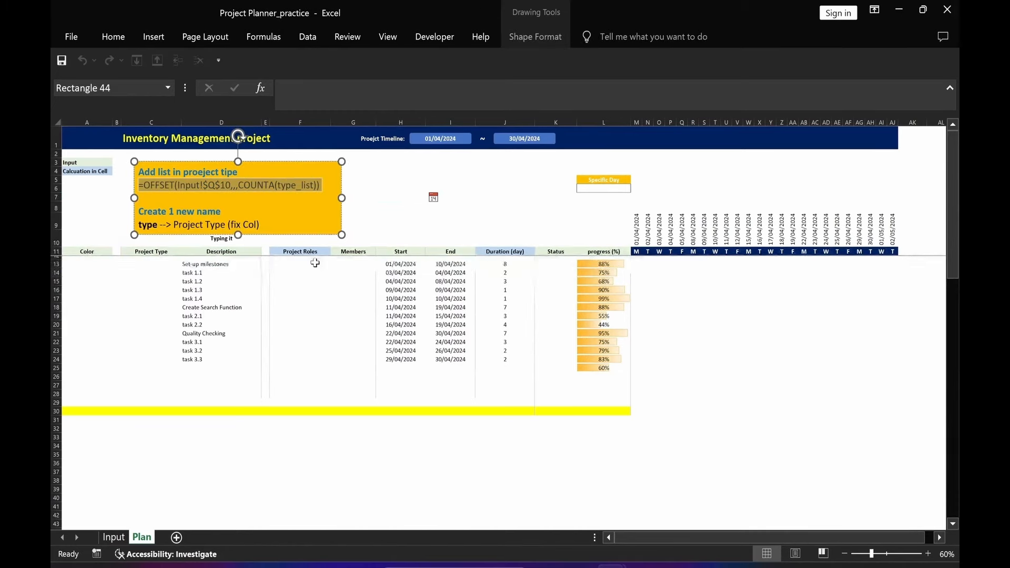
key(Escape)
click(147, 263)
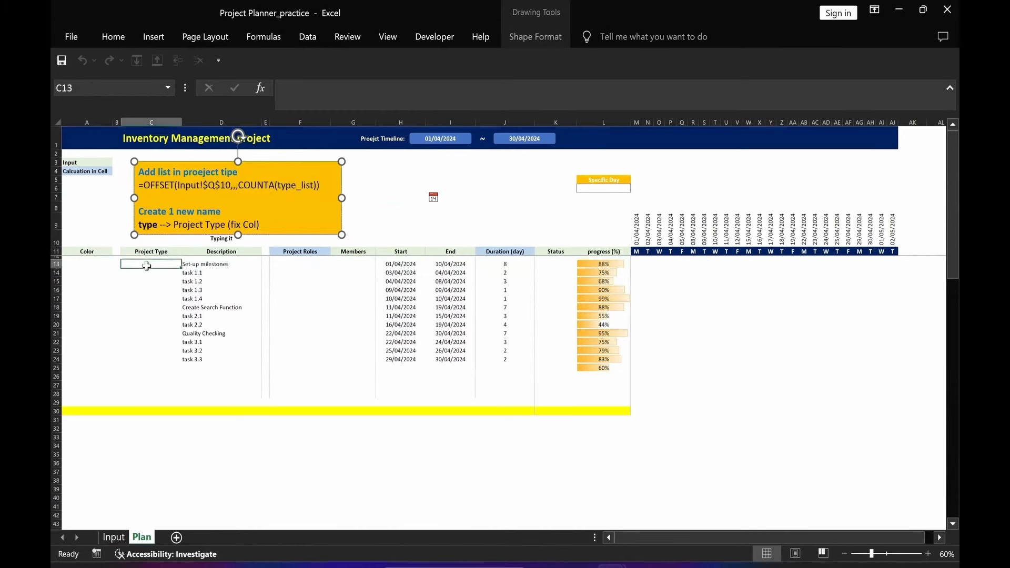
drag(147, 265, 137, 408)
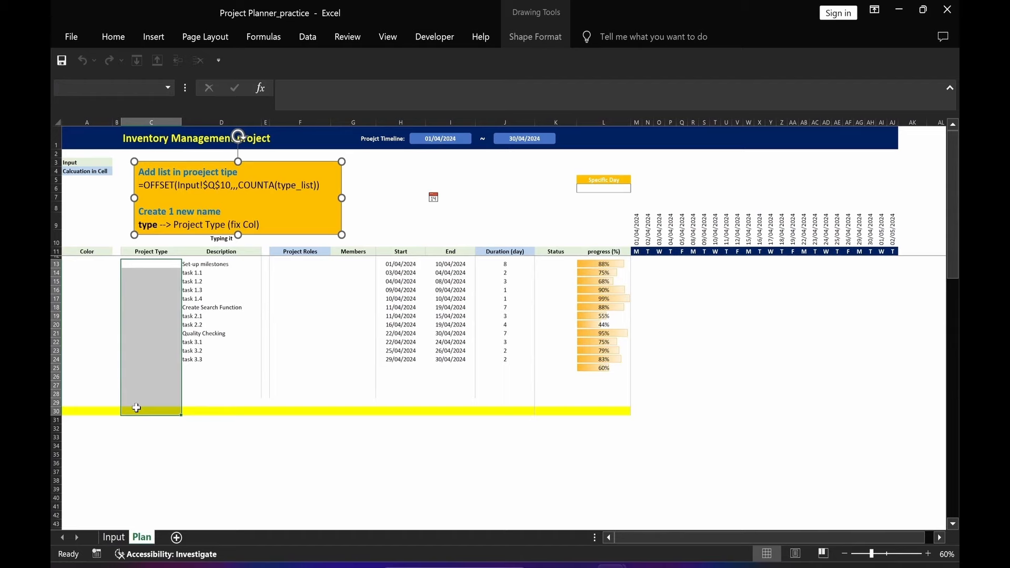
click(307, 36)
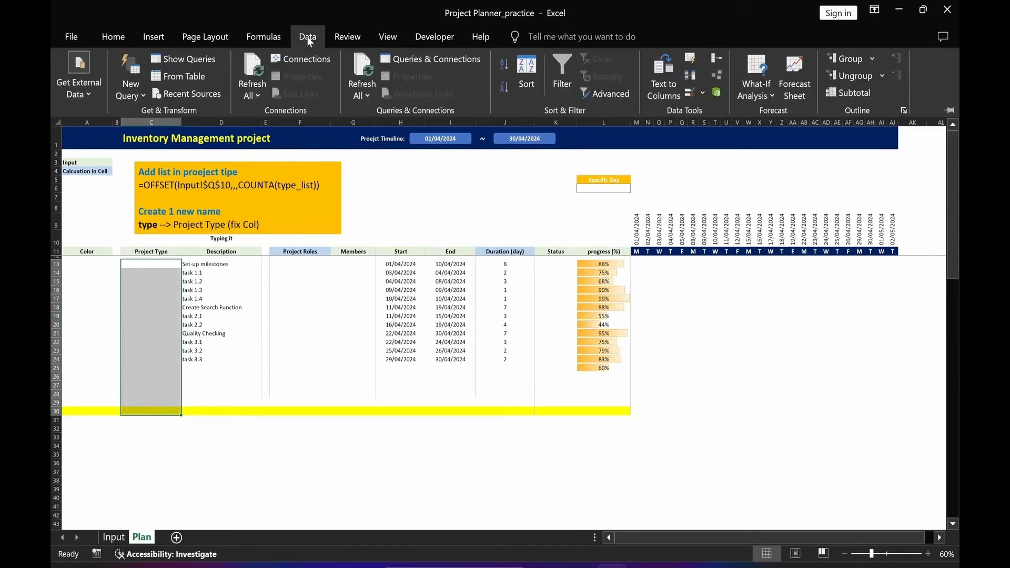
click(692, 95)
click(354, 359)
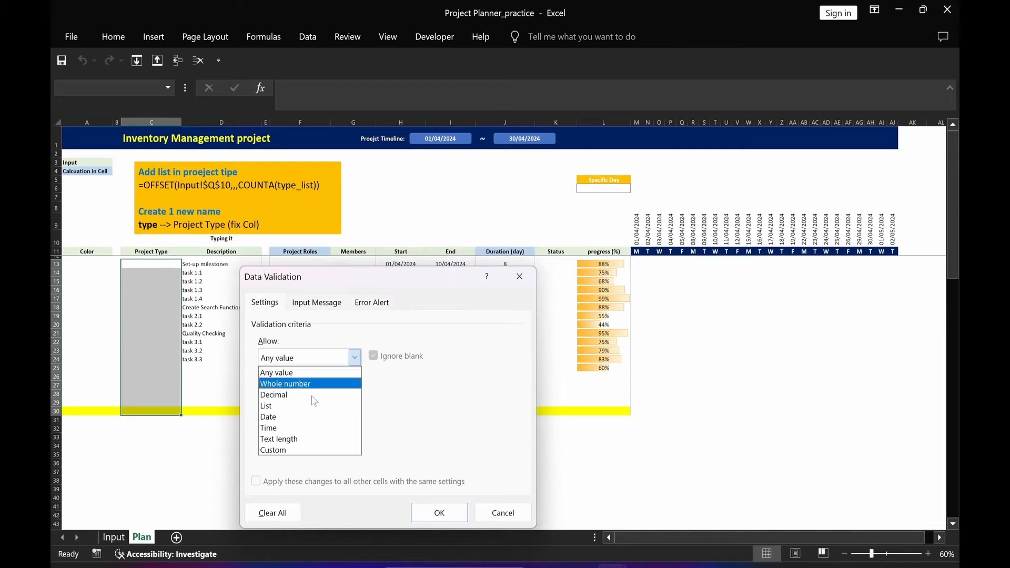
click(275, 406)
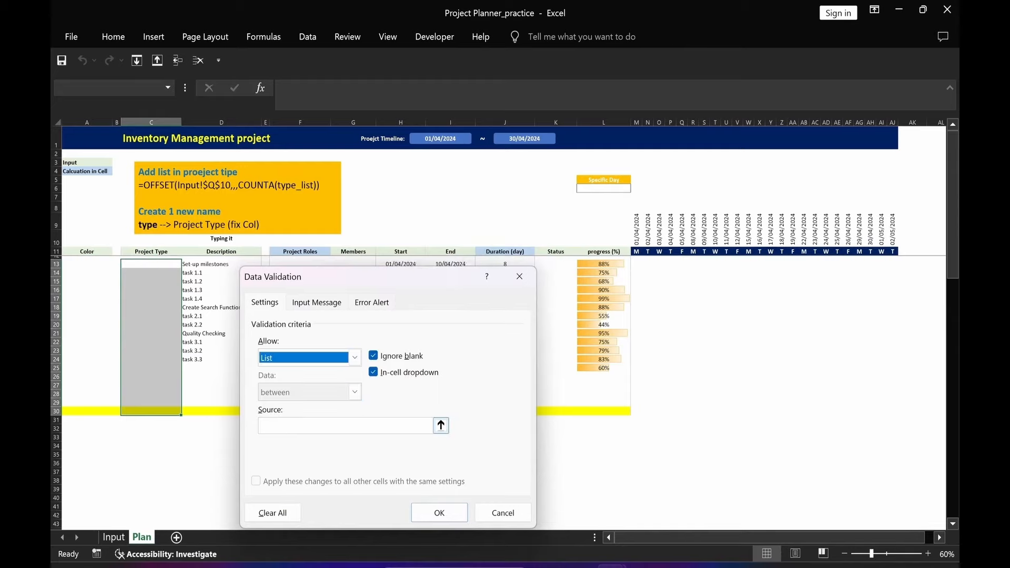
click(295, 426)
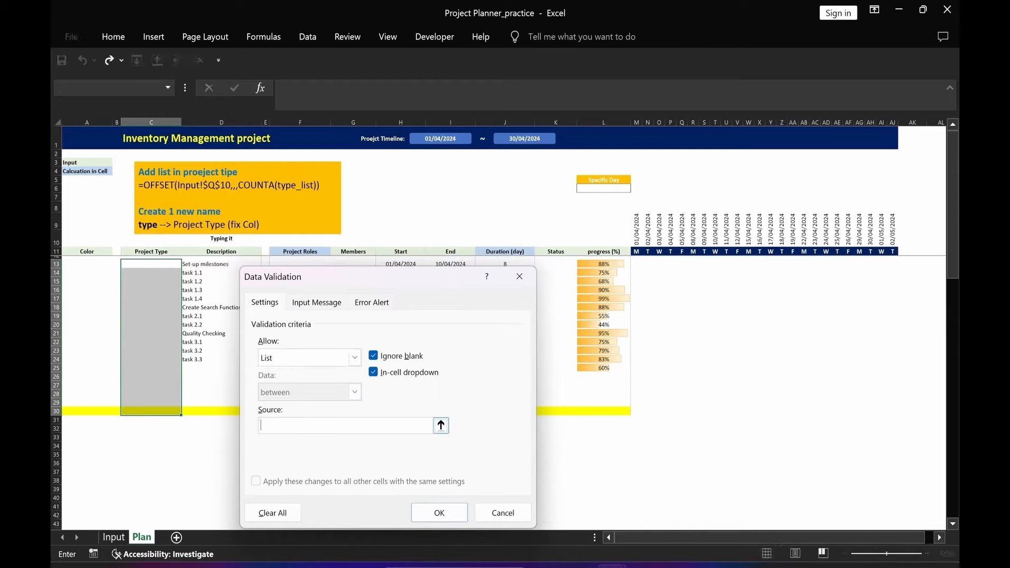
text(=OFFSET(Input!$Q$10,,COUNTA(type_list)))
click(440, 521)
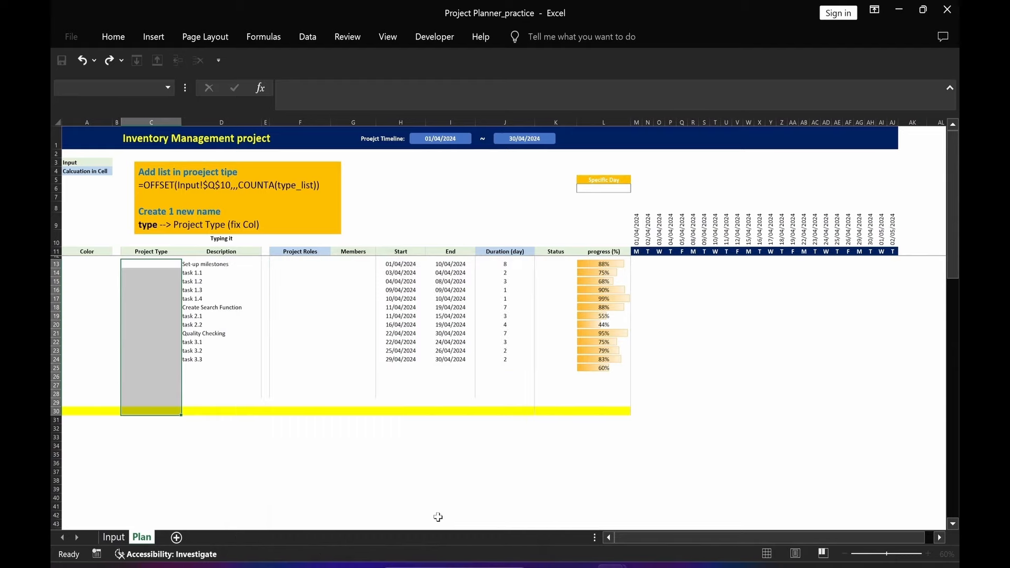
click(310, 491)
Set the project type to Planning for Set-up milestones (C13) and Execution for task 1.1 (C14)
click(151, 264)
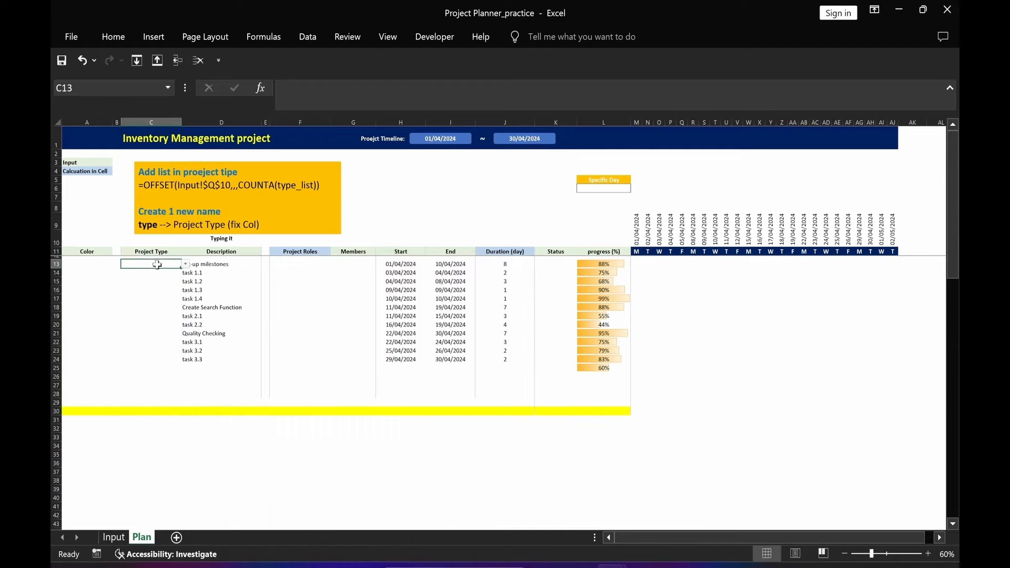
click(185, 264)
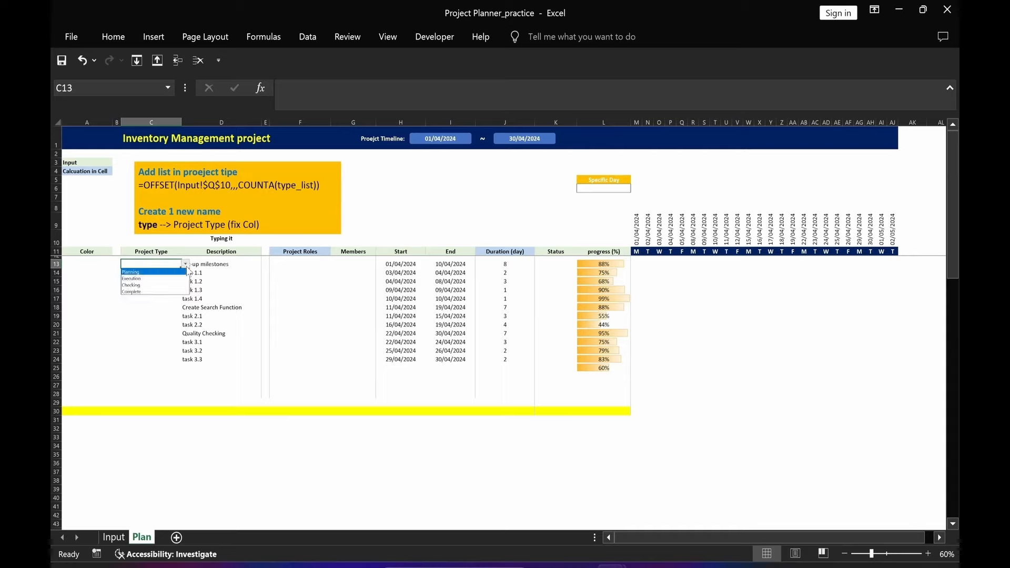
click(133, 272)
click(135, 282)
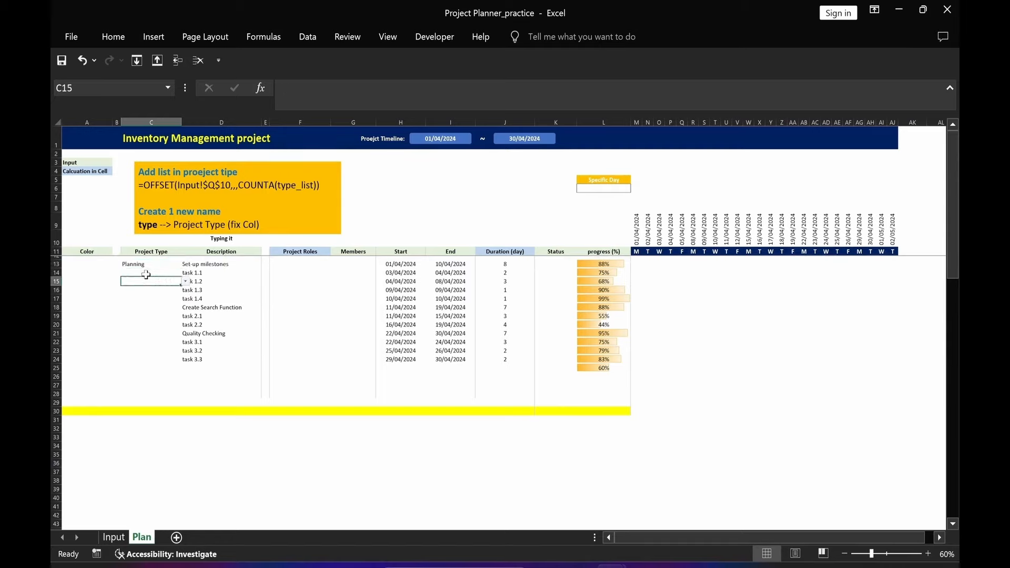
click(146, 274)
click(185, 273)
click(142, 290)
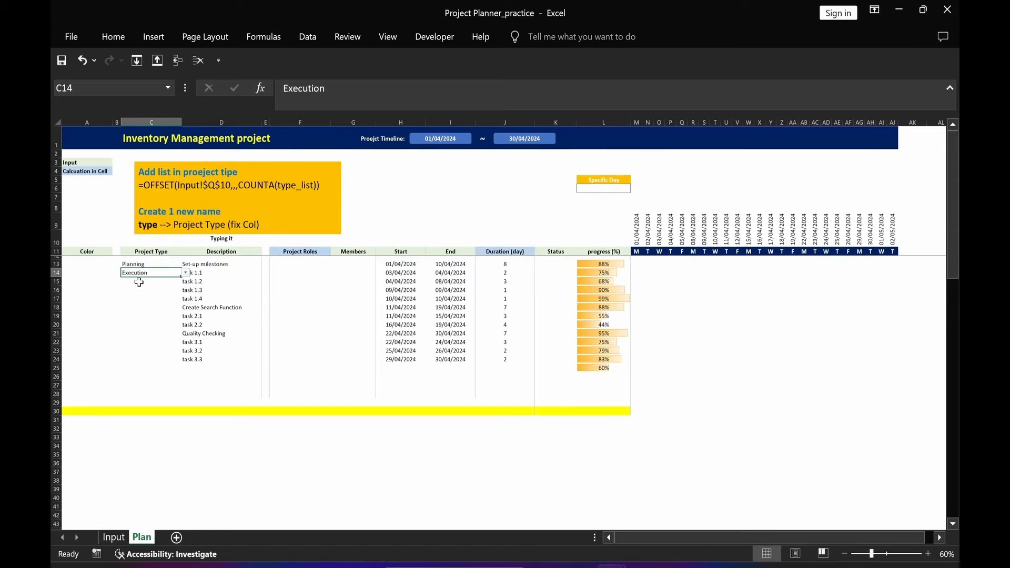
Set the project types of tasks 1.2, 1.3 and 1.4 (C15:C17) to Execution, Checking and Complete
click(140, 283)
click(185, 283)
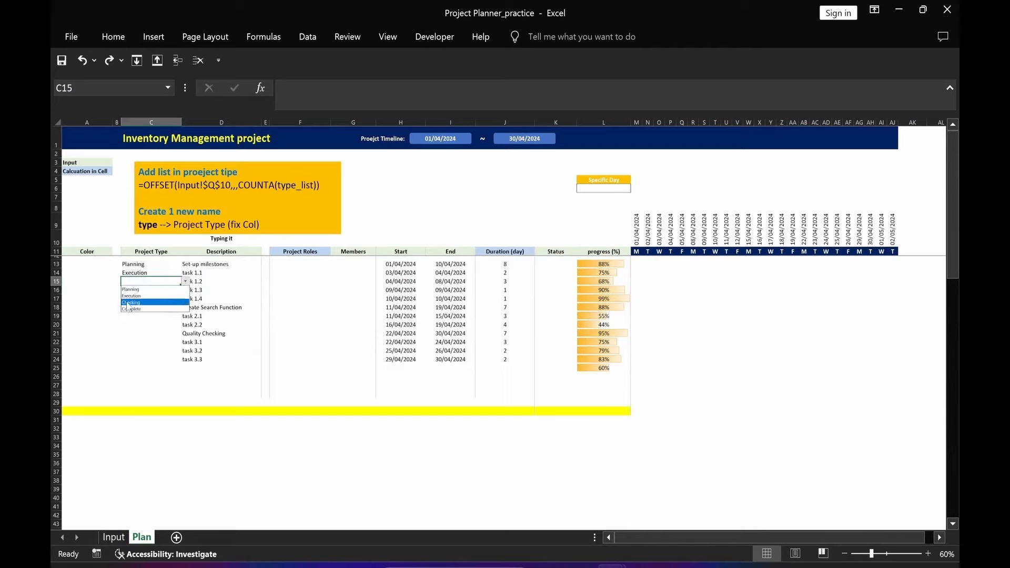
click(138, 299)
click(143, 290)
click(185, 291)
click(136, 311)
click(141, 299)
click(132, 326)
click(129, 332)
Set the project types in C18:C22 to Planning, Execution, Checking, Planning and Execution
click(139, 308)
click(185, 307)
click(135, 316)
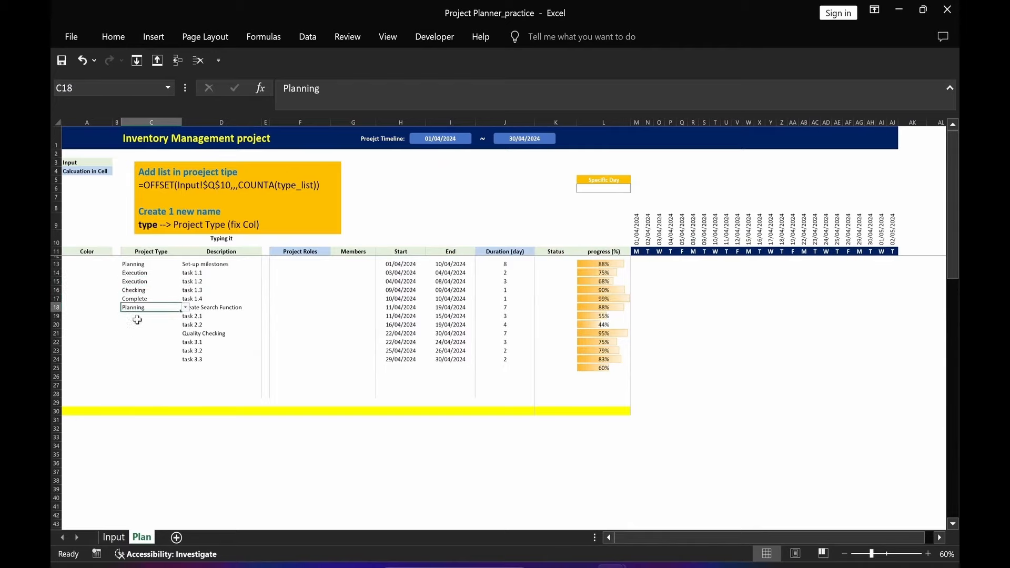
click(137, 316)
click(185, 316)
click(137, 331)
click(138, 325)
click(185, 324)
click(131, 357)
Set the project type to Checking for task 3.2 (C23) and Complete for task 3.3 (C24)
click(138, 351)
click(186, 350)
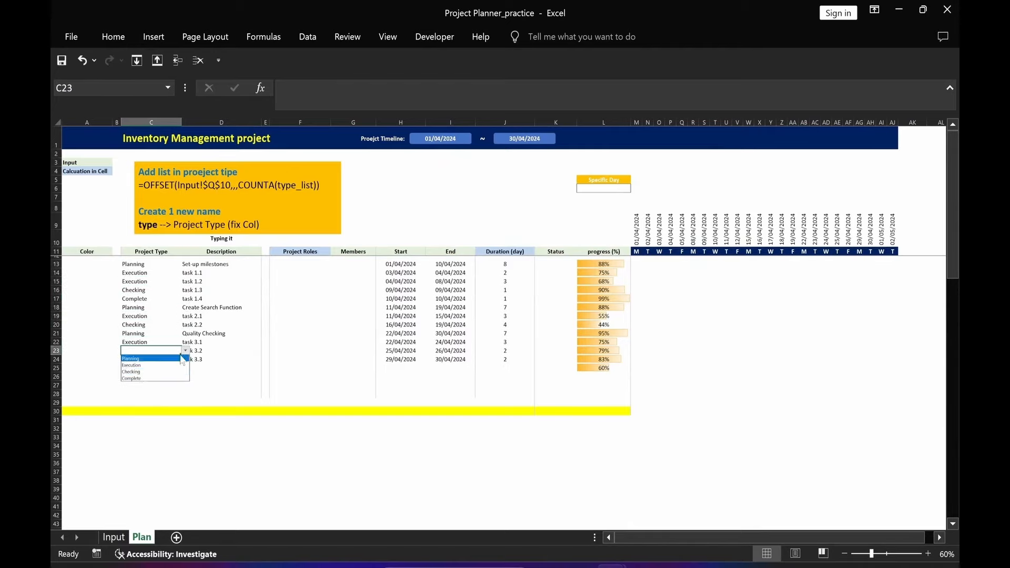
click(131, 372)
click(138, 359)
click(186, 359)
click(132, 387)
click(151, 446)
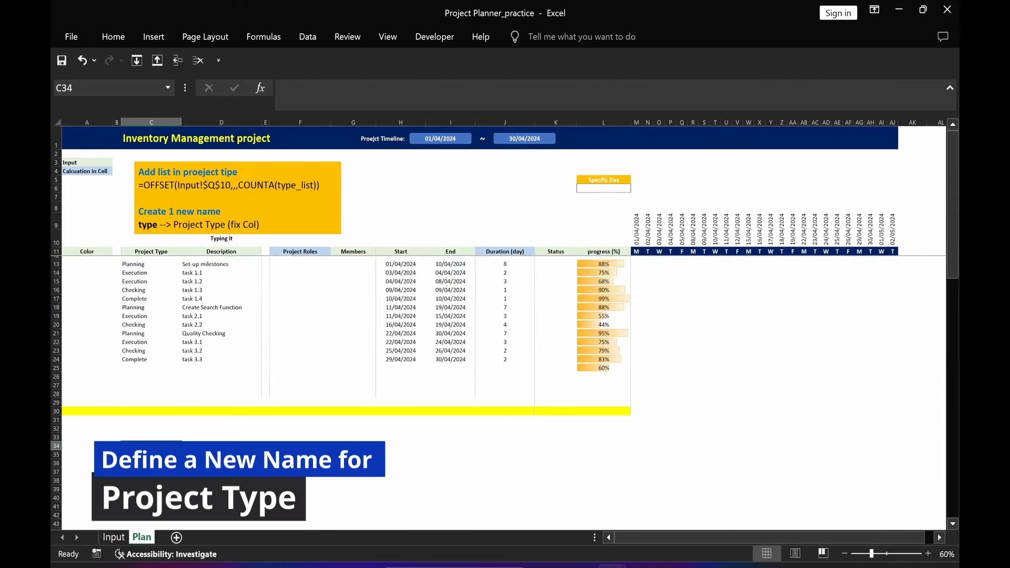
Define the workbook-scope name type referring to =Plan!$C13, with the Project Type column fixed and the row relative
click(141, 266)
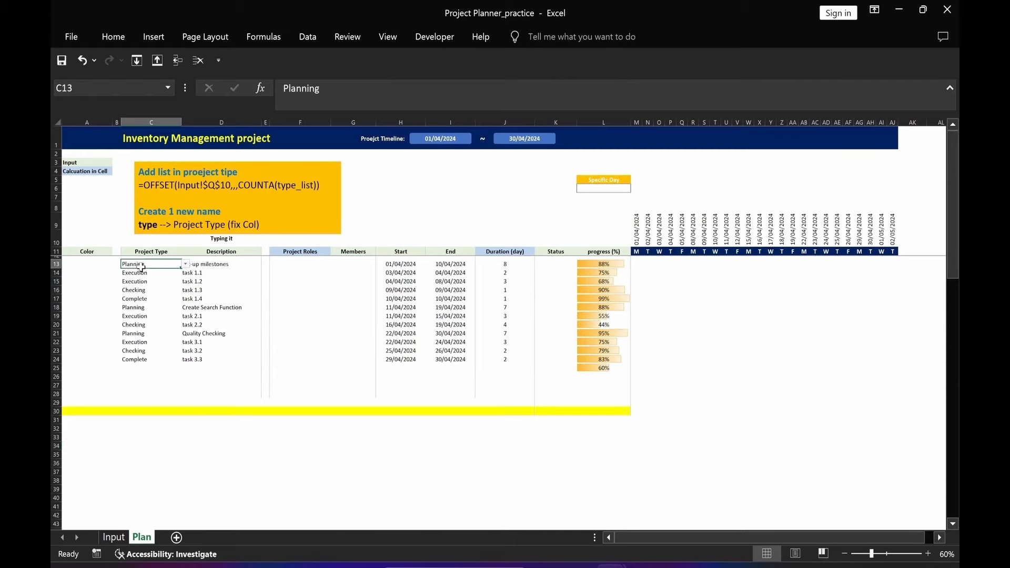
click(267, 38)
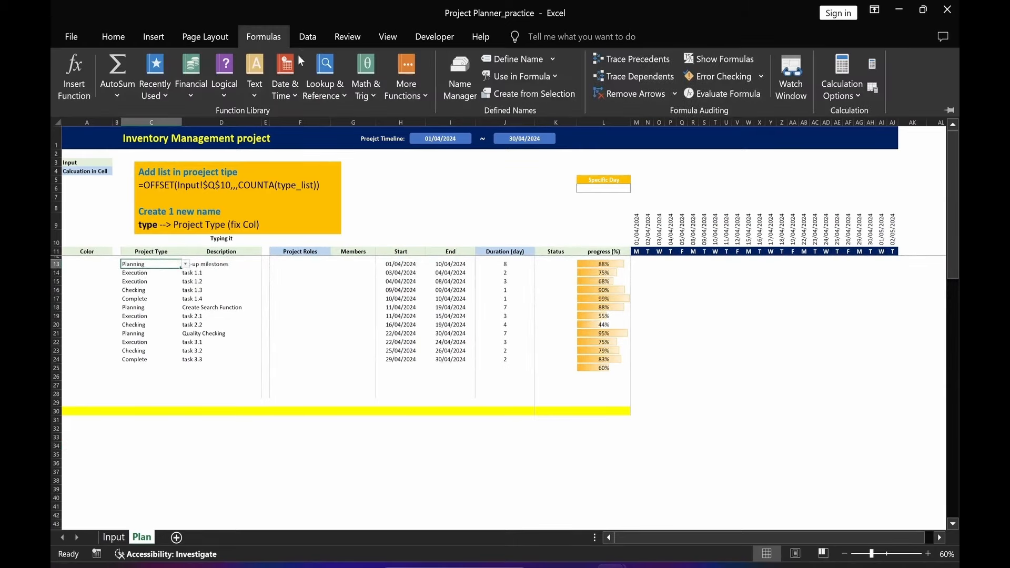
click(456, 95)
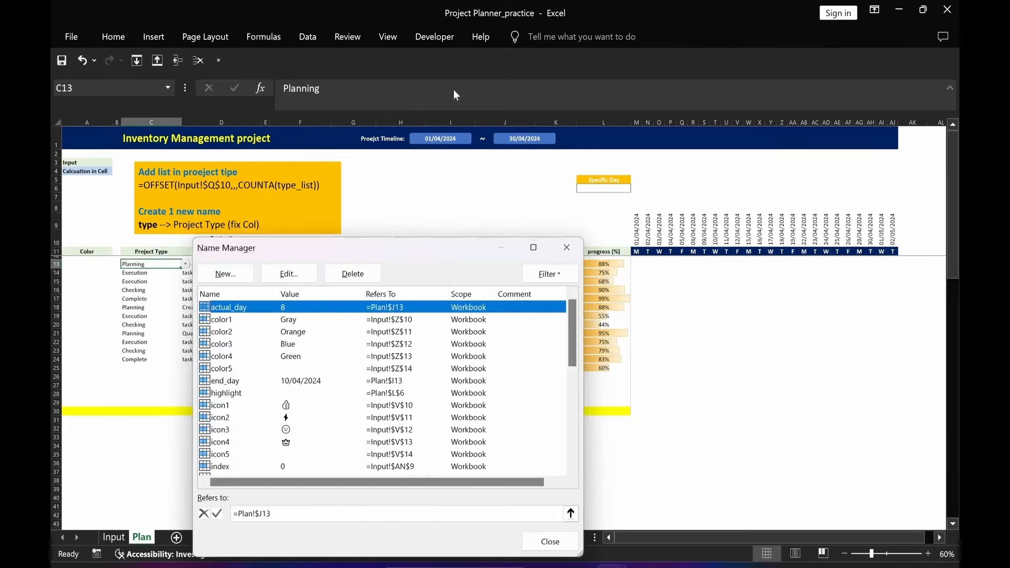
click(224, 274)
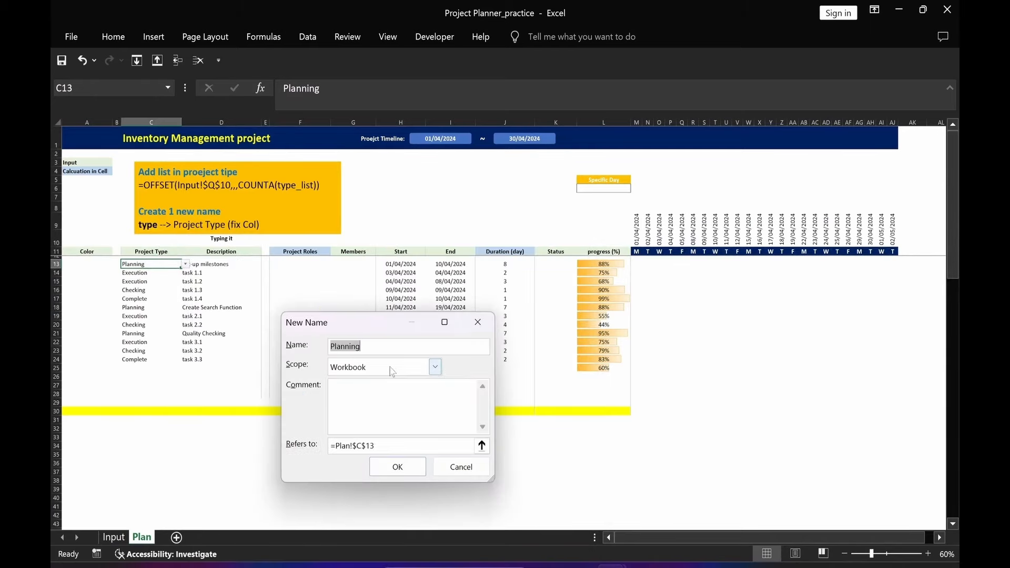
text(type)
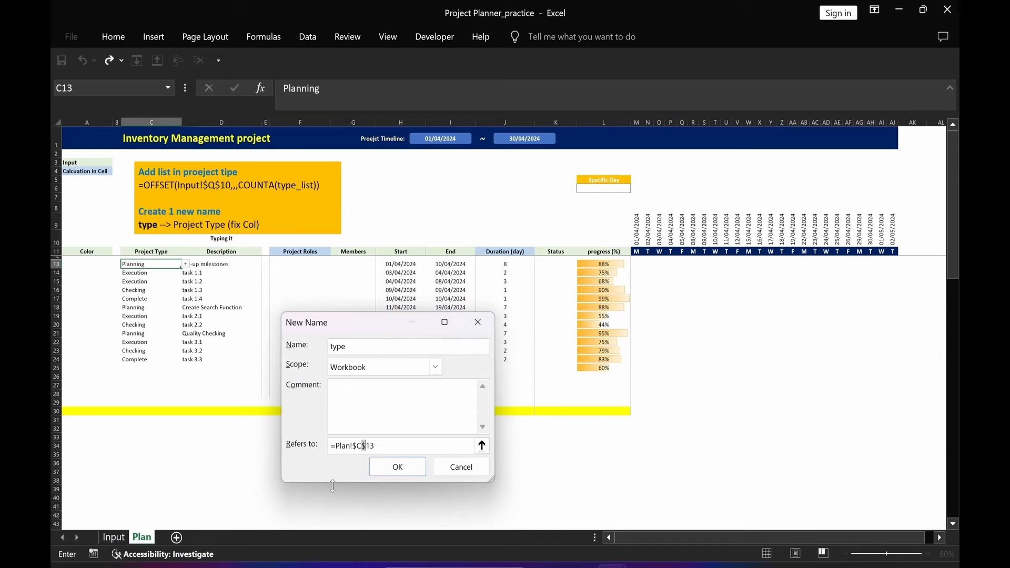
key(BackSpace)
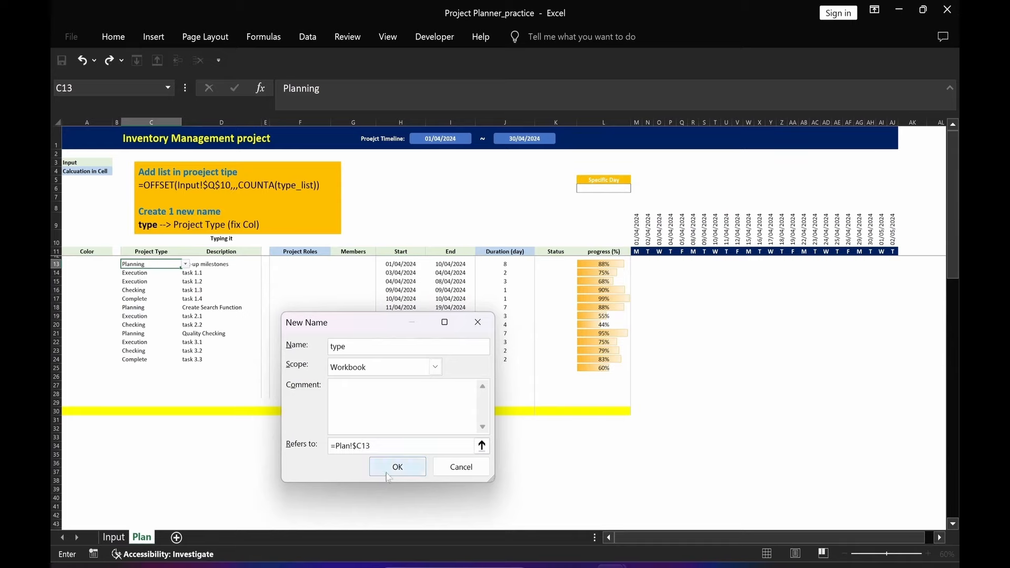
click(416, 467)
click(552, 544)
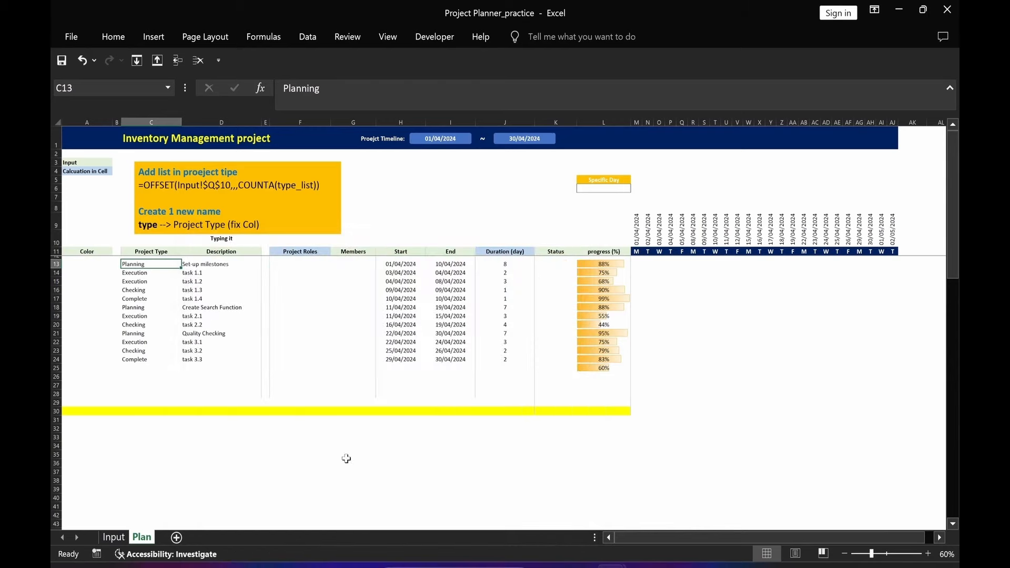
Test the name type by trying the formula =type in G17 and G24, discarding both entries
click(228, 473)
click(353, 300)
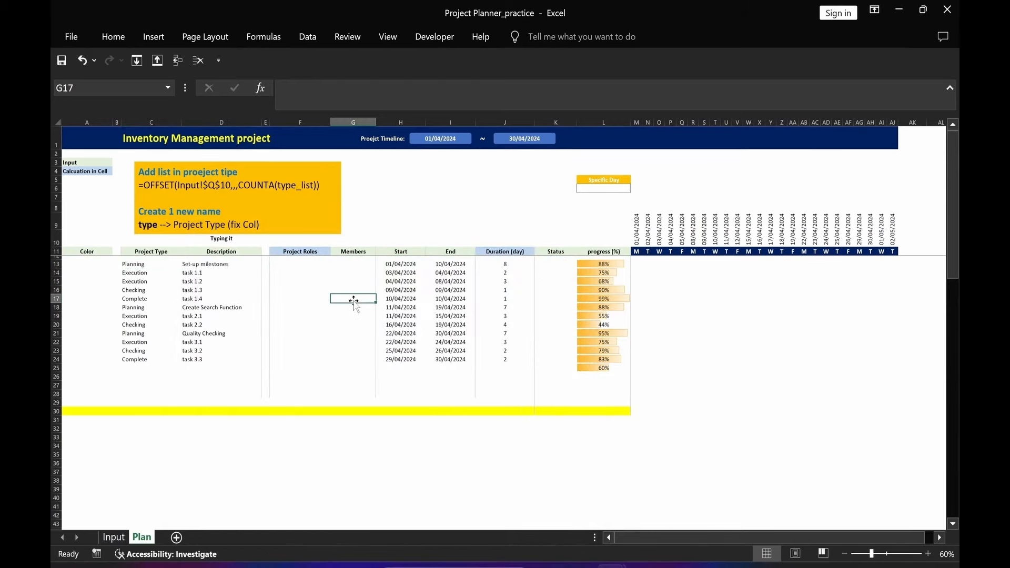
text(=t)
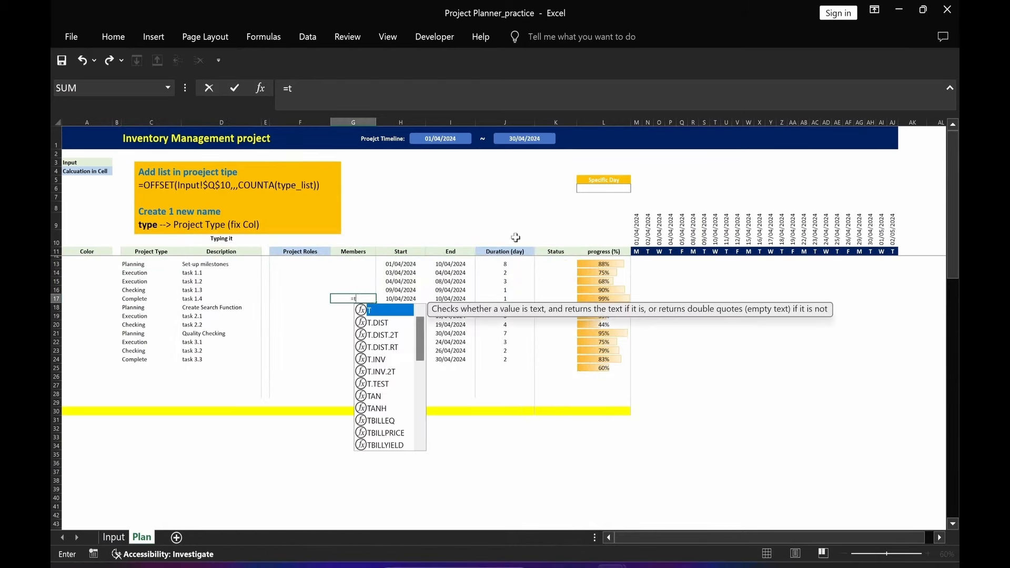
text(y)
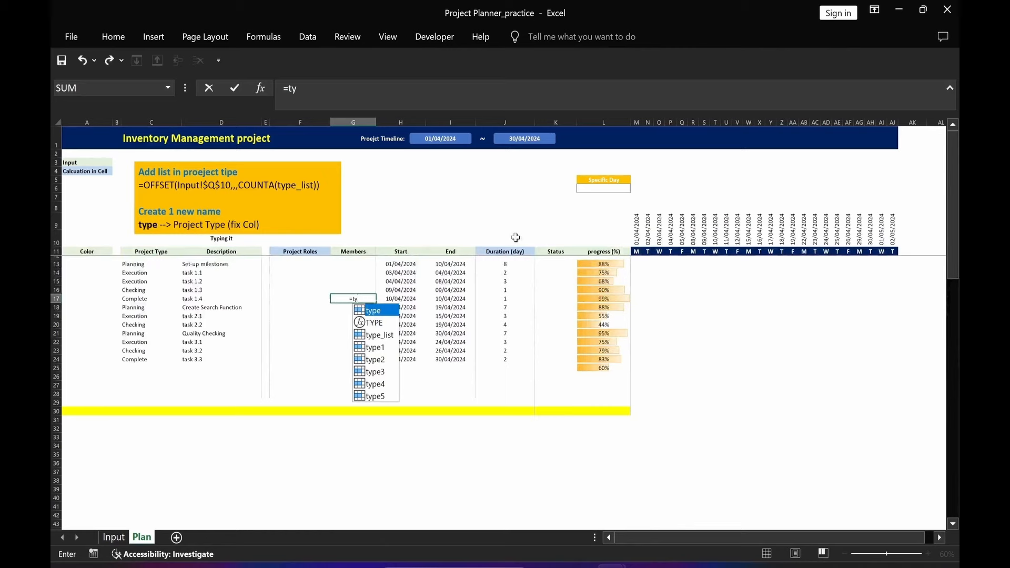
key(Tab)
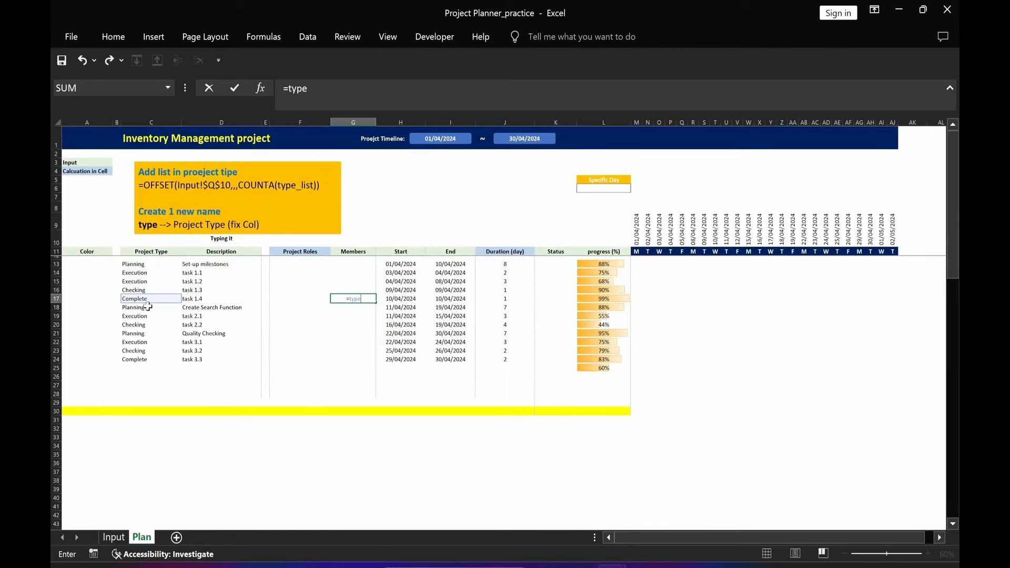
key(Escape)
click(355, 361)
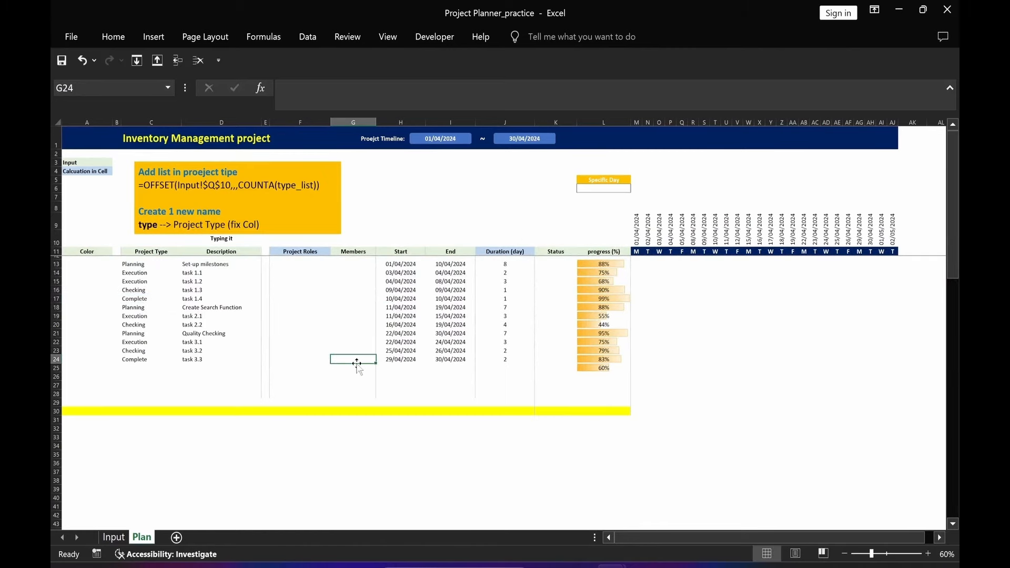
text(=ty)
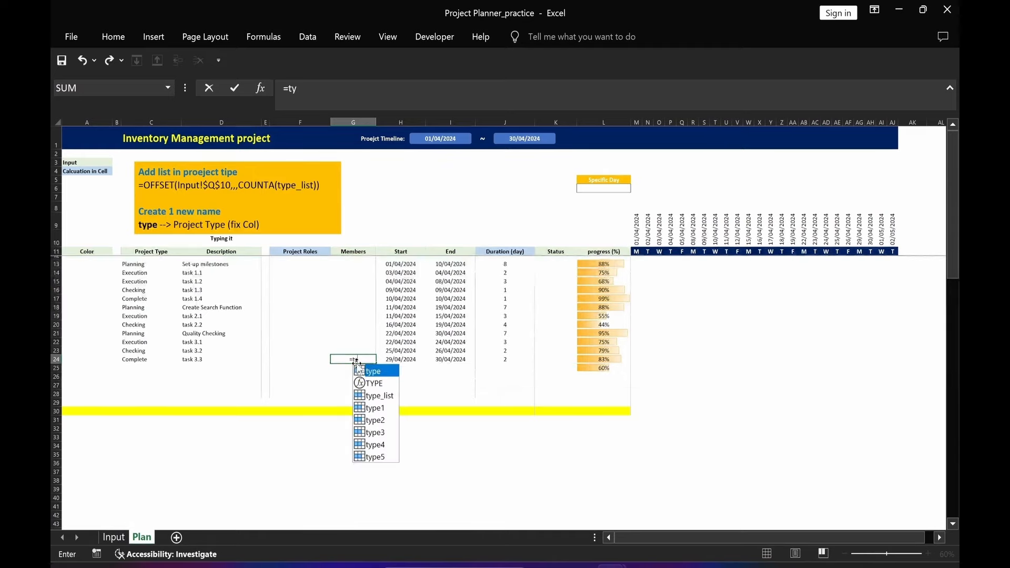
key(Tab)
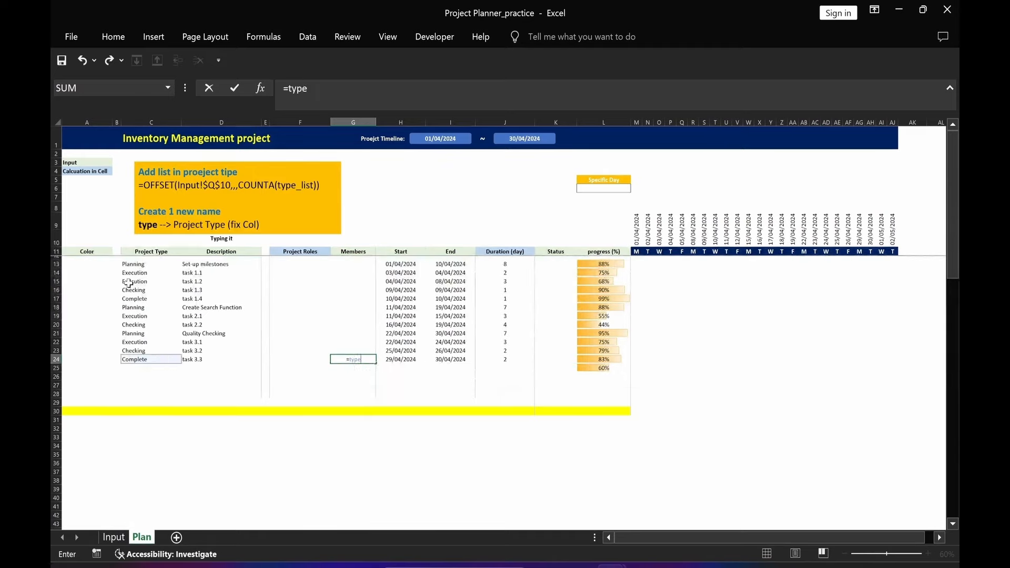
key(Escape)
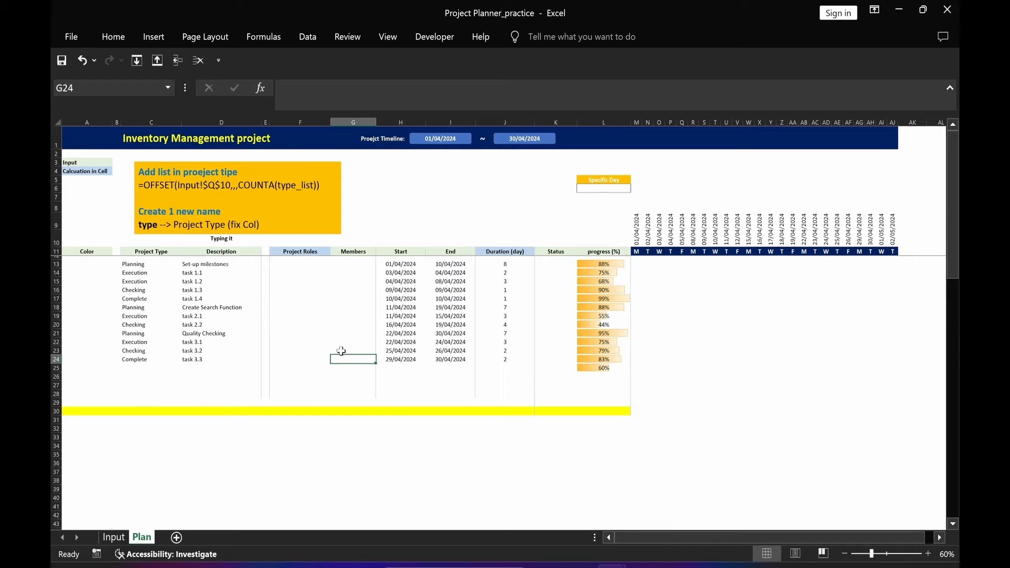
Move the note with the two conditional format formulas to above the Project Type and Description headers
click(285, 165)
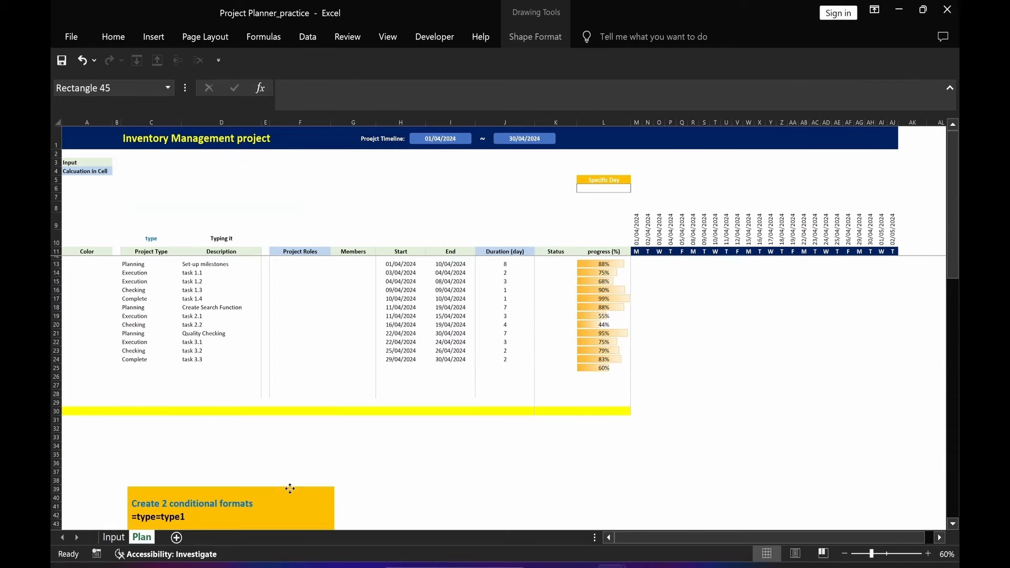
drag(287, 474, 298, 157)
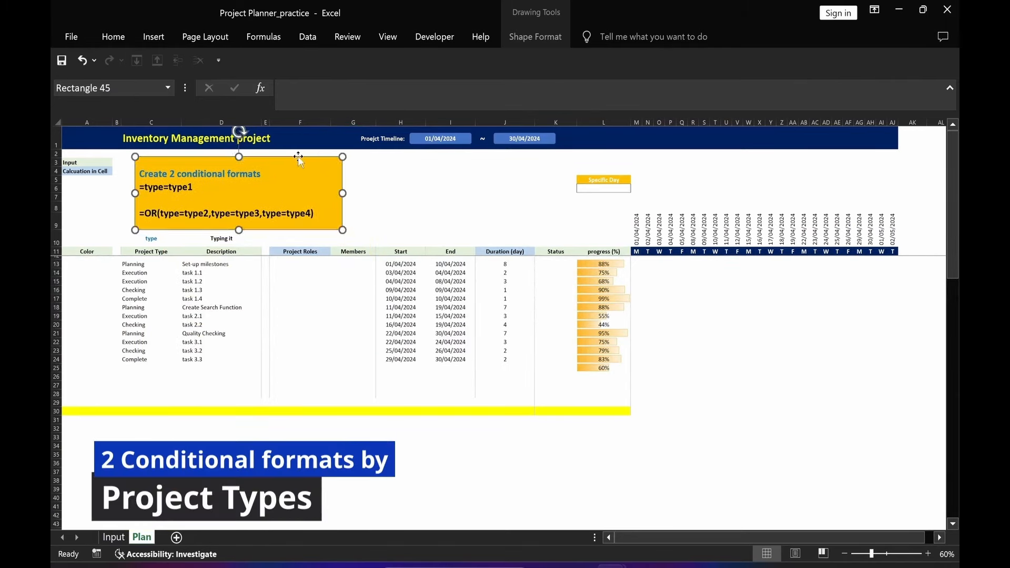
click(221, 471)
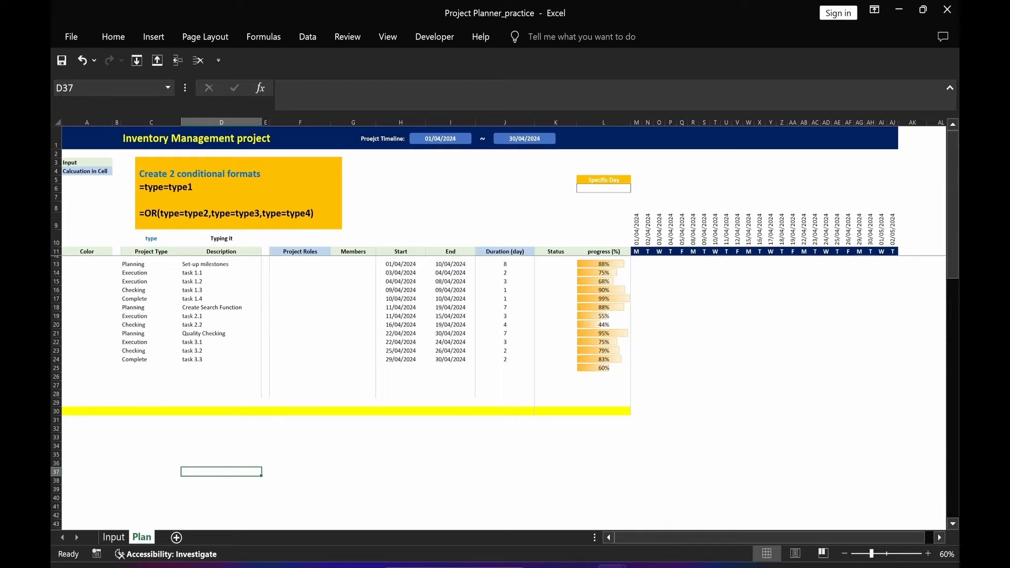
click(394, 203)
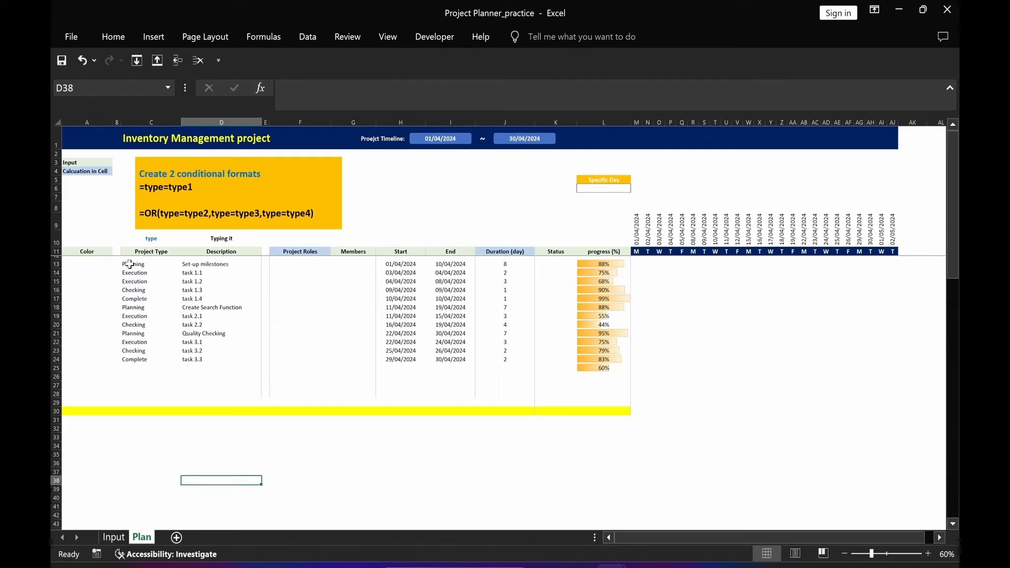
Start a formula-based conditional formatting rule on C13:AJ30 with the formula =type=type1
drag(130, 264, 892, 408)
click(120, 40)
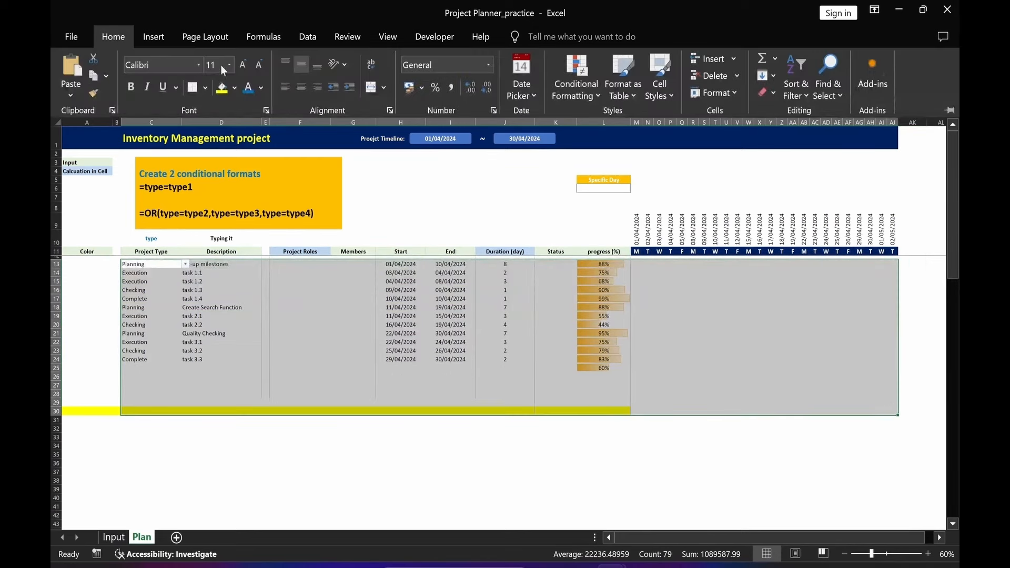
click(580, 95)
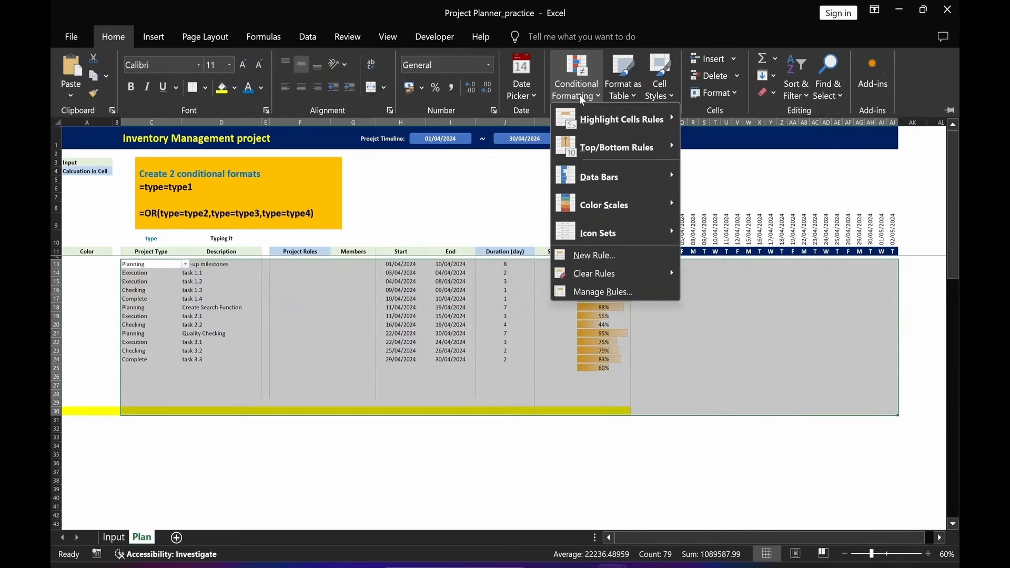
click(593, 256)
click(207, 353)
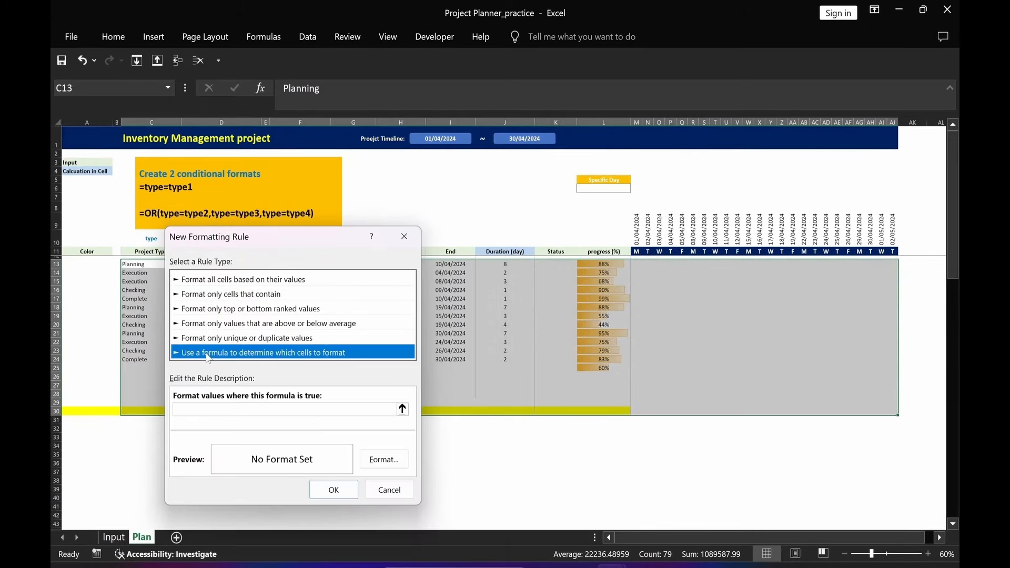
click(221, 410)
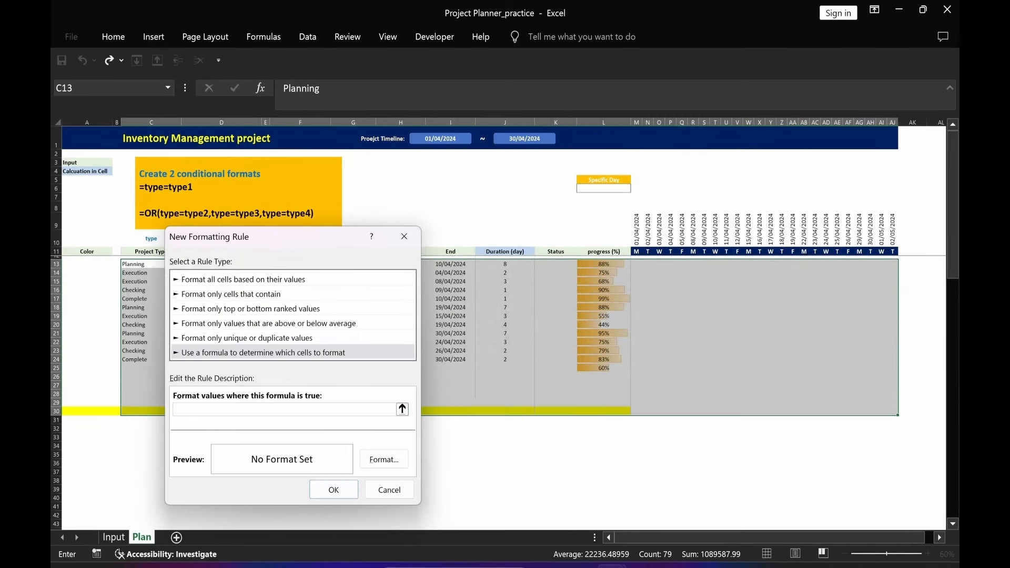
key(ctrl+v)
Format the =type=type1 rule with bold text and gray top and bottom borders, and apply it
click(381, 466)
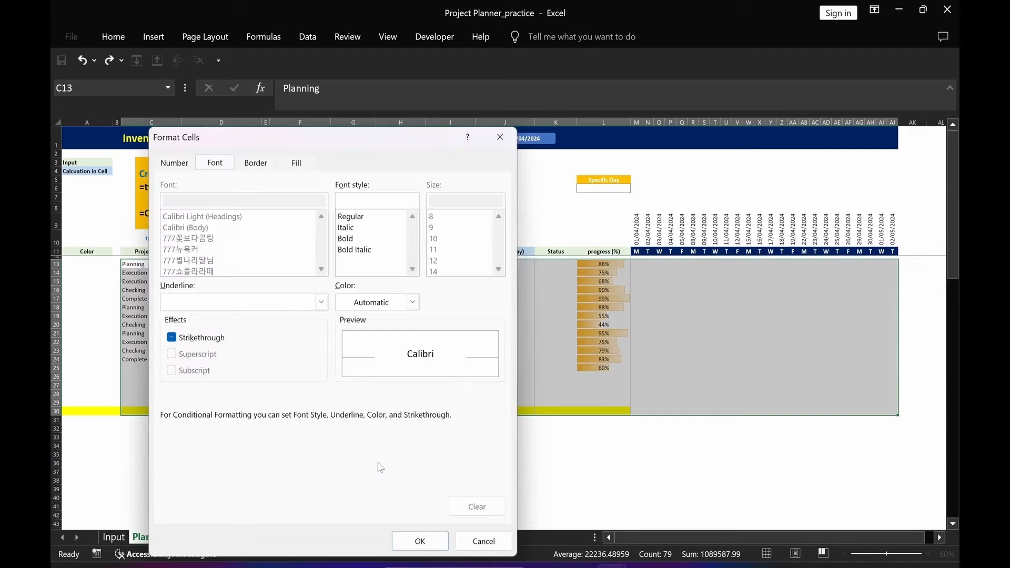
click(345, 241)
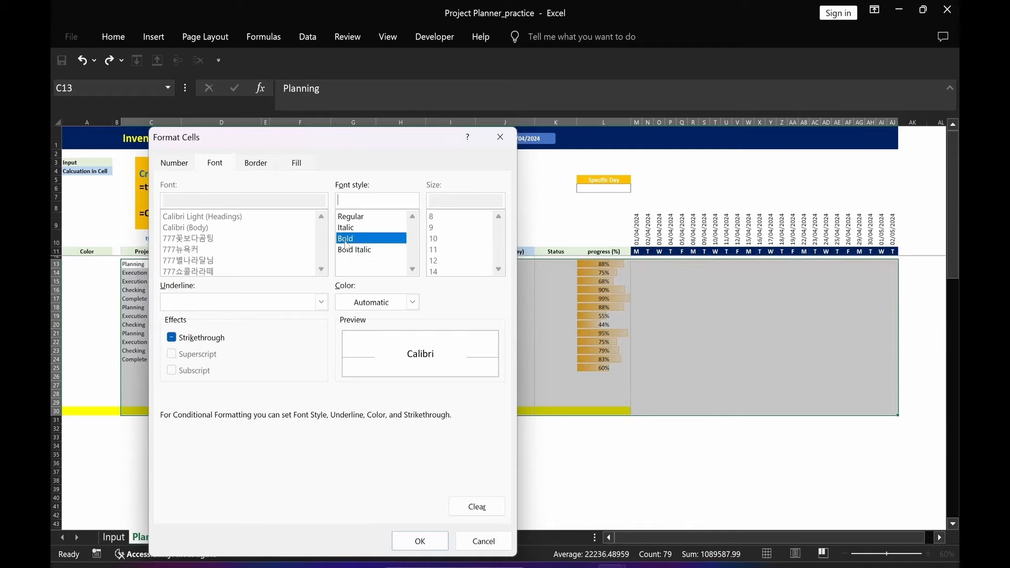
click(251, 166)
click(244, 338)
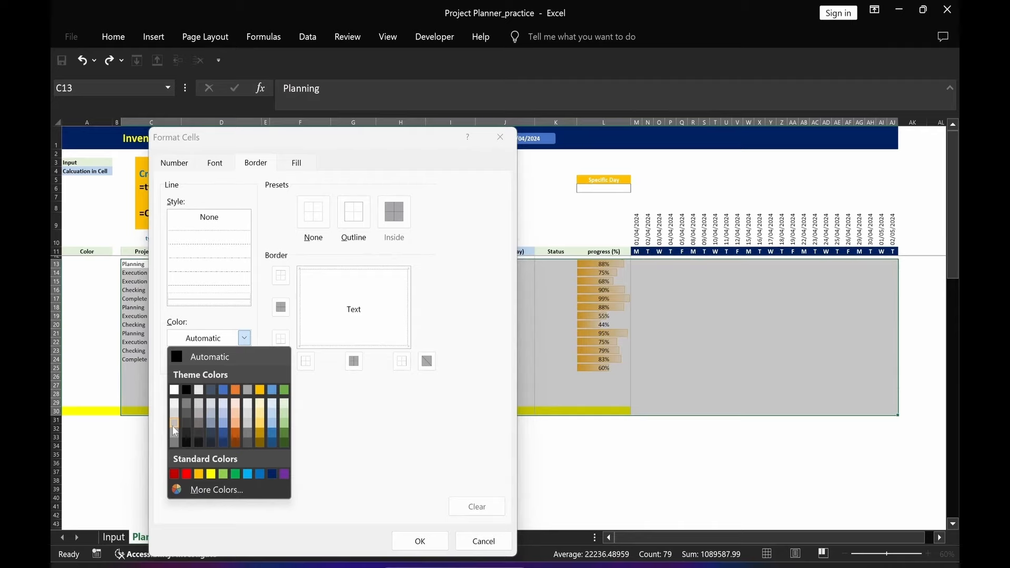
click(173, 425)
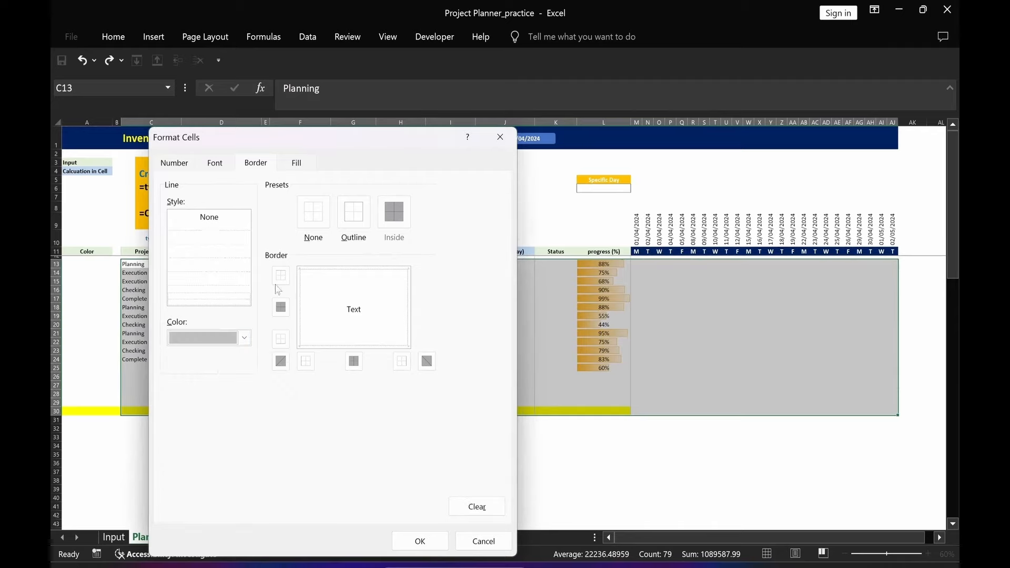
click(281, 280)
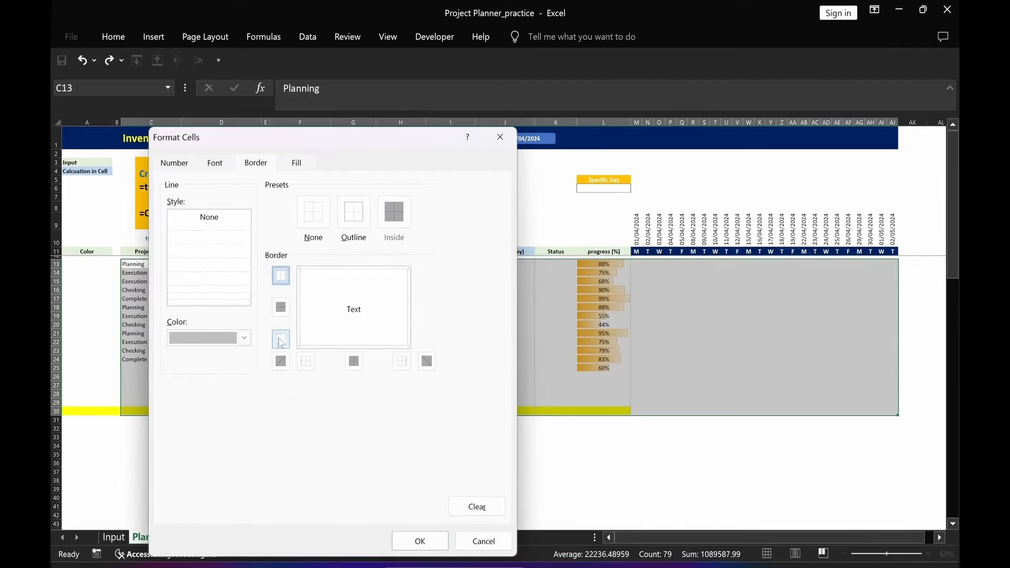
click(281, 339)
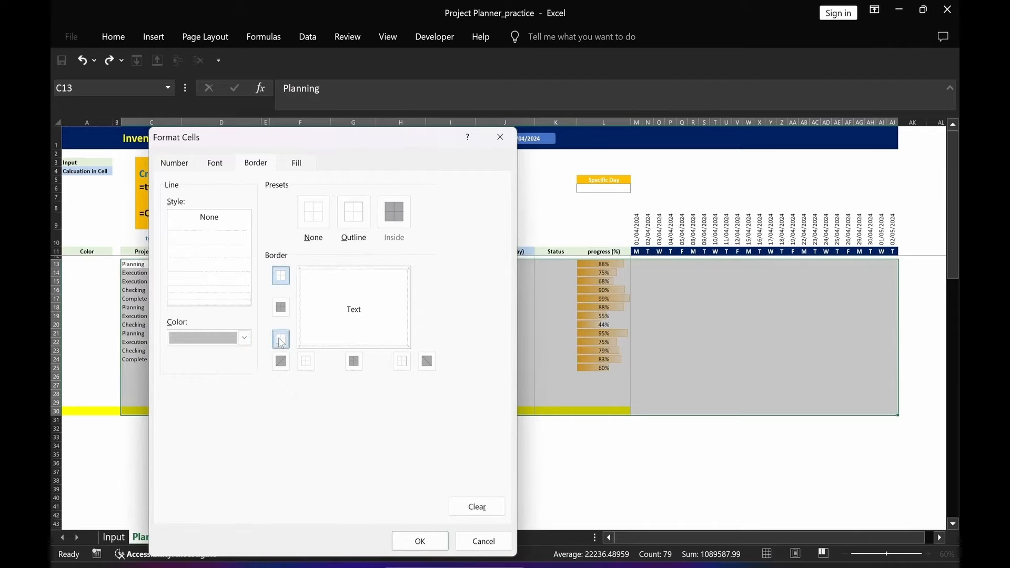
click(403, 540)
click(334, 489)
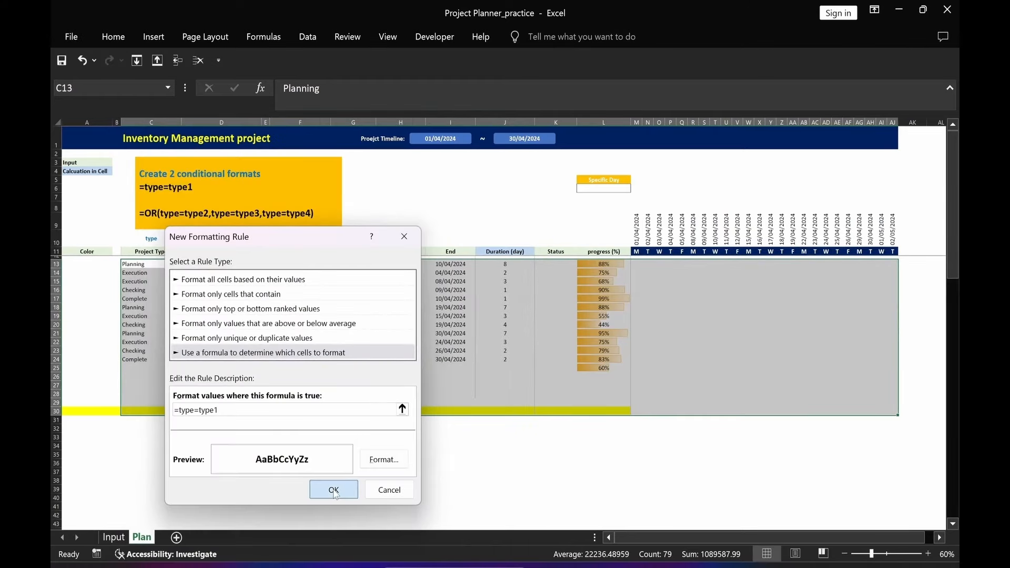
Test the rule by setting the project type of task 1.2 (C15) to Planning, and undo the change
click(328, 472)
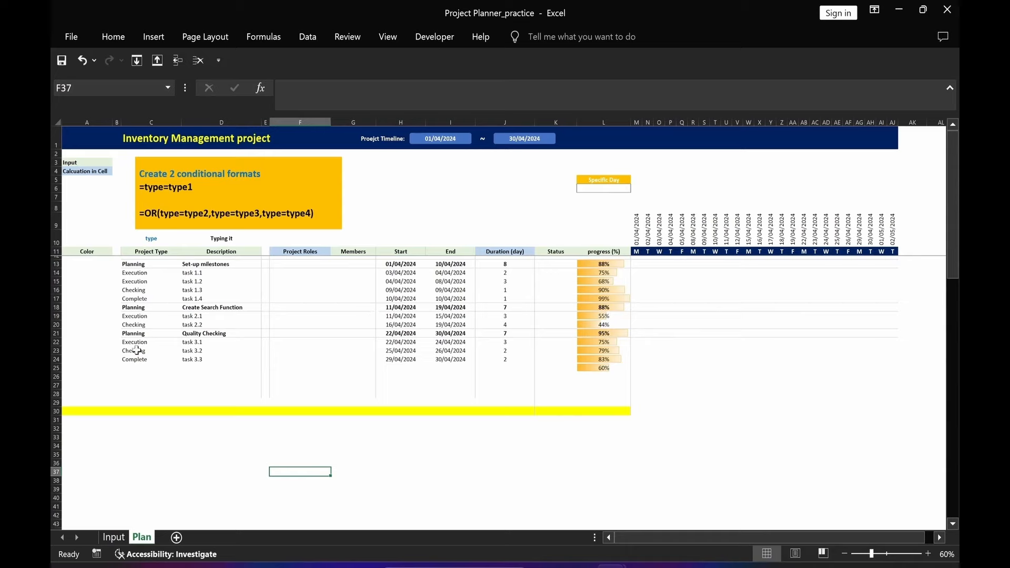
click(132, 284)
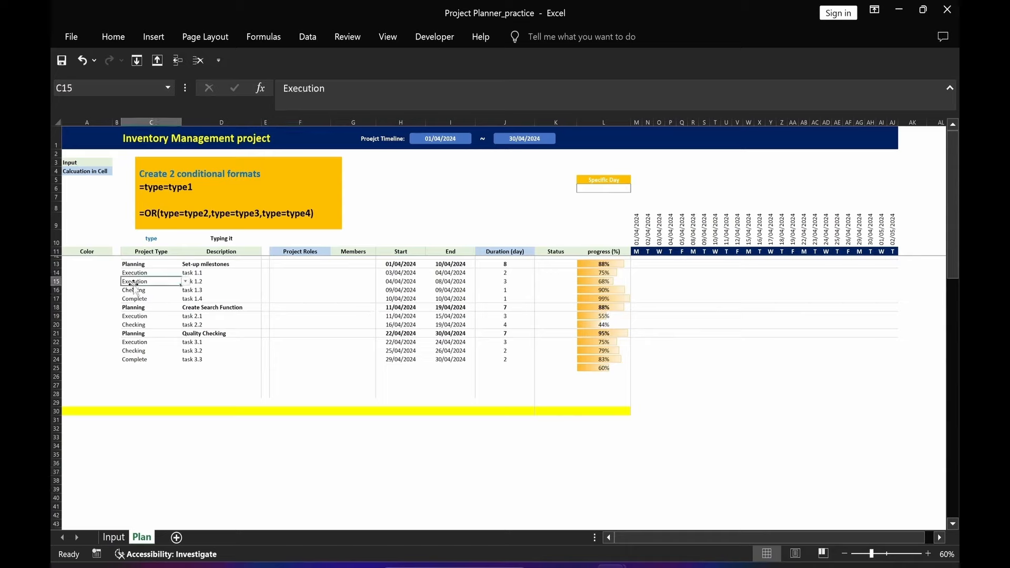
click(185, 282)
click(142, 289)
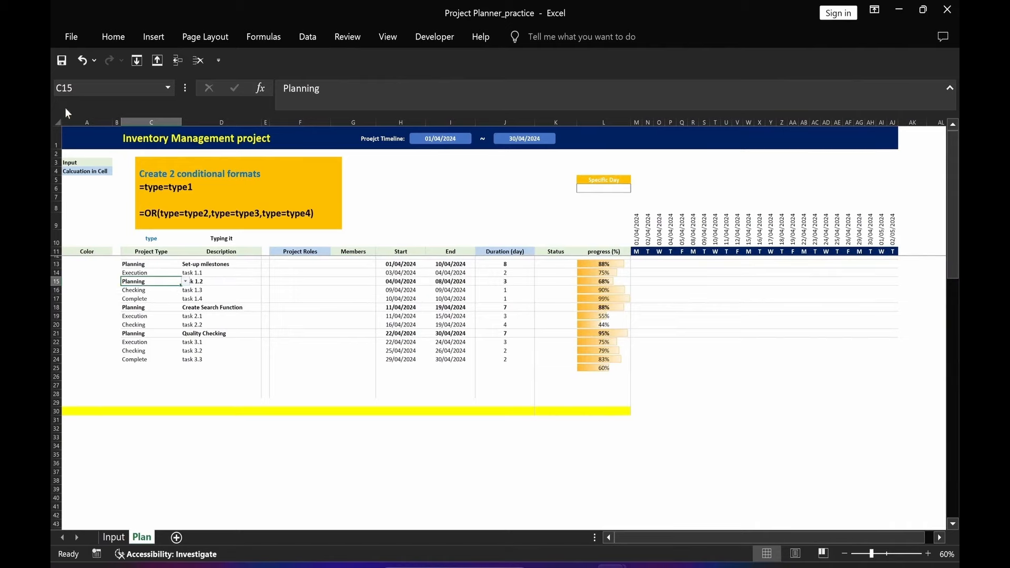
click(82, 61)
drag(151, 498, 151, 489)
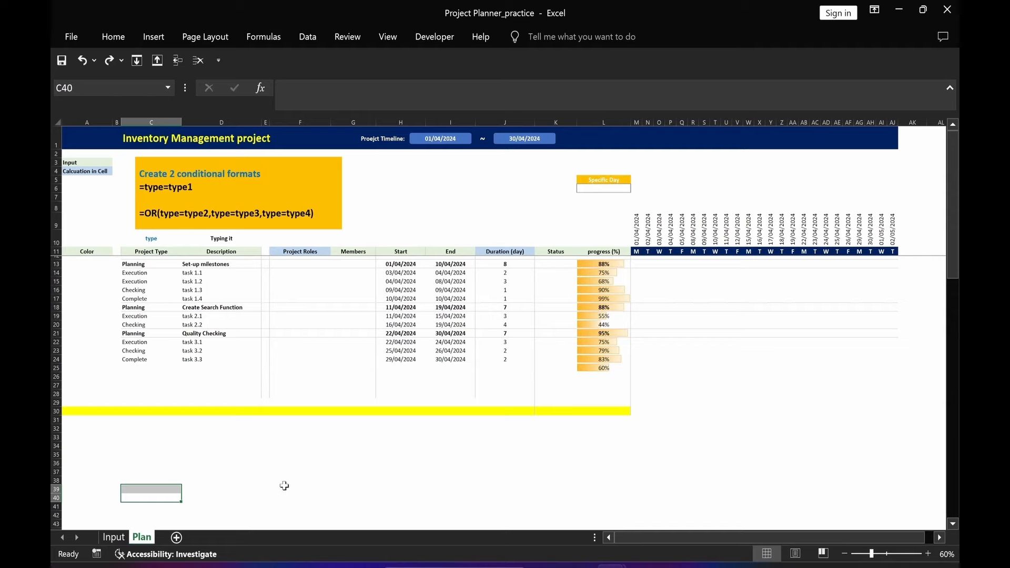
click(248, 483)
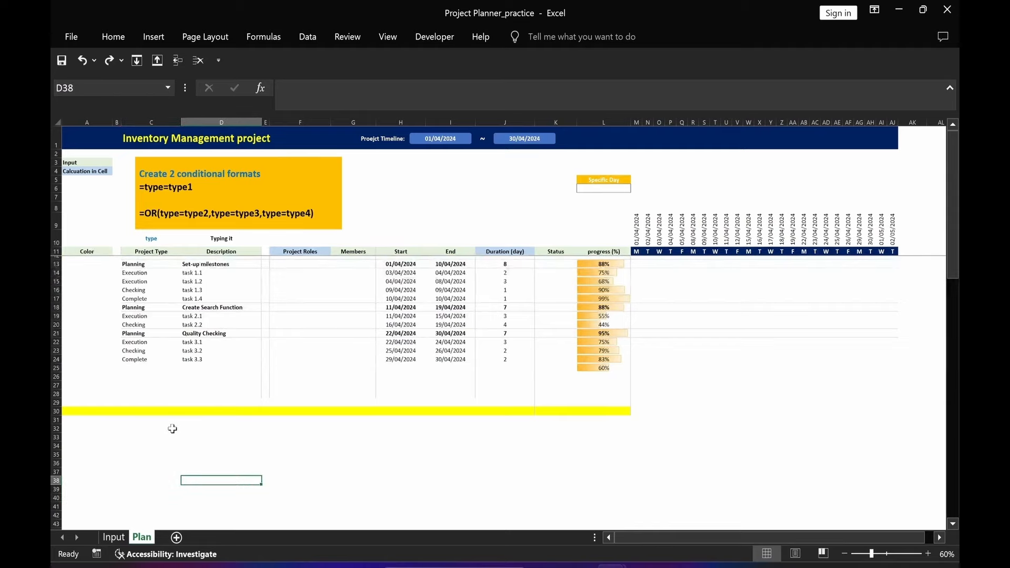
Start a formula-based conditional formatting rule on D13:D30 with the formula =OR(type=type2,type=type3,type=type4)
click(218, 263)
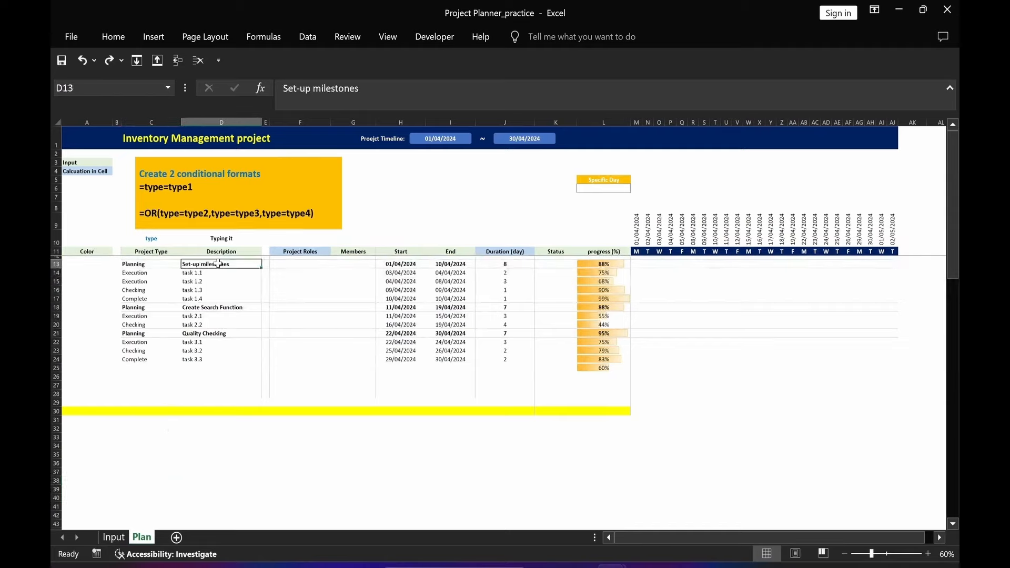
drag(219, 264, 214, 411)
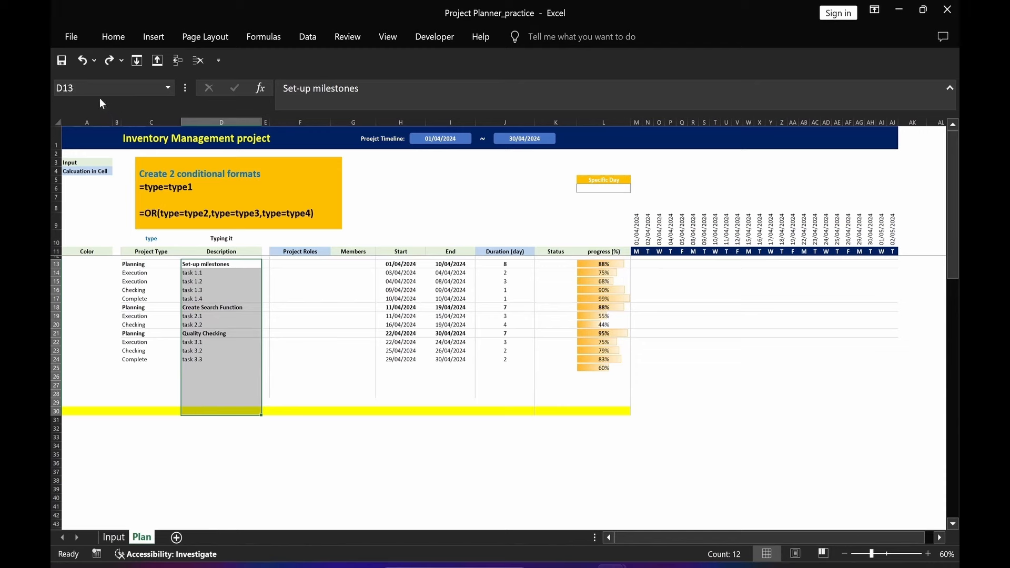
click(109, 43)
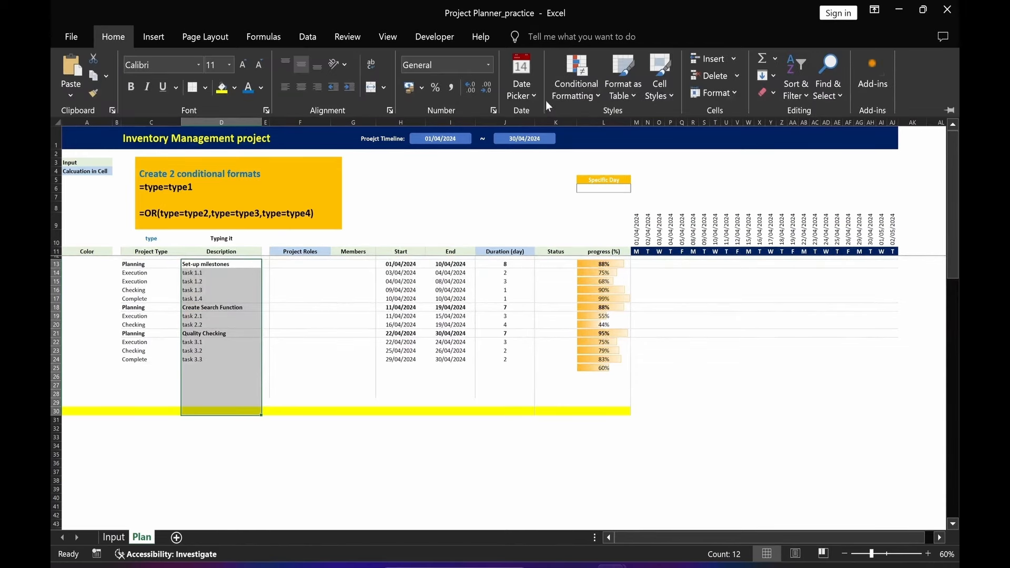
click(564, 96)
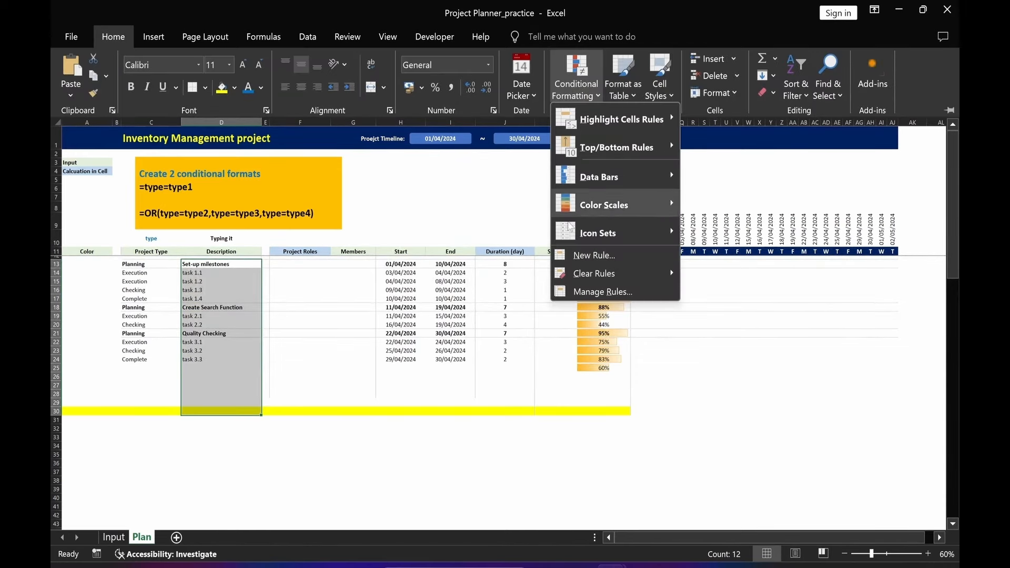
click(576, 256)
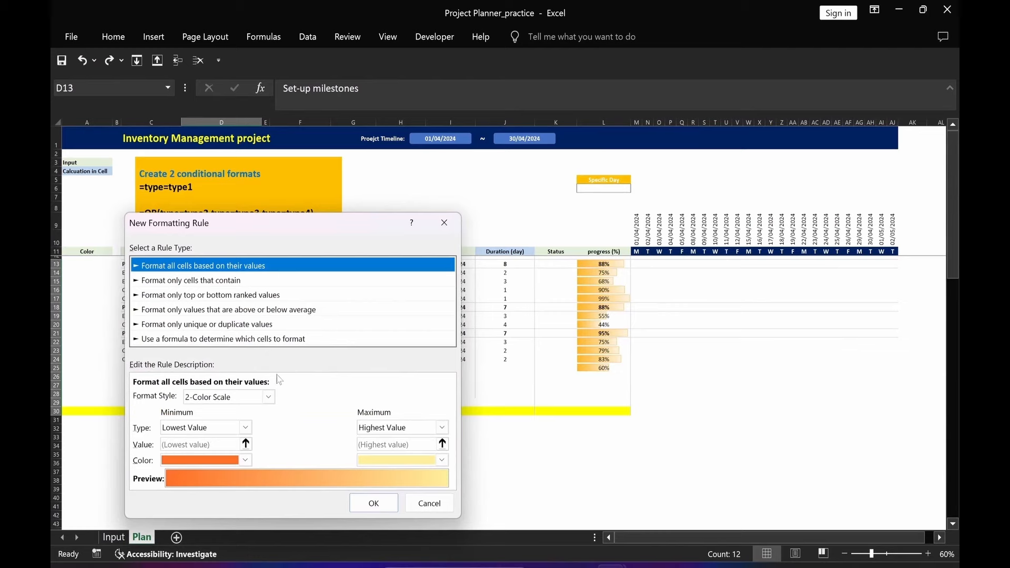
click(210, 340)
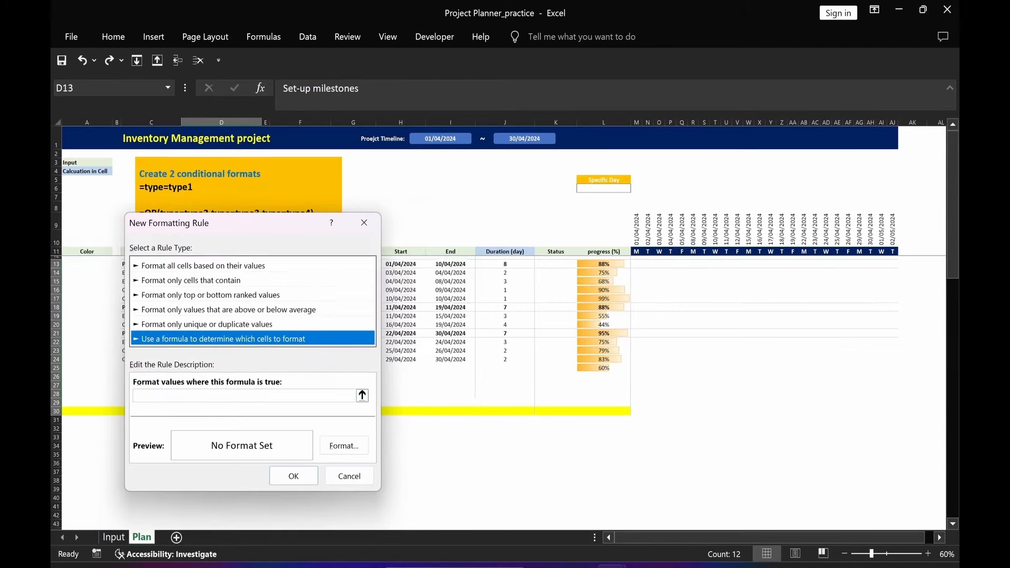
click(164, 396)
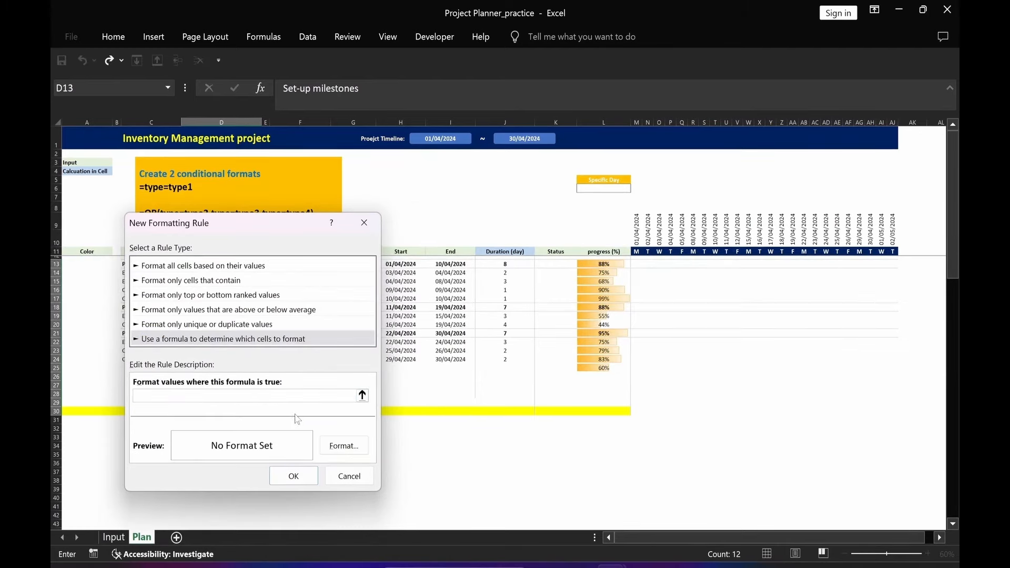
text(=OR(type=type2,type=type3,type=type4))
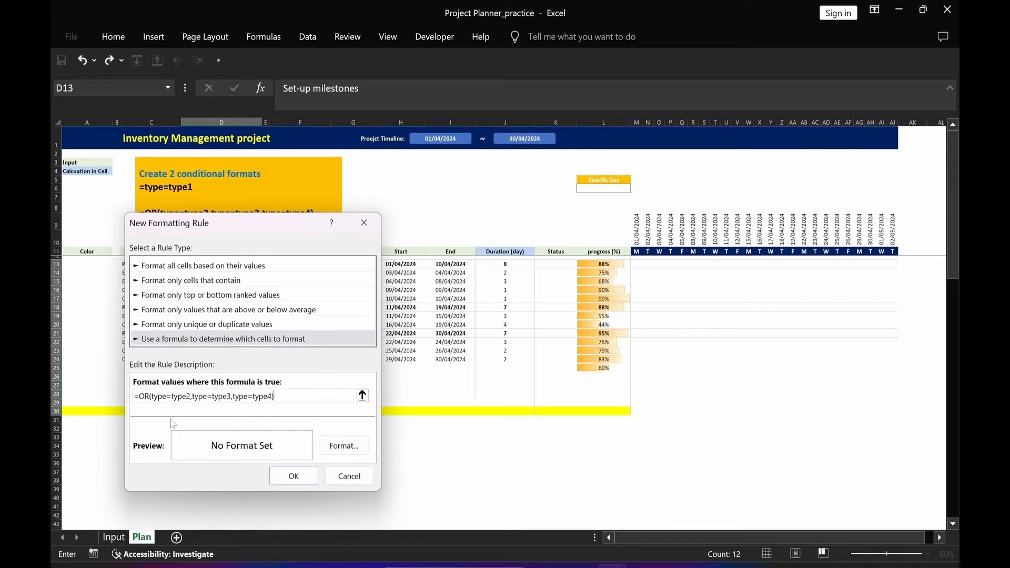
Give the rule a custom number format of @ preceded by spaces to indent the task descriptions, and apply it
click(343, 448)
click(342, 451)
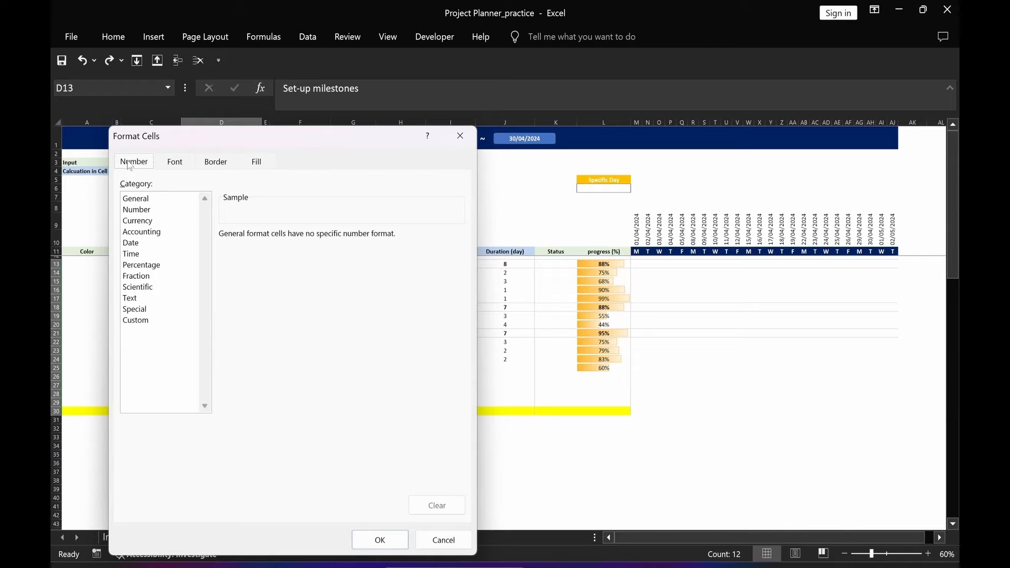
click(131, 321)
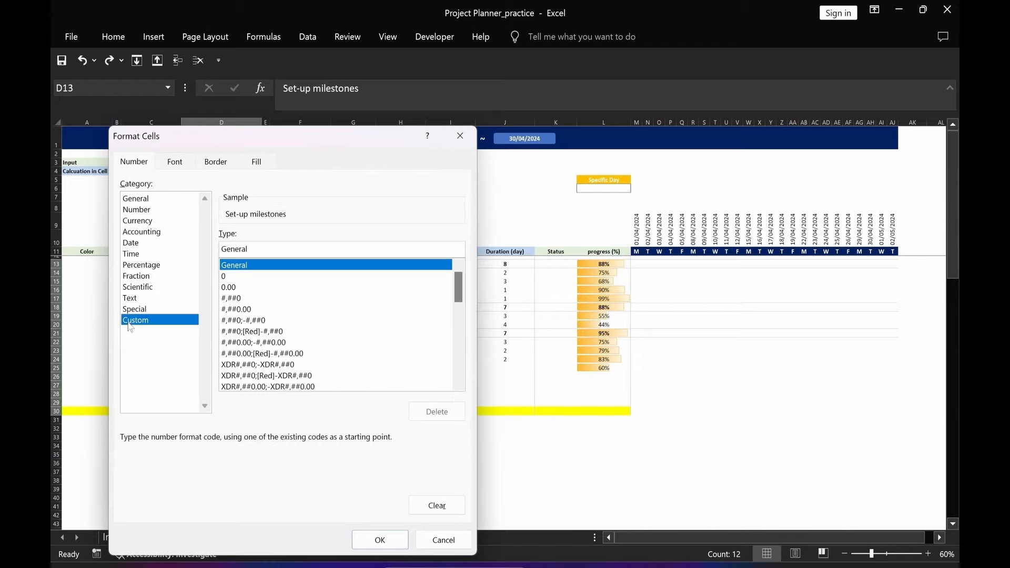
drag(461, 290, 461, 365)
click(239, 298)
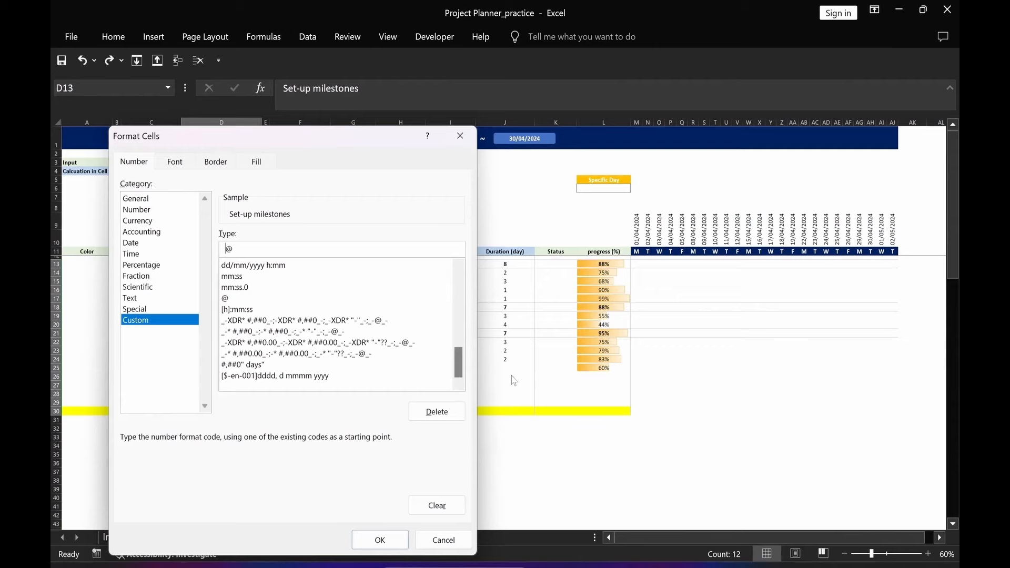
click(381, 539)
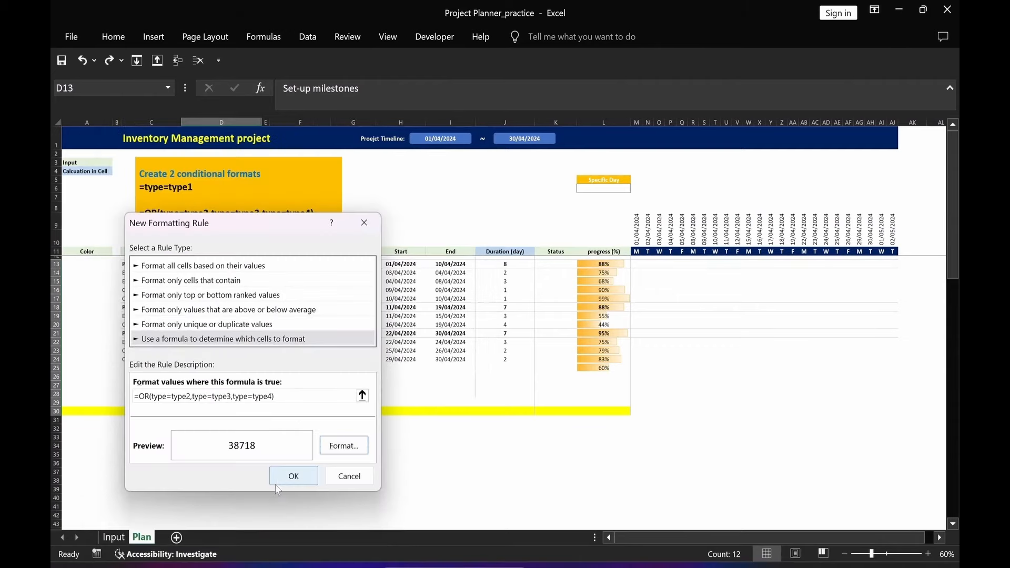
click(291, 479)
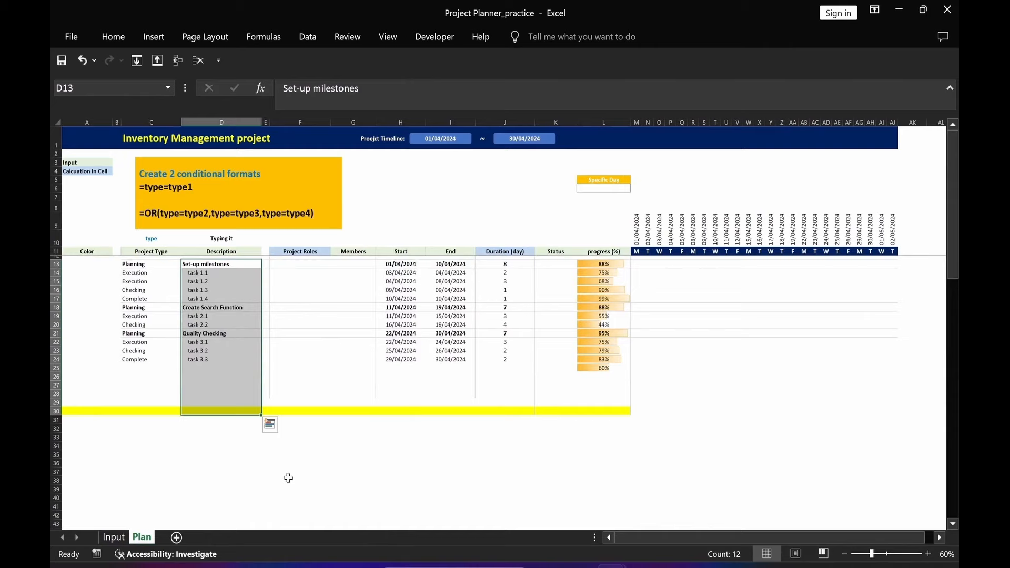
click(265, 497)
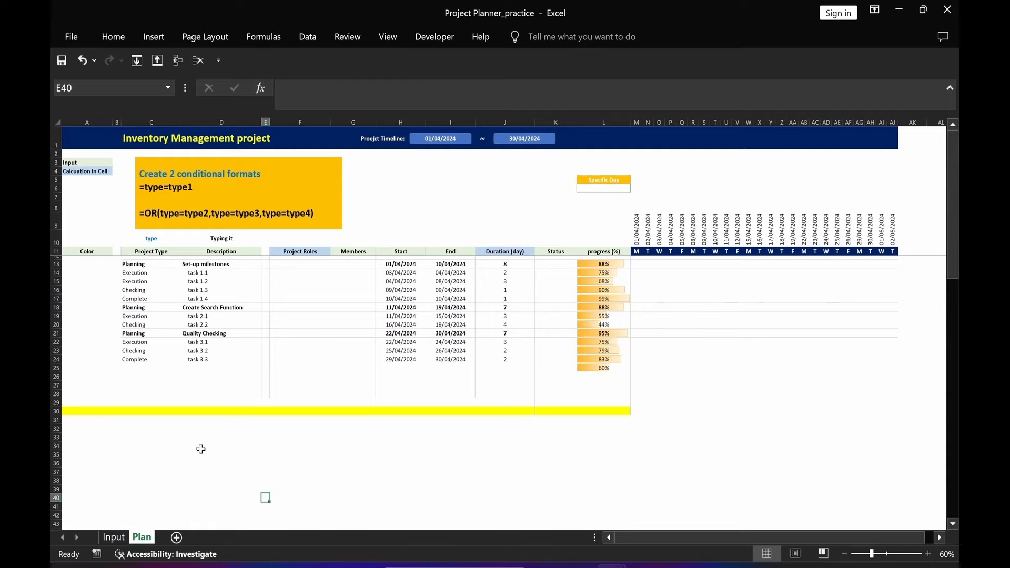
Cut the conditional formats note from the sheet and place the "Create 3 new names" note above the Start and End headers
click(330, 205)
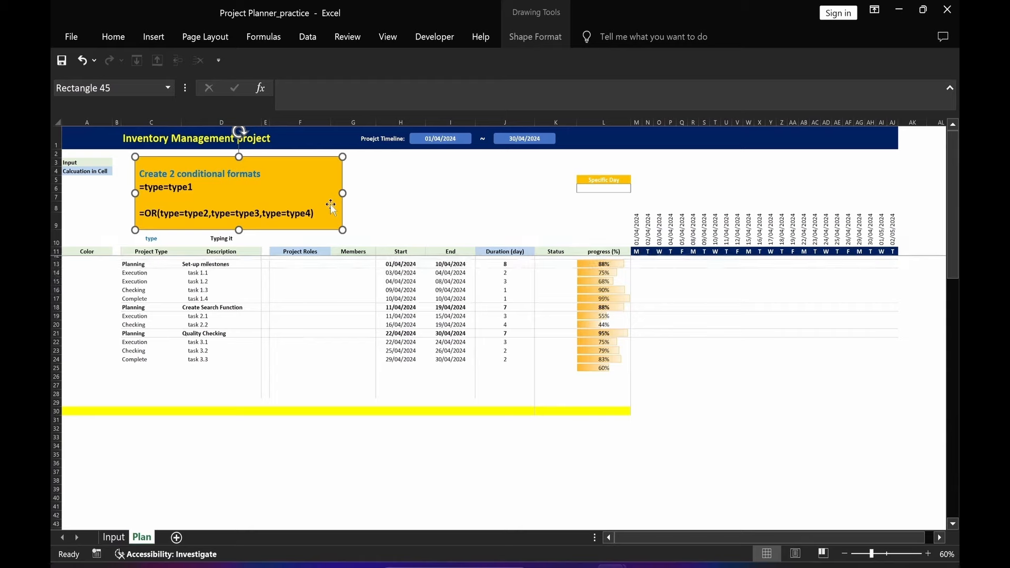
key(ctrl+x)
click(401, 237)
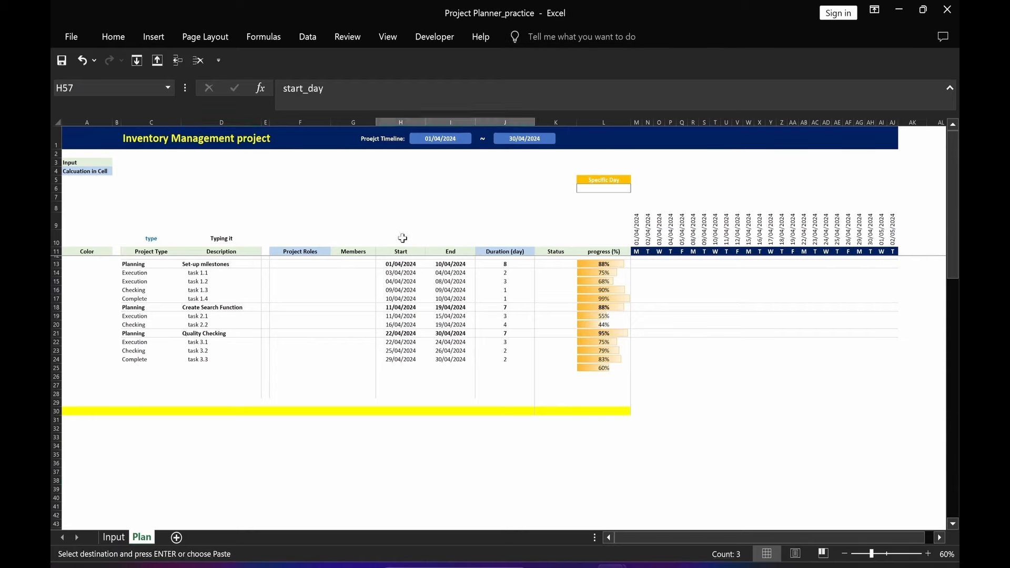
key(ctrl+v)
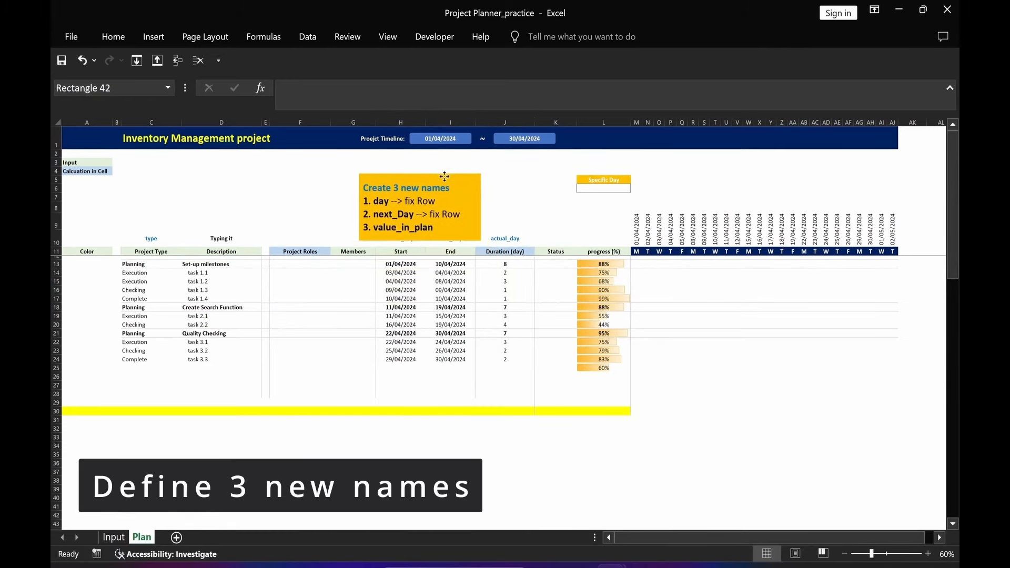
click(441, 163)
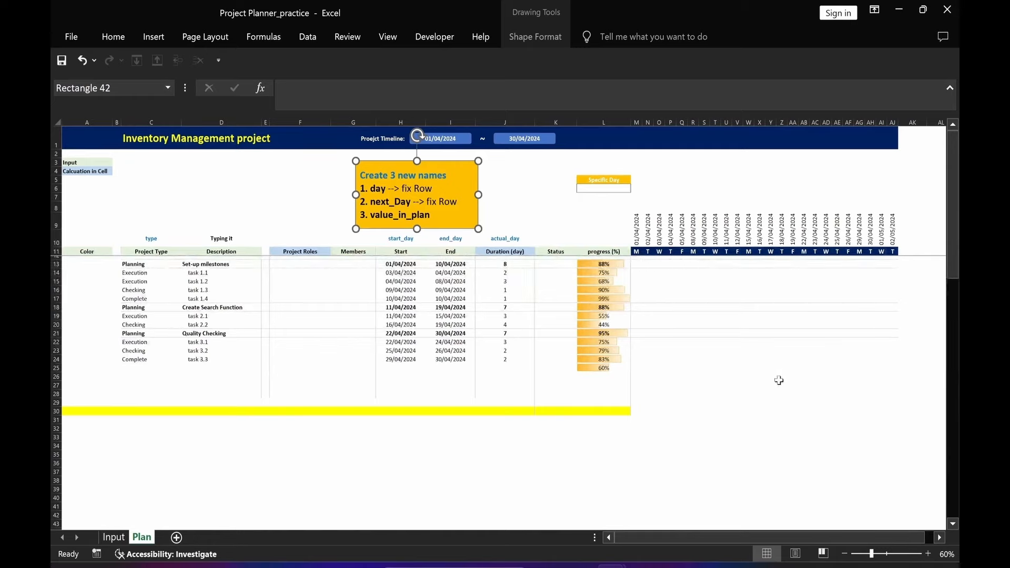
click(450, 480)
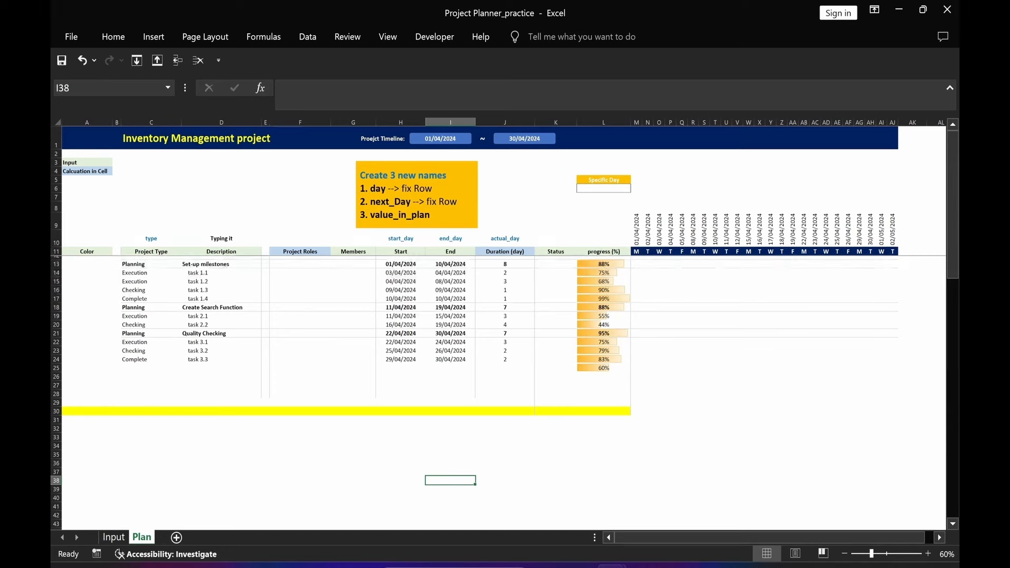
From cell M13, define the workbook name day with a row-fixed reference to =Plan!M$13
click(637, 264)
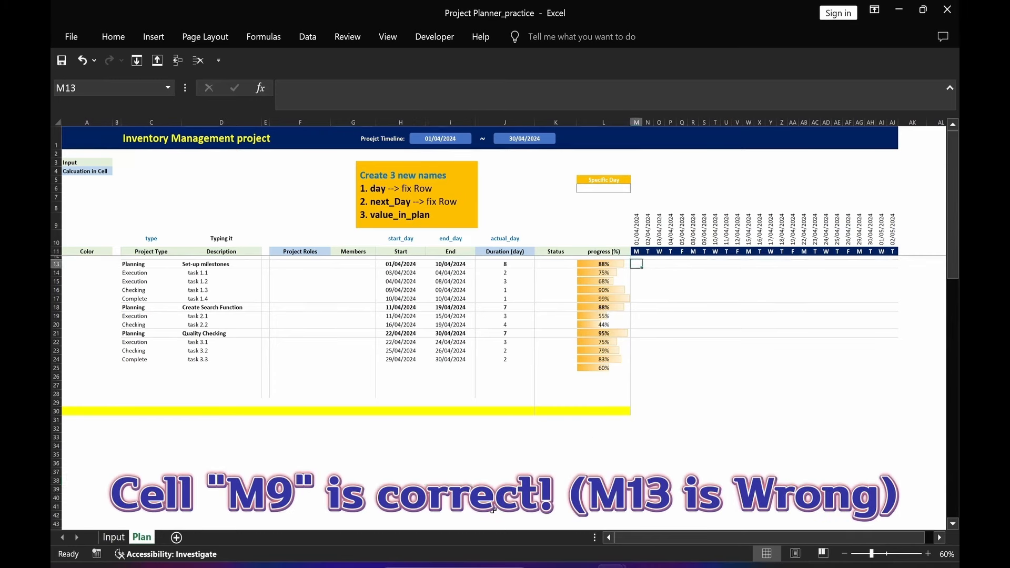
click(267, 37)
click(465, 87)
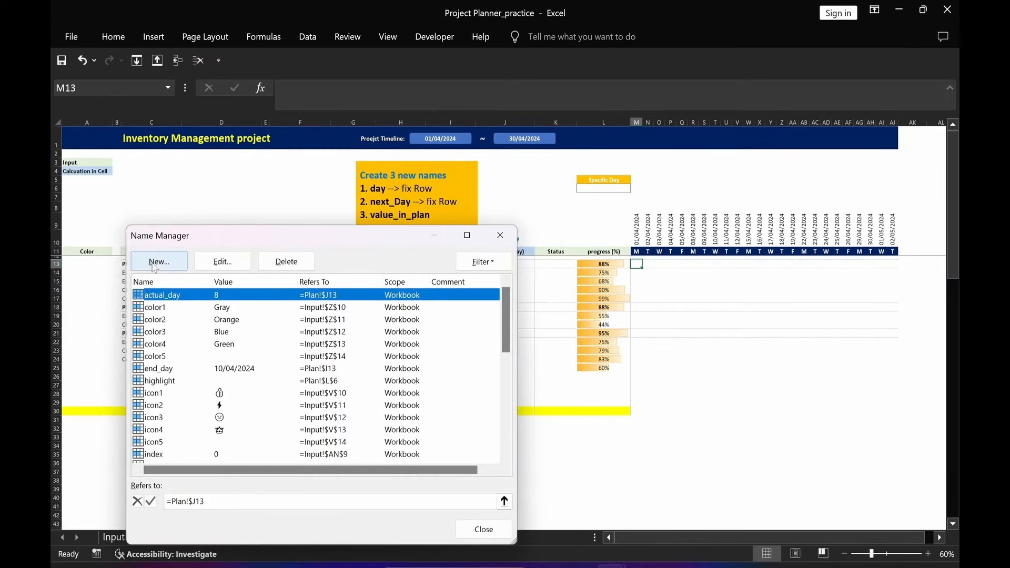
click(154, 265)
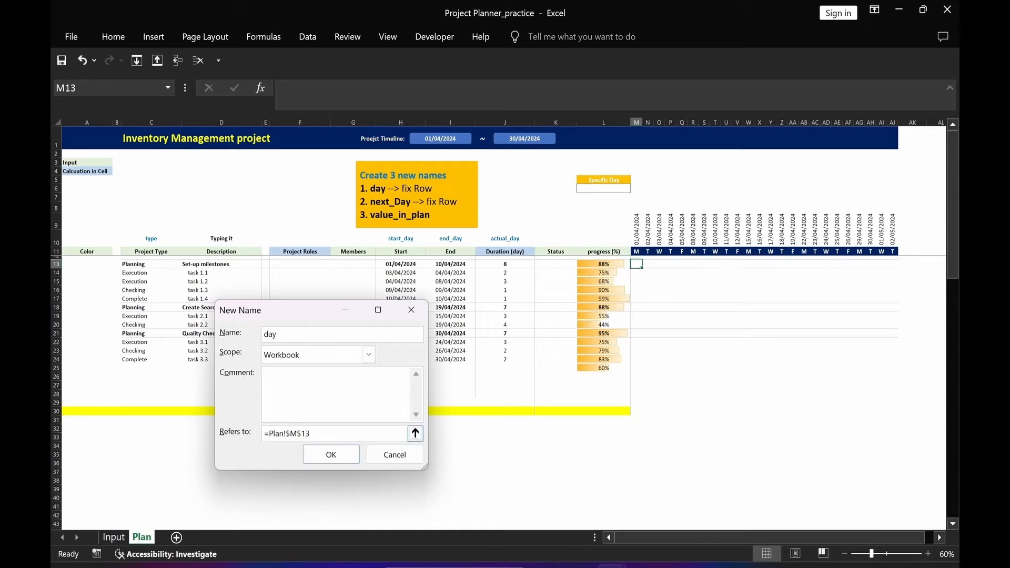
click(288, 432)
key(BackSpace)
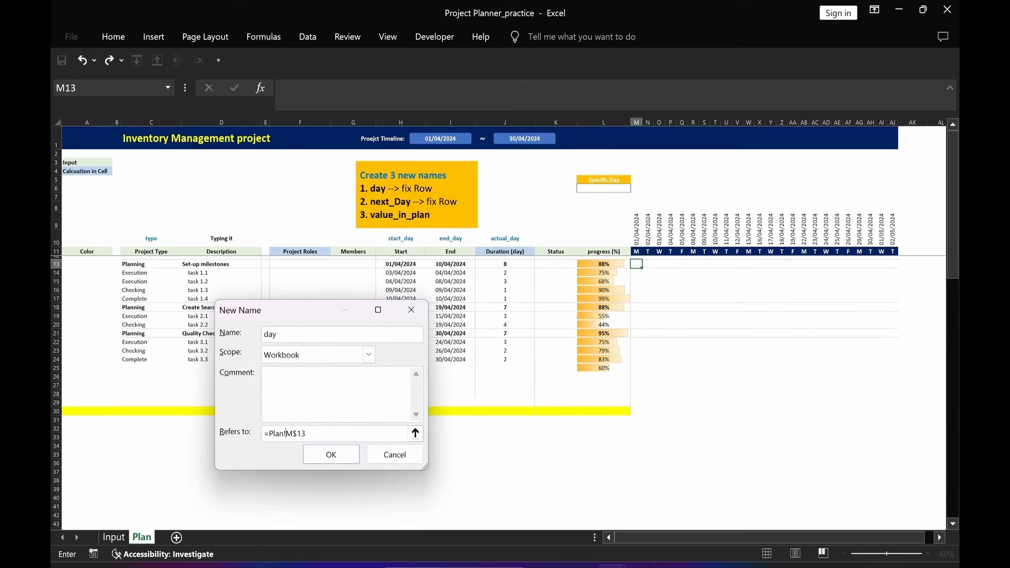
click(337, 457)
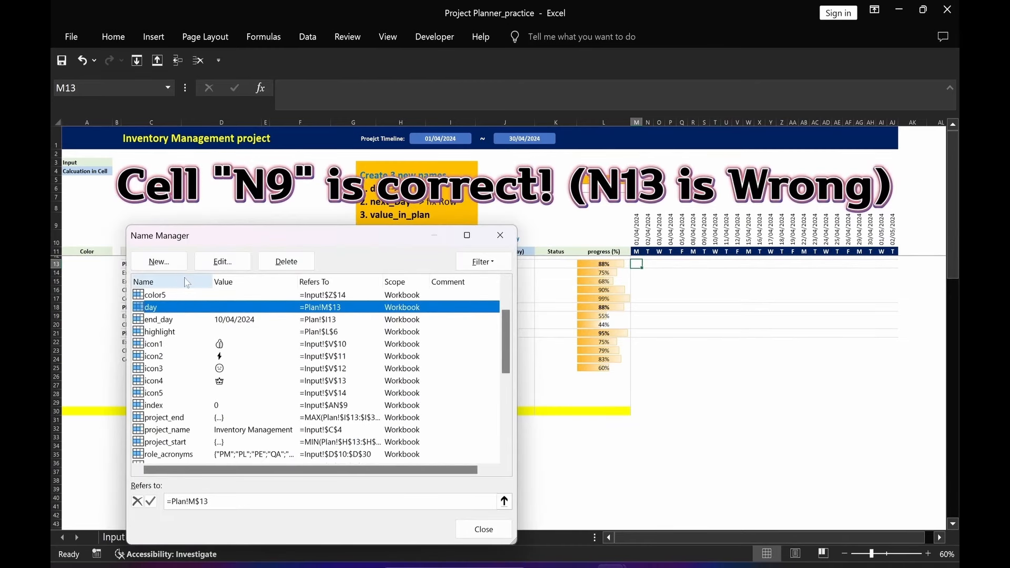
Define the workbook name next_Day with the row-fixed reference =Plan!N$13, and close the name list
click(168, 269)
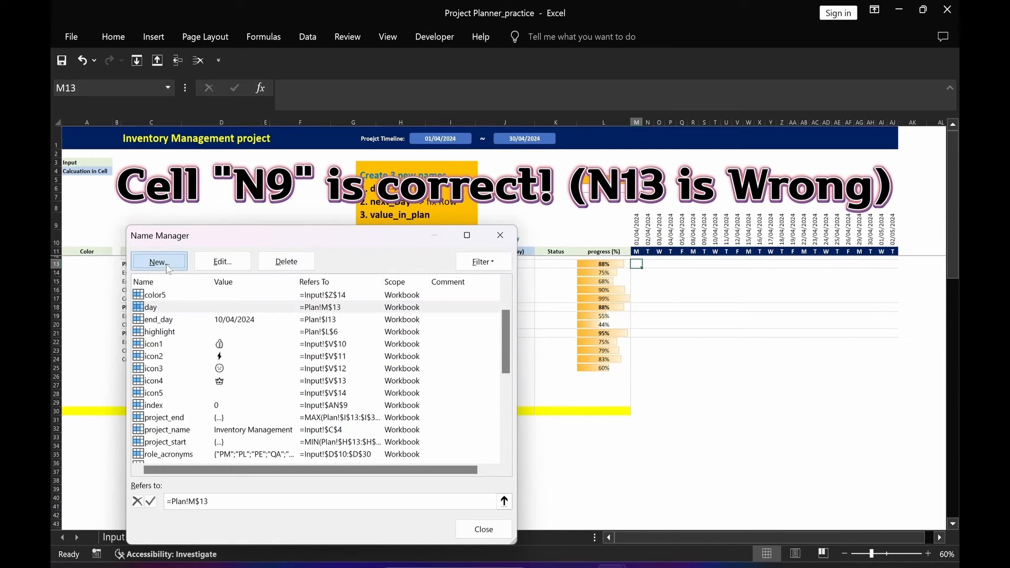
text(next_Day)
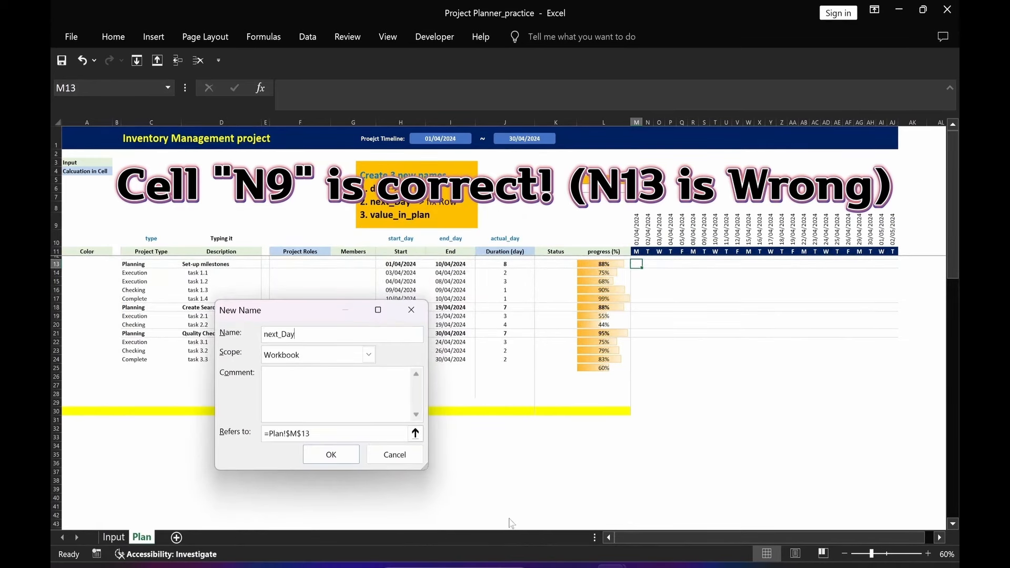
click(287, 433)
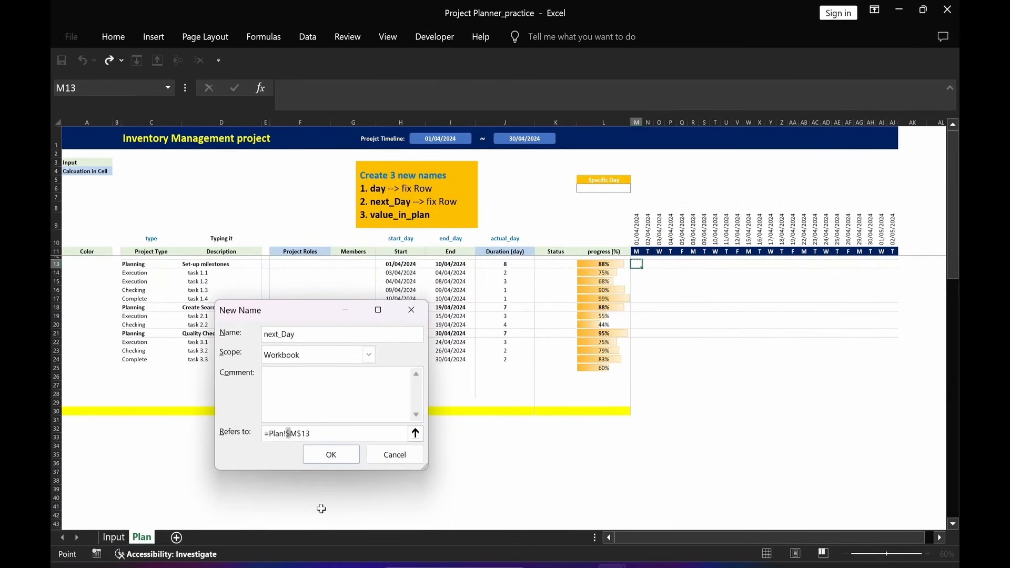
key(Delete)
text(N)
key(Delete)
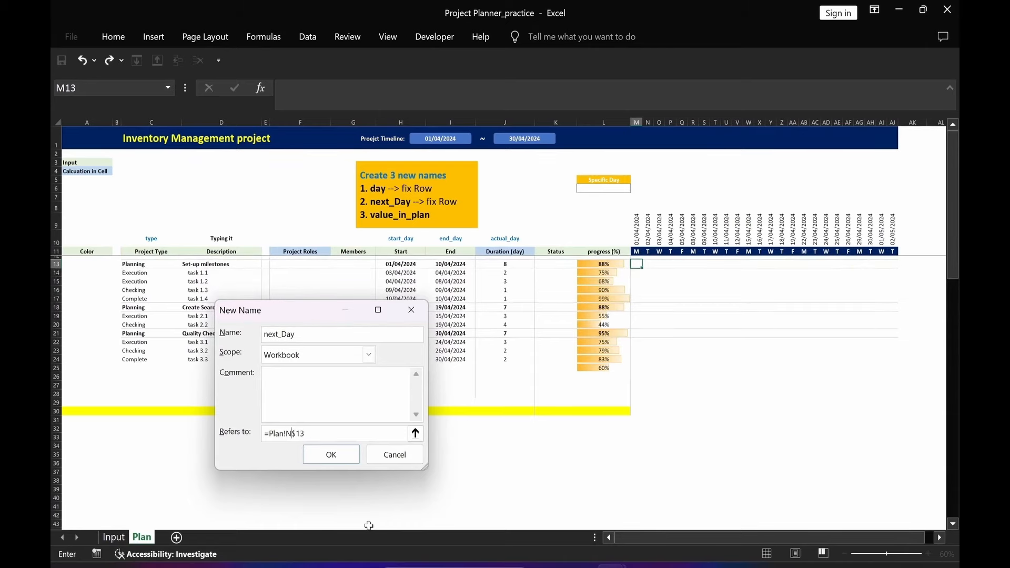
click(342, 455)
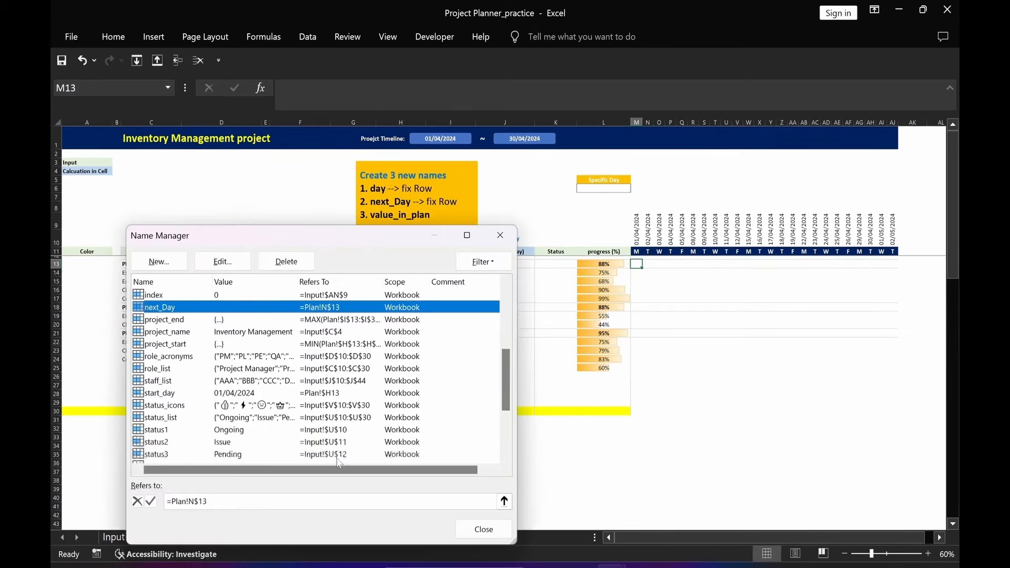
click(476, 533)
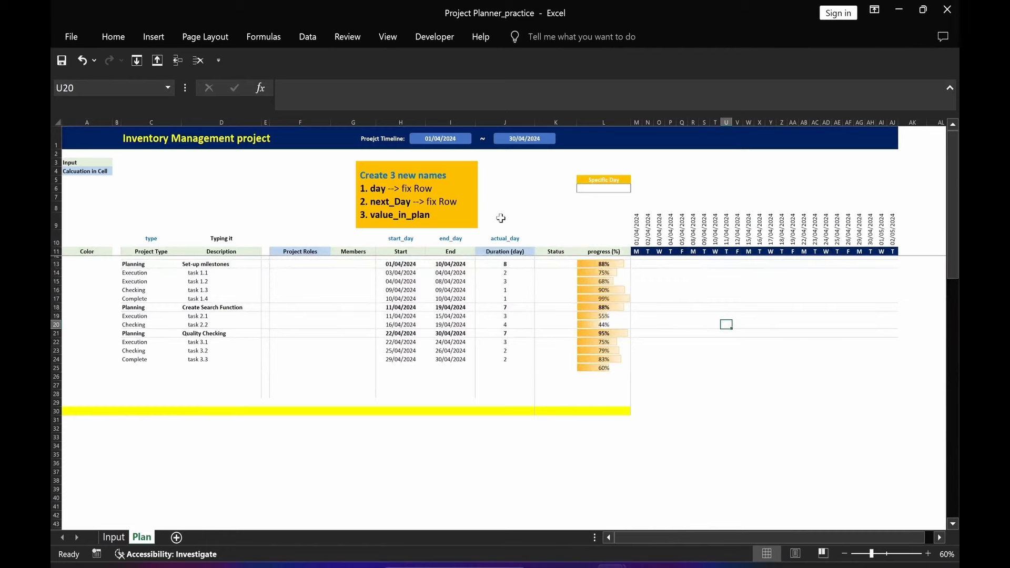
Move the "Create 3 new names" note above Project Type and Description, and bring the value_in_plan formula note up beside it
drag(476, 224, 259, 223)
drag(494, 506, 517, 162)
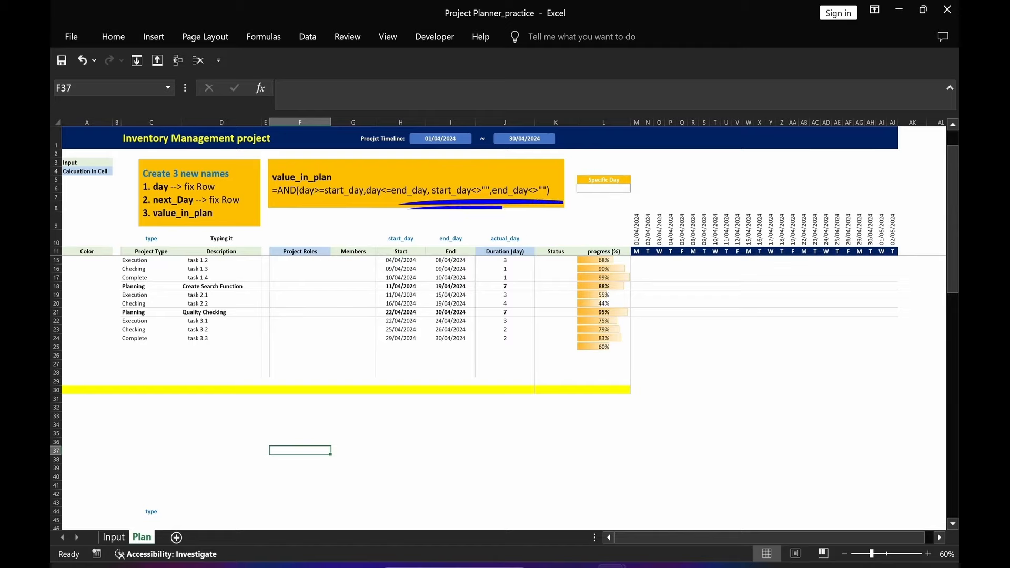
click(452, 198)
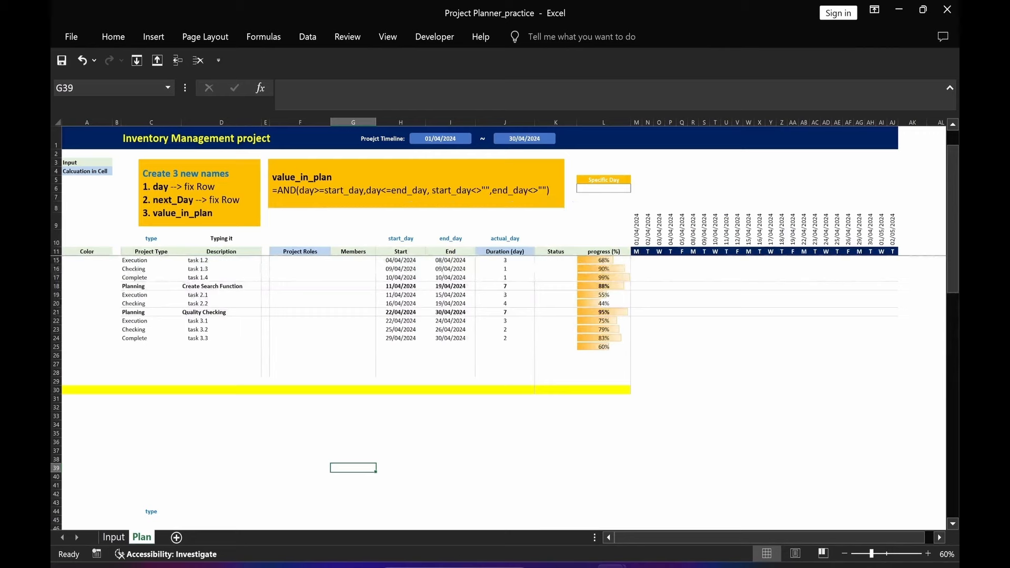
Copy the formula from the value_in_plan note and define the workbook name value_in_plan with it
drag(272, 190, 553, 192)
key(ctrl+c)
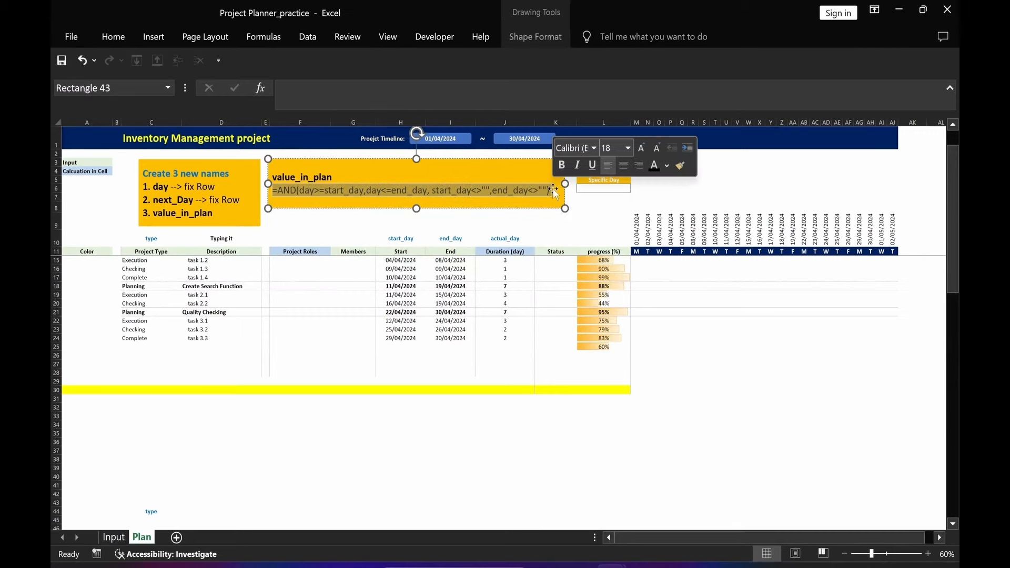
key(Escape)
click(300, 459)
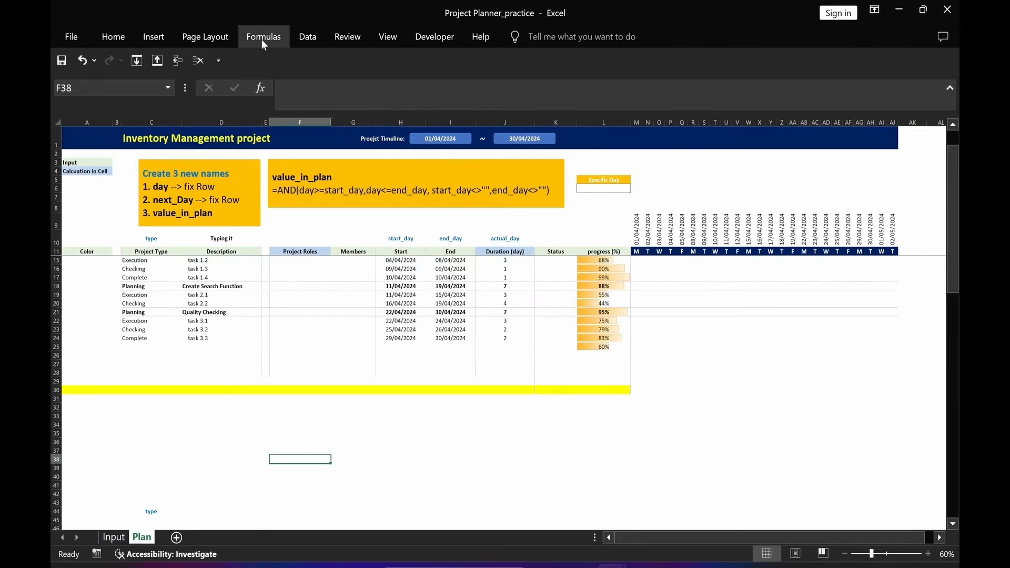
click(263, 36)
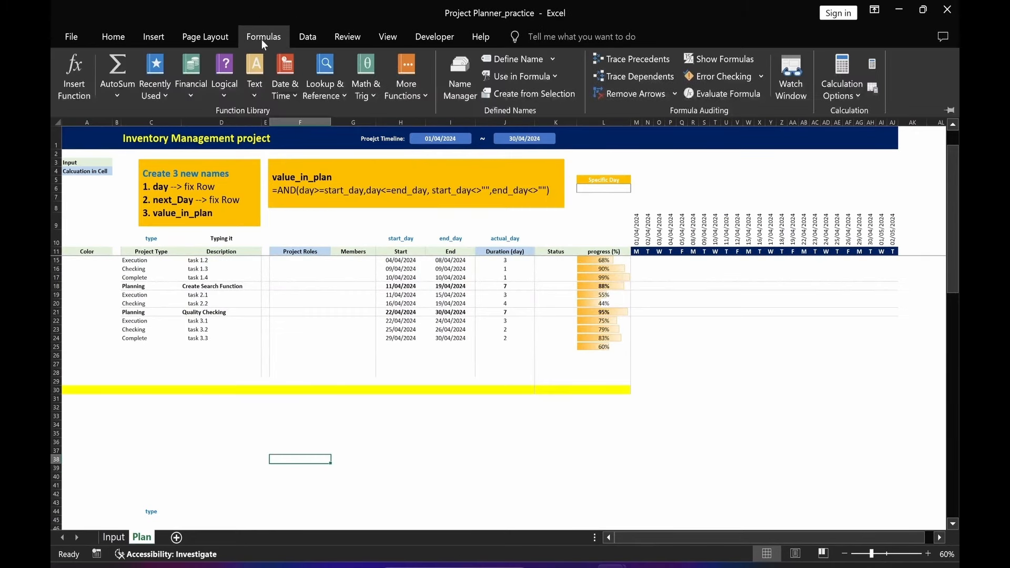
click(459, 87)
click(158, 261)
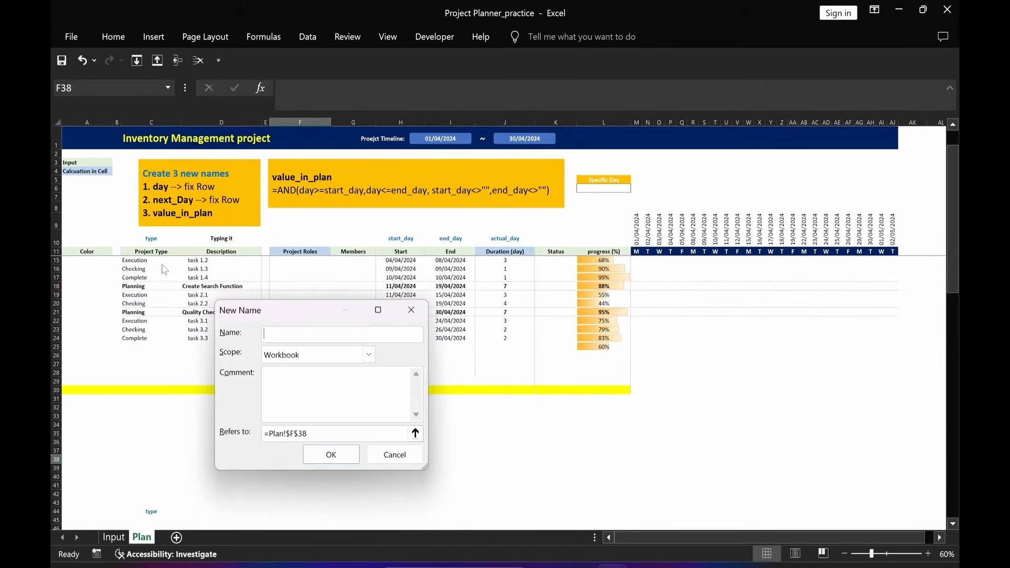
drag(308, 434, 264, 439)
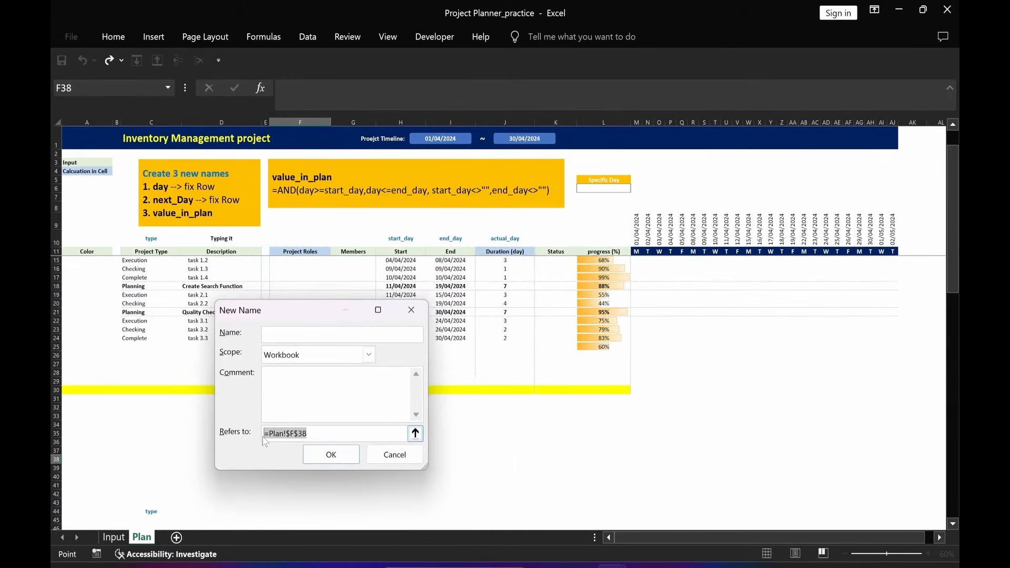
key(ctrl+v)
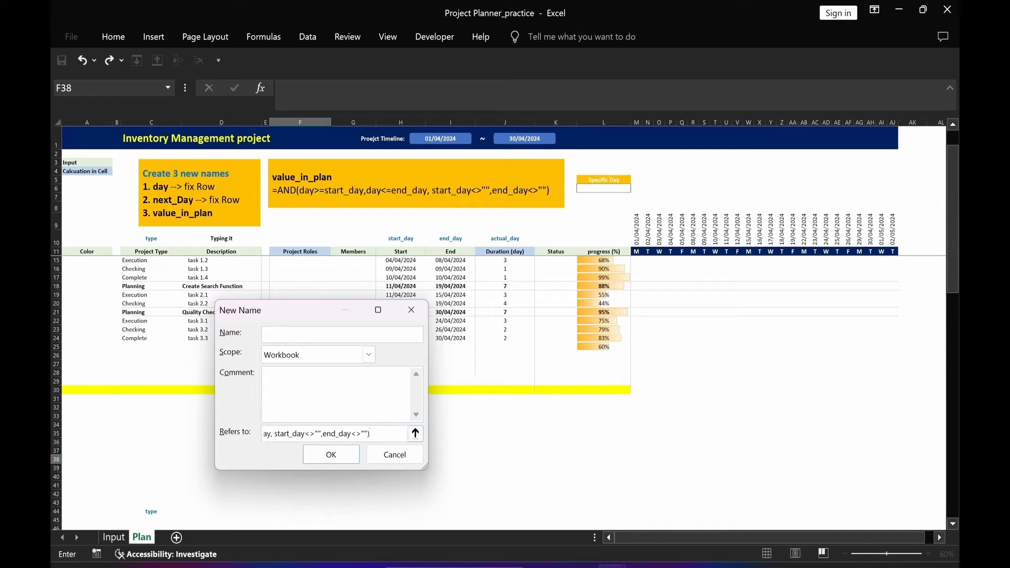
click(274, 338)
text(value_in_plan)
click(330, 463)
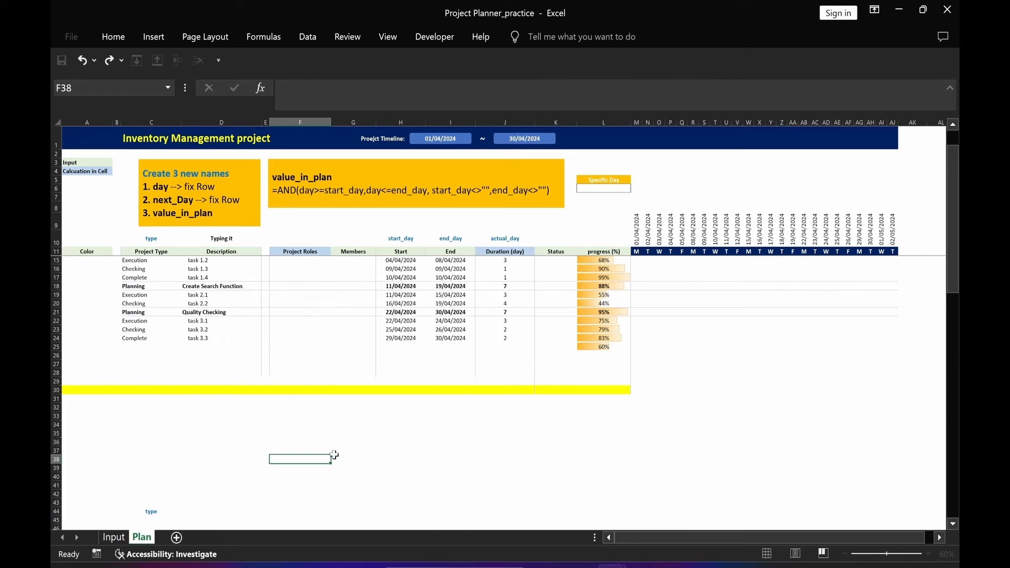
click(479, 528)
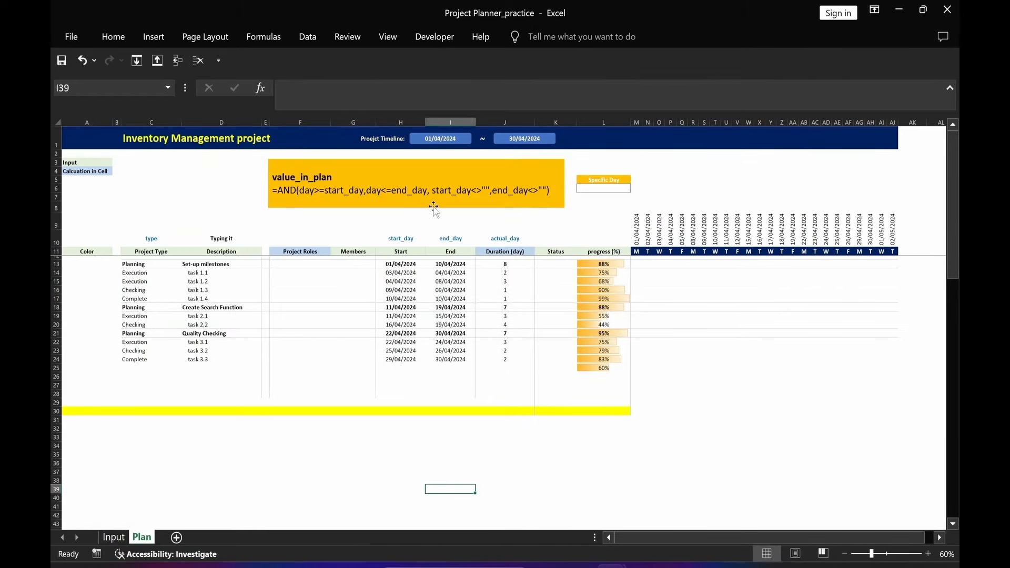
Delete the value_in_plan formula note and paste the "Create 2 conditional formats" note in its place above the table headers
click(434, 208)
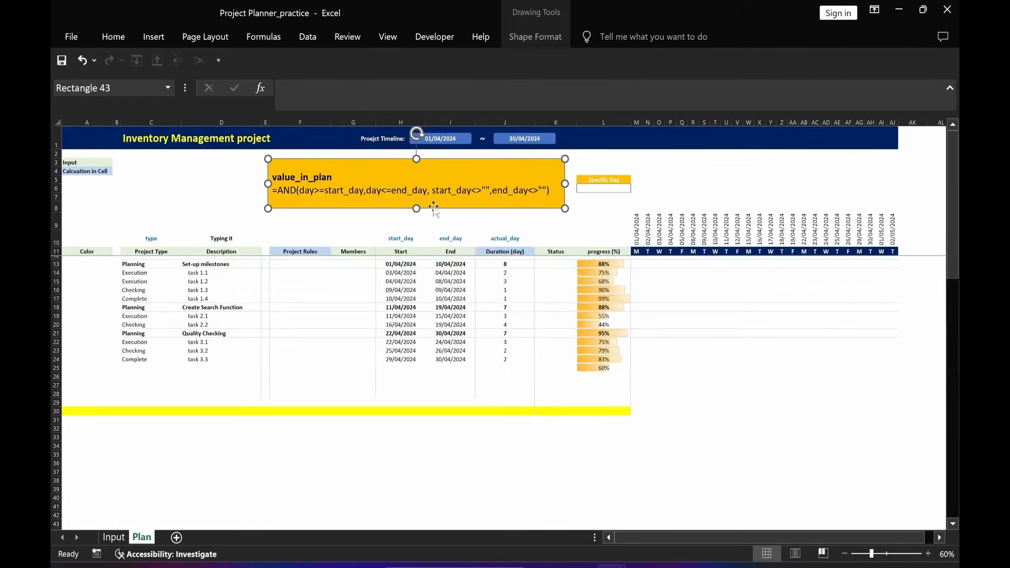
key(Delete)
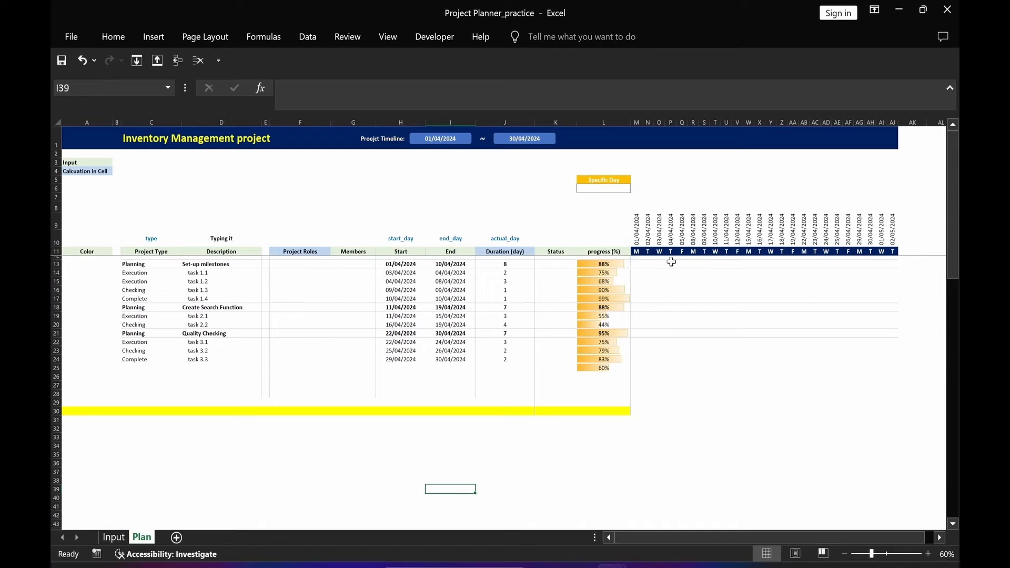
key(ctrl+v)
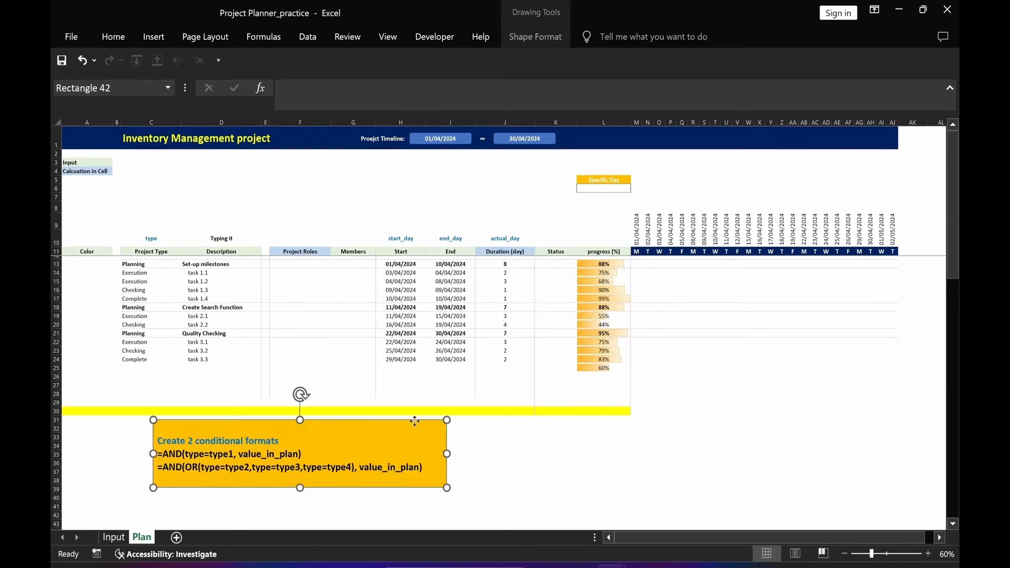
drag(411, 412, 488, 162)
click(285, 464)
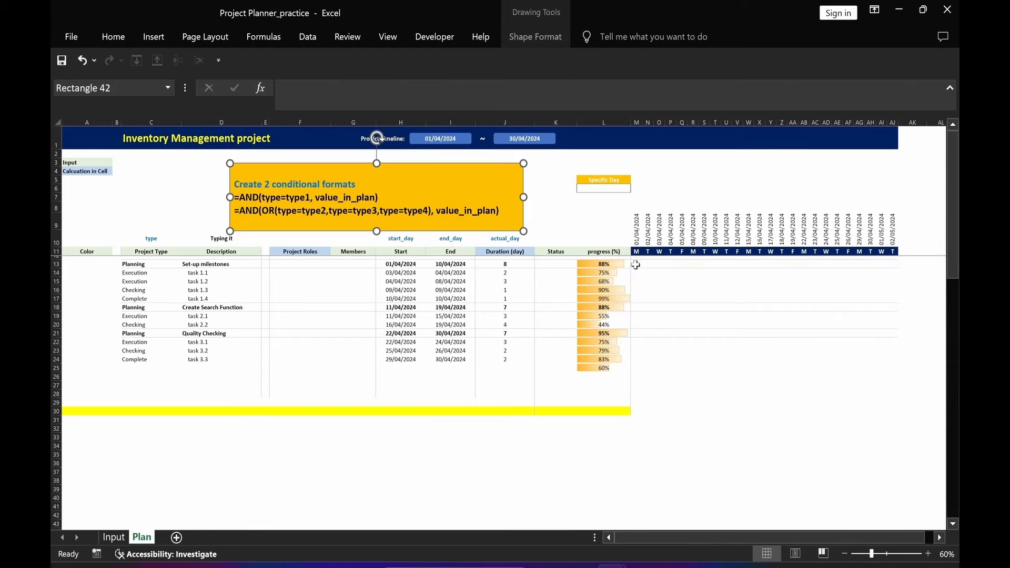
For the timeline grid M13:AJ30, start a formula-based conditional formatting rule with =AND(type=type1, value_in_plan)
mouse_move(633, 263)
mouse_down()
mouse_move(899, 265)
mouse_move(898, 413)
mouse_up()
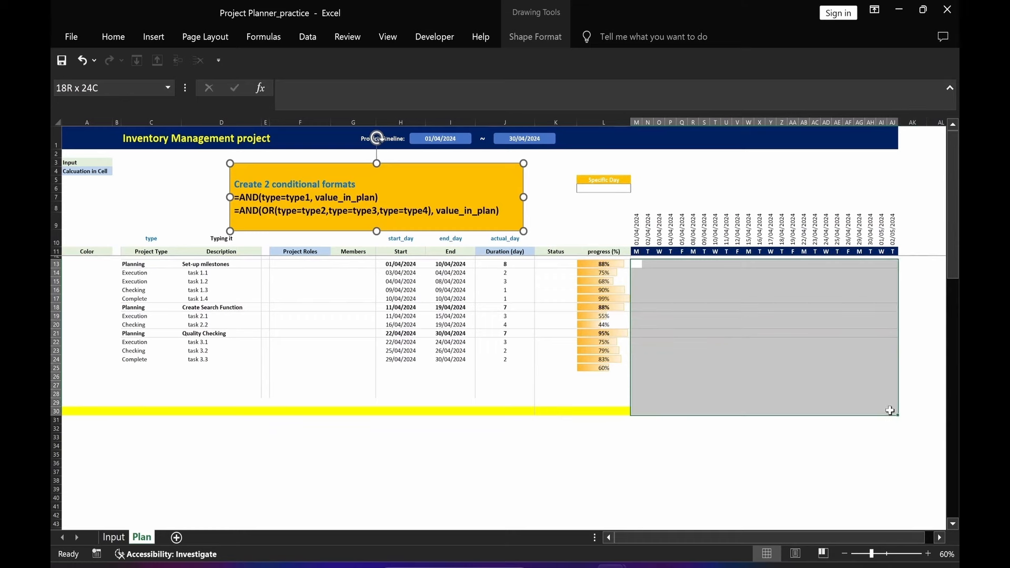
click(120, 40)
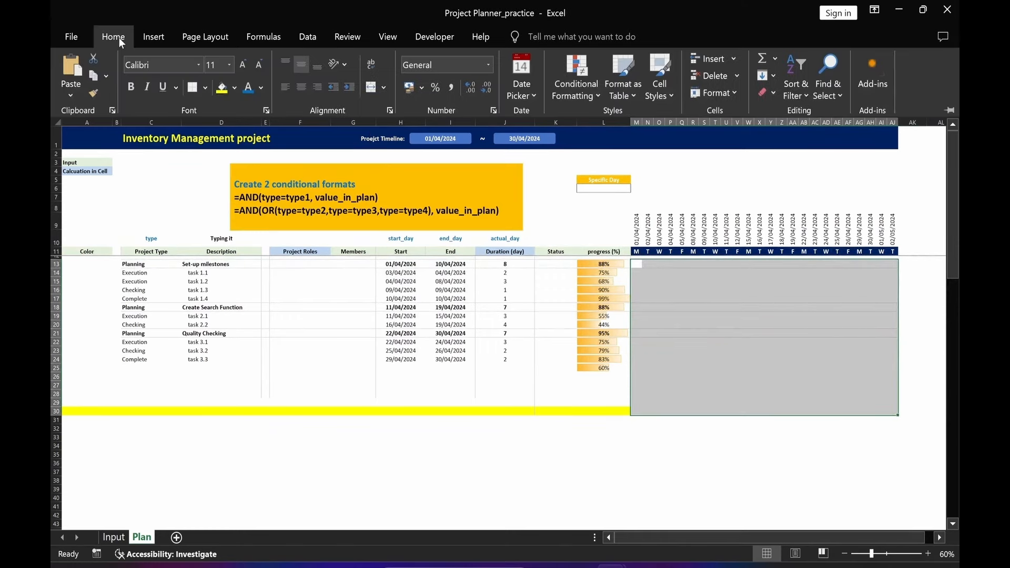
click(581, 97)
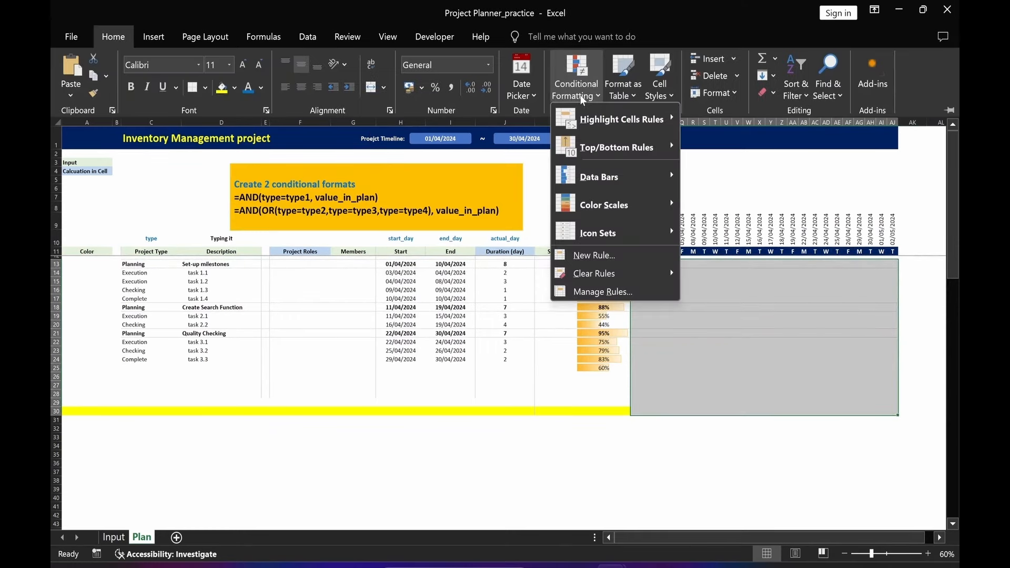
click(587, 256)
click(358, 248)
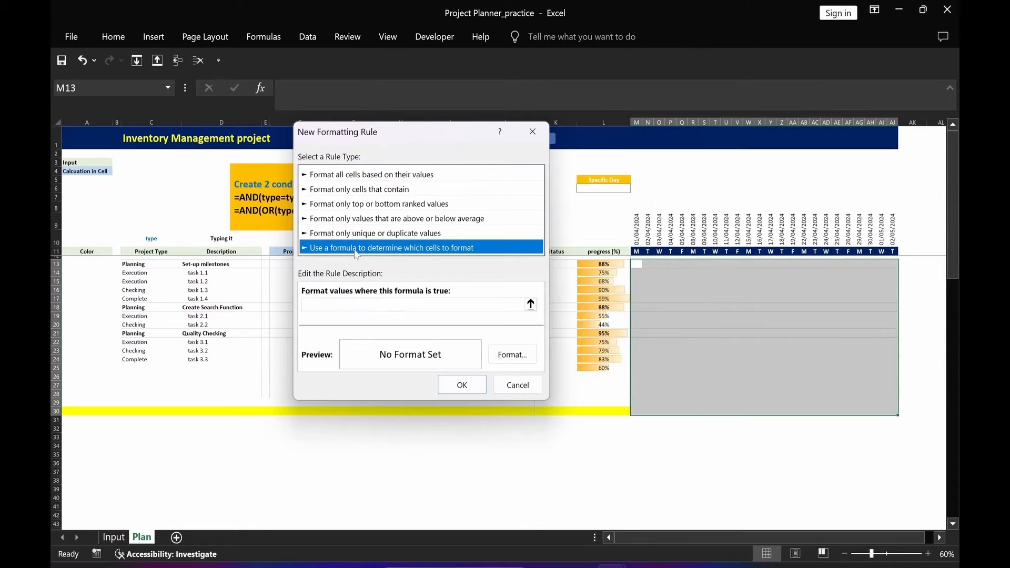
click(347, 304)
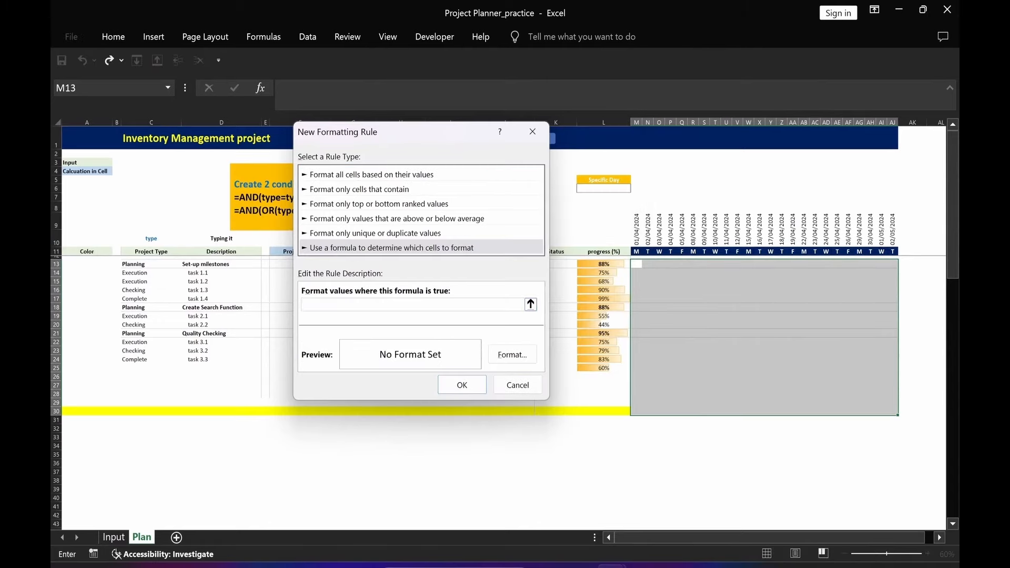
text(=AND(type=type1, value_in_plan))
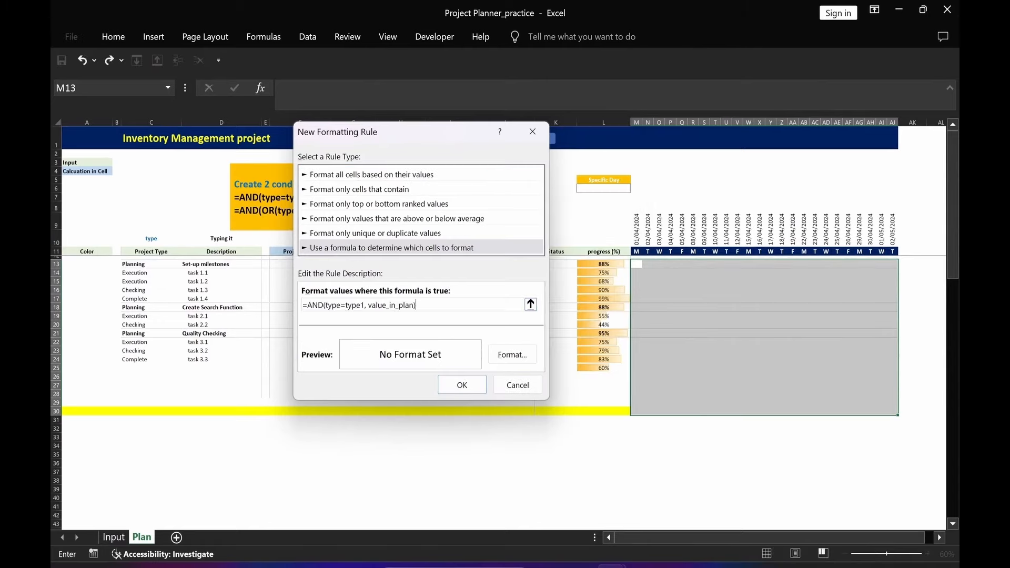
Give the type1 timeline rule a dark gray fill and apply it to the grid
click(513, 356)
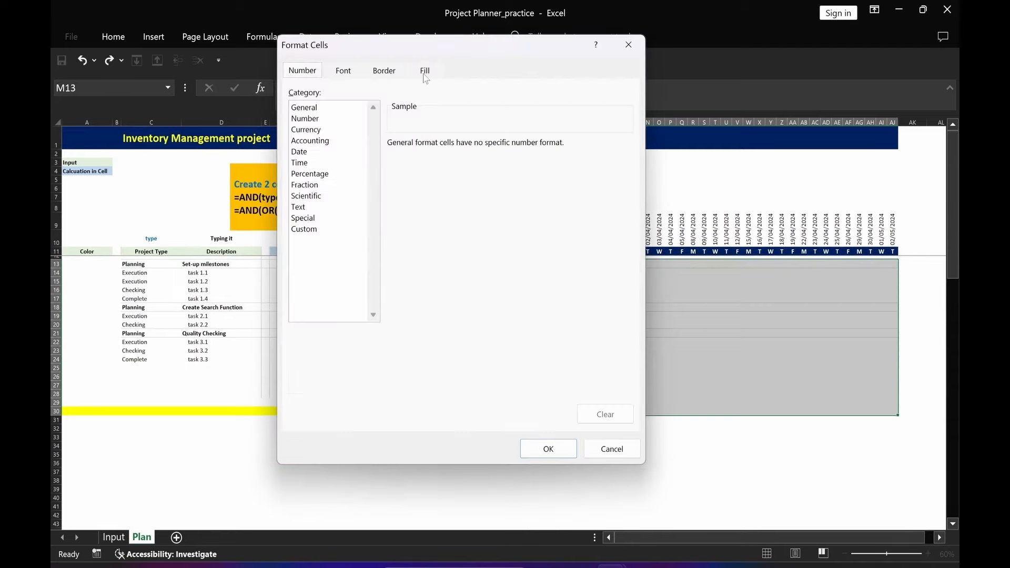
click(424, 74)
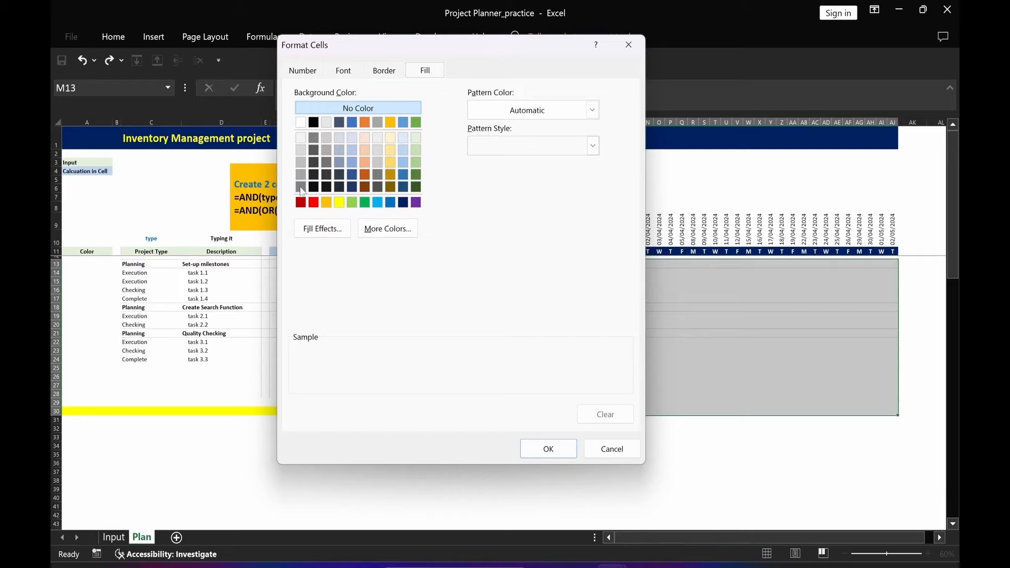
click(301, 189)
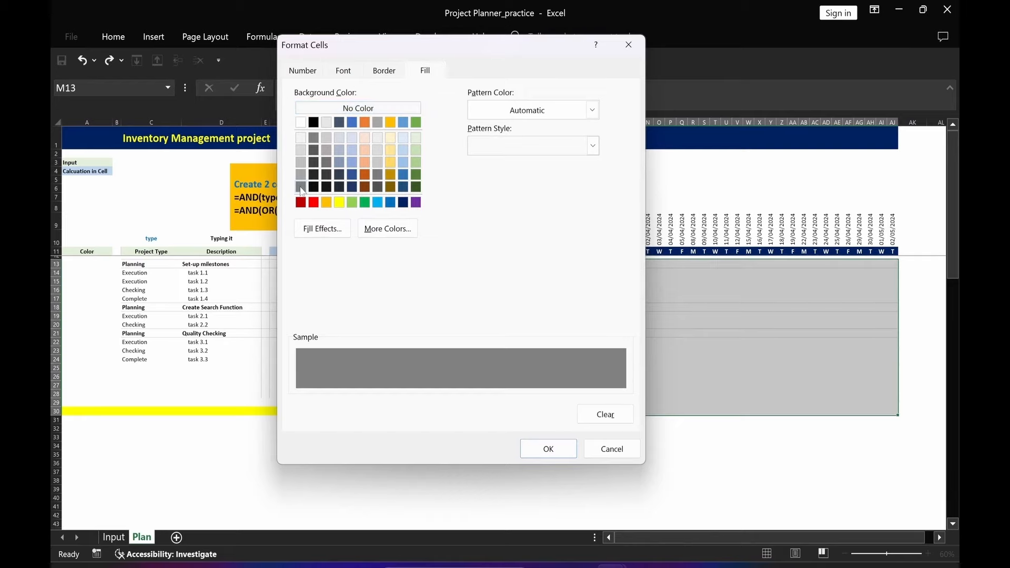
click(547, 450)
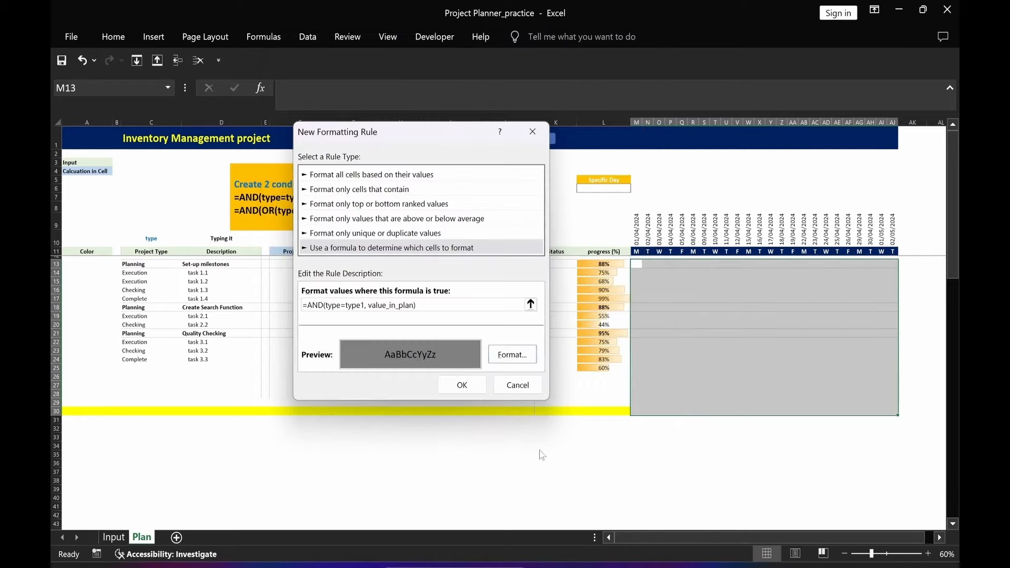
click(462, 390)
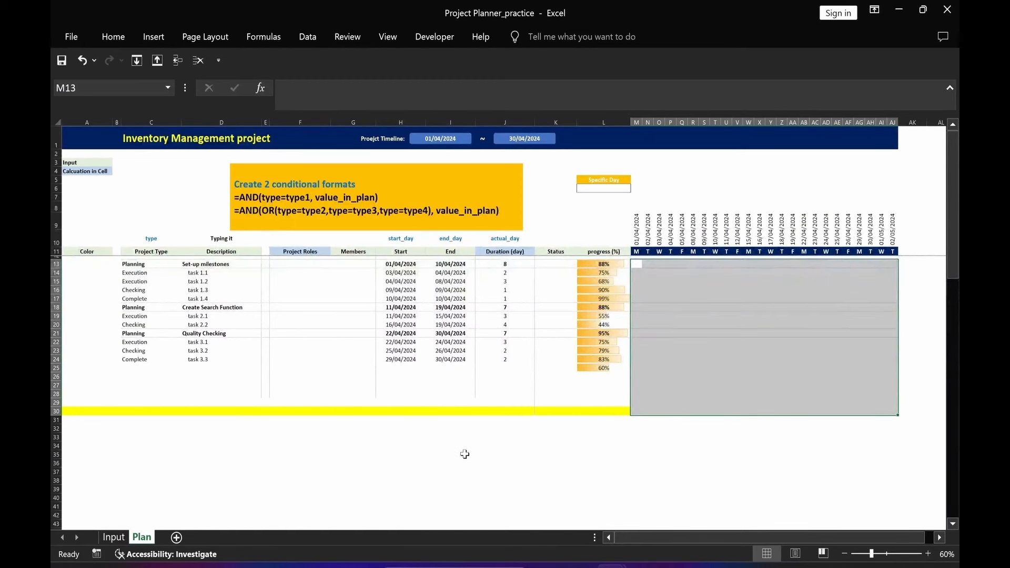
Check which cell the day name refers to with a trial formula =day in O14, and discard the formula
click(659, 273)
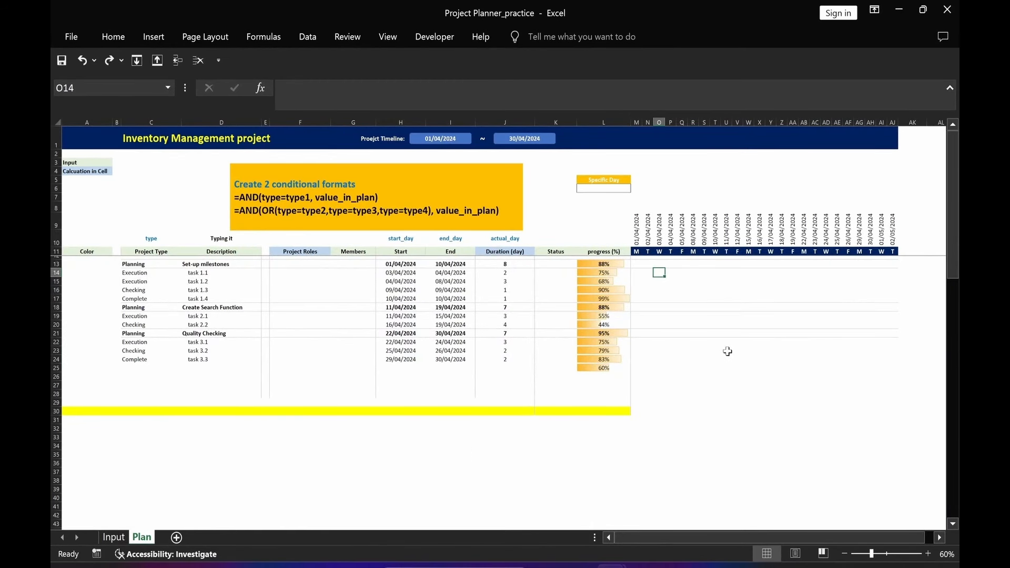
text(=)
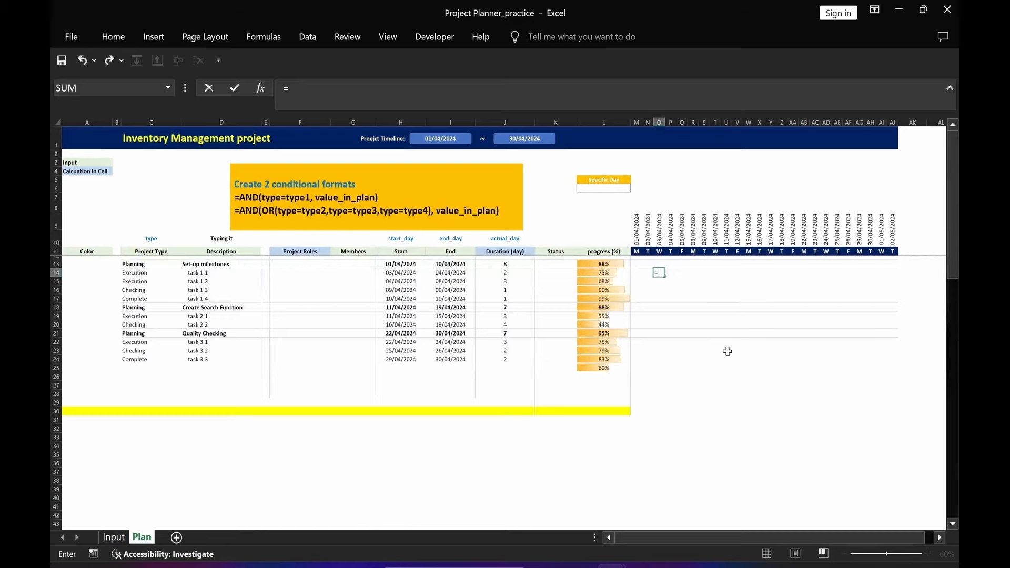
text(da)
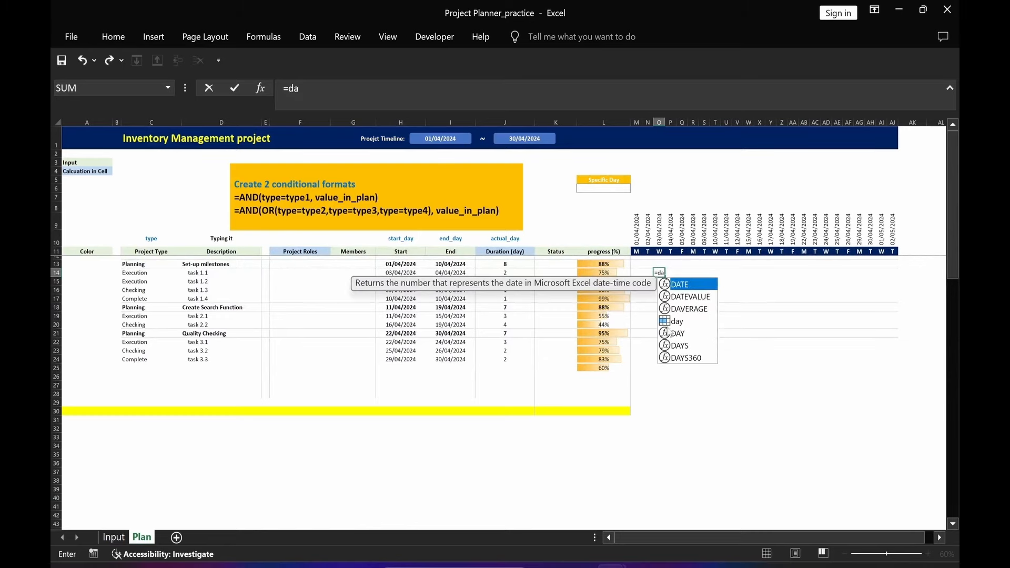
click(669, 322)
double_click(670, 321)
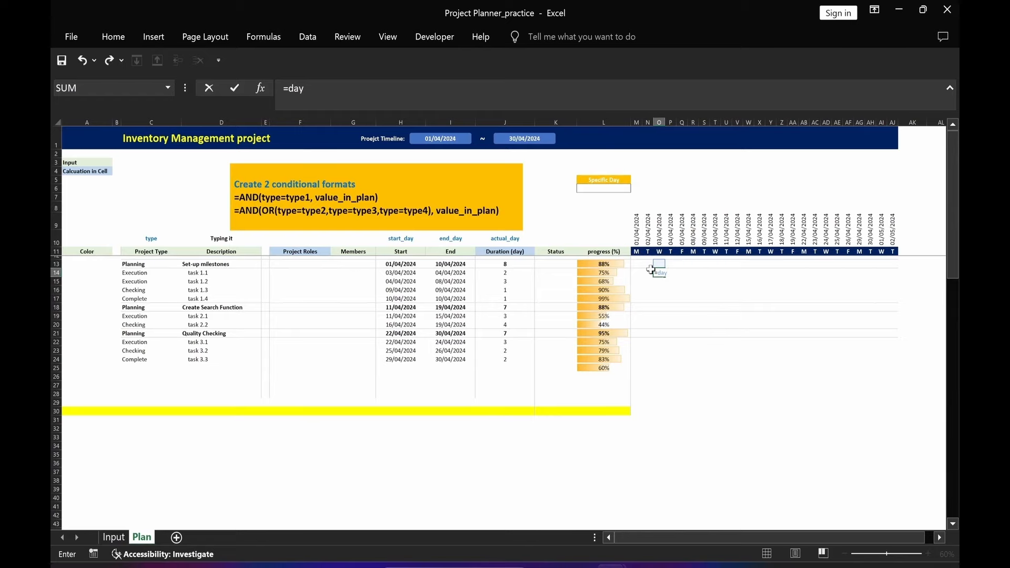
key(Escape)
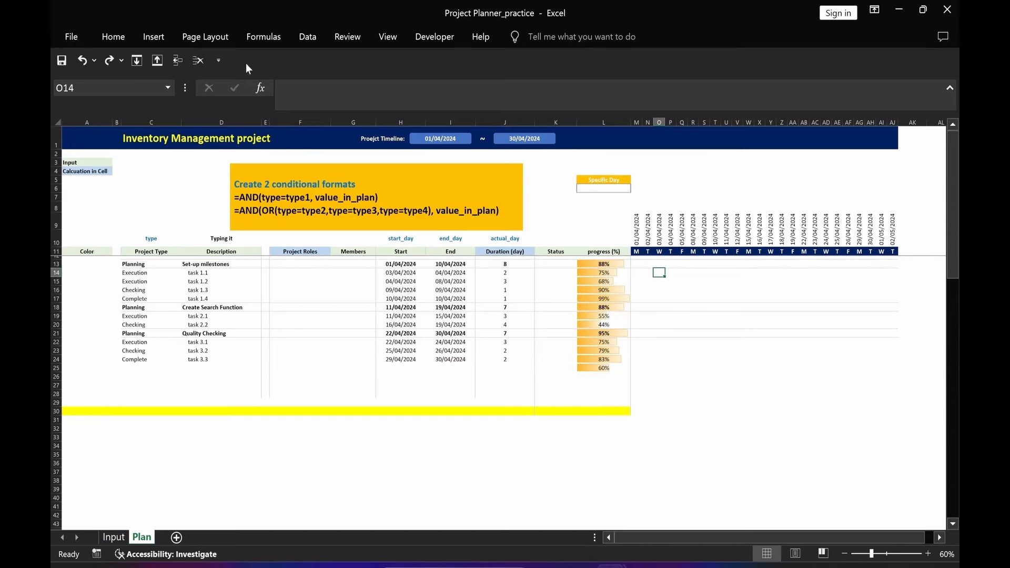
Edit the defined name day so that it refers to the timeline date row, =Plan!O$9
click(270, 34)
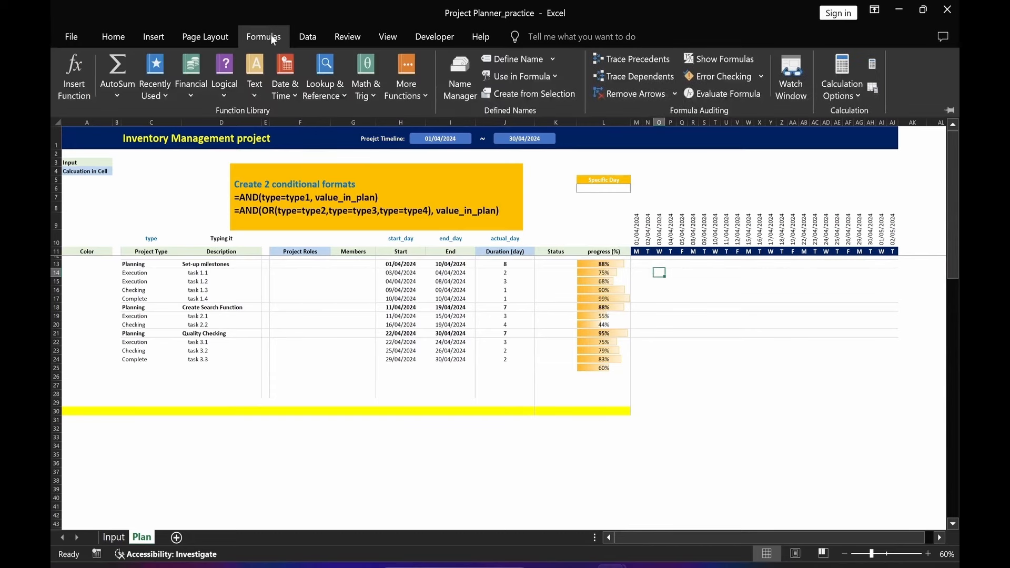
click(461, 89)
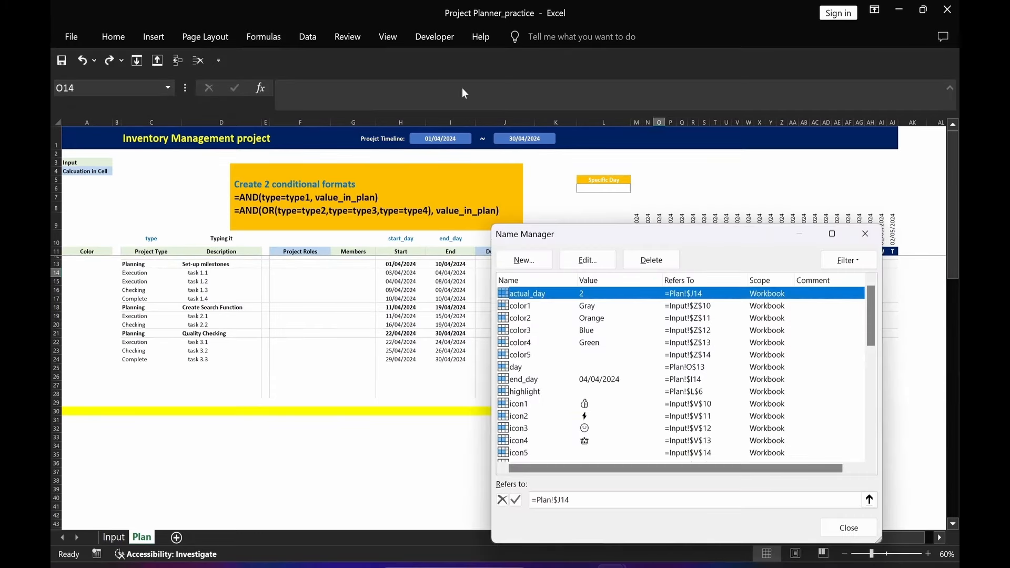
click(520, 368)
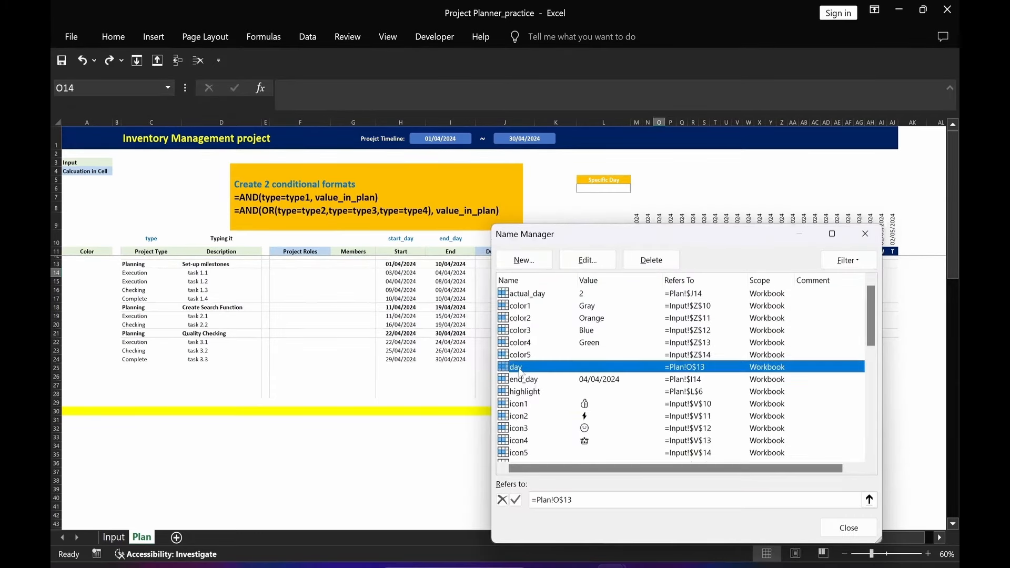
click(585, 262)
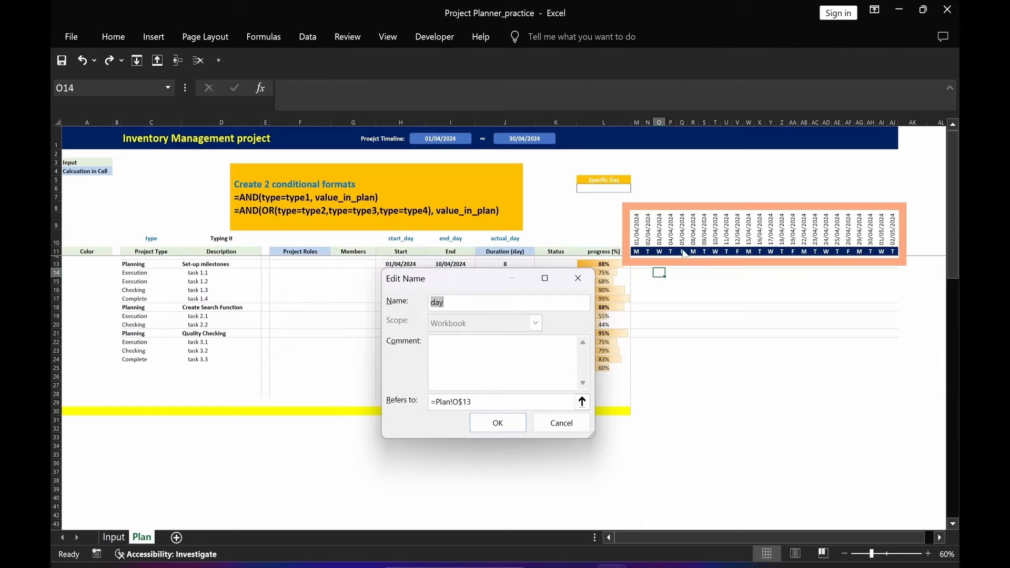
double_click(467, 402)
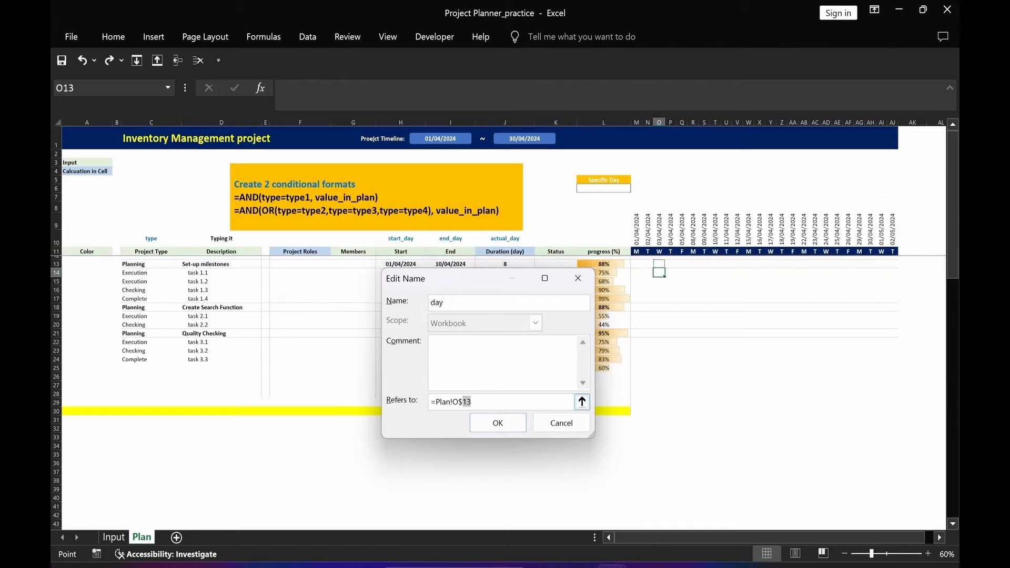
text(9)
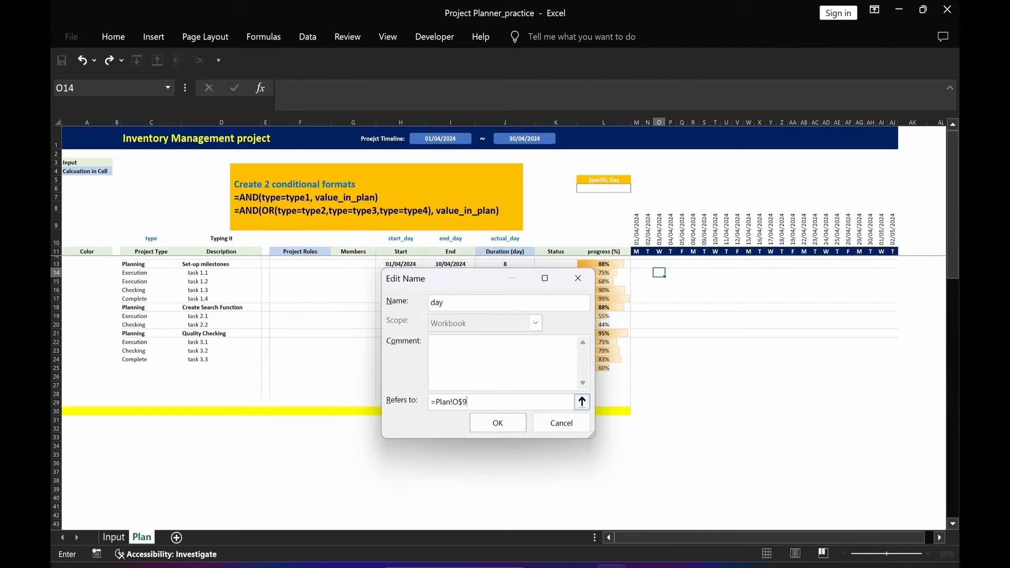
click(495, 424)
Edit the defined name next_Day so that it refers to the timeline date row, =Plan!P$9, and close the Name Manager
click(323, 388)
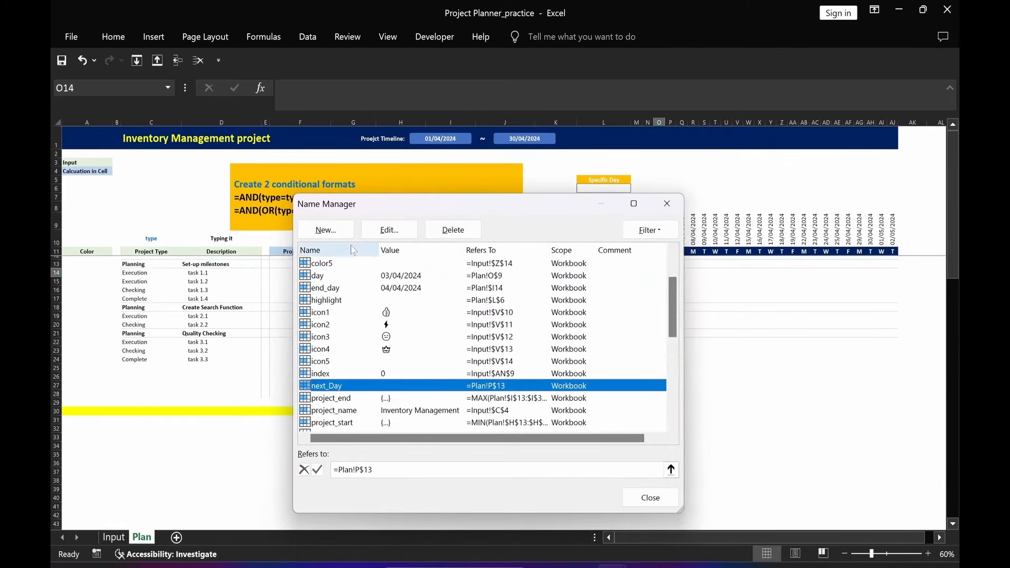
click(384, 231)
drag(461, 402, 471, 402)
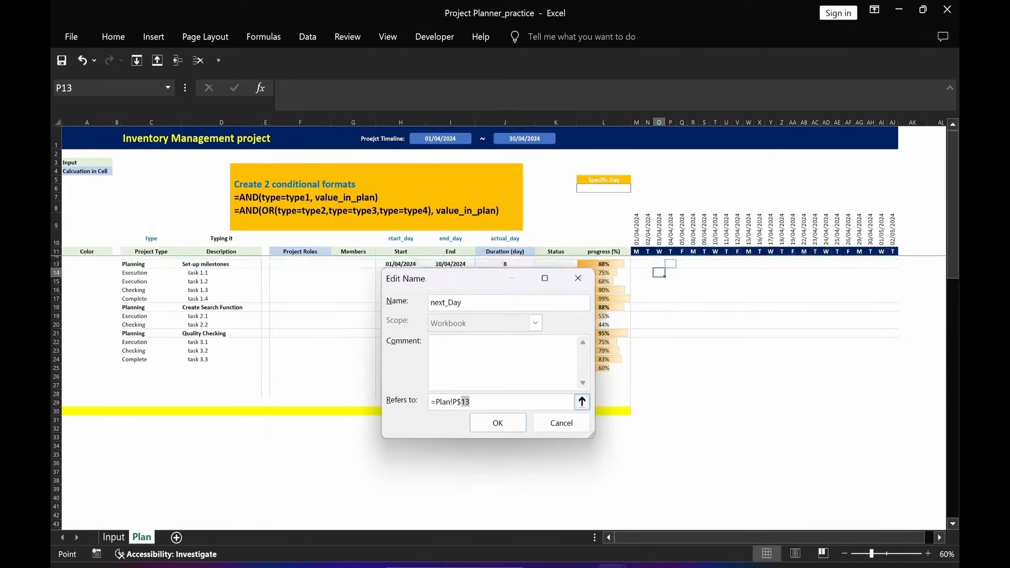
text(9)
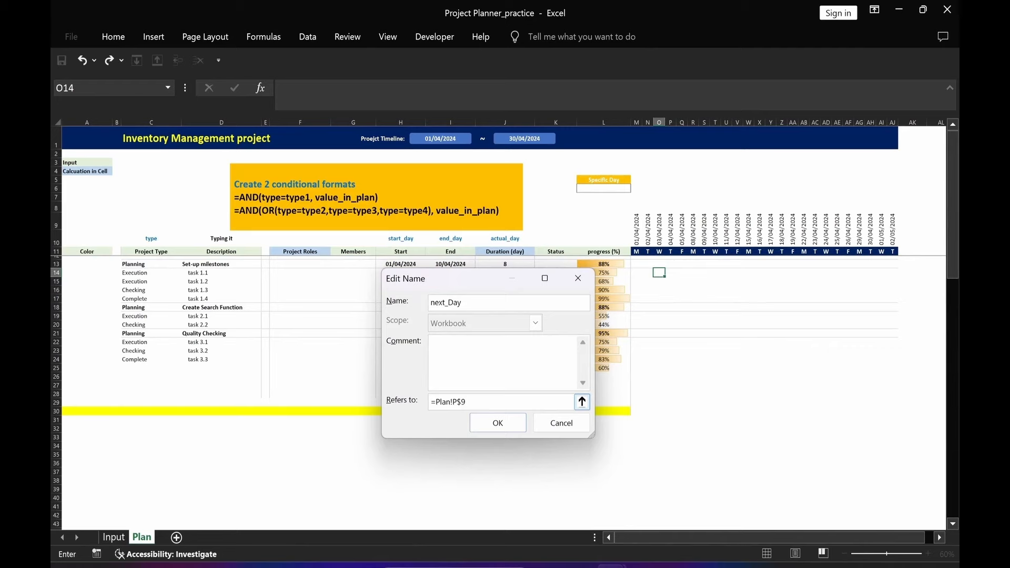
click(493, 424)
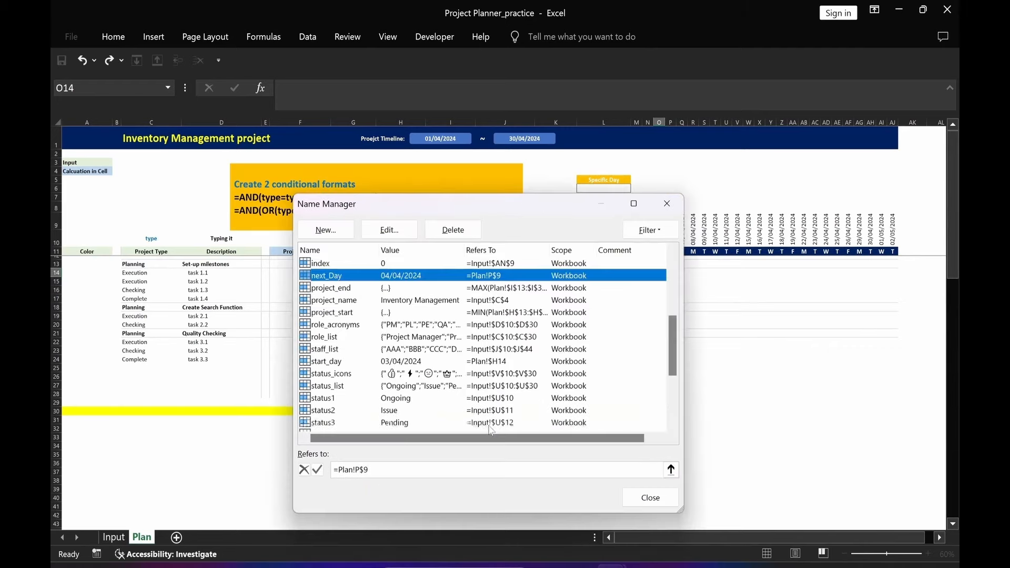
click(644, 500)
click(604, 488)
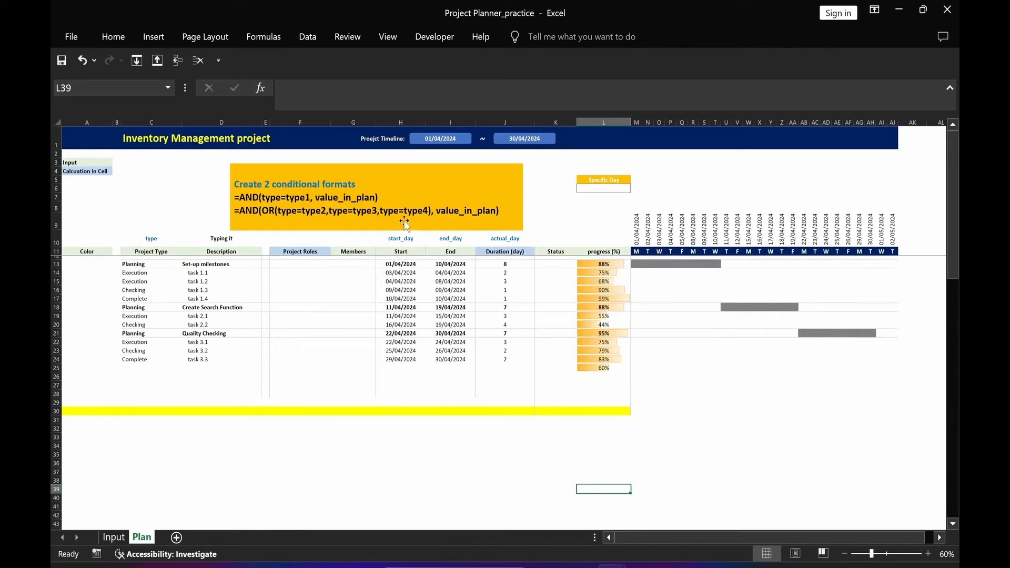
For the timeline grid M13:AJ30, start a formula-based conditional formatting rule with =AND(OR(type=type2,type=type3,type=type4), value_in_plan)
drag(235, 211, 498, 211)
drag(634, 264, 896, 413)
click(129, 45)
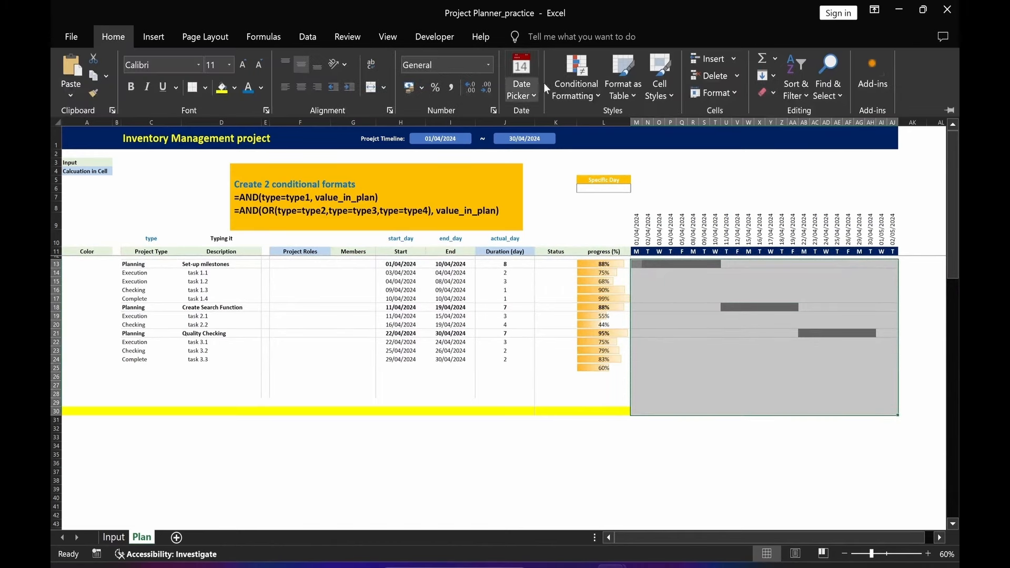
click(577, 87)
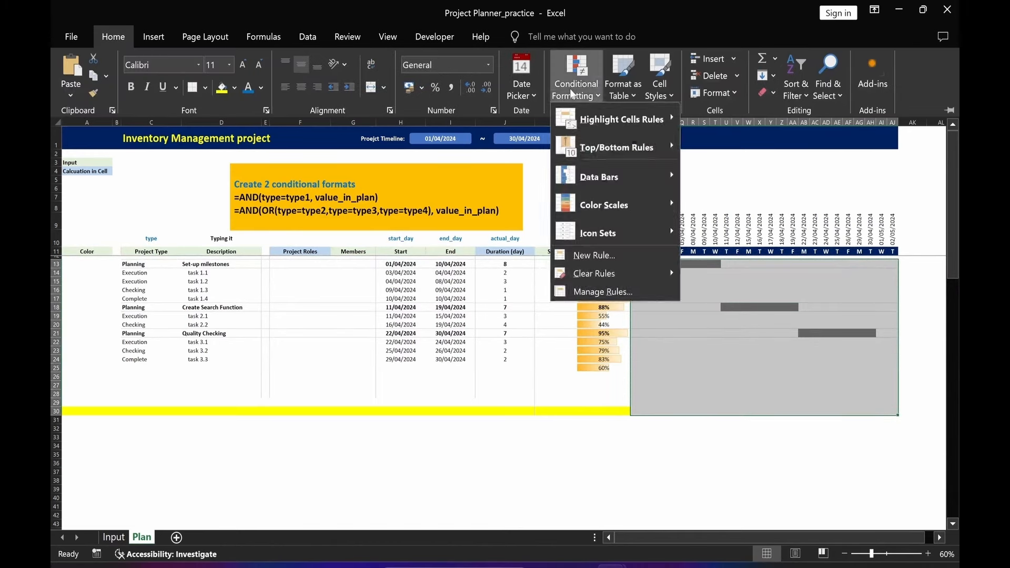
click(585, 255)
click(387, 352)
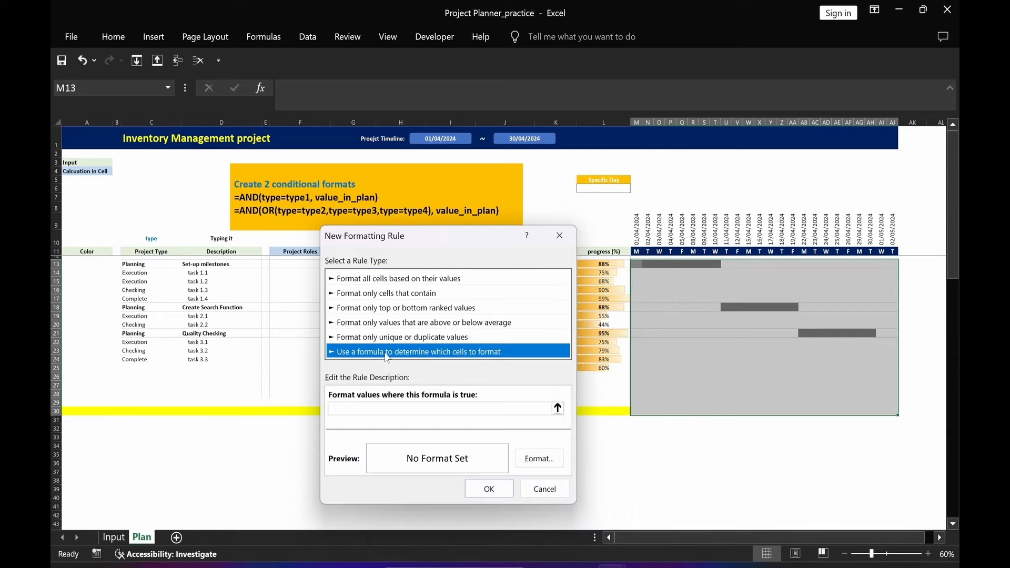
click(350, 408)
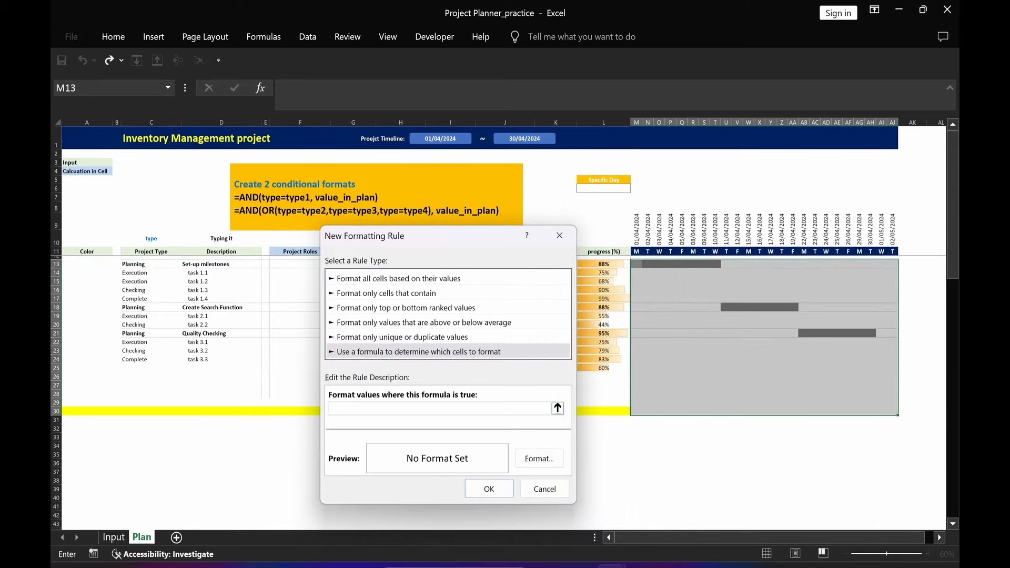
text(=AND(OR(type=type2,type=type3,type=type4), value_in_plan))
Give the rule for types 2 to 4 a light gray fill and apply it to the timeline grid
click(535, 458)
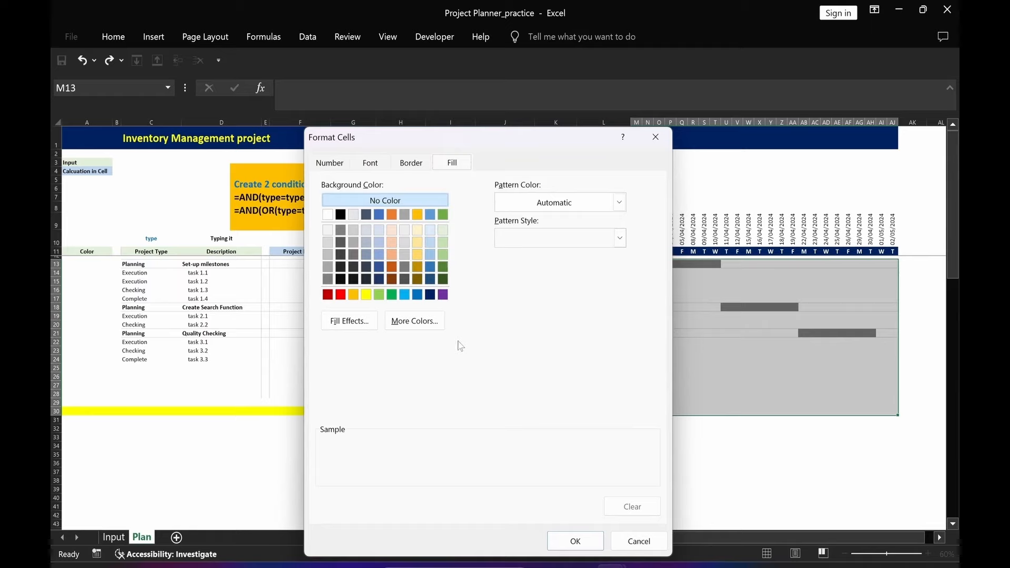
click(328, 243)
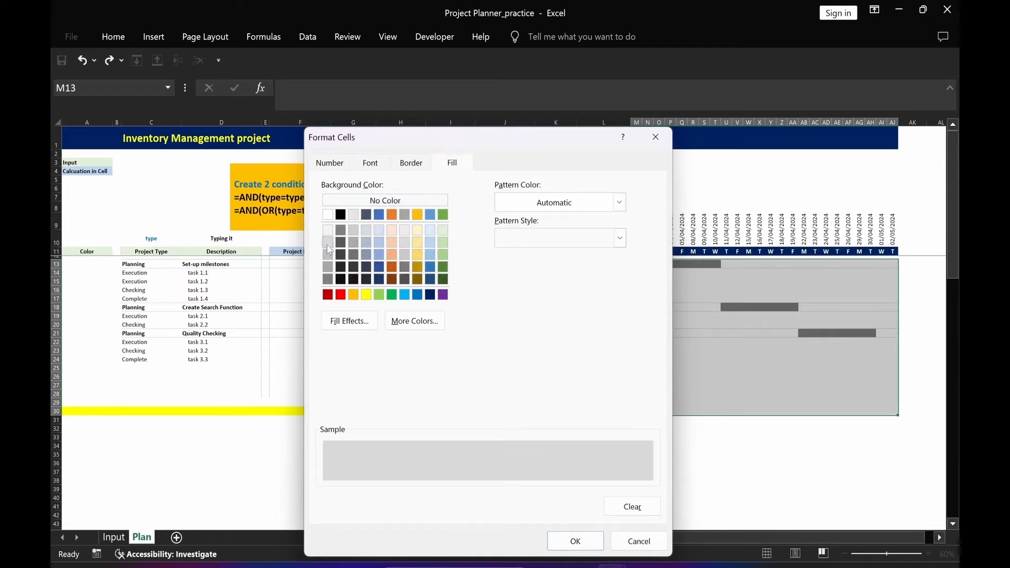
click(566, 542)
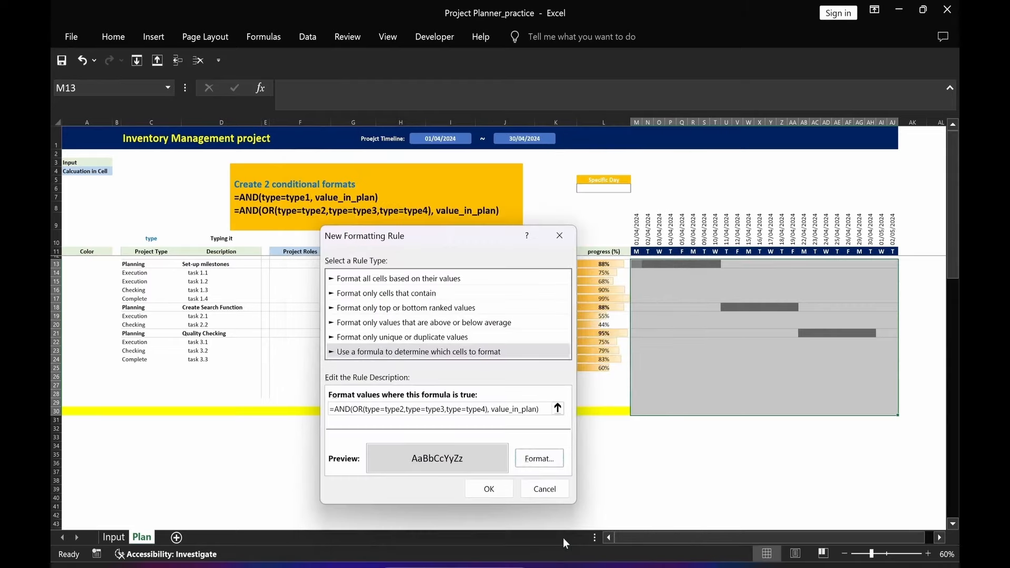
click(489, 488)
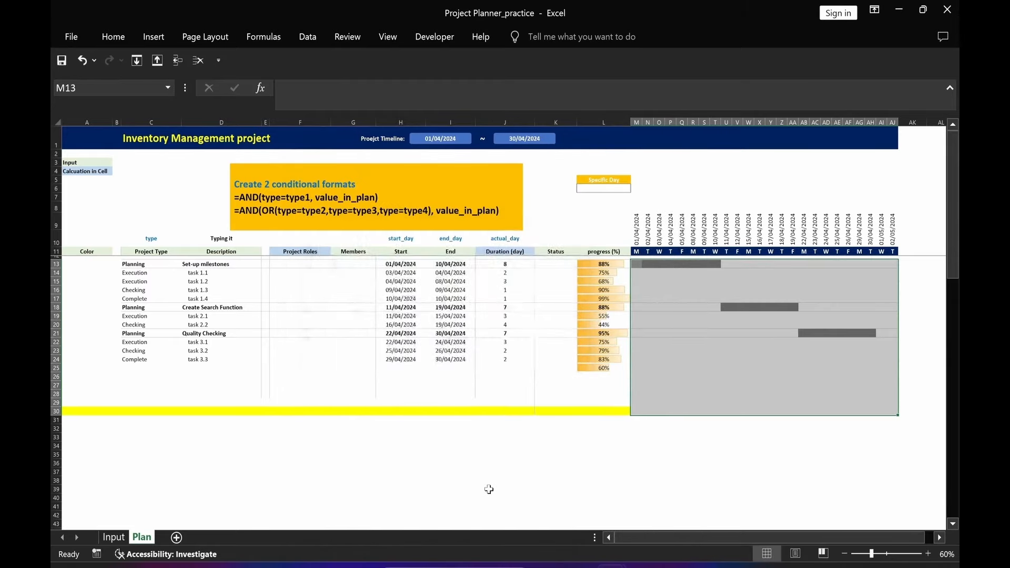
click(493, 473)
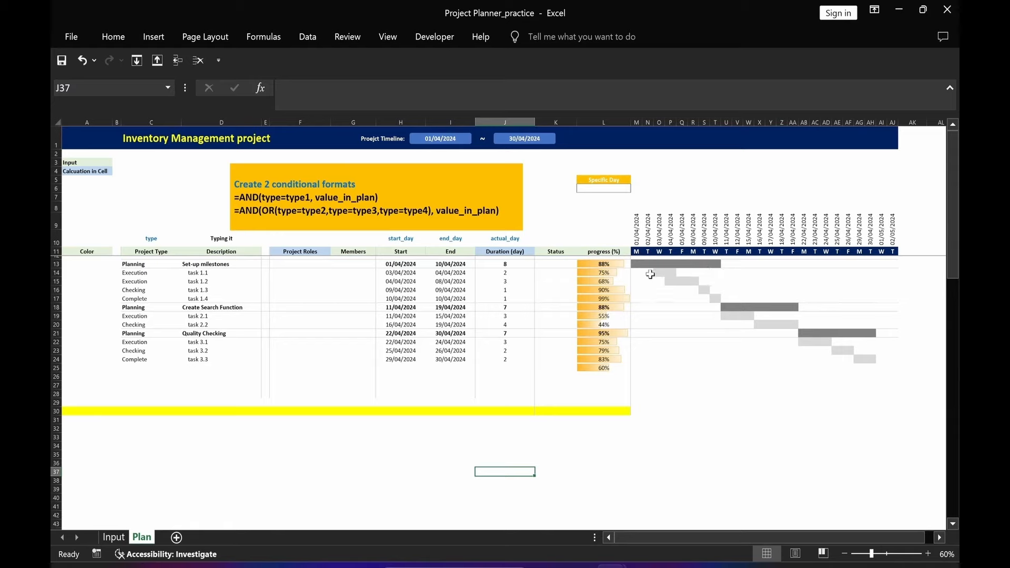
Set the start date of the Set-up milestones row to 03/04/2024 using the calendar picker
click(396, 265)
click(433, 263)
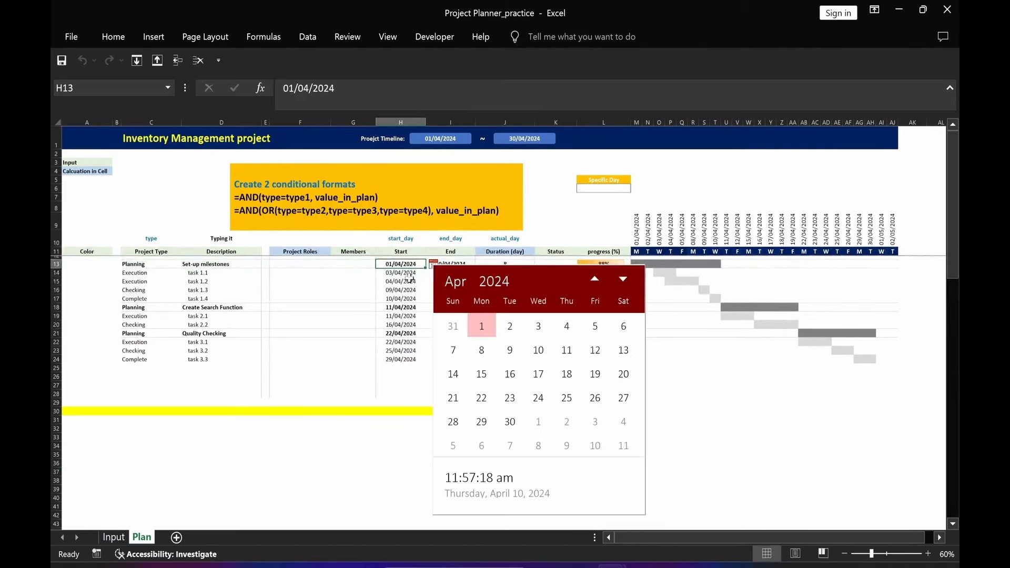
click(542, 327)
click(412, 479)
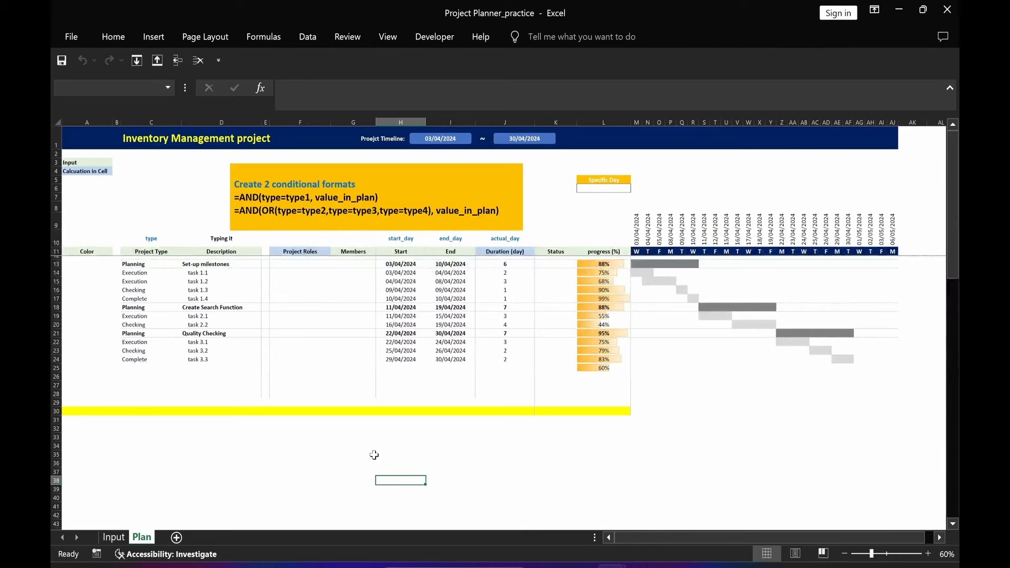
Delete the orange note on the two conditional formats and enter the labels day in M8 and next_Day in N7 above the timeline dates
click(518, 223)
key(Delete)
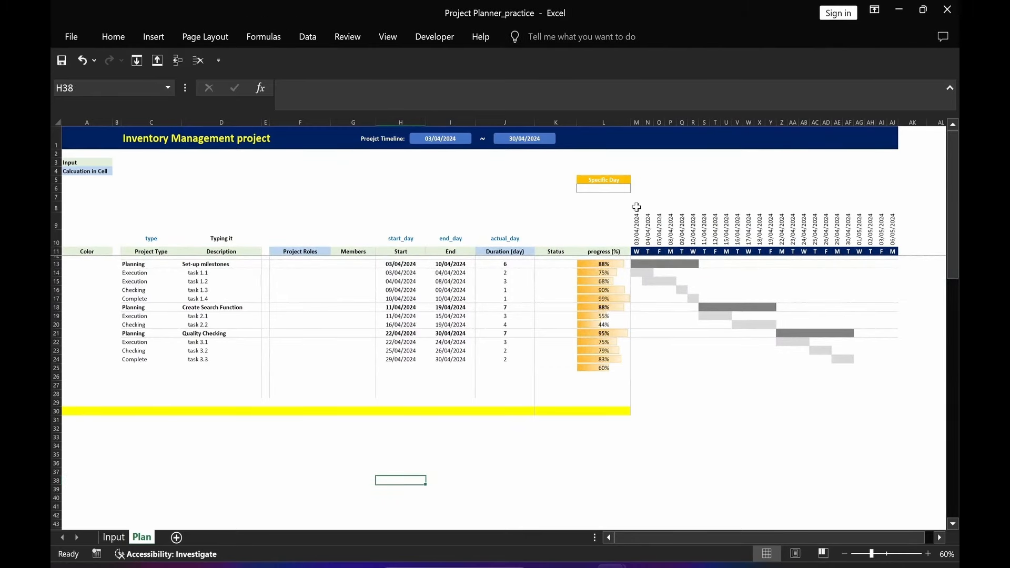
click(637, 207)
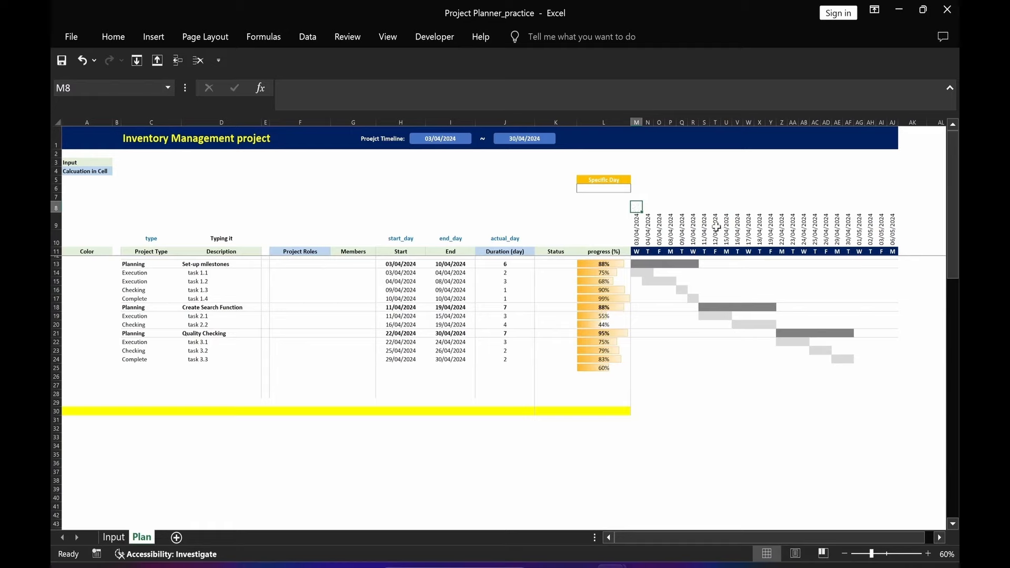
text(day)
key(Up)
key(Right)
text(next_Day)
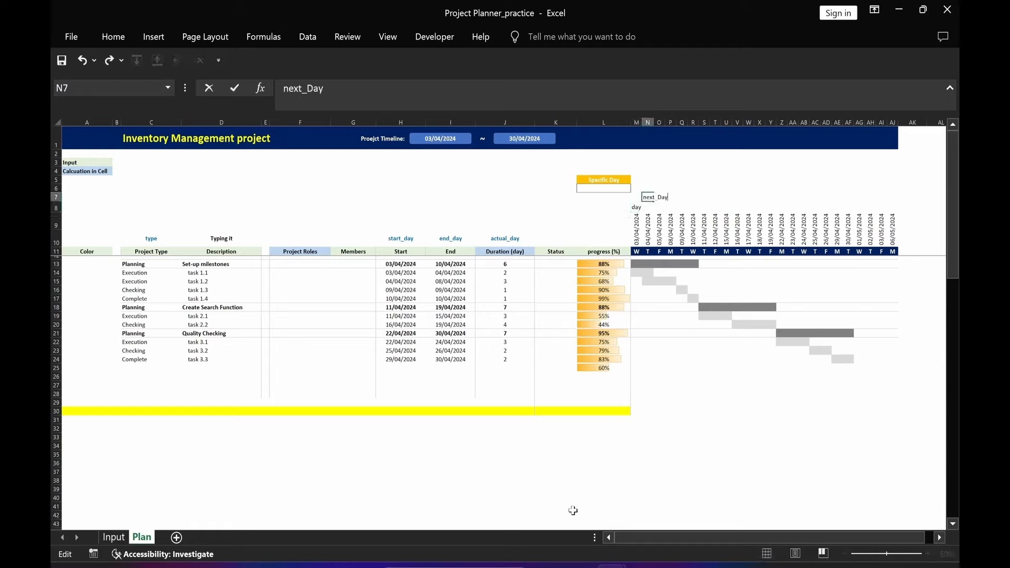
key(Return)
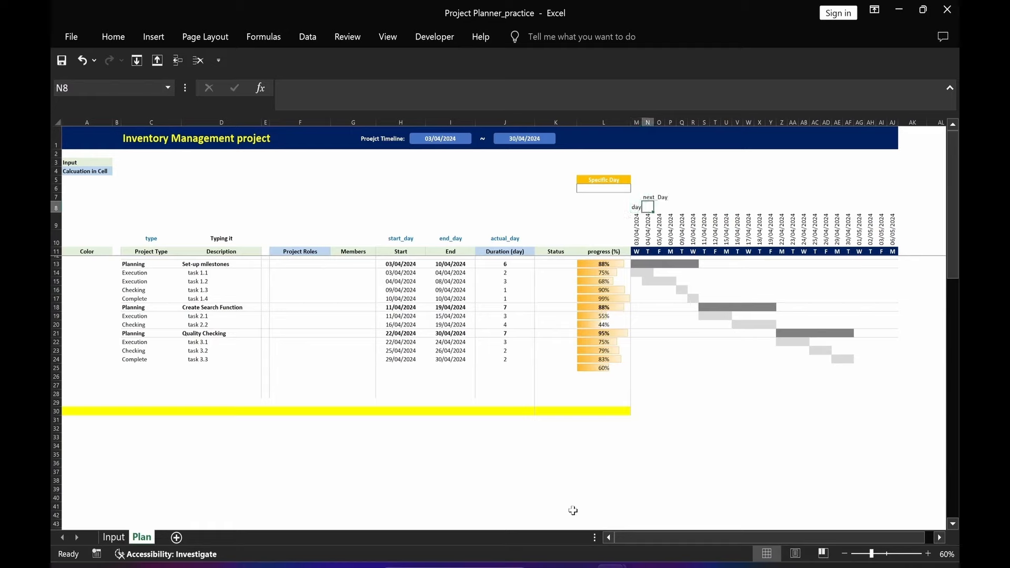
click(637, 234)
drag(637, 234, 893, 231)
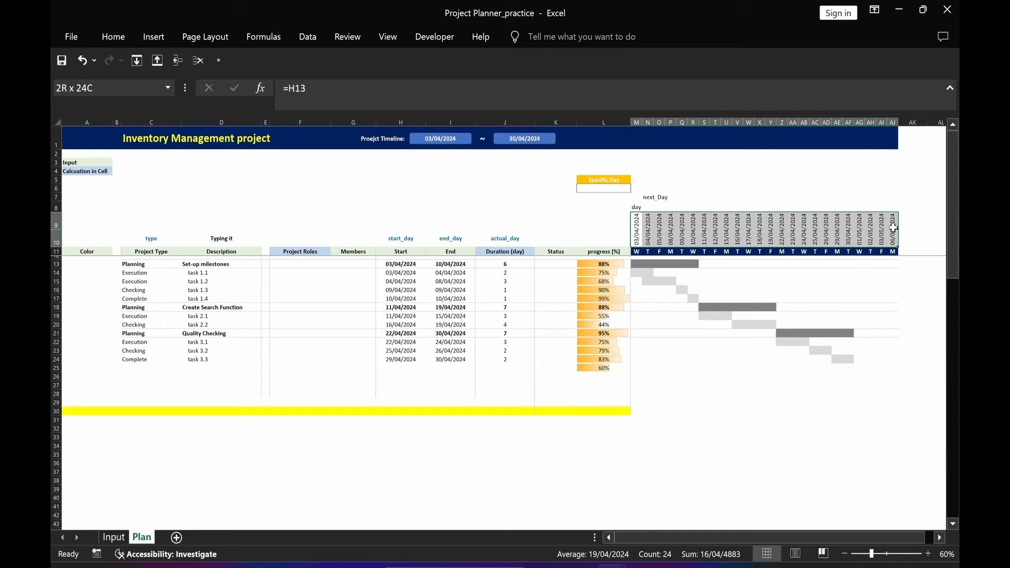
click(916, 188)
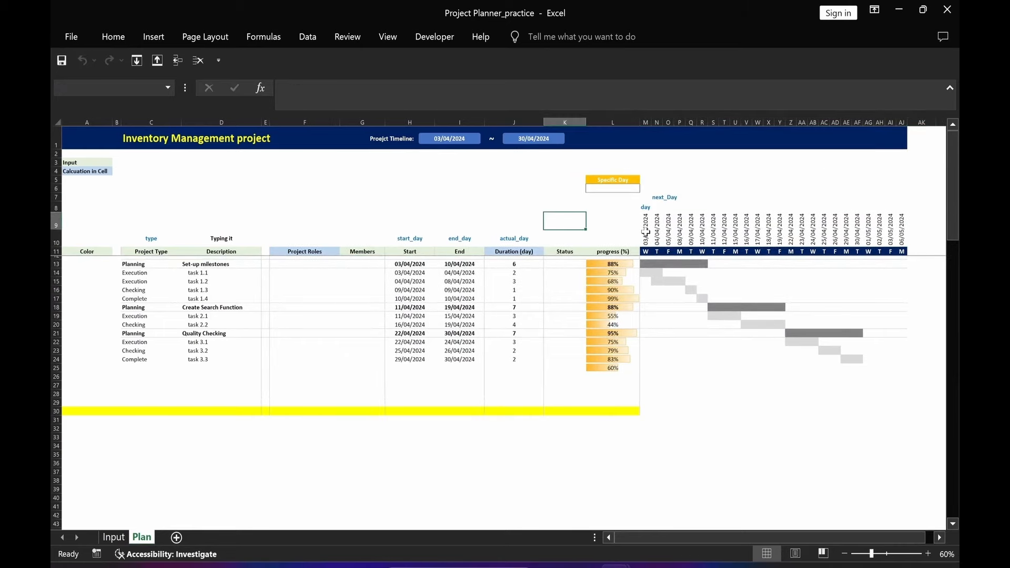
drag(646, 232, 901, 230)
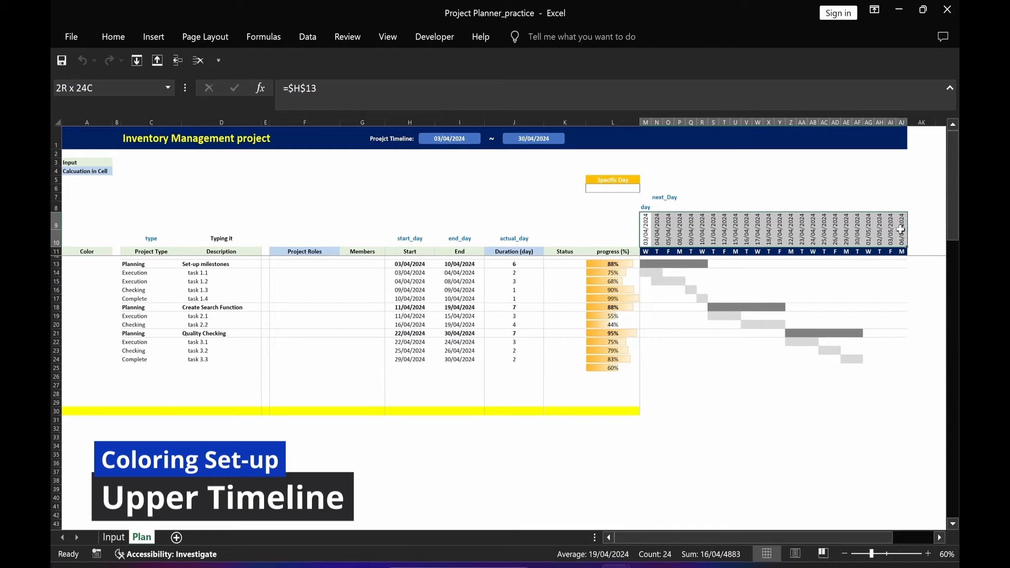
Move the orange note about the colored project-duration timeline up to the blank area just below the title banner
click(474, 208)
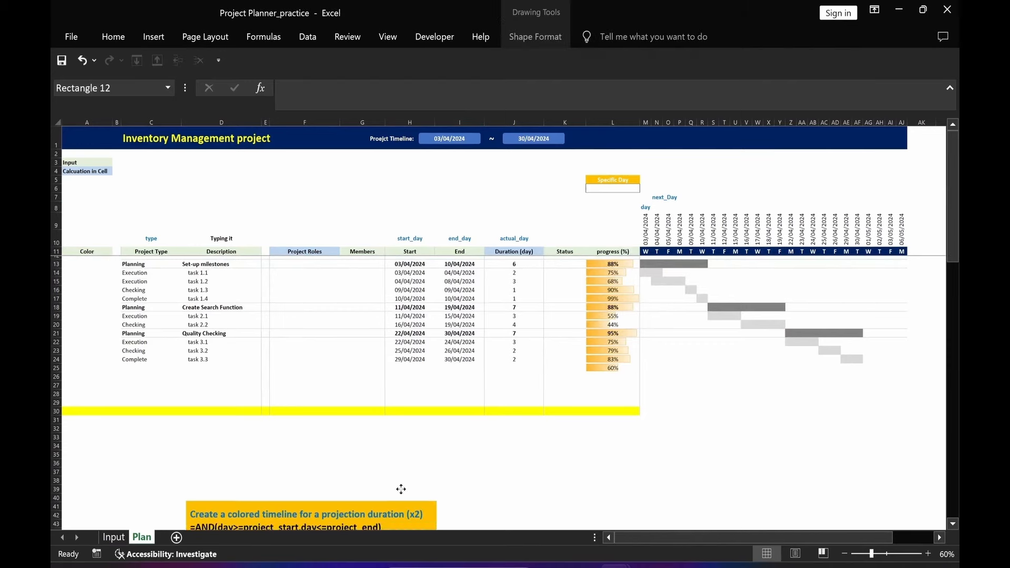
drag(402, 490, 437, 166)
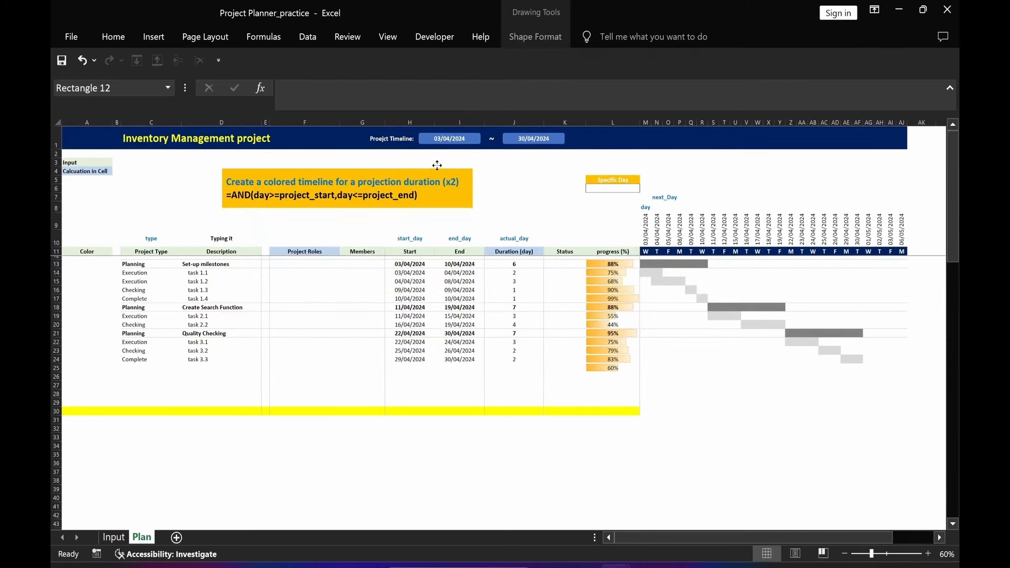
click(301, 497)
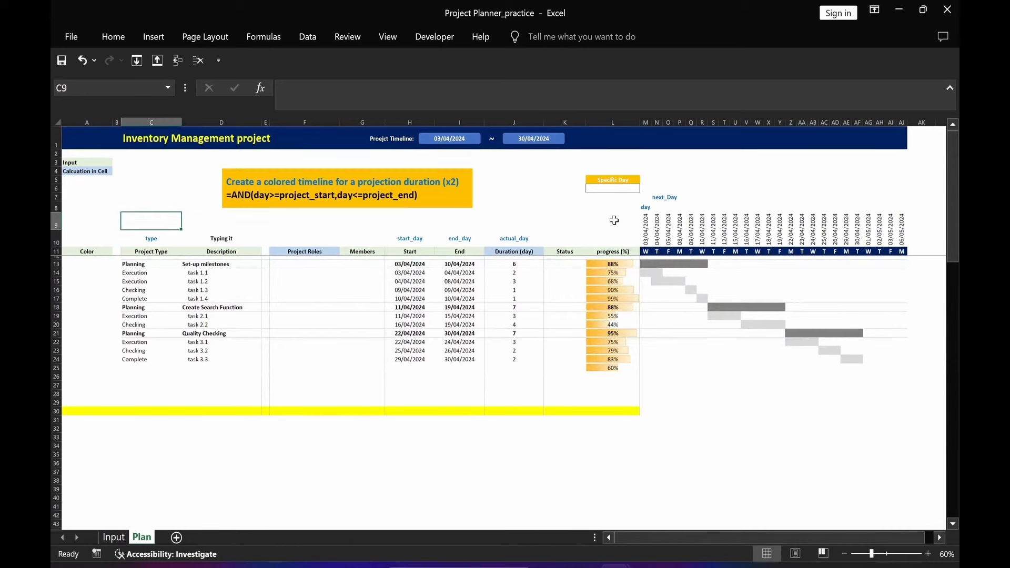
For the date header range L9:AJ10, start a formula-based conditional formatting rule with =AND(day>=project_start,day<=project_end)
drag(614, 220, 903, 238)
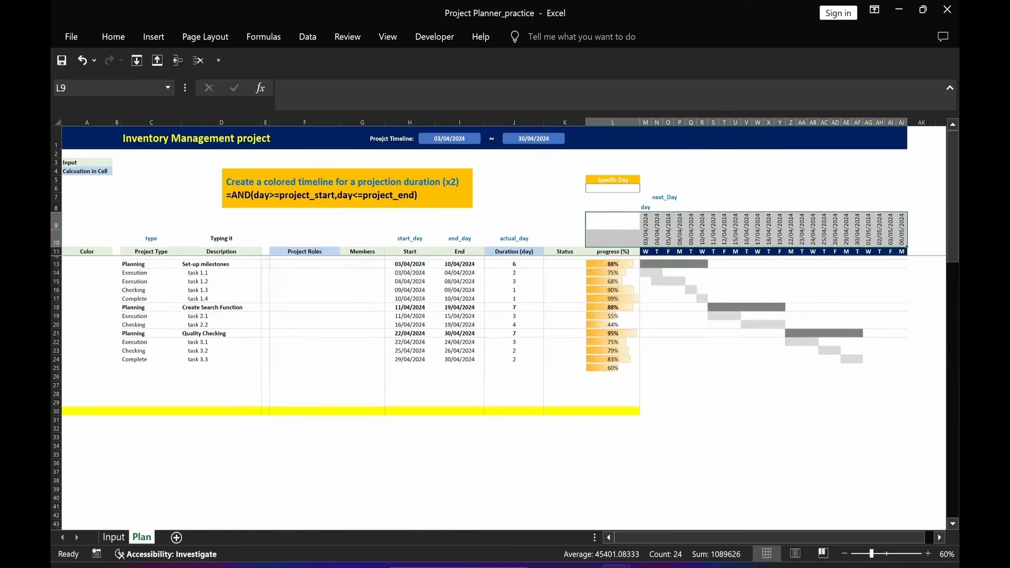
click(108, 36)
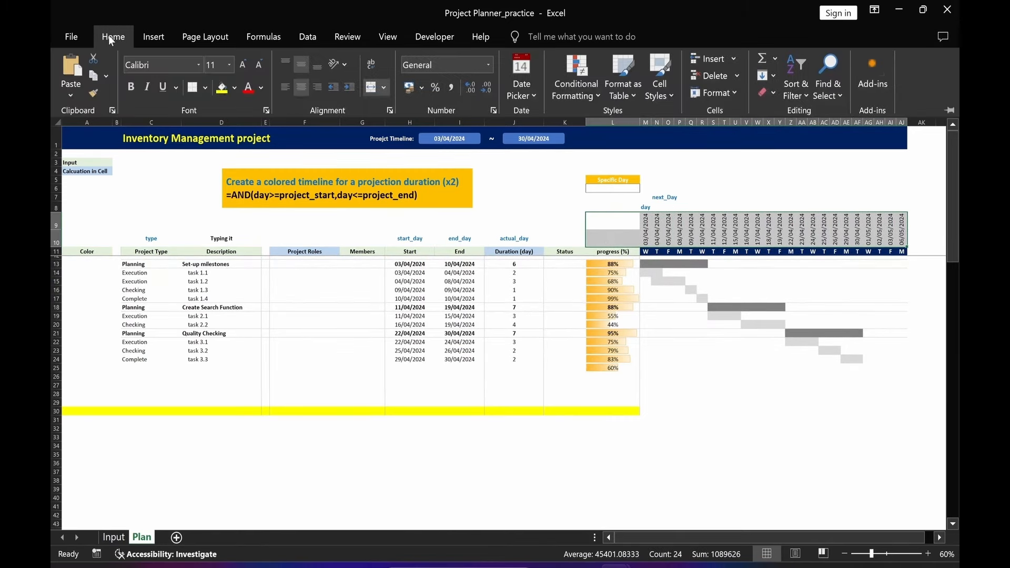
click(572, 97)
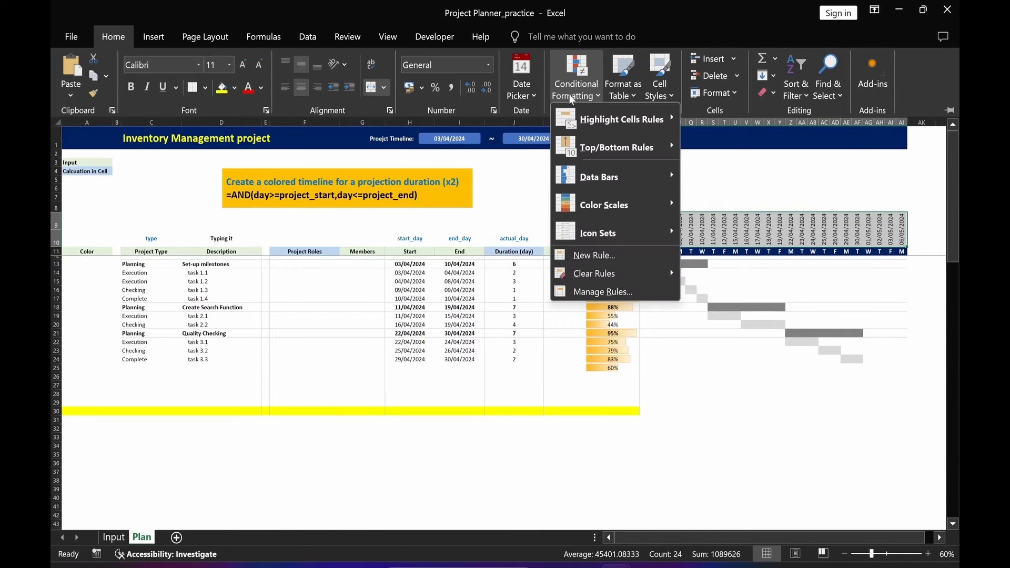
click(586, 258)
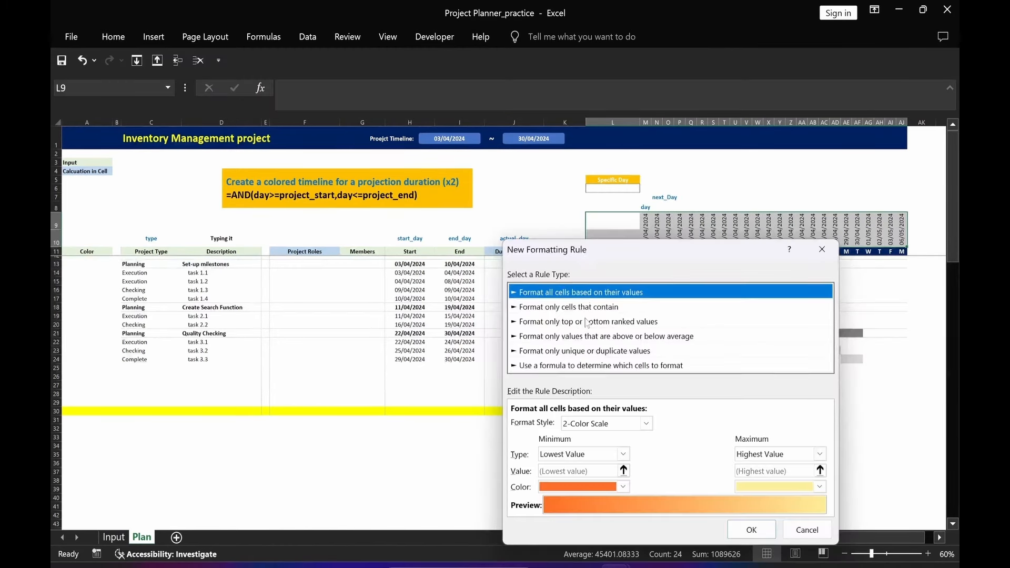
click(590, 365)
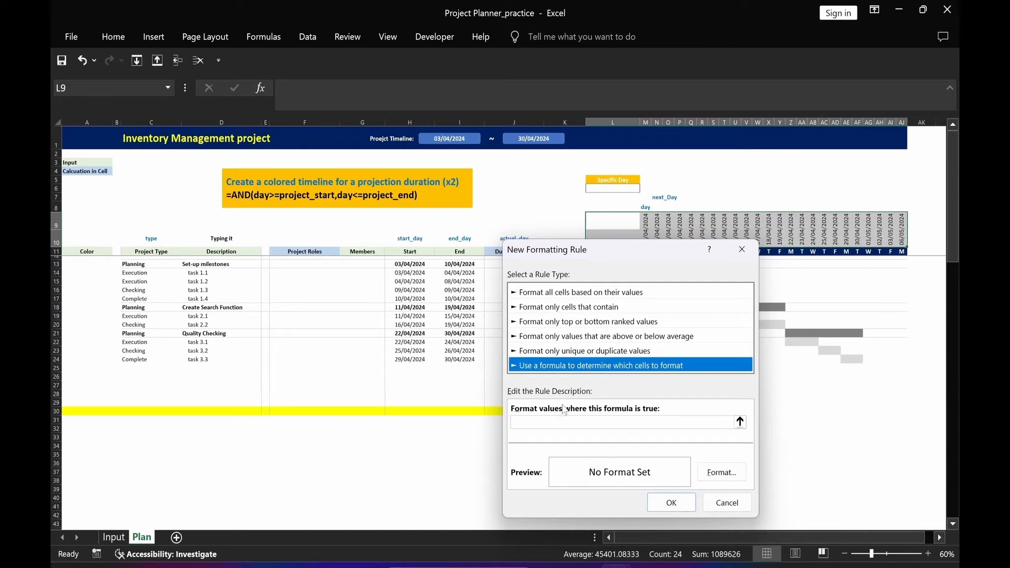
click(537, 424)
text(=AND(day>=project_start,day<=project_end))
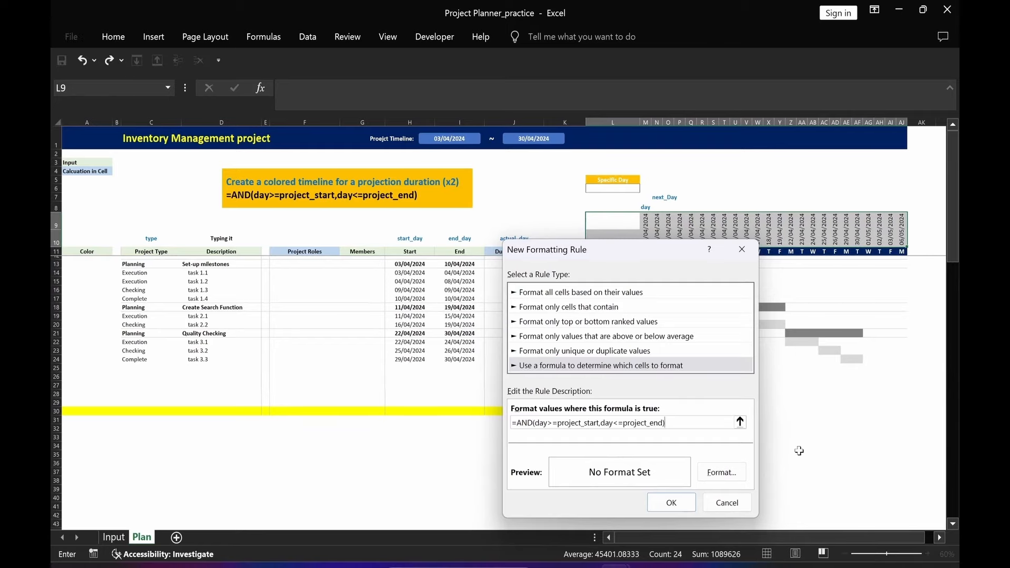
Give the date header's formula rule a light green fill and apply it to L9:AJ10
click(723, 474)
click(635, 164)
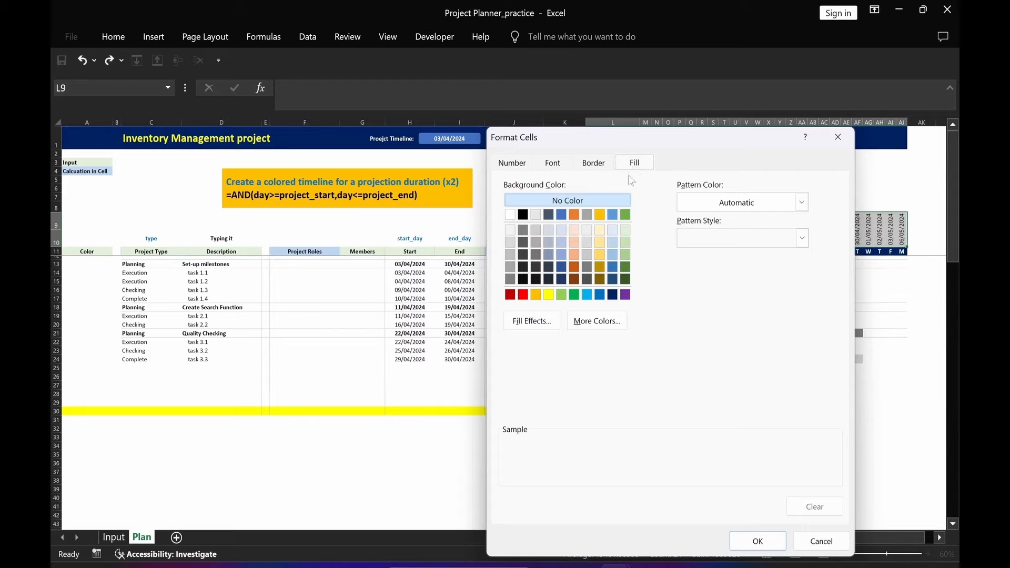
click(601, 246)
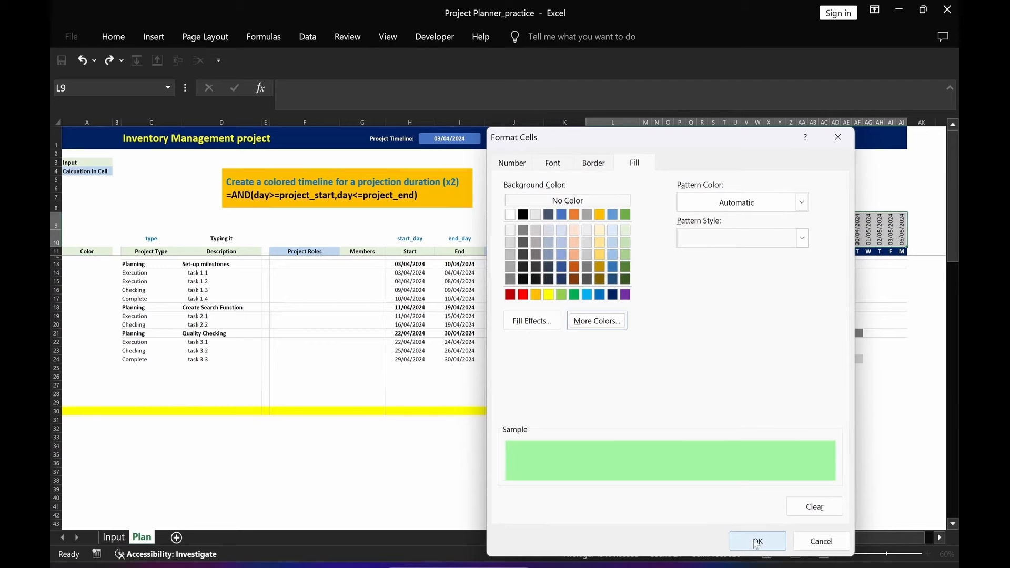
click(756, 542)
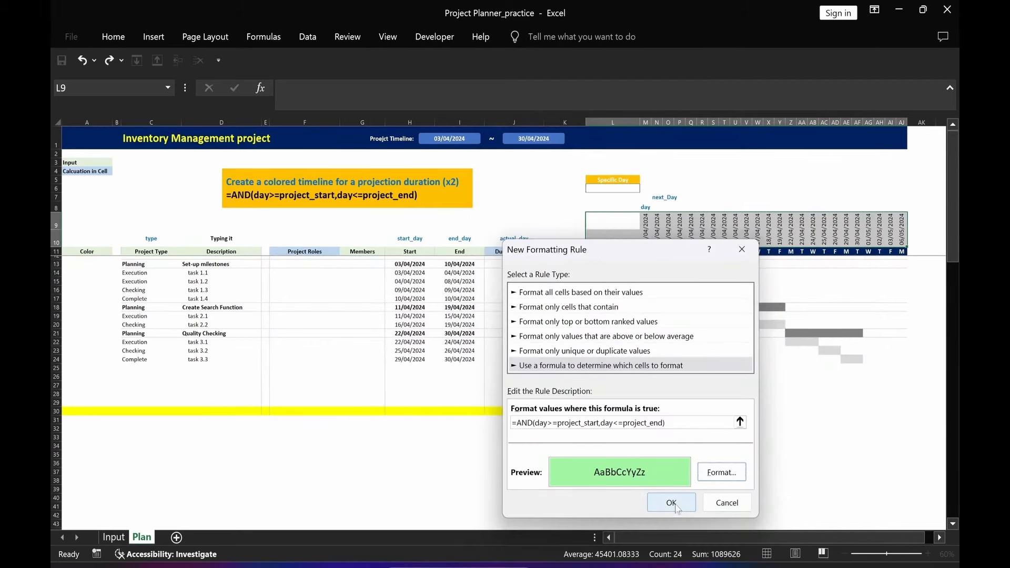
click(671, 502)
click(668, 472)
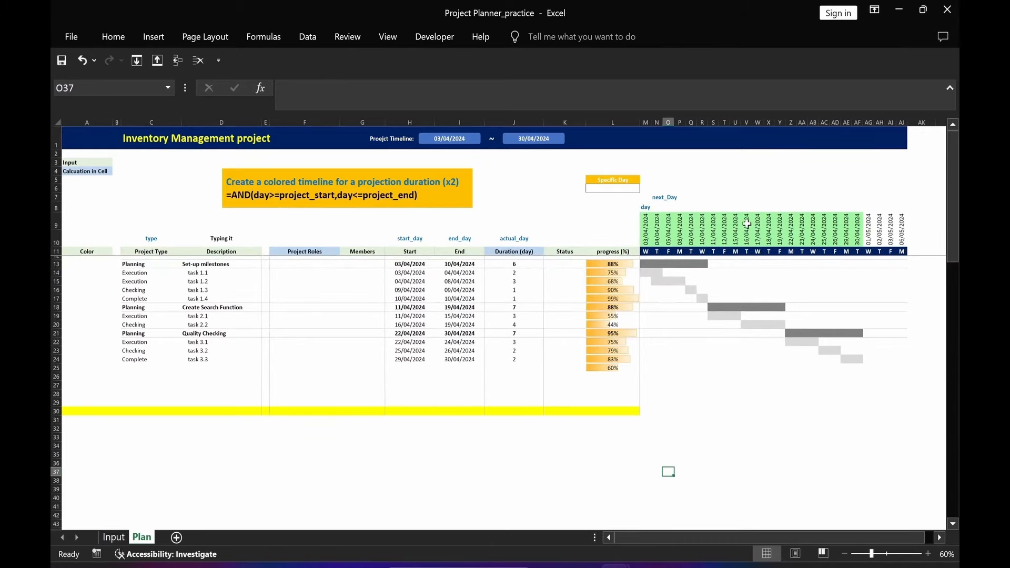
Move the label day from M8 up to M7, beside the next_Day label
click(646, 206)
key(ctrl+x)
key(Up)
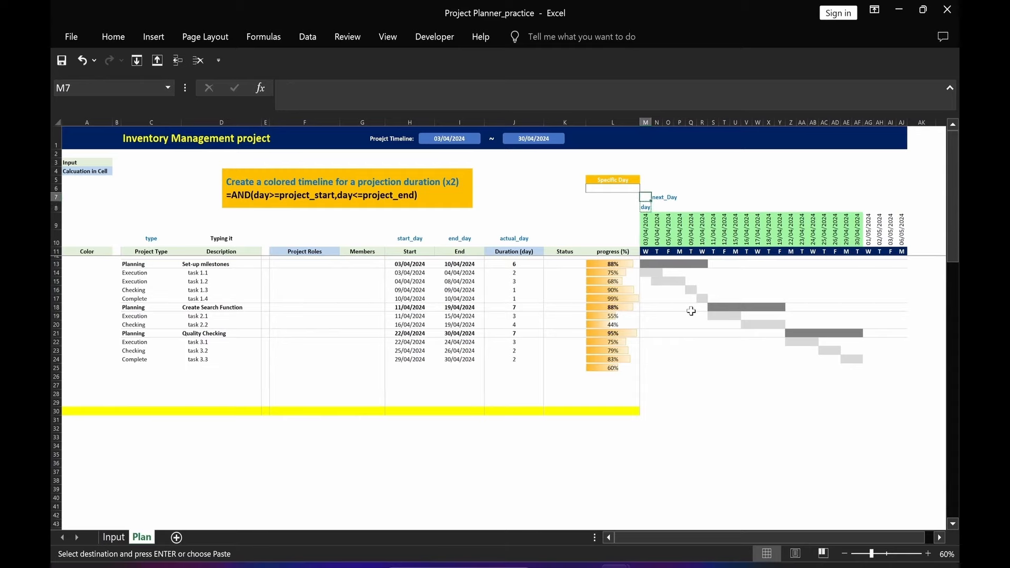
key(ctrl+v)
click(613, 454)
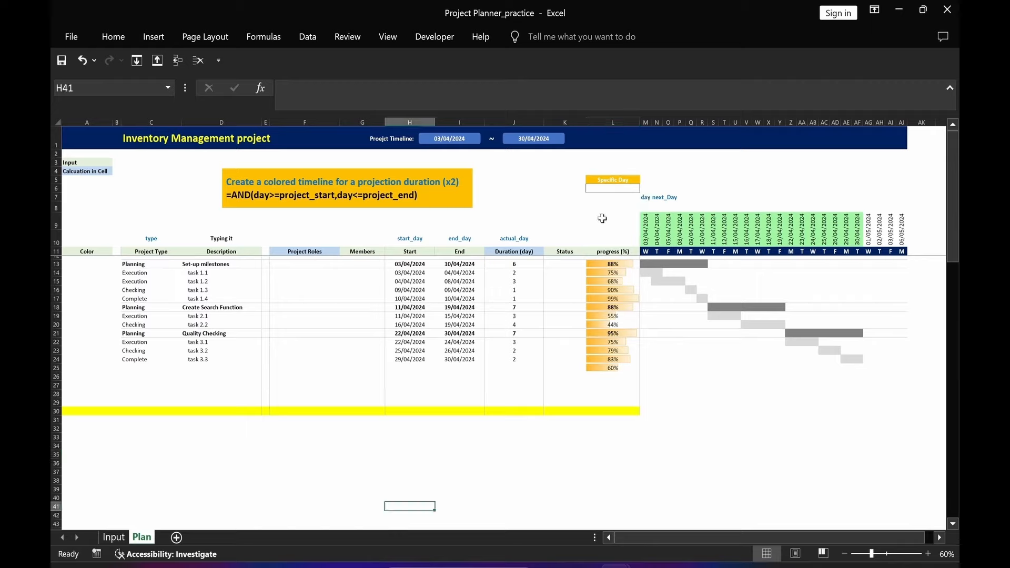
For the blank strip M8:AJ8 above the dates, start a formula-based conditional formatting rule with =AND(day>=project_start,day<=project_end)
click(646, 207)
drag(646, 207, 905, 204)
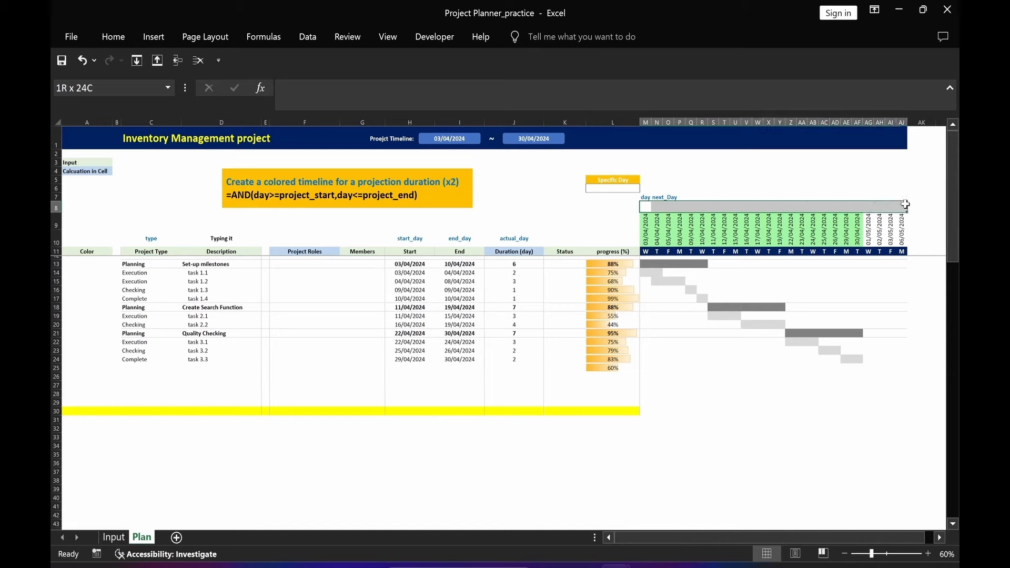
click(107, 40)
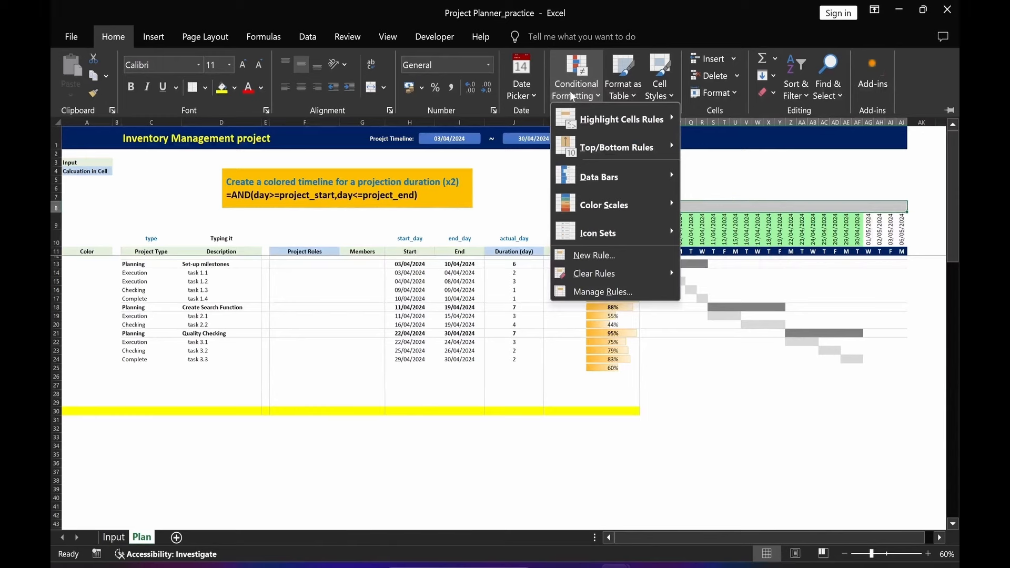
click(590, 256)
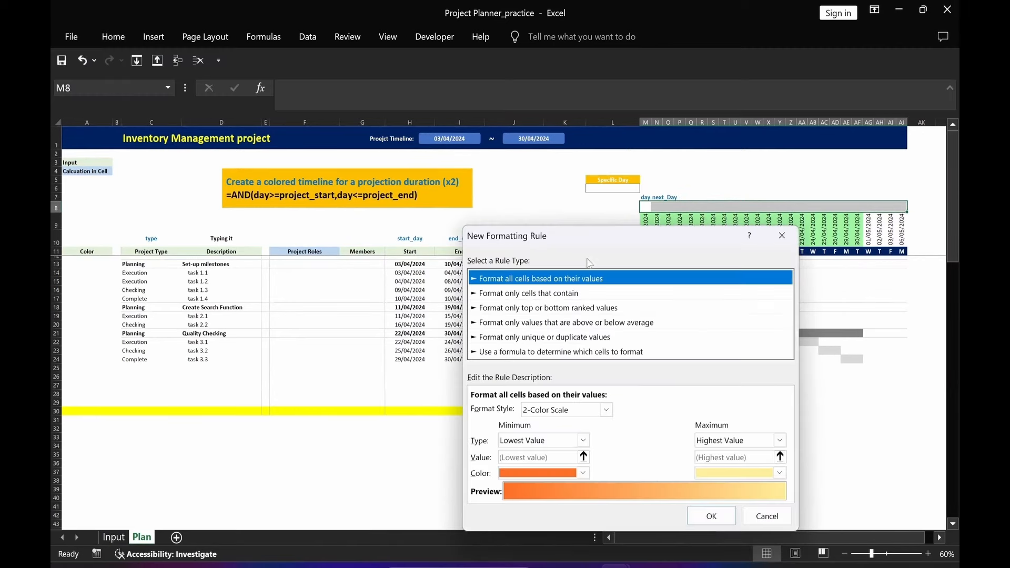
click(536, 352)
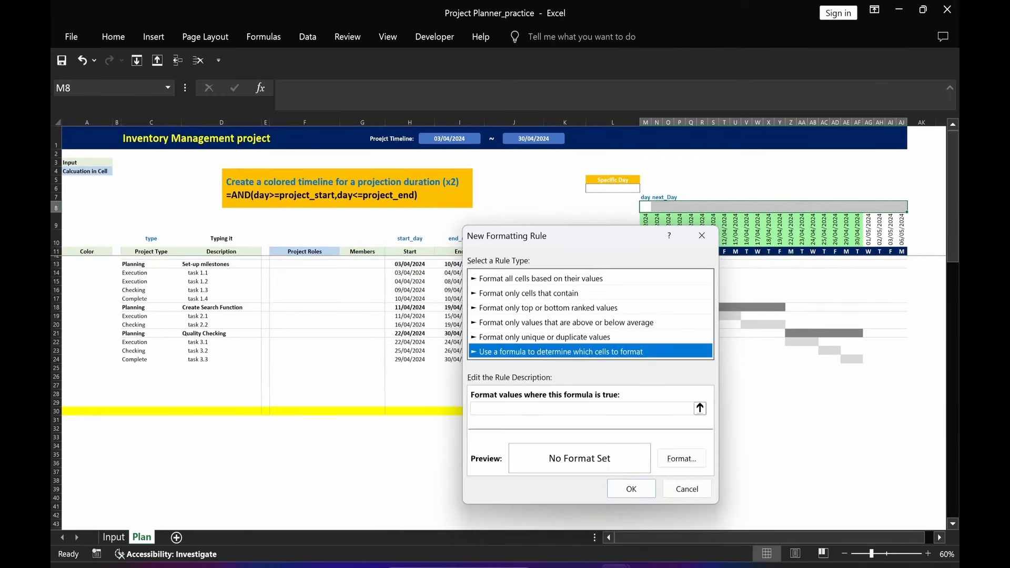
click(555, 394)
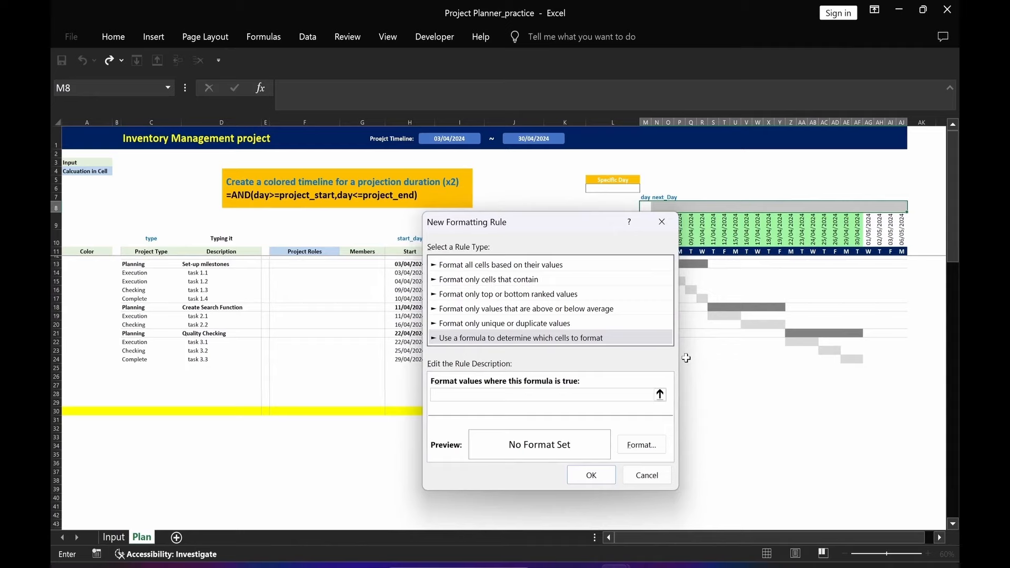
key(ctrl+v)
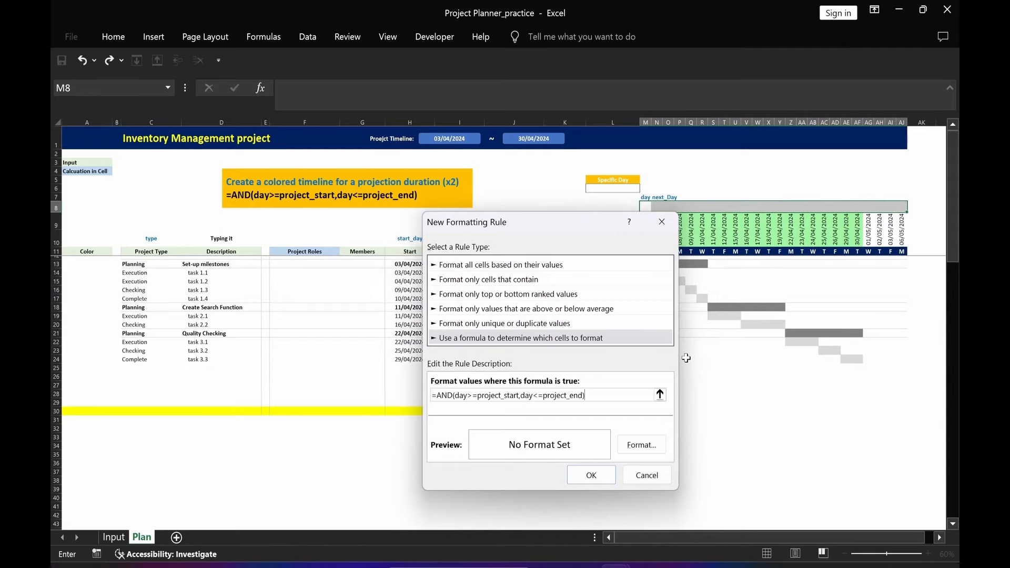
Give the new rule for row 8 a solid orange fill and apply it
click(642, 445)
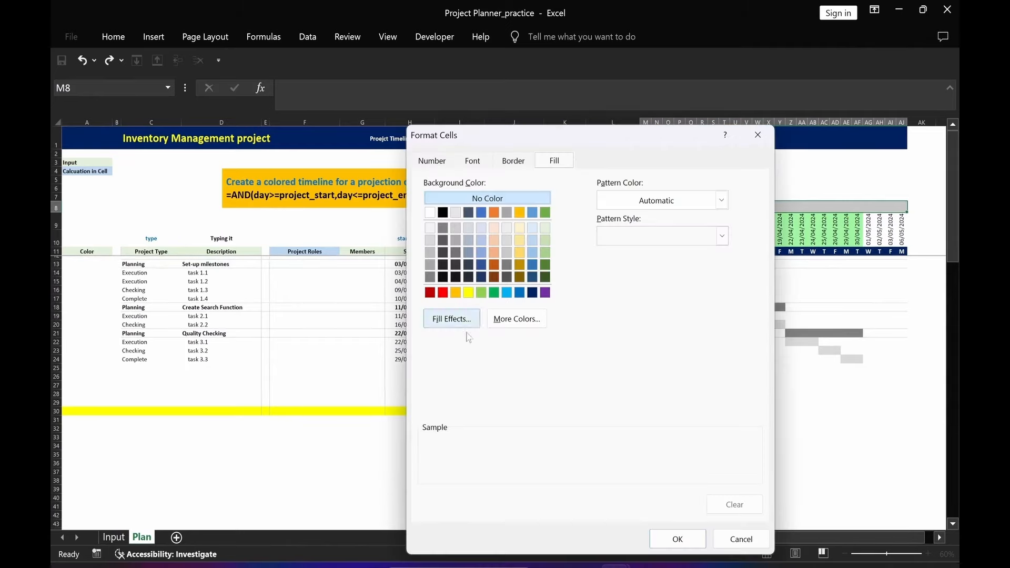
click(455, 293)
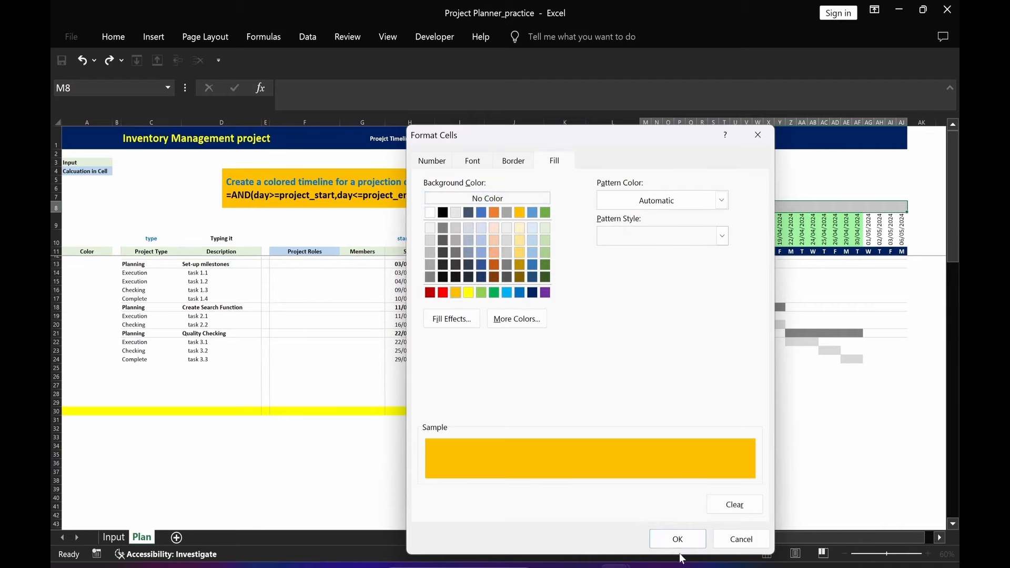
click(676, 539)
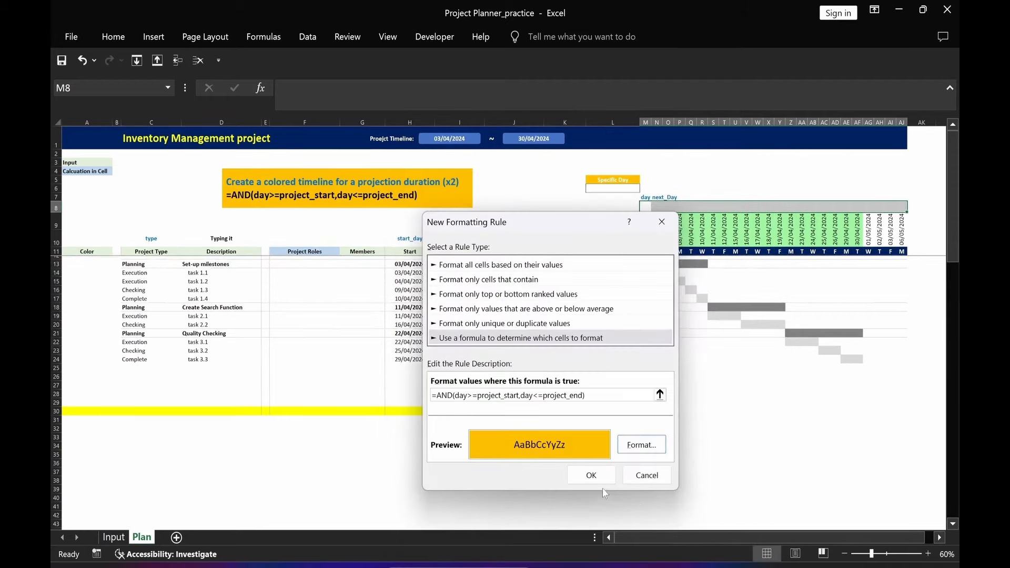
click(592, 476)
click(559, 497)
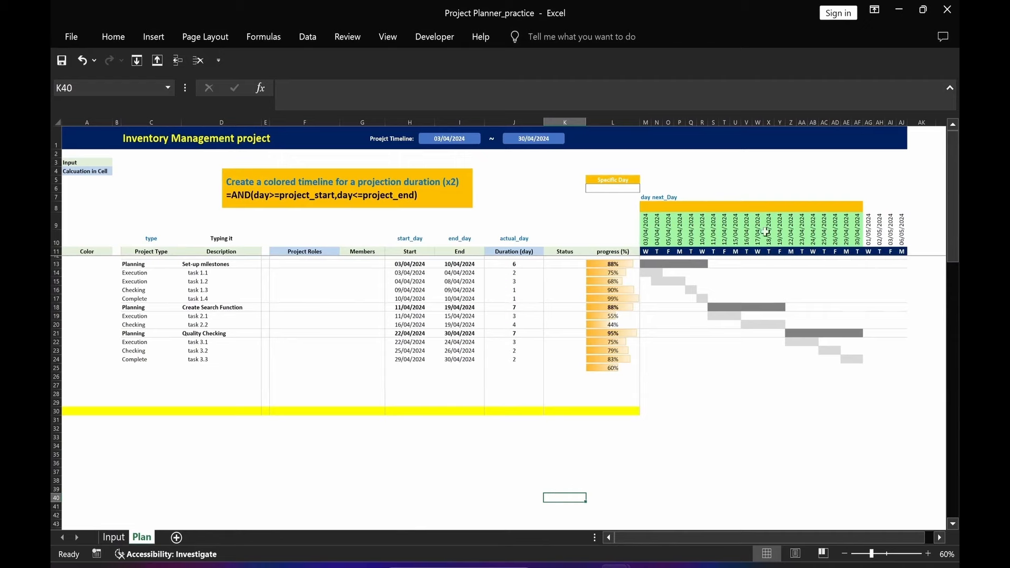
Reduce the height of row 8 to a thin strip above the timeline dates
click(55, 208)
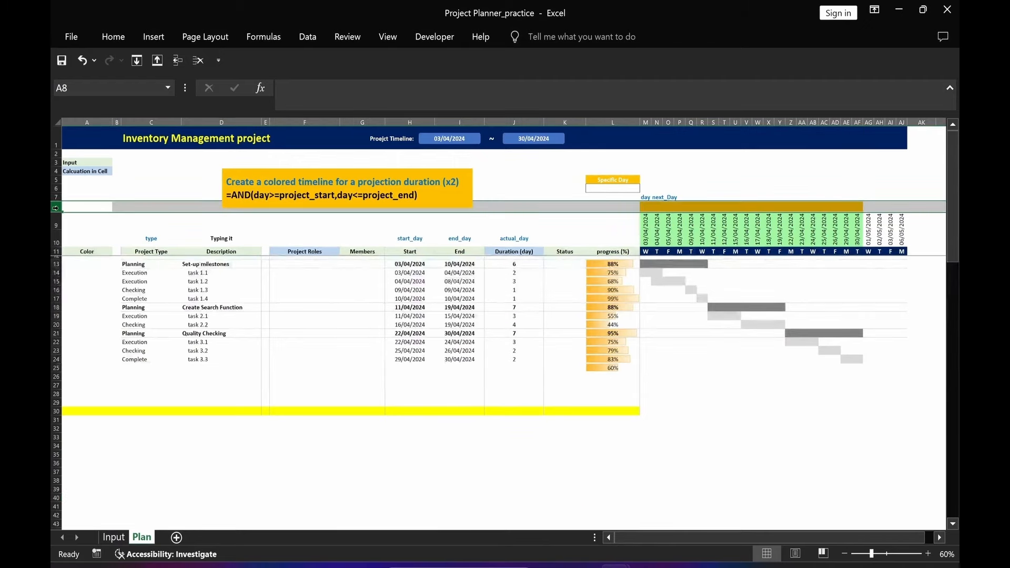
drag(57, 213, 65, 204)
click(363, 490)
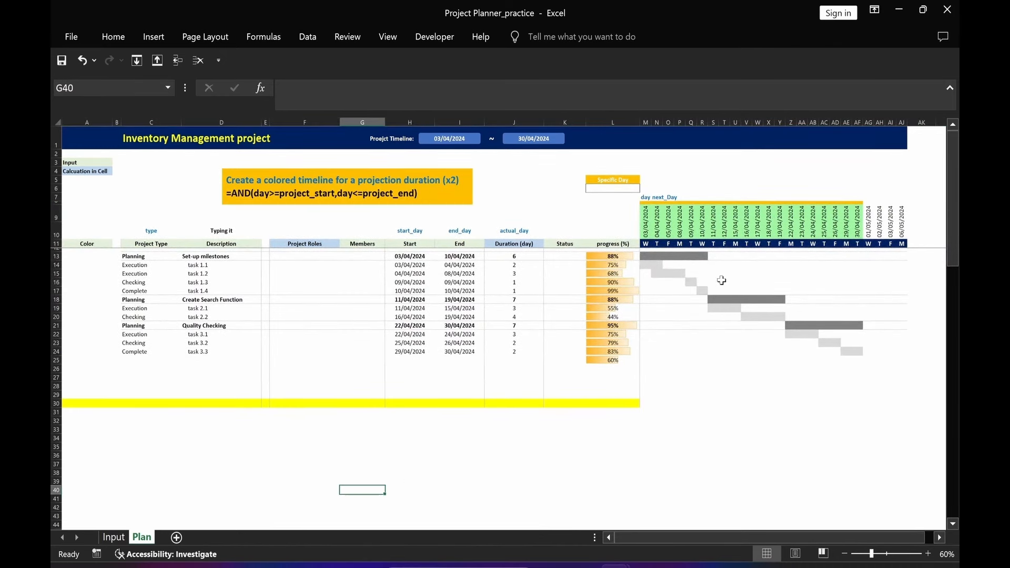
Clear the day and next_Day labels in row 7 and delete the orange note about the colored project-duration timeline
drag(646, 198, 674, 197)
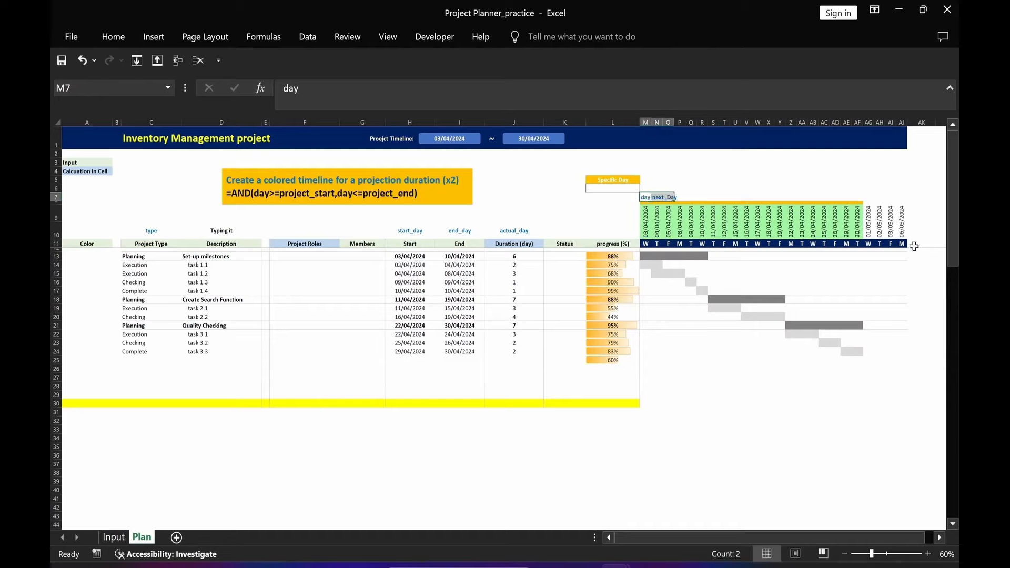
key(Delete)
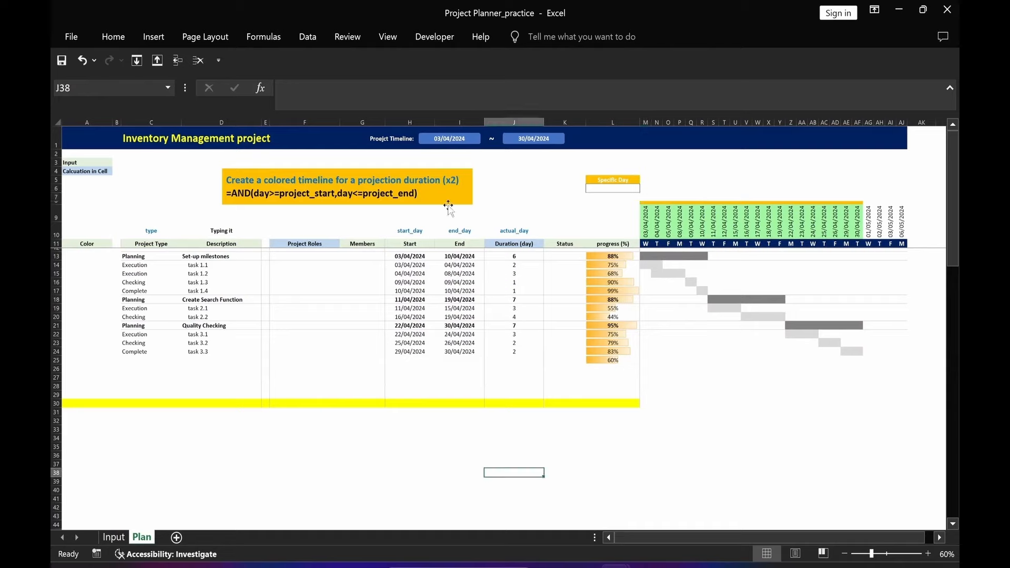
click(448, 206)
key(Delete)
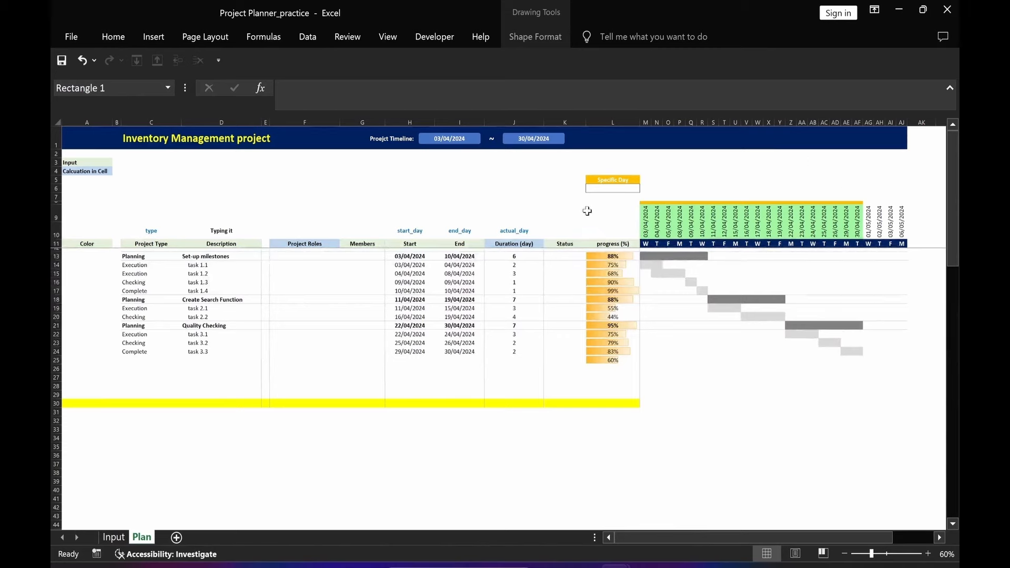
For the Specific Day input cell L6, start a data validation rule that allows a List
click(606, 188)
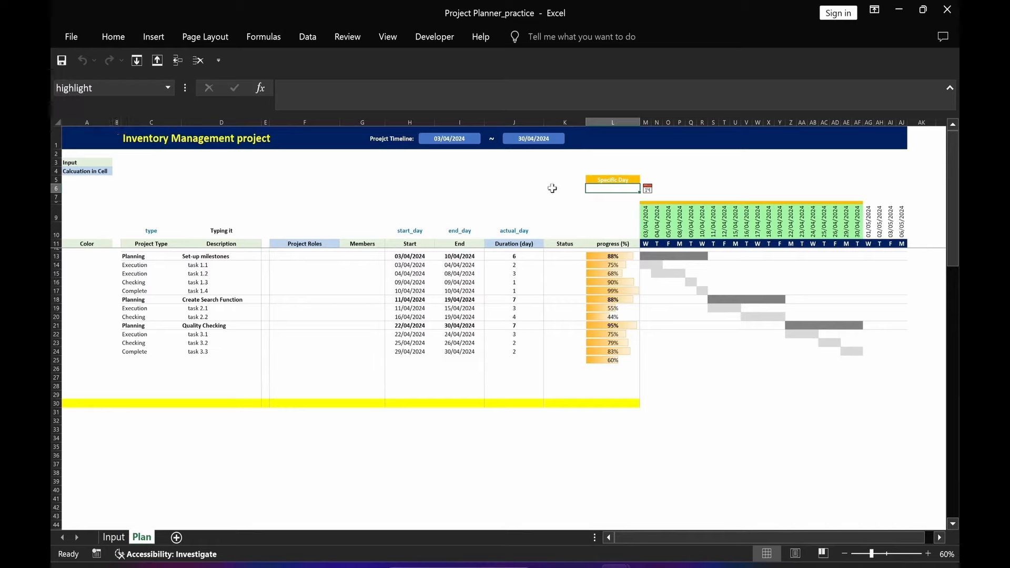
click(527, 188)
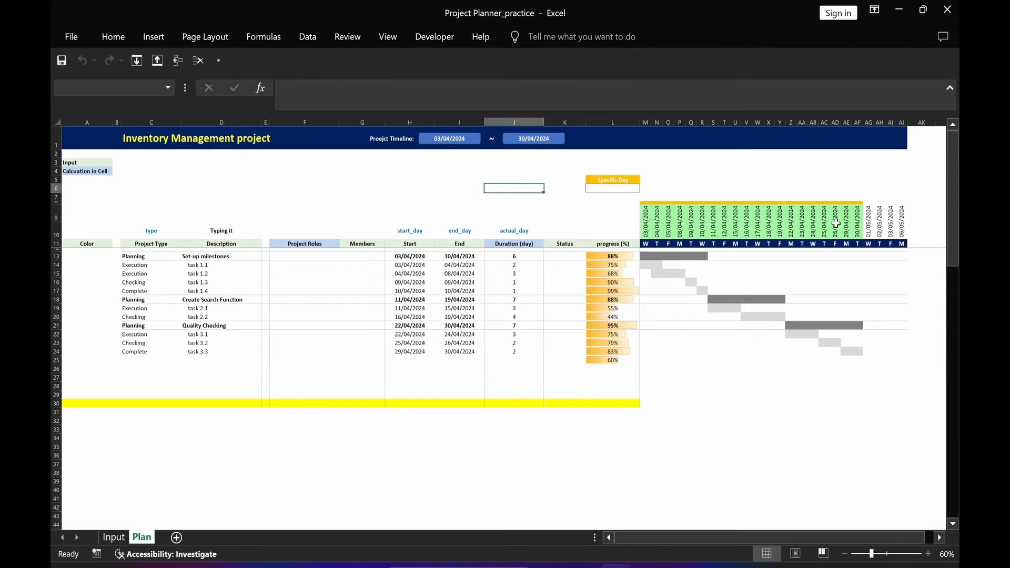
click(619, 188)
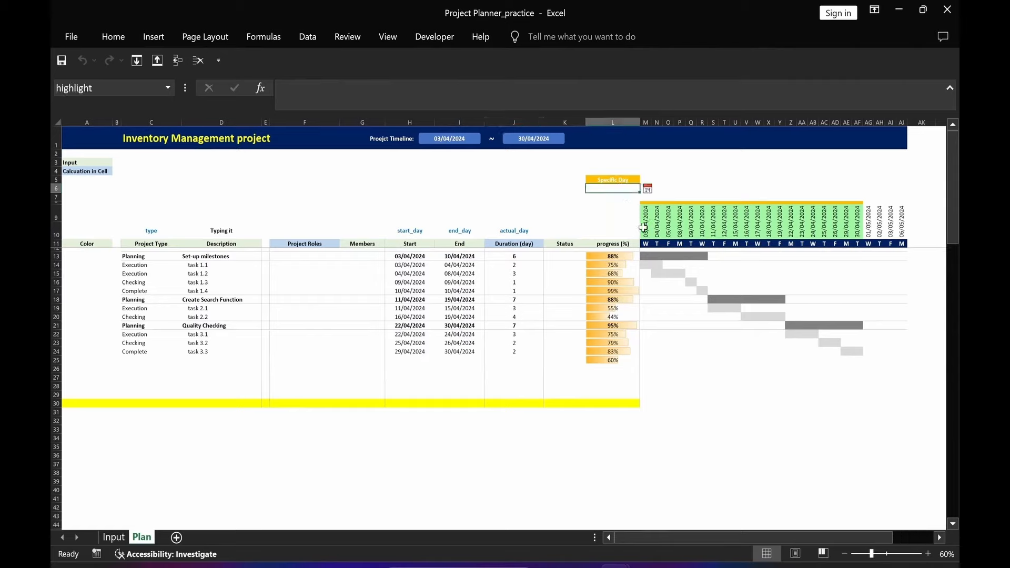
click(308, 37)
click(701, 92)
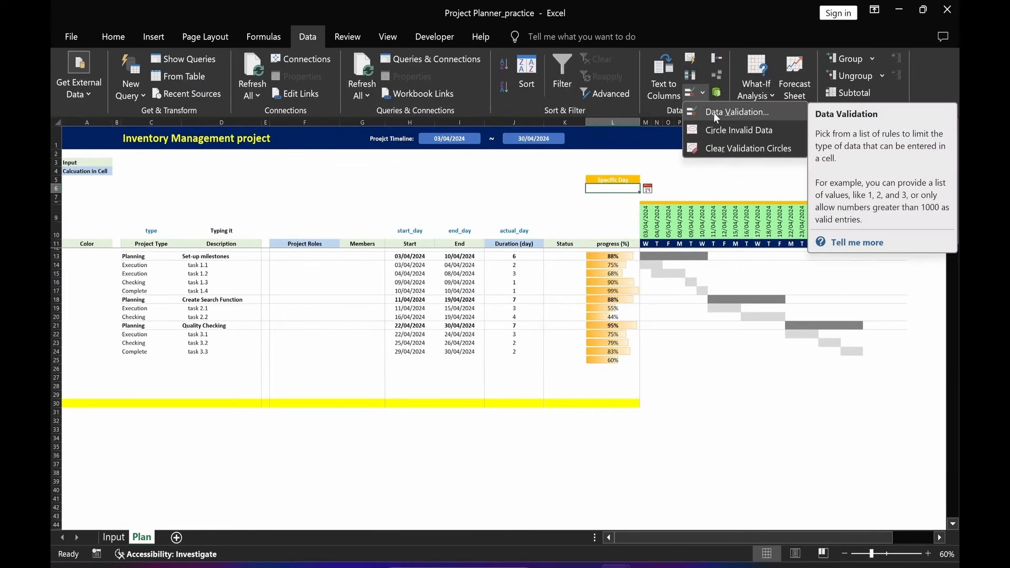
click(713, 112)
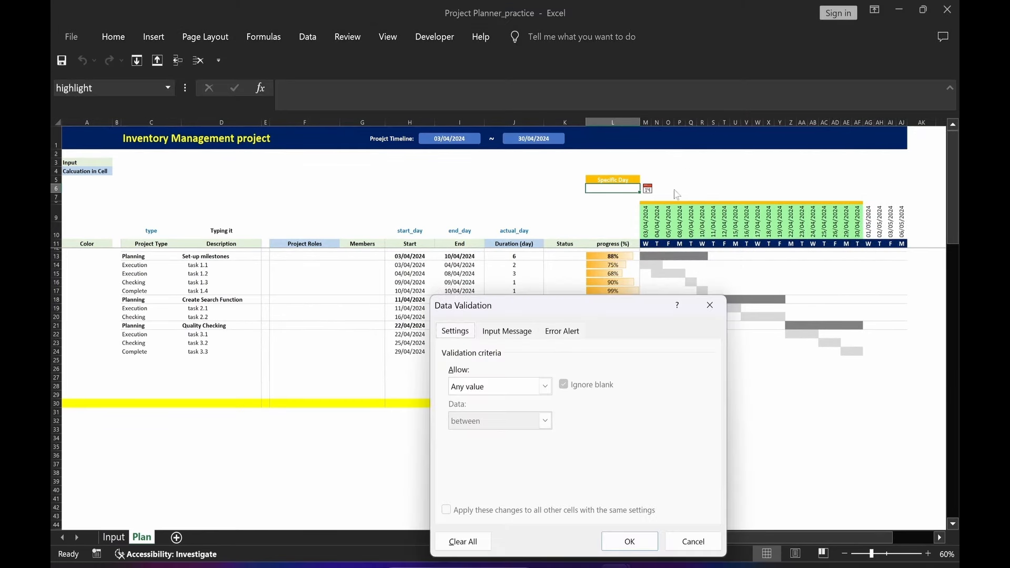
click(545, 387)
click(472, 436)
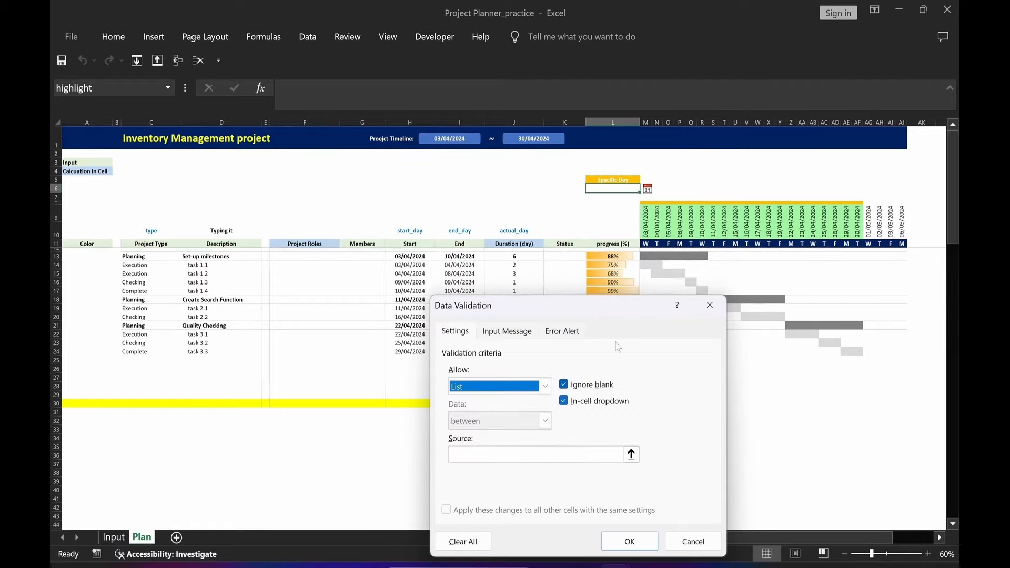
Try to use the two-row date header range =$L$9:$AJ$10 as the source of the validation list
click(633, 451)
drag(624, 212, 899, 229)
key(Return)
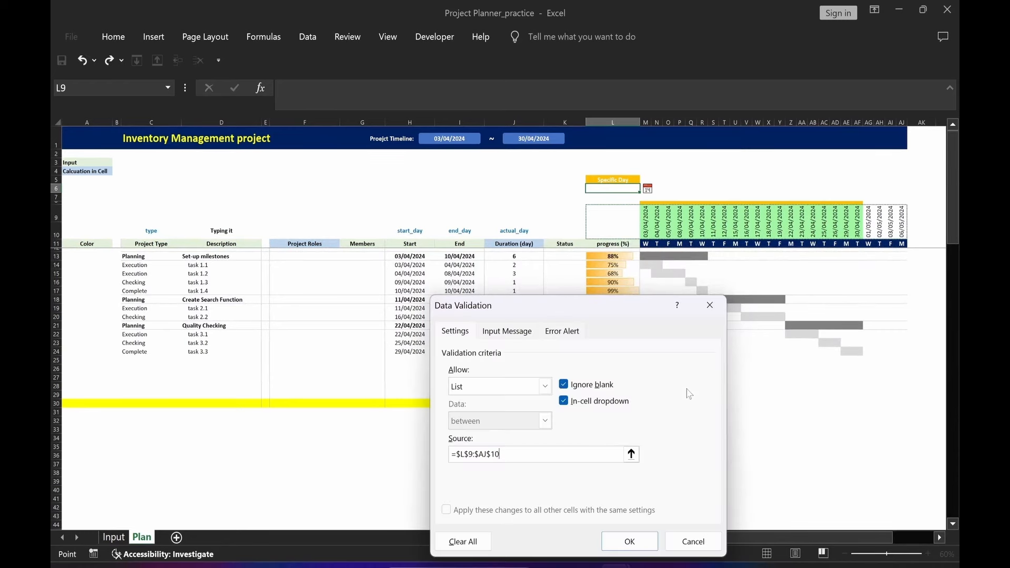
click(627, 548)
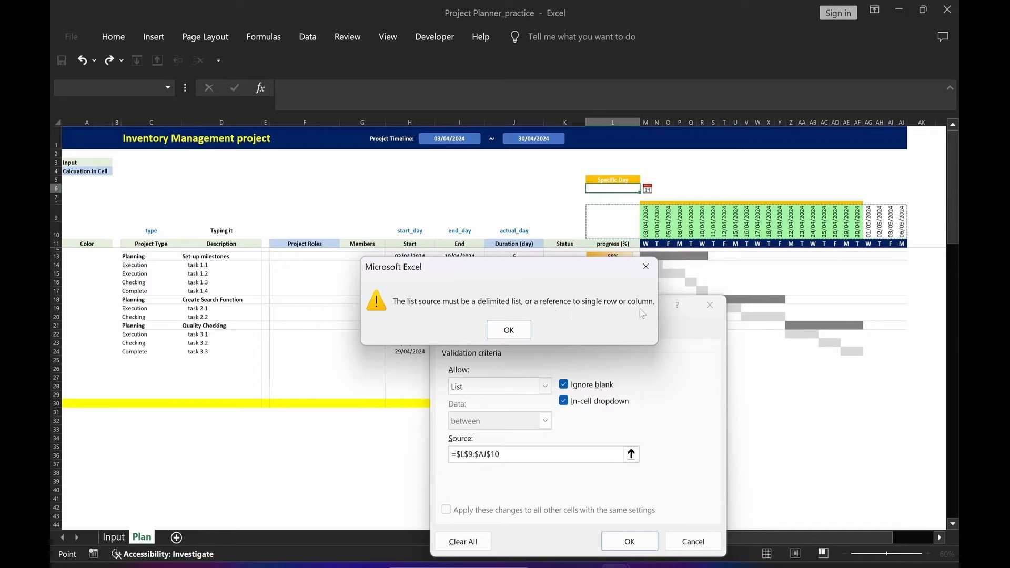
Set the validation list source to the single-row range =$L$9:$AJ$9 and apply it to the Specific Day cell
click(515, 331)
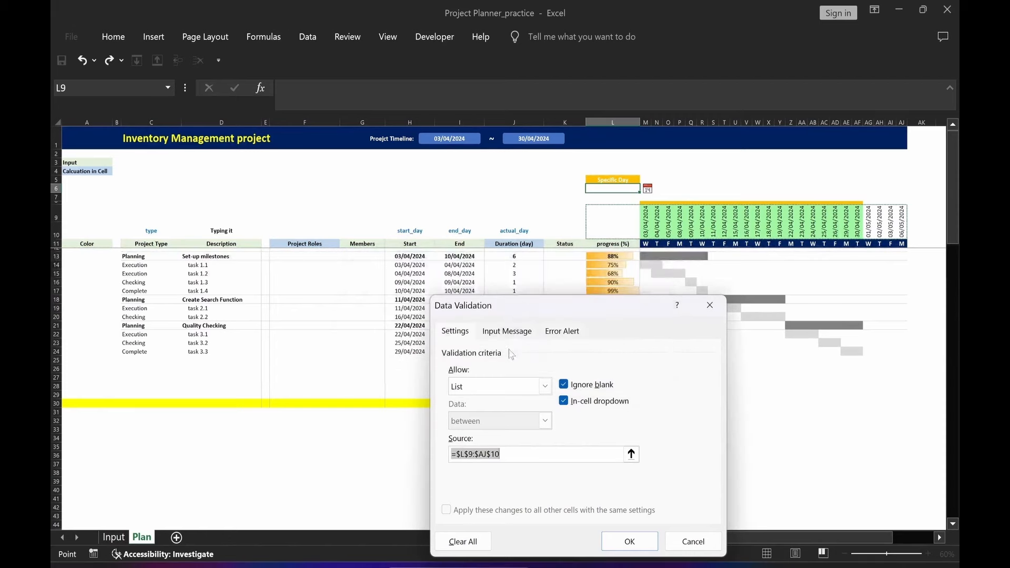
click(506, 454)
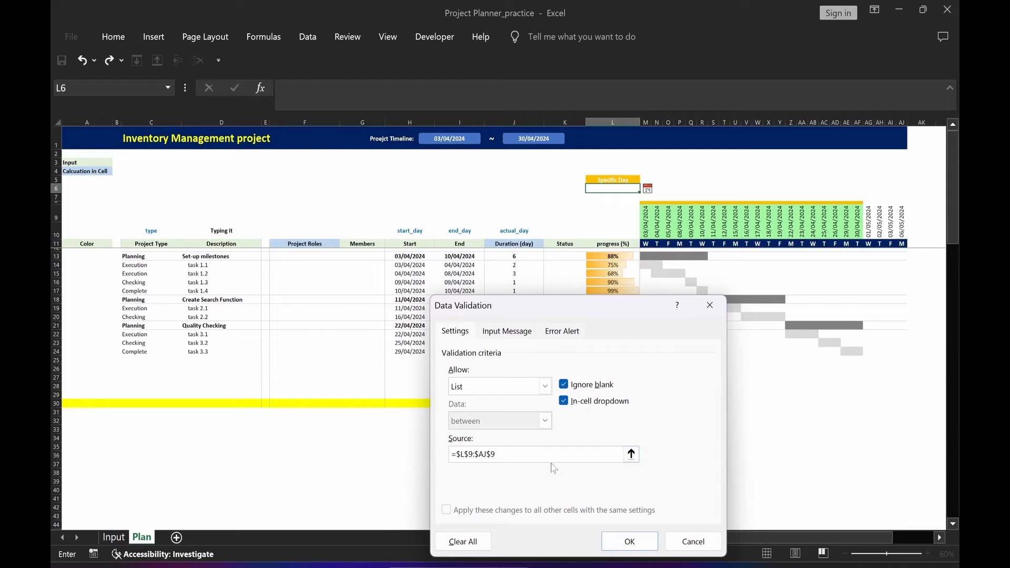
click(628, 548)
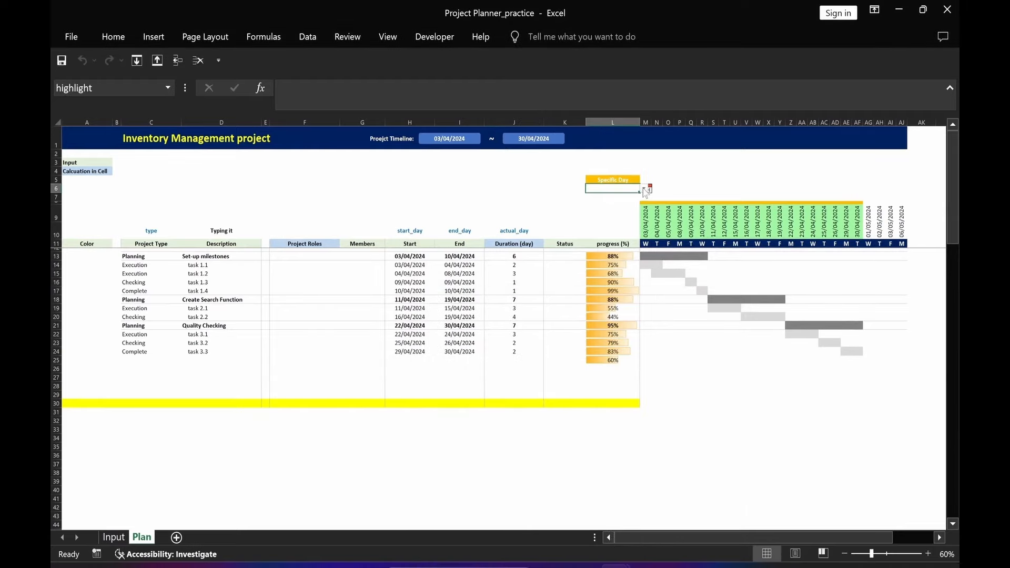
Look through the dates offered in the Specific Day drop-down list without choosing one
click(645, 191)
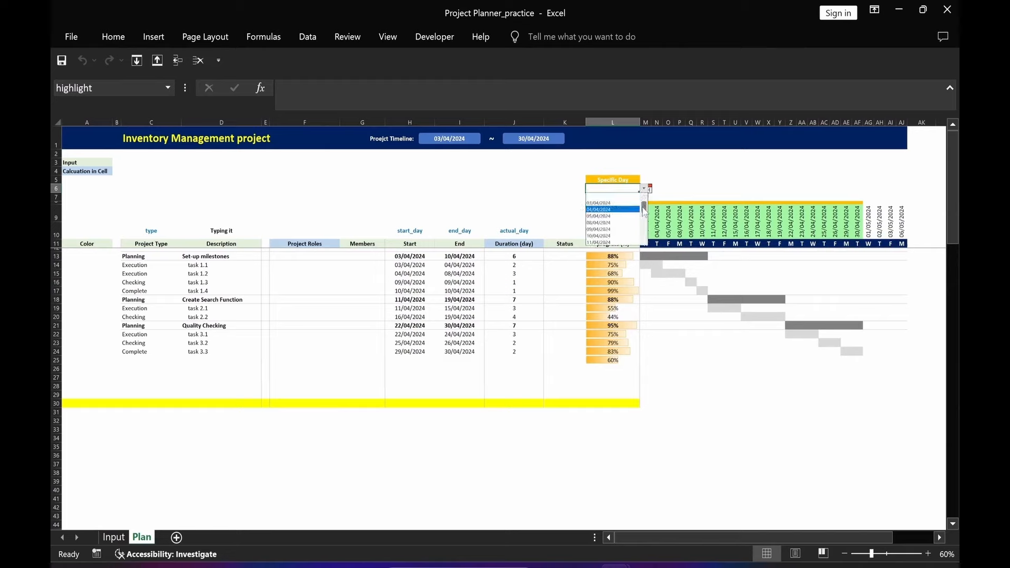
drag(644, 211, 644, 243)
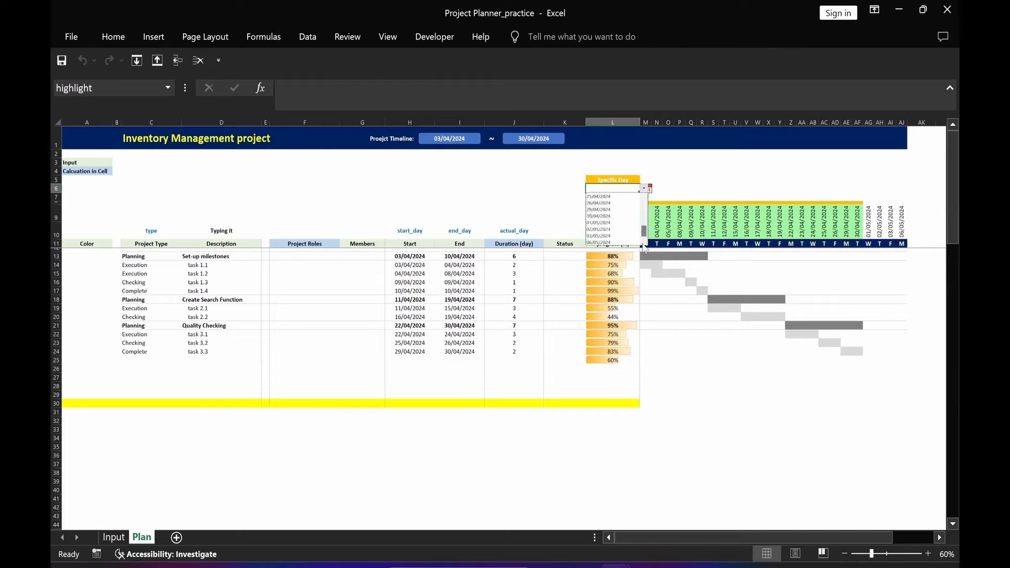
click(644, 187)
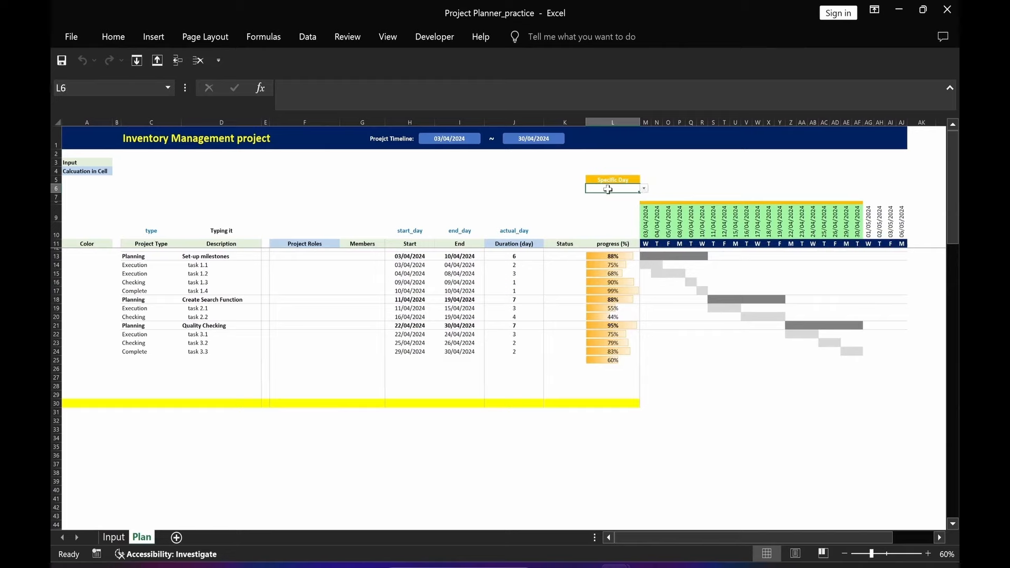
Choose 08/04/2024 from the Specific Day drop-down list
click(644, 188)
click(605, 215)
click(518, 198)
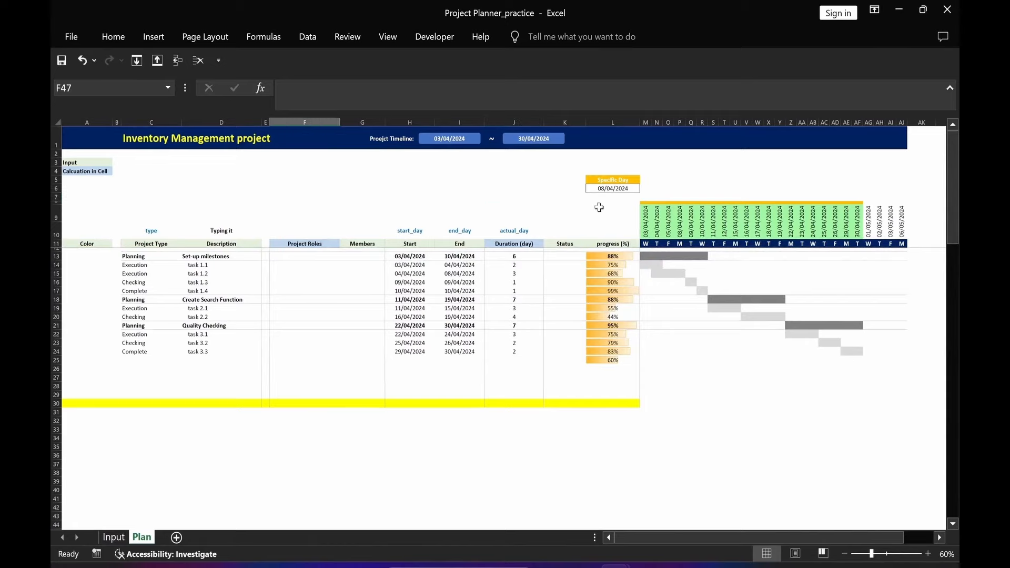
Enter the text Today in cell L9, just before the first date of the timeline header
click(606, 209)
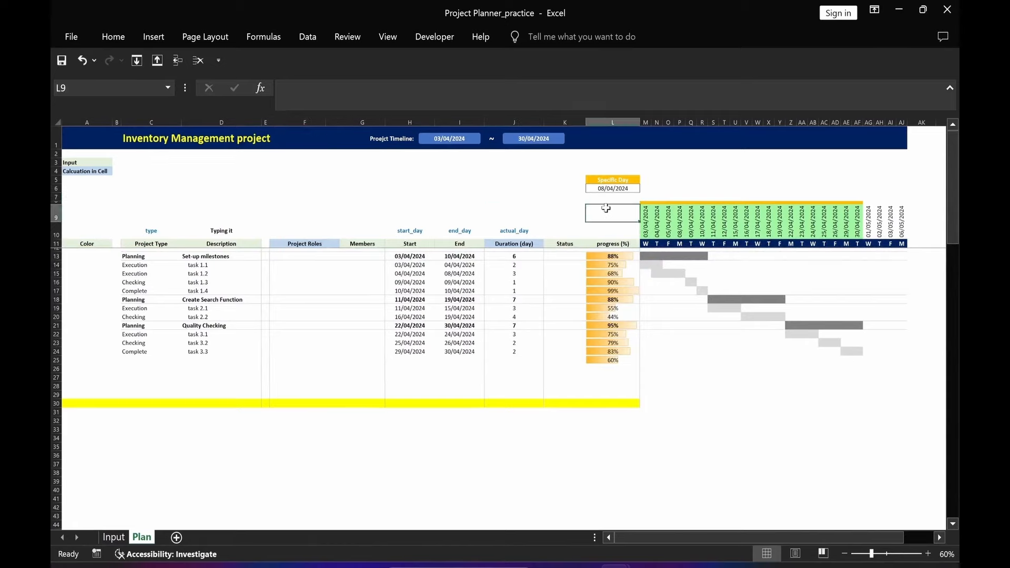
key(F2)
text(Today)
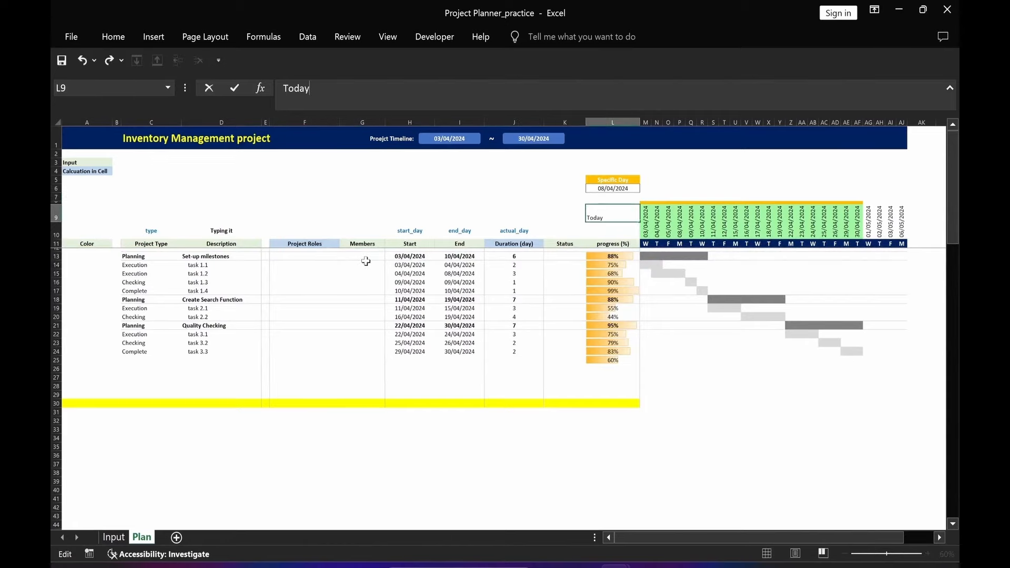
key(Return)
click(459, 213)
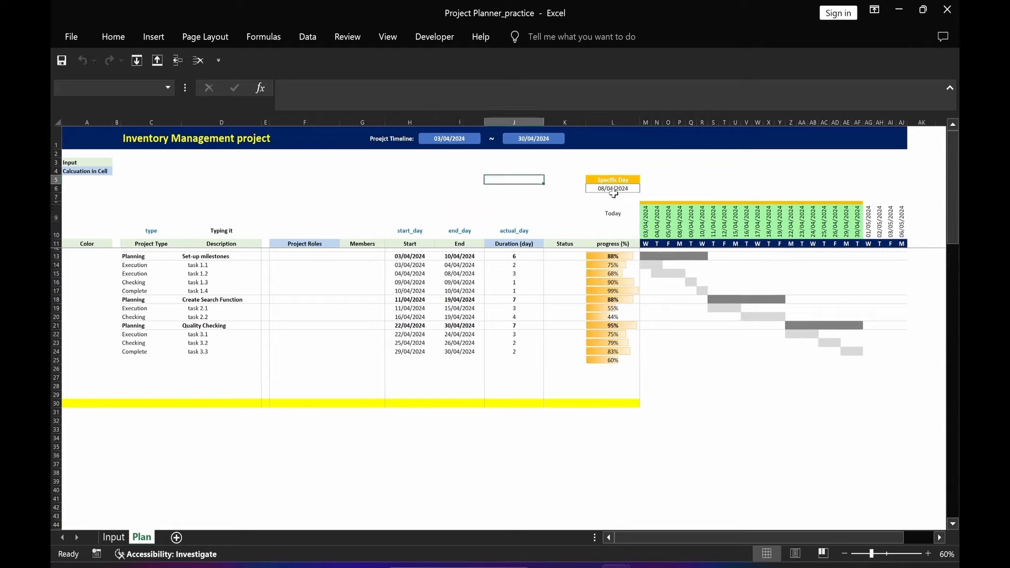
Choose Today from the Specific Day drop-down list
click(626, 190)
click(644, 189)
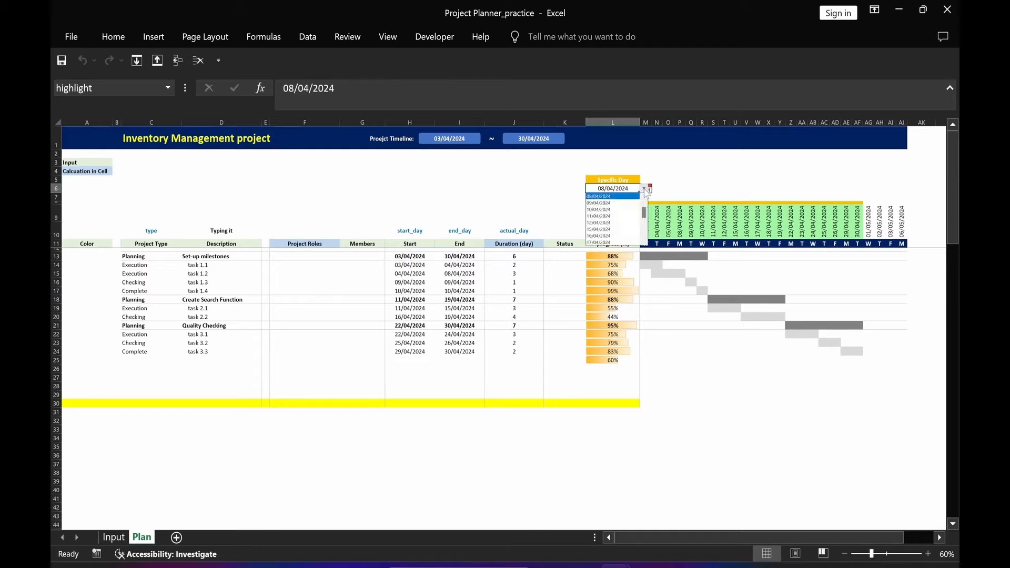
scroll(644, 215, up, 2)
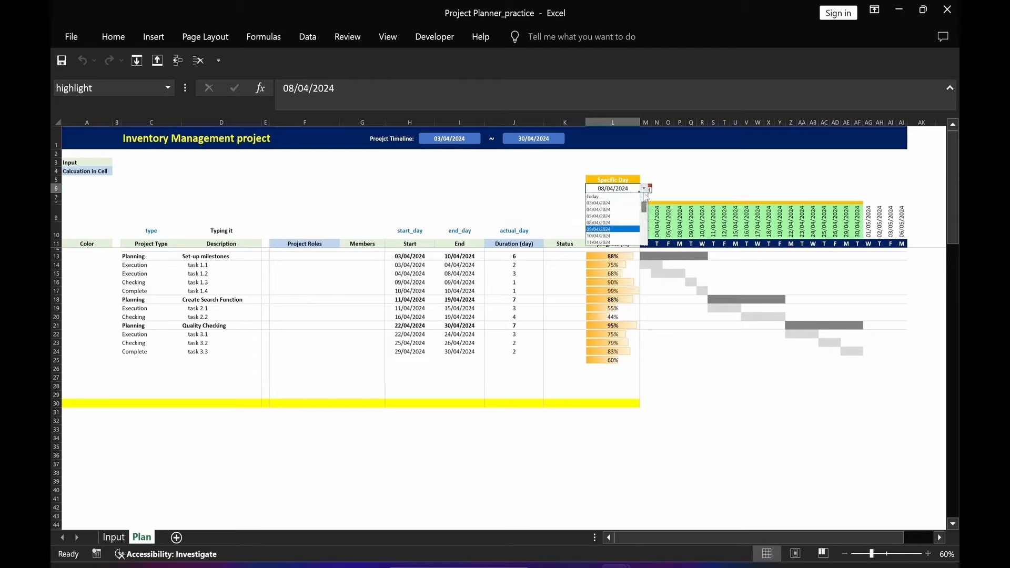
click(598, 197)
click(505, 187)
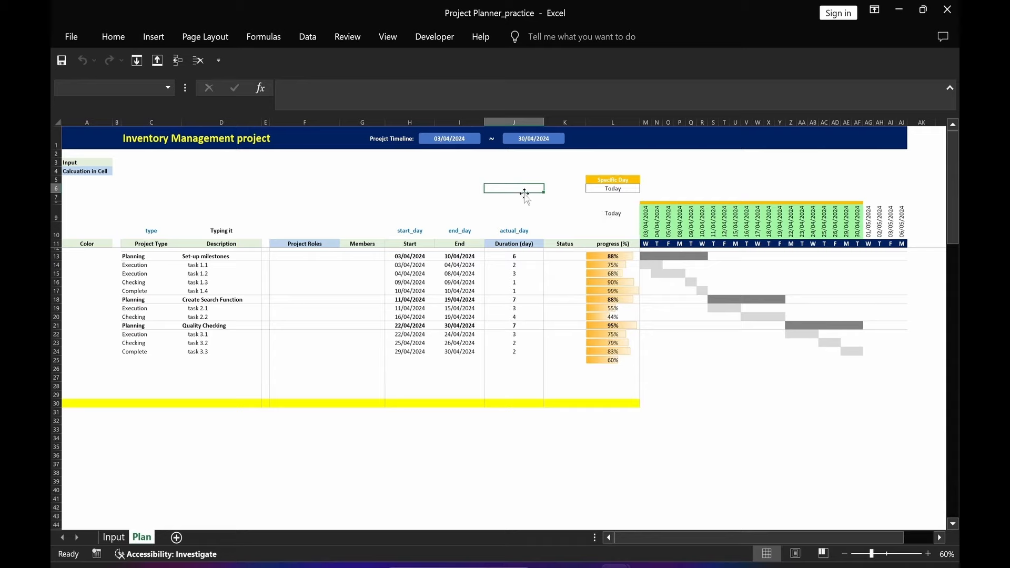
Paste the orange note with the specific-day border formula and place it above the task table's column headings
drag(524, 194, 497, 175)
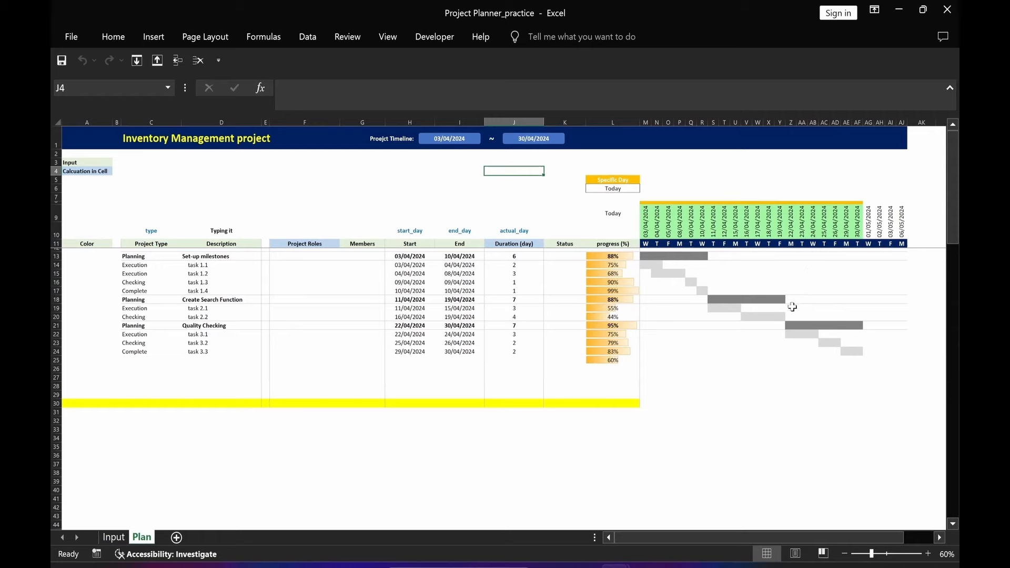
key(ctrl+v)
drag(484, 465, 483, 174)
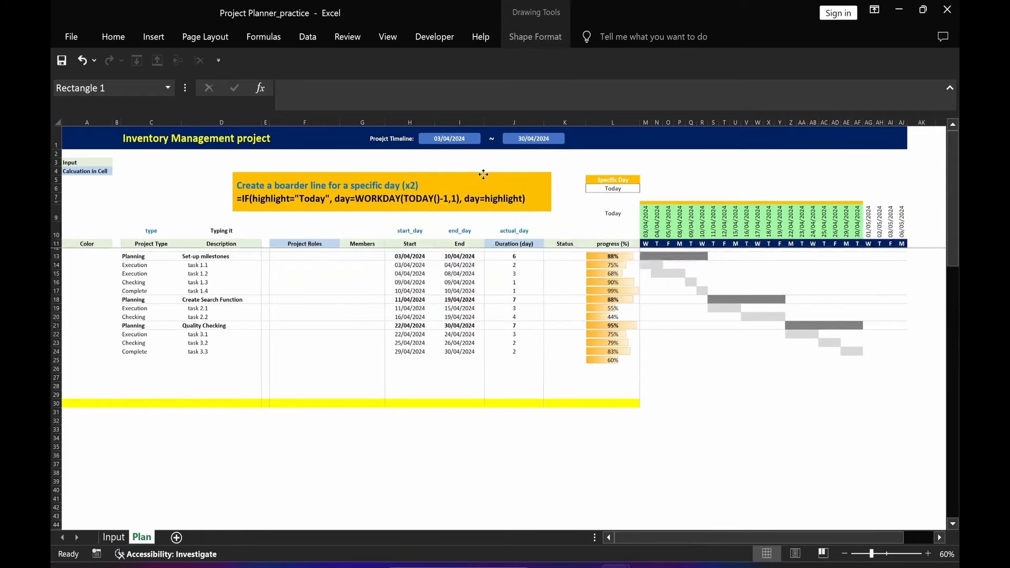
click(372, 438)
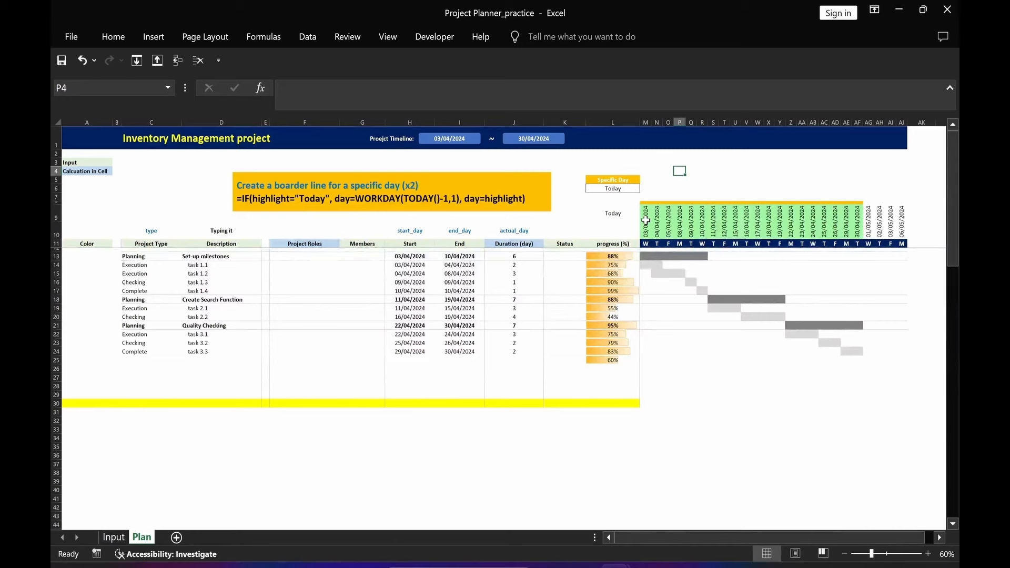
For timeline range M9:AJ30, start a formula-based conditional formatting rule with =IF(highlight="Today", day=WORKDAY(TODAY()-1,1), day=highlight)
drag(646, 221, 907, 402)
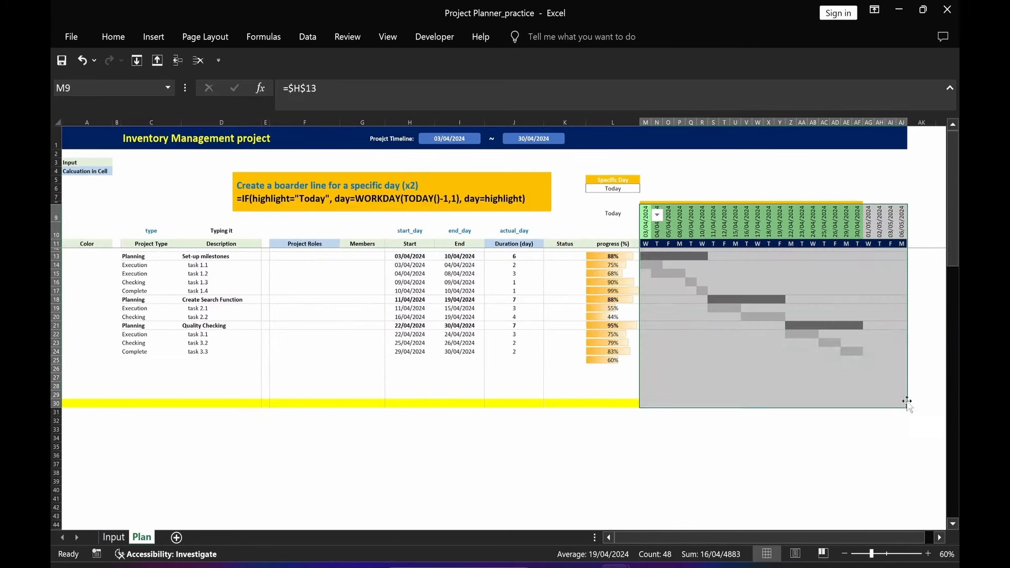
click(112, 38)
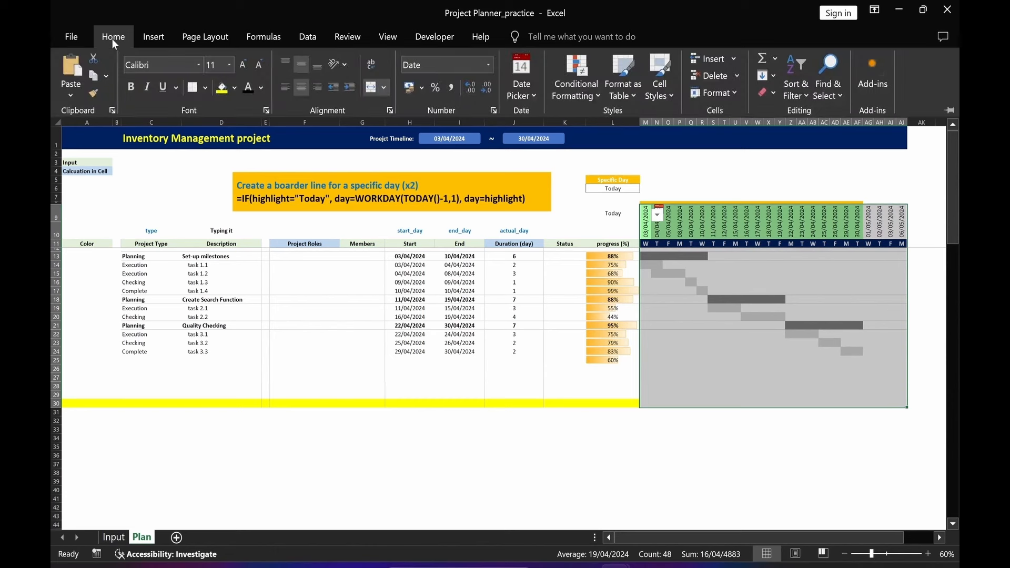
click(573, 97)
click(584, 256)
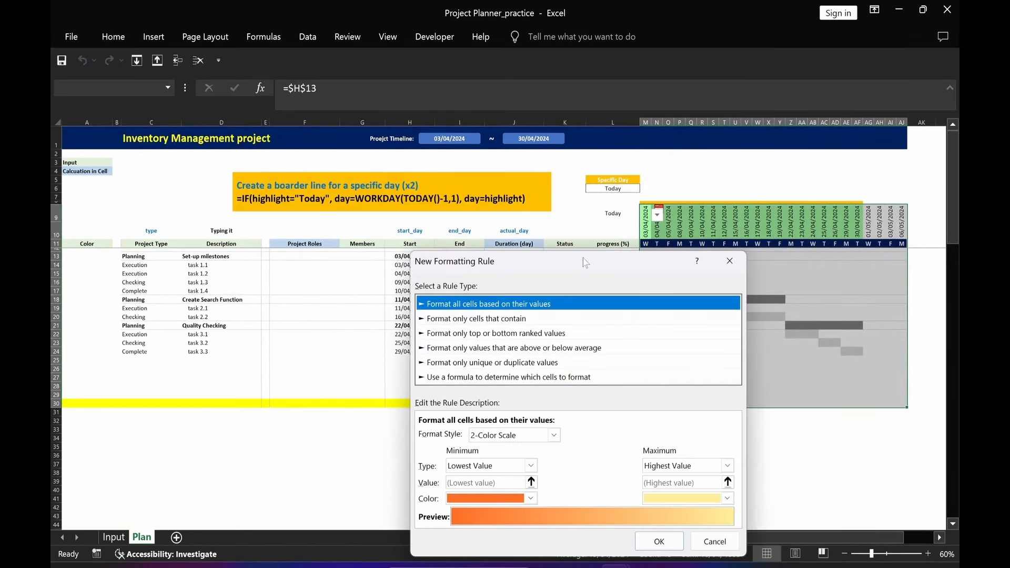
click(461, 377)
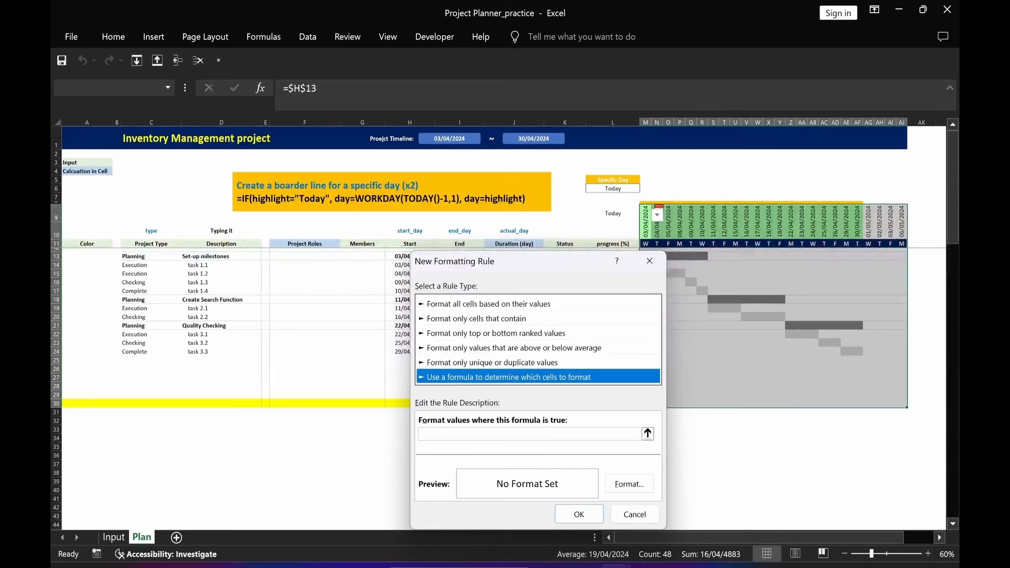
click(637, 433)
text(=IF(highlight="Today", day=WORKDAY(TODAY()-1,1), day=highlight))
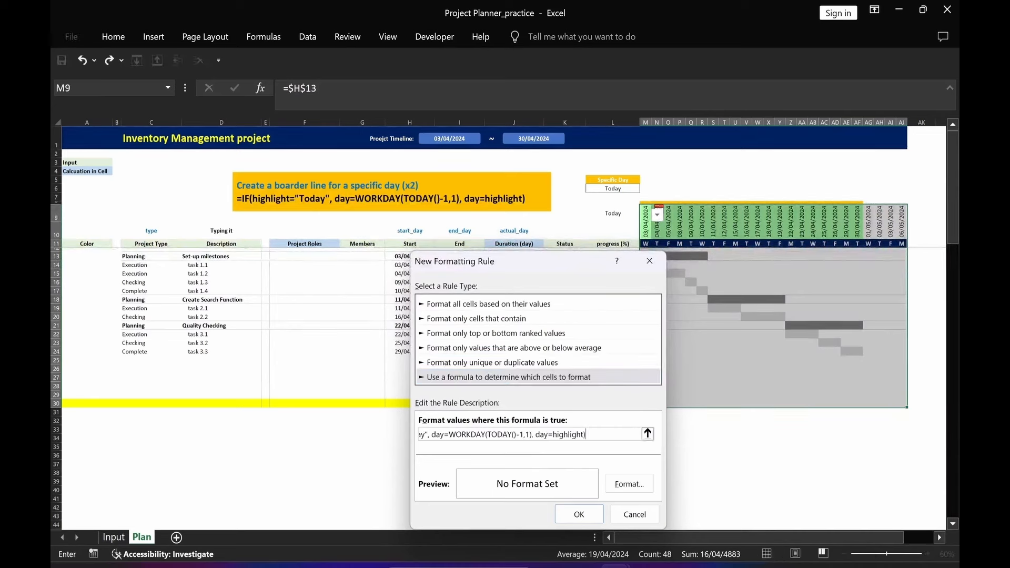
Format the new rule with a border on the right edge of the cell and apply it to the timeline
click(629, 484)
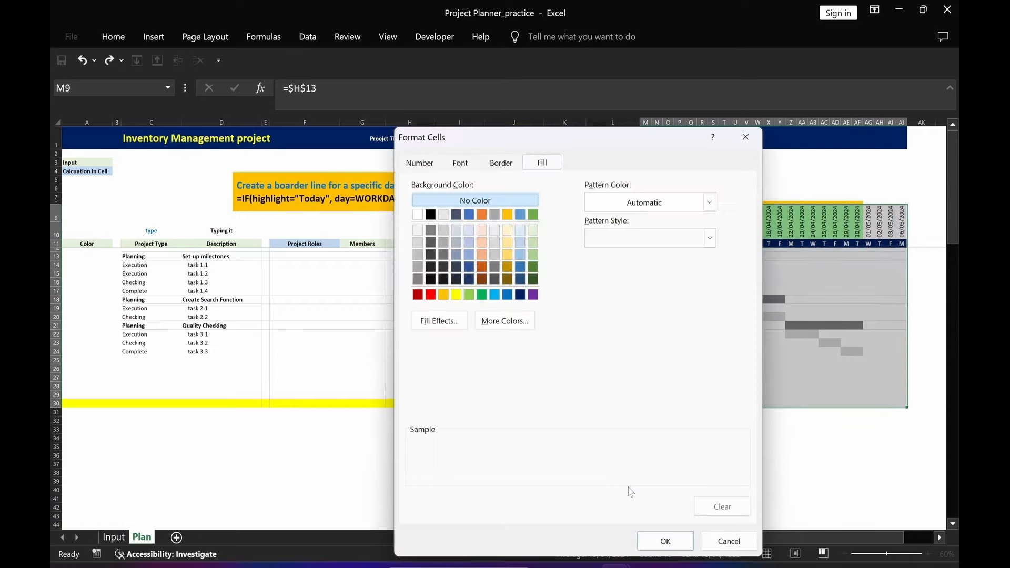
click(506, 166)
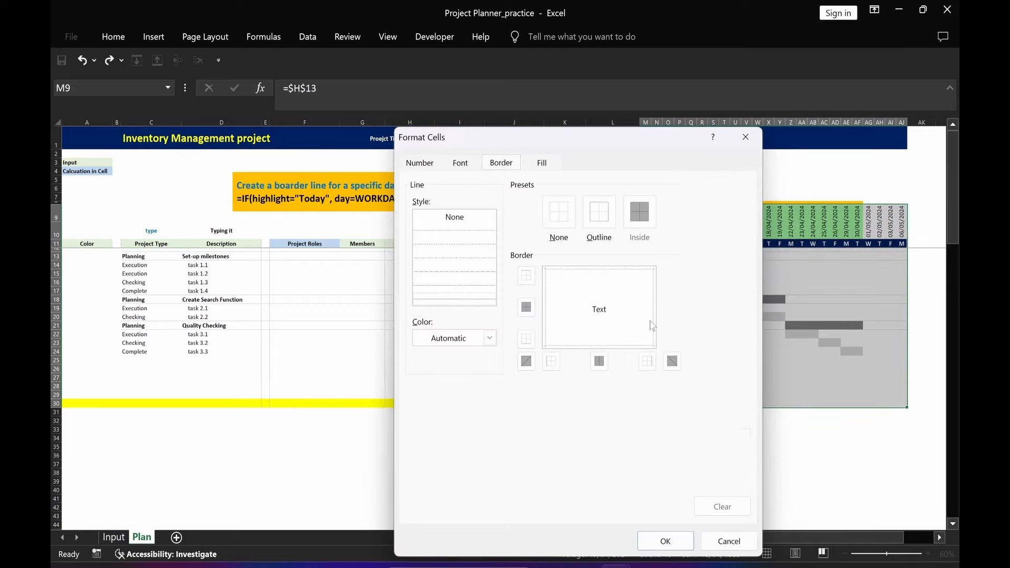
click(647, 363)
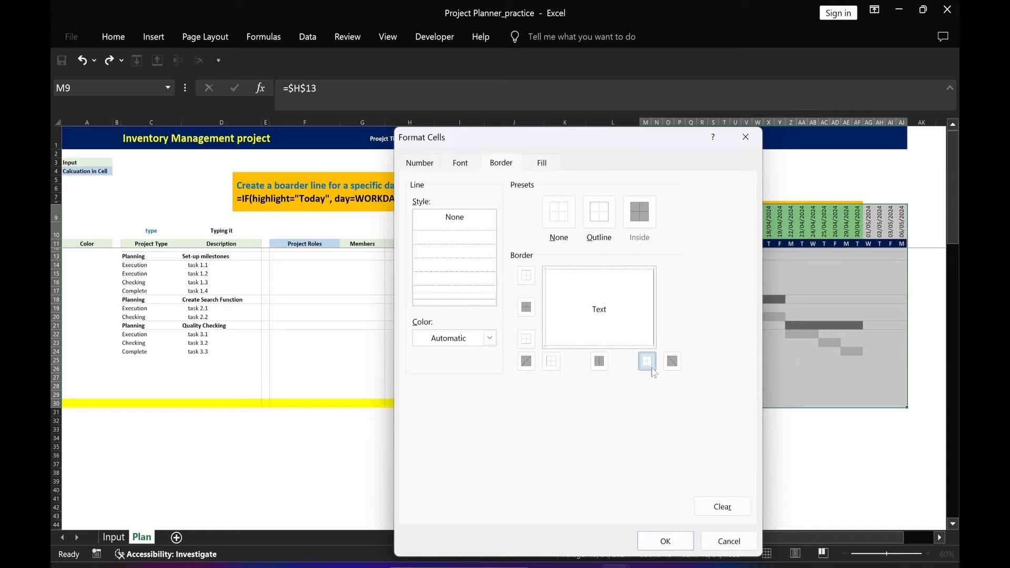
click(454, 301)
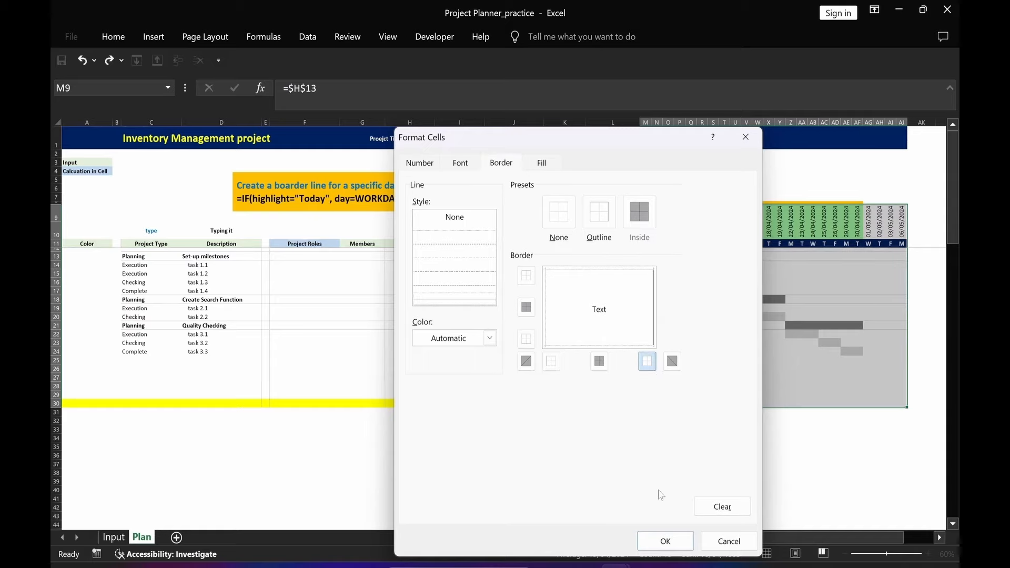
click(667, 540)
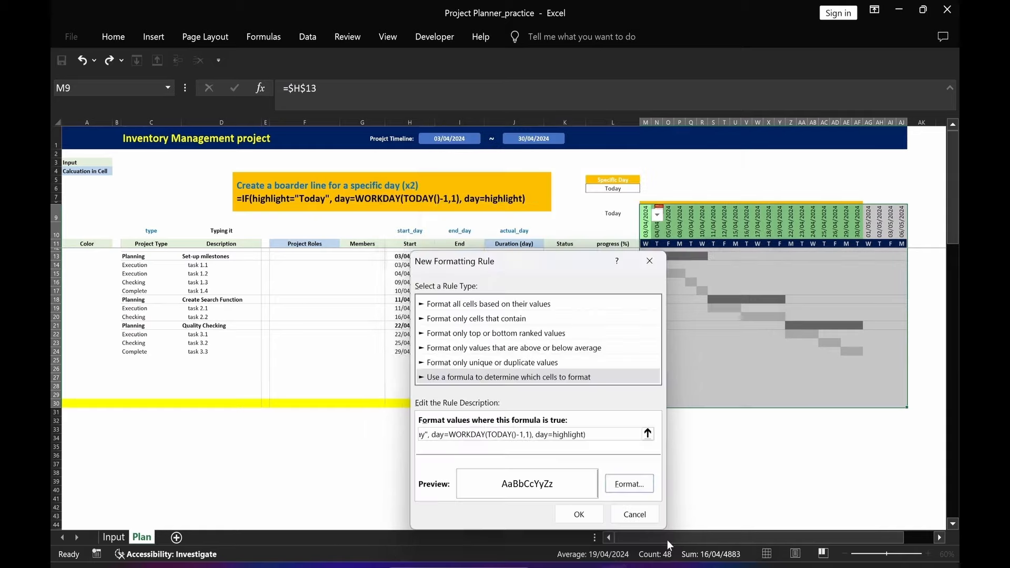
click(578, 515)
click(680, 497)
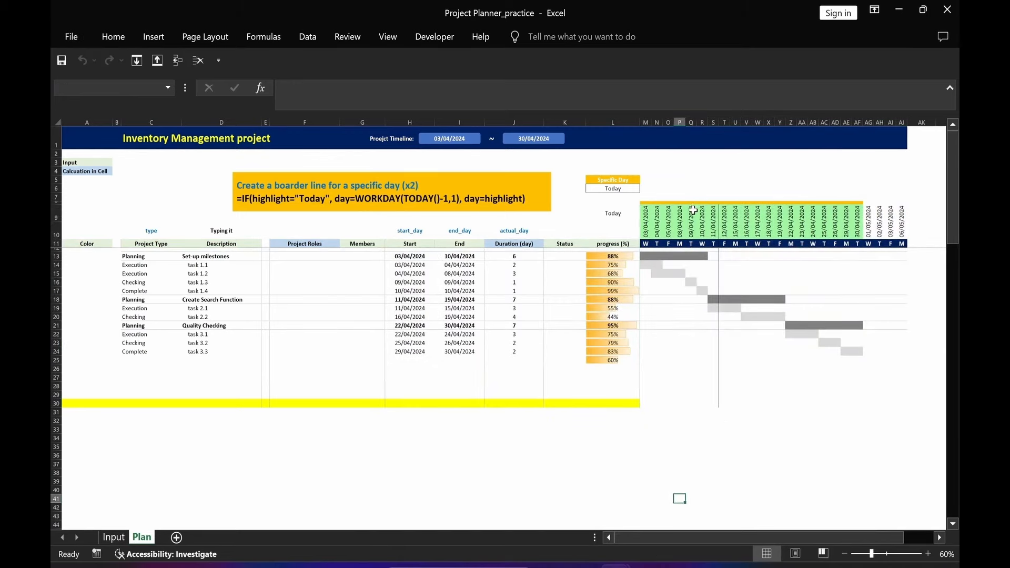
Set the Specific Day to 04/04/2024 from its drop-down list to test the border line
click(600, 191)
click(644, 189)
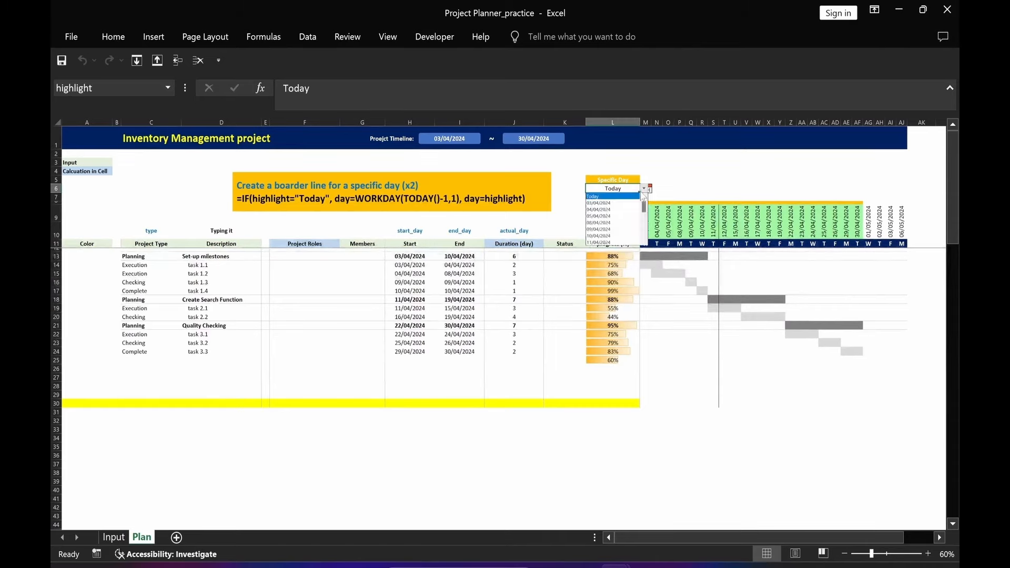
click(605, 210)
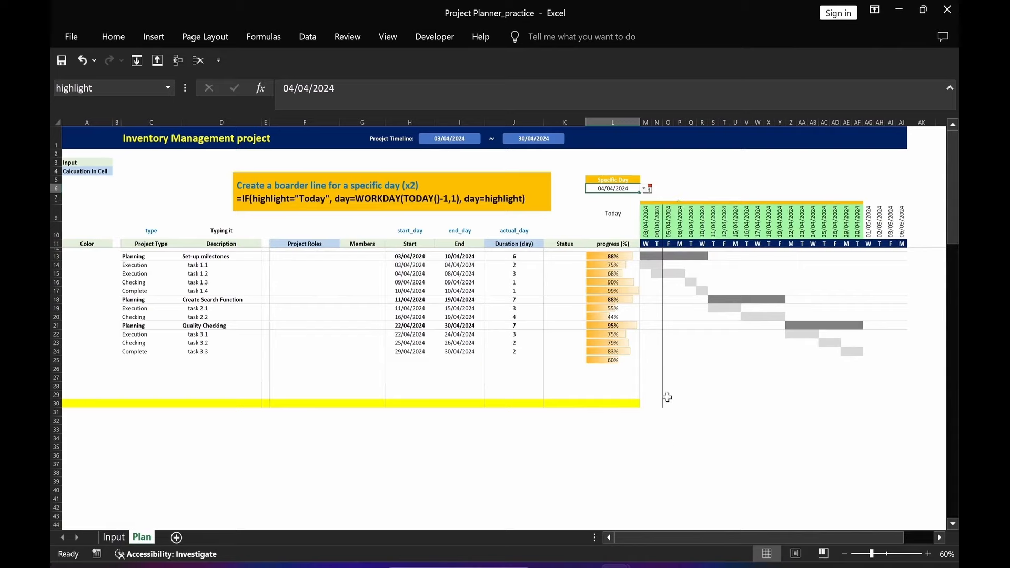
click(578, 205)
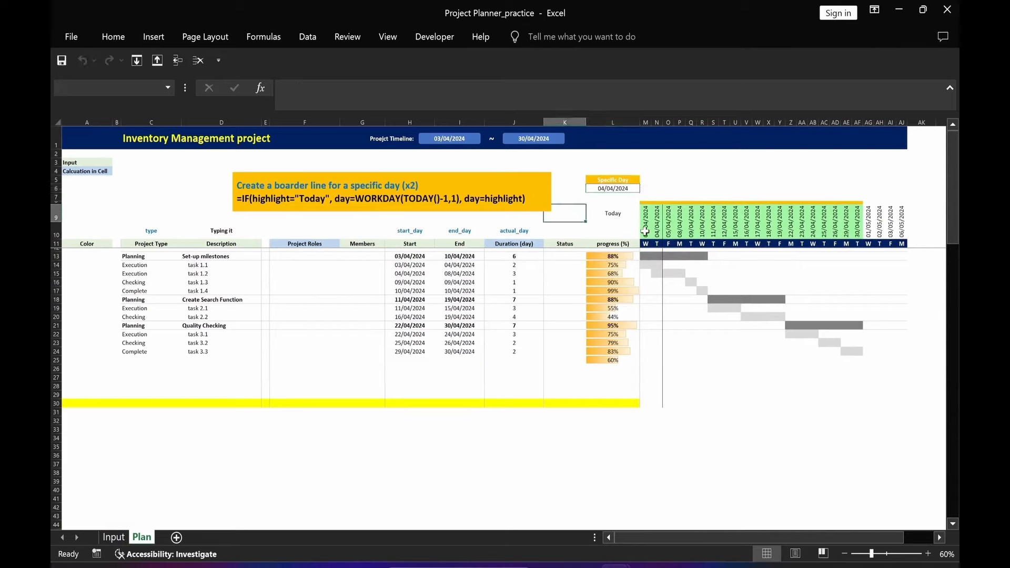
For date header M9:AJ10, start a formula-based conditional formatting rule with =IF(highlight="Today", day=WORKDAY(TODAY()-1,1), day=highlight)
drag(645, 231, 906, 221)
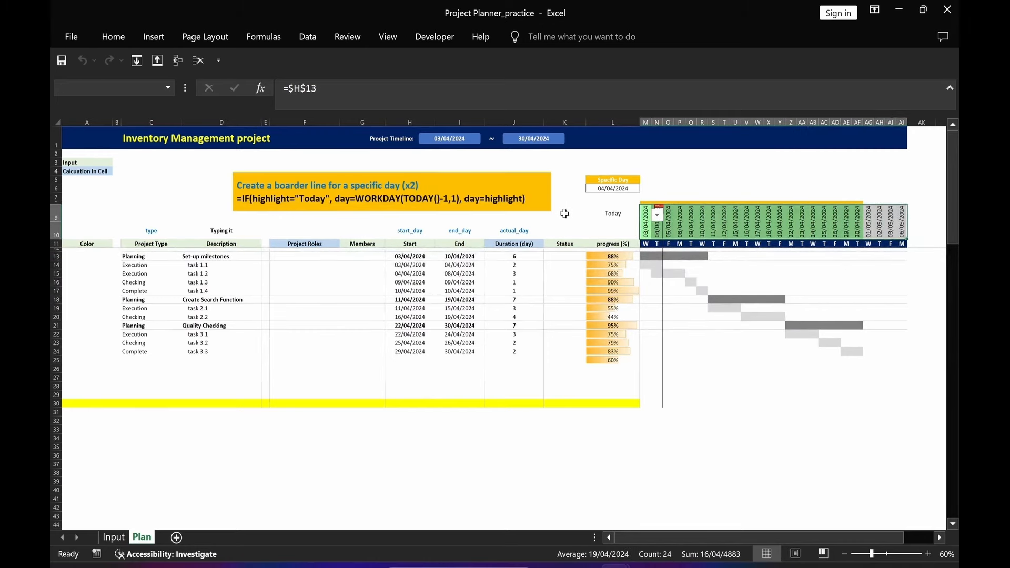
click(109, 38)
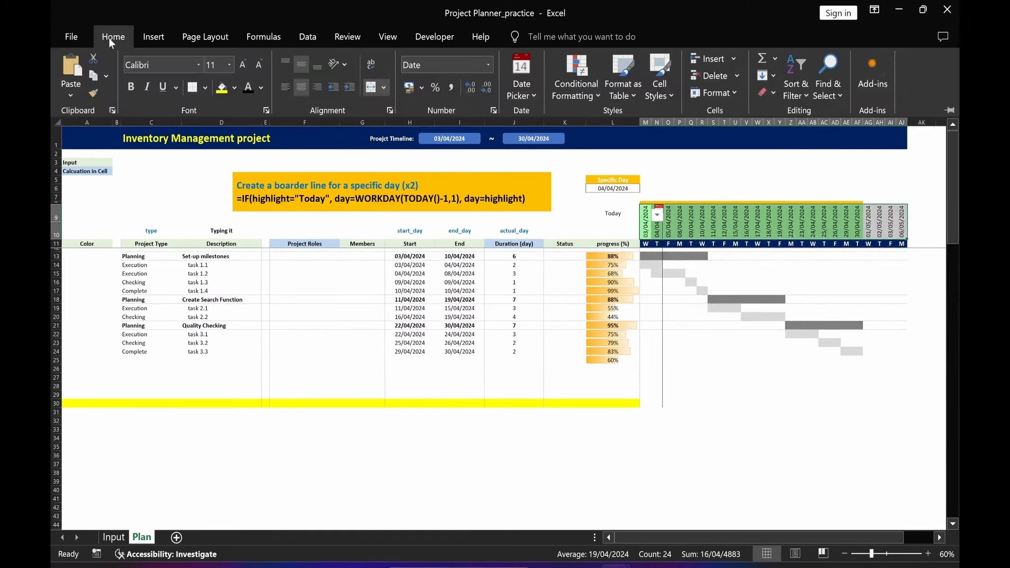
click(582, 94)
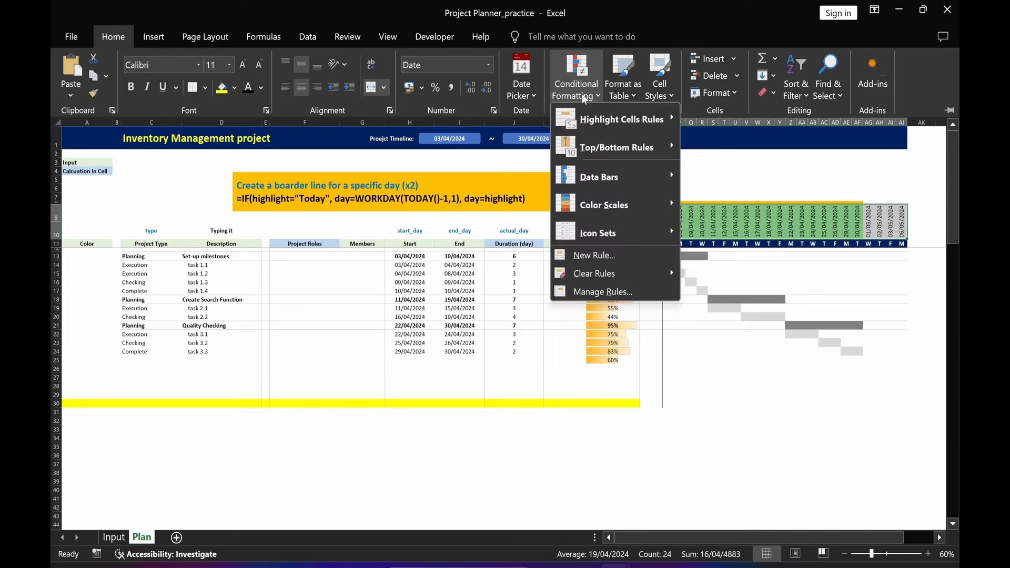
click(596, 263)
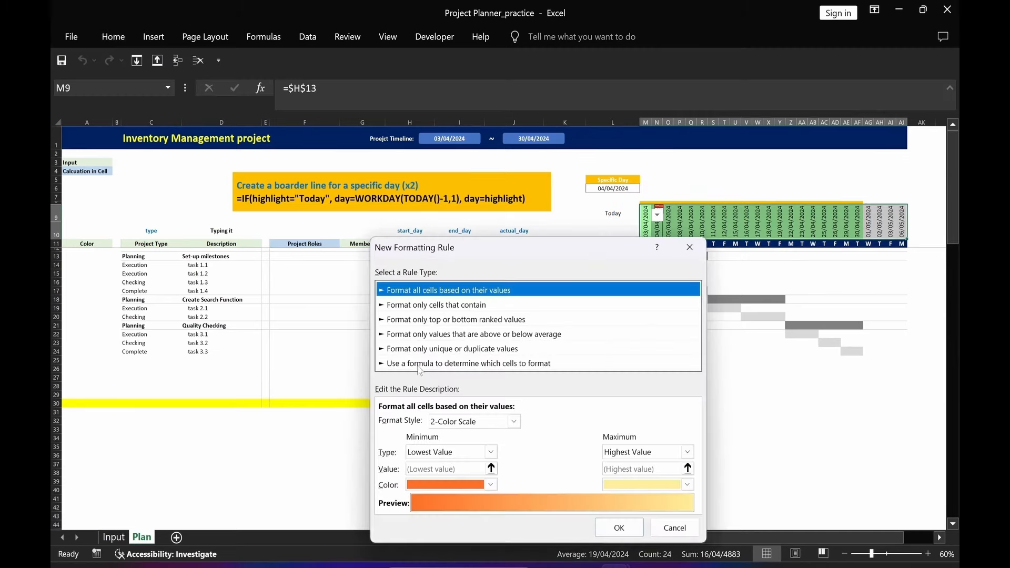
click(419, 365)
click(398, 420)
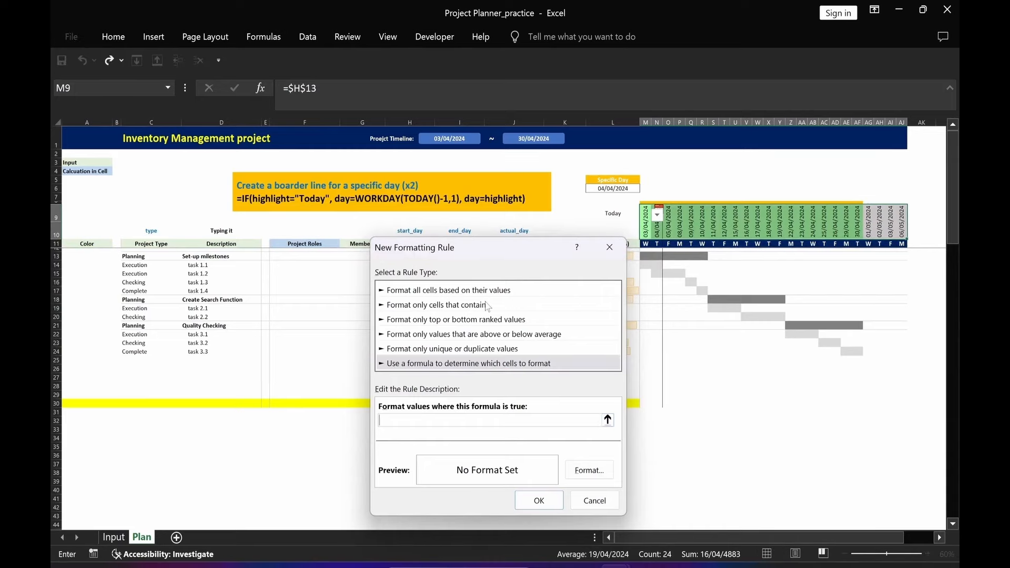
text(=IF(highlight="Today", day=WORKDAY(TODAY()-1,1), day=highlight))
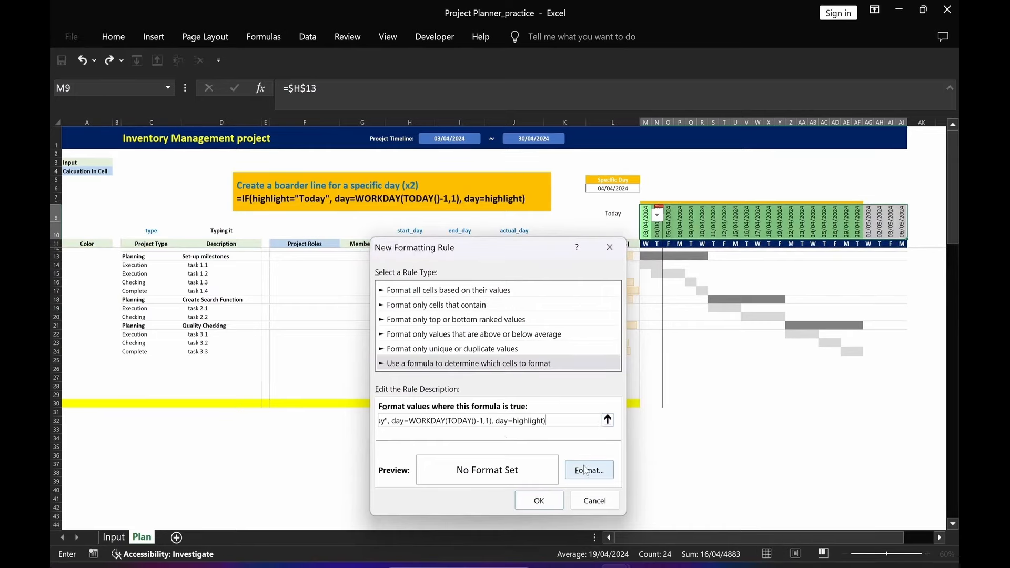
Format the date-header rule with a blue fill and a bold white font, and apply it to the header
click(588, 471)
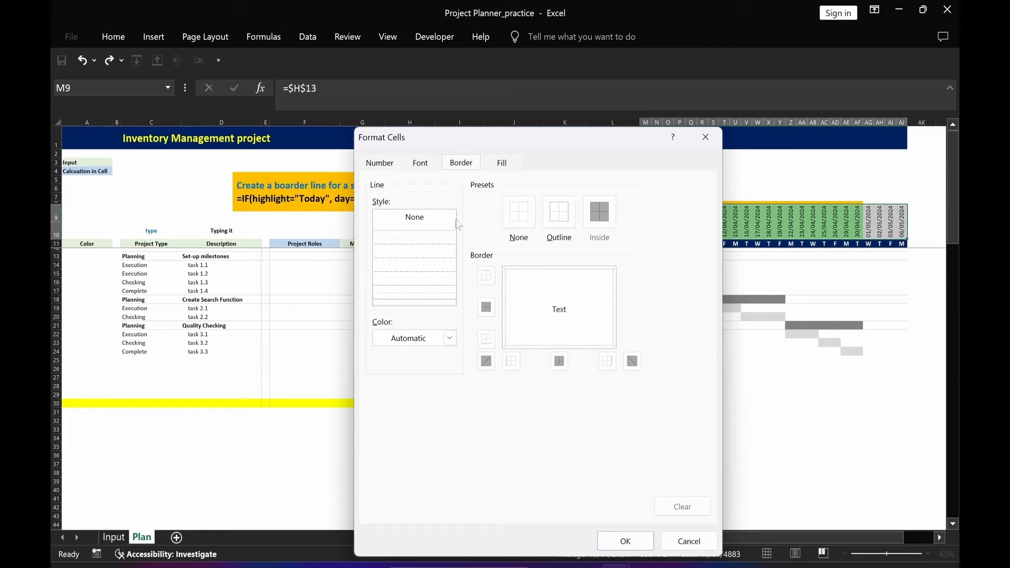
click(501, 164)
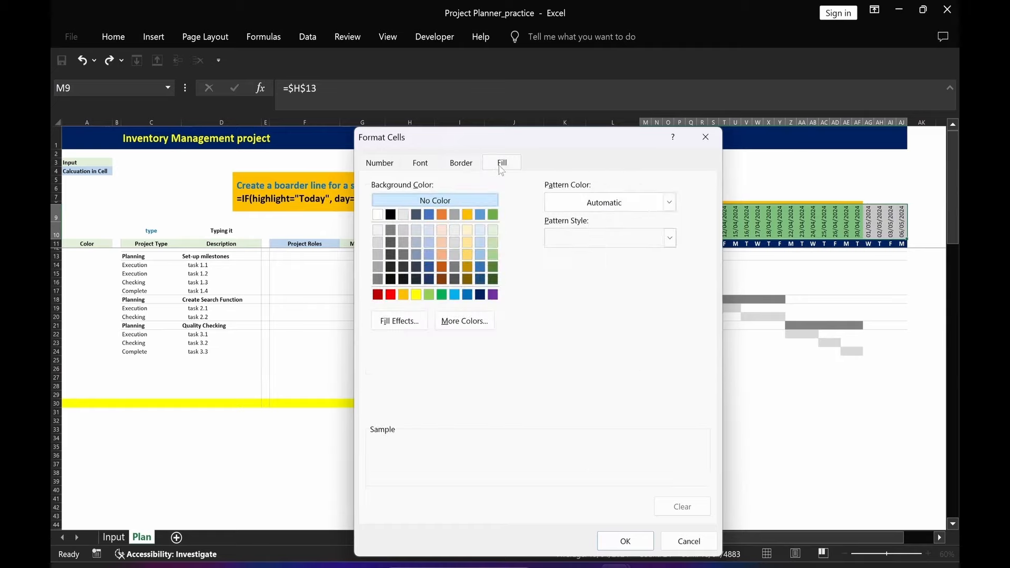
click(467, 295)
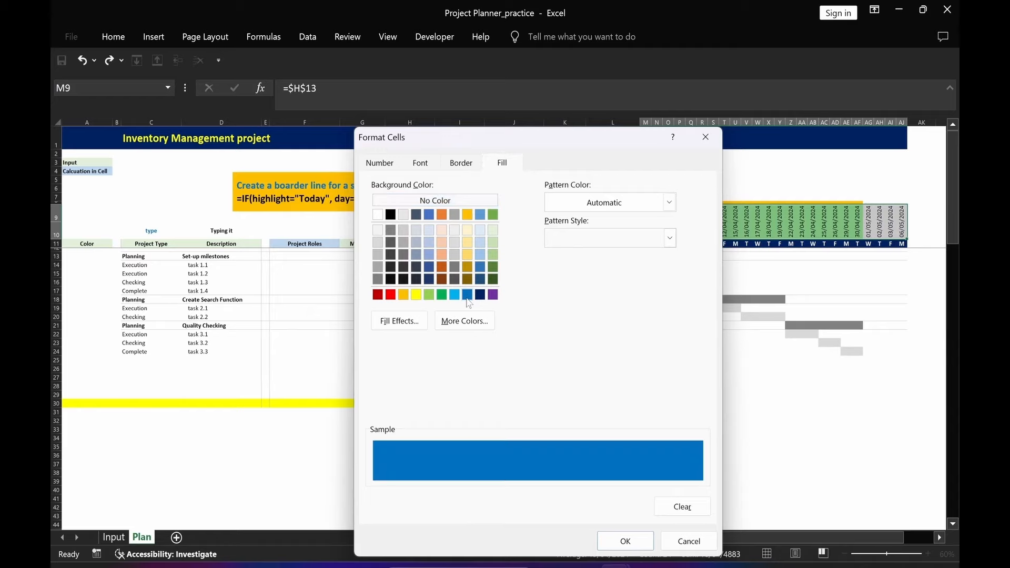
click(419, 166)
click(551, 238)
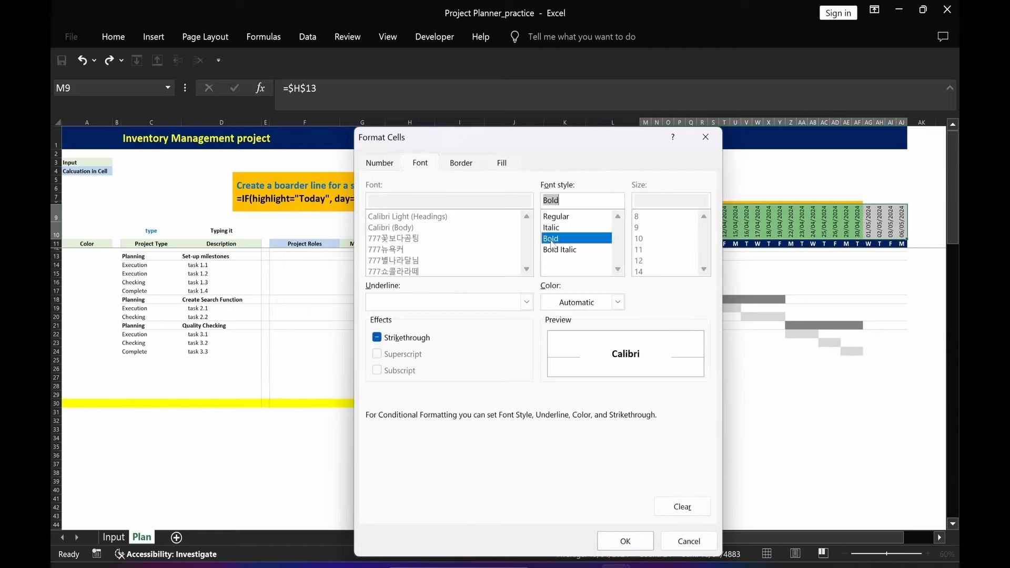
click(618, 303)
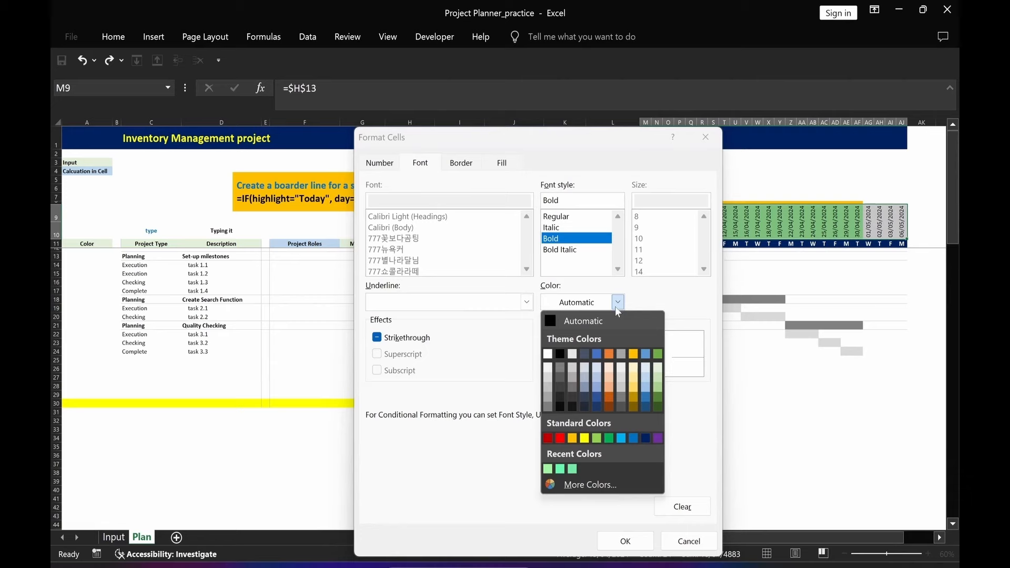
click(551, 357)
click(615, 542)
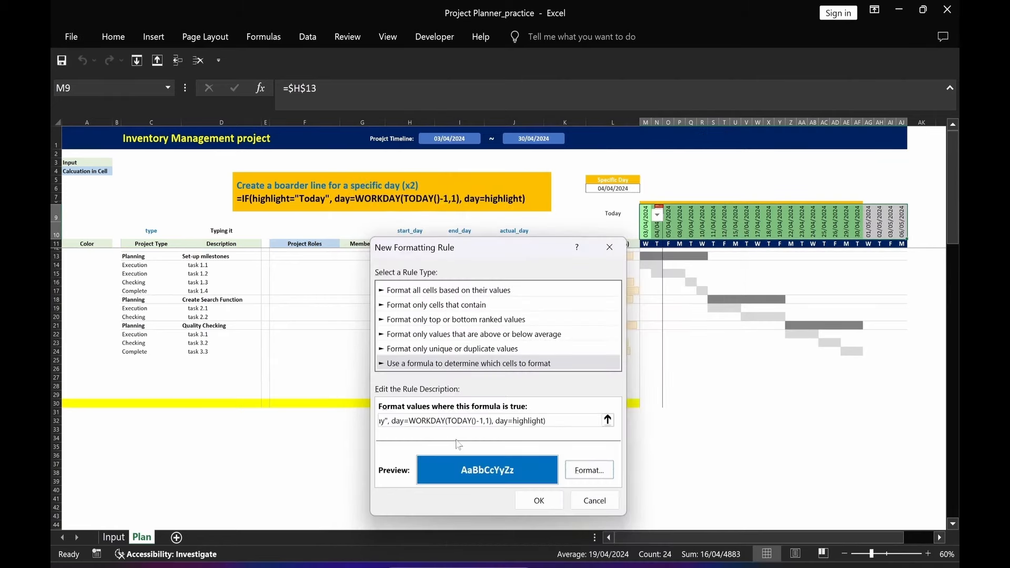
click(539, 500)
click(521, 482)
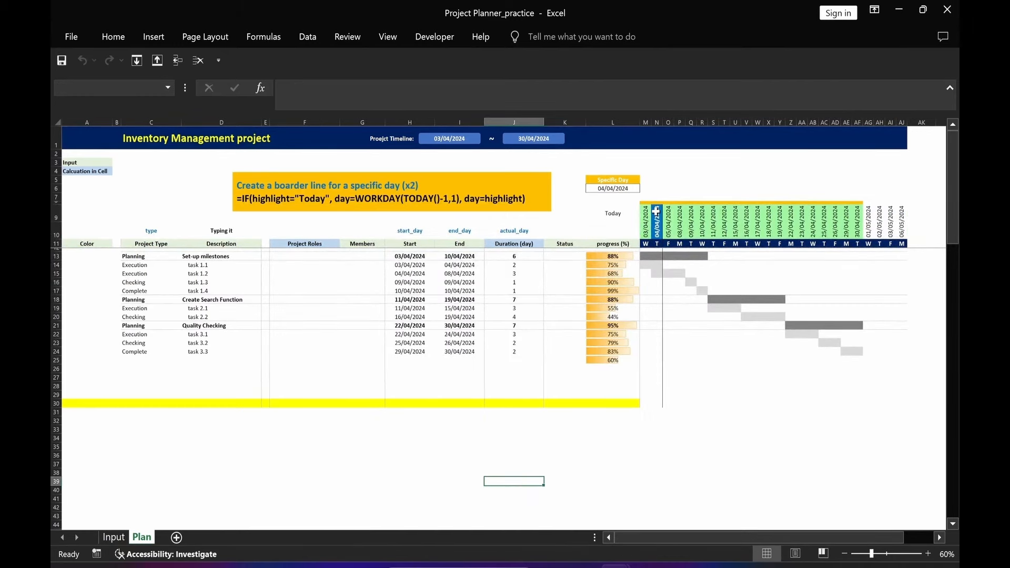
Set the Specific Day to 03/05/2024 from its drop-down list to test the border line and header highlight
click(639, 189)
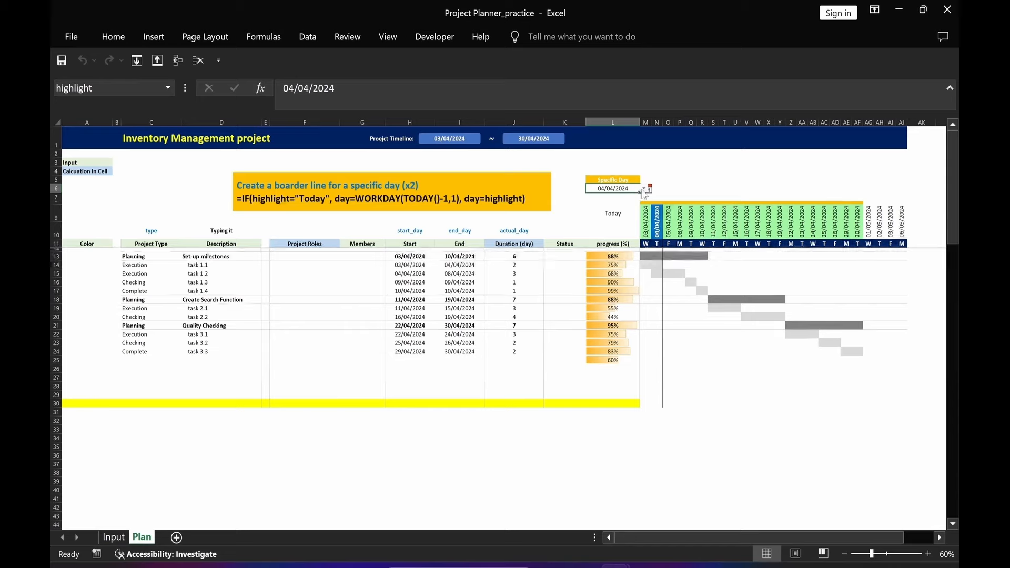
click(643, 188)
scroll(605, 226, down, 5)
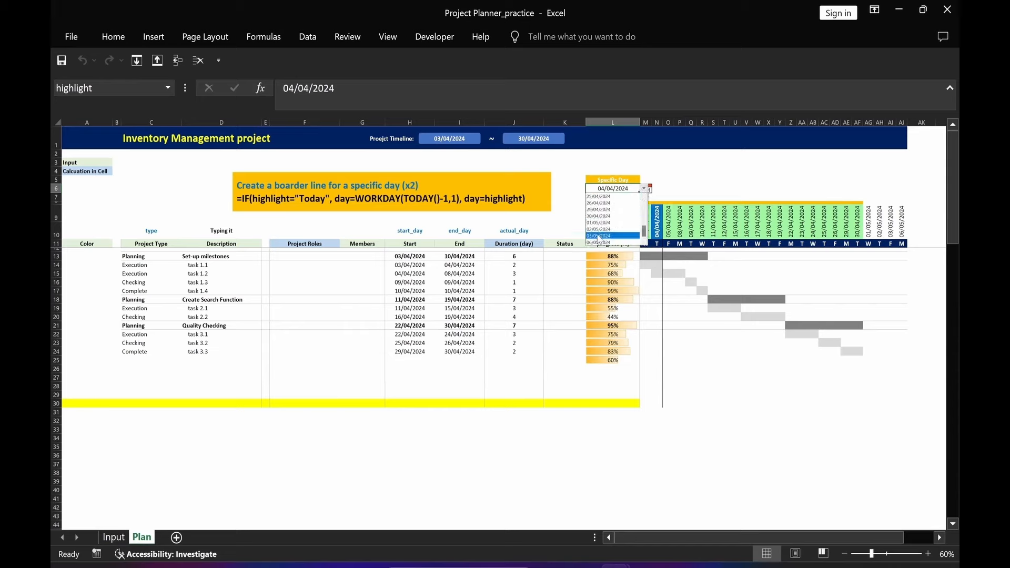
click(598, 237)
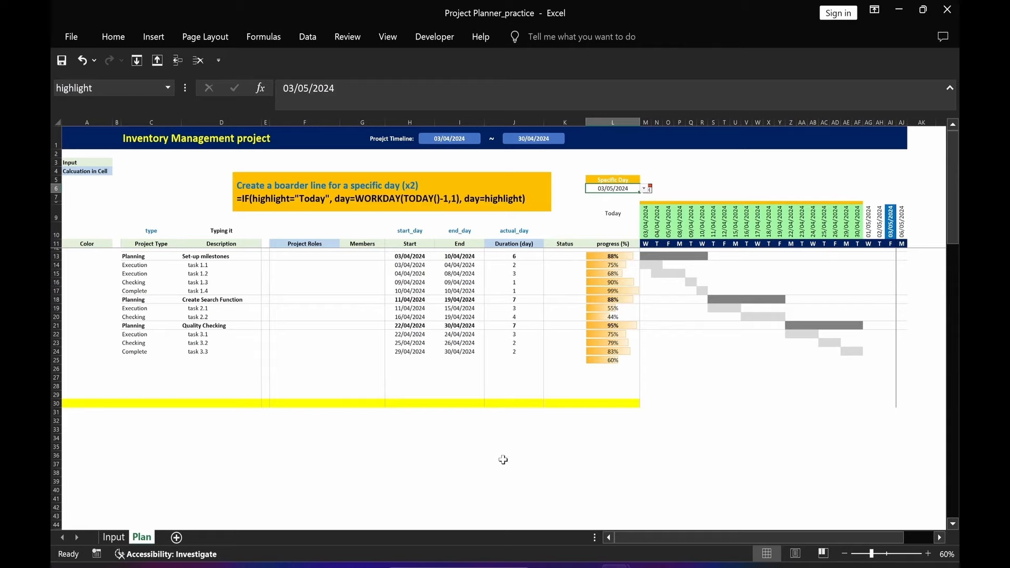
click(460, 447)
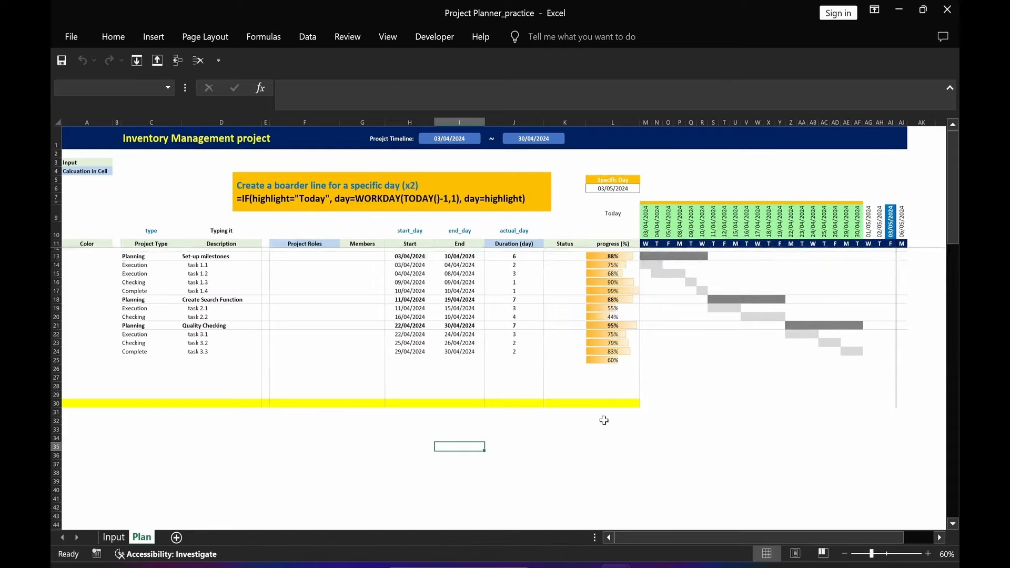
Remove the border-line formula note and draw a horizontal scroll bar form control above the Duration and Status columns
click(534, 211)
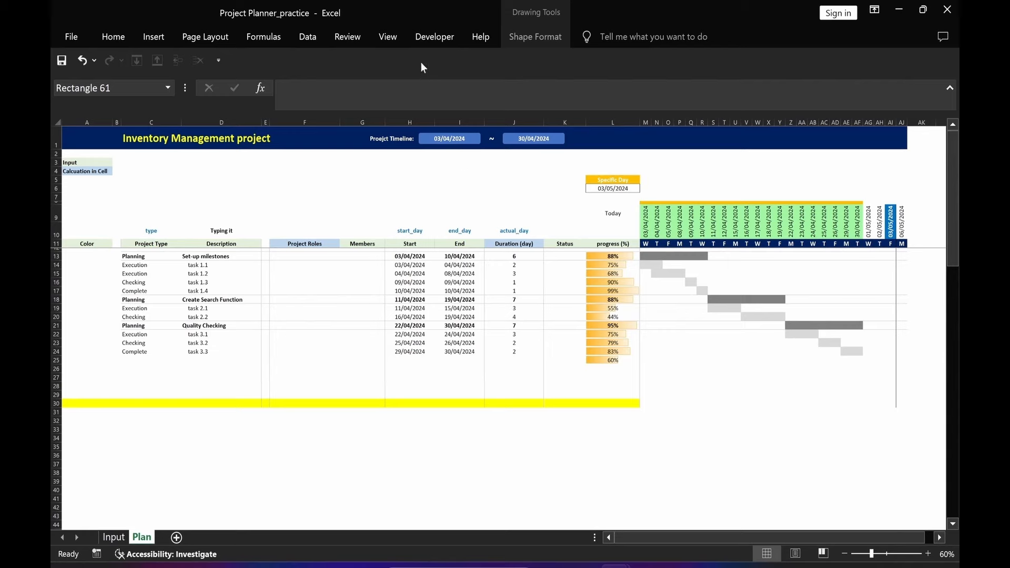
click(431, 38)
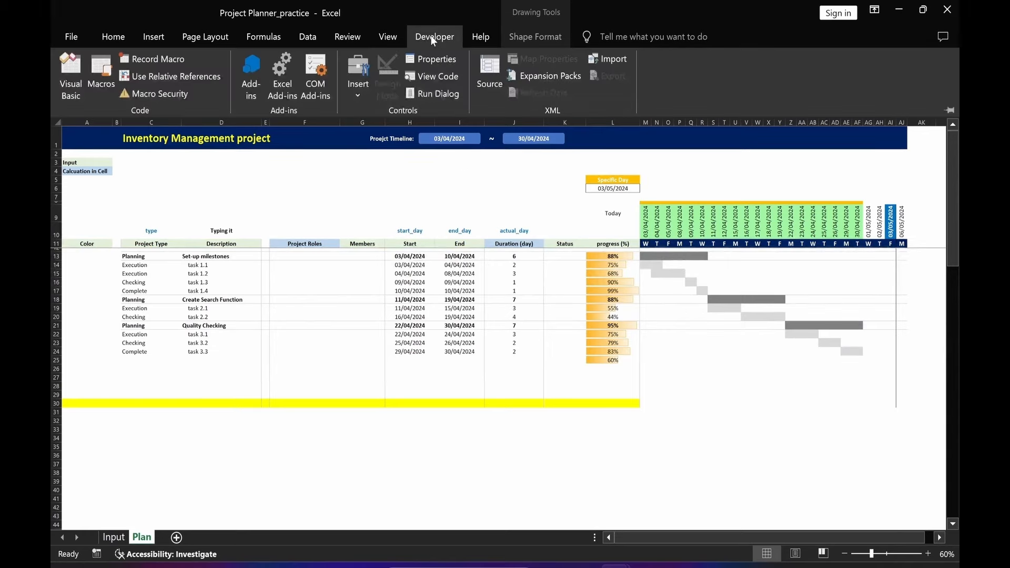
click(358, 94)
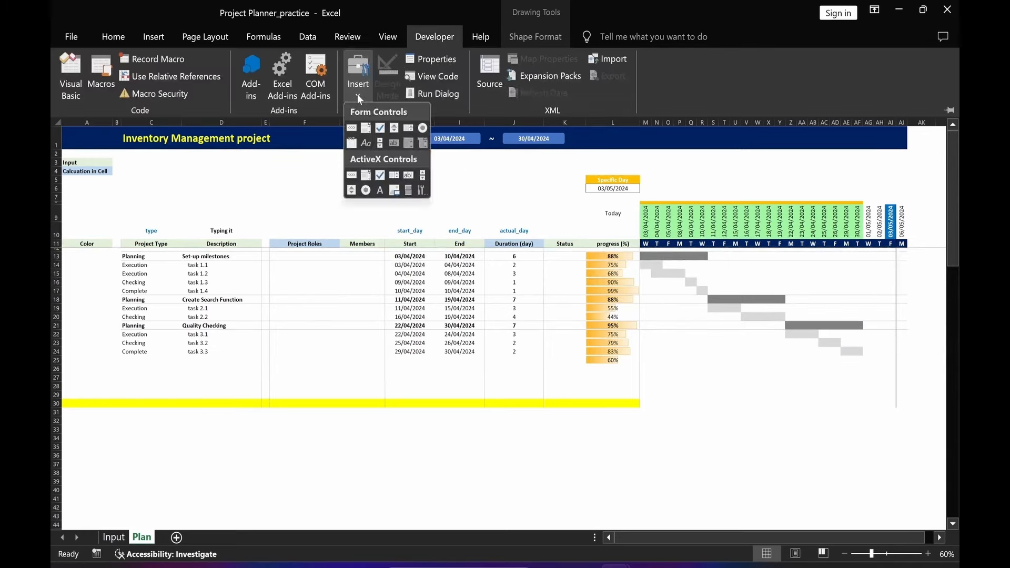
click(381, 143)
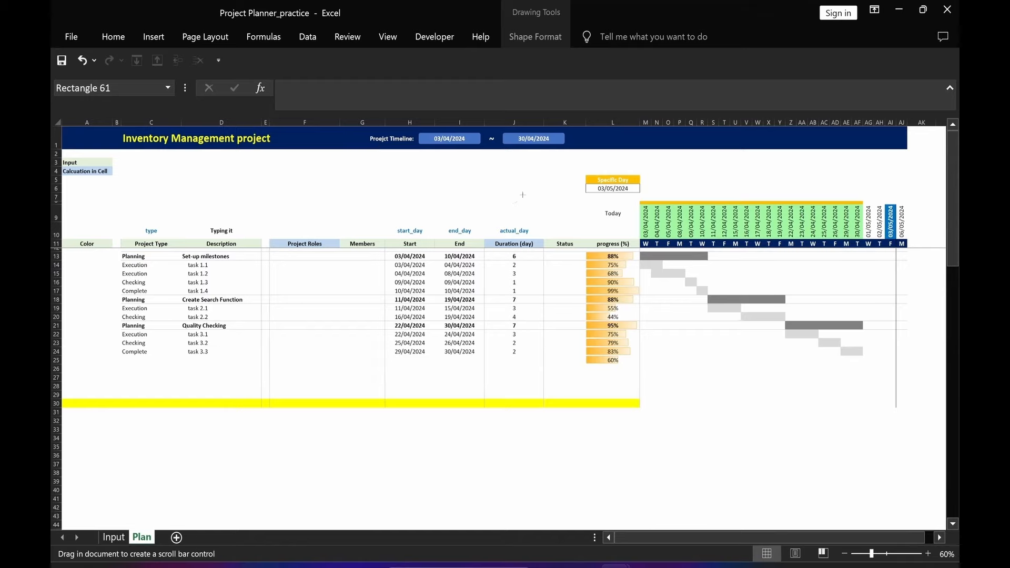
drag(526, 207, 581, 210)
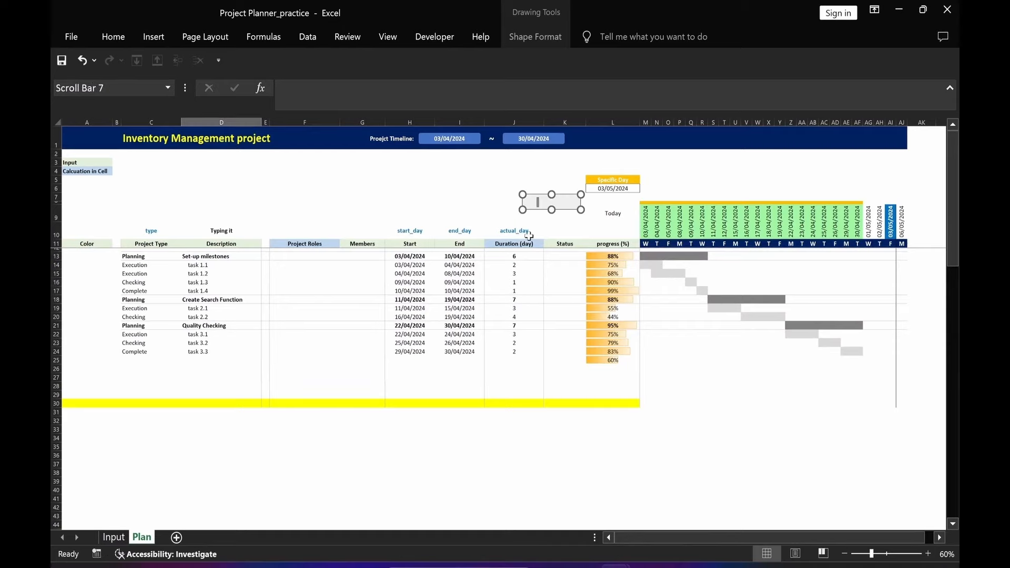
Link the scroll bar to cell AN9 on the Input sheet and turn off its 3-D shading
right_click(551, 209)
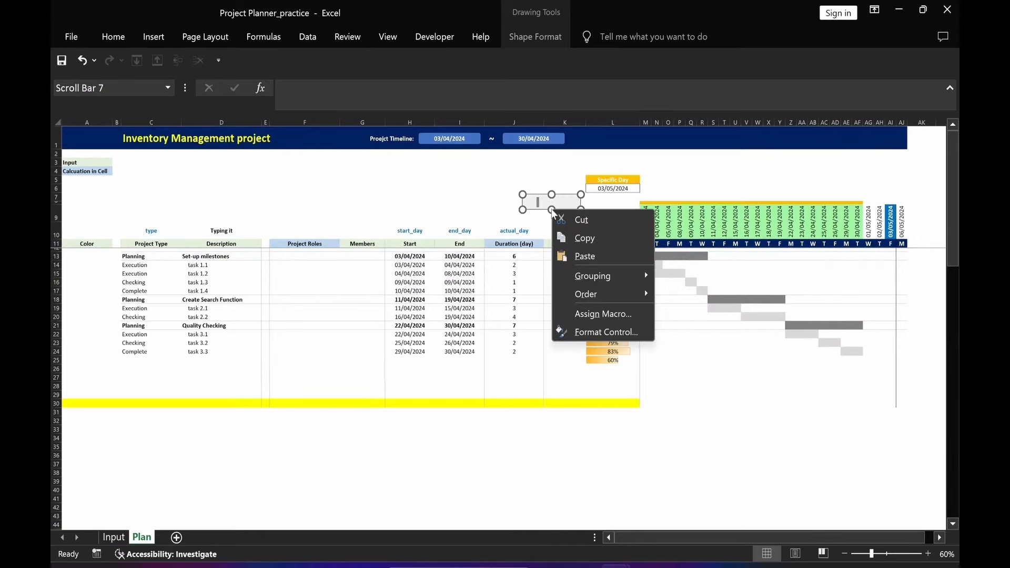
click(602, 331)
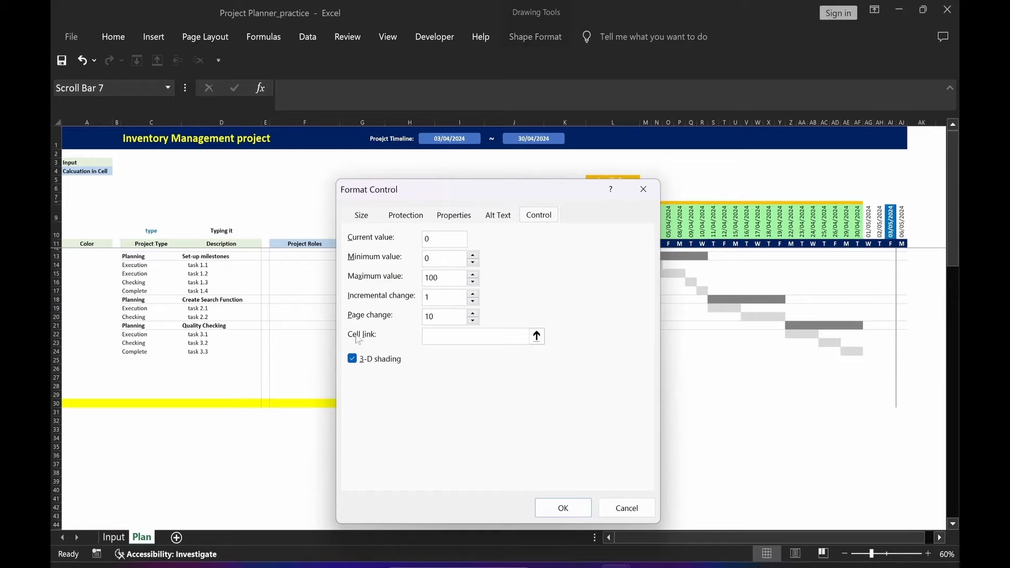
click(537, 336)
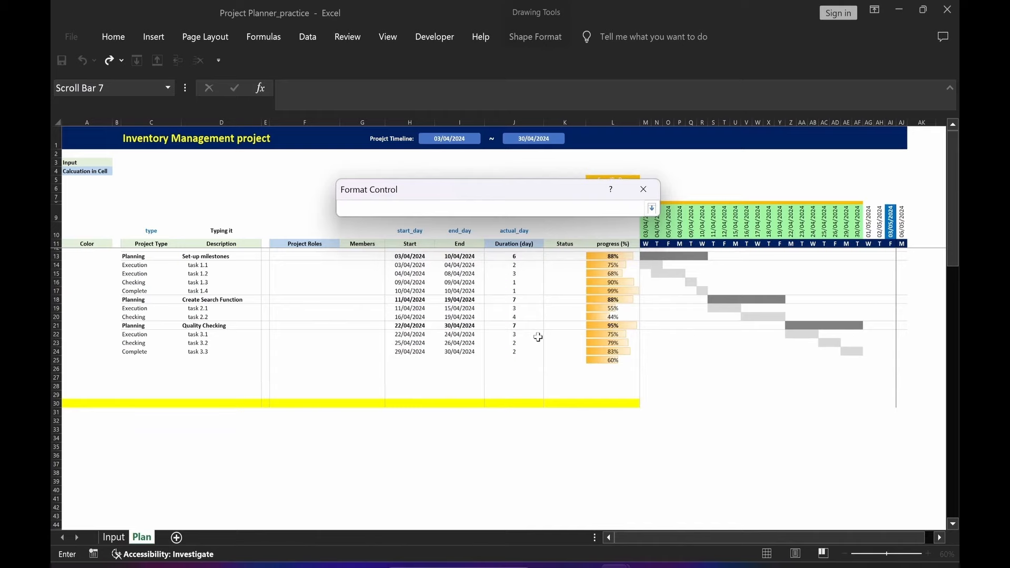
click(115, 538)
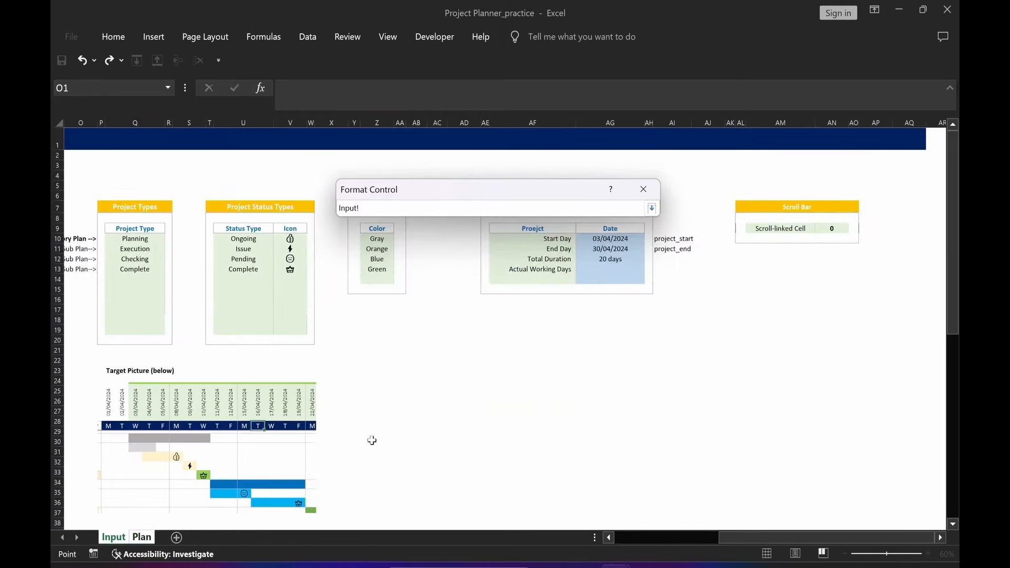
click(834, 228)
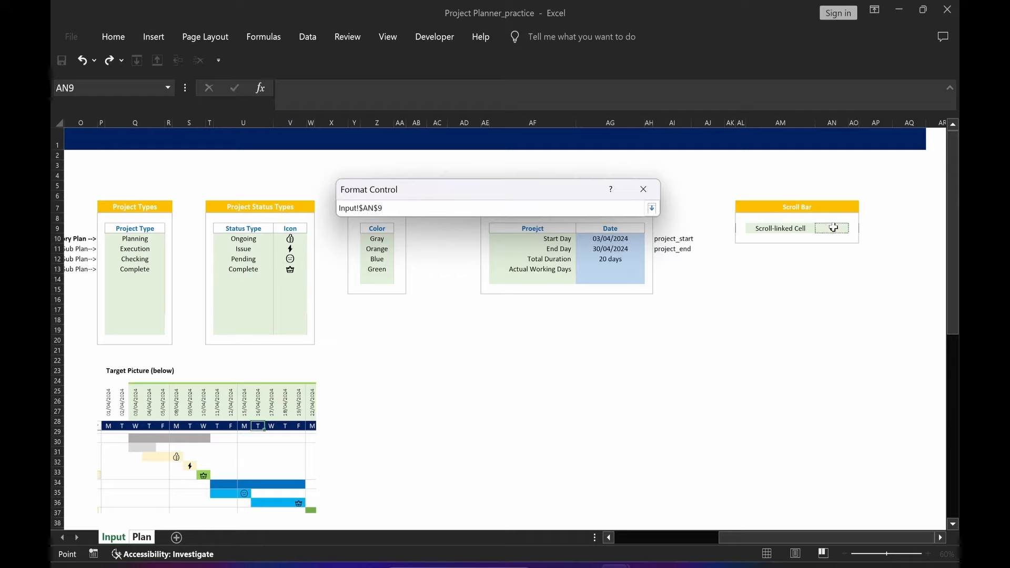
key(Return)
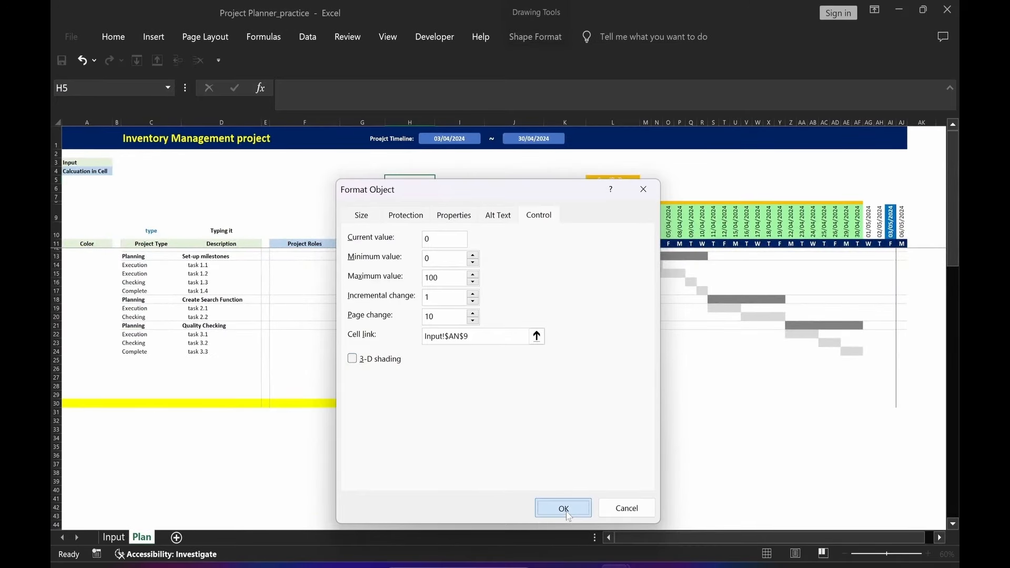
click(565, 509)
click(486, 462)
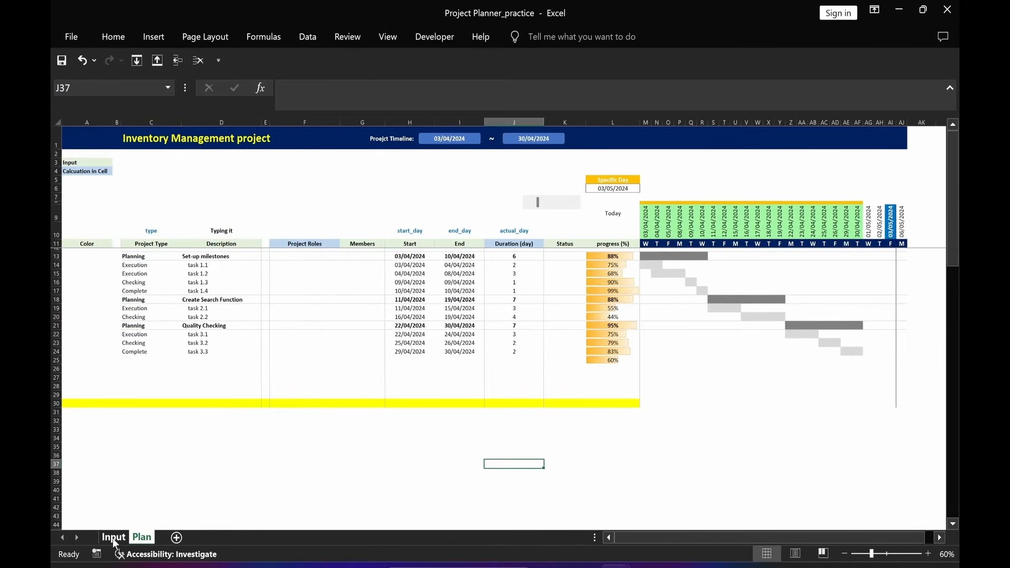
Name the scroll-linked cell AN9 on the Input sheet "index" and return to the Plan sheet
click(113, 537)
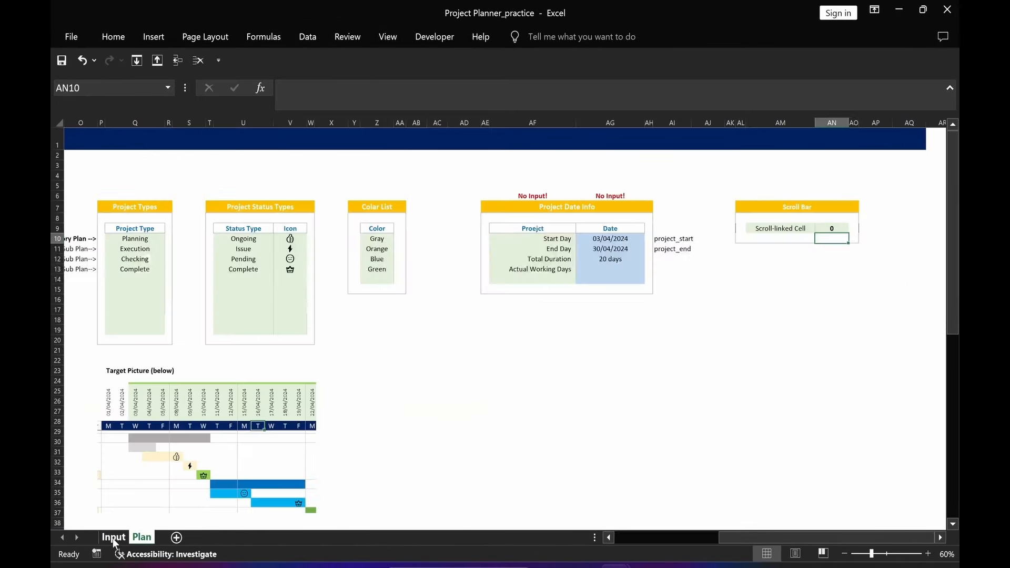
click(834, 229)
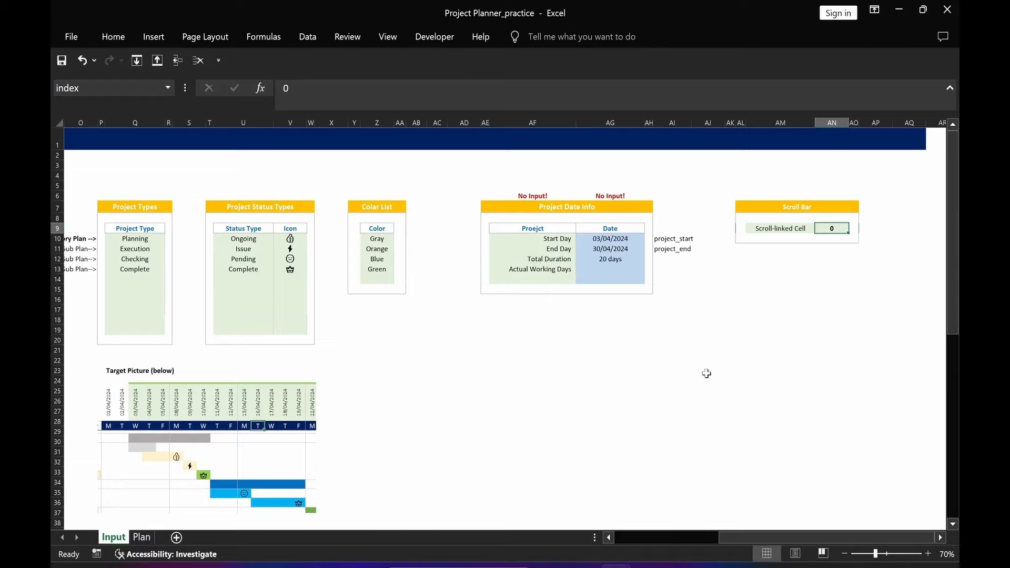
click(141, 535)
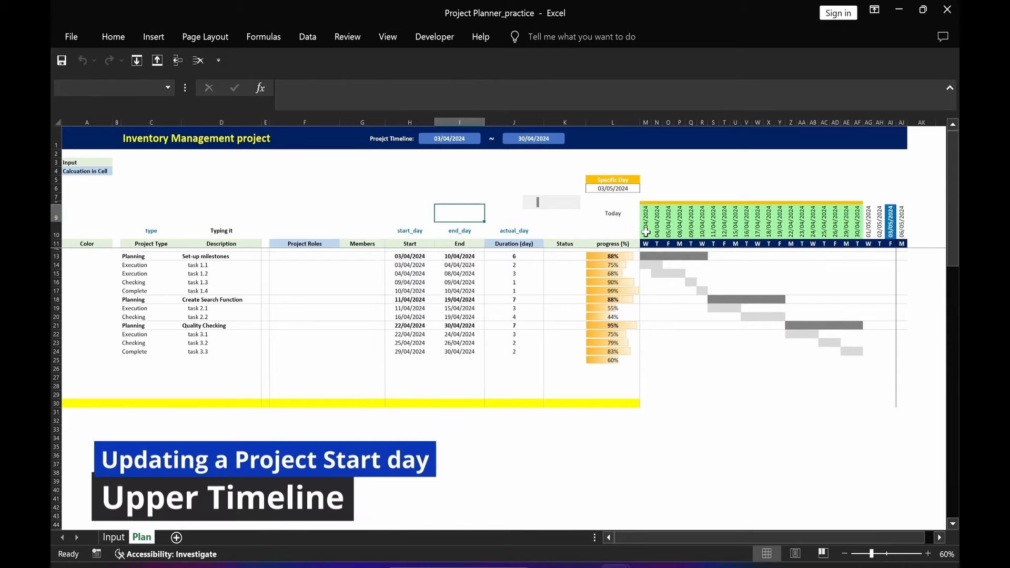
Examine which cell the first timeline date in M9 refers to, leaving its formula as it is
click(646, 230)
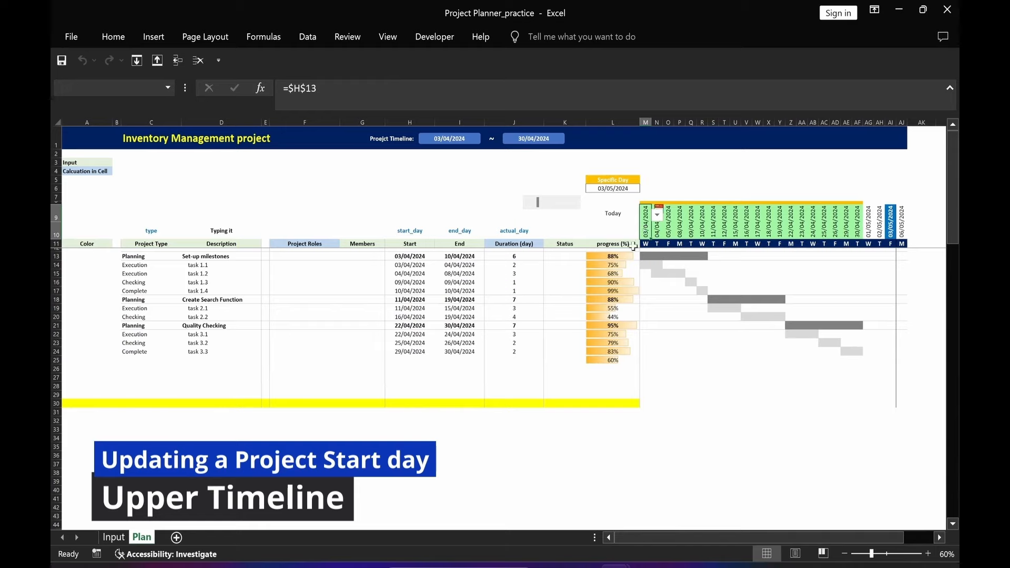
click(306, 93)
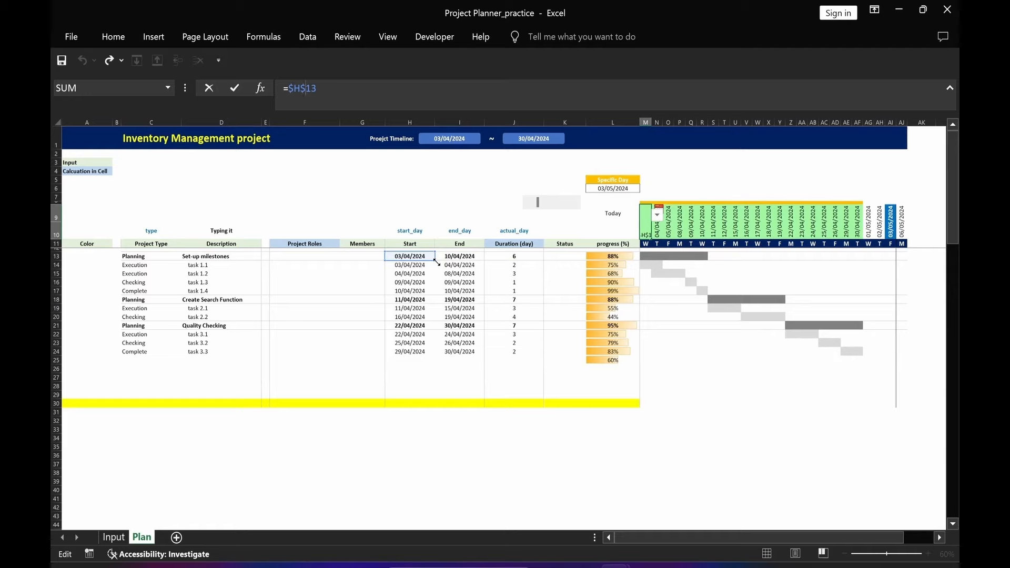
key(Escape)
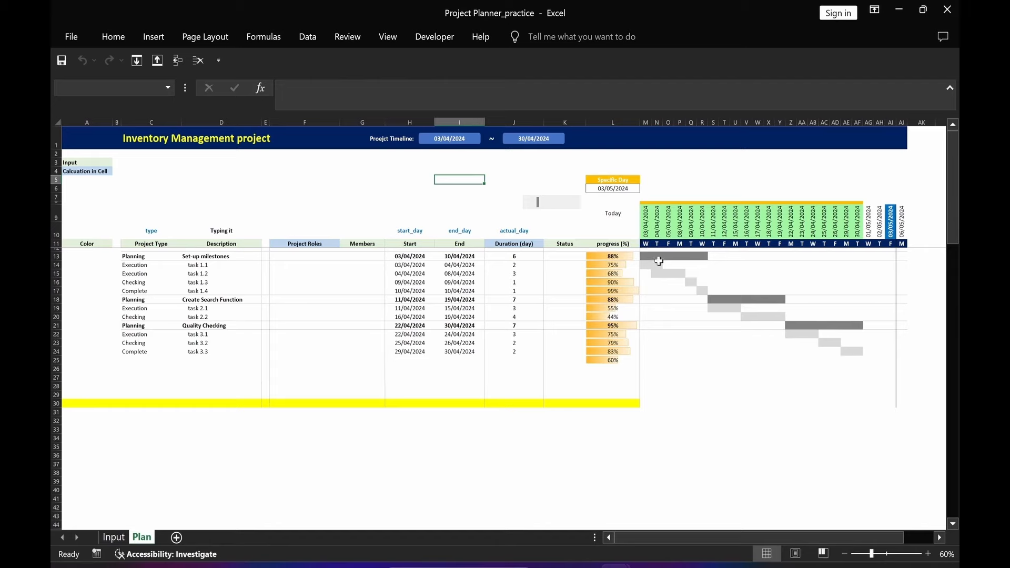
Move the WEEKDAY formula note into the empty area above the Project Type, Description and Project Roles headers
mouse_move(436, 503)
mouse_down()
mouse_move(420, 236)
mouse_move(431, 154)
mouse_move(384, 153)
mouse_up()
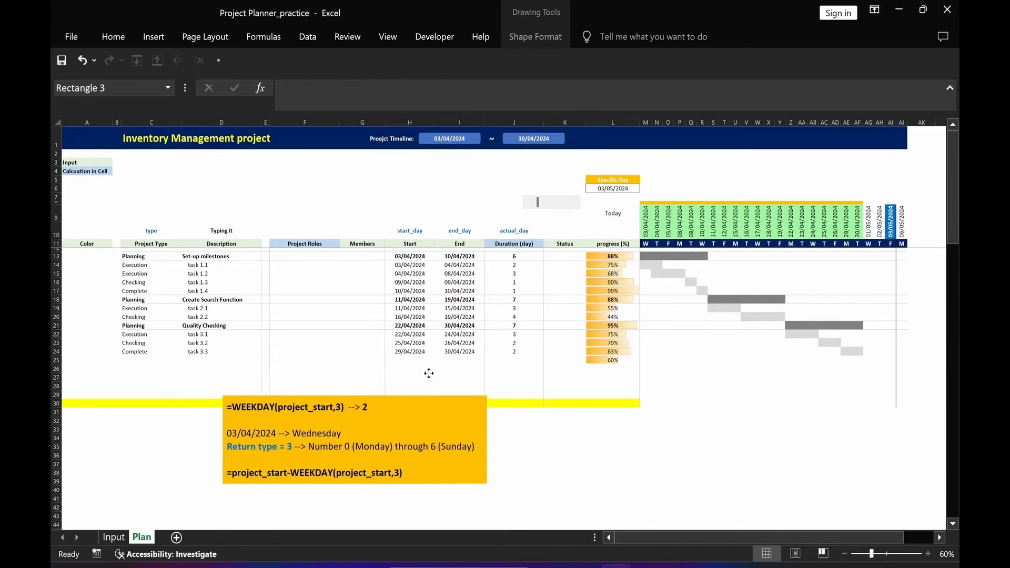
key(Escape)
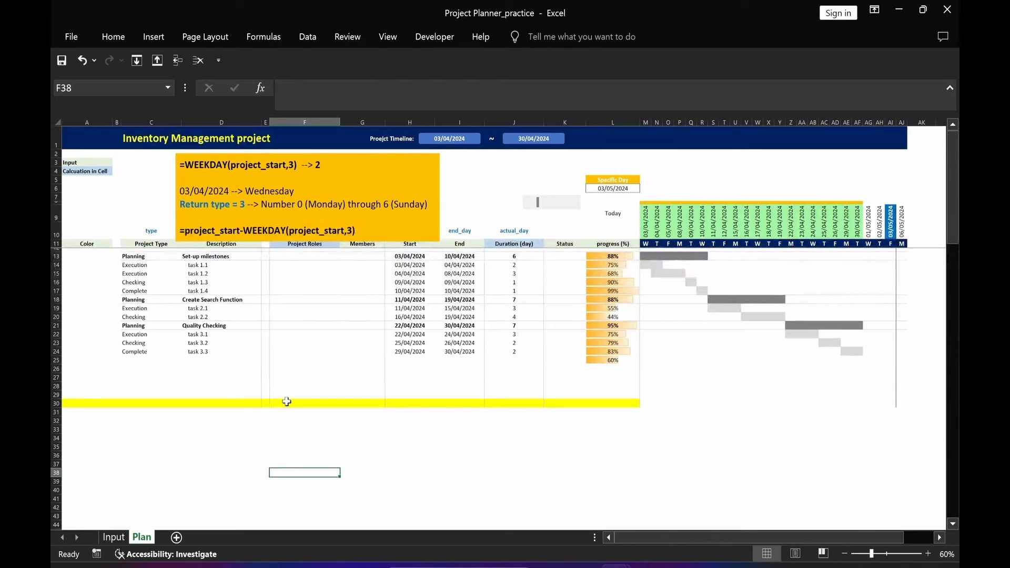
drag(183, 238, 189, 236)
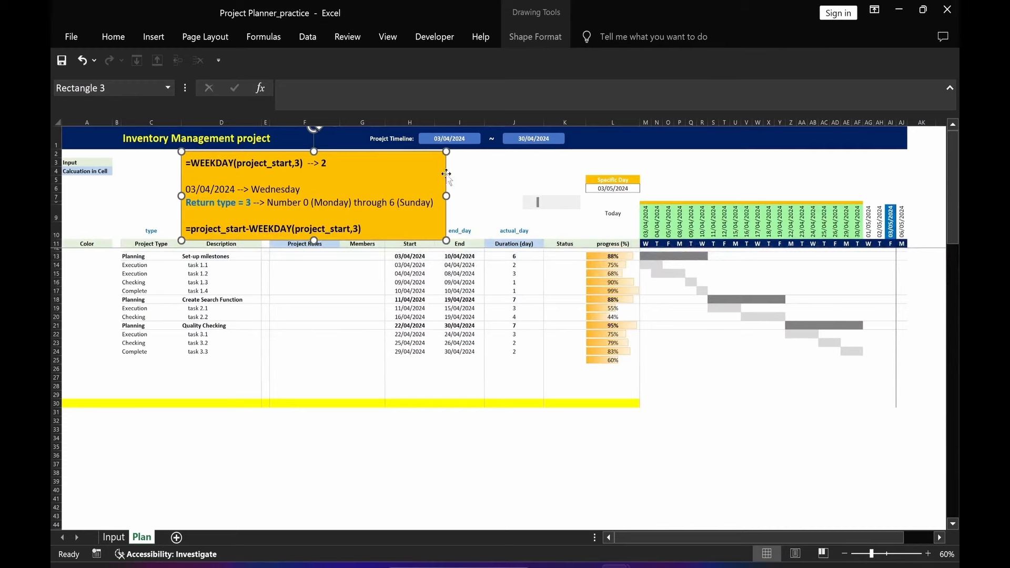
drag(445, 173, 379, 178)
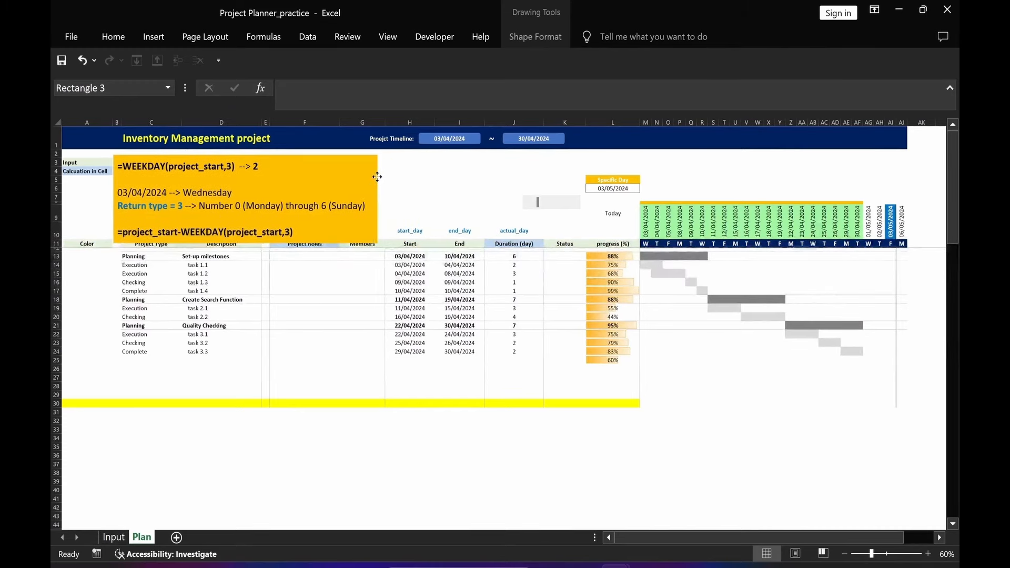
click(410, 203)
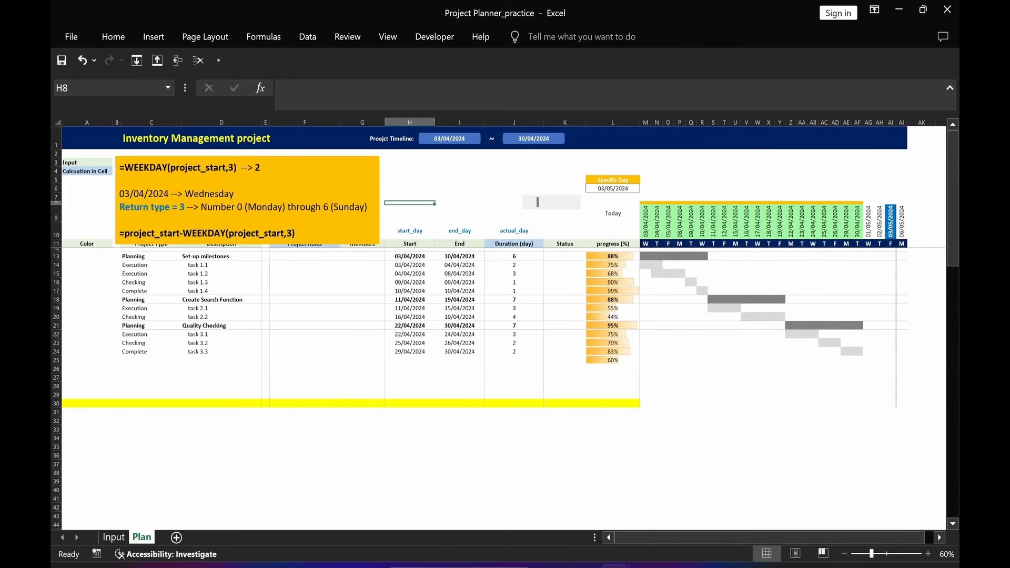
Copy the formula =project_start-WEEKDAY(project_start,3) from the note and enter it as the first timeline date in M9
drag(121, 233, 295, 233)
key(ctrl+c)
click(410, 187)
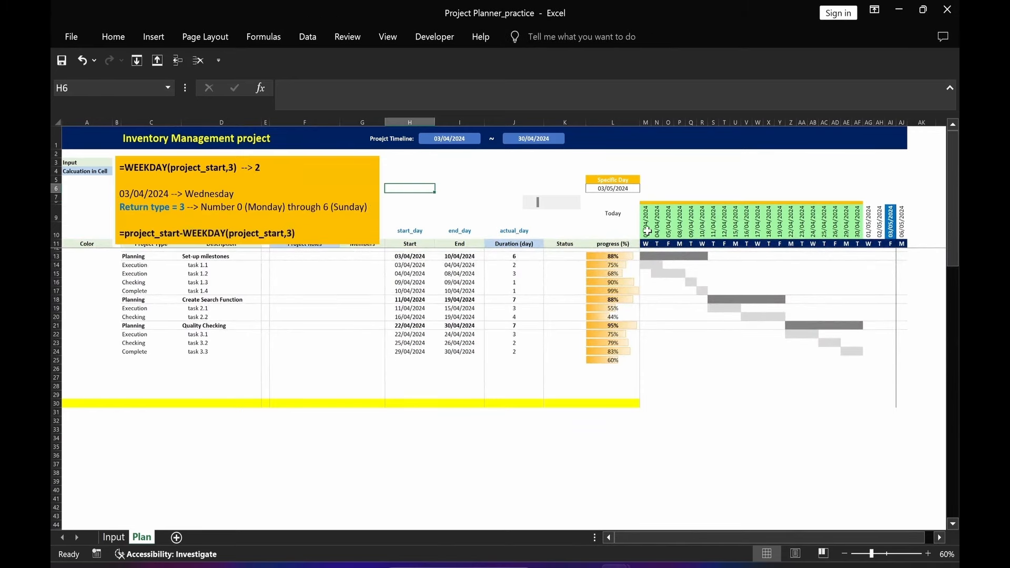
click(647, 232)
drag(318, 89, 283, 89)
key(ctrl+v)
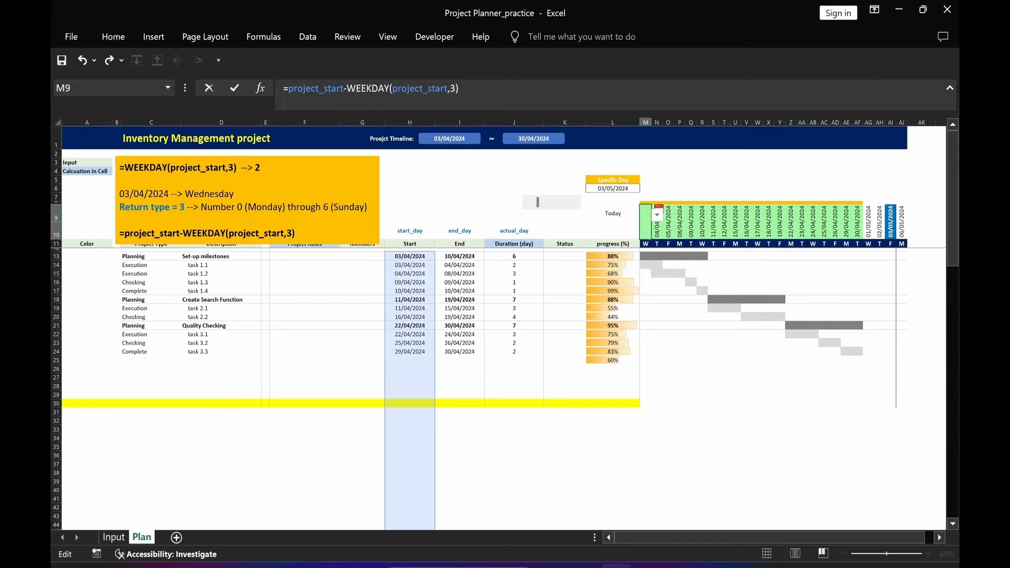
key(Return)
click(305, 463)
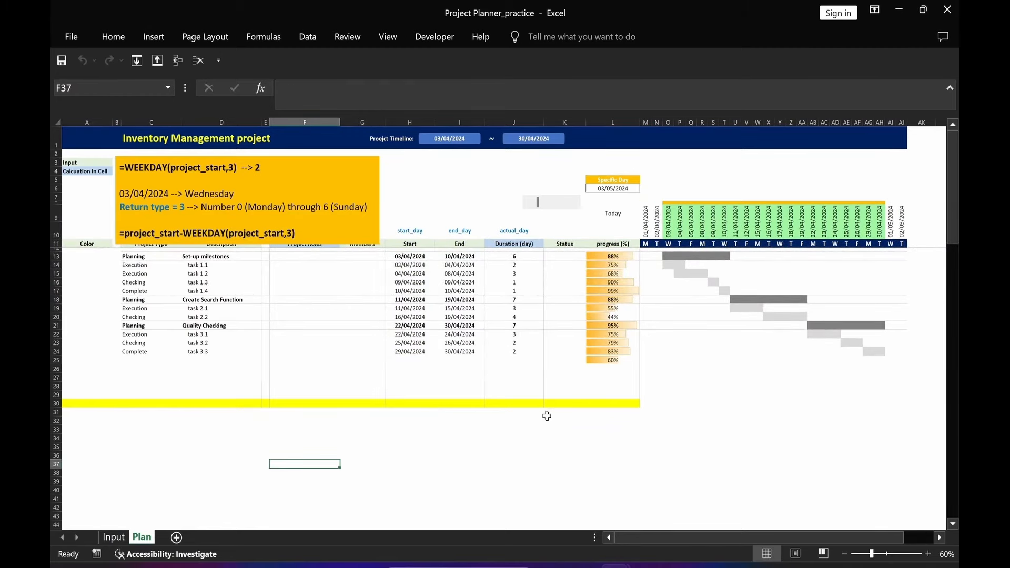
click(441, 448)
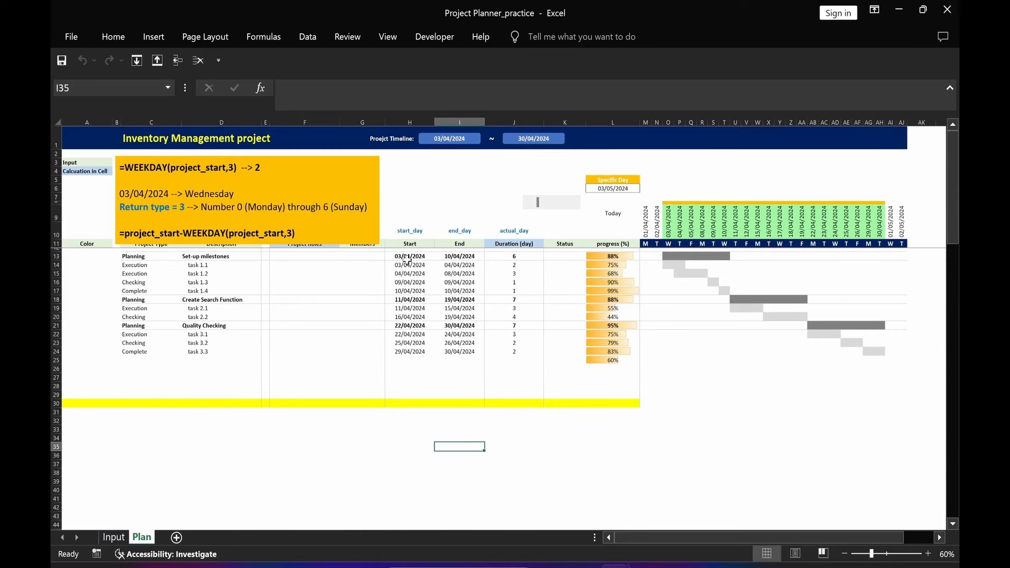
Test the timeline with no start dates by clearing H13:H33, and undo the deletion
drag(408, 259, 404, 432)
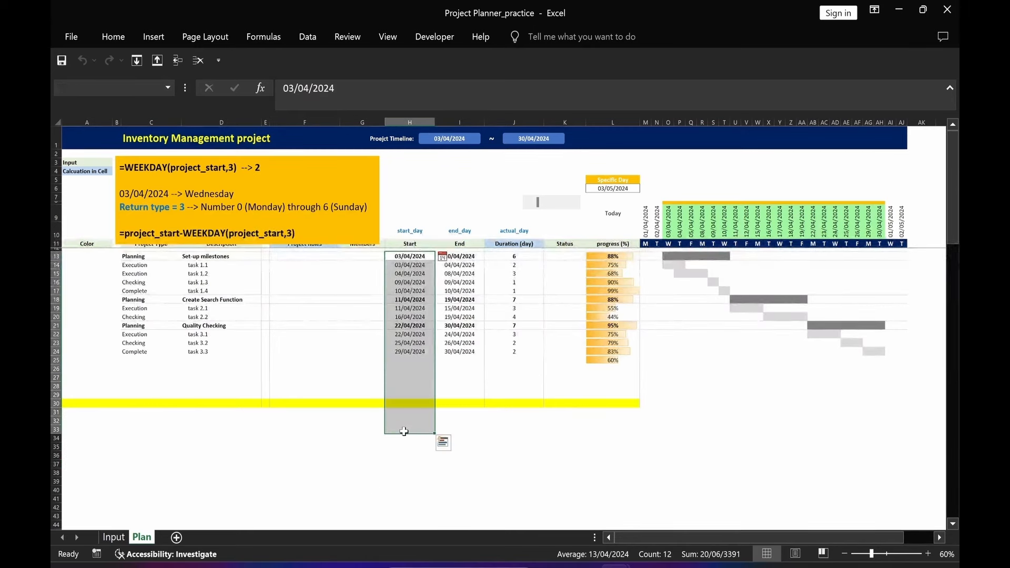
key(Delete)
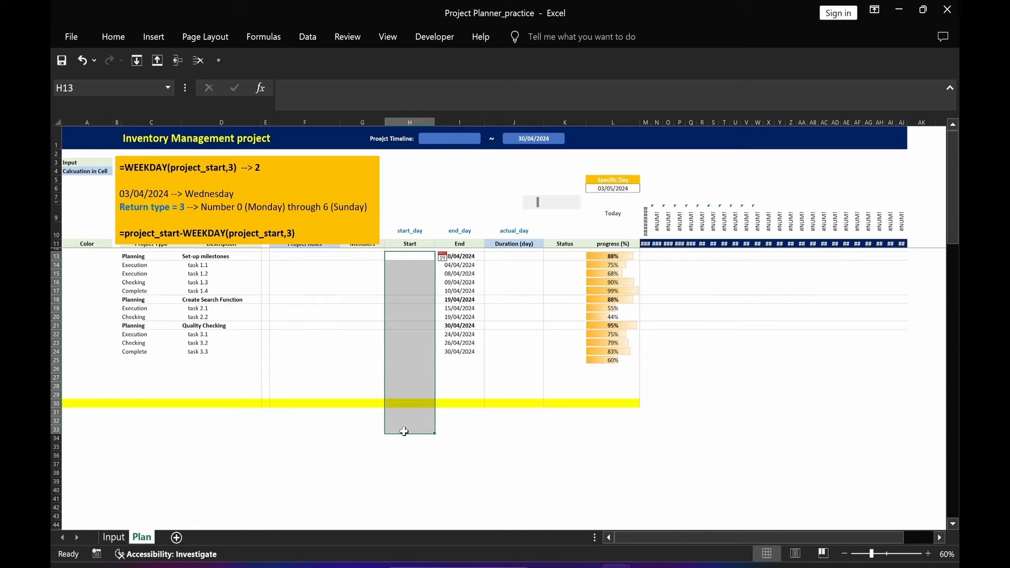
click(82, 60)
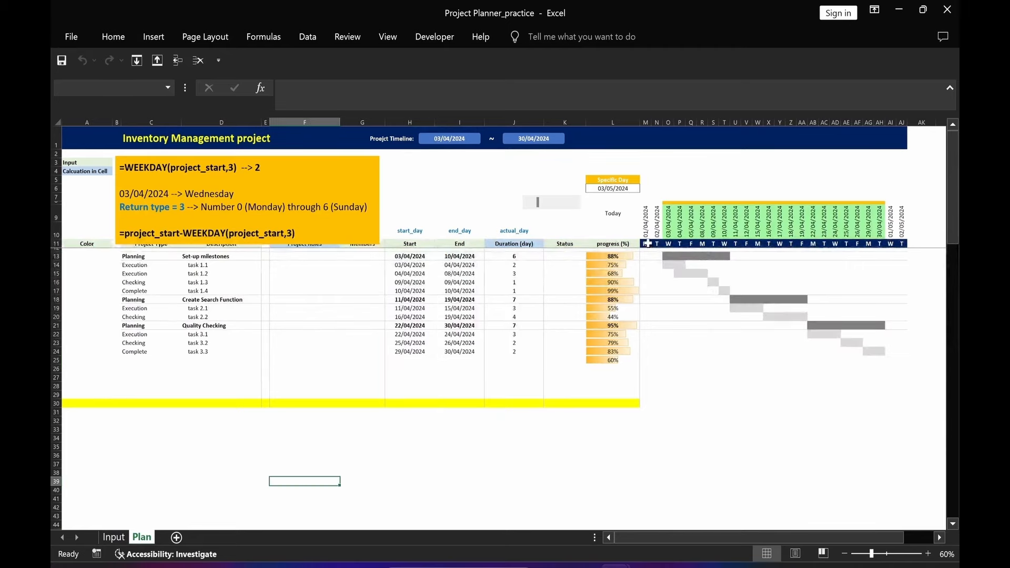
Paste the TODAY()-WEEKDAY(TODAY(),3) note and the IF formula note onto the Plan sheet and stack them below the first note
key(ctrl+v)
mouse_move(333, 508)
mouse_down()
mouse_move(334, 306)
mouse_move(355, 256)
mouse_up()
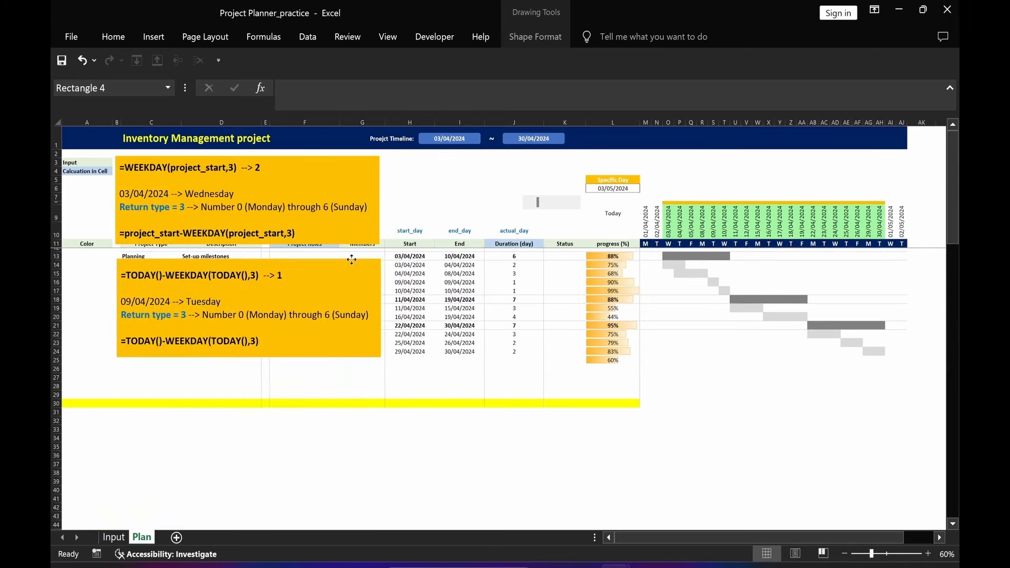
click(266, 507)
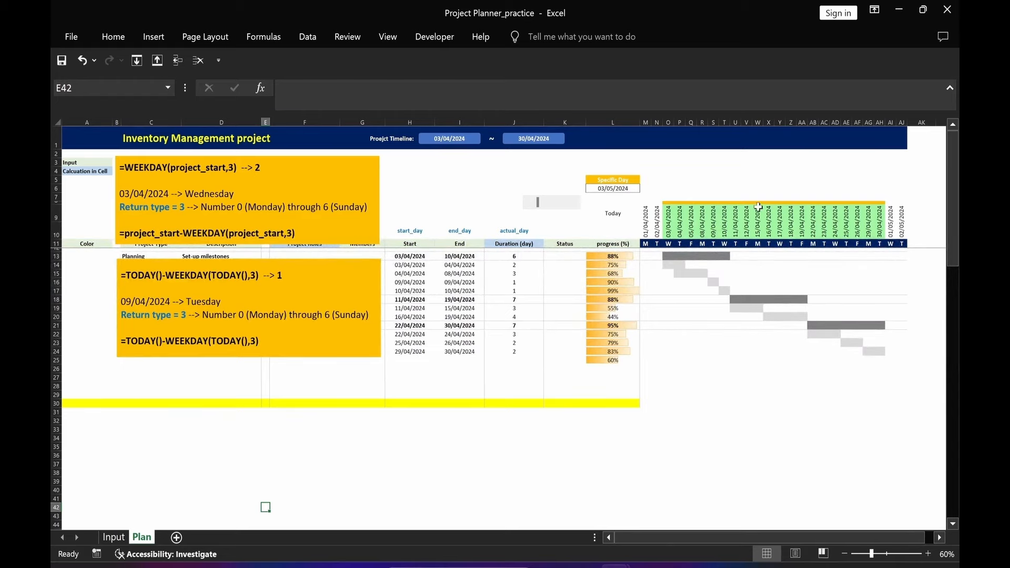
key(ctrl+v)
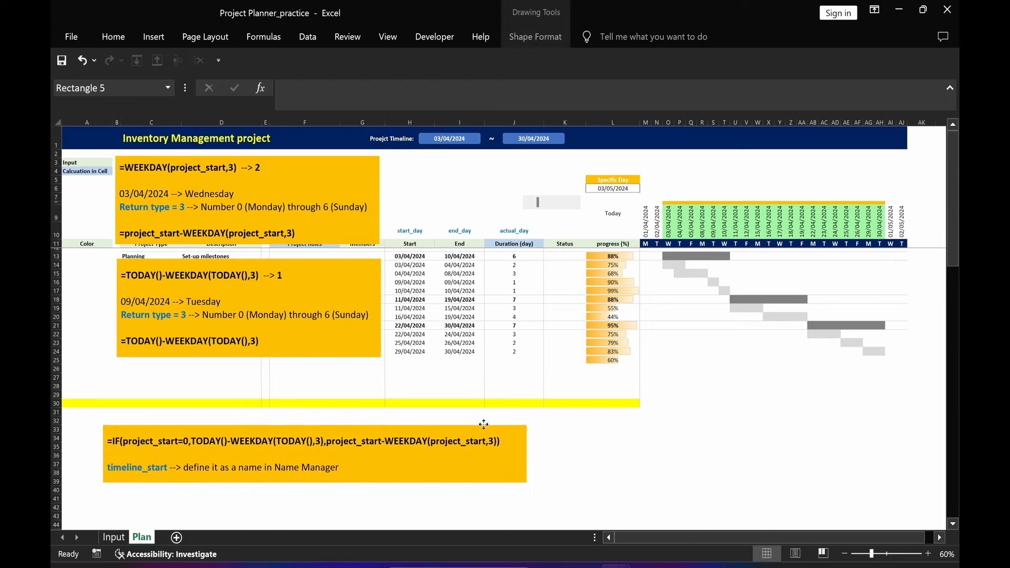
drag(480, 421, 498, 375)
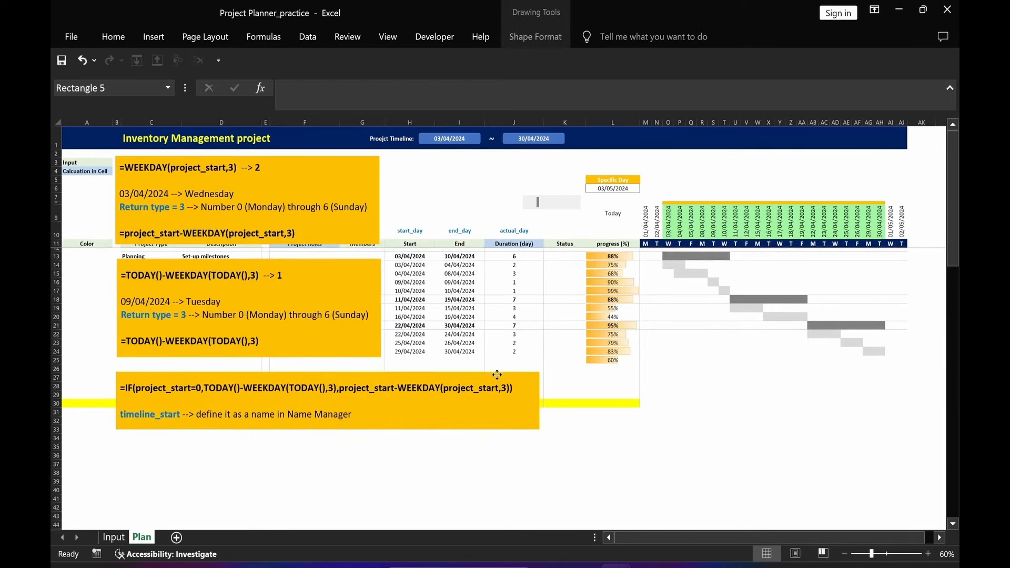
click(410, 490)
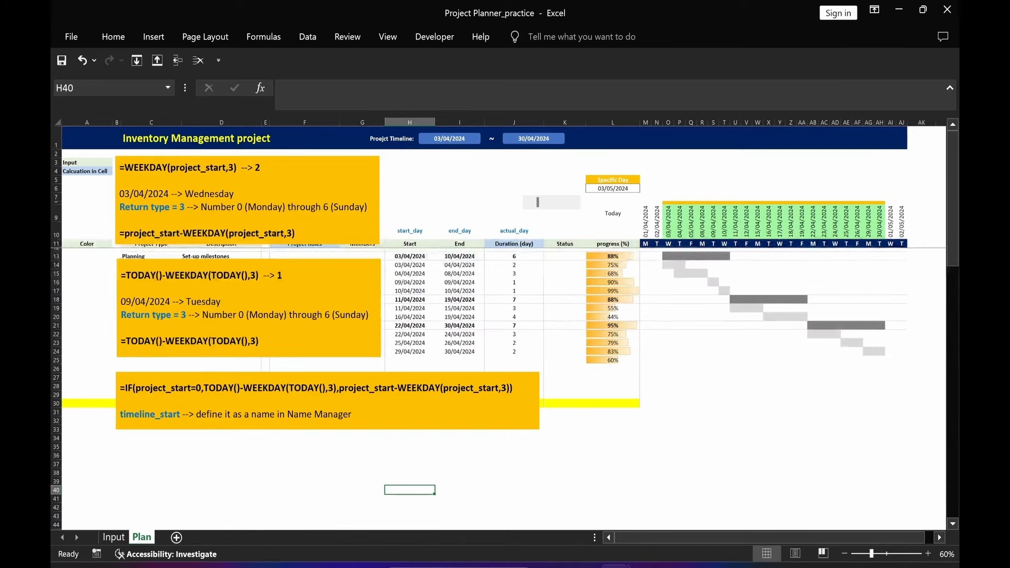
Replace M9's formula with =IF(project_start=0,TODAY()-WEEKDAY(TODAY(),3),project_start-WEEKDAY(project_start,3)), copied from the note
drag(121, 388, 516, 389)
key(ctrl+c)
drag(283, 89, 460, 89)
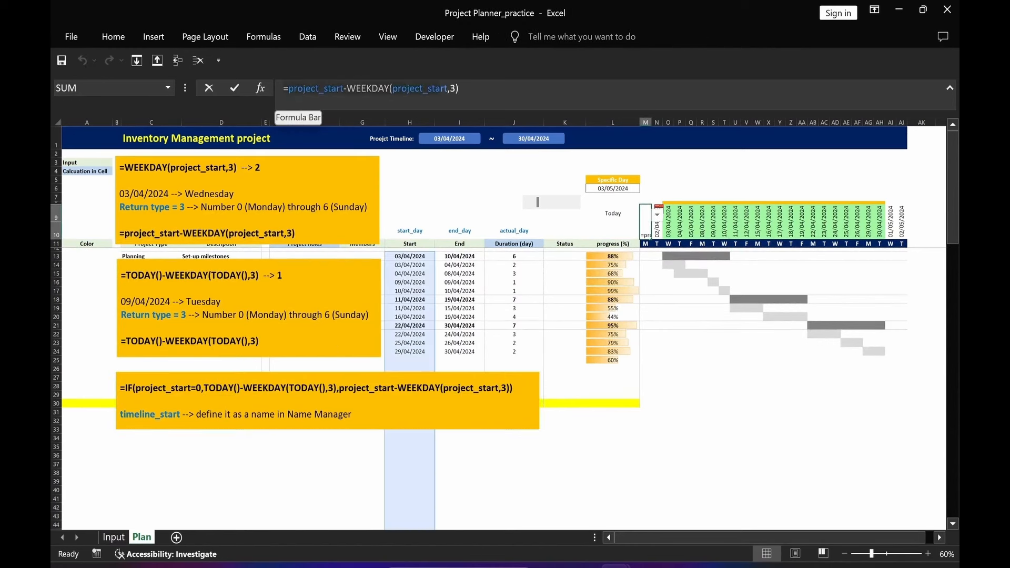
key(ctrl+v)
key(Return)
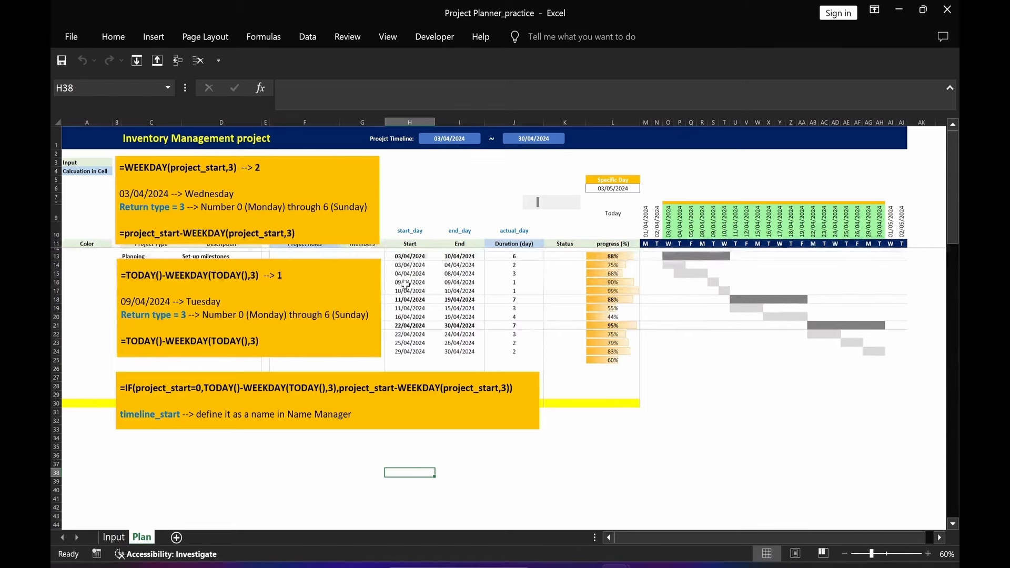
Test the IF-based timeline start by clearing the Start dates in H13:H25, and undo the deletion
drag(410, 256, 410, 361)
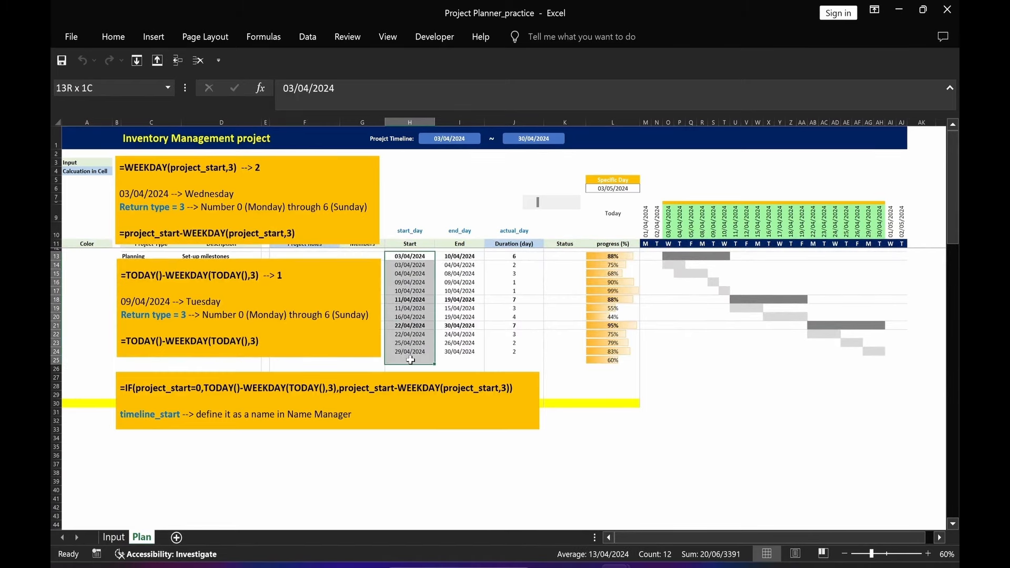
key(Delete)
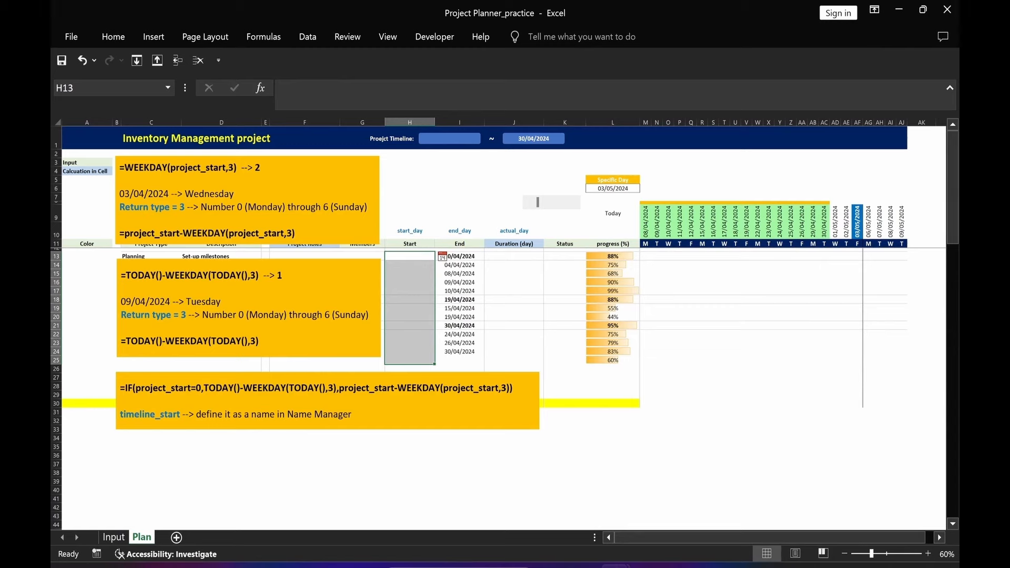
key(ctrl+z)
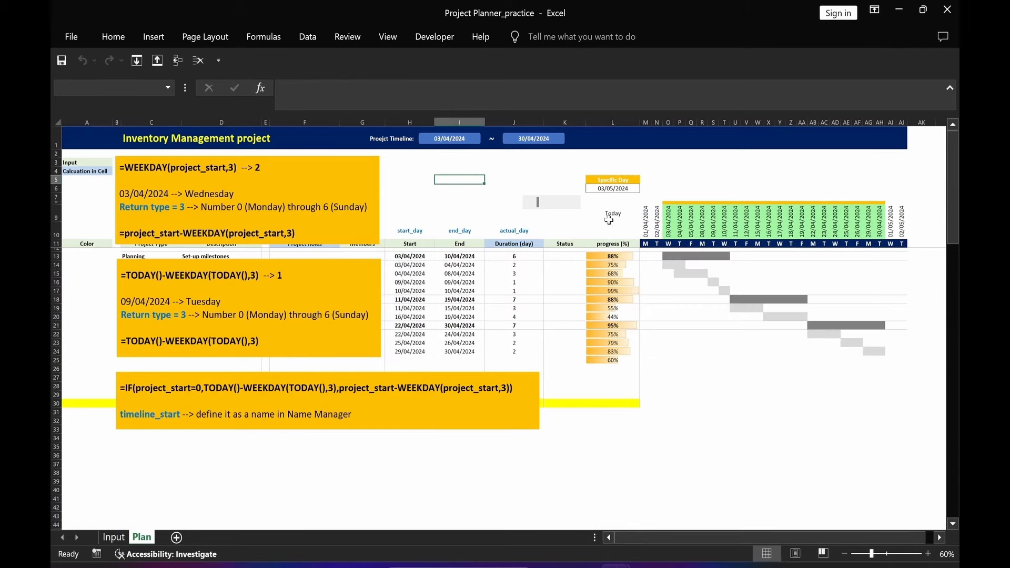
Define the workbook name timeline_start, using M9's IF formula as its reference
click(645, 228)
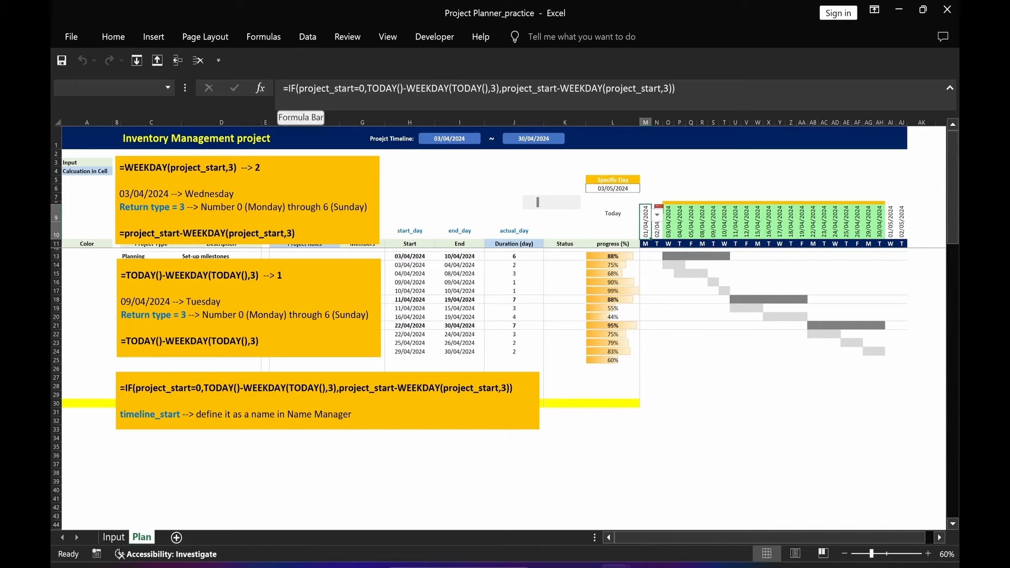
key(F2)
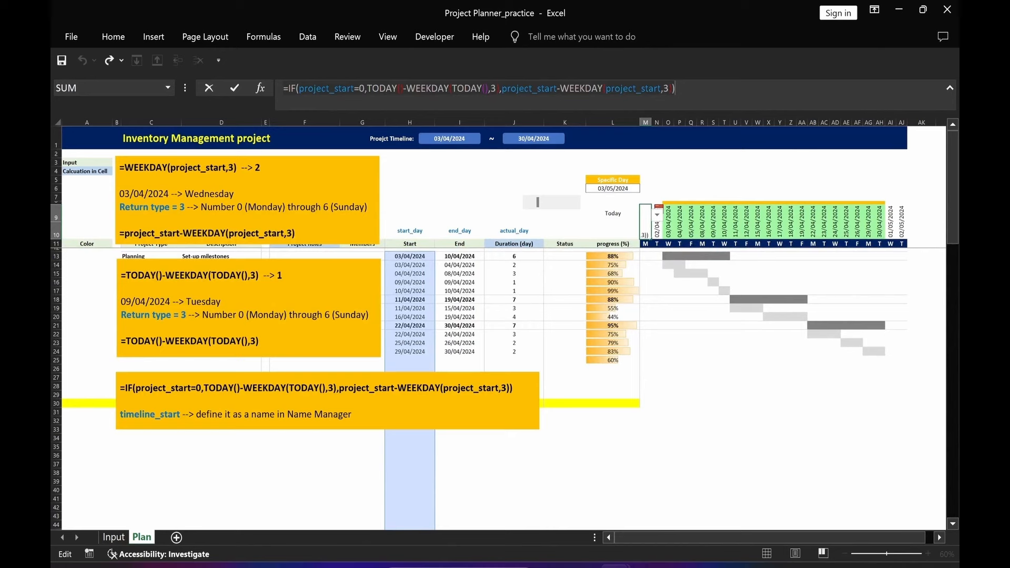
key(Escape)
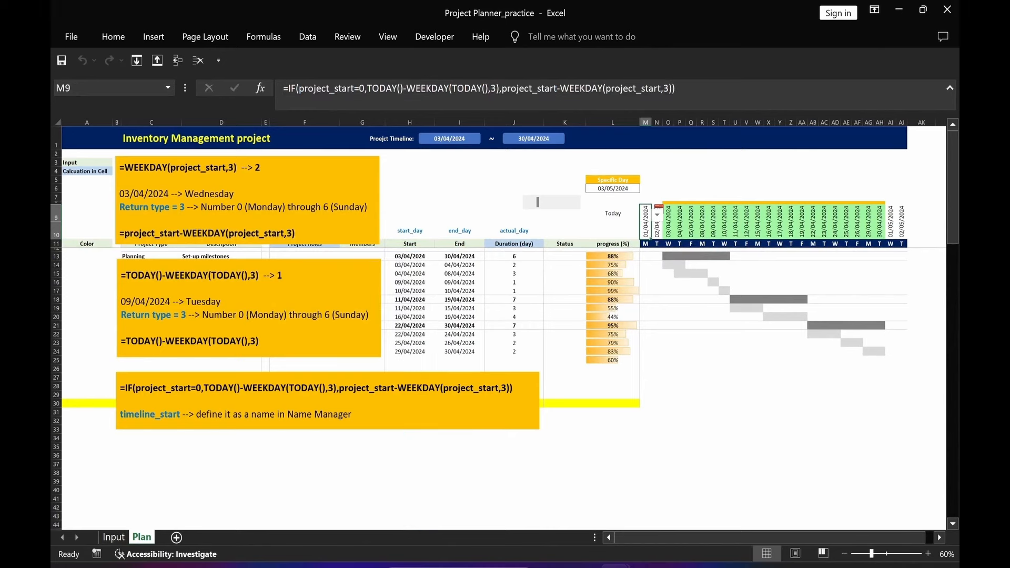
click(264, 37)
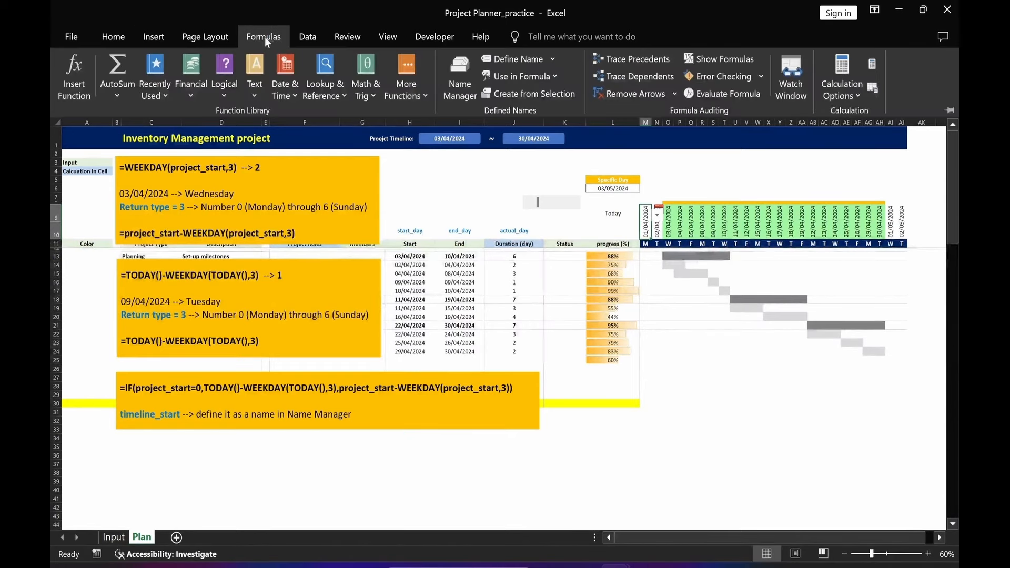
click(459, 87)
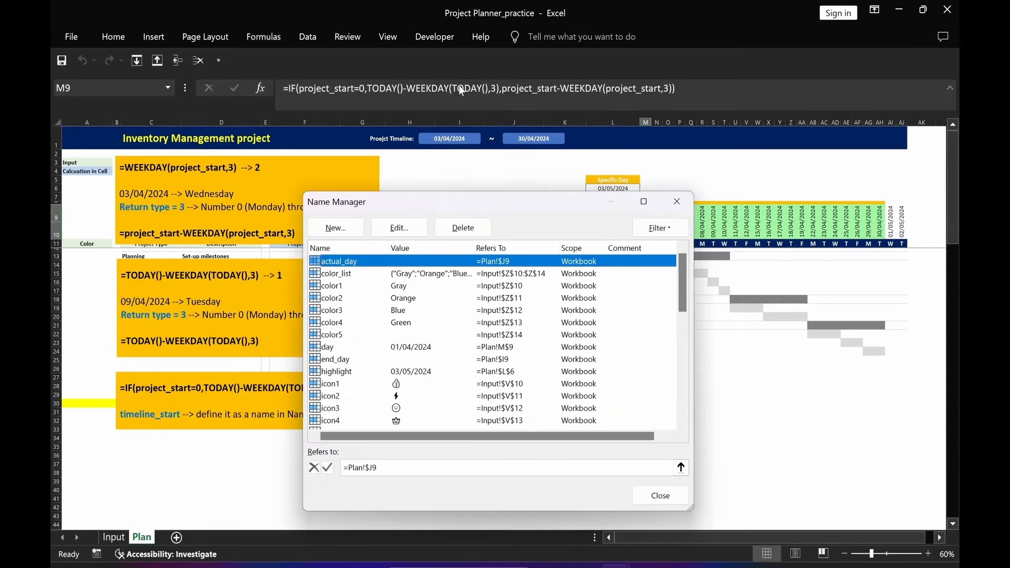
click(331, 228)
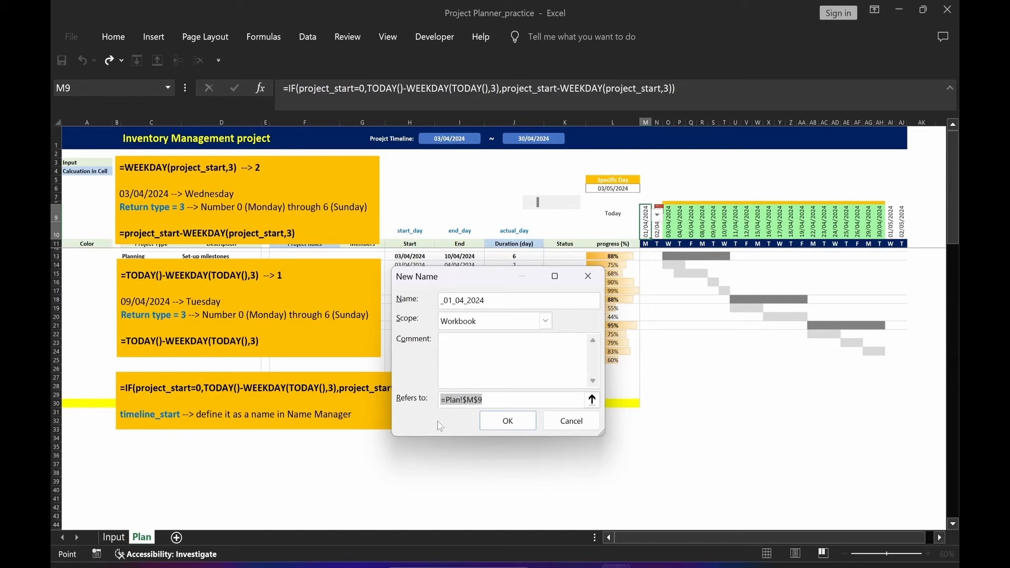
key(ctrl+v)
drag(500, 304, 424, 304)
key(BackSpace)
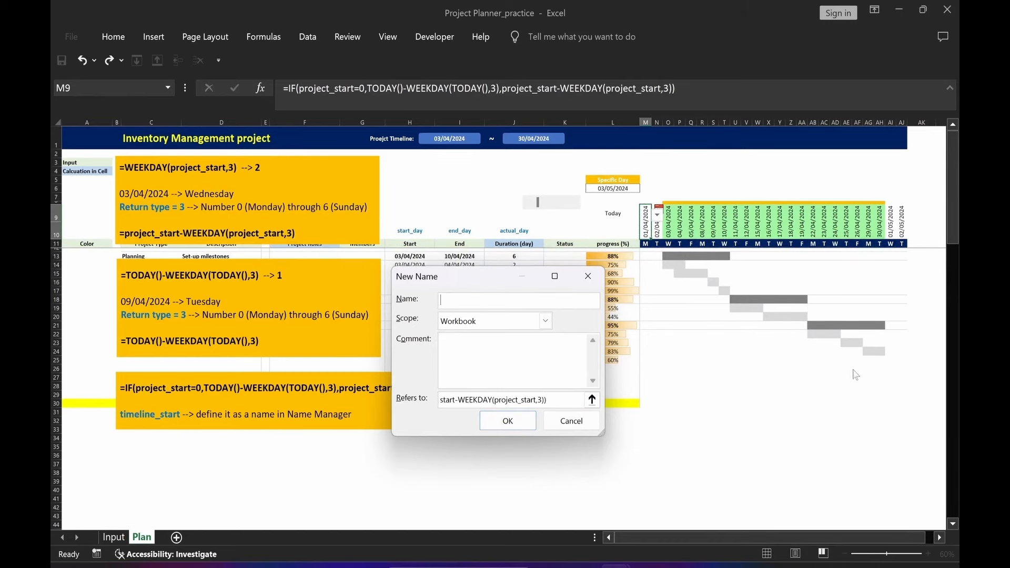
text(timeline_start)
click(517, 429)
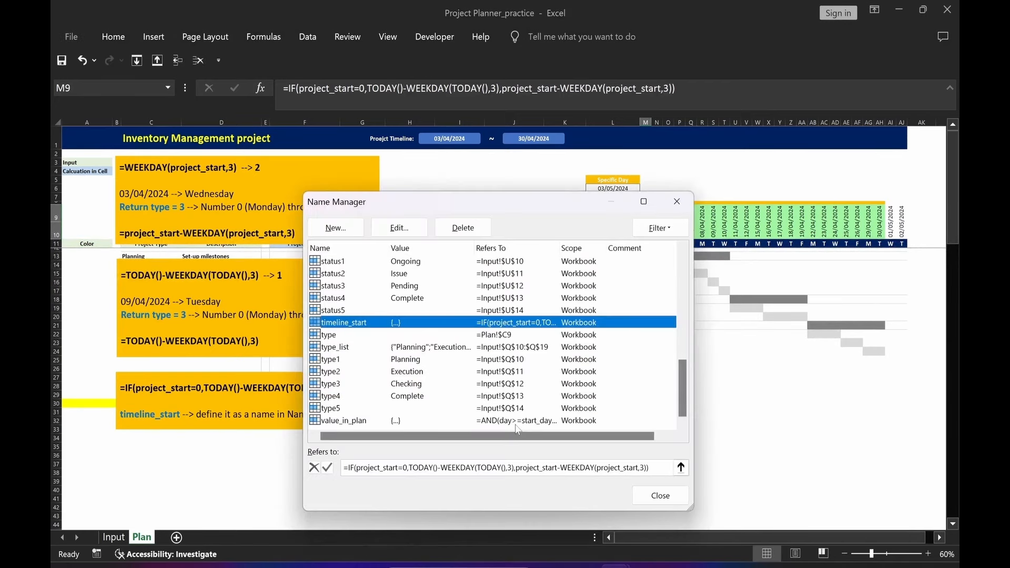
click(660, 495)
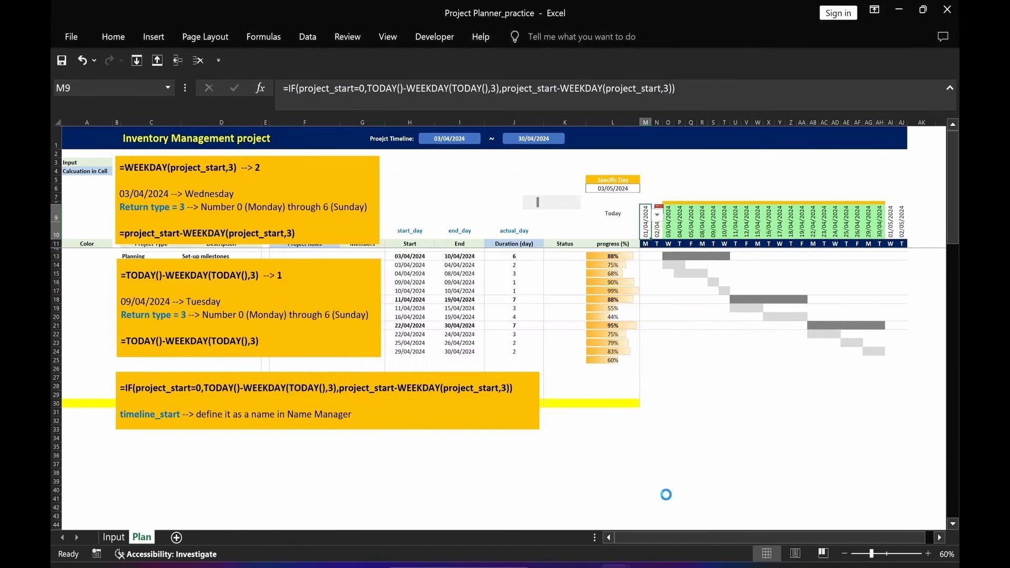
Replace the formula in M9 with =timeline_start
click(302, 102)
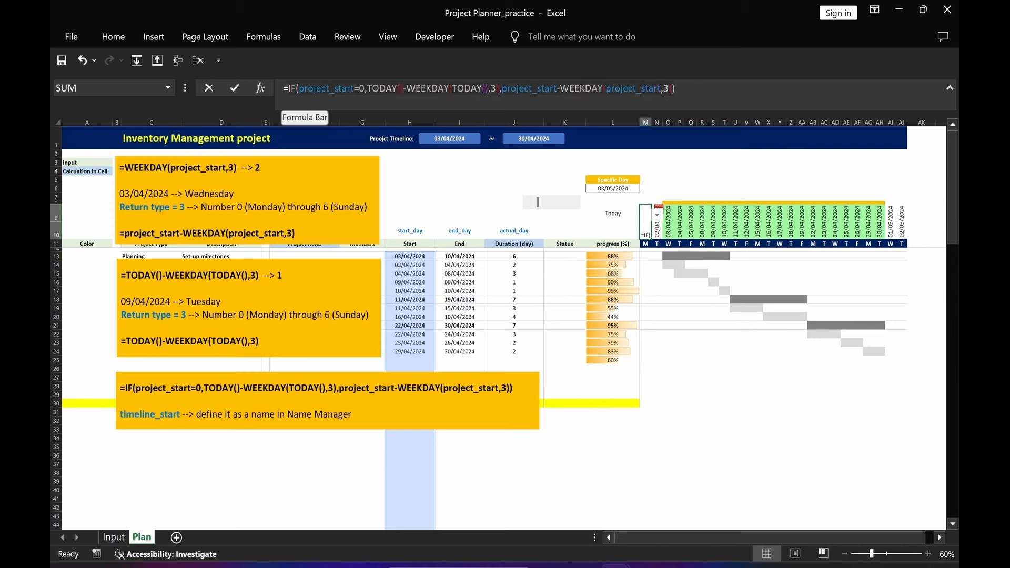
key(ctrl+a)
text(=)
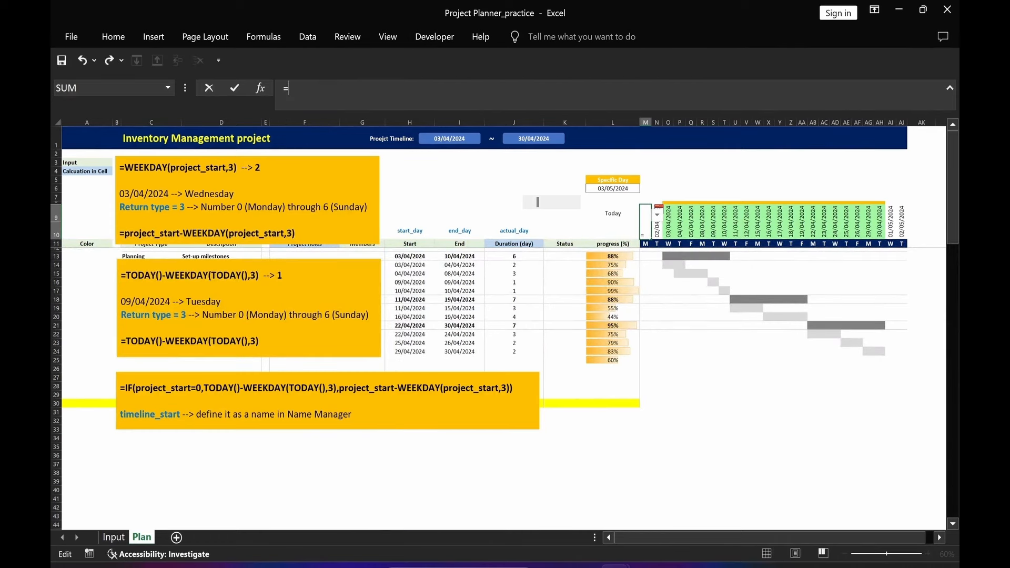
text(ti)
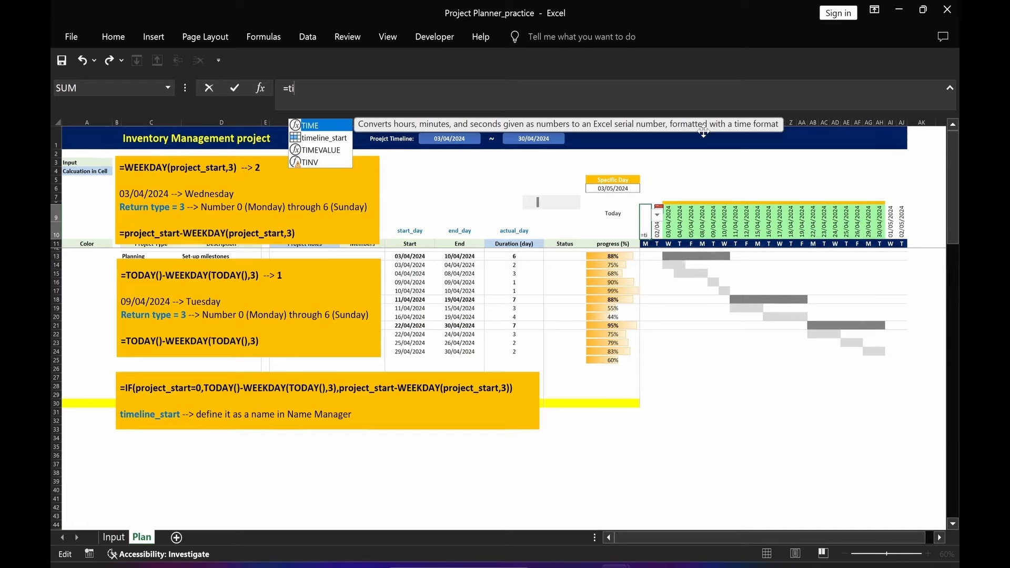
key(Down)
key(Tab)
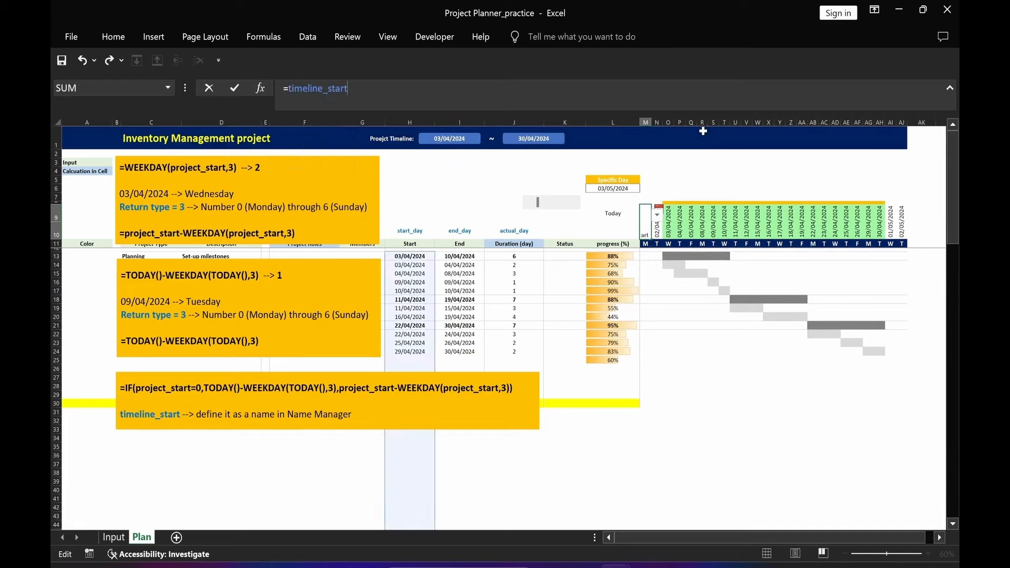
key(Return)
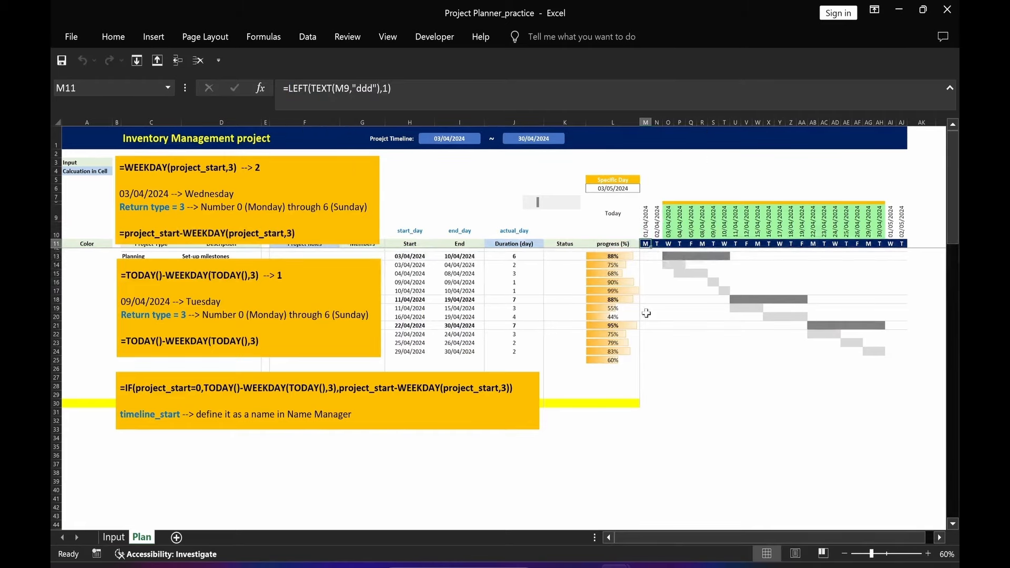
key(Up)
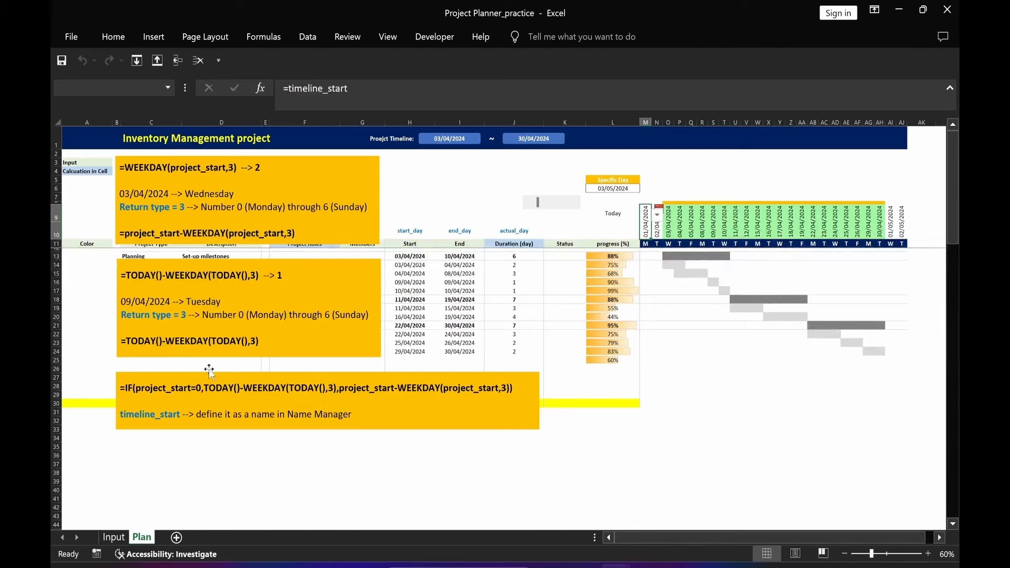
Delete the three orange formula notes from the Plan sheet
click(460, 188)
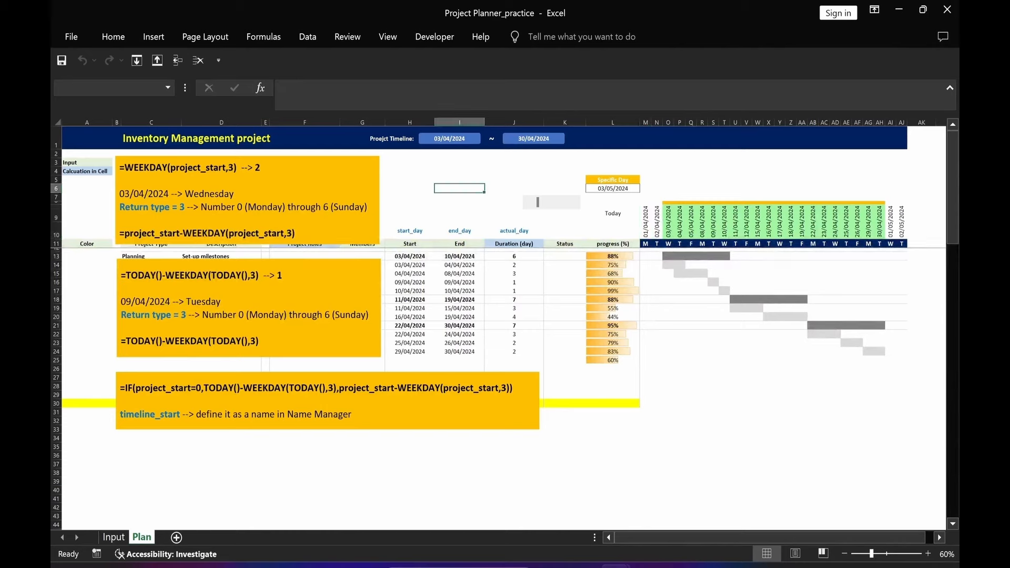
ctrl+click(377, 182)
ctrl+click(376, 300)
ctrl+click(384, 389)
key(Delete)
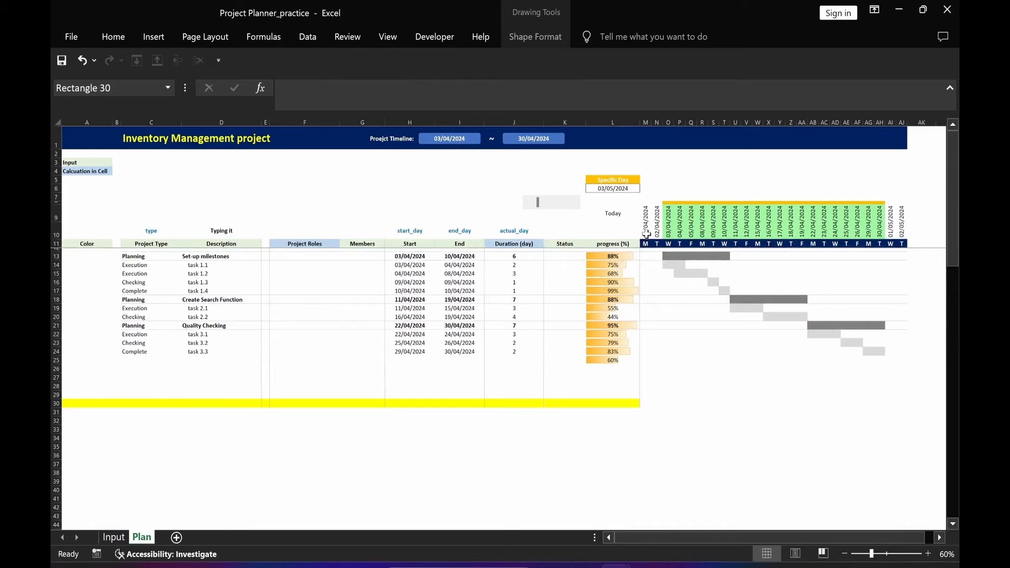
click(365, 173)
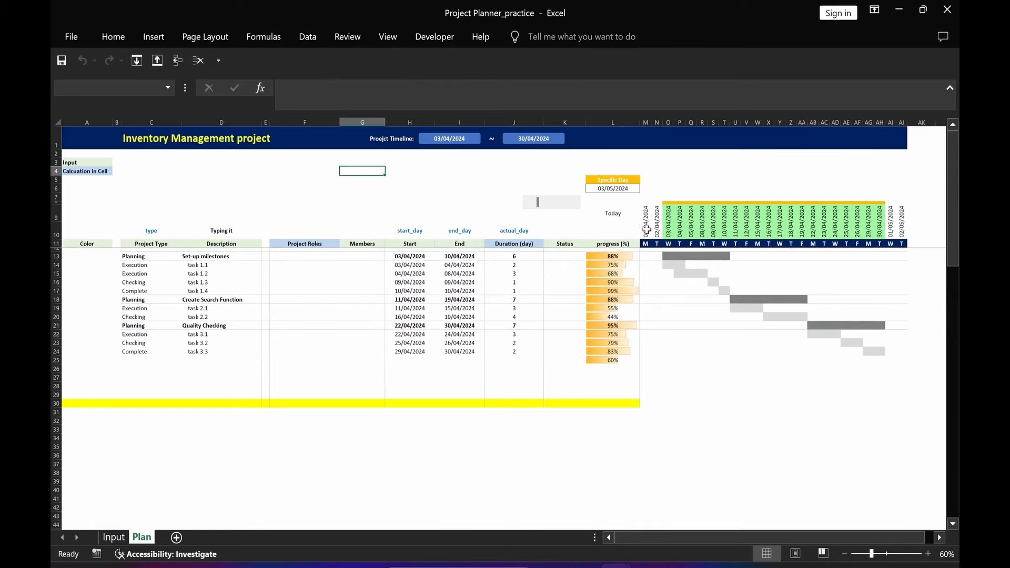
Change the formula in M9 to =WORKDAY(timeline_start,index) so the first timeline date follows the scroll bar
click(646, 229)
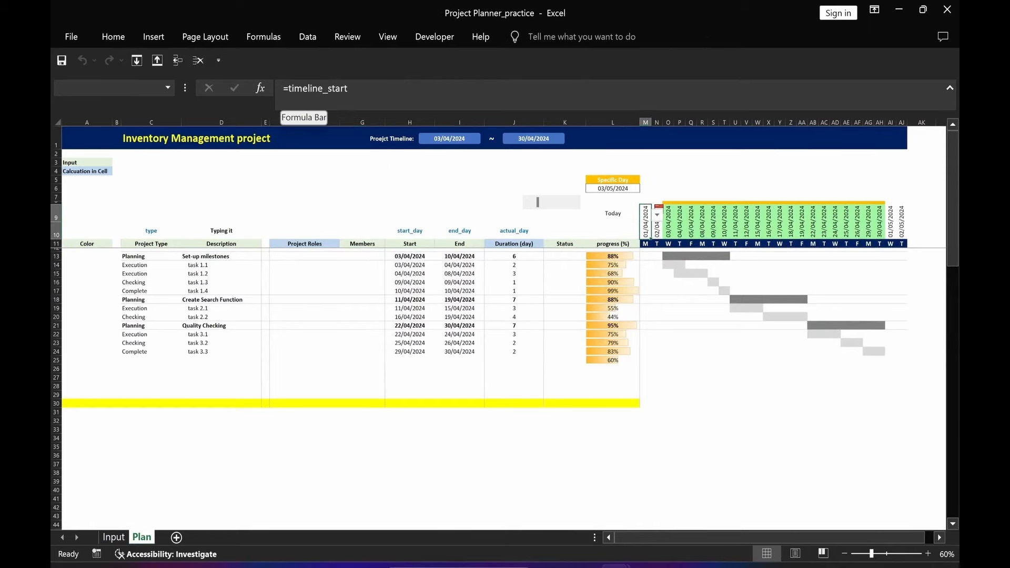
click(289, 88)
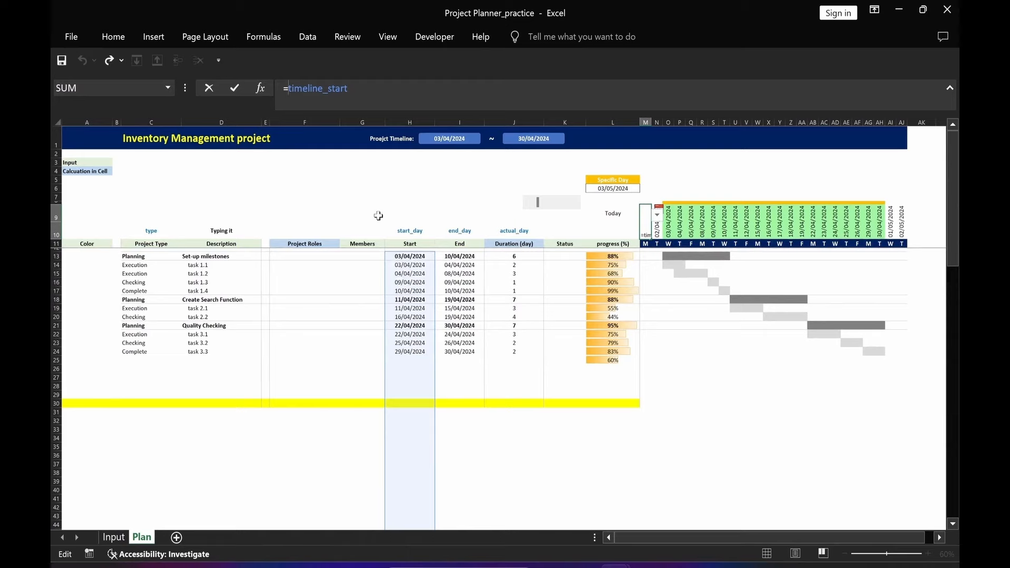
text(wor)
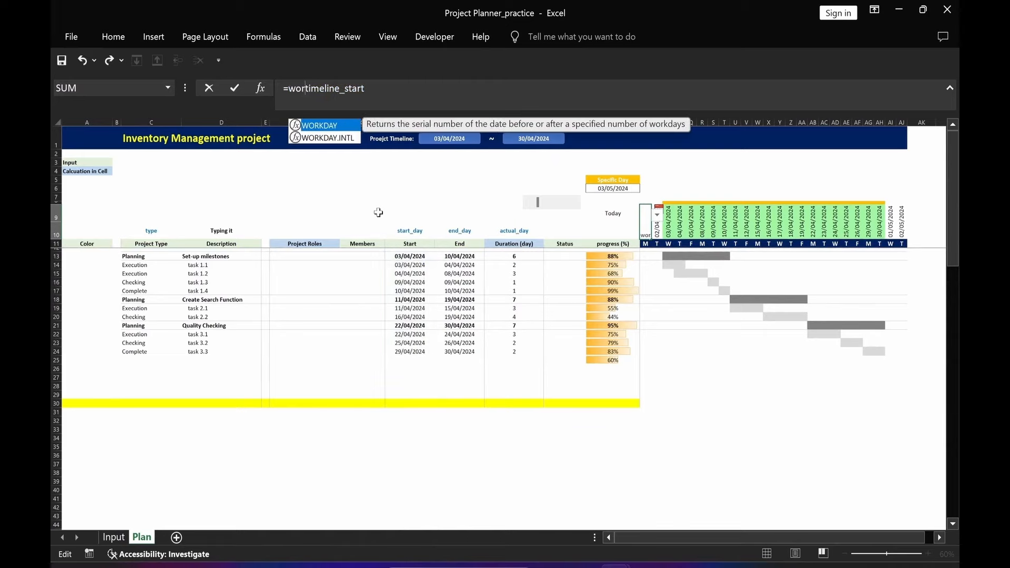
key(Tab)
key(End)
text(,ind)
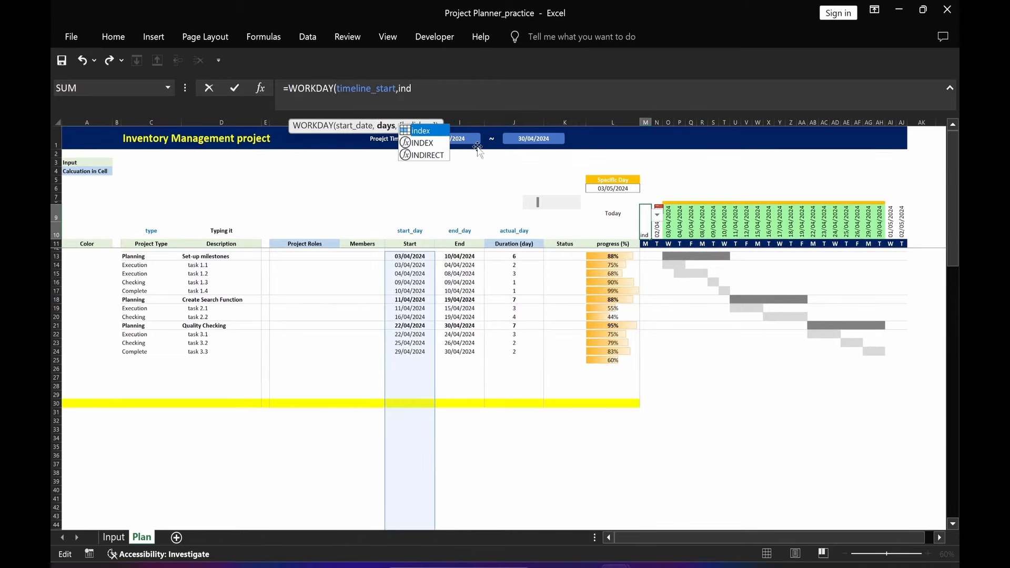
key(Tab)
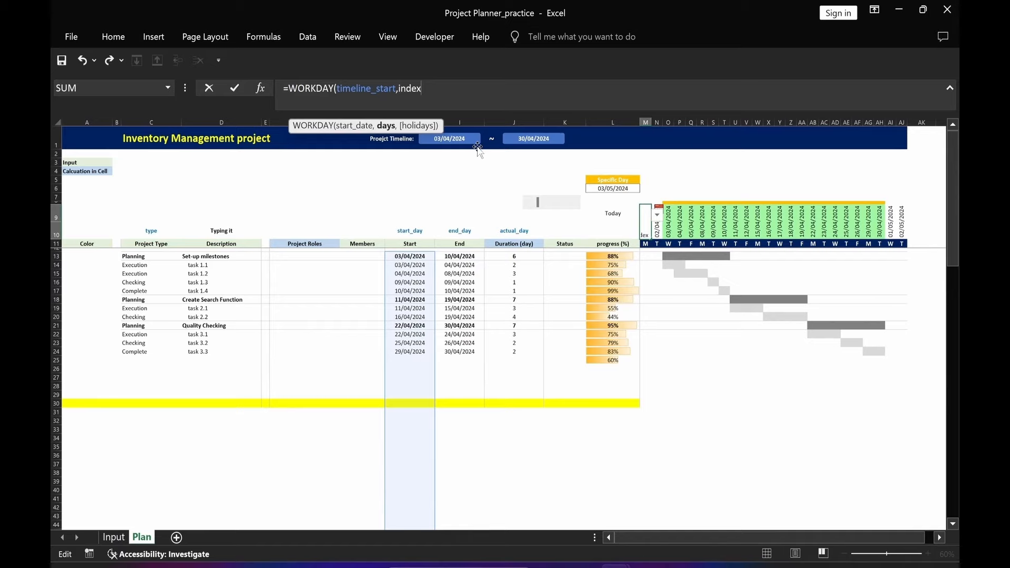
text())
key(Return)
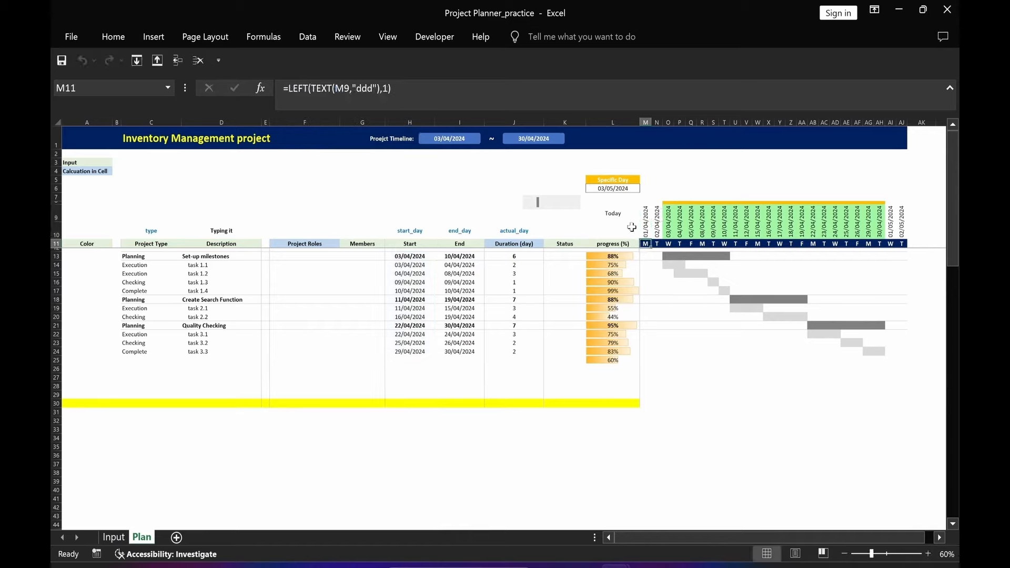
click(647, 232)
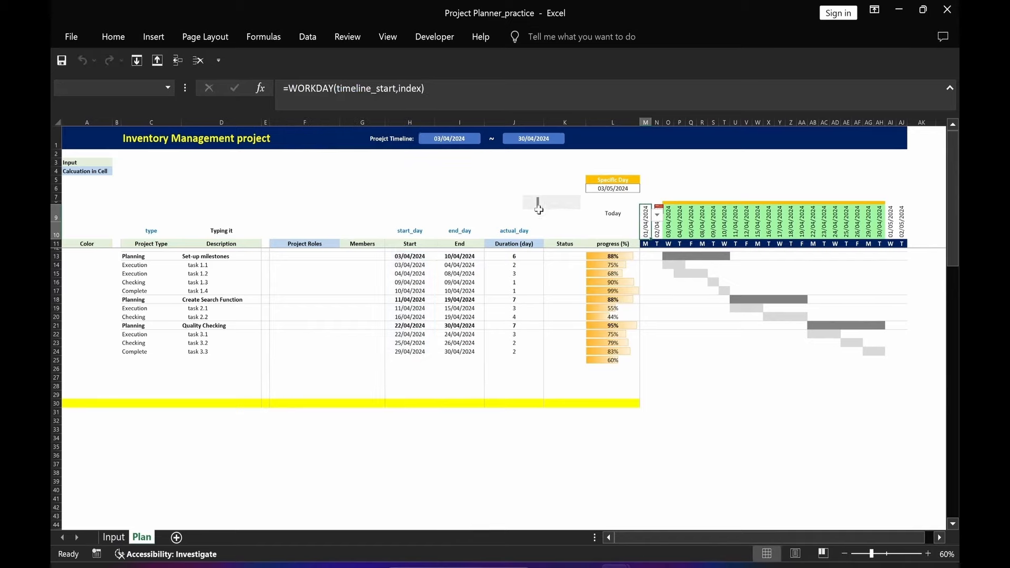
Test the timeline scroll bar by advancing the dates into May 2024, and return the timeline to its 01/04/2024 start
click(429, 197)
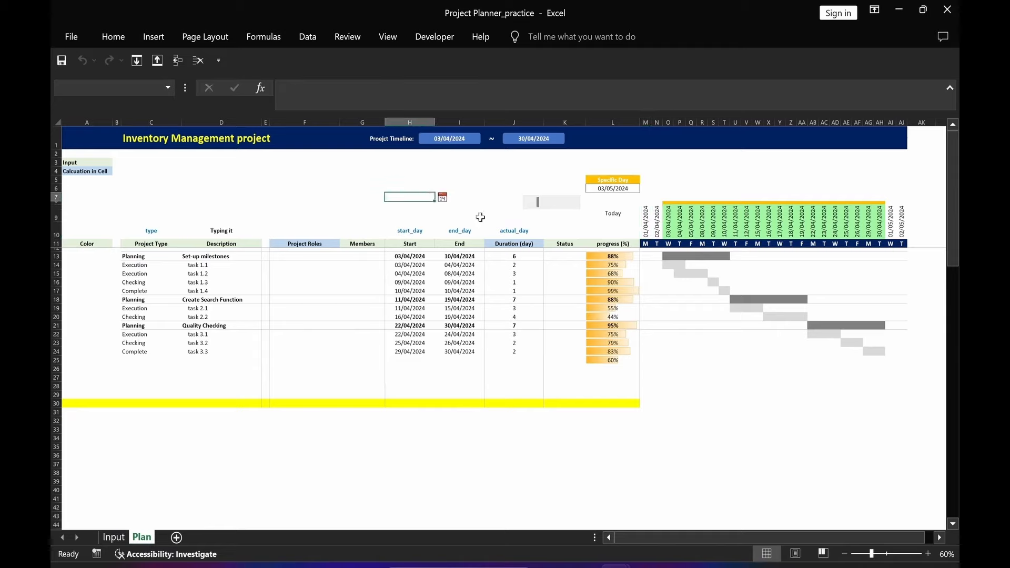
click(575, 203)
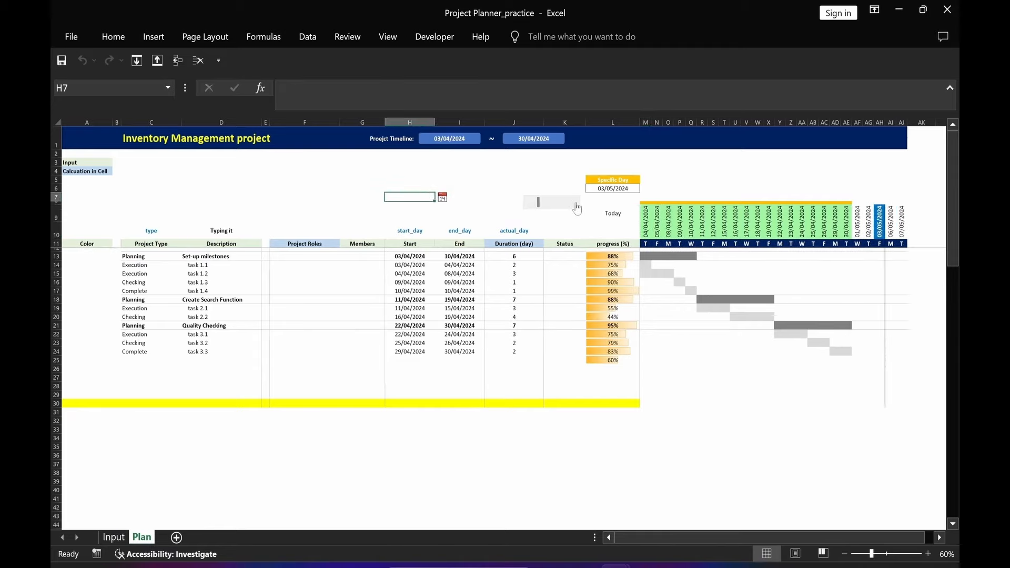
click(577, 207)
click(577, 207)
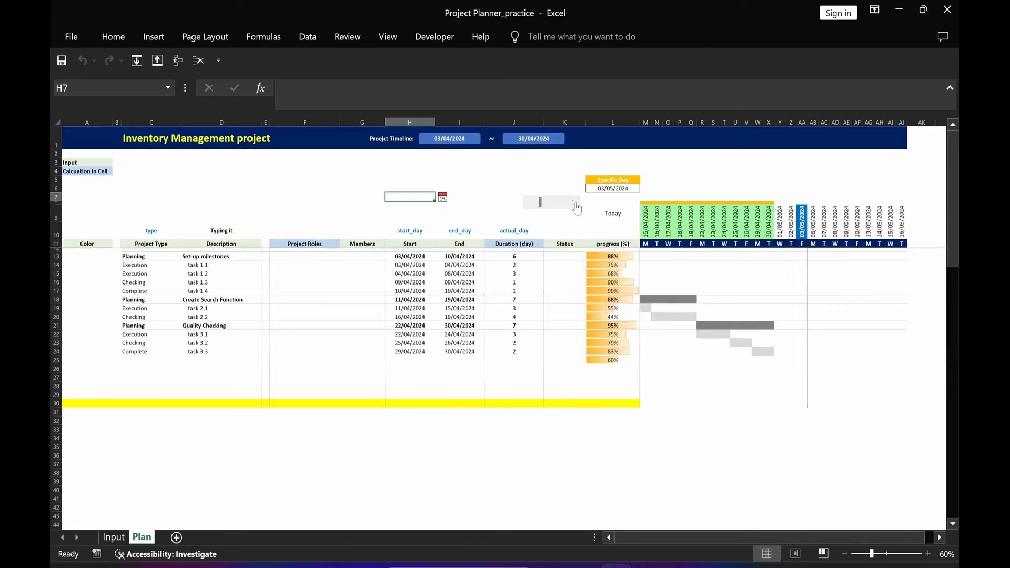
click(577, 207)
click(577, 207)
click(576, 204)
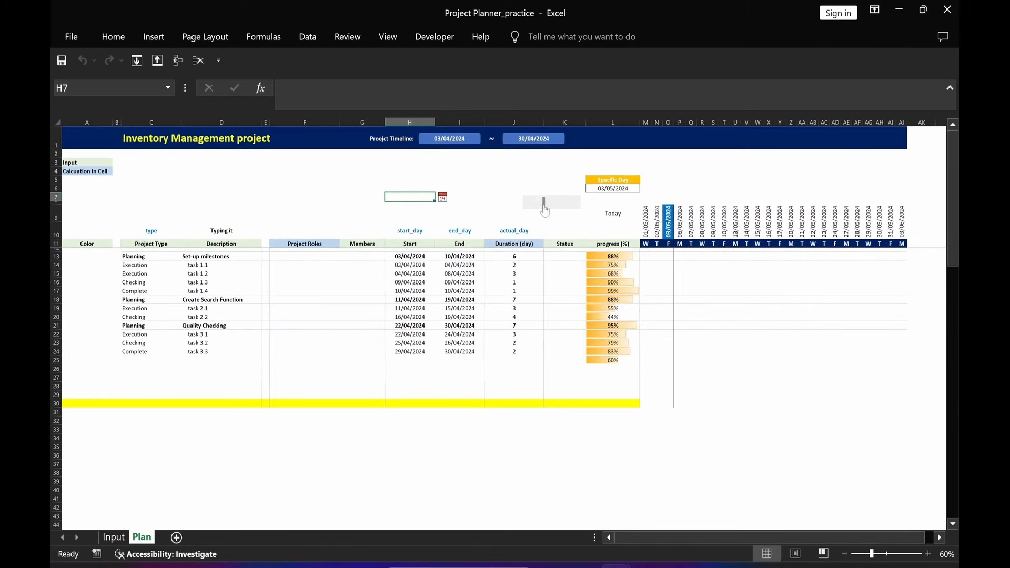
click(525, 205)
click(526, 206)
click(518, 180)
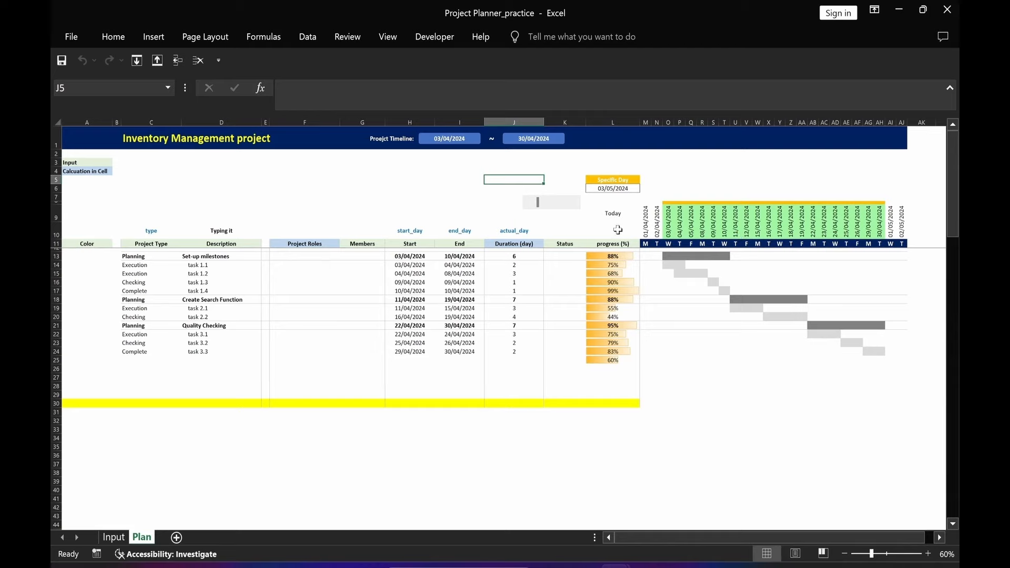
Change the font colour of the Today label in L9 to near-white so it blends into the background
key(Down)
key(Left)
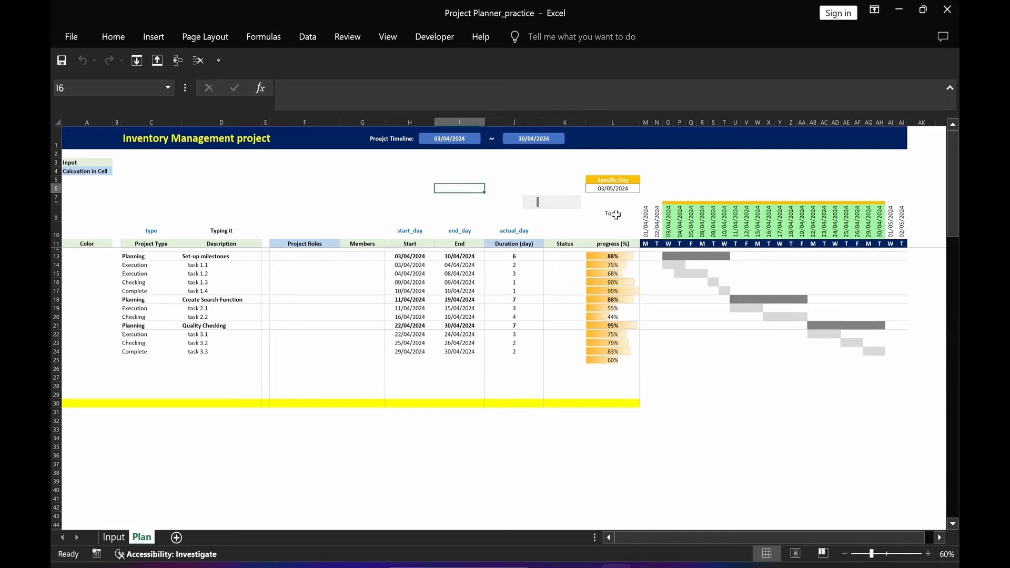
click(616, 214)
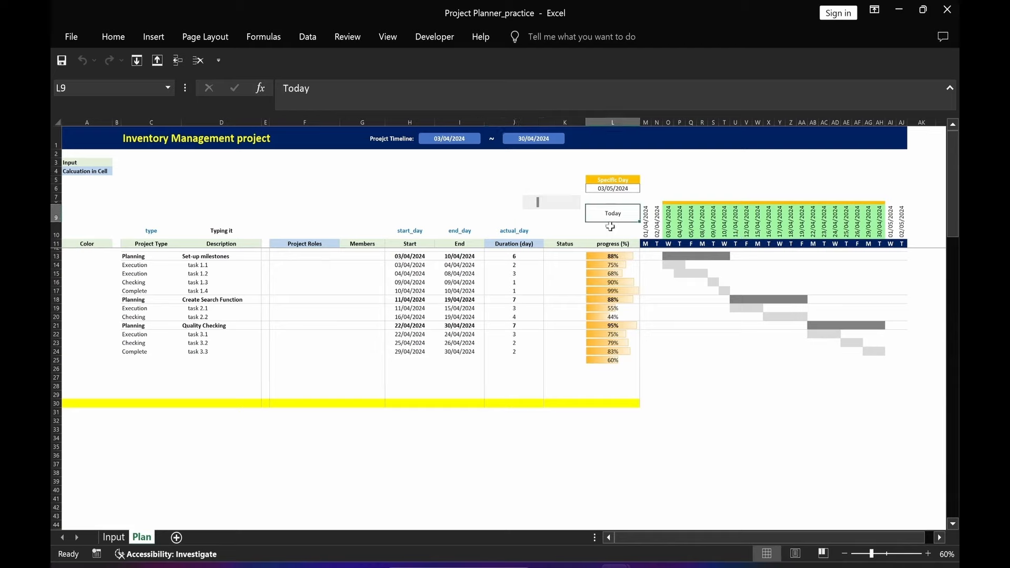
click(111, 38)
click(261, 89)
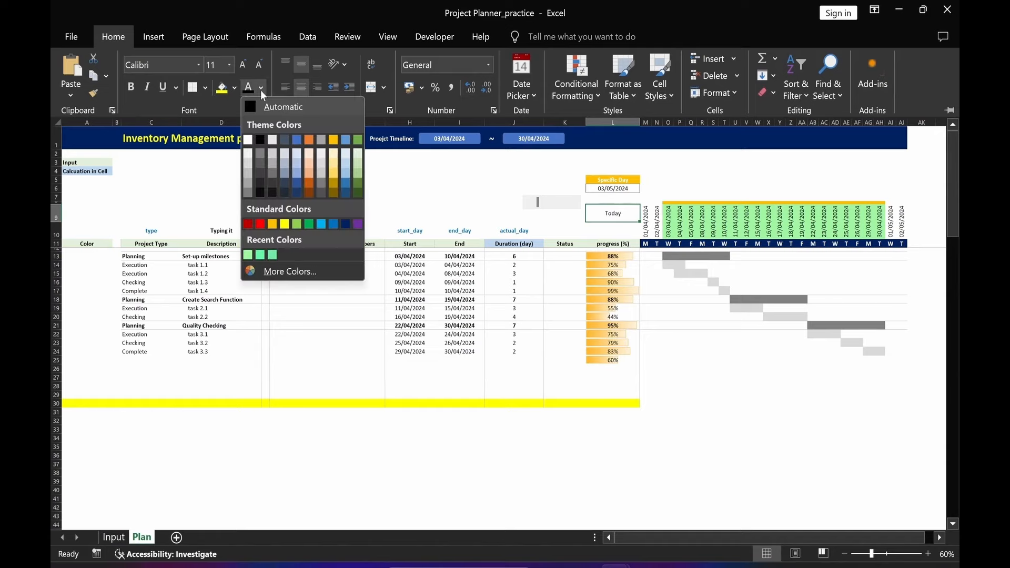
click(248, 152)
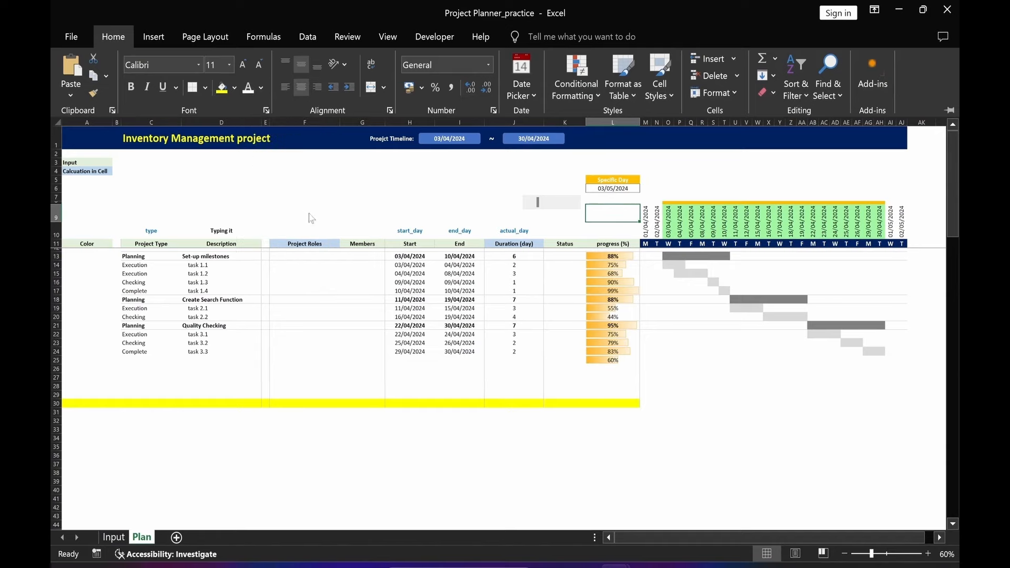
click(392, 187)
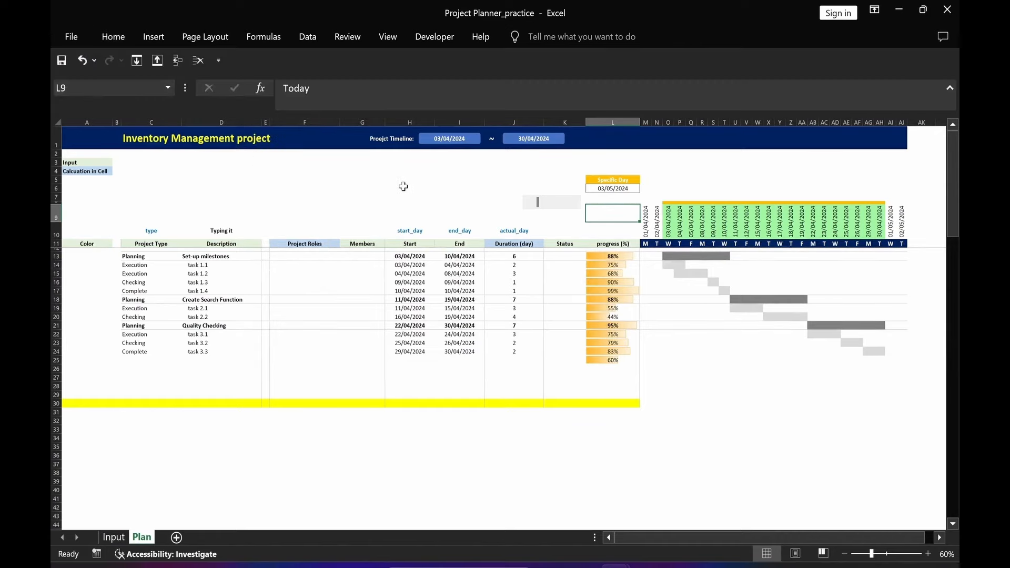
Move the scroll bar control beneath the Specific Day date, over cell L9, and set the day to 25/04/2024
ctrl+click(525, 199)
right_click(525, 199)
key(Escape)
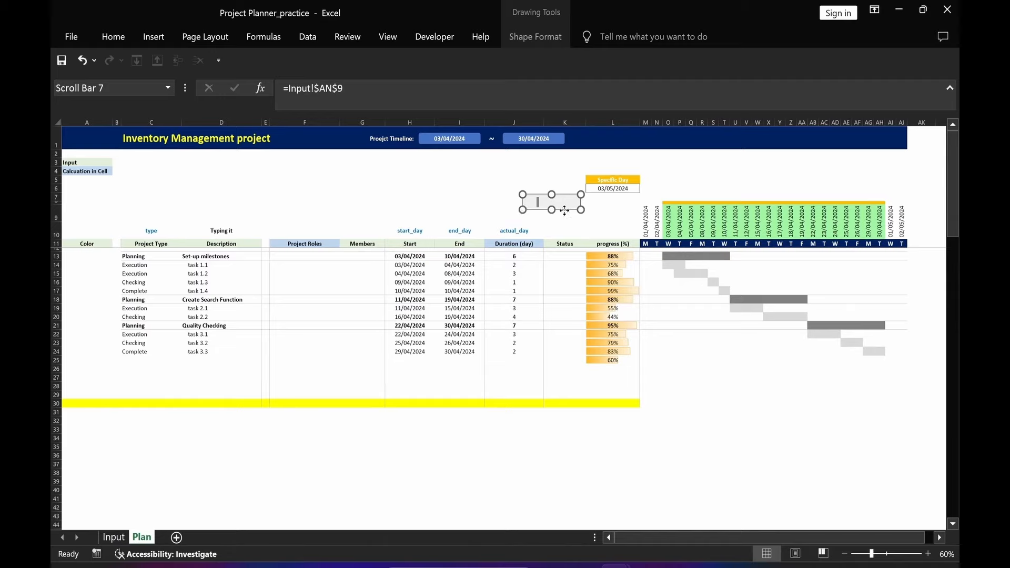
drag(567, 211, 624, 220)
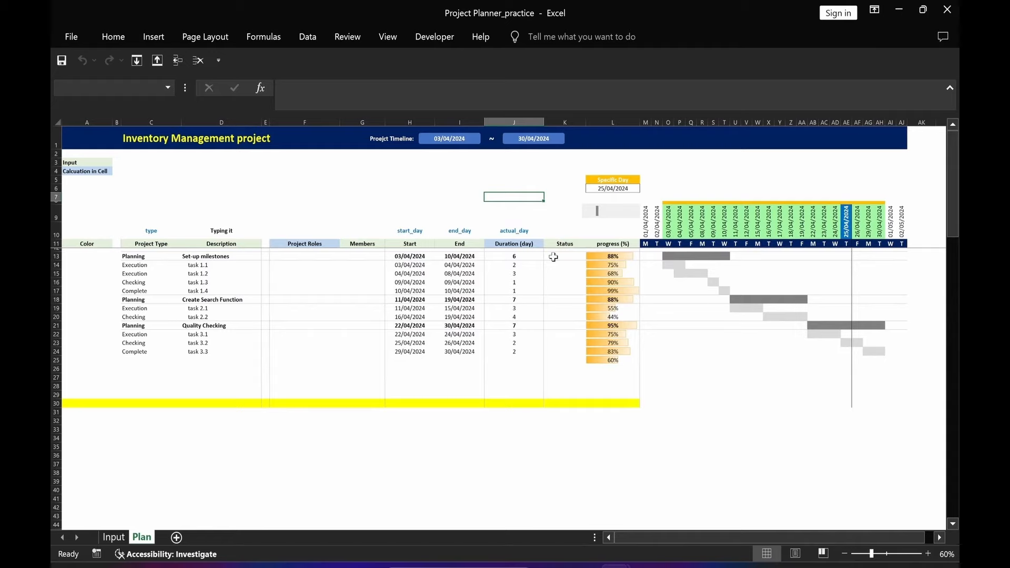
Paste the note with the three OFFSET list formulas and place it above the Project Type and Description headers
click(567, 245)
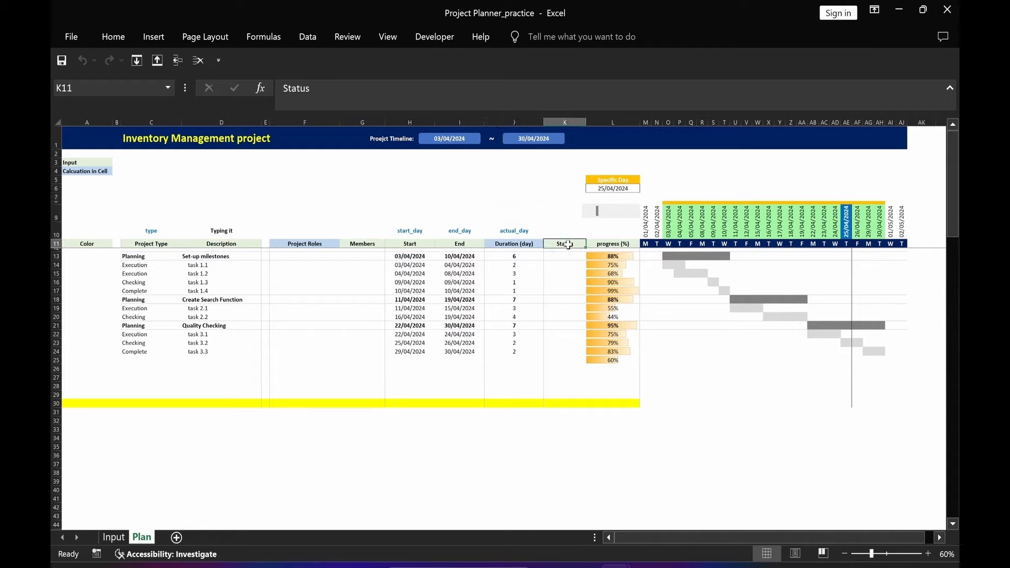
click(368, 243)
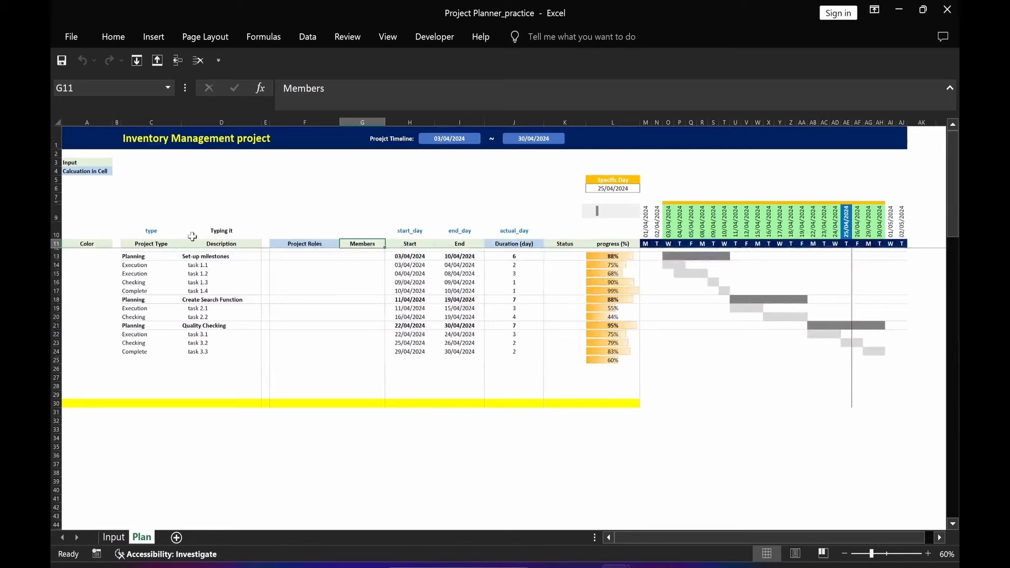
click(82, 246)
click(255, 449)
key(ctrl+v)
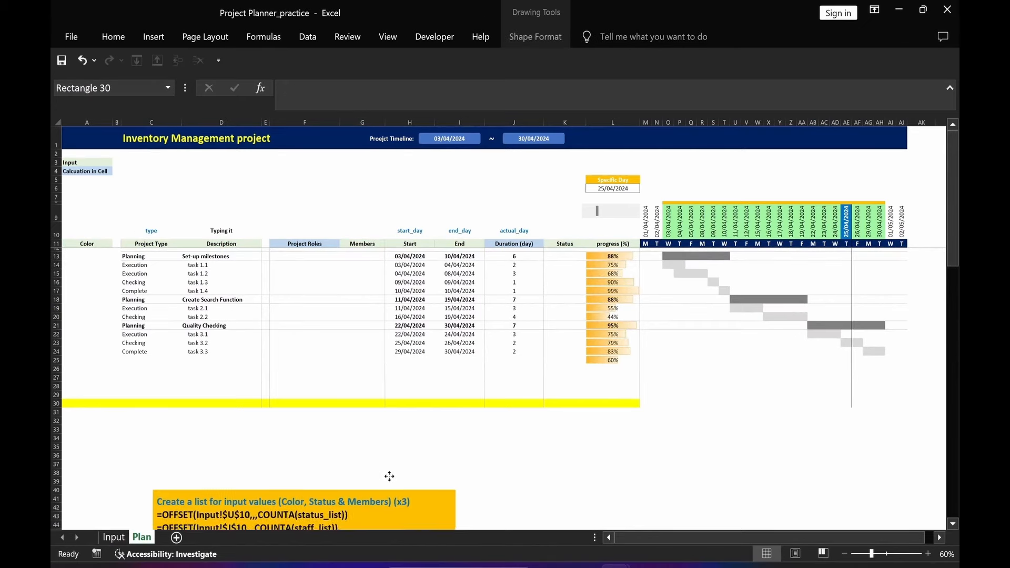
drag(390, 475, 382, 149)
click(251, 446)
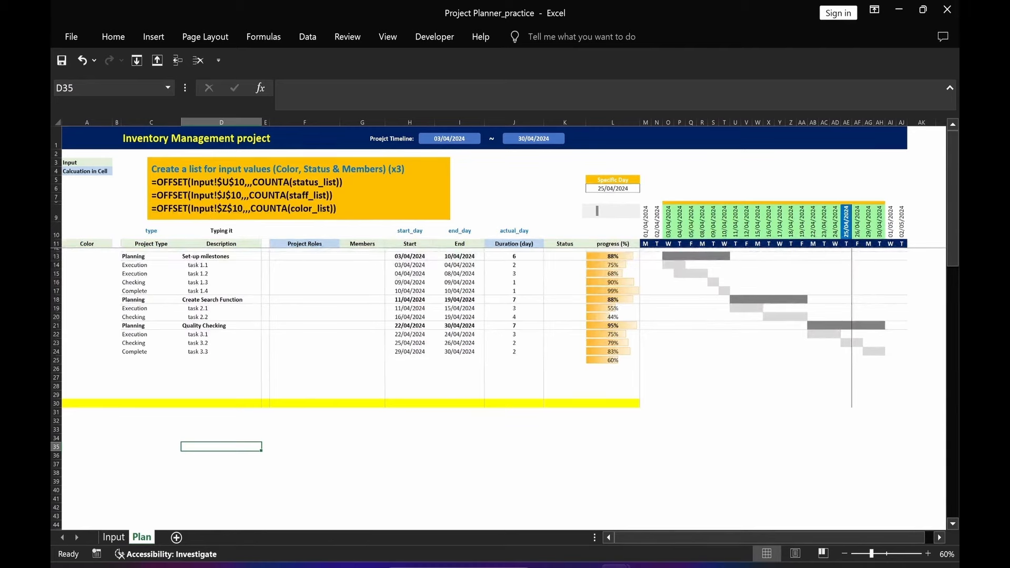
Add list data validation to the Status cells K13:K30 with the copied source =OFFSET(Input!$U$10,,,COUNTA(status_list))
click(152, 182)
drag(151, 182, 343, 182)
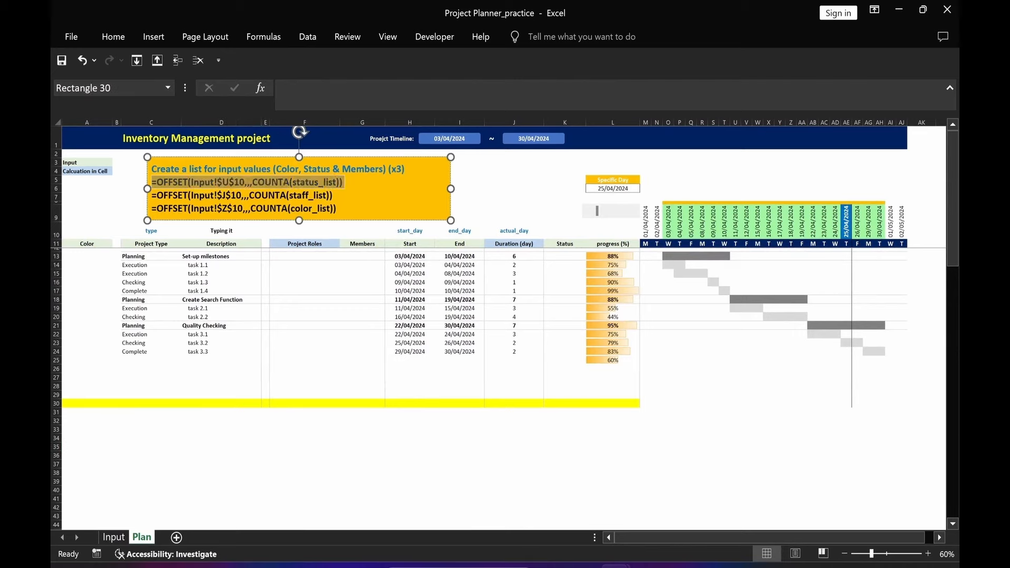
click(308, 447)
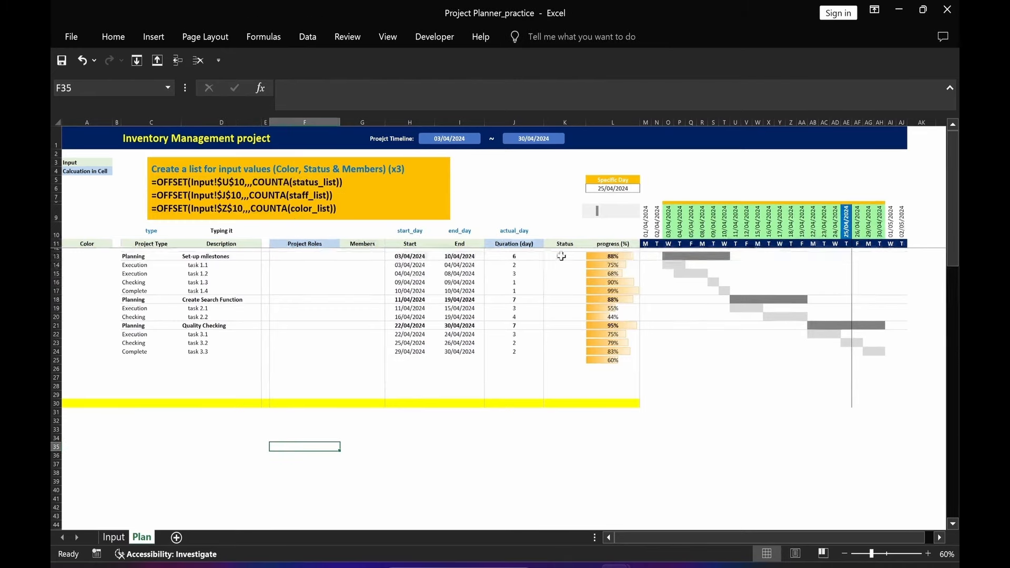
drag(557, 256, 555, 402)
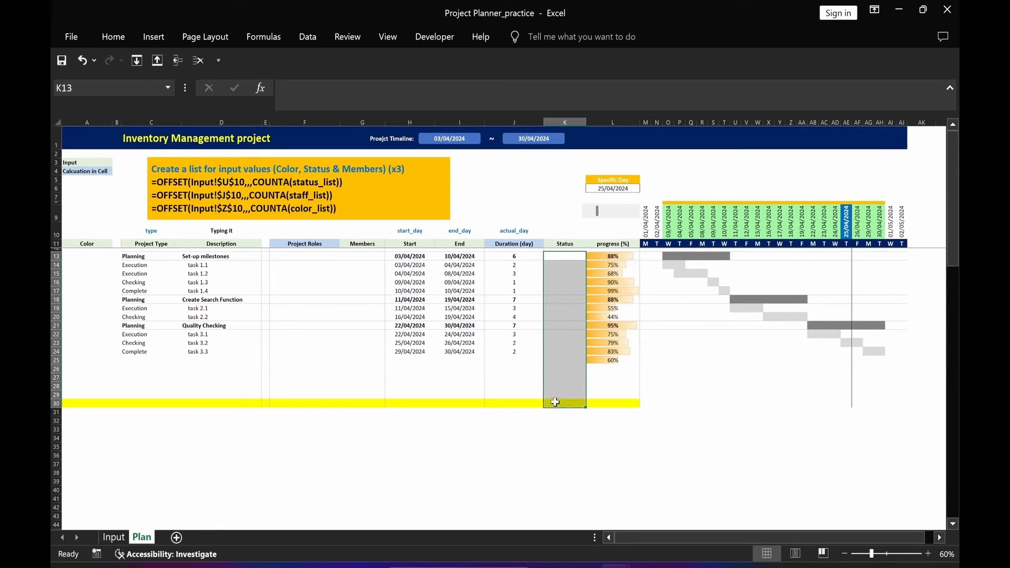
click(312, 37)
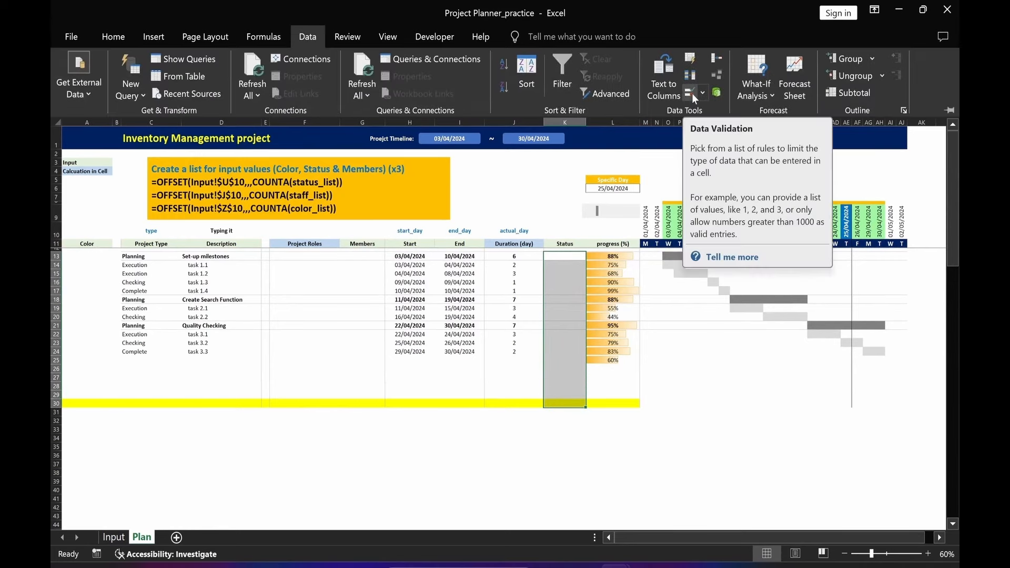
click(689, 93)
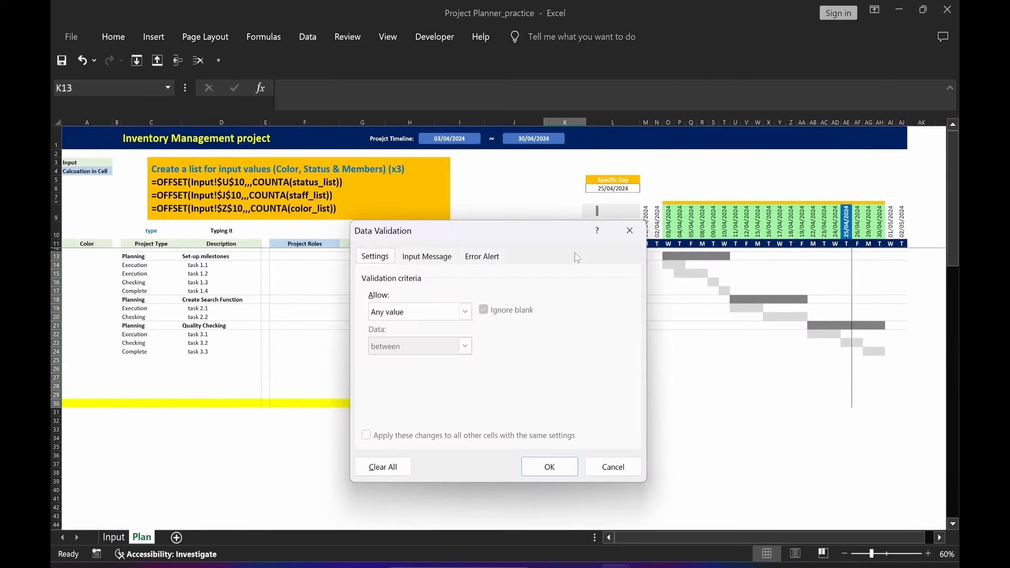
click(465, 311)
click(392, 356)
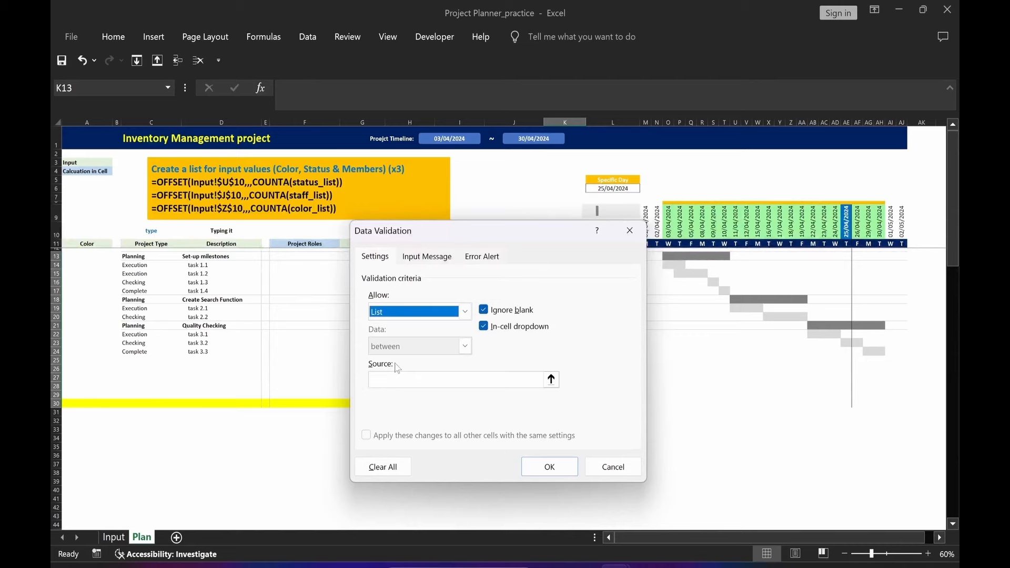
click(389, 379)
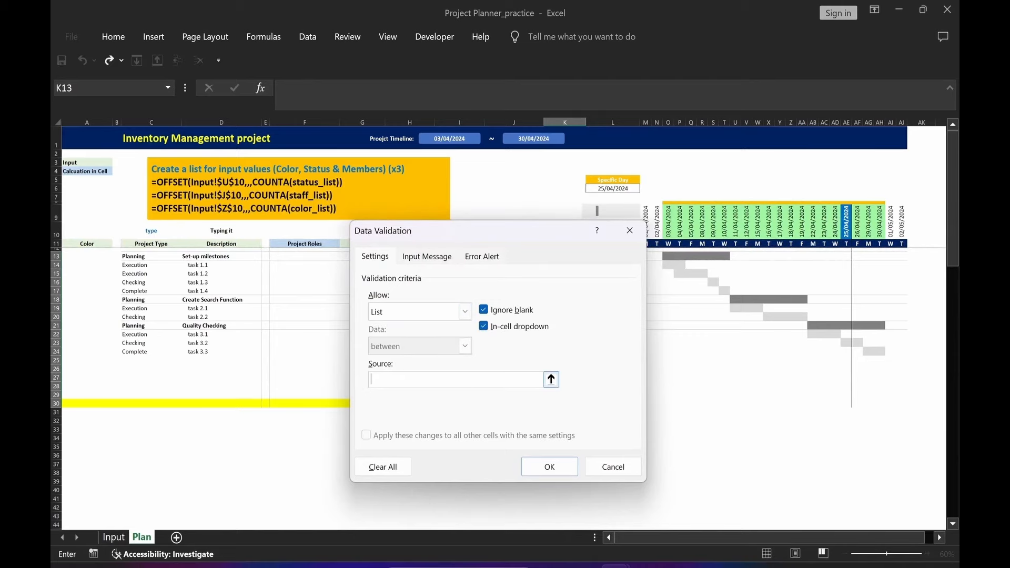
text(=OFFSET(Input!$U$10,,,COUNTA(status_list)))
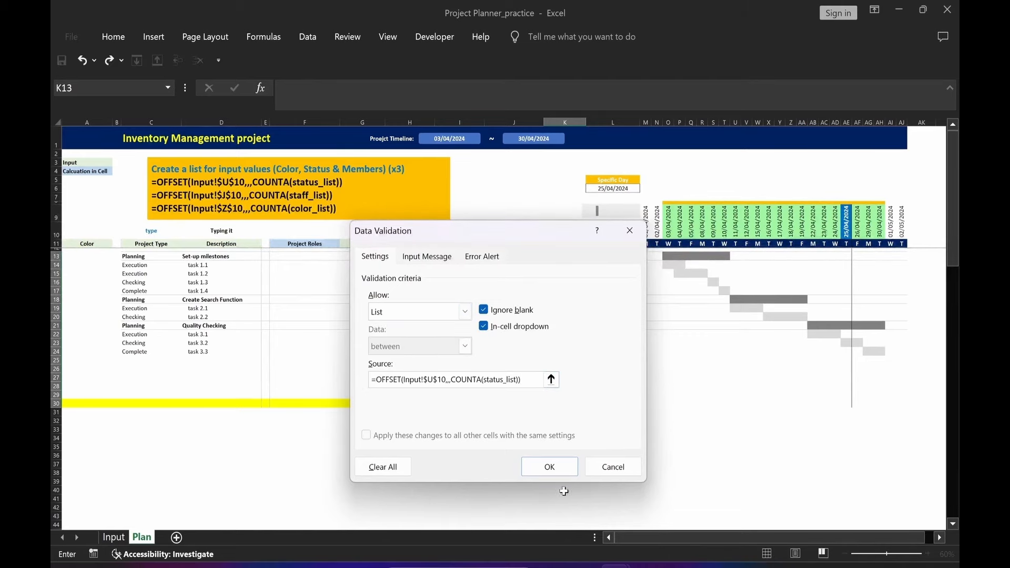
click(547, 467)
Choose Complete as the status of the Set-up milestones row in K13
click(566, 256)
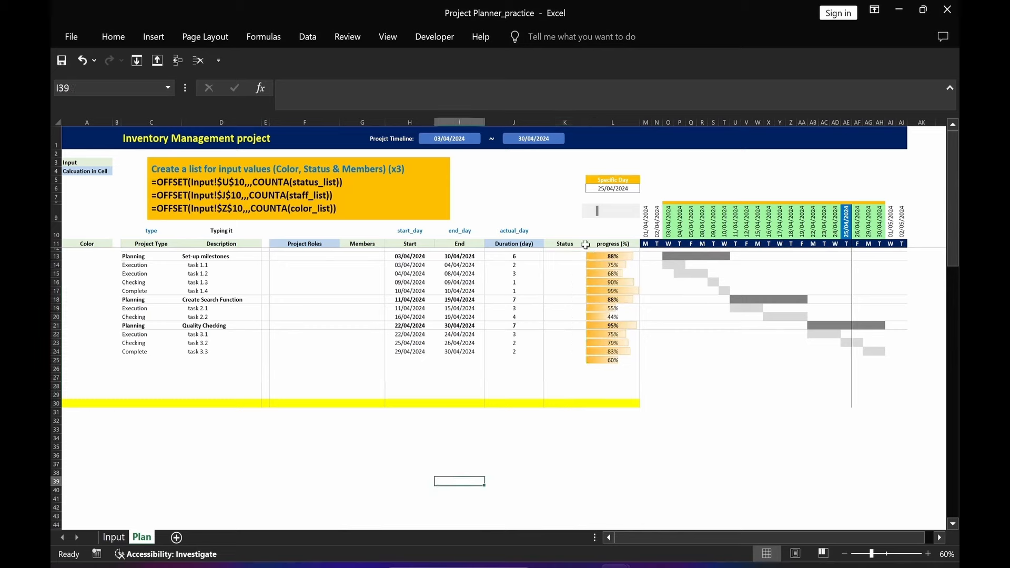
click(590, 256)
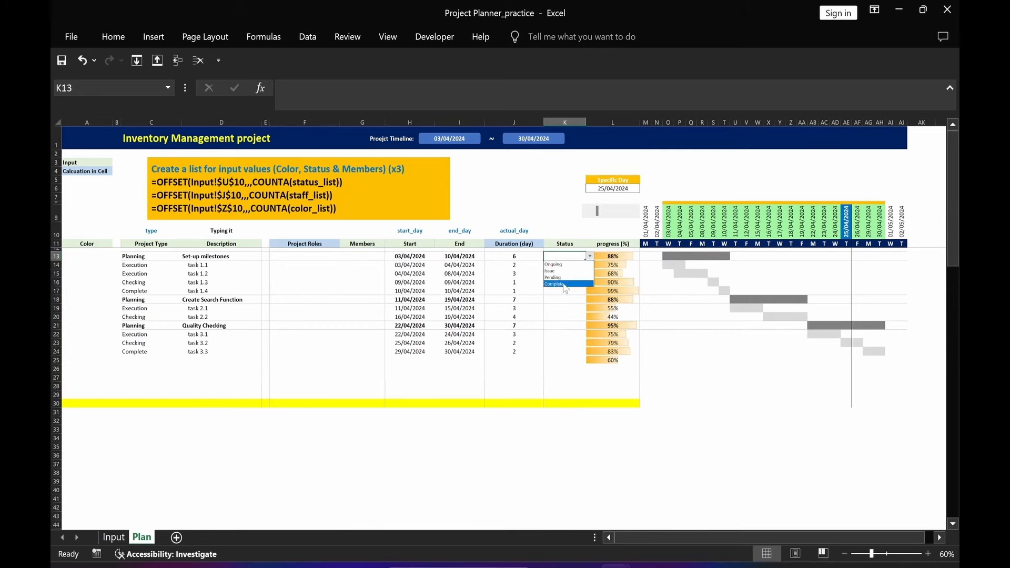
click(565, 284)
click(461, 446)
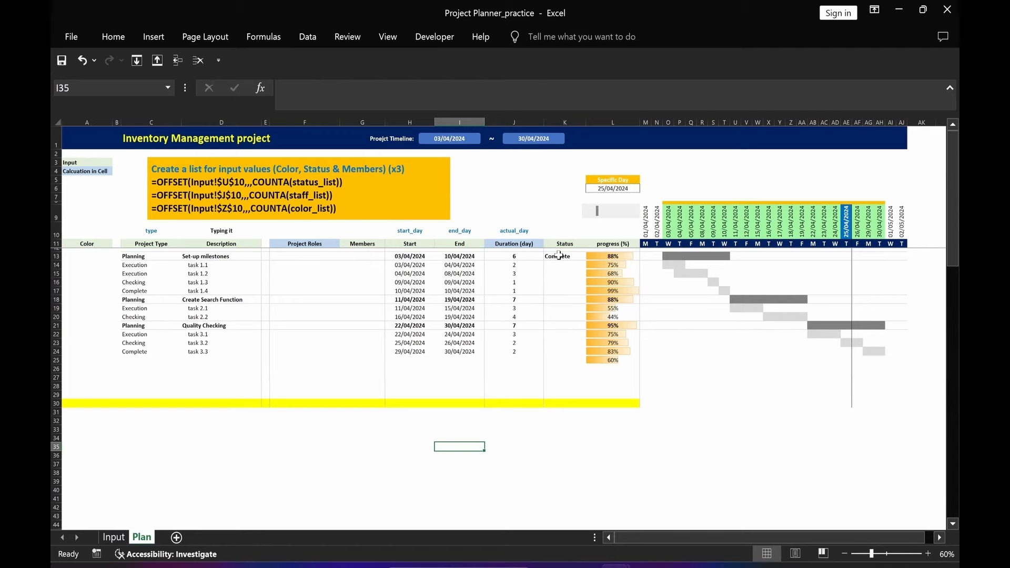
Centre the Status cells K13:K30 horizontally
drag(559, 255, 559, 404)
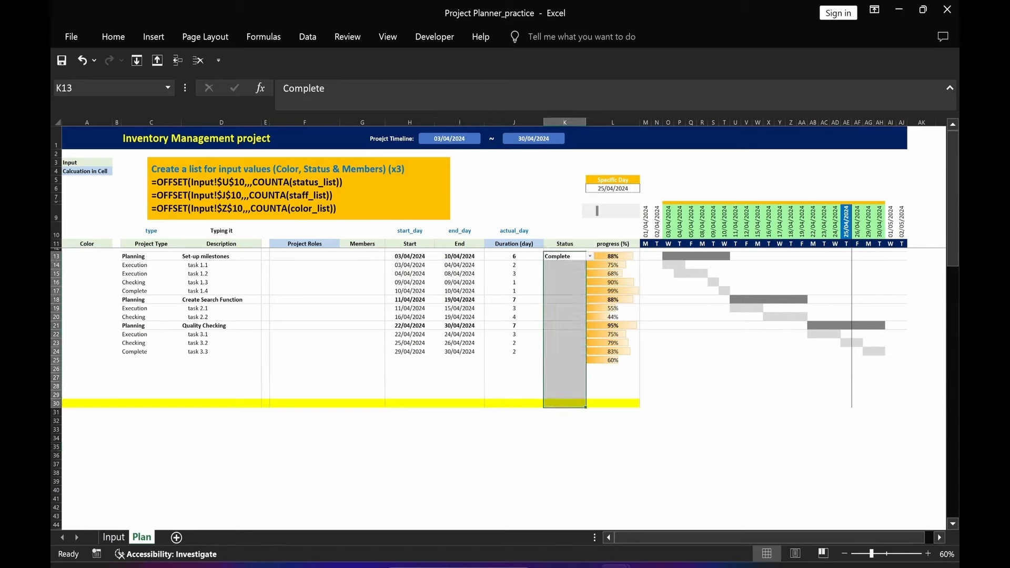
click(109, 38)
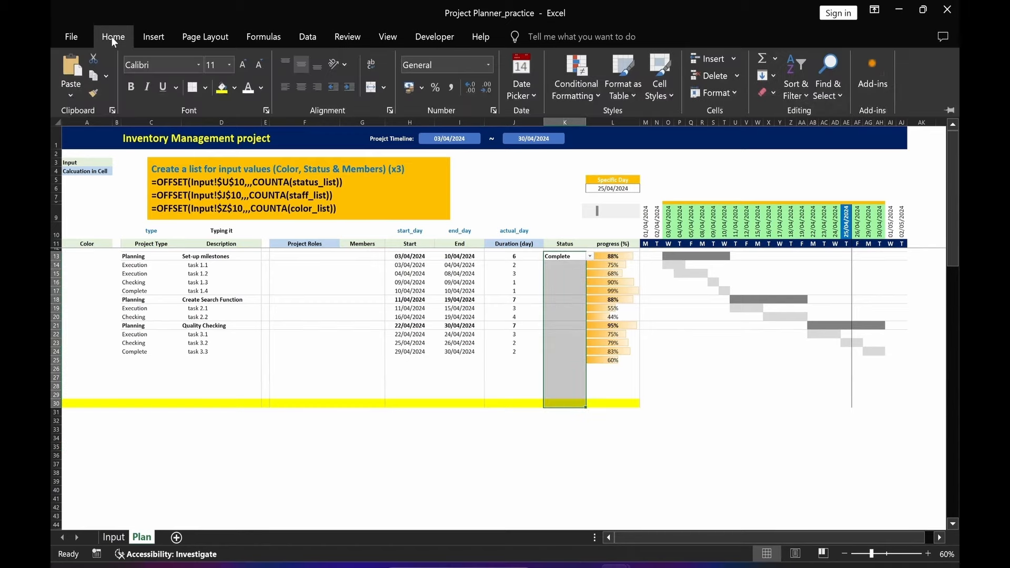
click(299, 86)
click(311, 448)
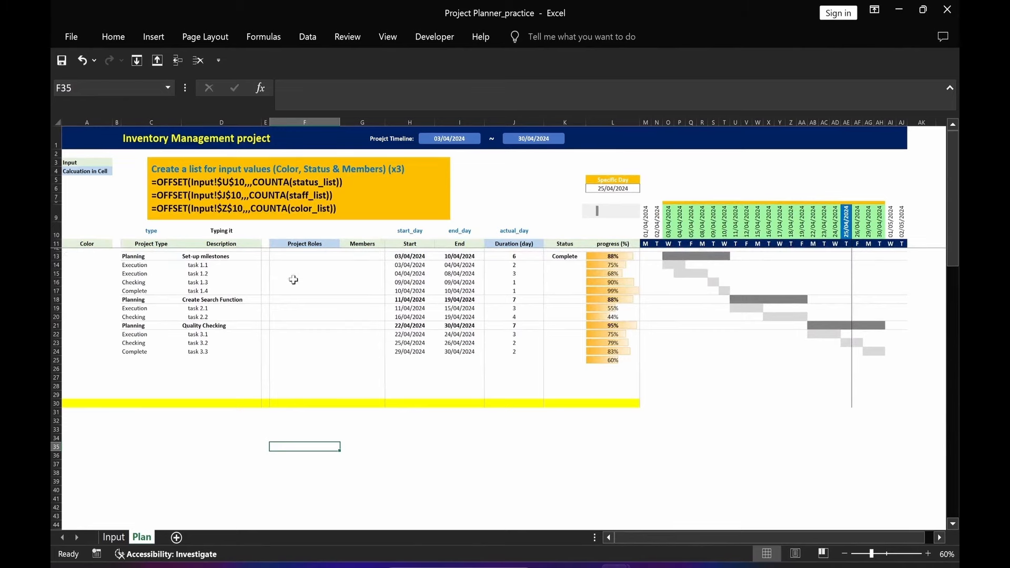
Add list data validation to the Members cells G13:G30 with the copied source =OFFSET(Input!$J$10,,,COUNTA(staff_list))
drag(152, 196, 335, 196)
key(ctrl+c)
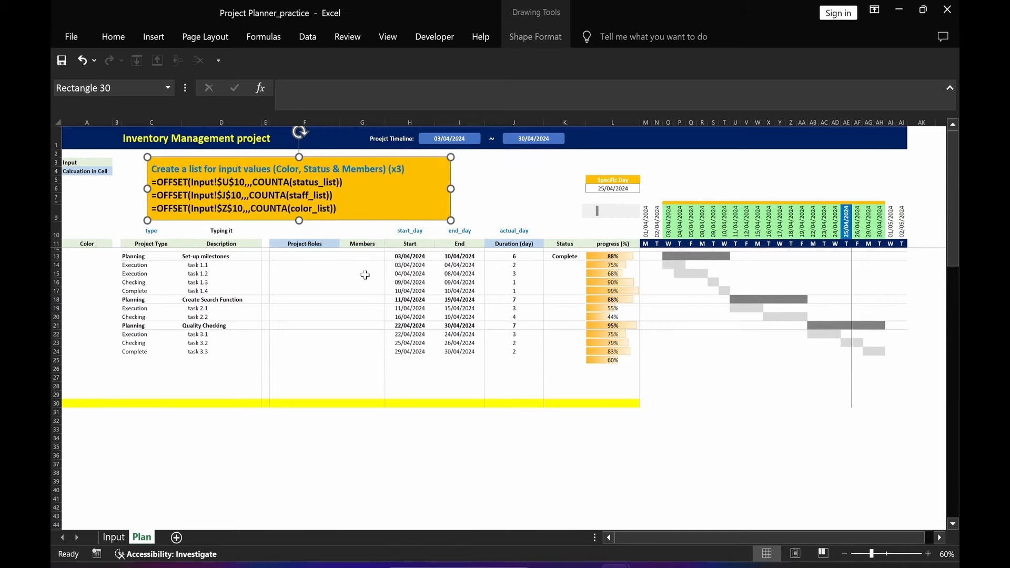
drag(363, 256, 363, 404)
click(307, 36)
click(605, 93)
click(465, 311)
click(400, 358)
click(456, 380)
key(ctrl+v)
click(550, 467)
click(362, 499)
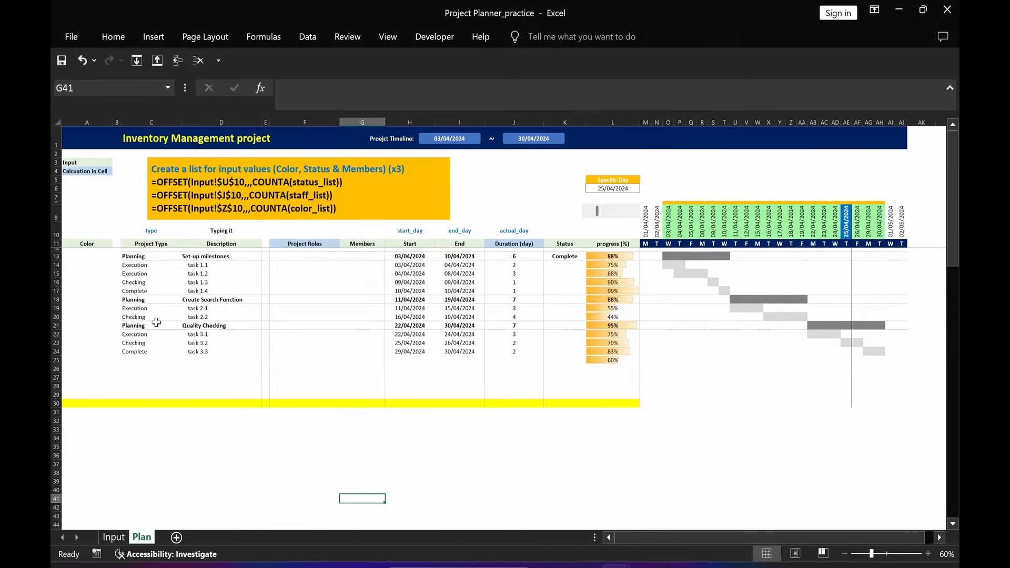
Choose FFF as the member for the Set-up milestones row in G13
click(362, 256)
click(390, 257)
click(362, 311)
click(322, 456)
Add list data validation to the Color cells A13:A30 with the copied source =OFFSET(Input!$Z$10,,,COUNTA(color_list))
drag(152, 209, 337, 209)
drag(87, 256, 87, 403)
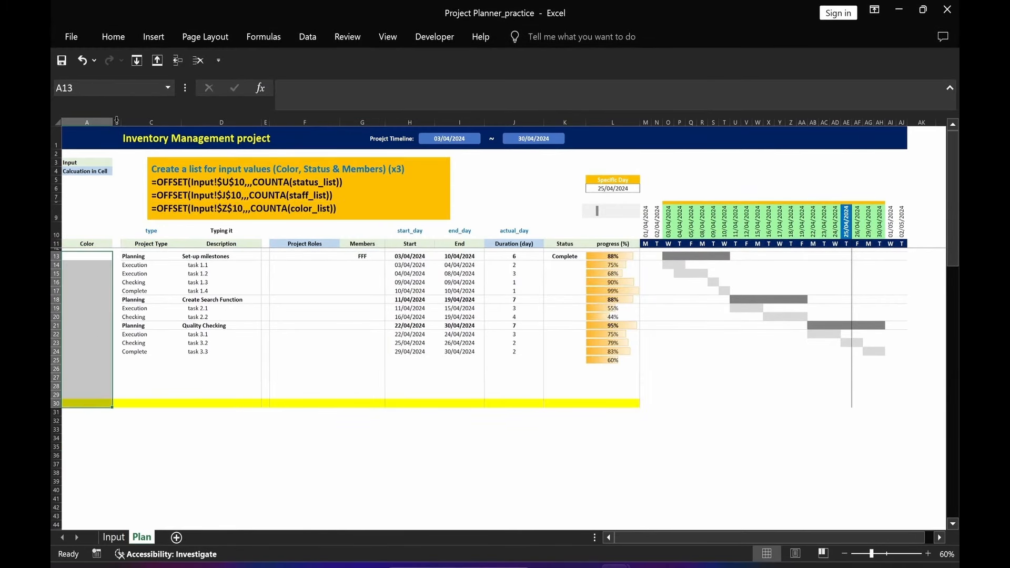
click(307, 37)
click(704, 95)
click(715, 113)
click(465, 311)
click(397, 358)
key(ctrl+v)
click(542, 467)
Choose Orange as the colour of the Set-up milestones row in A13
click(86, 256)
click(116, 257)
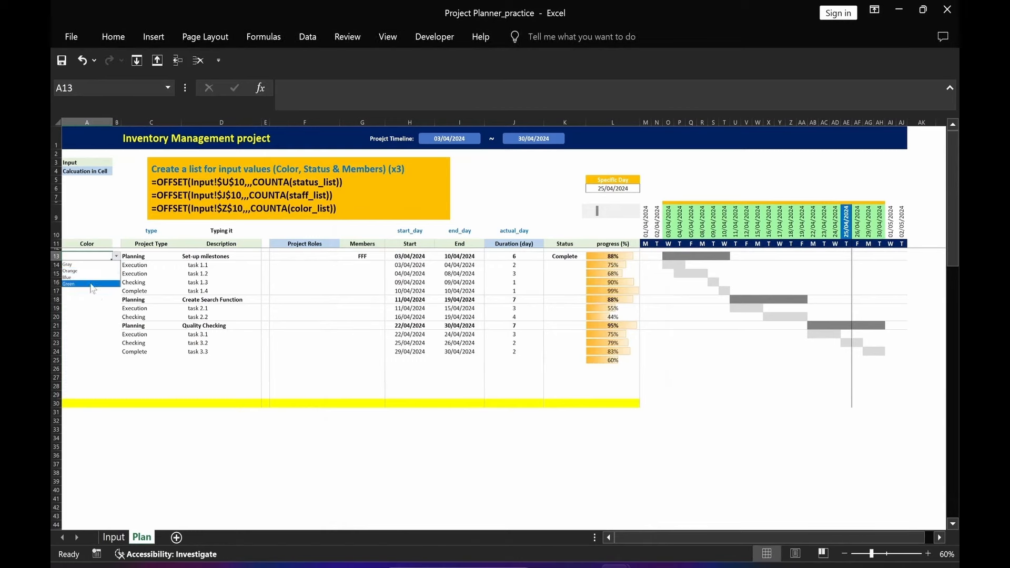
click(87, 278)
click(151, 482)
Centre the Color cells A13:A30 horizontally
drag(87, 256, 87, 403)
click(113, 37)
click(300, 87)
click(460, 456)
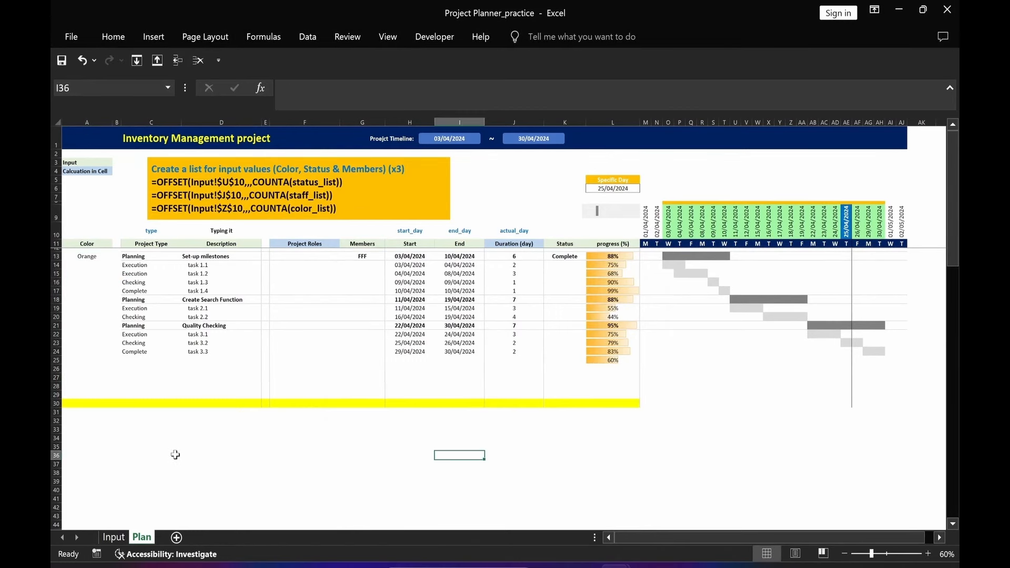
Check the source lists on the Input sheet, and delete the orange formula note from the Plan sheet
click(514, 180)
click(121, 537)
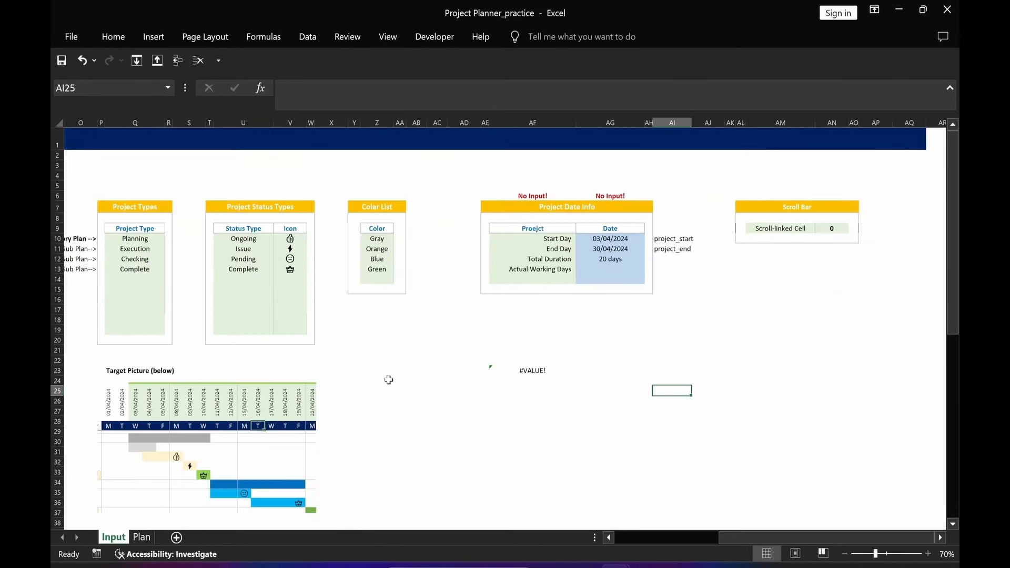
click(143, 536)
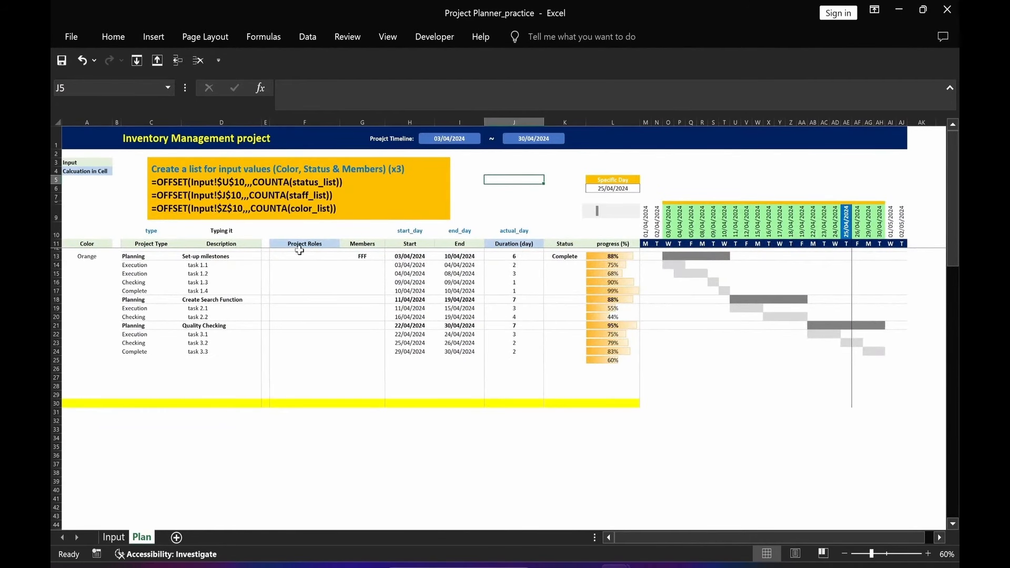
click(446, 190)
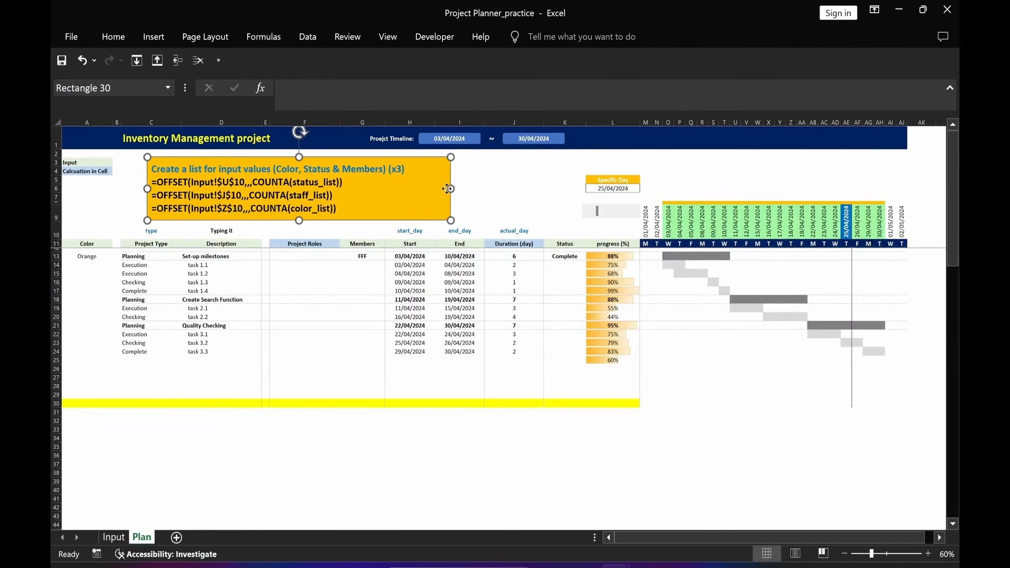
key(Delete)
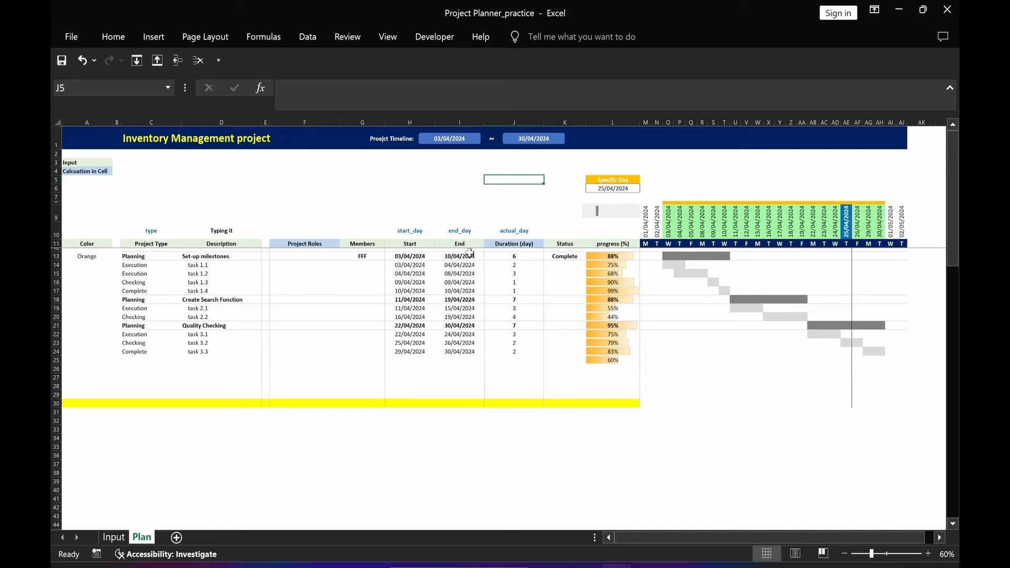
Move the orange note with the automatic Project Roles formula into the empty area above the task table
click(362, 256)
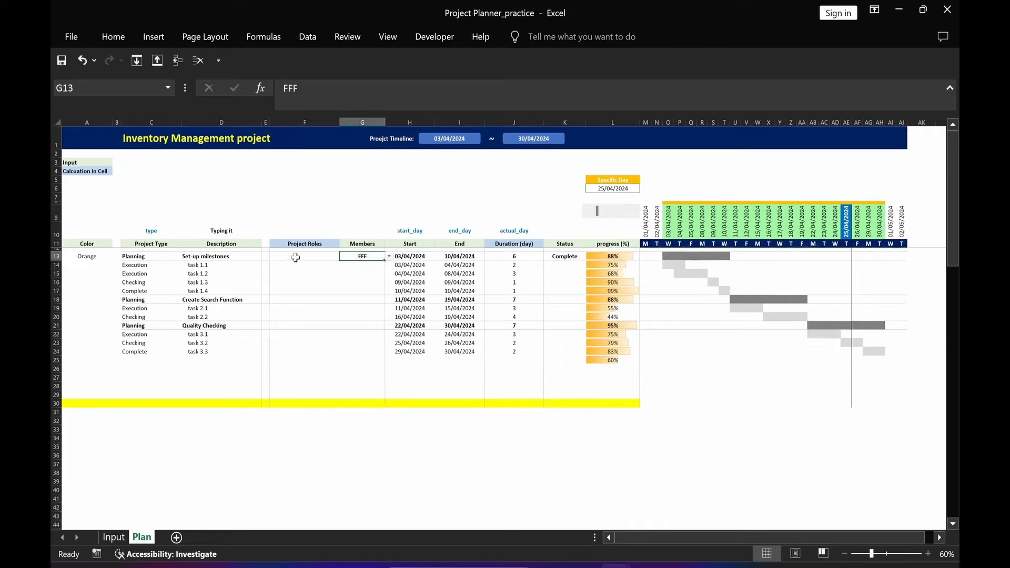
click(254, 203)
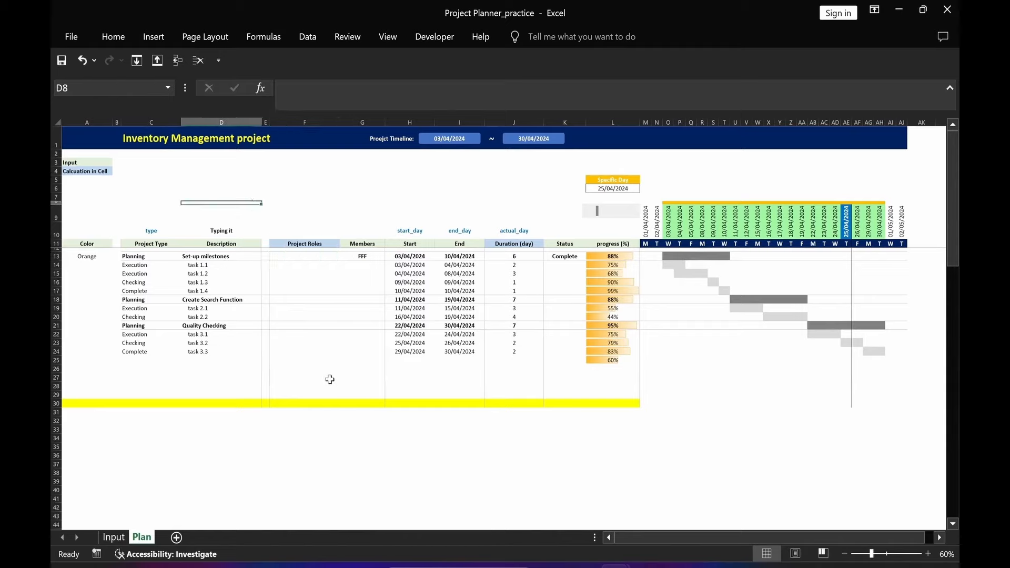
drag(392, 505, 395, 165)
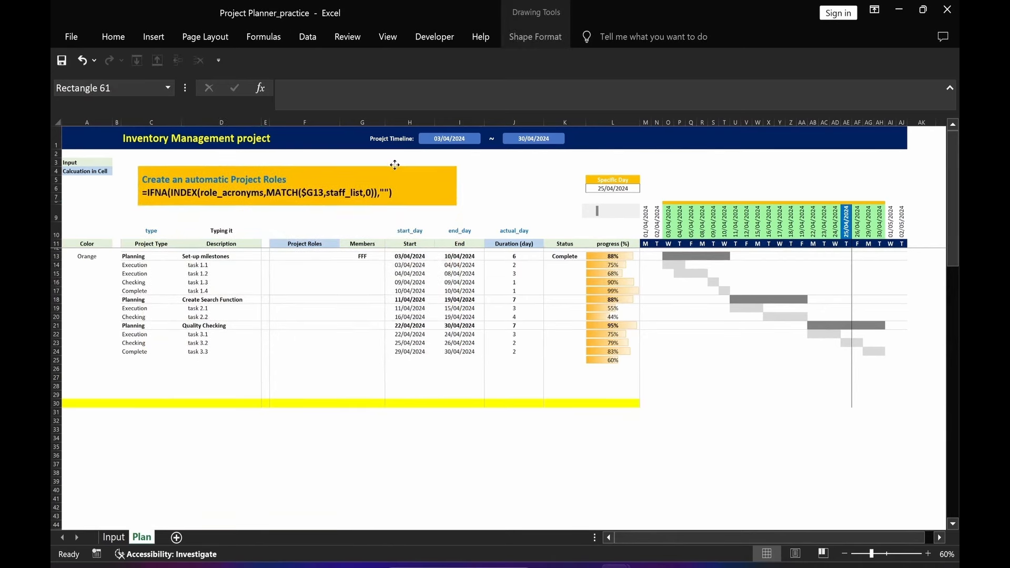
click(295, 448)
click(296, 481)
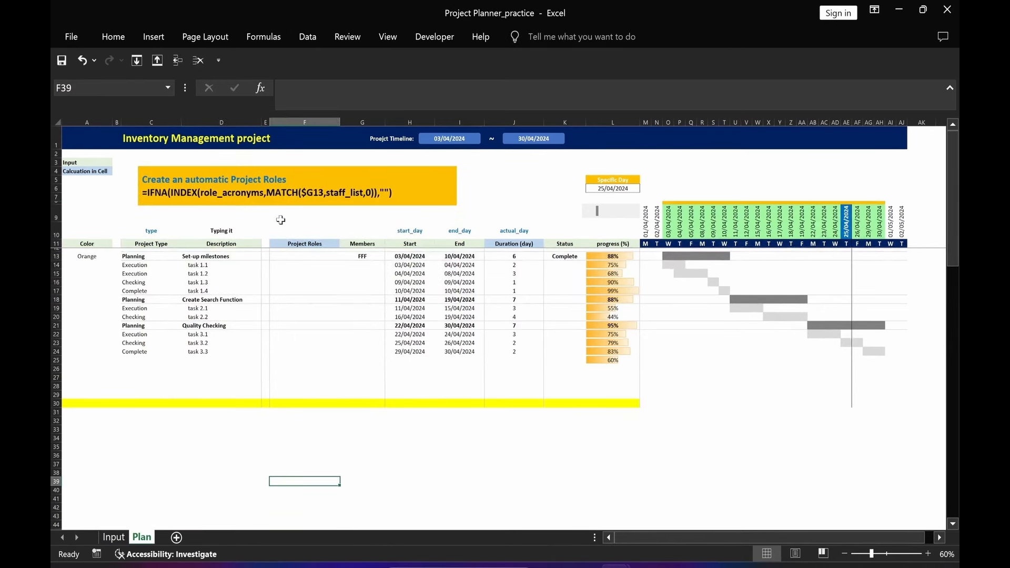
Copy the formula =IFNA(INDEX(role_acronyms,MATCH($G13,staff_list,0)),"") from the note into the Project Roles cell F13
drag(142, 193, 408, 193)
key(ctrl+c)
click(299, 257)
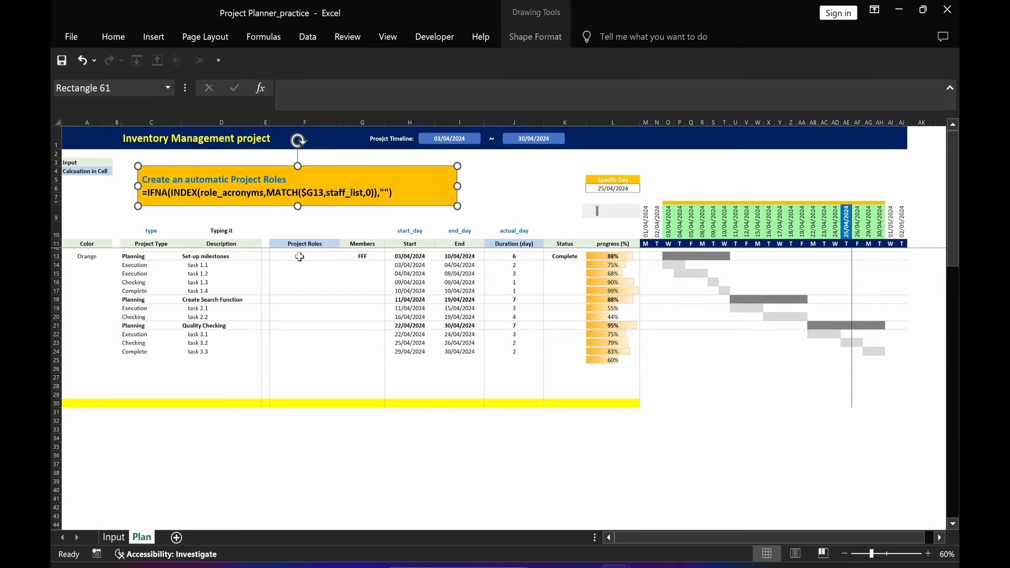
key(F2)
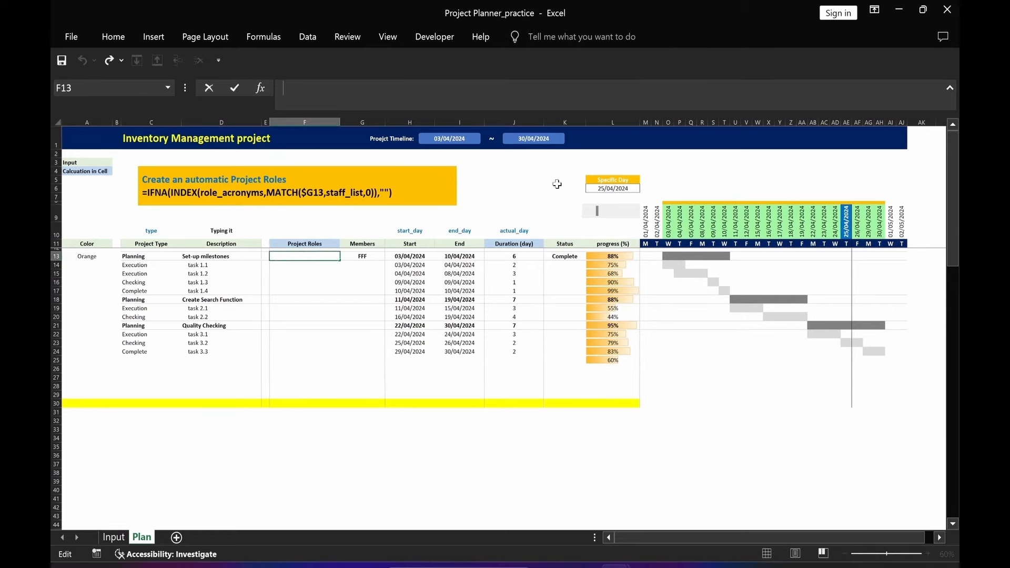
key(ctrl+v)
key(Return)
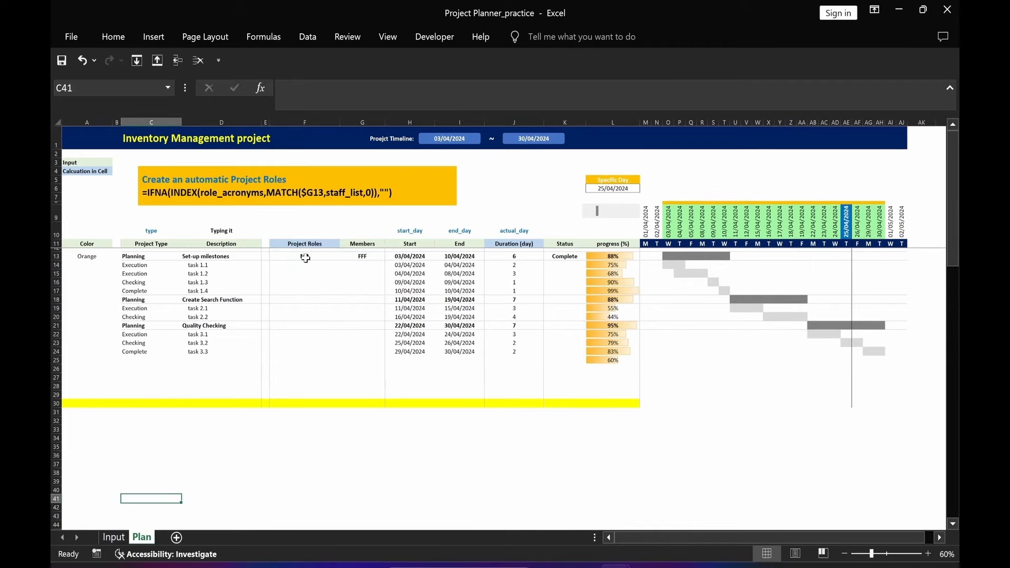
Fill the Project Roles formula from F13 down to F30
click(304, 257)
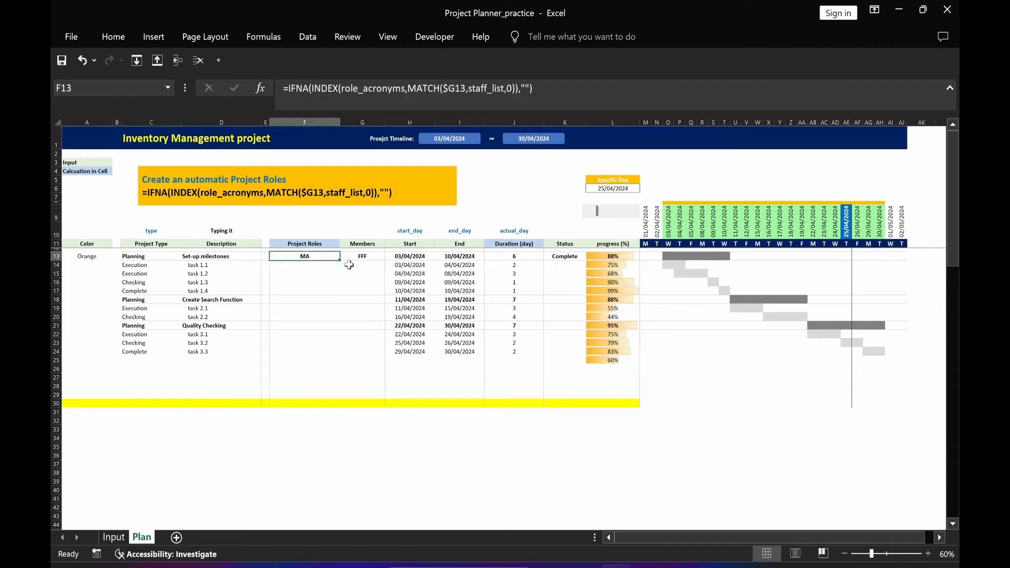
double_click(339, 260)
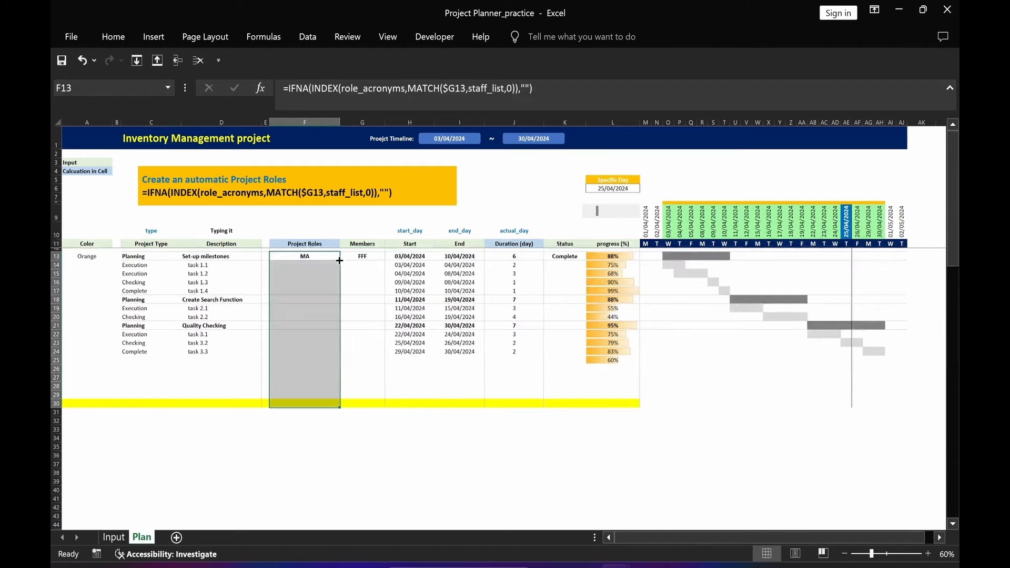
click(279, 456)
Remove the yellow fill from row 30 across columns A to L
click(285, 404)
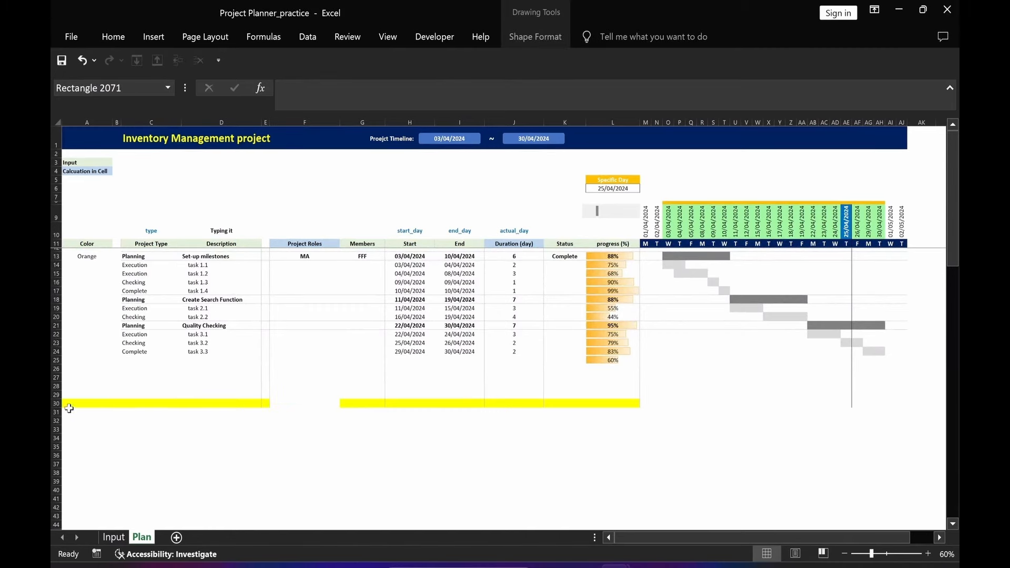
drag(68, 404, 628, 404)
click(111, 36)
click(234, 88)
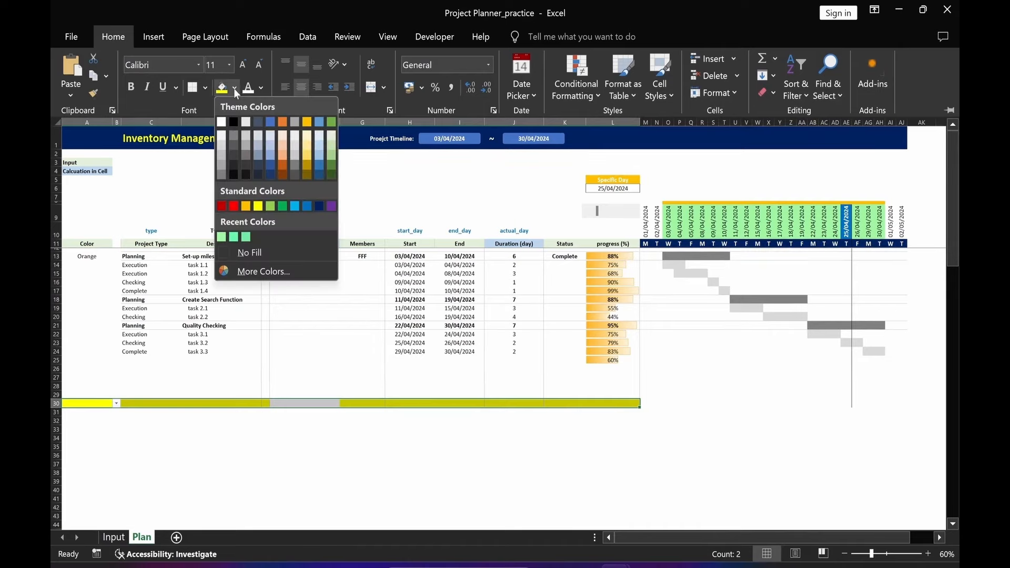
click(246, 255)
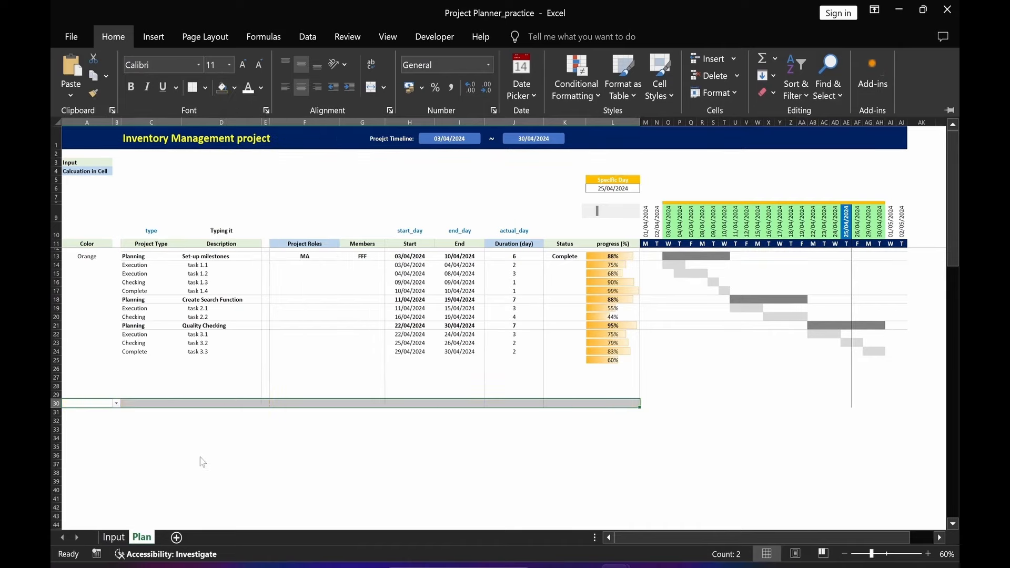
click(153, 472)
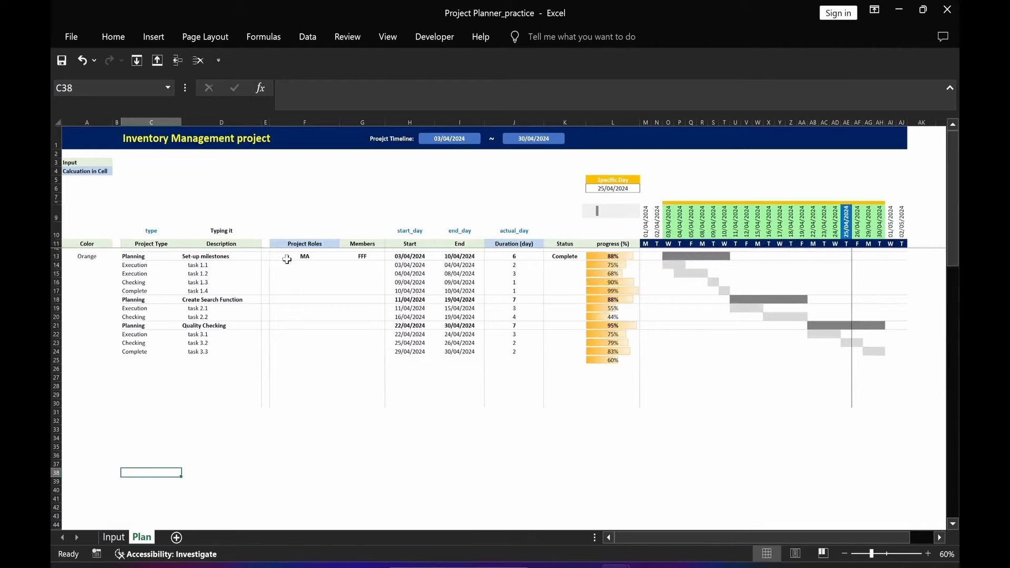
Choose member AAA and status Ongoing for the Set-up milestones row
click(368, 257)
click(389, 257)
click(369, 265)
click(568, 257)
click(592, 257)
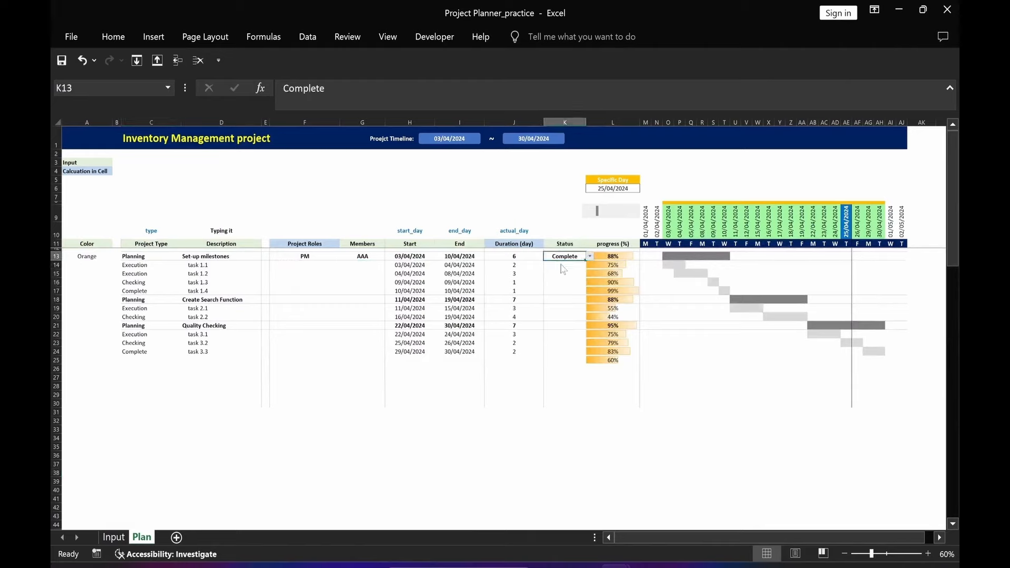
click(563, 269)
Assign members BBB, CCC, EEE and DDD to tasks 1.1 to 1.4 from the Members drop-down list
click(369, 265)
click(389, 266)
click(368, 280)
click(369, 274)
click(389, 274)
click(363, 295)
click(369, 283)
click(389, 283)
click(366, 316)
click(373, 291)
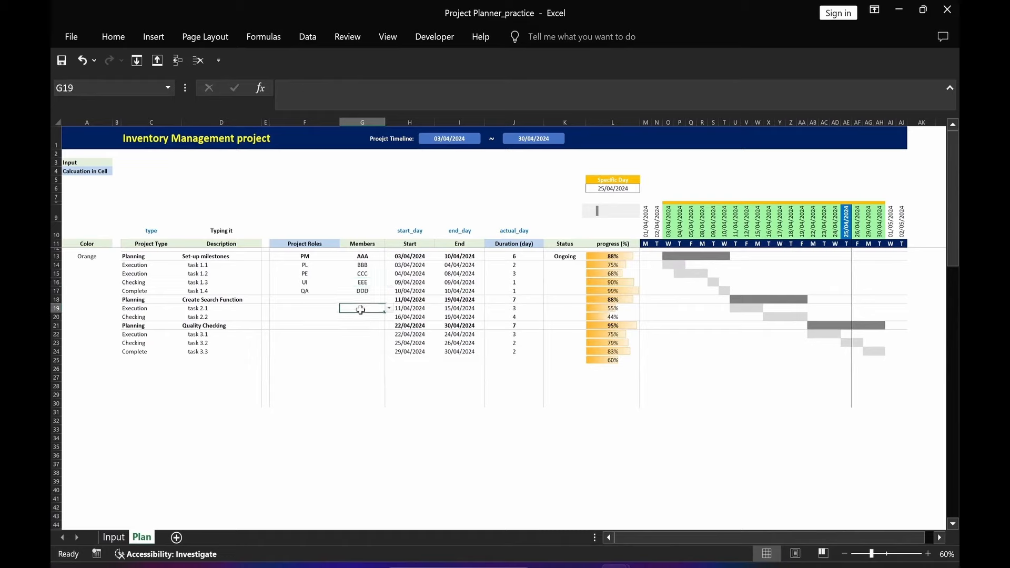
Assign members GGG and HHH to tasks 2.1 and 2.2, BBB to Quality Checking, and EEE, DDD and HHH to tasks 3.1 to 3.3
click(388, 318)
click(363, 371)
click(365, 326)
click(389, 326)
click(364, 341)
click(365, 335)
click(389, 334)
click(364, 368)
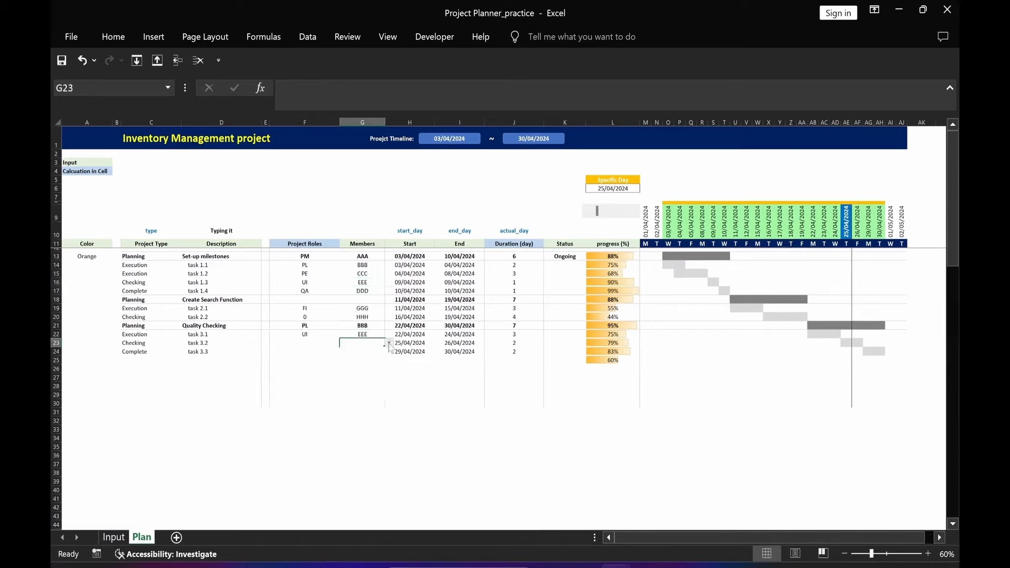
click(359, 405)
Set the status to Pending for task 1.2, Complete for task 1.4 and Issue for tasks 2.1 and 2.2
click(568, 274)
click(590, 274)
click(565, 288)
click(568, 317)
click(590, 317)
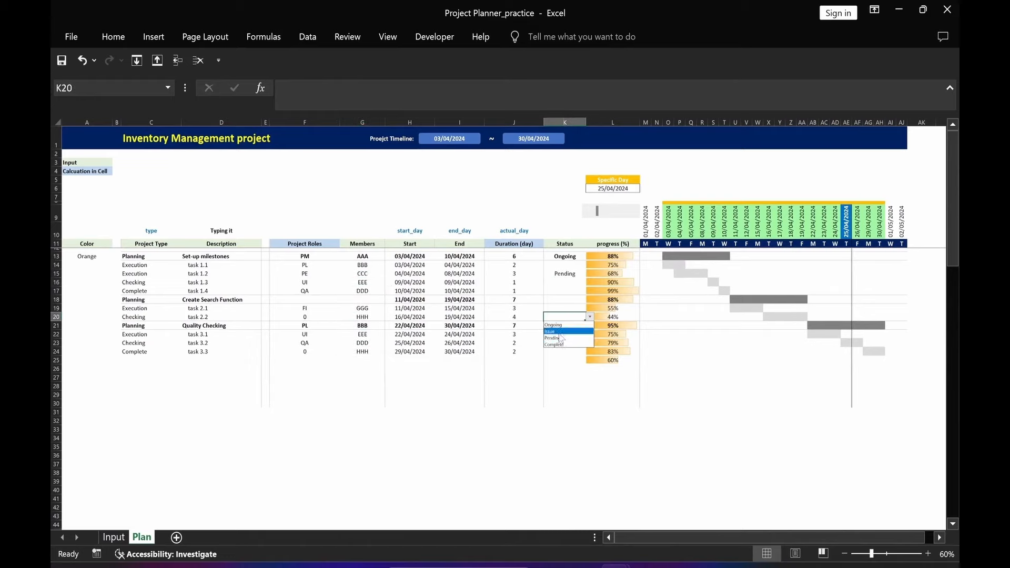
click(559, 338)
click(566, 309)
click(568, 361)
click(590, 361)
click(590, 360)
click(591, 360)
click(558, 389)
click(565, 421)
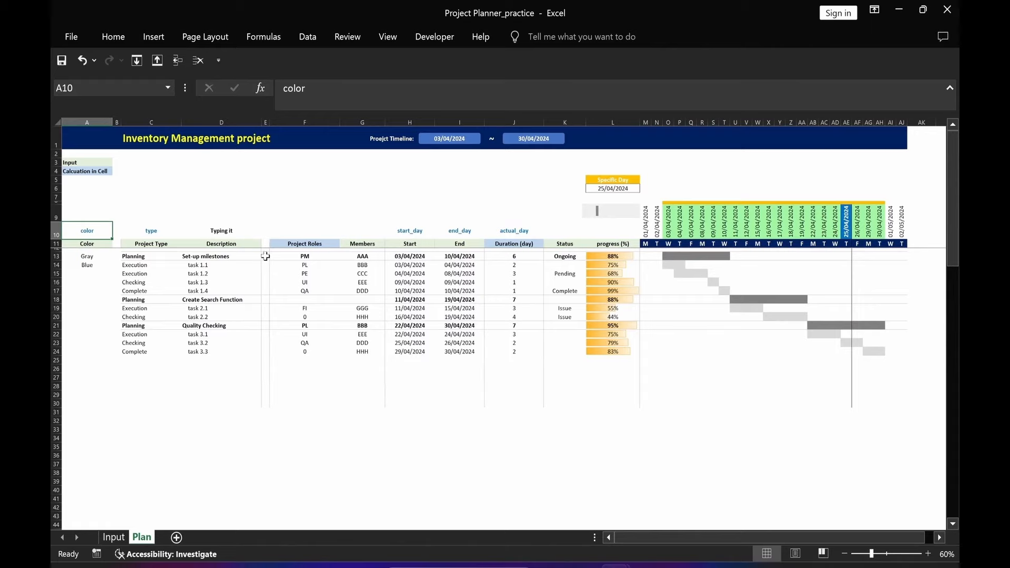
drag(265, 257, 268, 403)
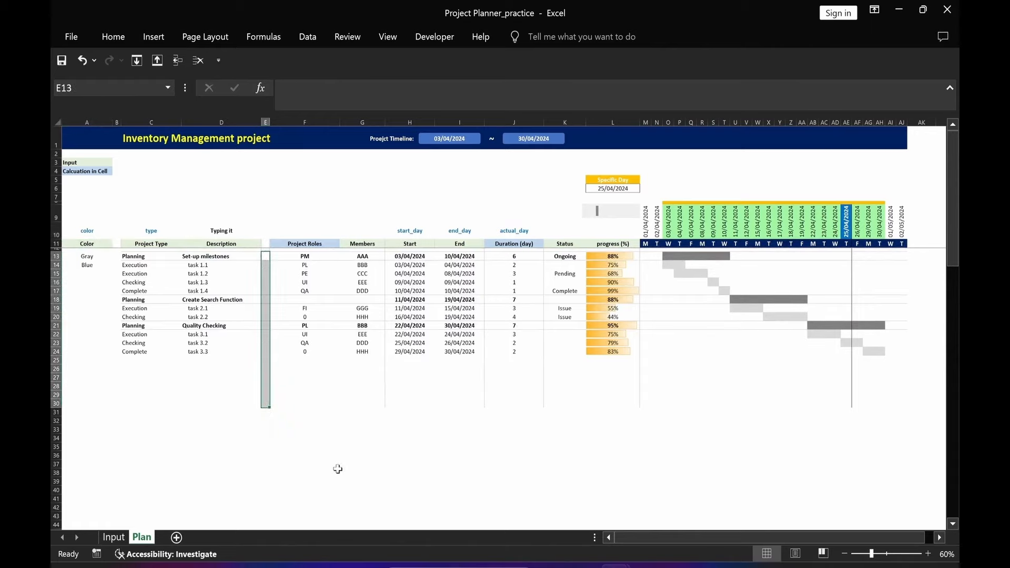
click(357, 471)
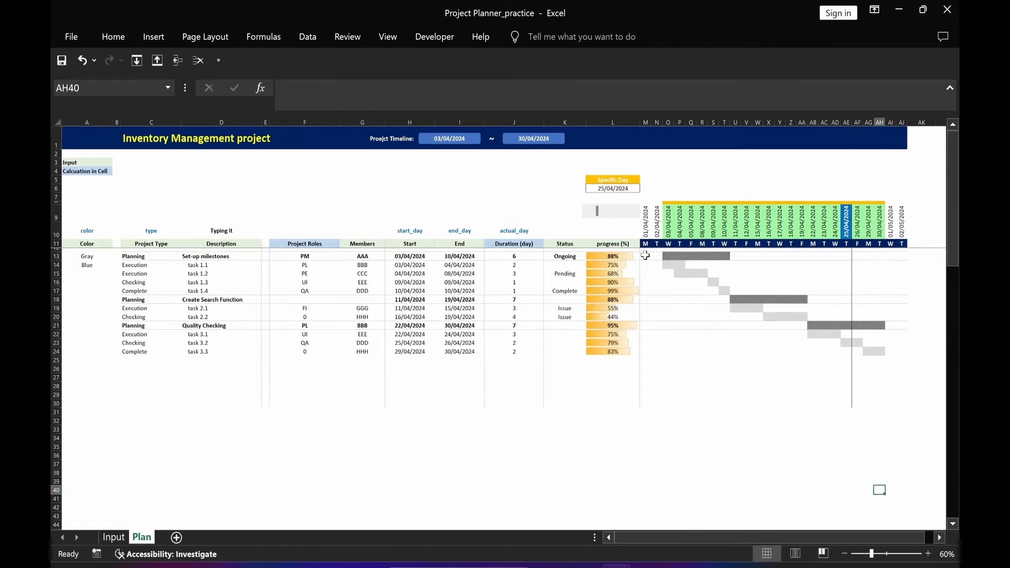
click(644, 256)
drag(644, 256, 896, 407)
click(724, 437)
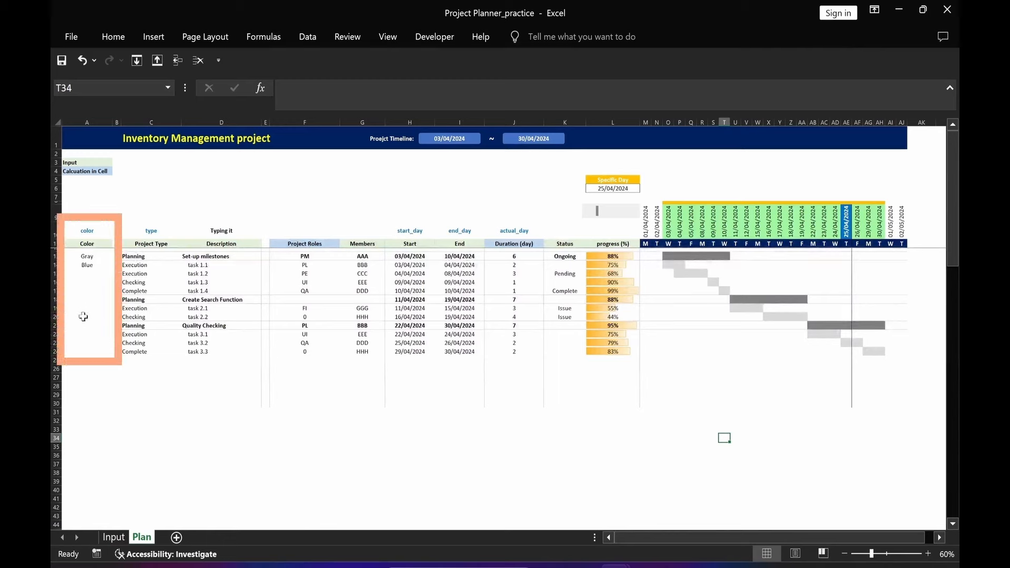
Choose Blue as the colour of task 1.2 in A15
click(101, 275)
click(115, 274)
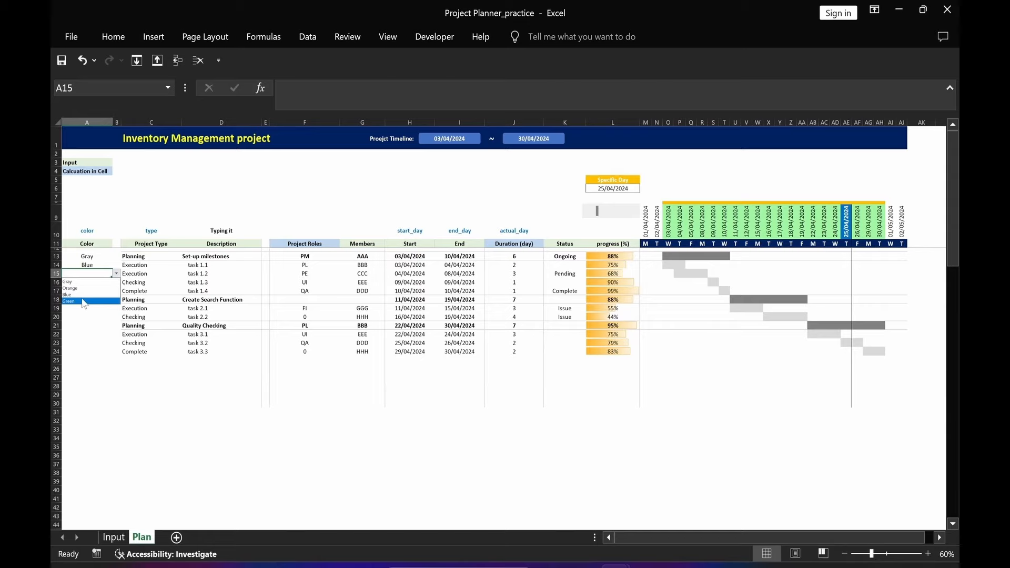
click(83, 295)
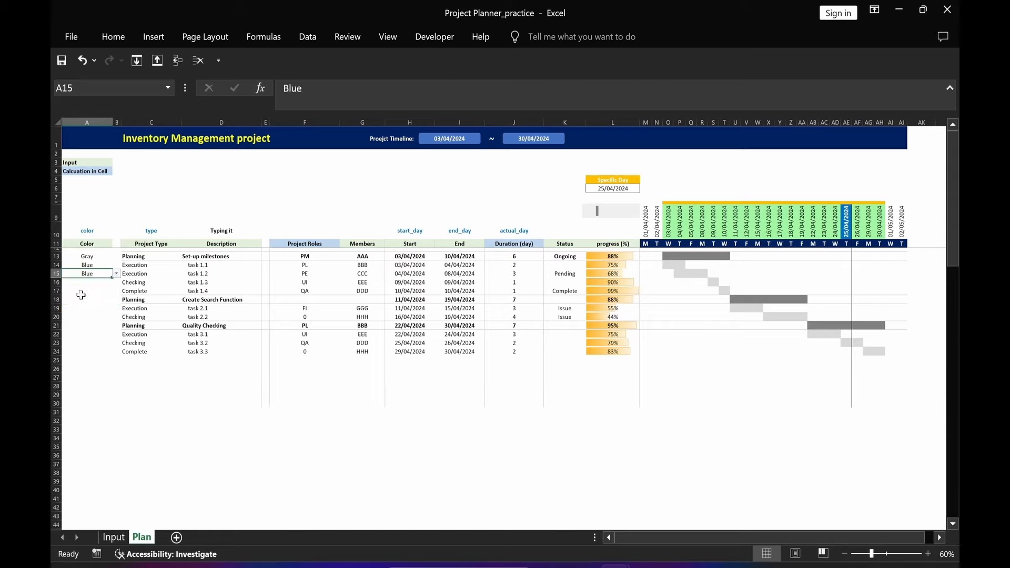
click(81, 294)
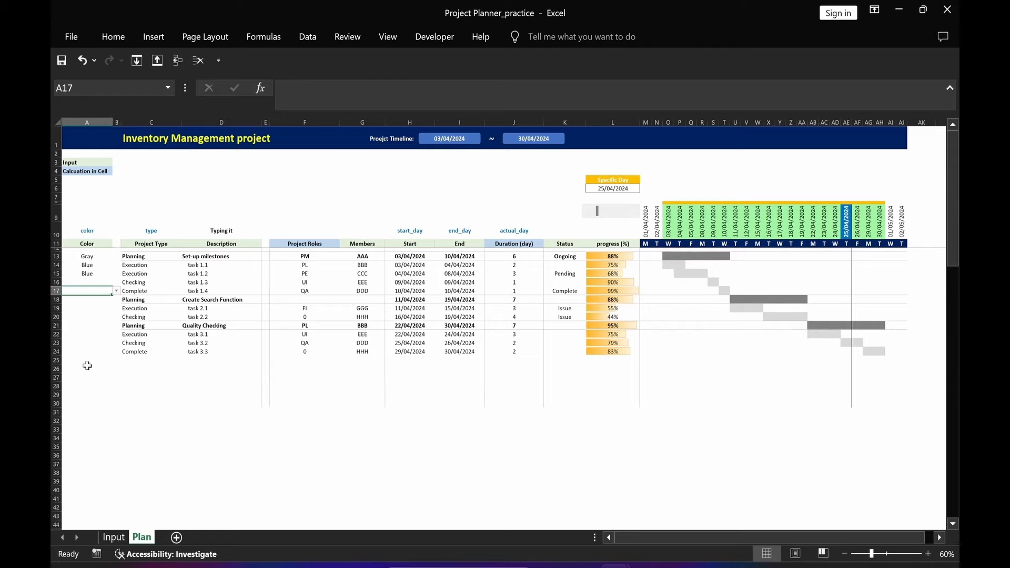
Define a workbook name color that refers to =Plan!$A13, with an absolute column and relative row
click(81, 232)
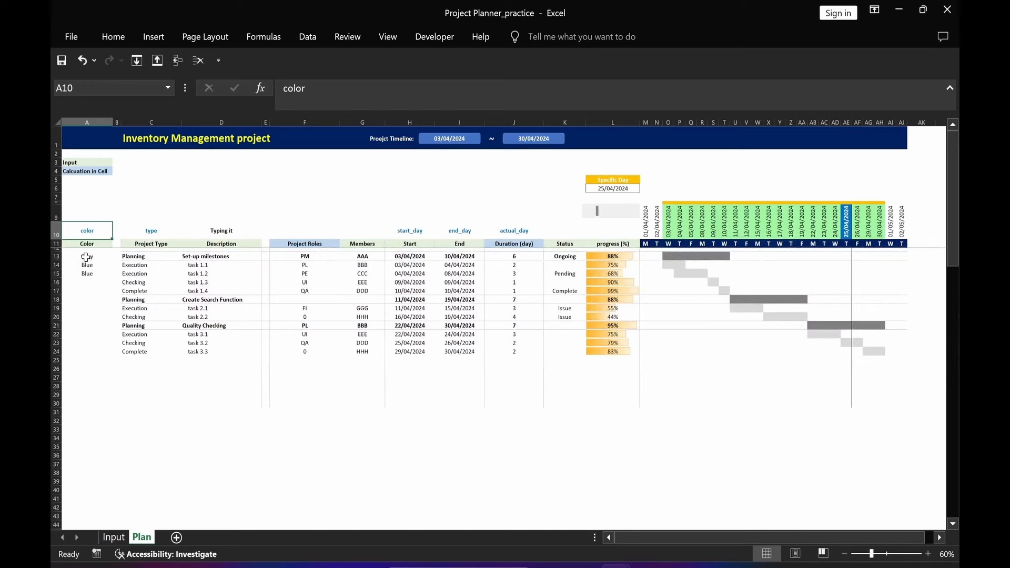
click(86, 258)
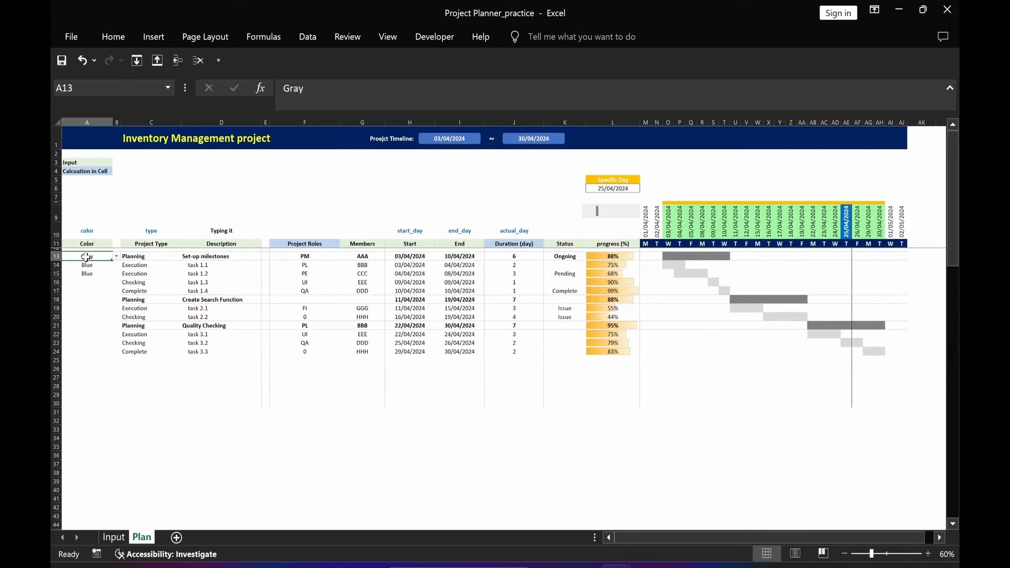
click(256, 36)
click(456, 91)
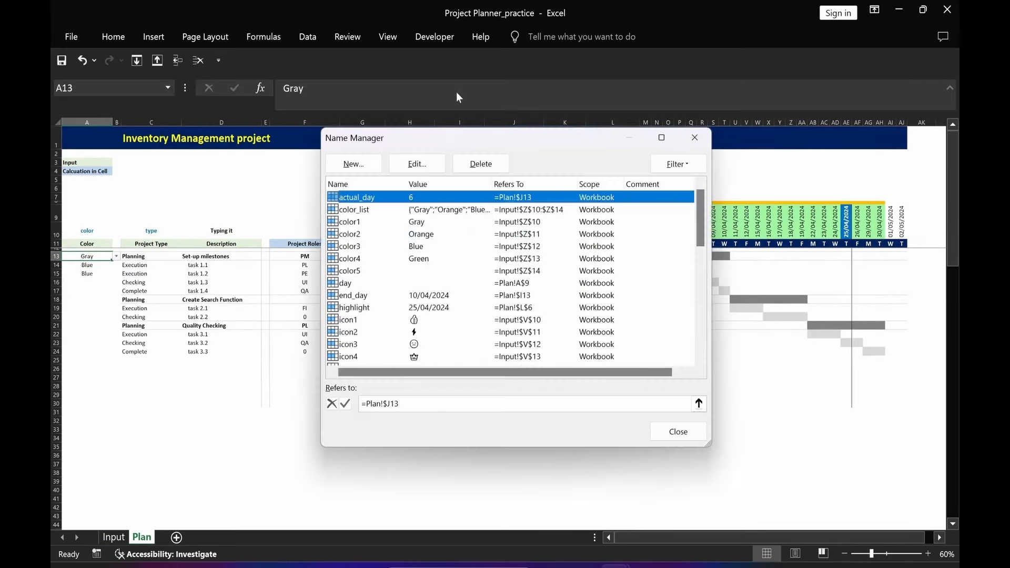
click(351, 166)
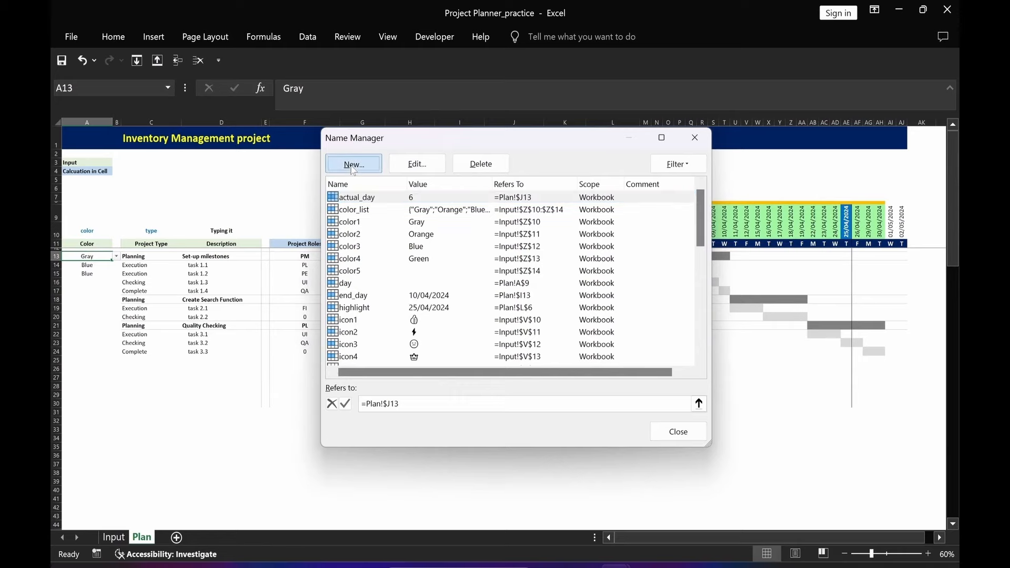
text(color)
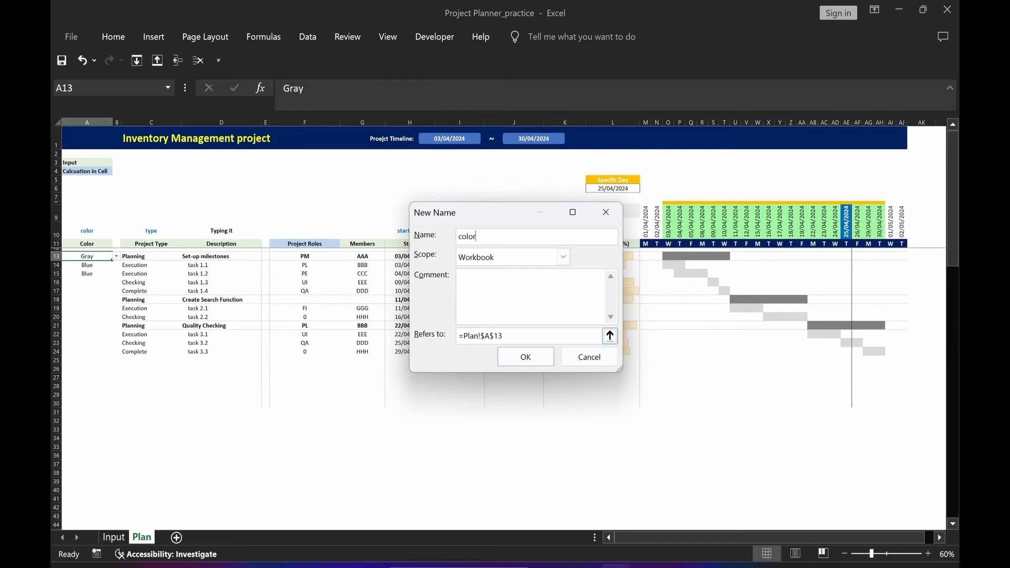
click(492, 336)
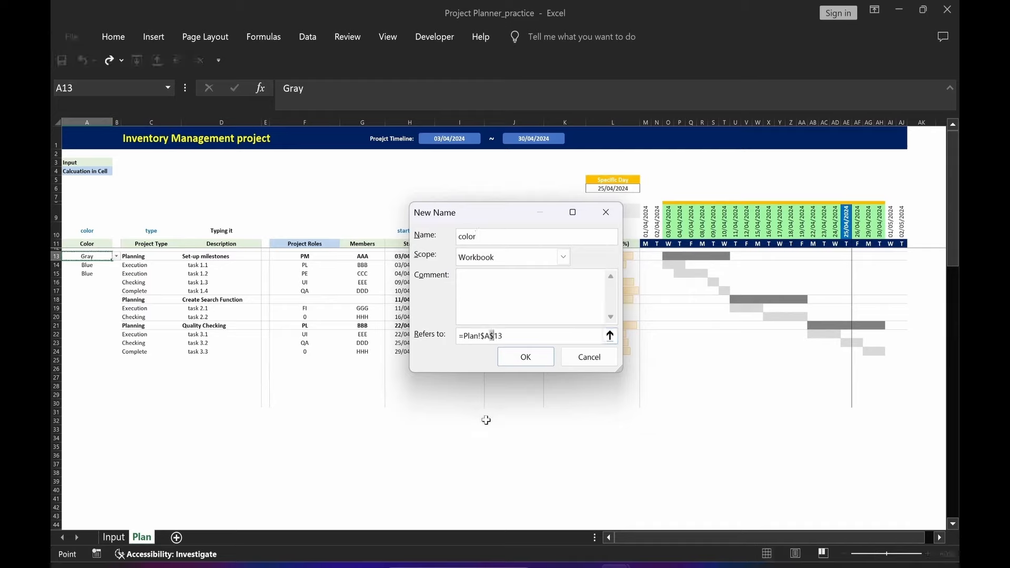
key(BackSpace)
click(524, 357)
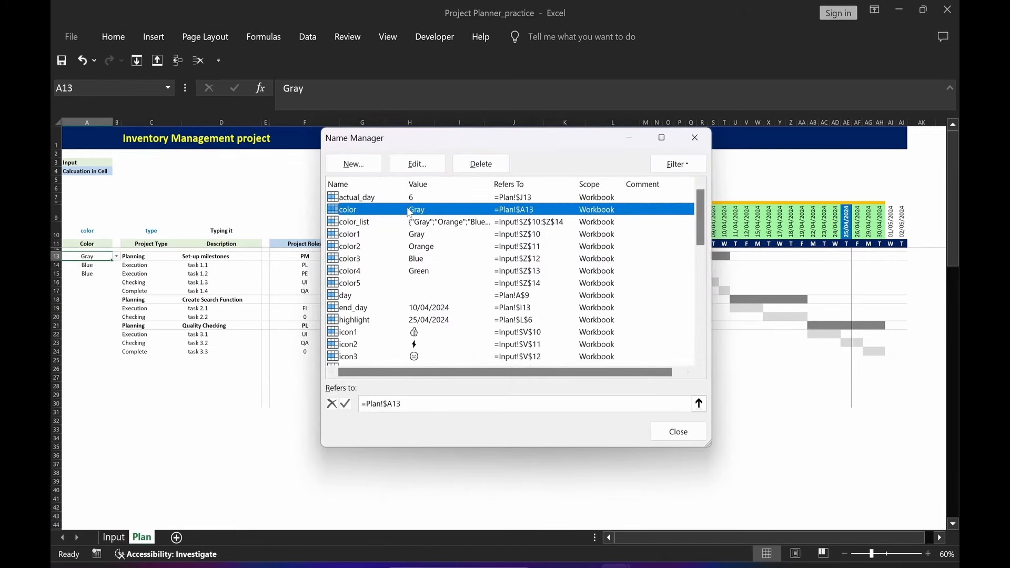
click(678, 431)
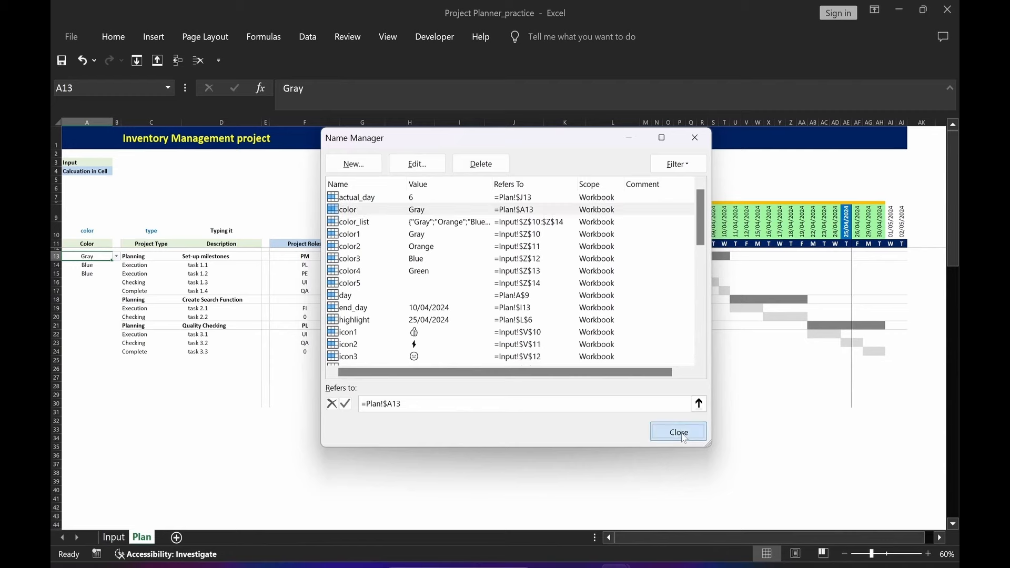
Place the orange note with the default-colour conditional formatting formulas below the task table, starting around row 31
drag(265, 256, 263, 407)
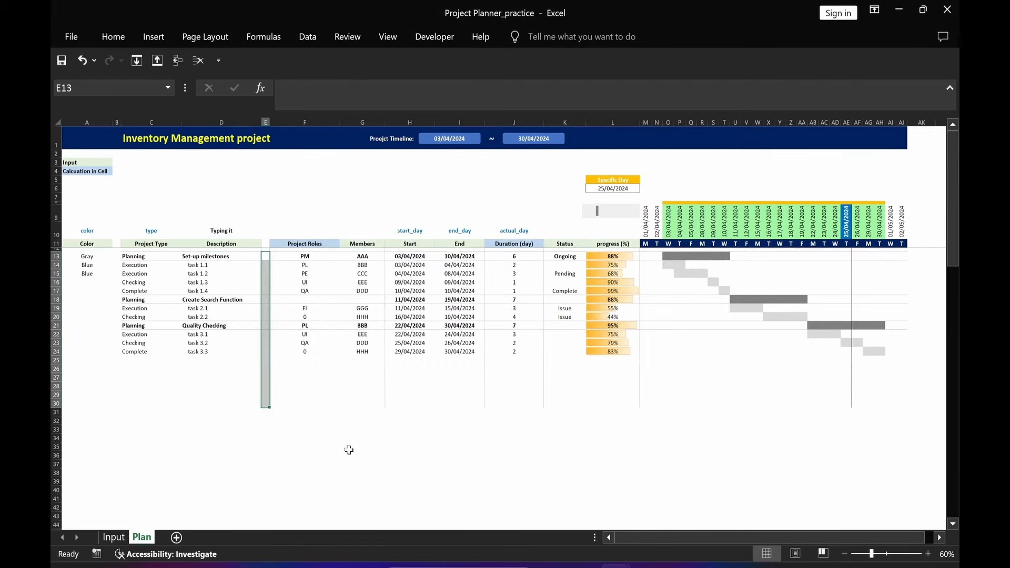
click(378, 454)
drag(422, 527, 430, 413)
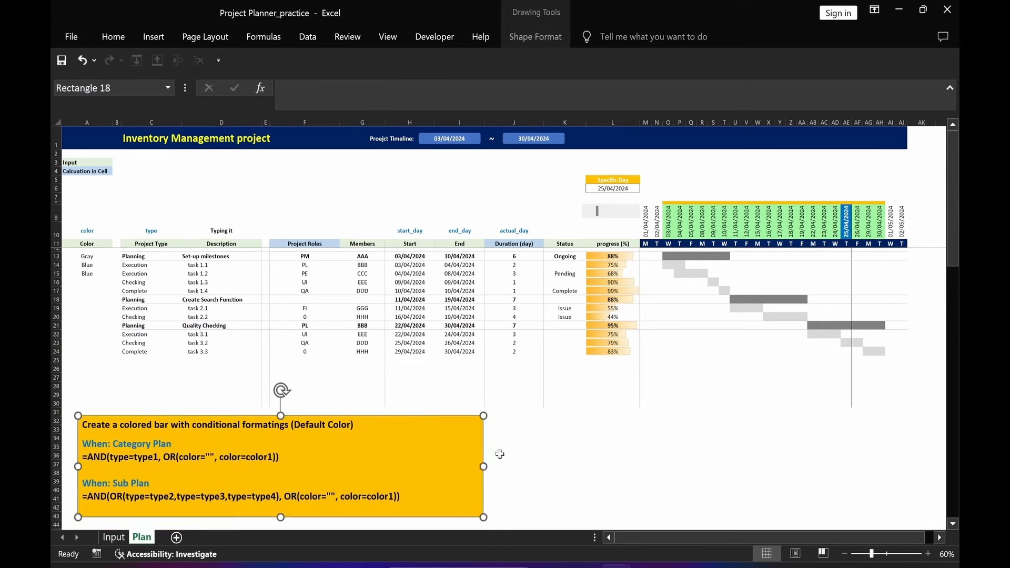
click(557, 474)
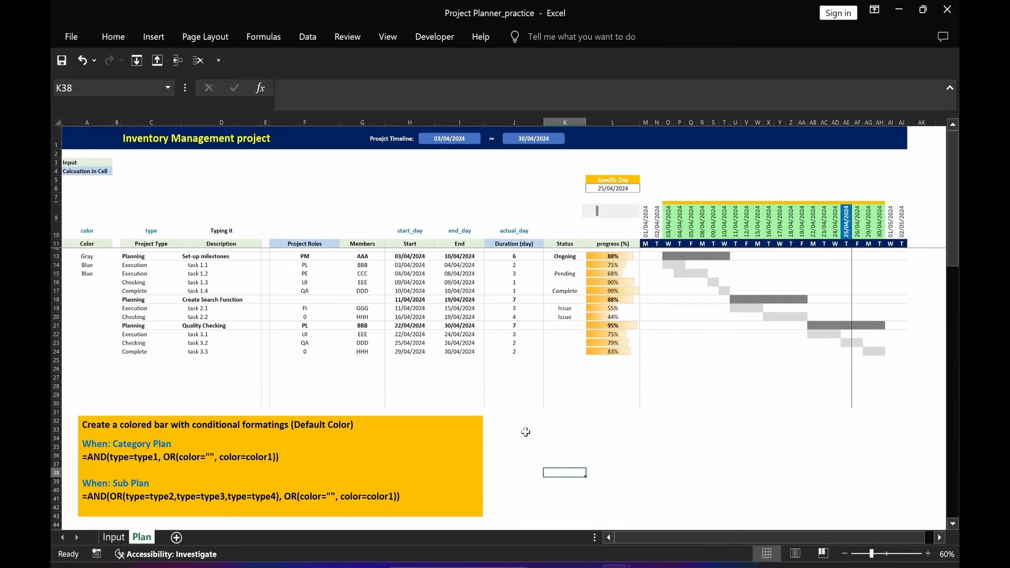
Start a formula-based conditional formatting rule for E13:E30 using =AND(type=type1, OR(color="", color=color1))
key(Right)
drag(264, 256, 265, 403)
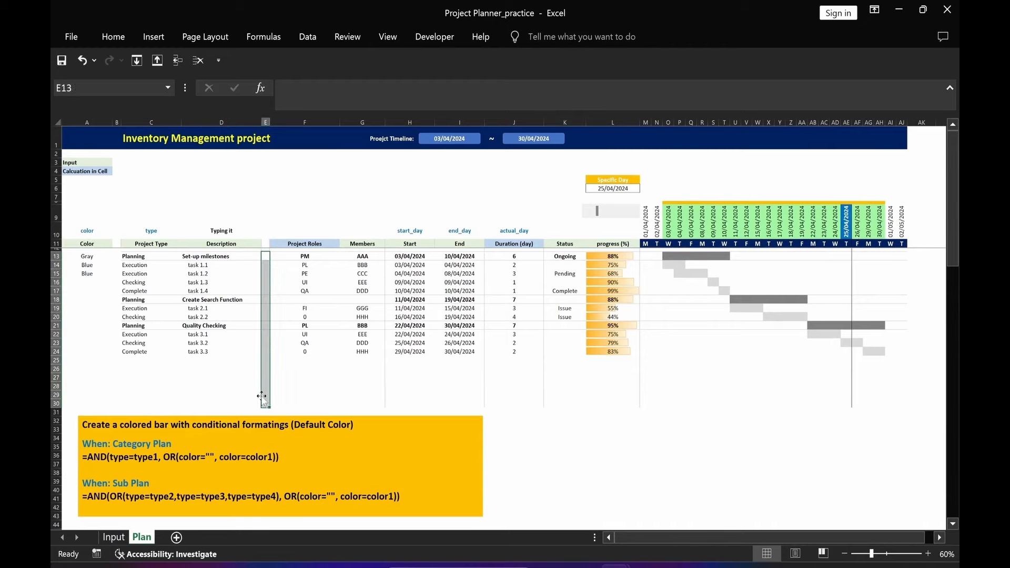
click(109, 35)
click(573, 93)
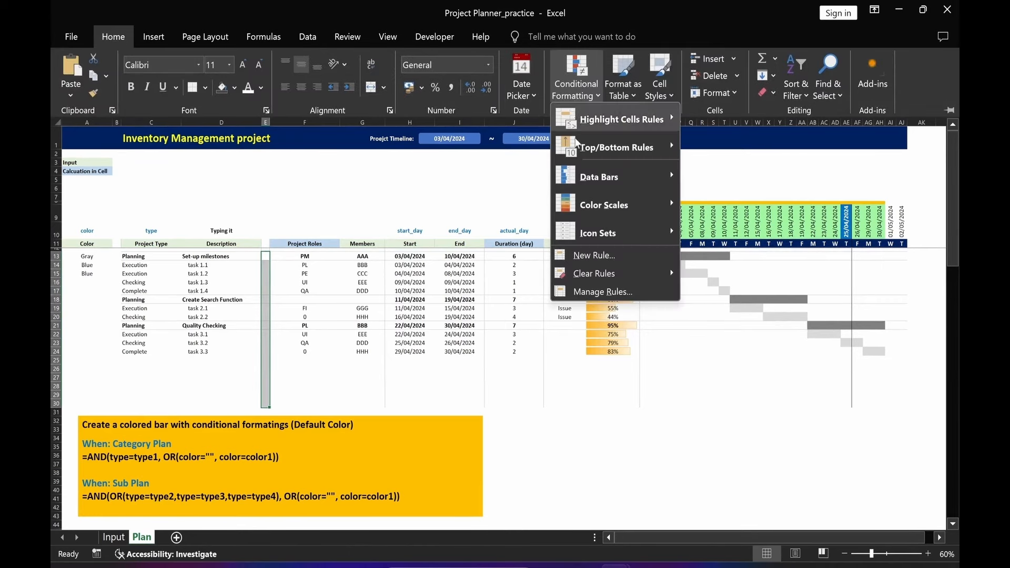
click(592, 256)
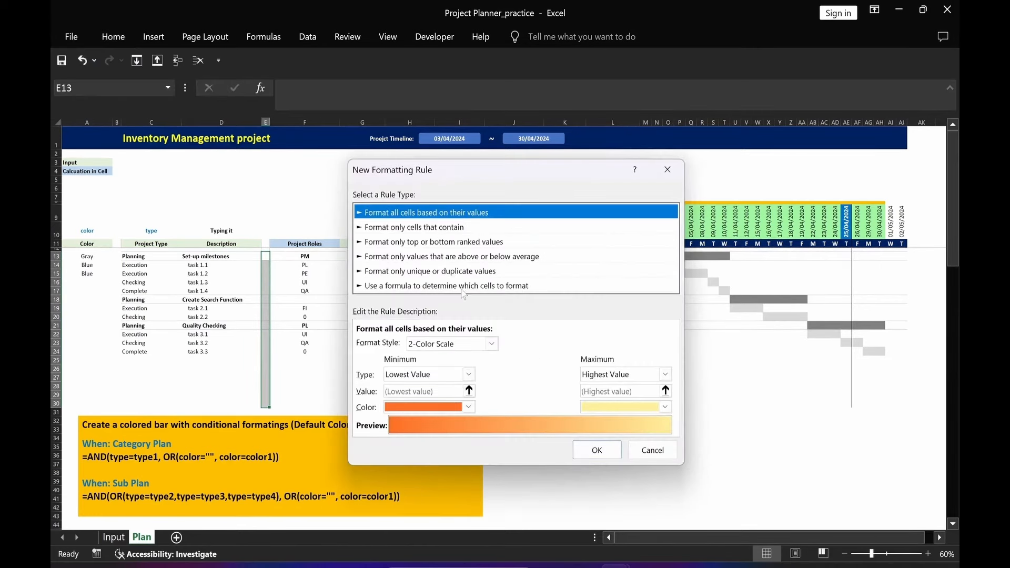
click(440, 287)
click(474, 343)
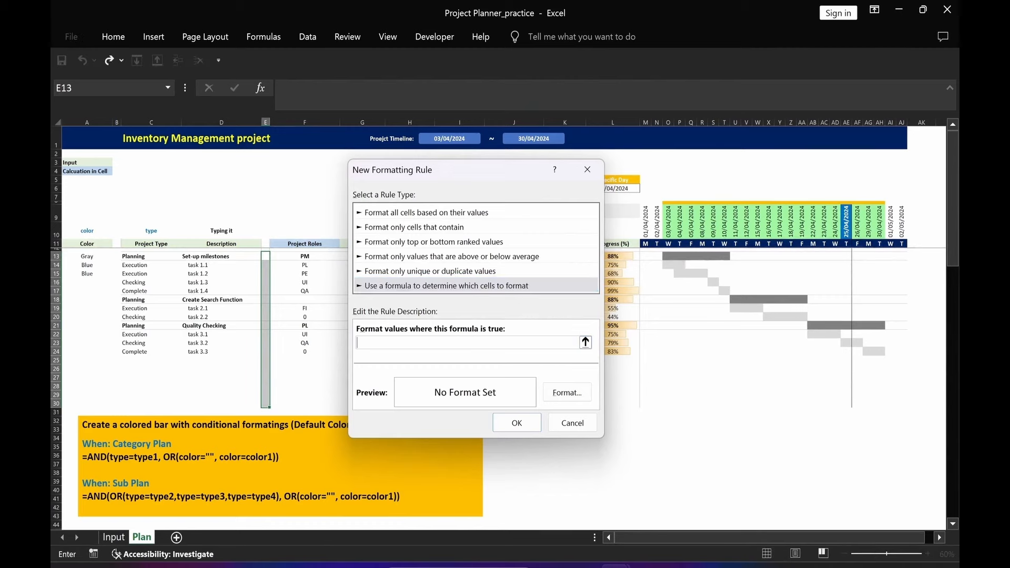
text(=AND(type=type1, OR(color="", color=color1)))
drag(488, 175, 446, 175)
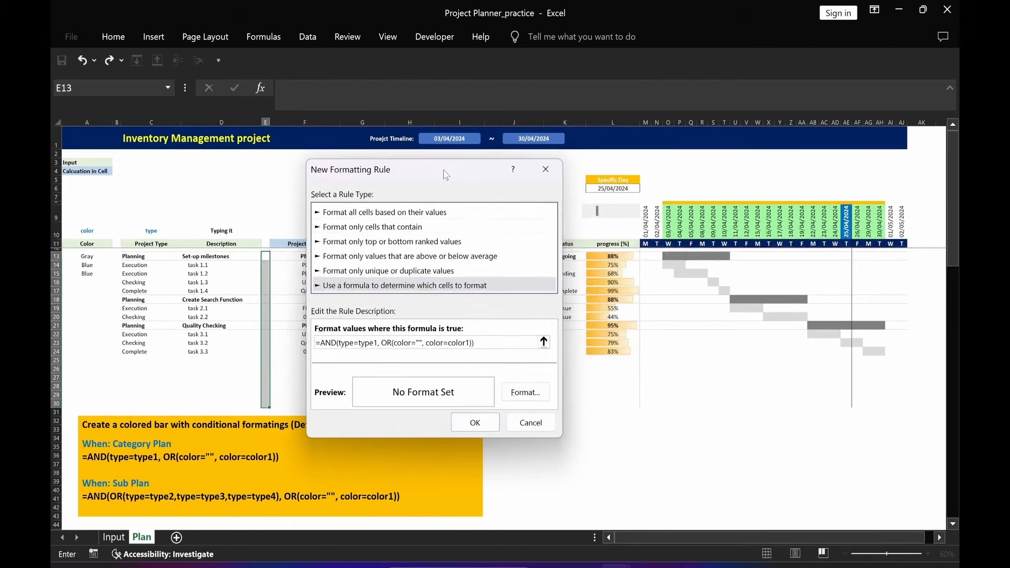
Give the category plan rule a dark gray fill and apply it to the selected cells
click(524, 394)
drag(540, 86, 493, 90)
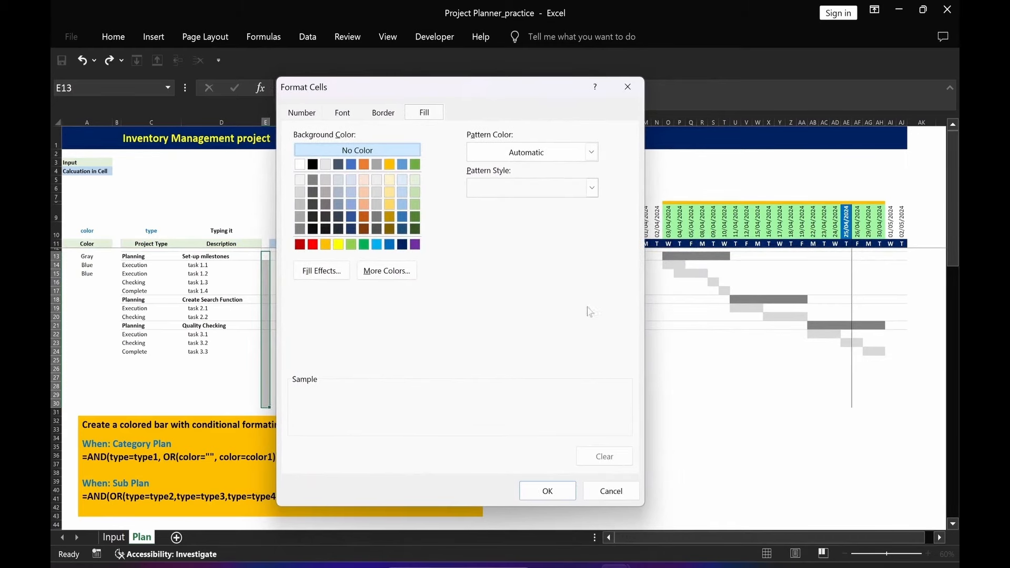
click(301, 230)
click(547, 491)
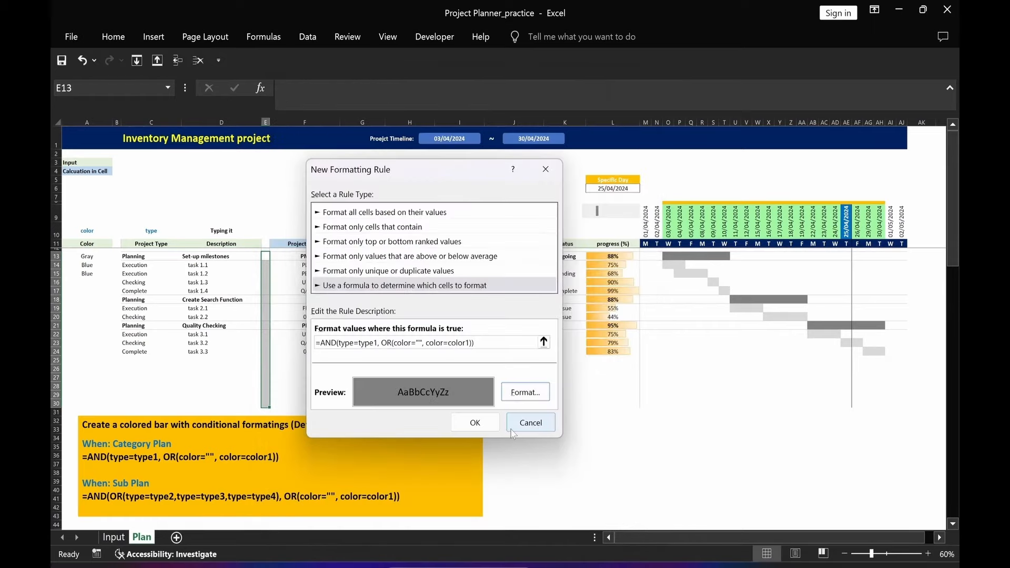
click(483, 427)
click(572, 500)
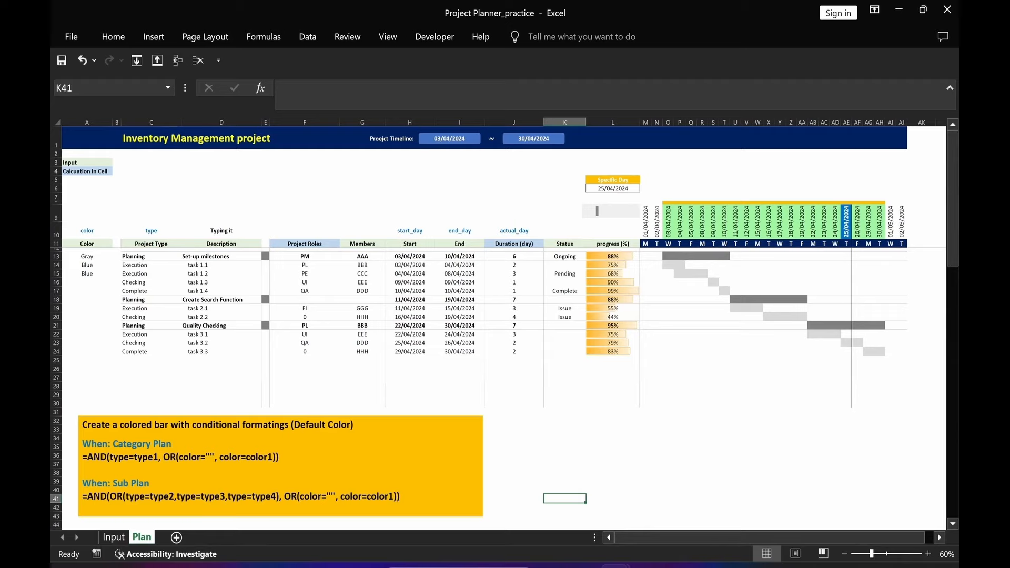
Start a second formula rule for E13:E30 using =AND(OR(type=type2,type=type3,type=type4), OR(color="", color=color1))
click(266, 256)
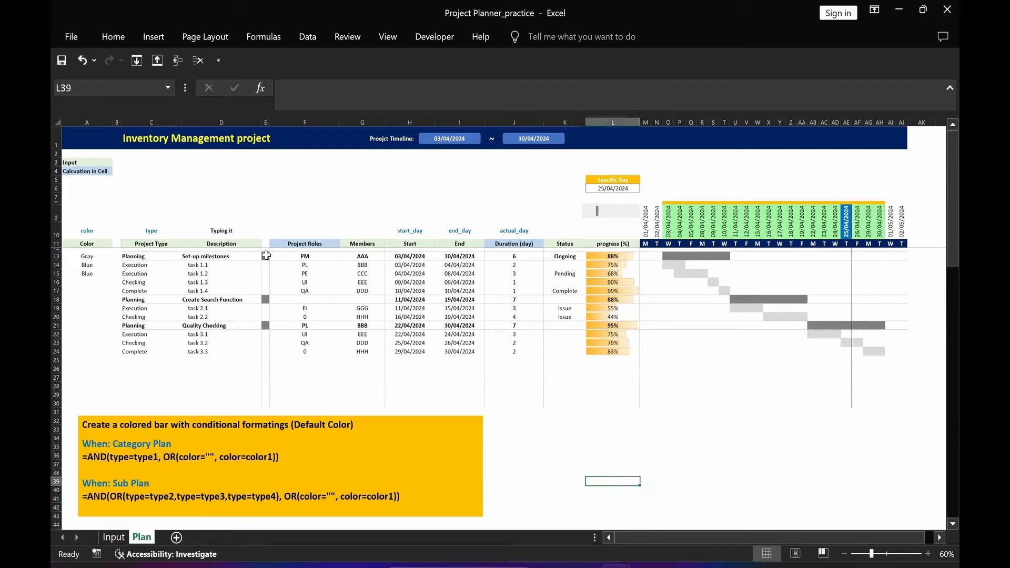
drag(265, 256, 266, 403)
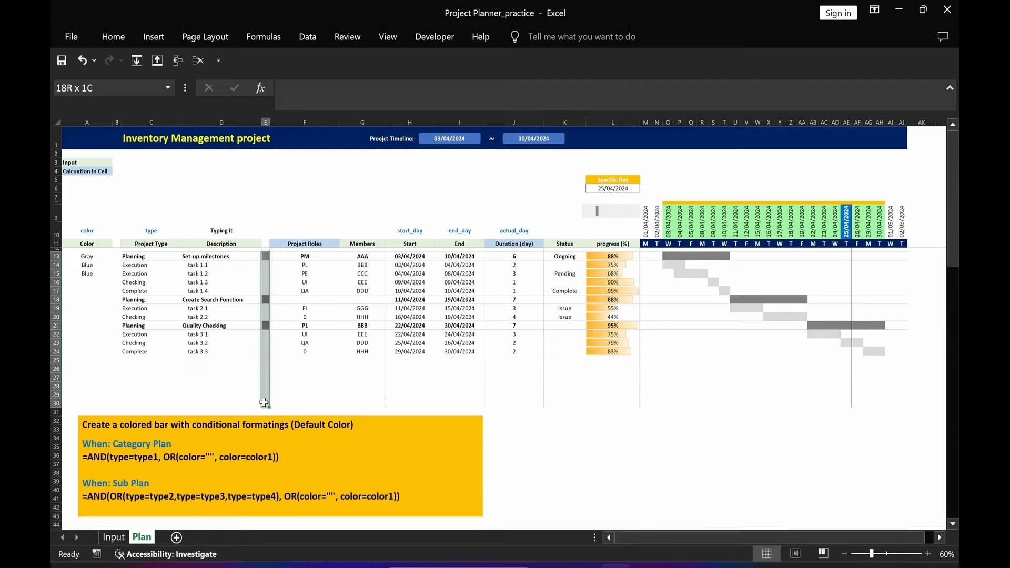
click(111, 37)
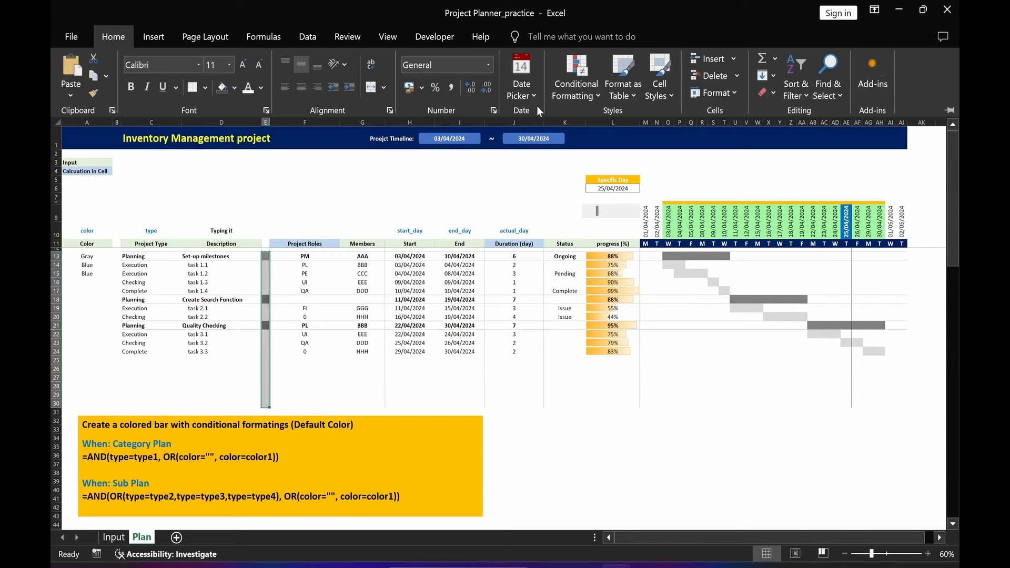
click(576, 94)
click(594, 255)
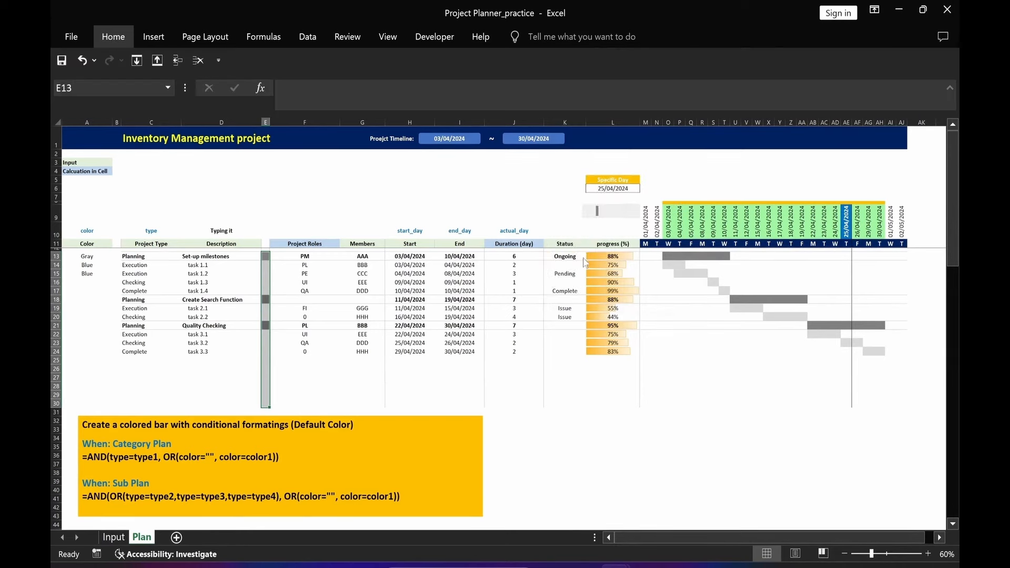
click(335, 271)
click(341, 328)
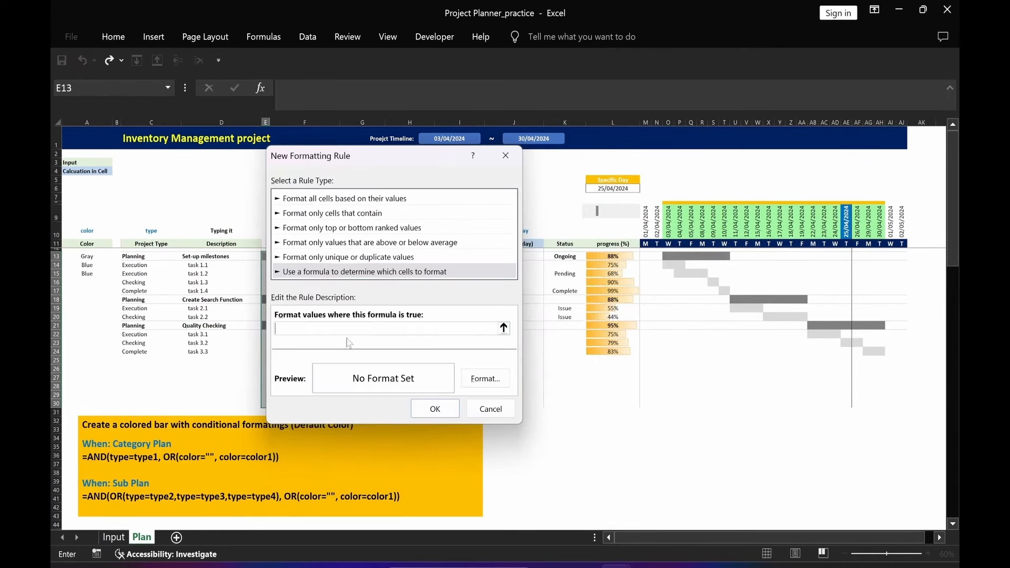
text(=AND(type=type1, OR(color="", color=color1)))
Give the sub plan rule a light gray fill and apply it to the selected cells
click(485, 379)
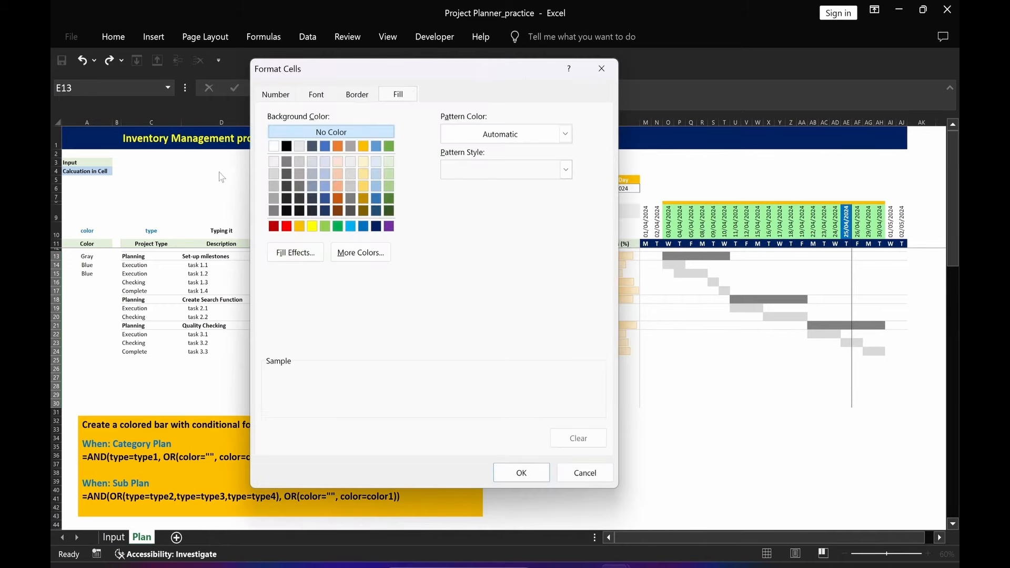
click(273, 173)
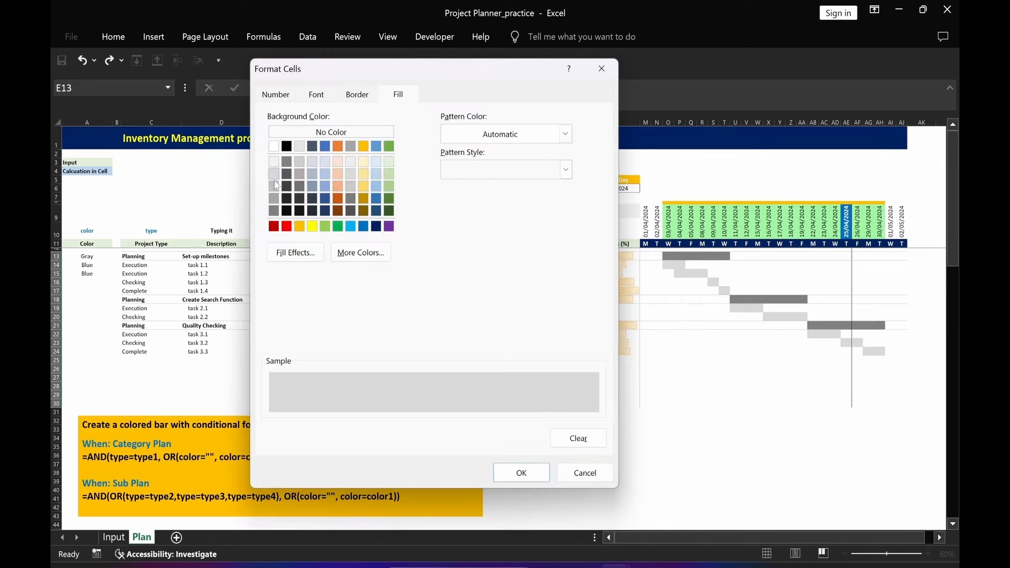
click(521, 473)
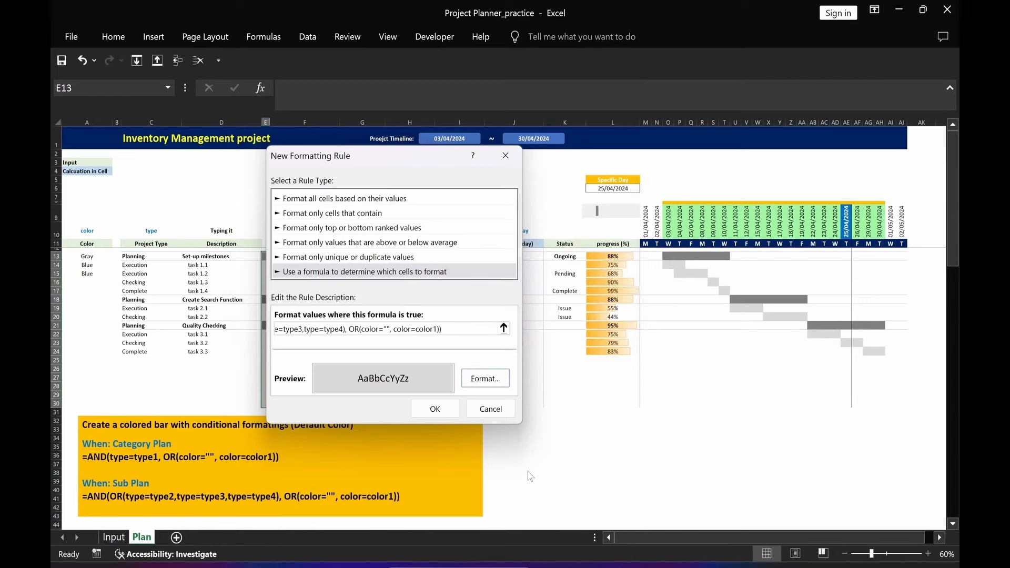
click(444, 411)
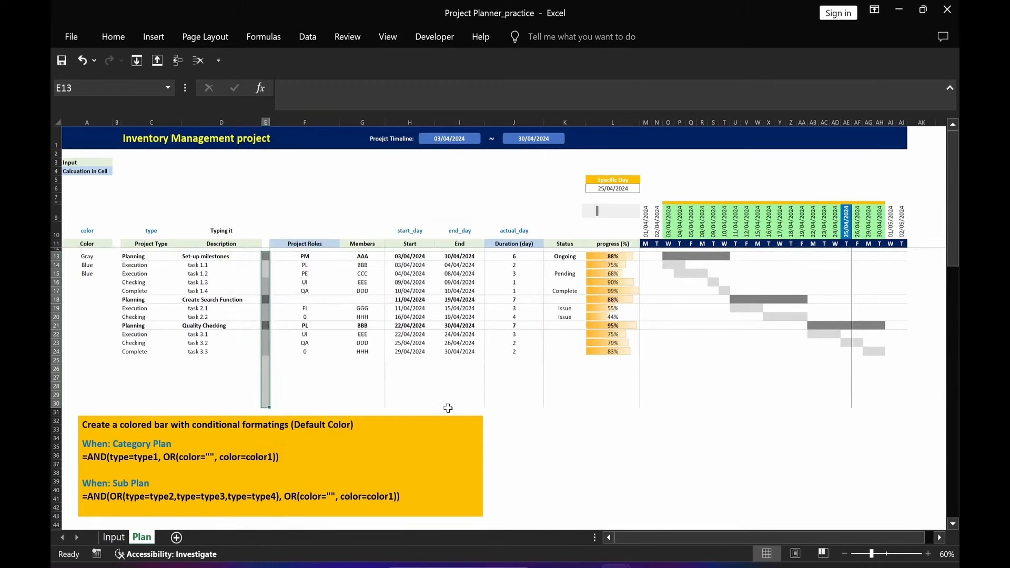
click(576, 478)
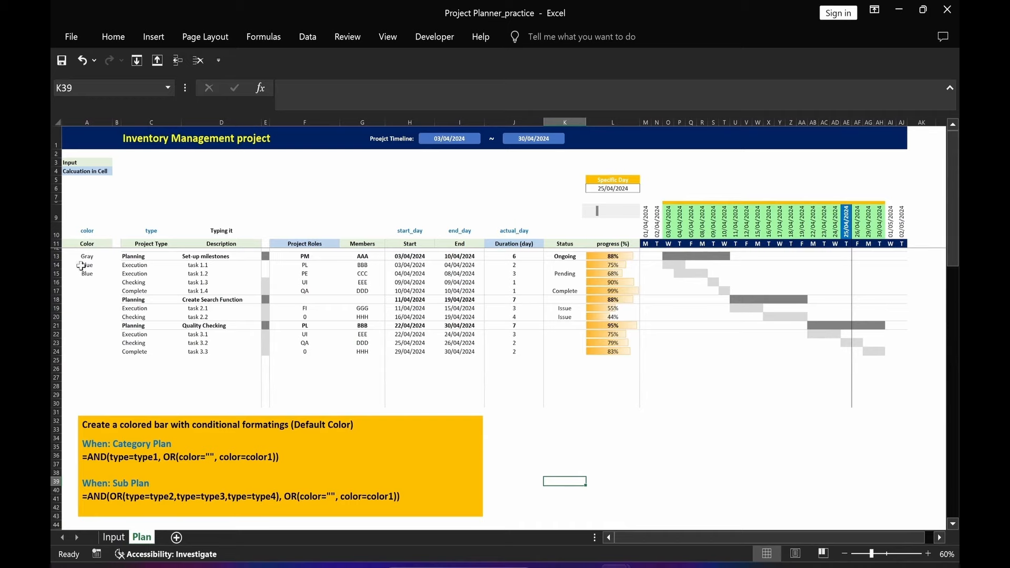
Clear the colour entries of tasks 1.1 to 1.4 in A14:A17
drag(82, 266, 79, 293)
key(Delete)
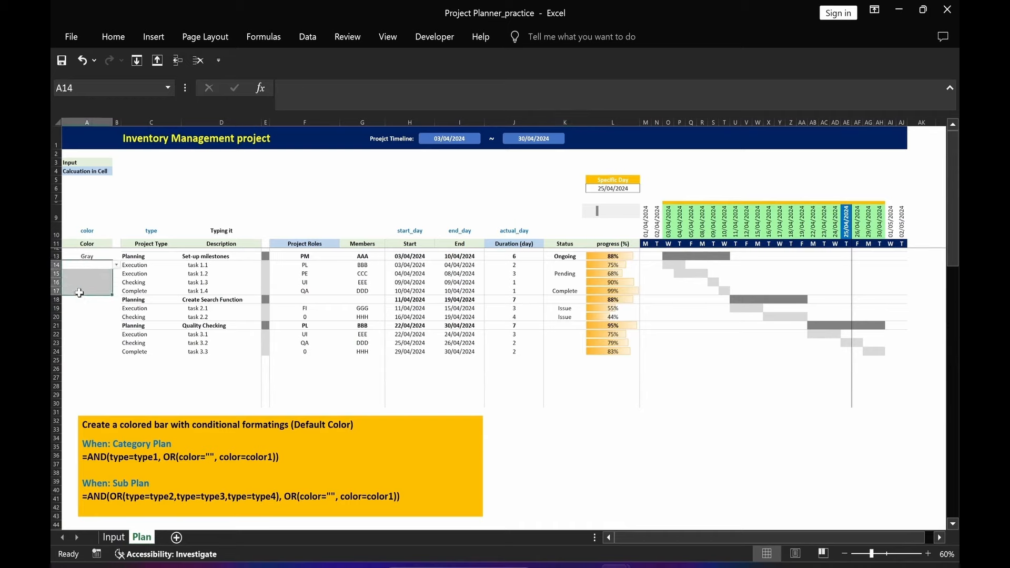
click(96, 334)
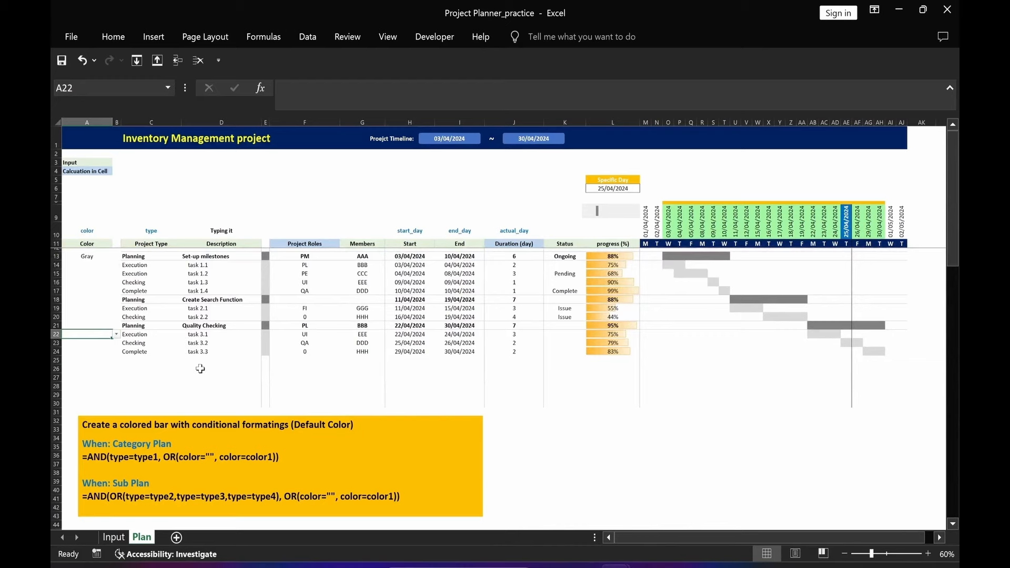
Narrow column E slightly so the colour strip between Description and Project Roles is thinner
click(267, 122)
drag(270, 123, 266, 123)
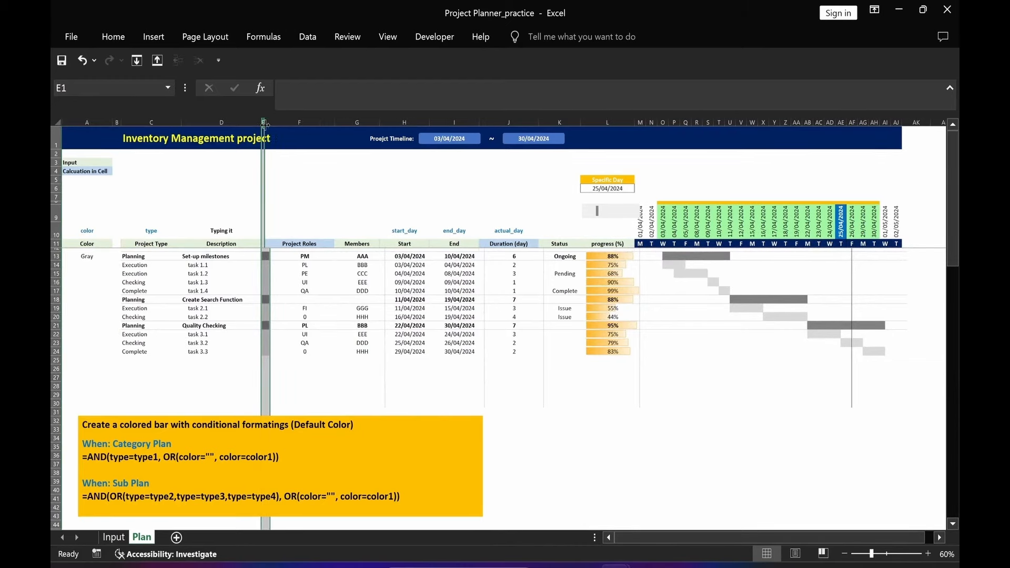
click(221, 171)
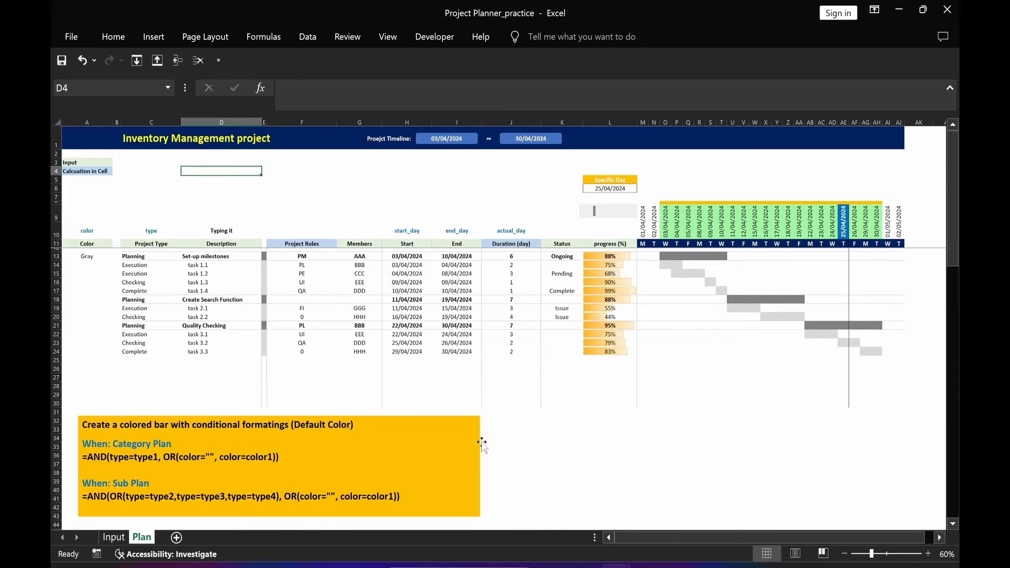
Place a second orange note with the other-colour conditional formatting formulas beside the default-colour note
drag(451, 413, 683, 413)
click(865, 455)
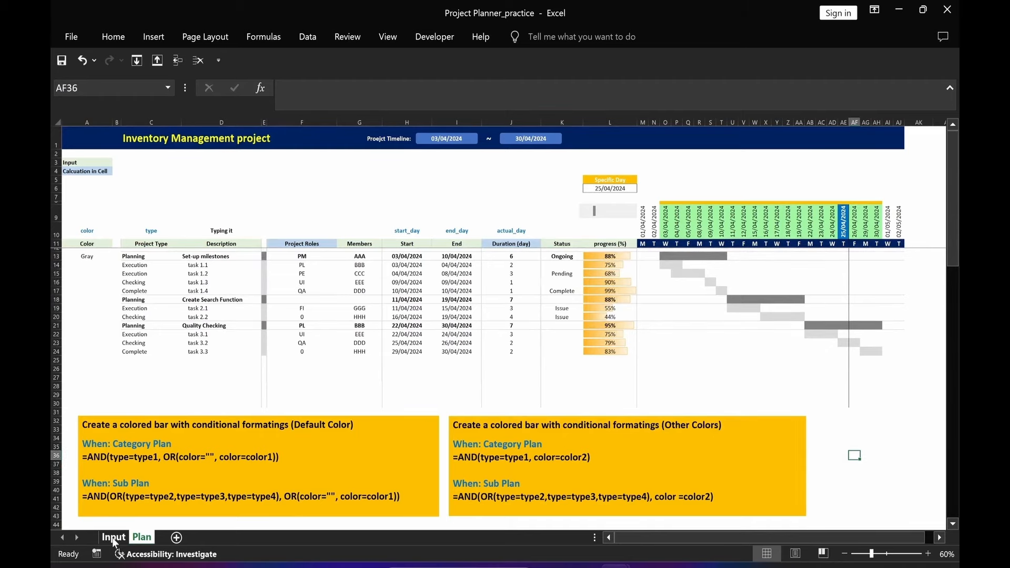
Check the name of the Orange cell on the Input sheet, and start a formula rule for Plan E13:E30 using =AND(type=type1, color=color2)
click(114, 537)
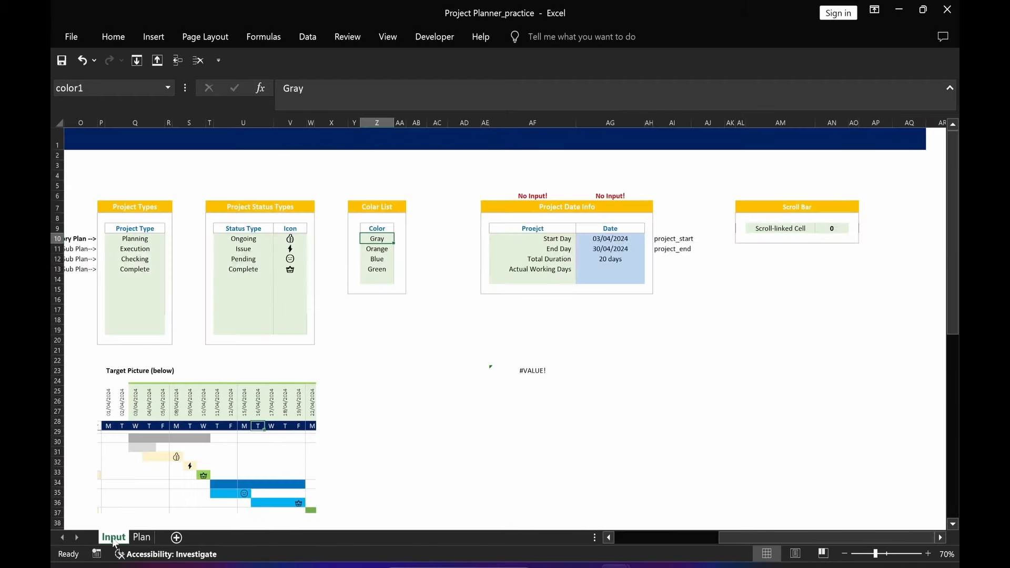
click(371, 249)
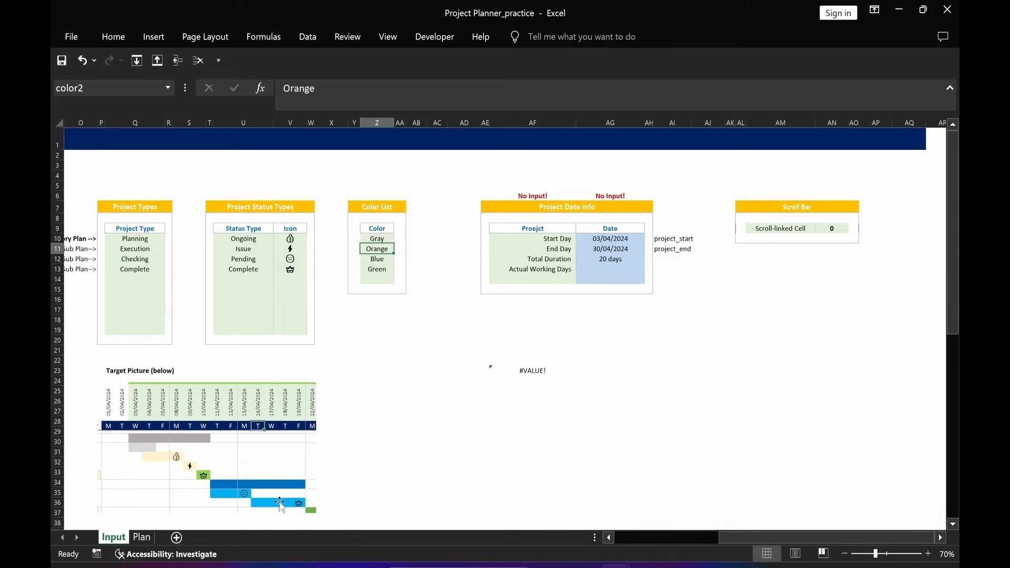
click(141, 537)
drag(264, 256, 264, 405)
click(112, 38)
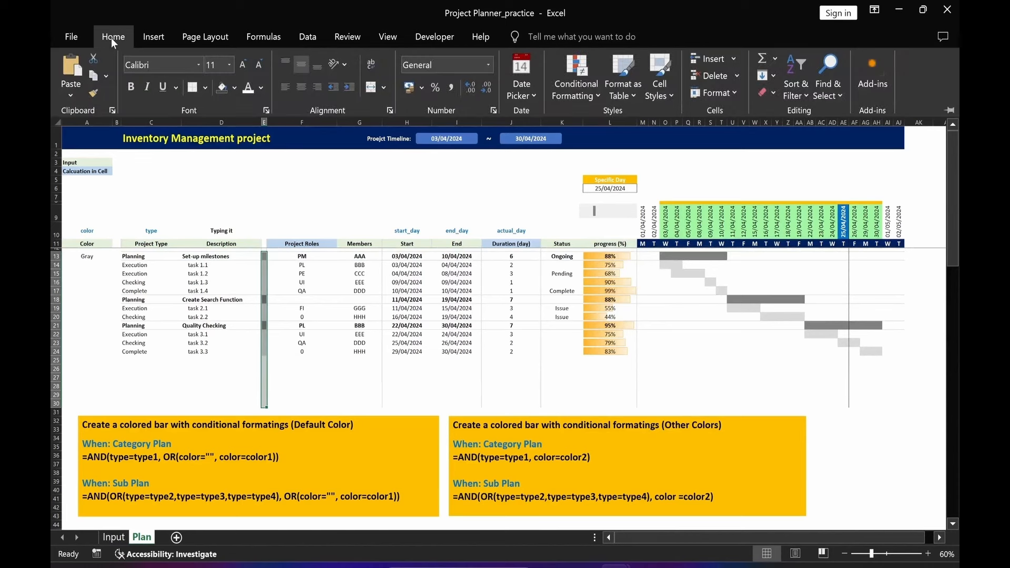
click(574, 89)
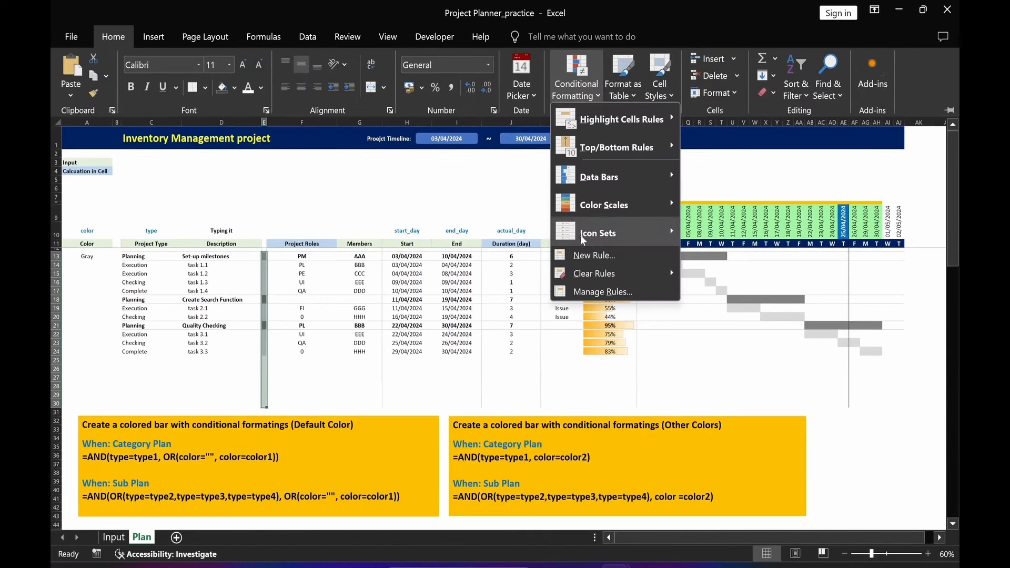
click(586, 256)
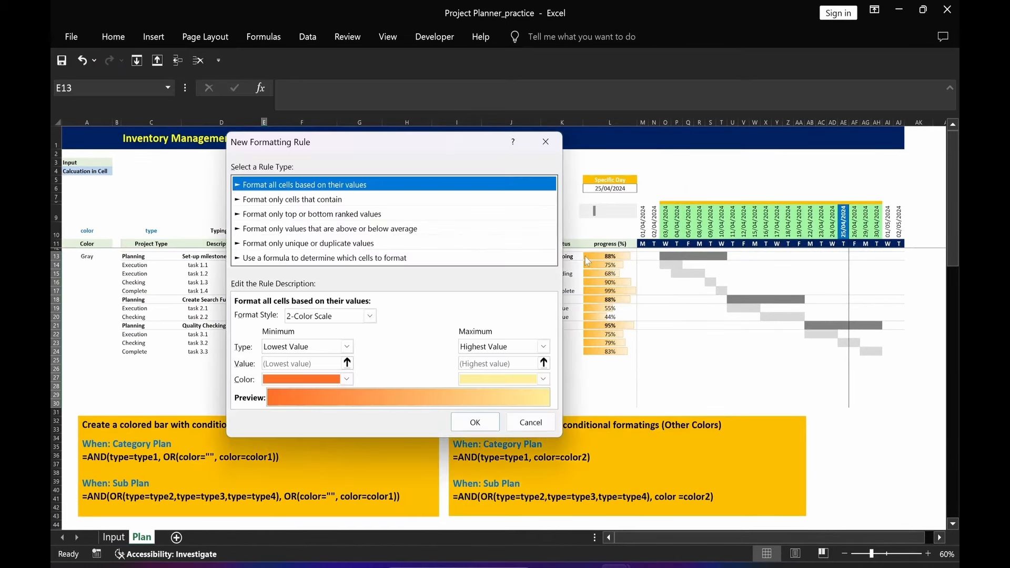
click(314, 258)
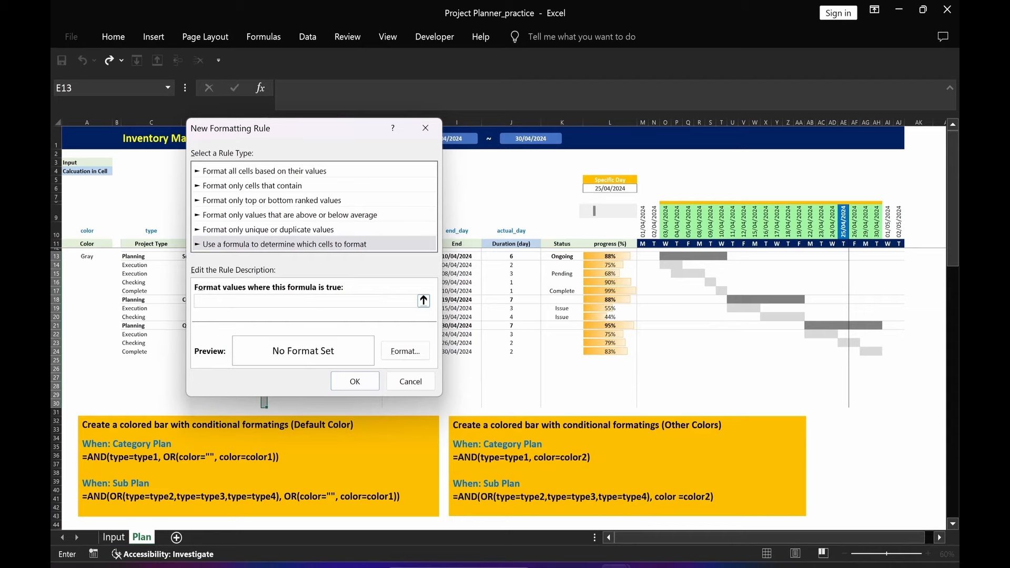
text(=AND(type=type1, OR(color="", color=color1)))
Give the color2 category plan rule the standard orange fill and apply it
click(405, 351)
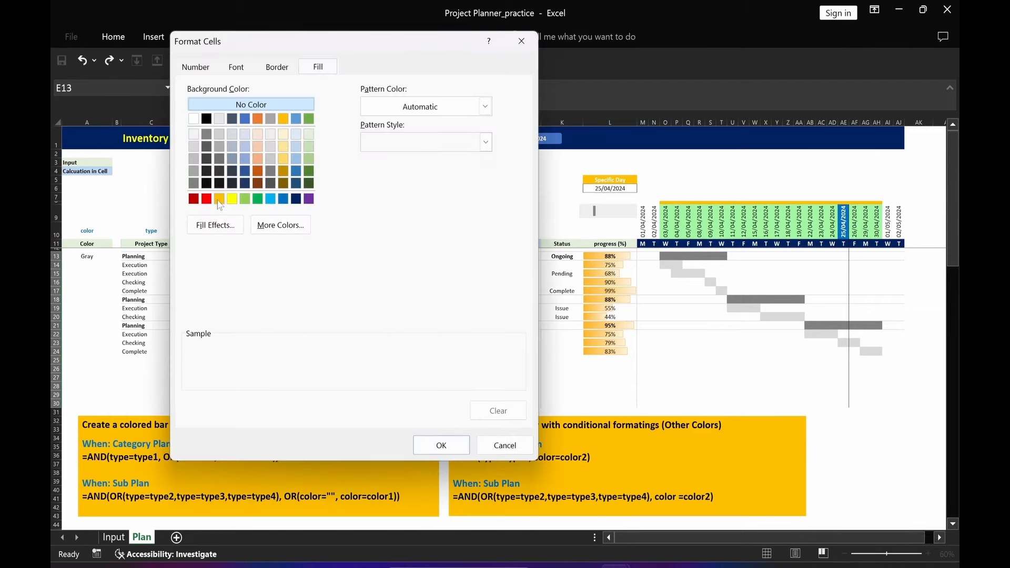
click(219, 200)
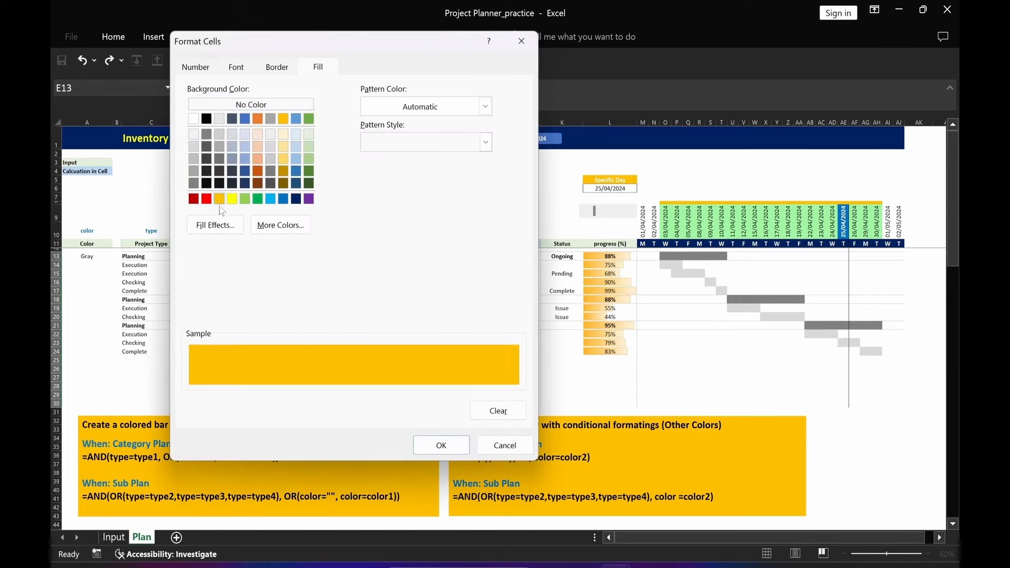
click(442, 447)
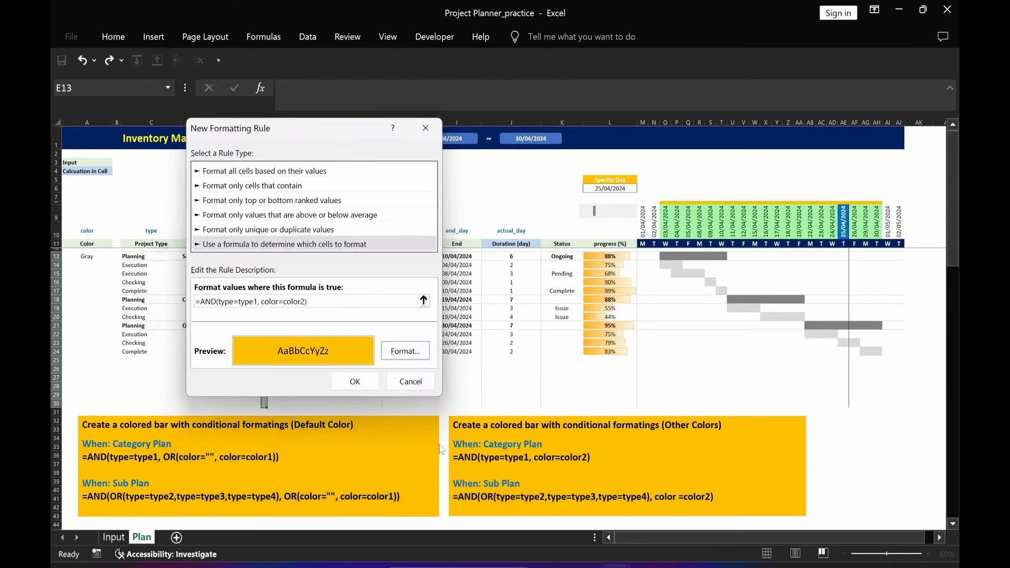
click(355, 381)
Choose Orange as the colour of the Set-up milestones row in A13
click(100, 258)
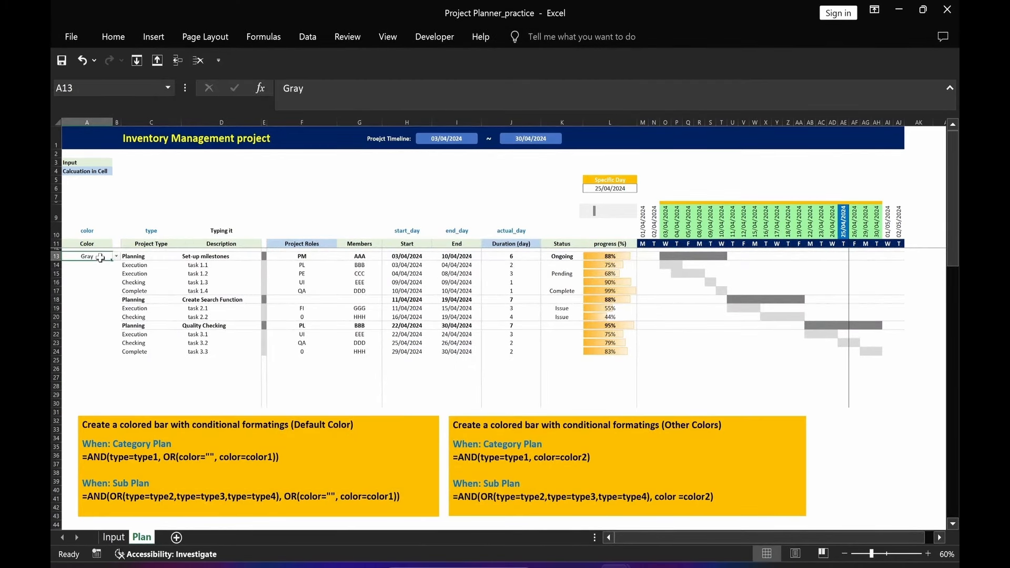
click(116, 257)
click(92, 272)
click(79, 299)
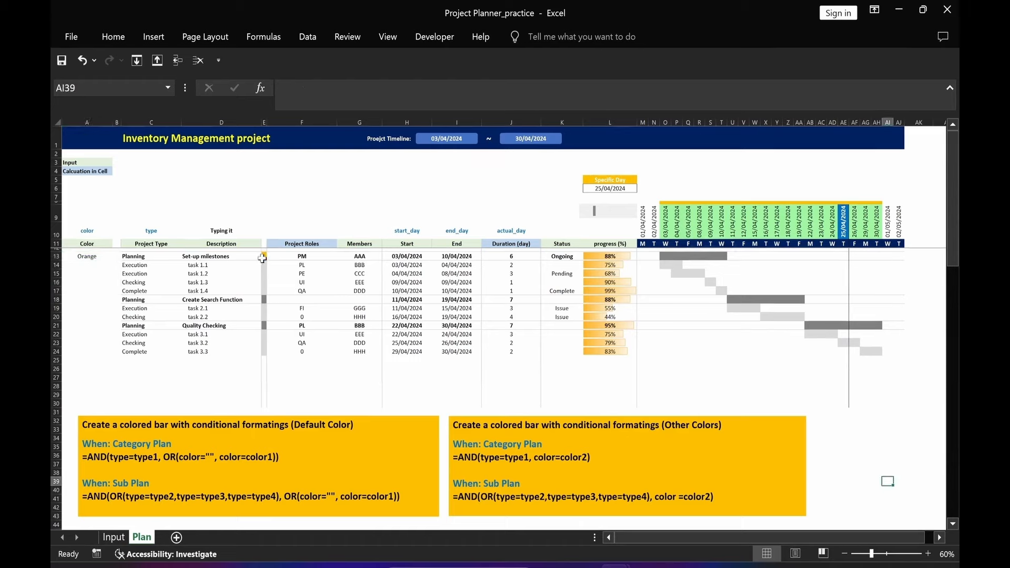
Start a formula rule for Plan E13:E30 using =AND(OR(type=type2,type=type3,type=type4), color =color2)
drag(263, 258, 263, 402)
click(114, 36)
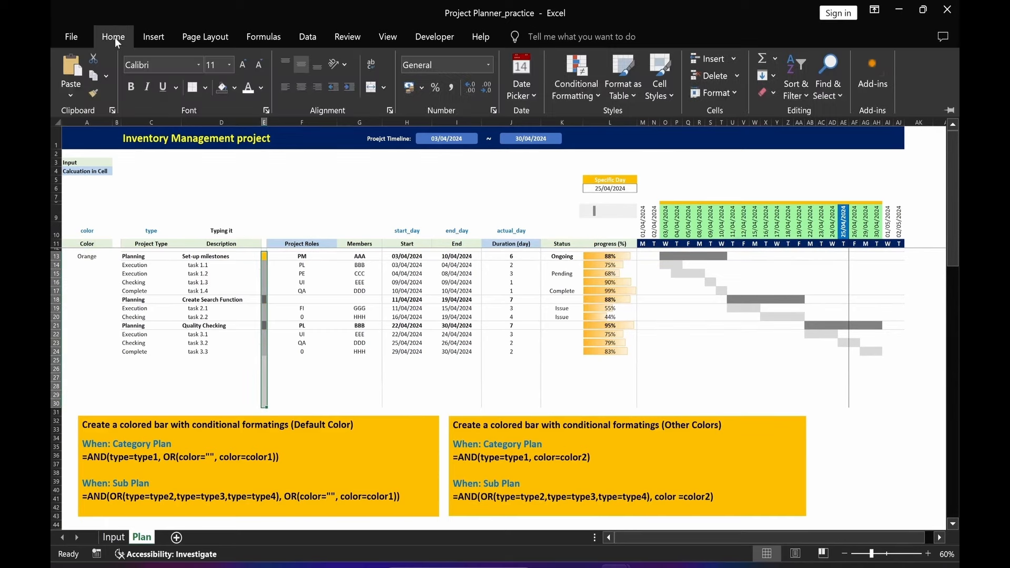
click(579, 93)
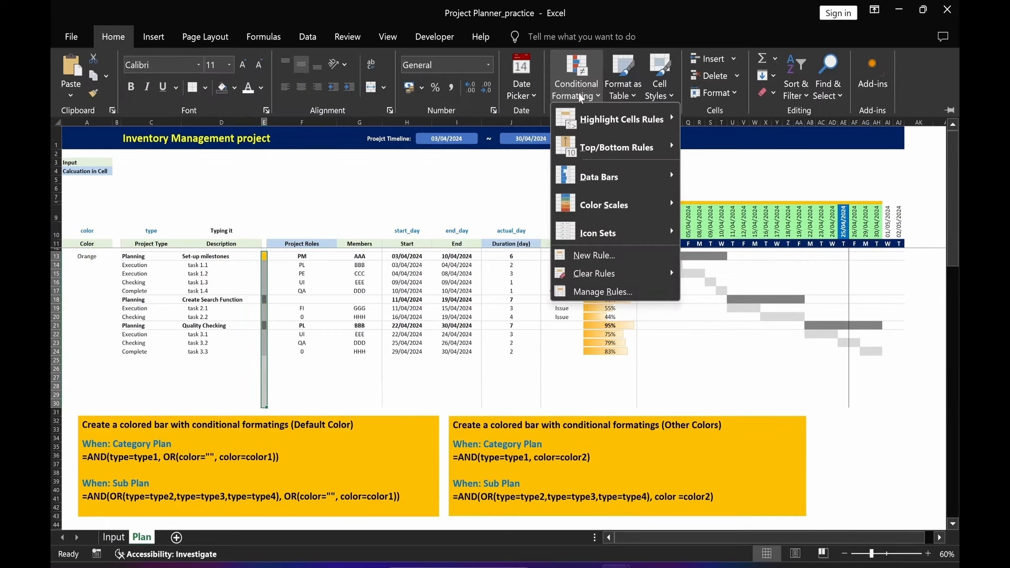
click(590, 256)
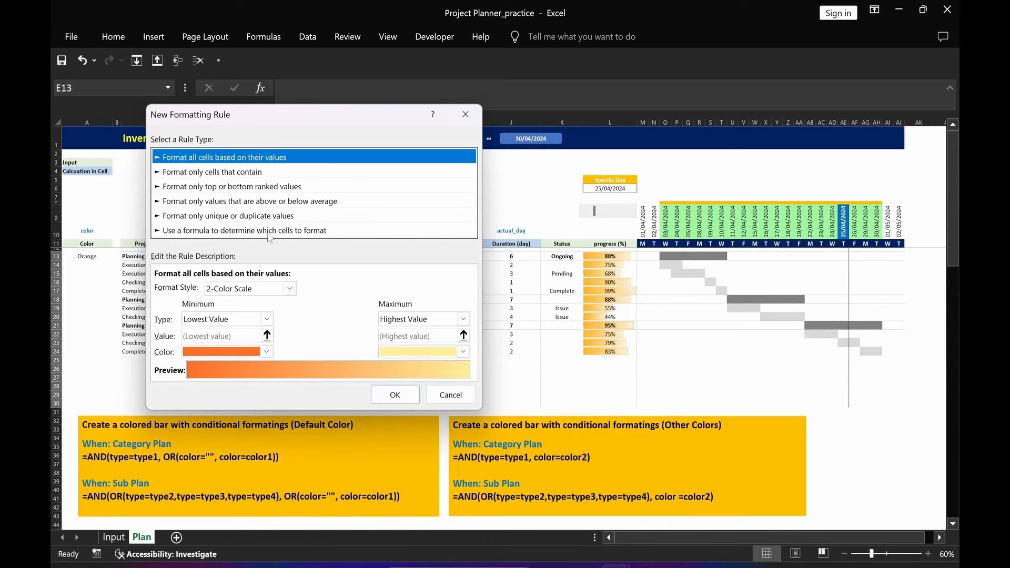
click(241, 230)
click(172, 289)
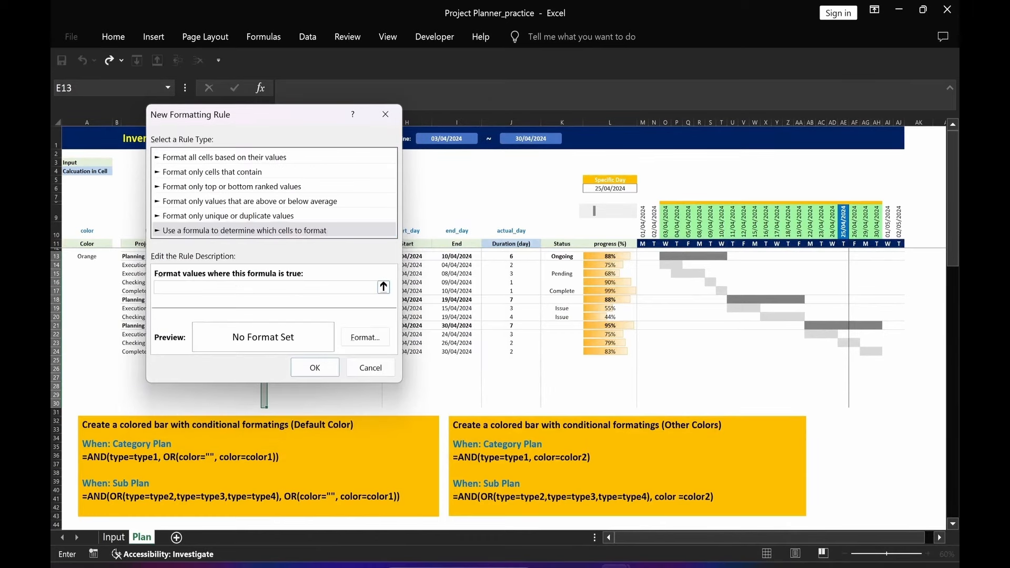
text(=AND(OR(type=type2,type=type3,type=type4), color =color2))
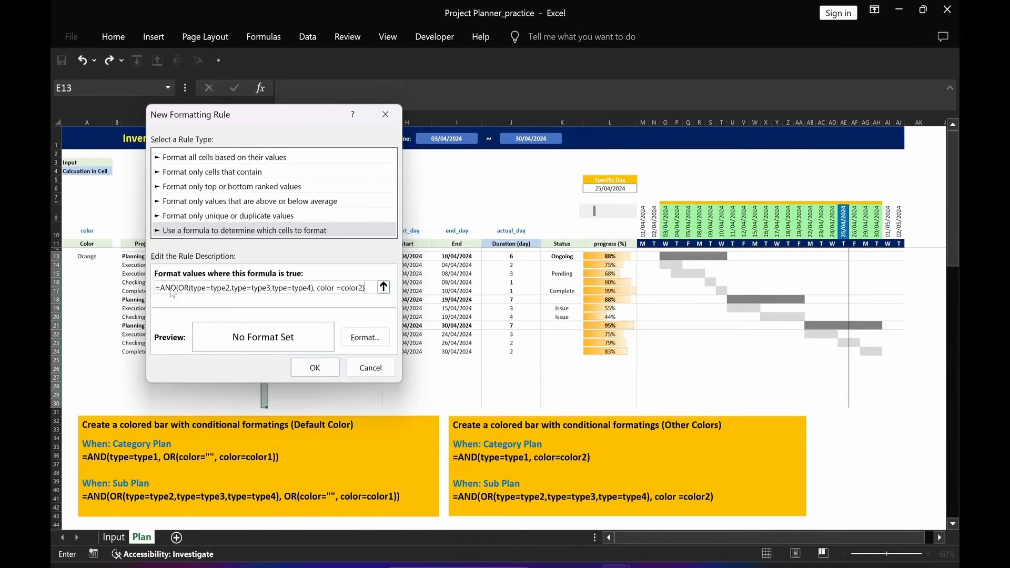
Give the color2 sub plan rule the custom bright green fill #30F808 and apply it
click(371, 338)
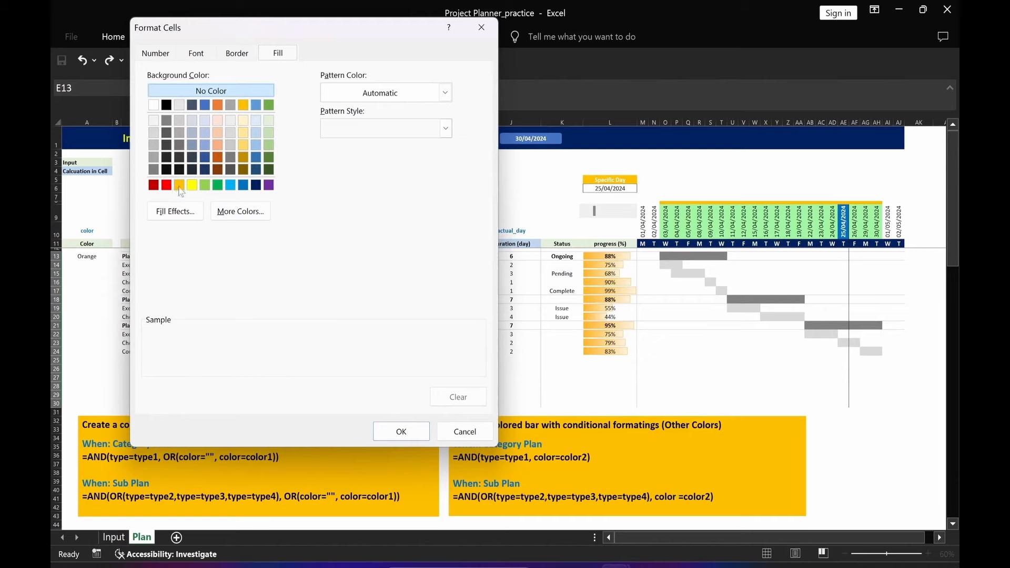
click(180, 185)
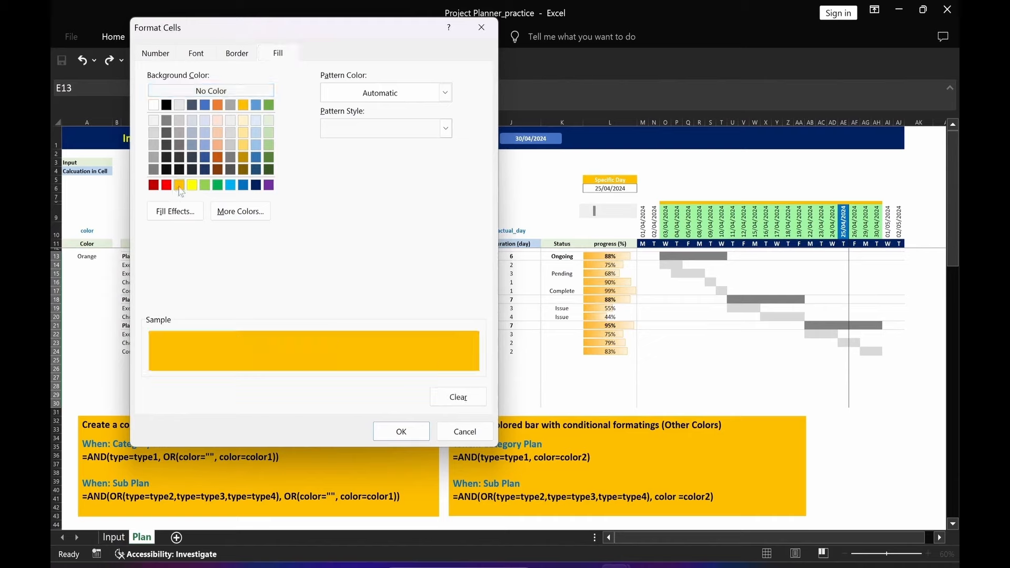
click(240, 211)
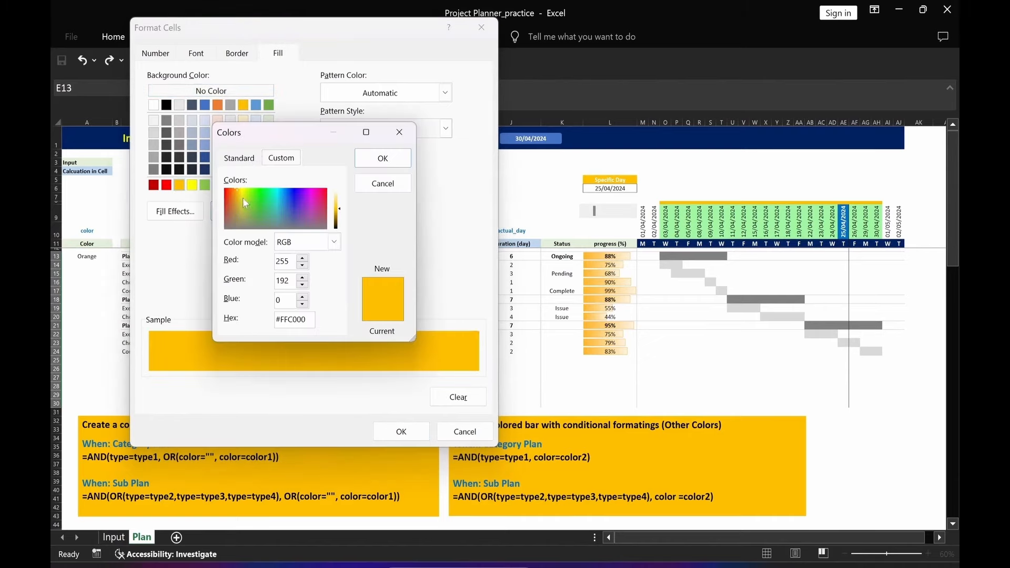
click(240, 206)
mouse_move(258, 209)
mouse_down()
mouse_move(267, 194)
mouse_move(255, 192)
mouse_up()
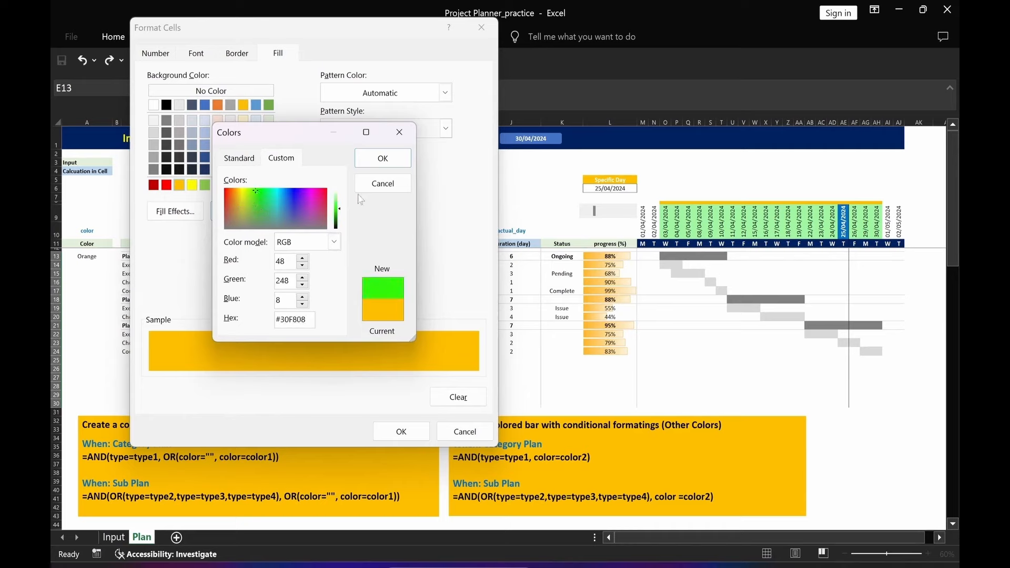
click(384, 158)
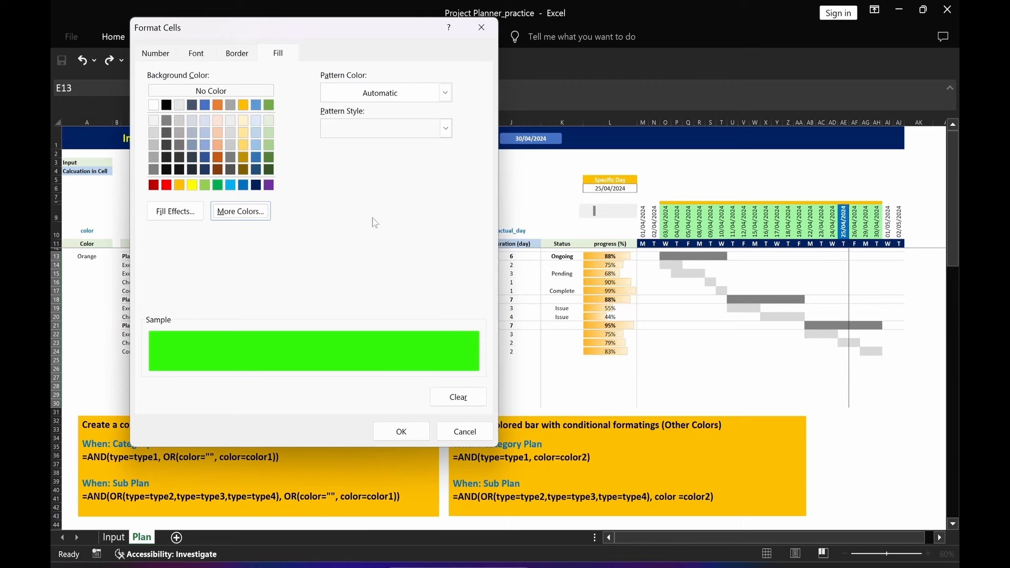
click(402, 432)
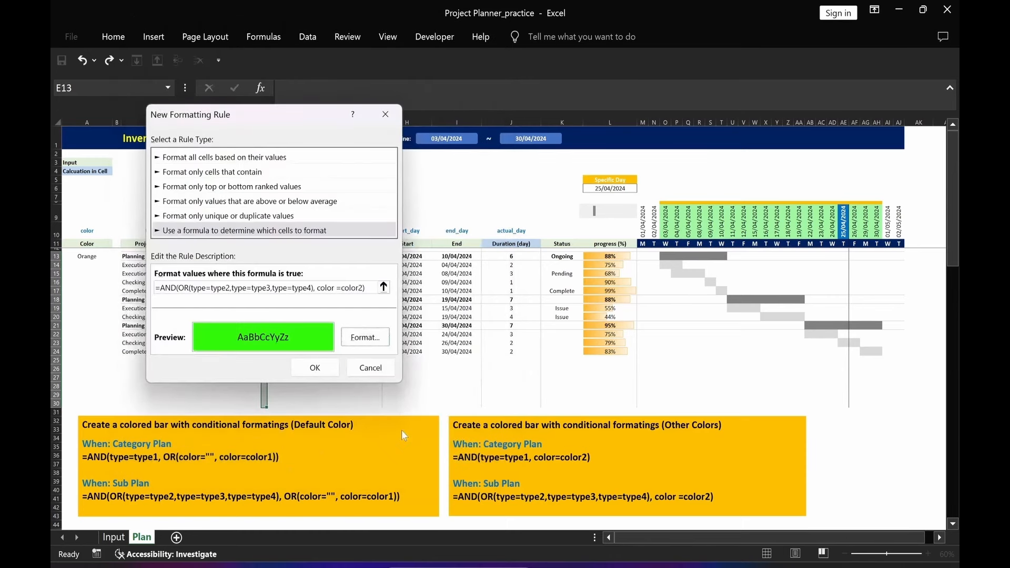
click(315, 367)
click(302, 386)
Choose Orange as the colour of the task 1.1 row in A14
click(81, 265)
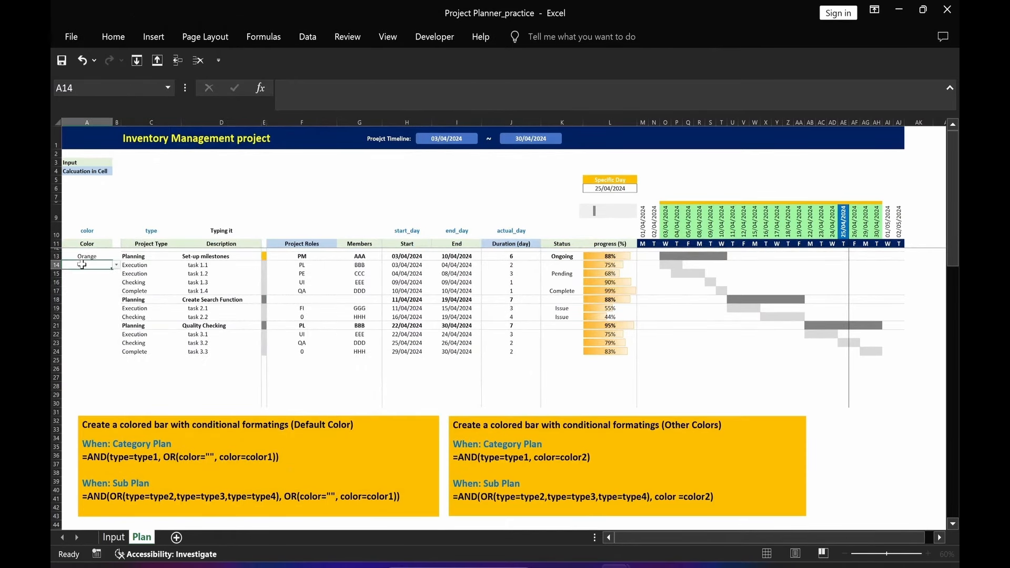
click(118, 266)
click(98, 276)
click(98, 274)
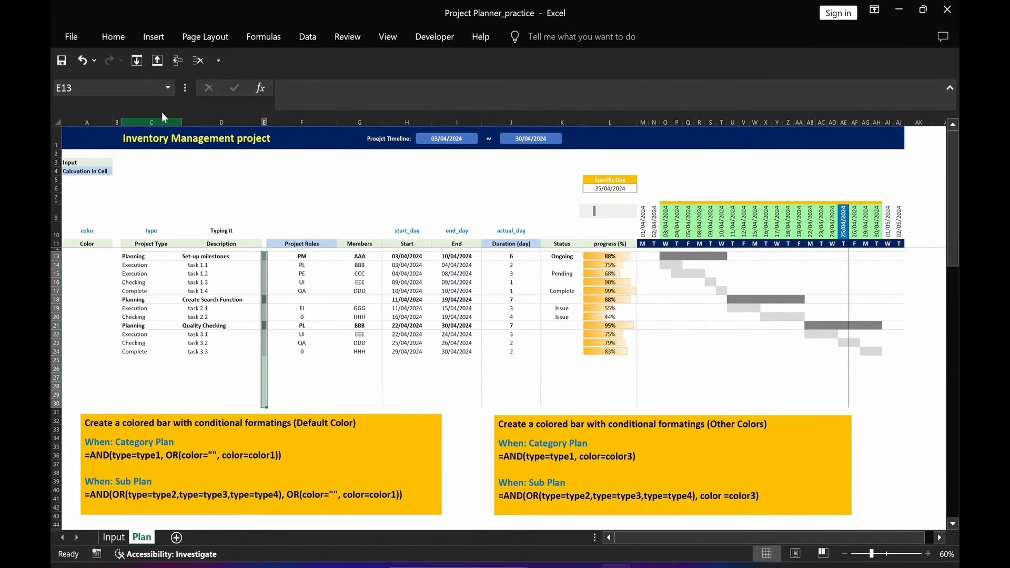
Add a category plan rule to E13:E30 using =AND(type=type1, color=color3) with the standard blue fill
click(113, 36)
click(575, 90)
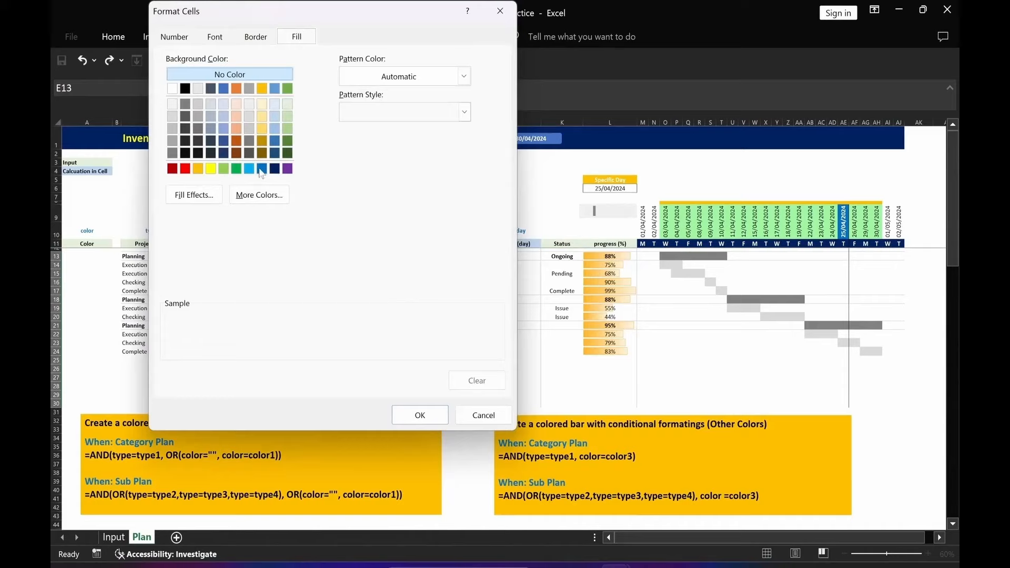
click(413, 412)
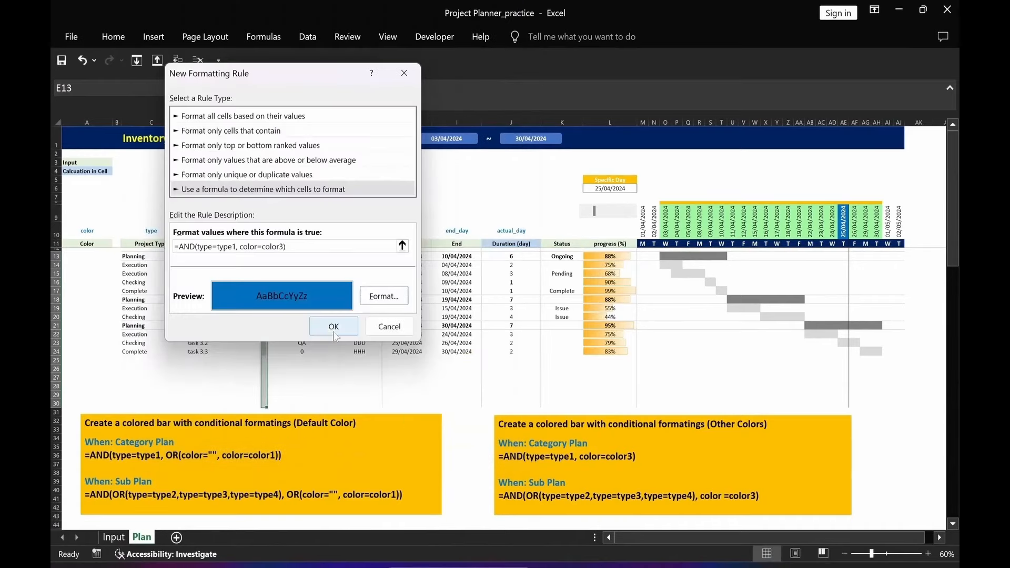
click(333, 326)
Add a sub plan rule to E13:E30 using =AND(OR(type=type2,type=type3,type=type4), color =color3) with a pale blue fill
click(110, 36)
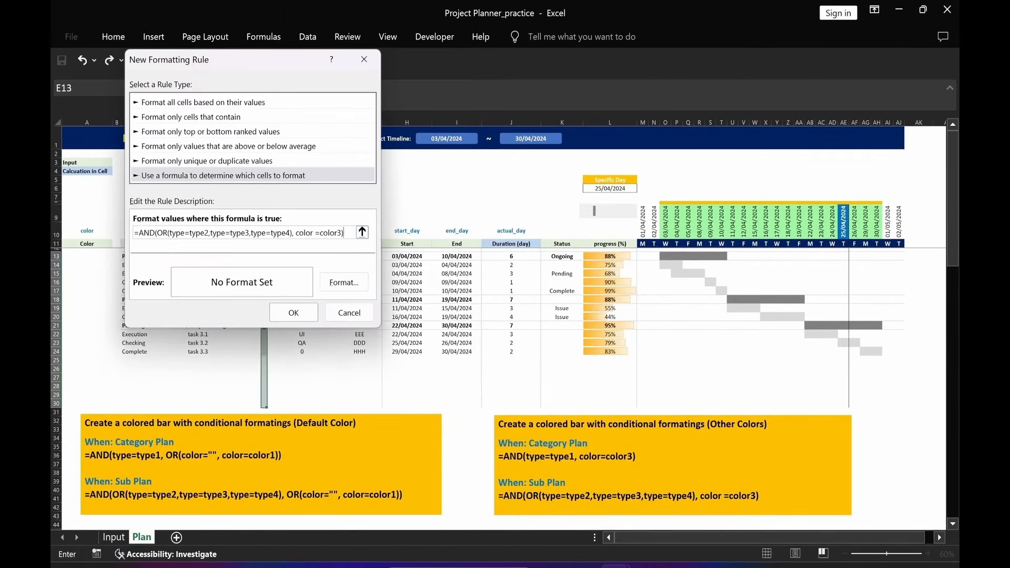
click(406, 282)
click(185, 109)
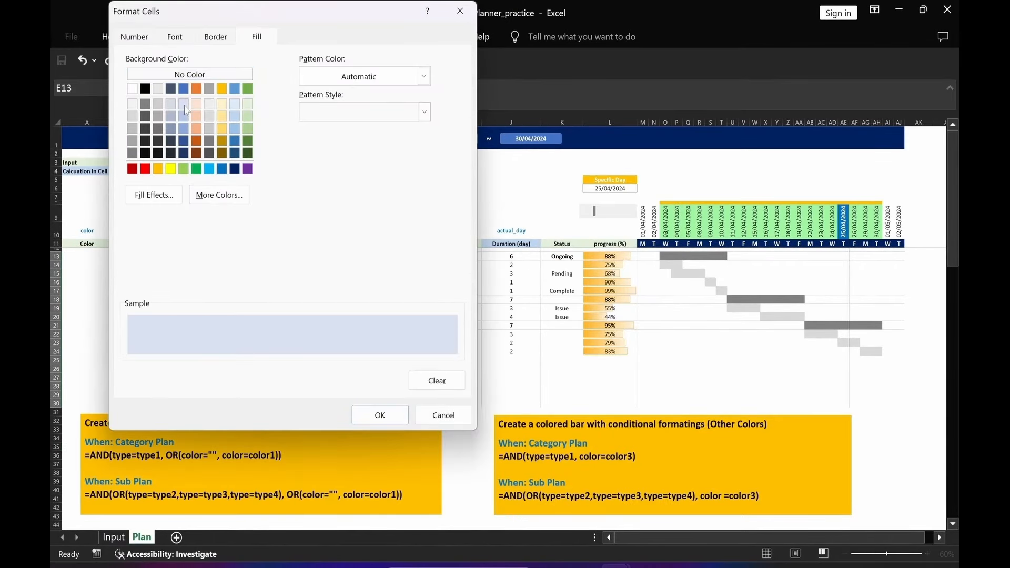
click(379, 415)
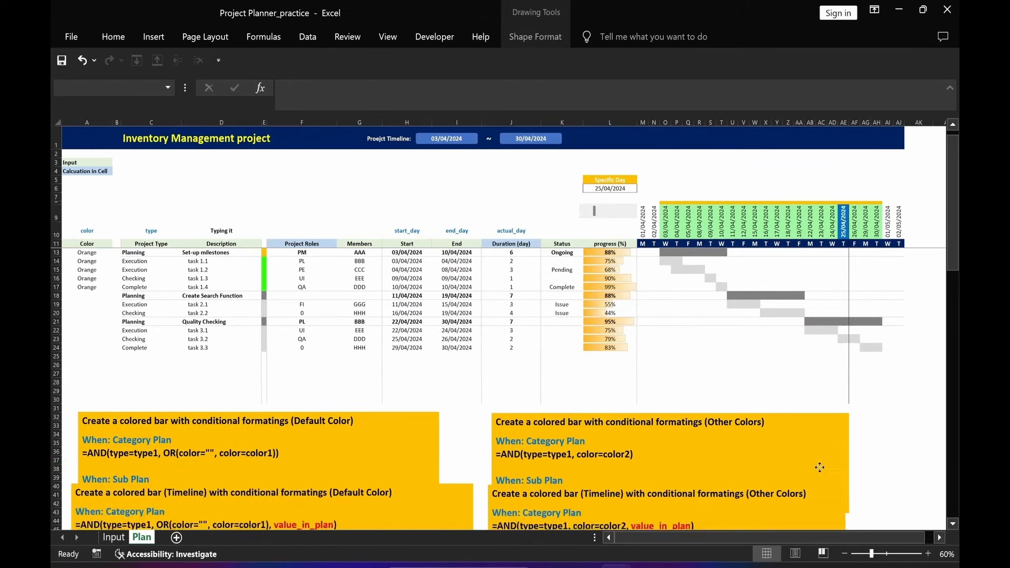
Place the two orange timeline formula notes side by side beneath the plan table, replacing the earlier notes
drag(819, 467, 800, 287)
drag(803, 285, 820, 296)
key(Escape)
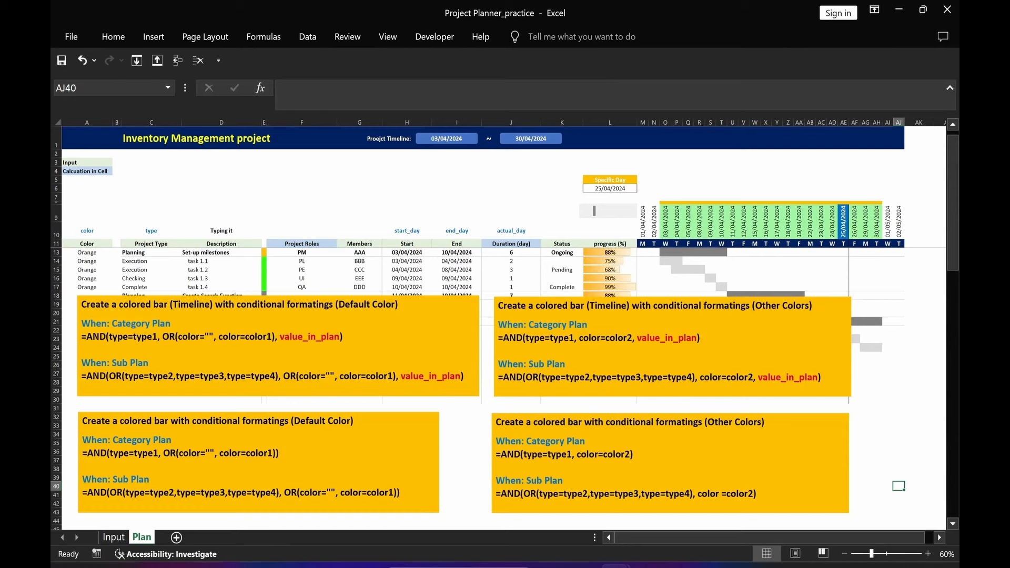
click(888, 416)
click(453, 396)
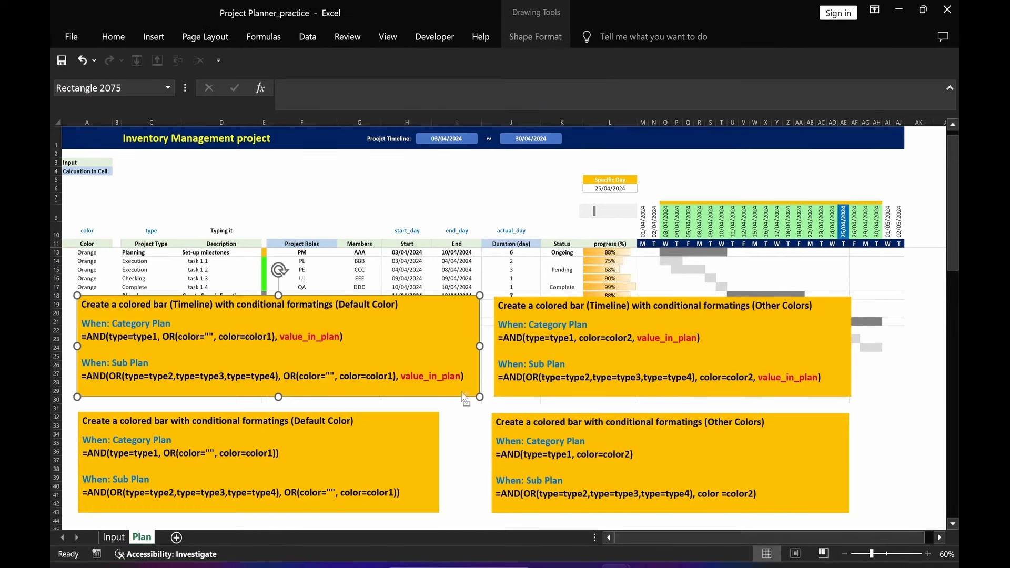
key(ctrl+a)
drag(585, 398, 585, 460)
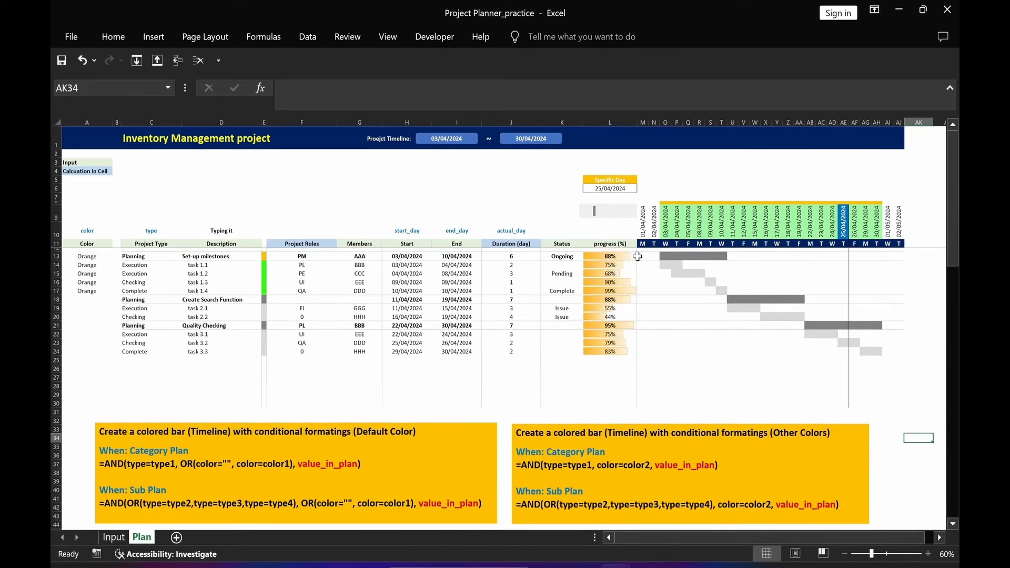
Change the dark grey category plan rule for timeline M13:AJ30 to =AND(type=type1, OR(color="", color=color1), value_in_plan) and apply it
drag(643, 257, 904, 406)
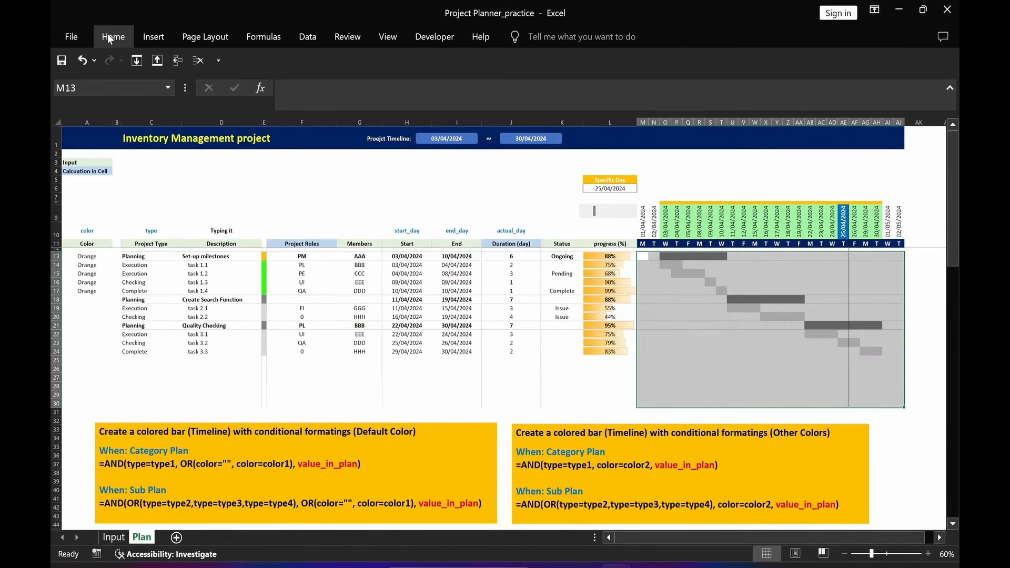
click(109, 38)
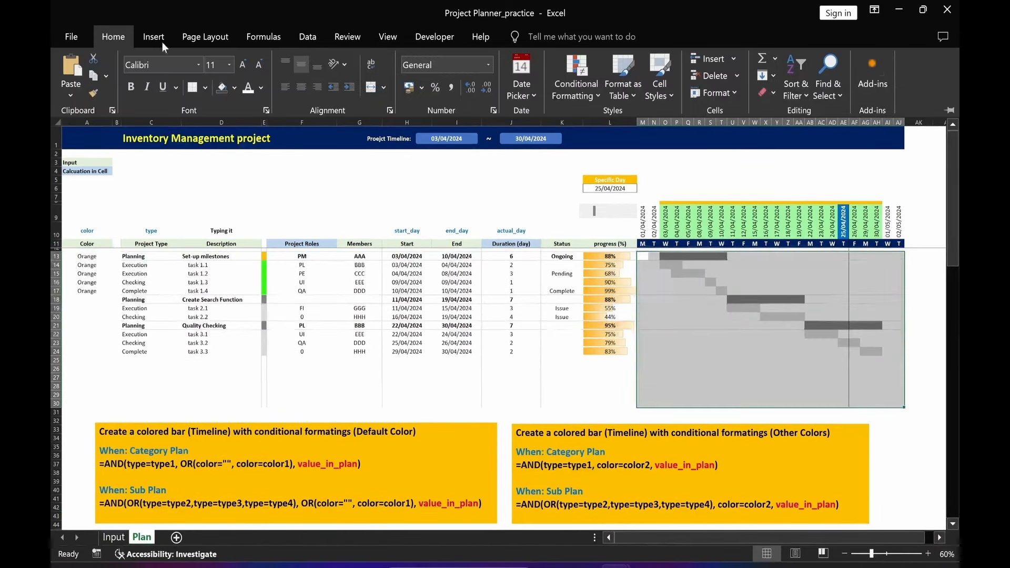
click(566, 94)
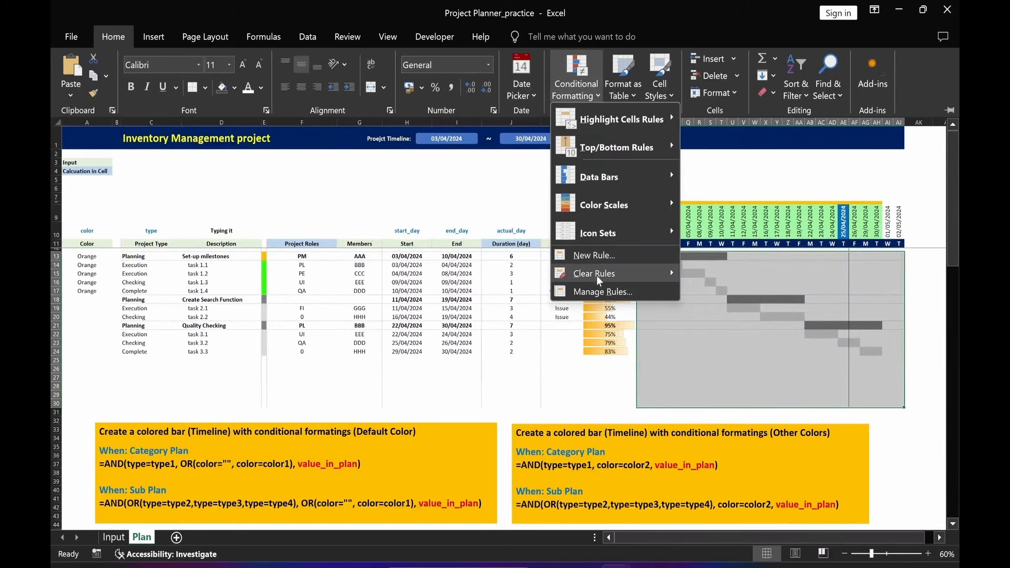
click(586, 293)
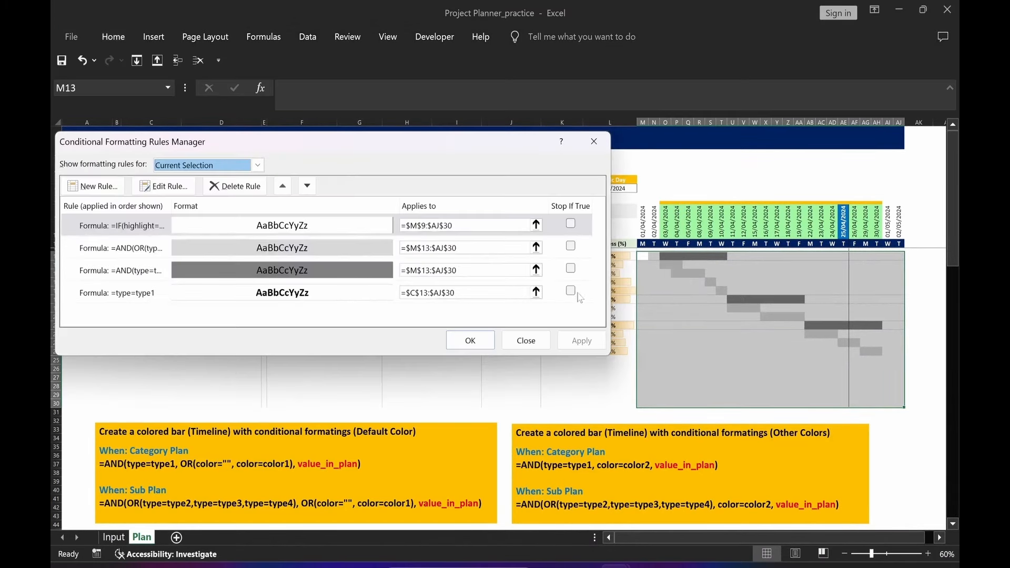
click(128, 279)
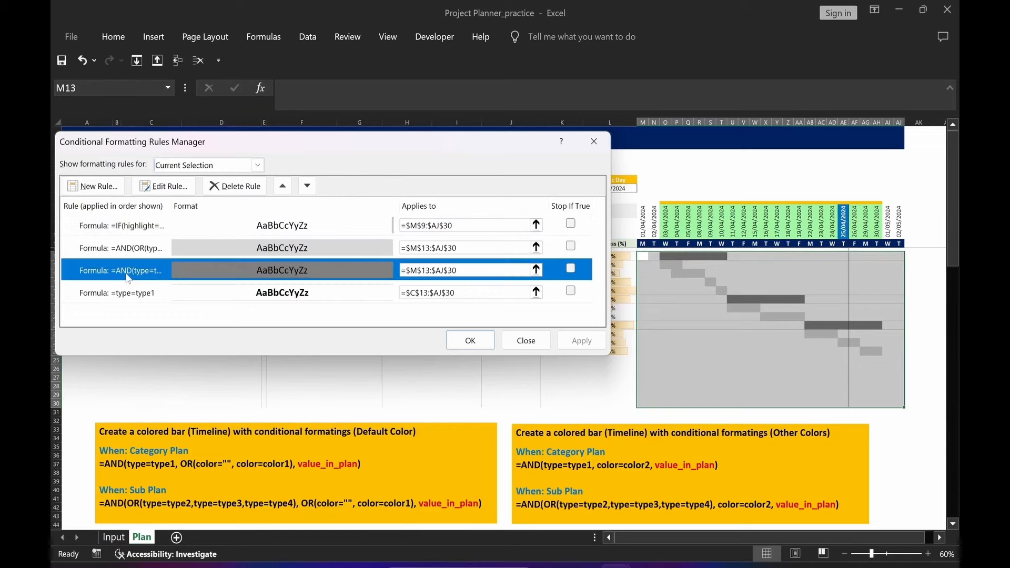
click(167, 187)
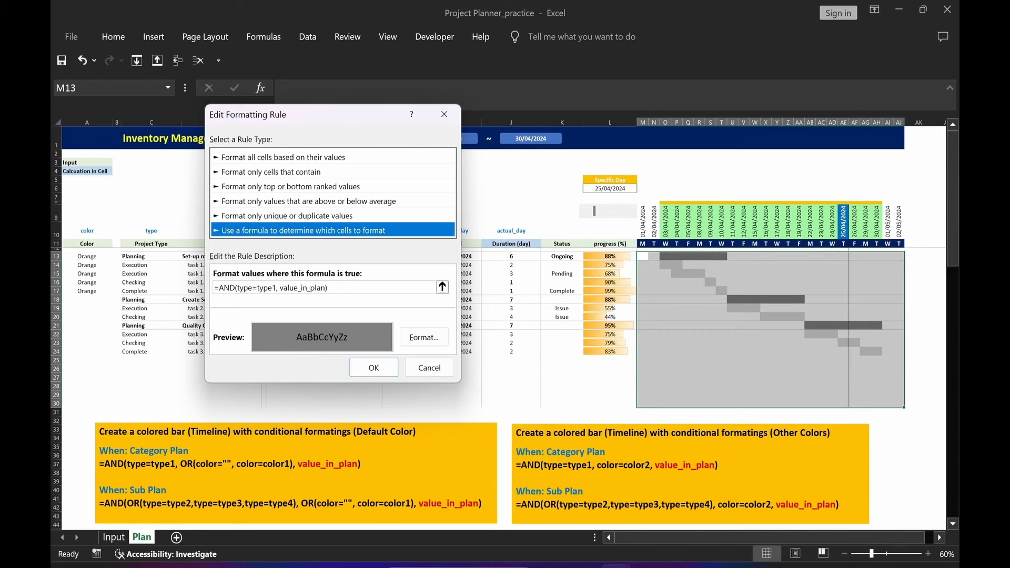
drag(214, 288, 337, 289)
text(=AND(type=type1, OR(color="", color=color1), value_in_plan))
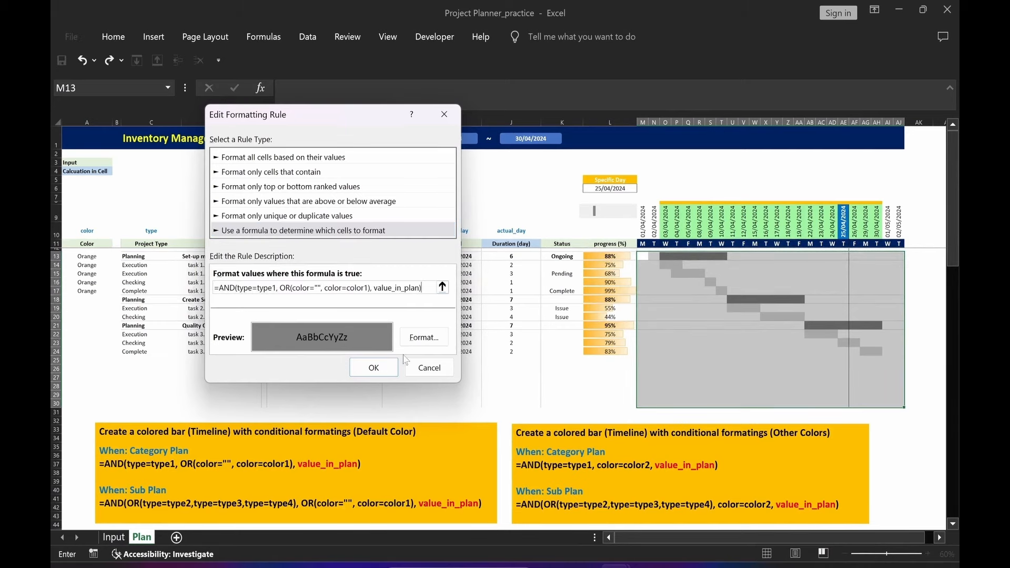
click(374, 368)
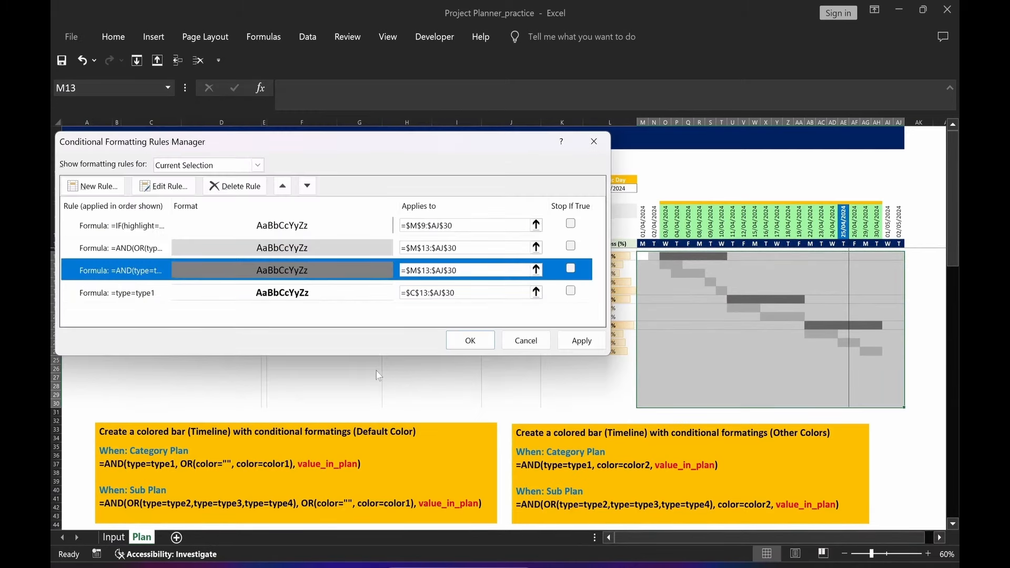
click(582, 341)
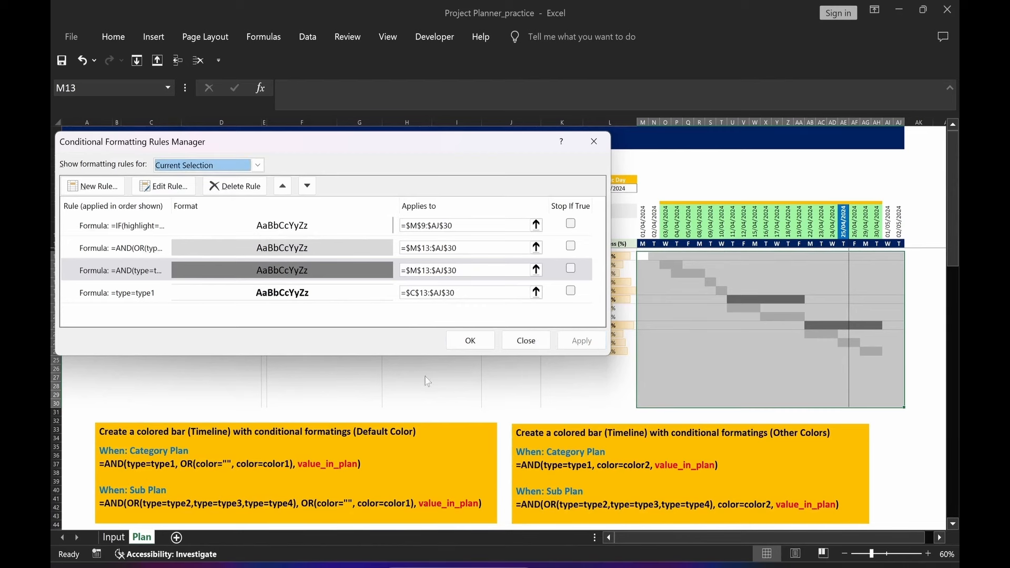
click(471, 341)
click(117, 403)
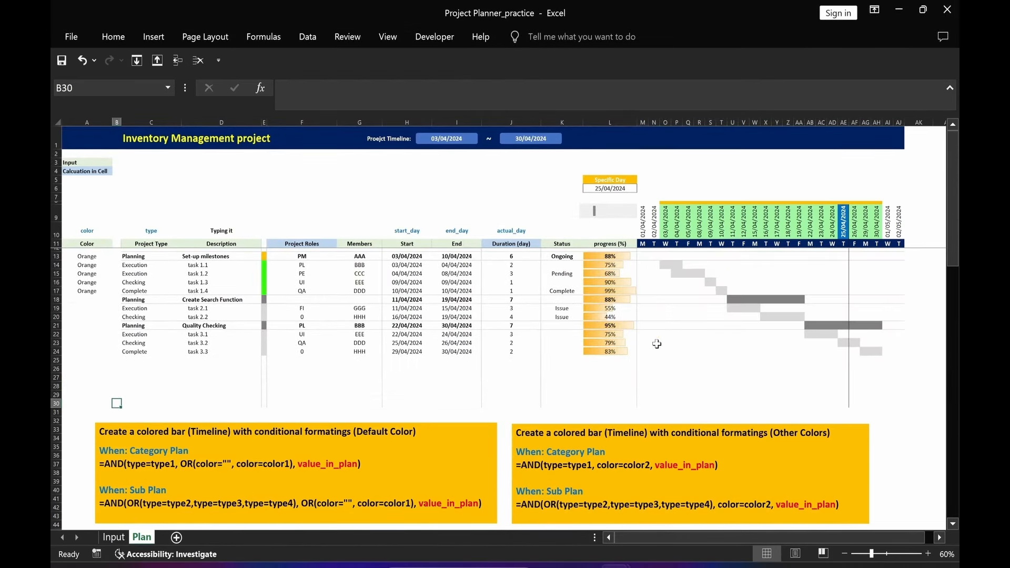
Change the light grey sub plan rule for M13:AJ30 to =AND(OR(type=type2,type=type3,type=type4), OR(color="", color=color1), value_in_plan)
drag(640, 258, 900, 405)
click(116, 38)
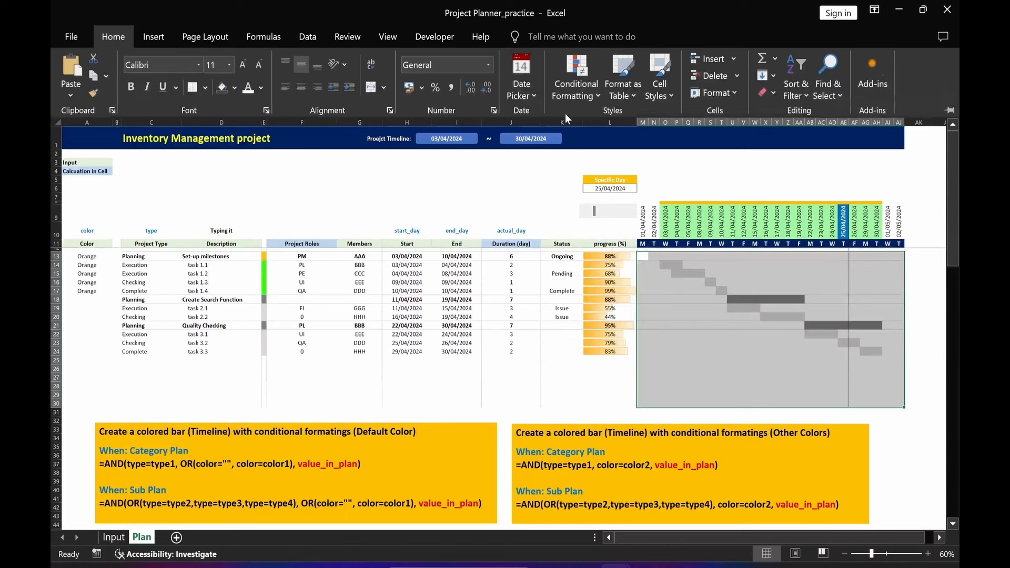
click(579, 94)
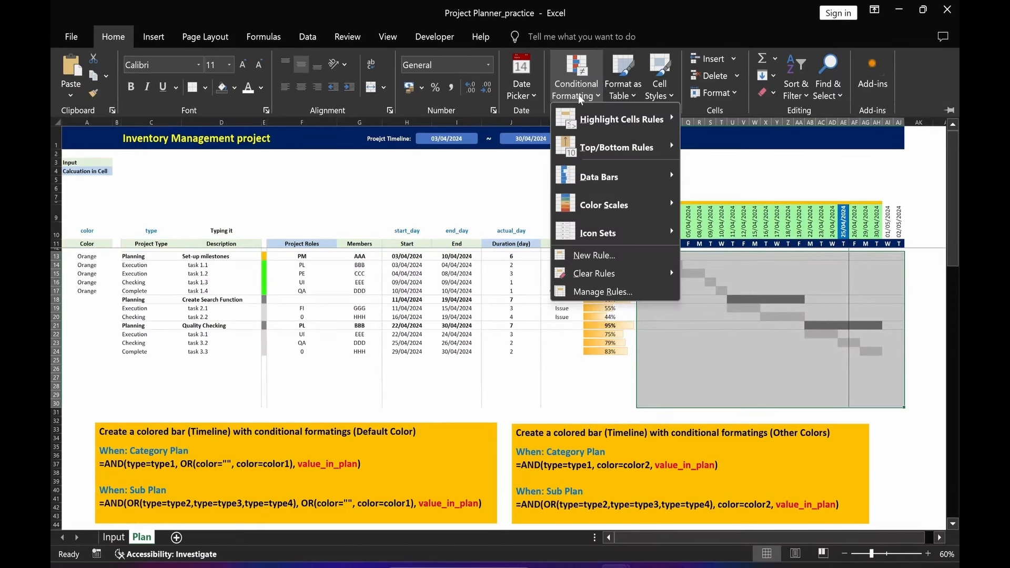
click(600, 292)
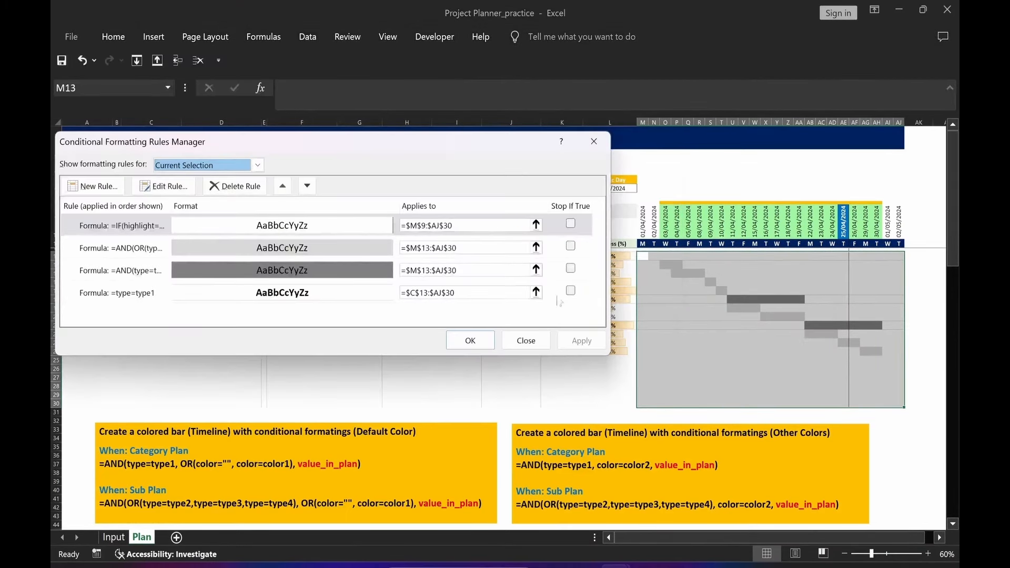
click(210, 248)
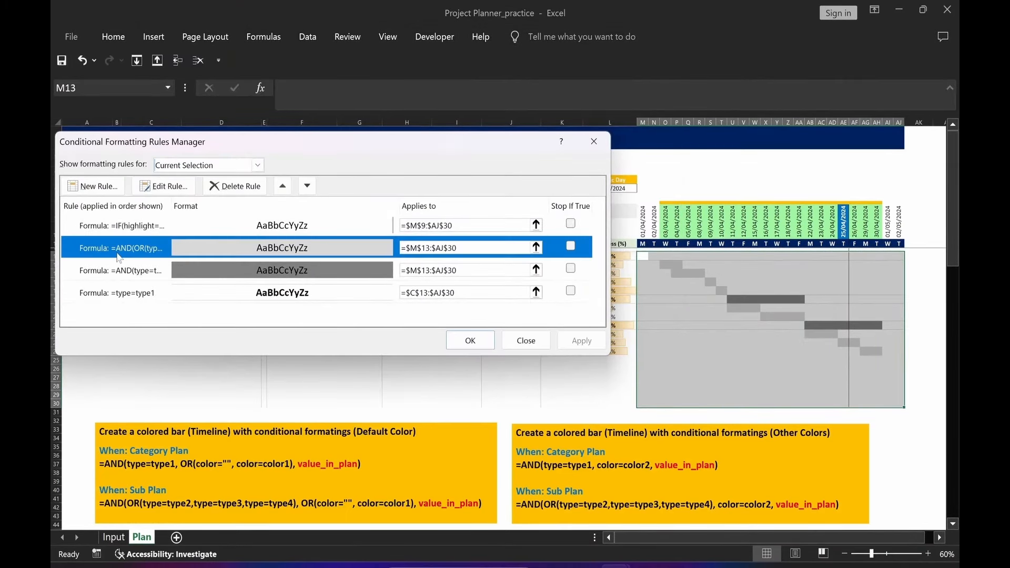
click(164, 187)
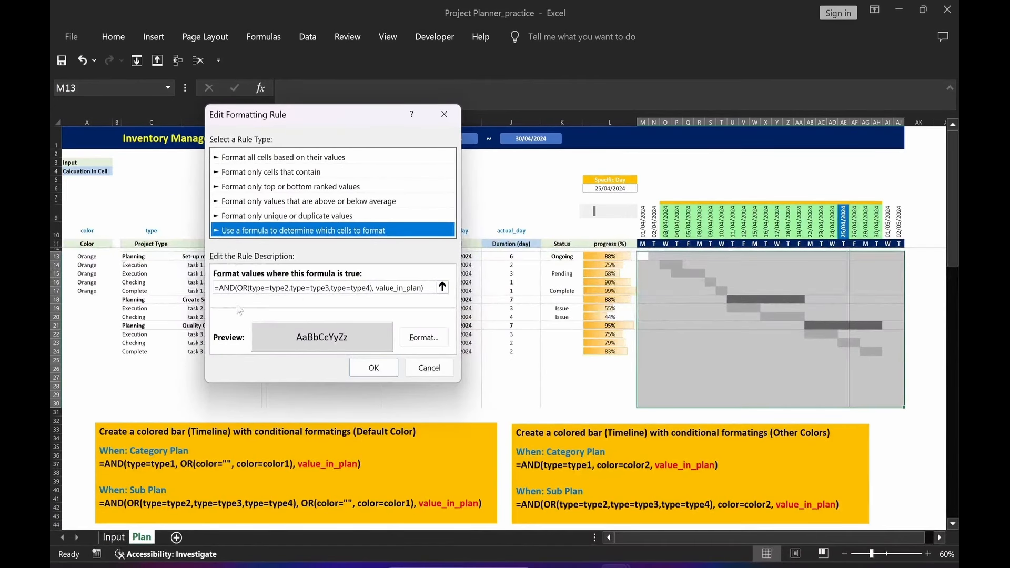
drag(425, 288, 213, 288)
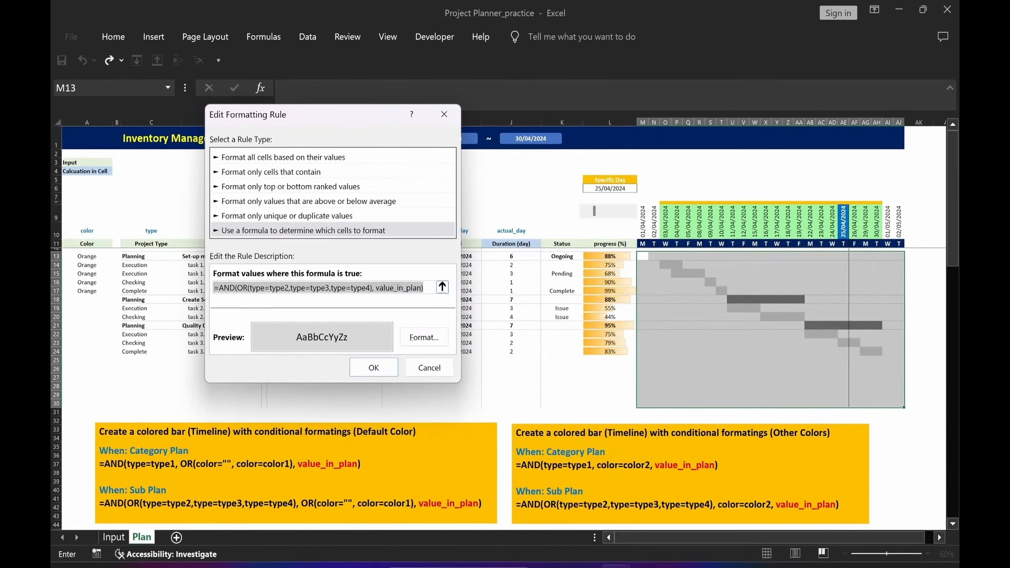
text(=AND(OR(type=type2,type=type3,type=type4), OR(color="", color=color1), value_in_plan))
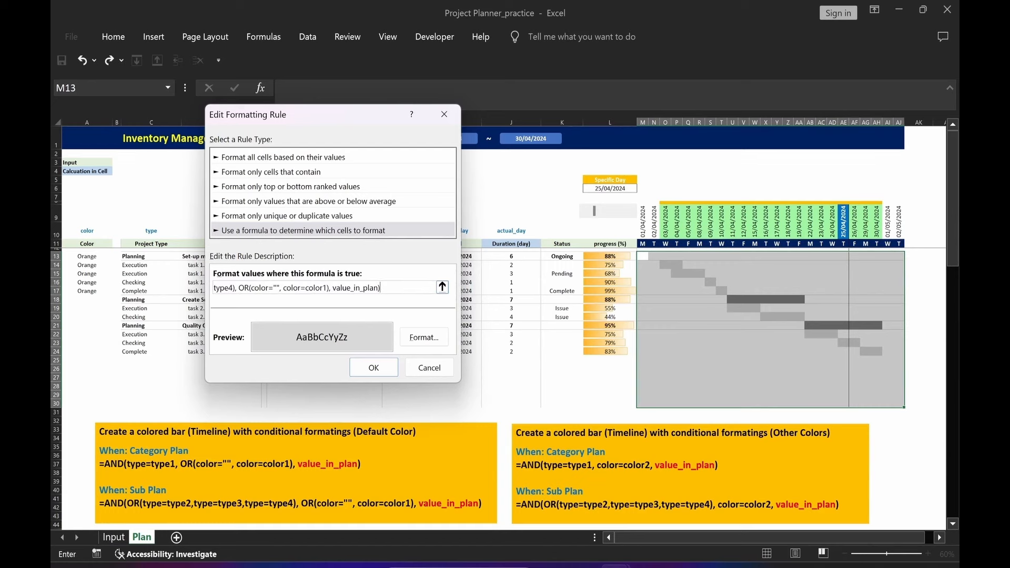
click(380, 371)
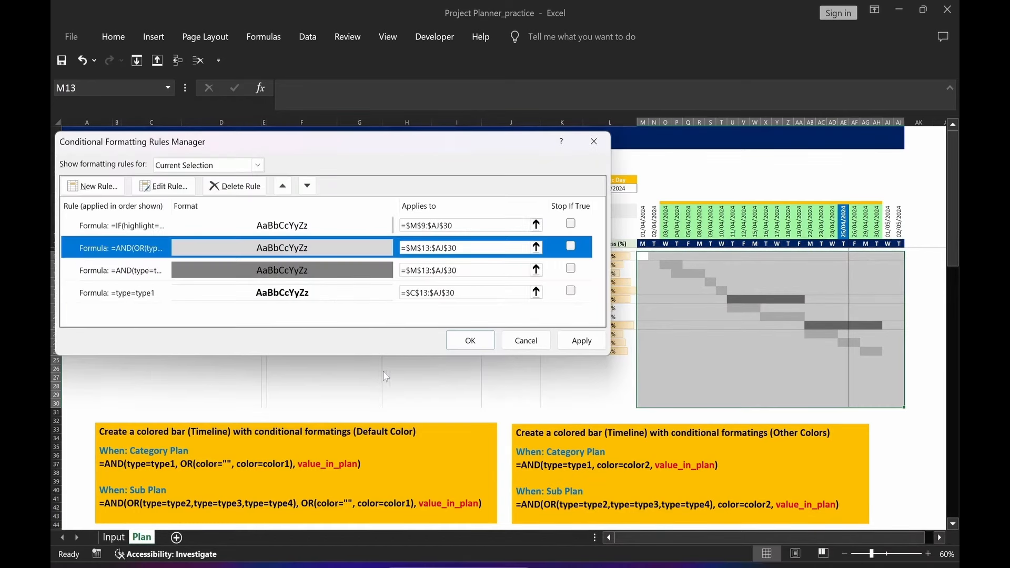
click(470, 342)
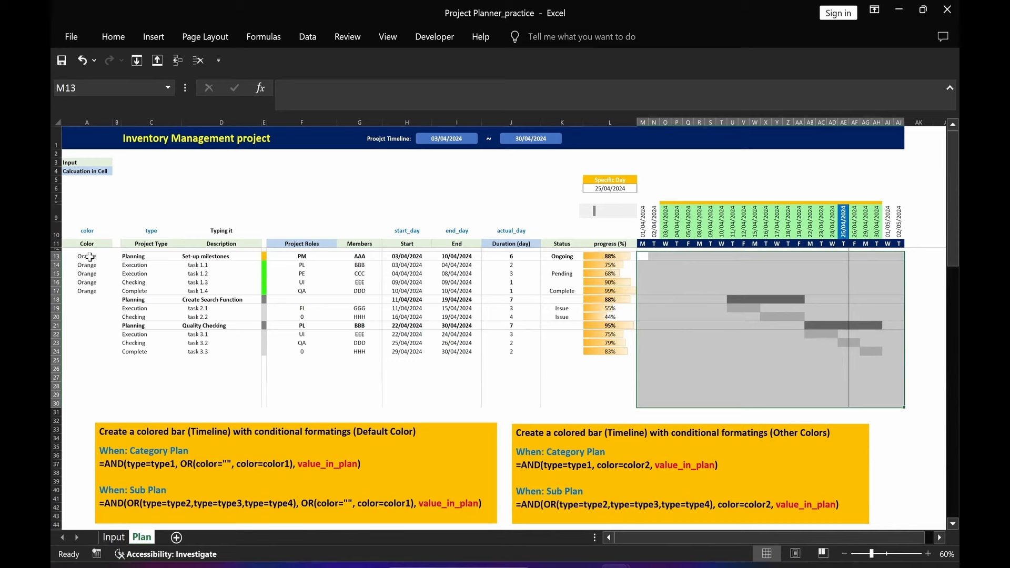
click(301, 188)
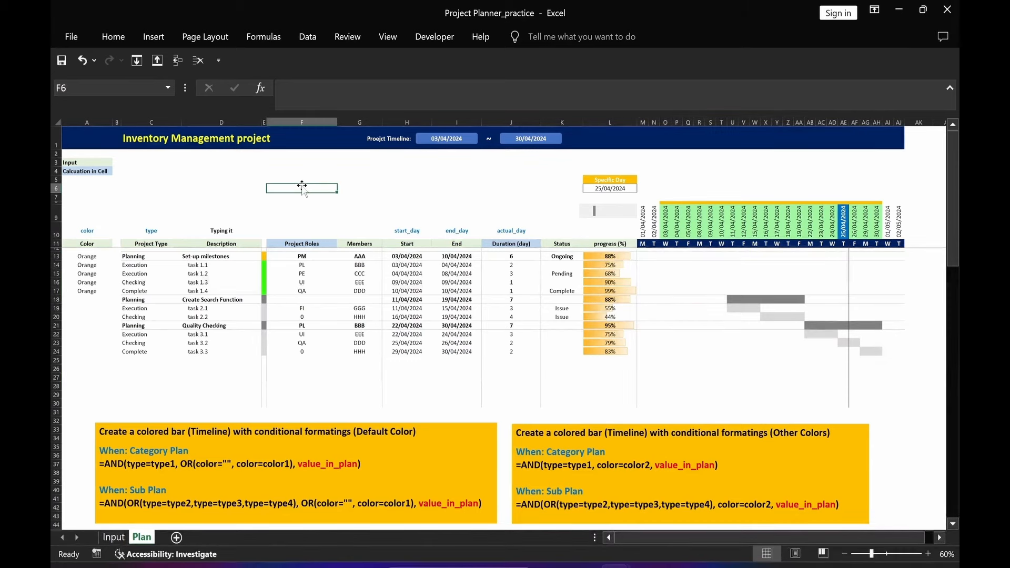
Clear the colour entries in A13:A22 to check the default timeline bars, and undo the deletion
drag(89, 258, 83, 333)
key(Delete)
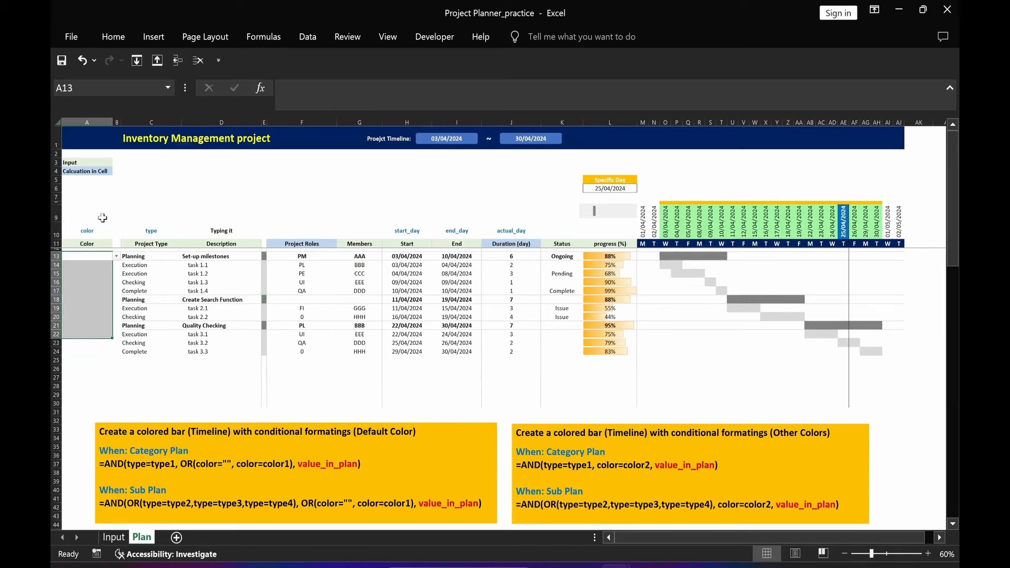
click(81, 60)
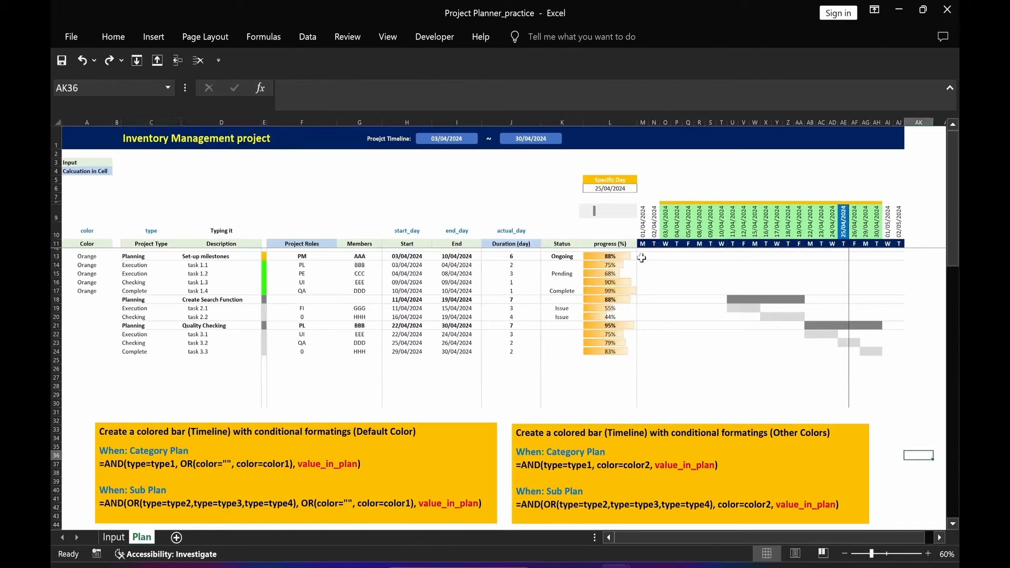
Add a category plan rule to timeline M13:AJ30 using =AND(type=type1, color=color2, value_in_plan) with the standard orange fill
drag(642, 257, 902, 407)
click(112, 36)
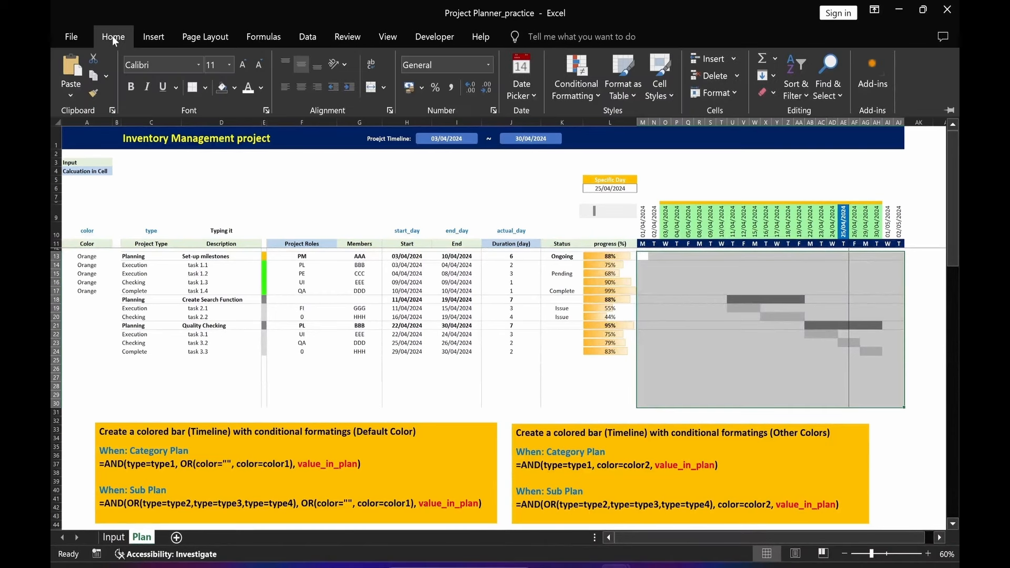
click(584, 96)
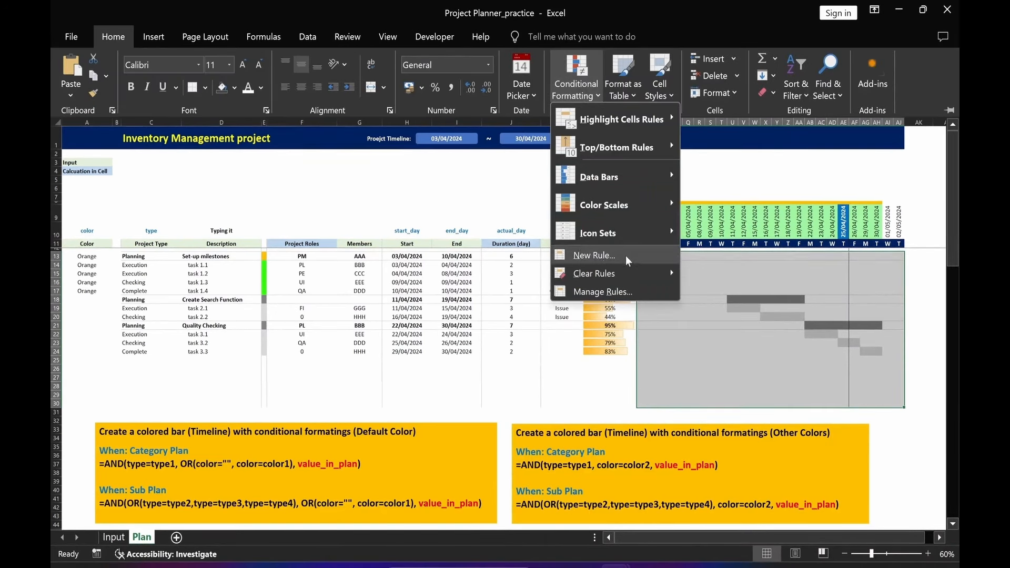
click(626, 256)
click(245, 219)
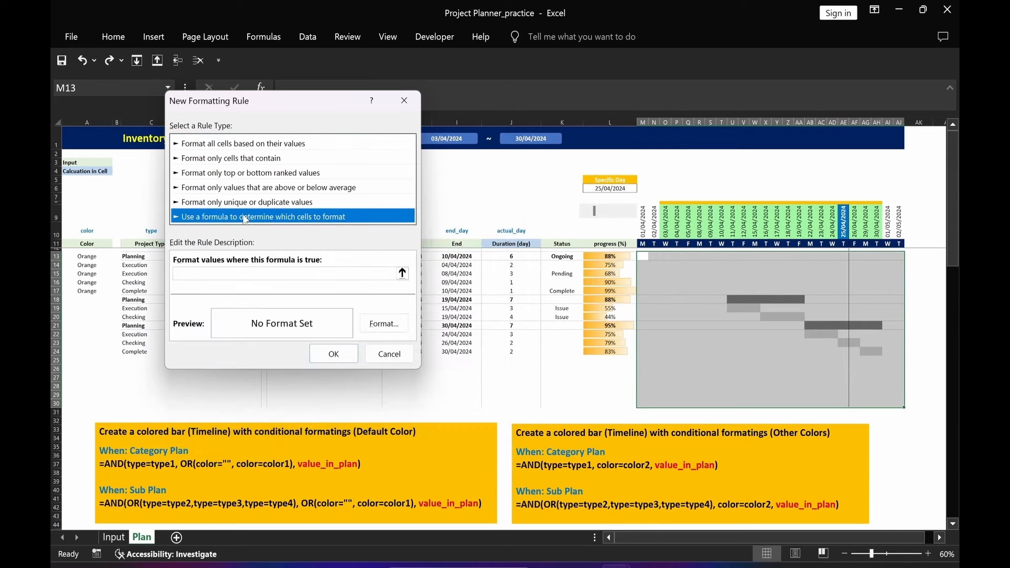
click(207, 274)
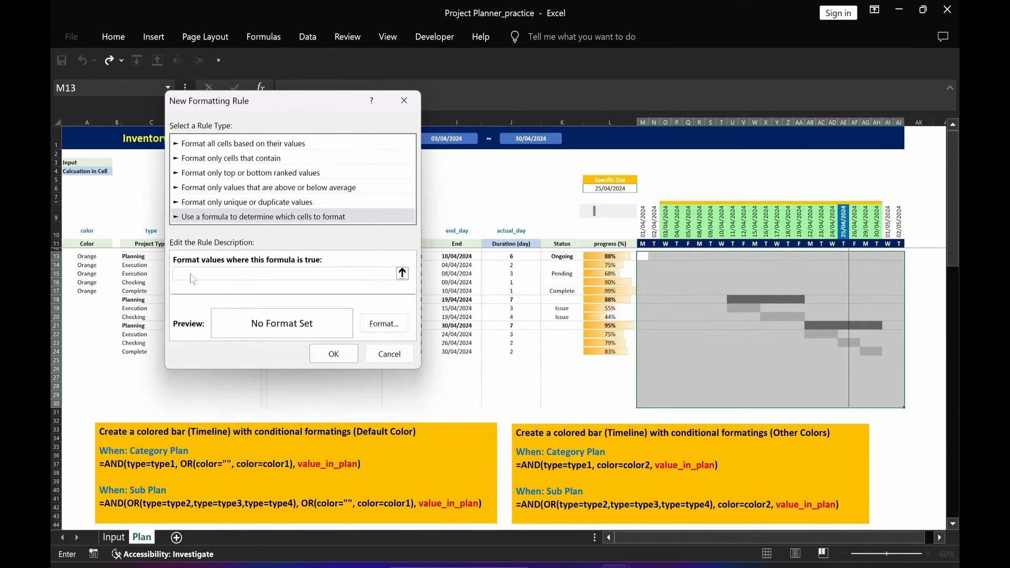
text(=AND(type=type1, color=color2, value_in_plan))
click(382, 324)
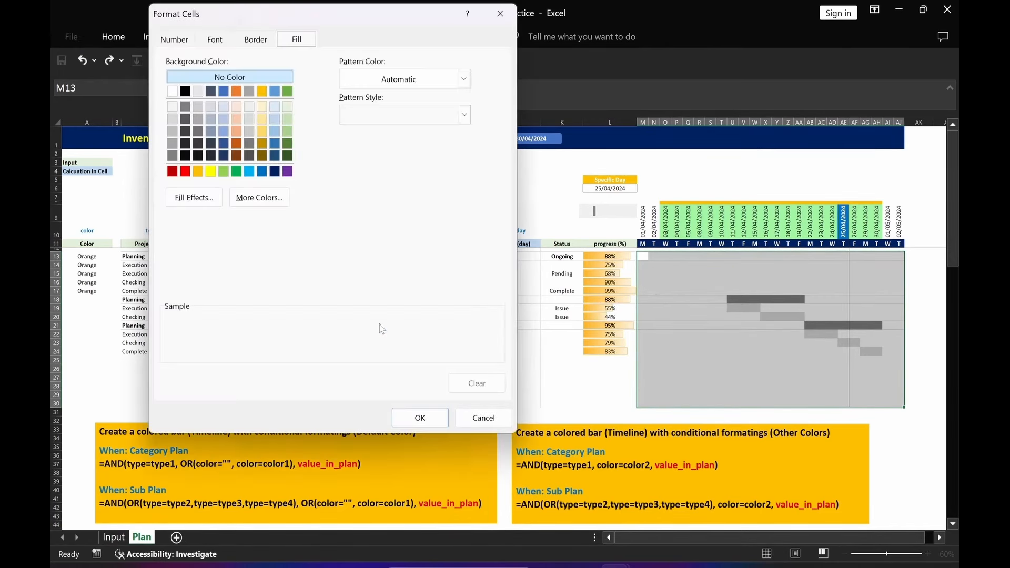
click(197, 172)
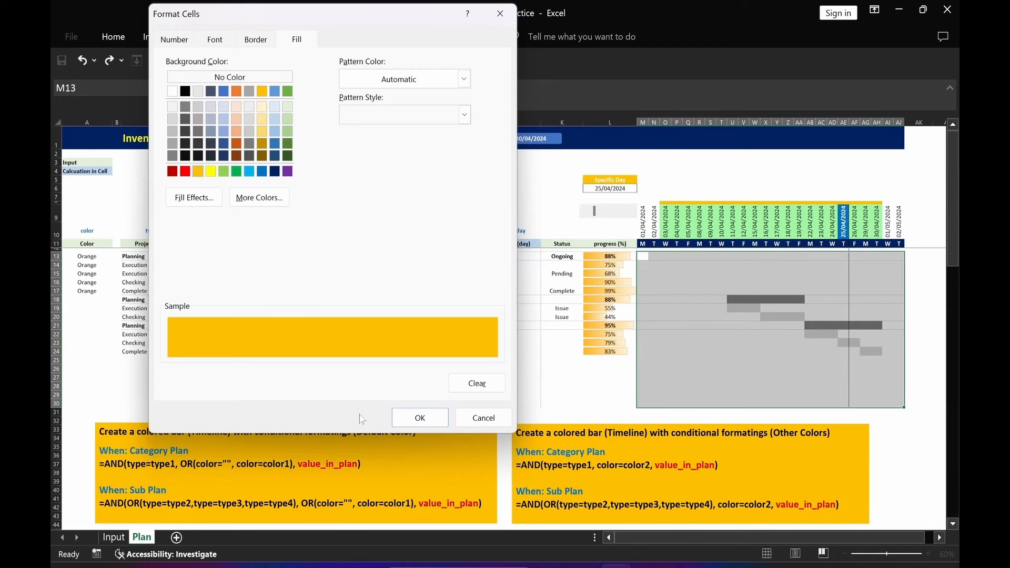
click(418, 424)
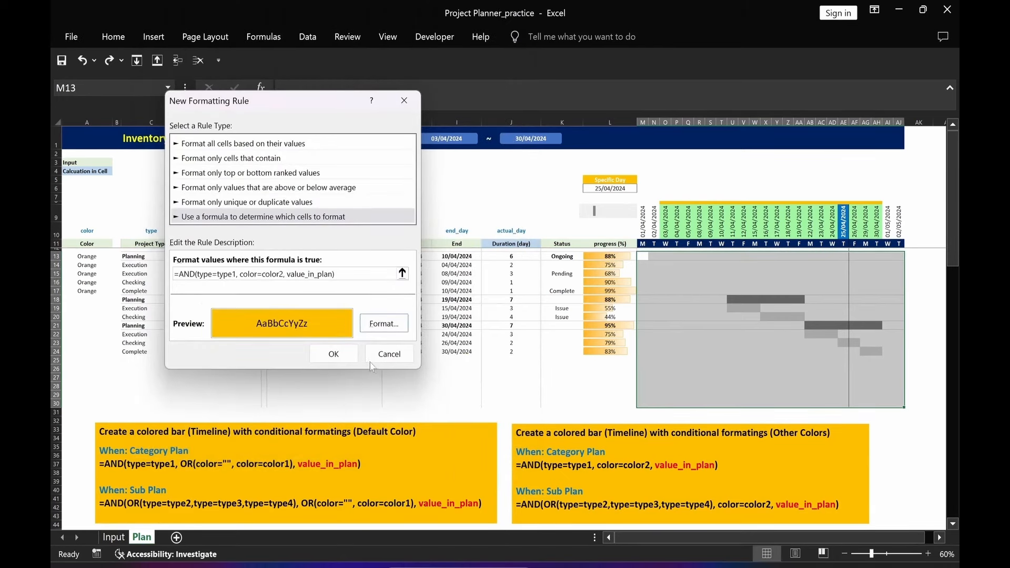
click(335, 357)
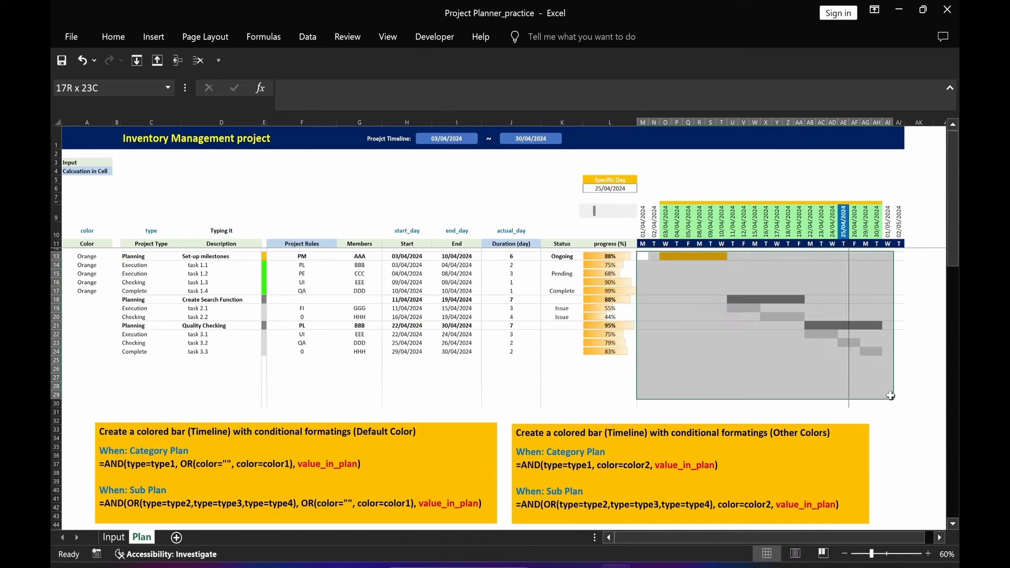
Add a sub plan rule to M13:AJ30 using =AND(OR(type=type2,type=type3,type=type4), color=color2, value_in_plan) with a custom bright green fill, and apply it
click(114, 37)
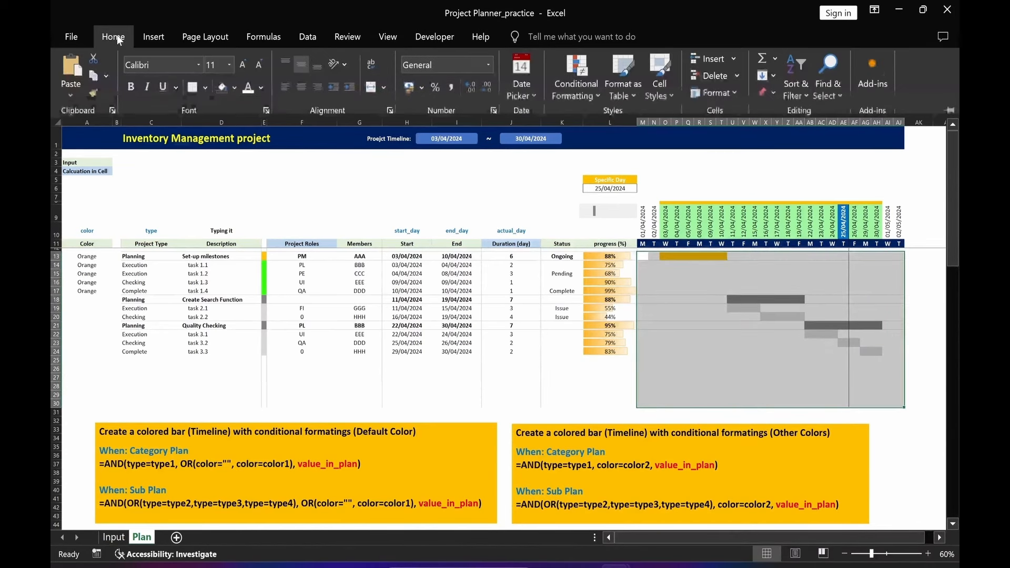
click(568, 94)
click(585, 257)
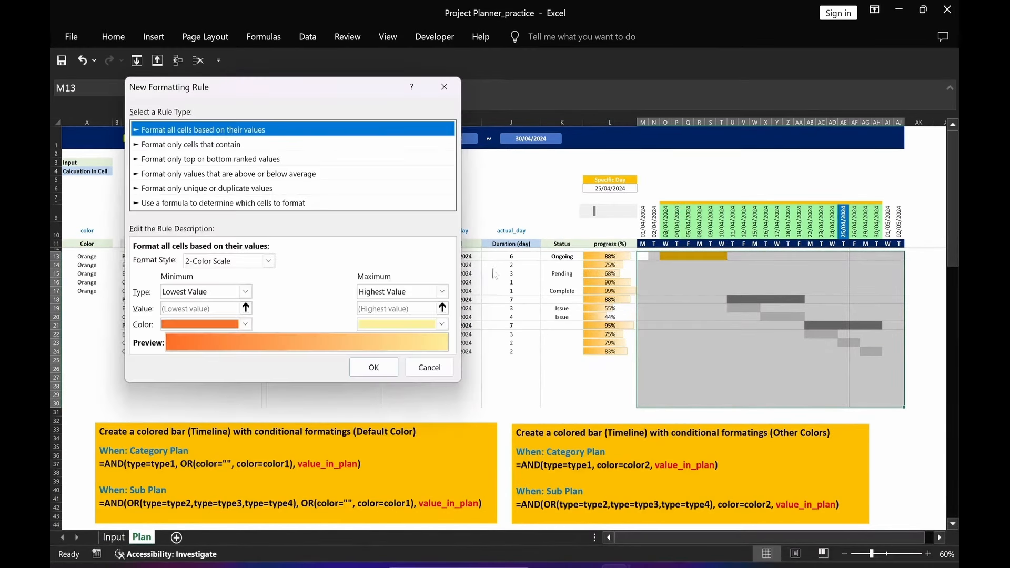
click(226, 203)
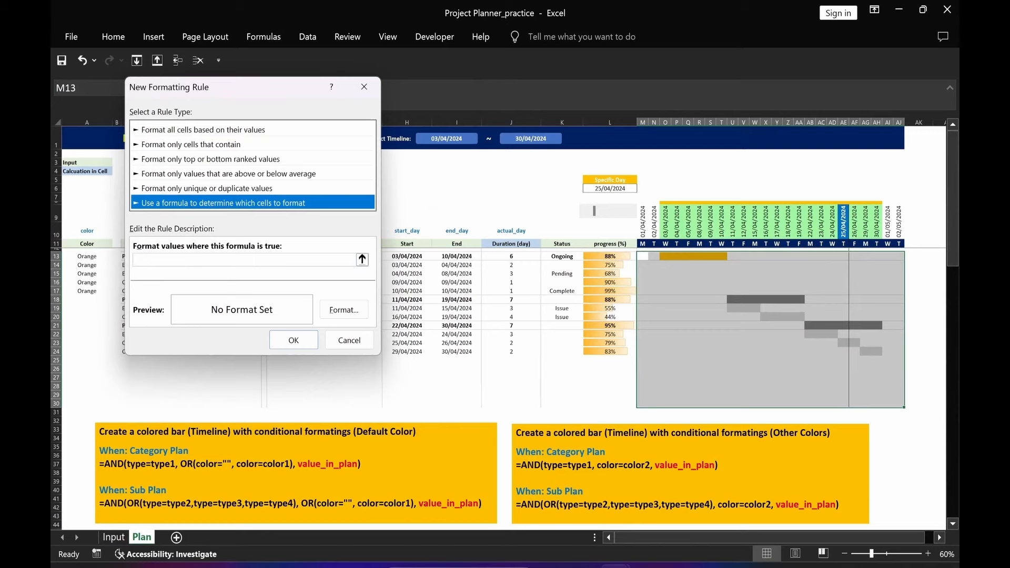
click(255, 259)
text(=AND(OR(type=type2,type=type3,type=type4), color=color2, value_in_plan))
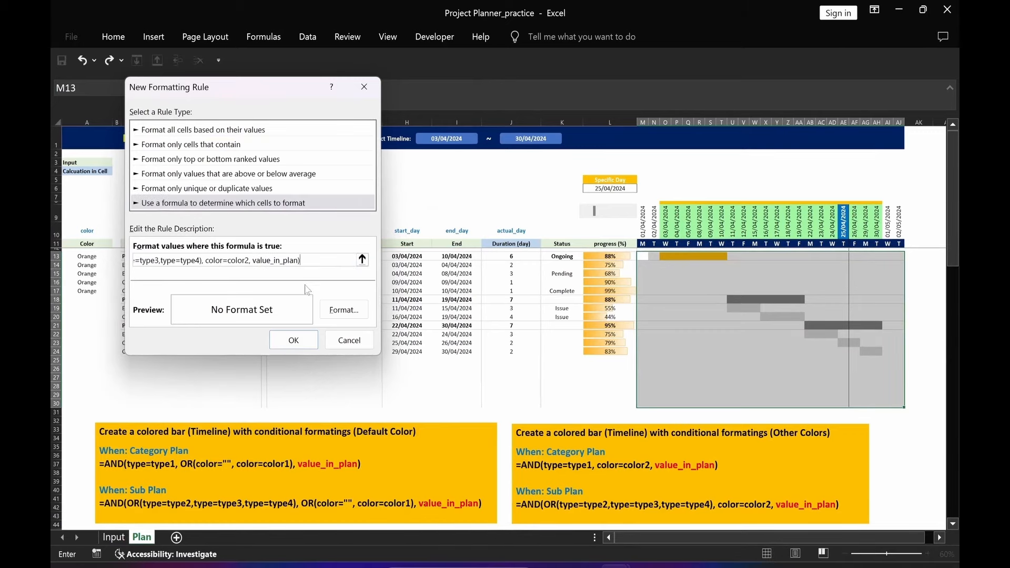
click(346, 316)
click(158, 168)
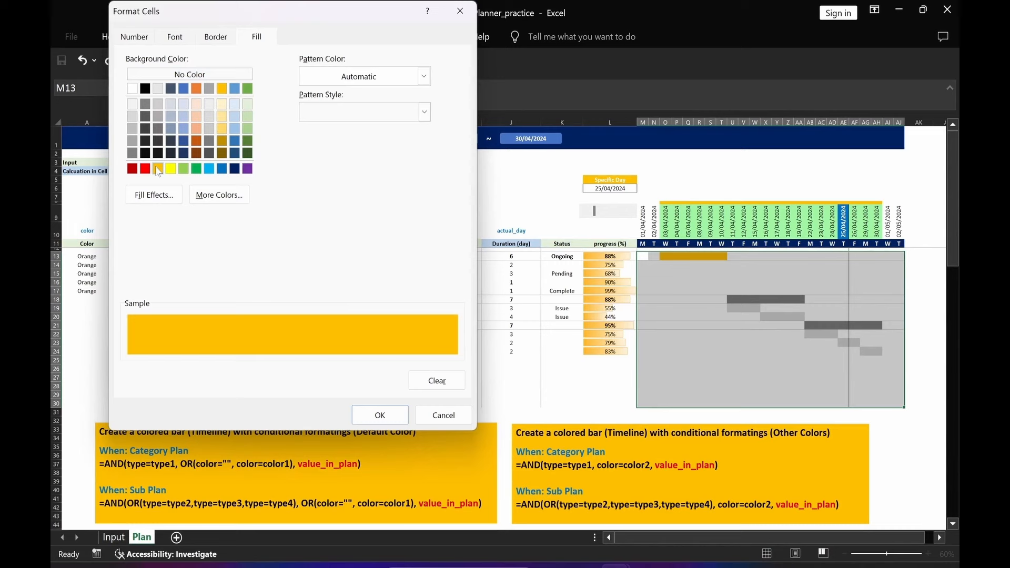
click(216, 196)
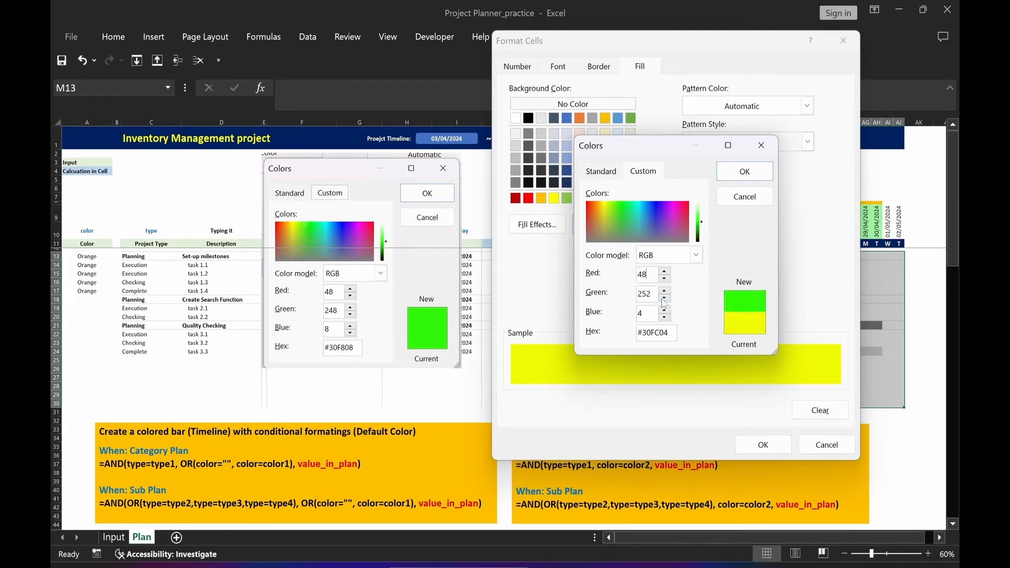
click(744, 172)
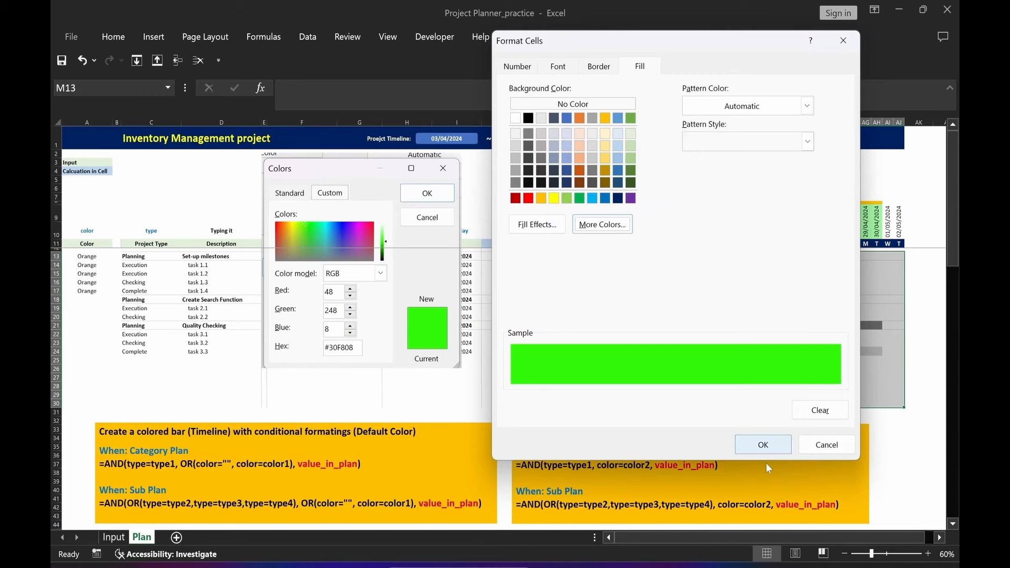
click(763, 445)
click(711, 387)
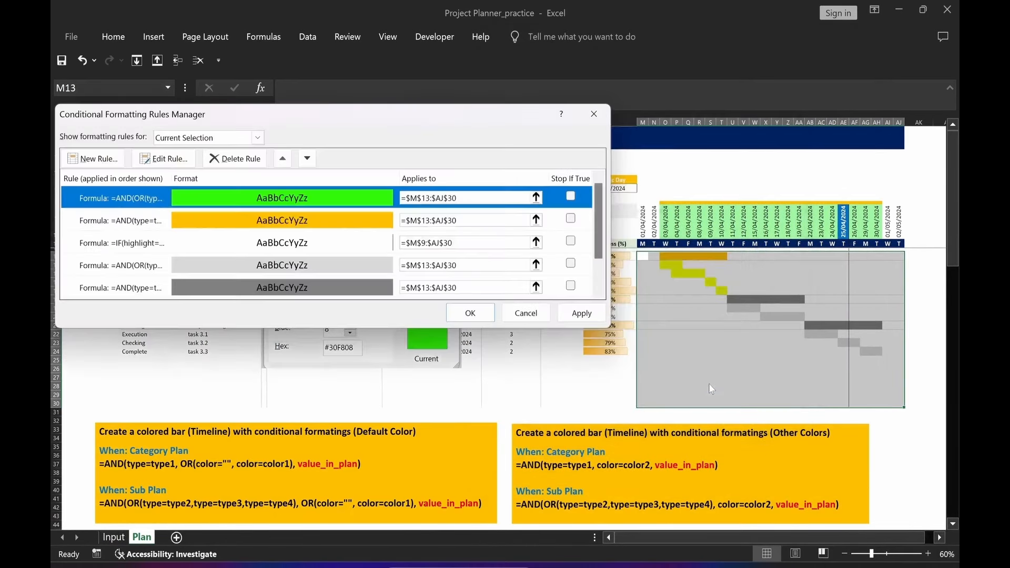
click(581, 315)
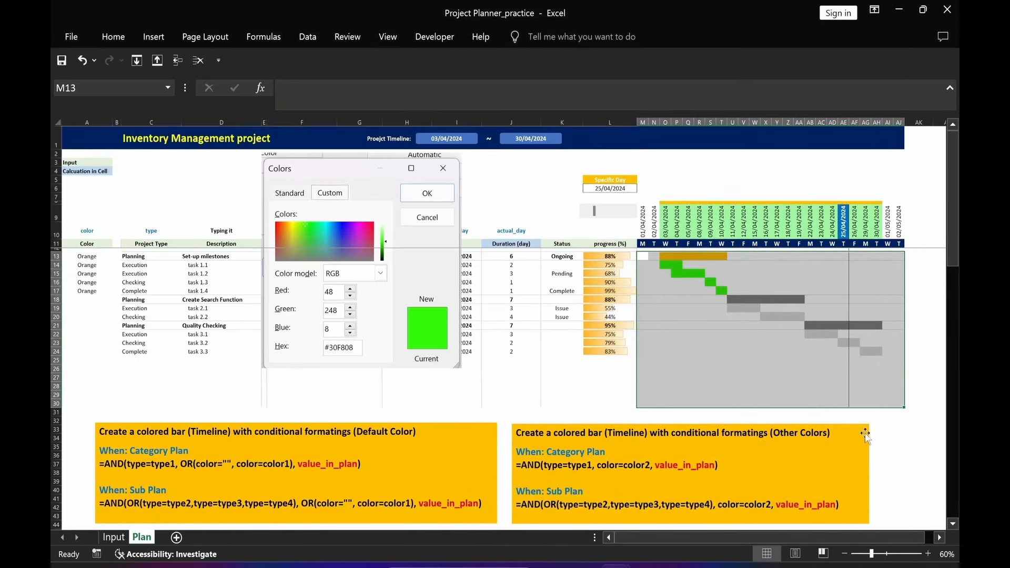
Delete the reference picture of the custom colour settings that covers the plan table
drag(449, 176, 468, 188)
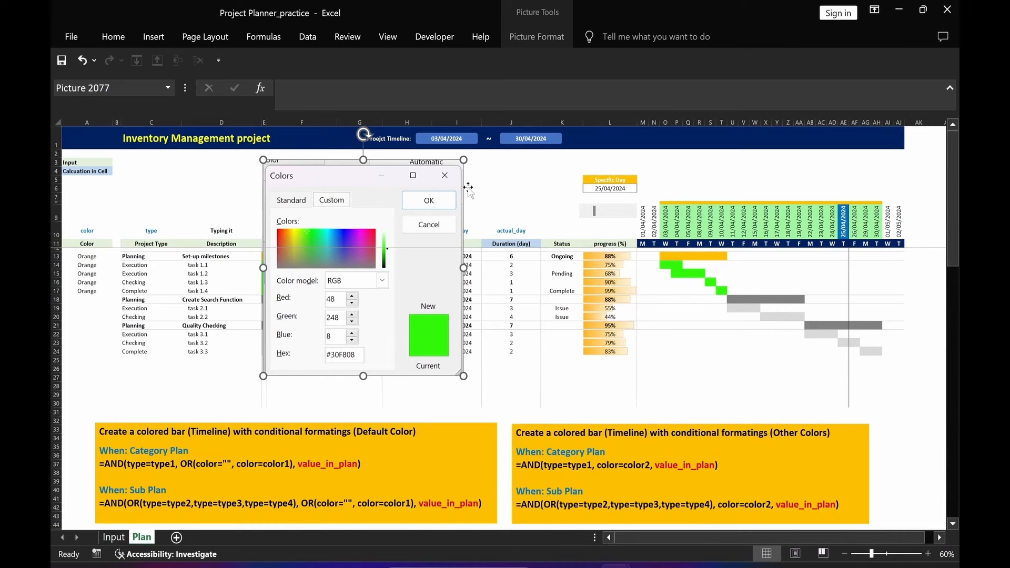
key(Delete)
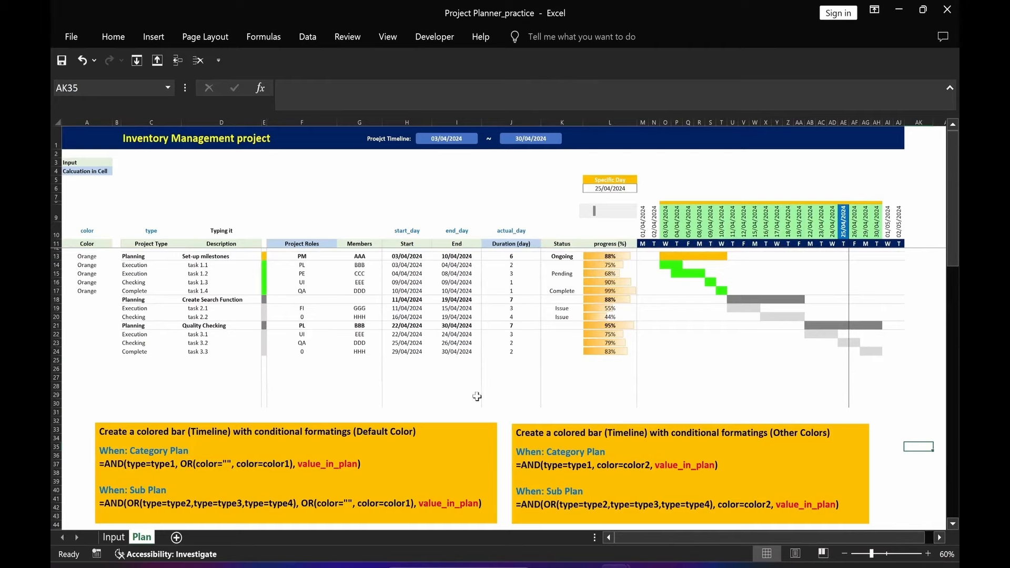
click(519, 411)
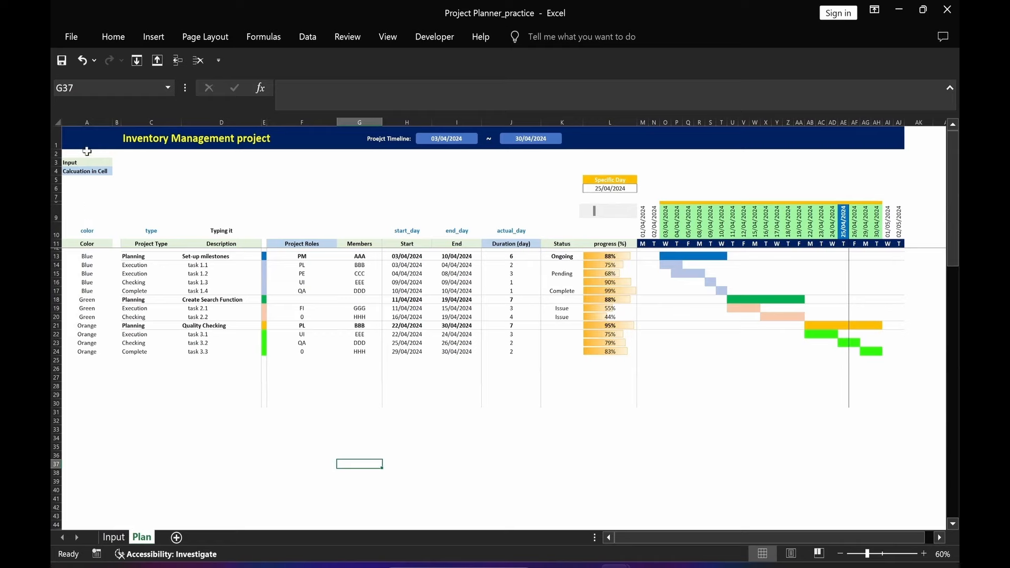
Group column A, which holds the colour choices, so that it can be collapsed
click(88, 122)
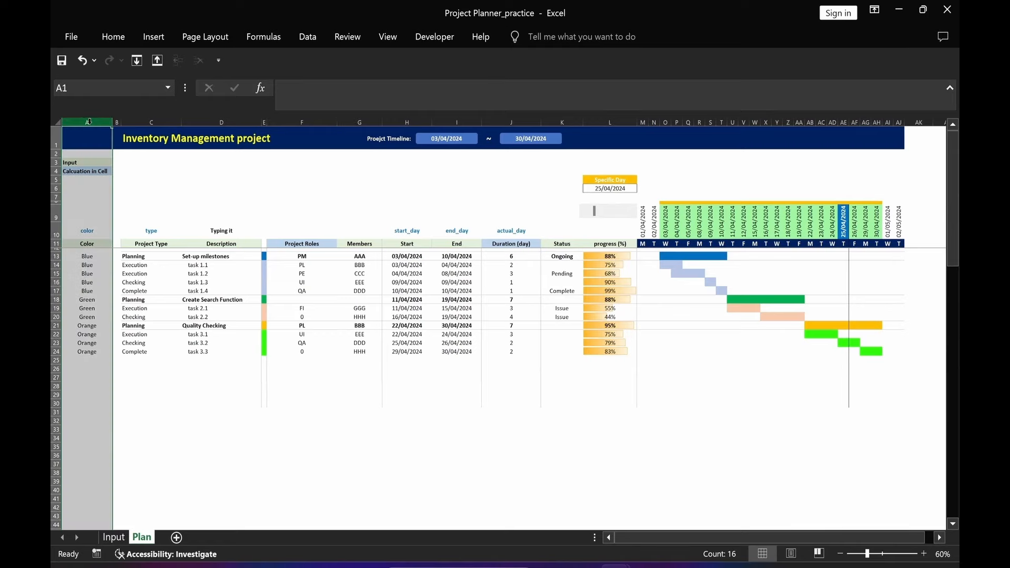
click(310, 44)
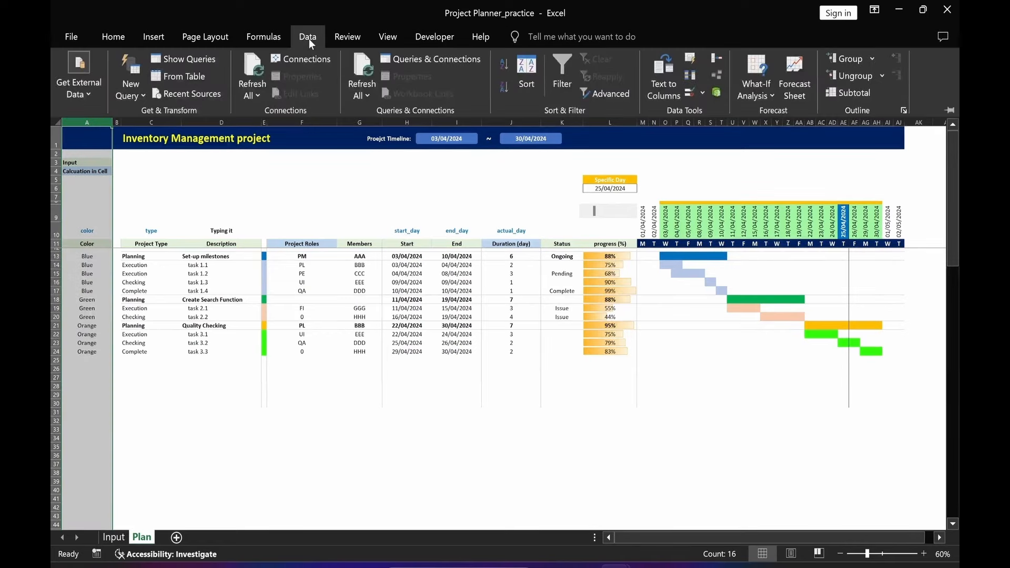
click(851, 62)
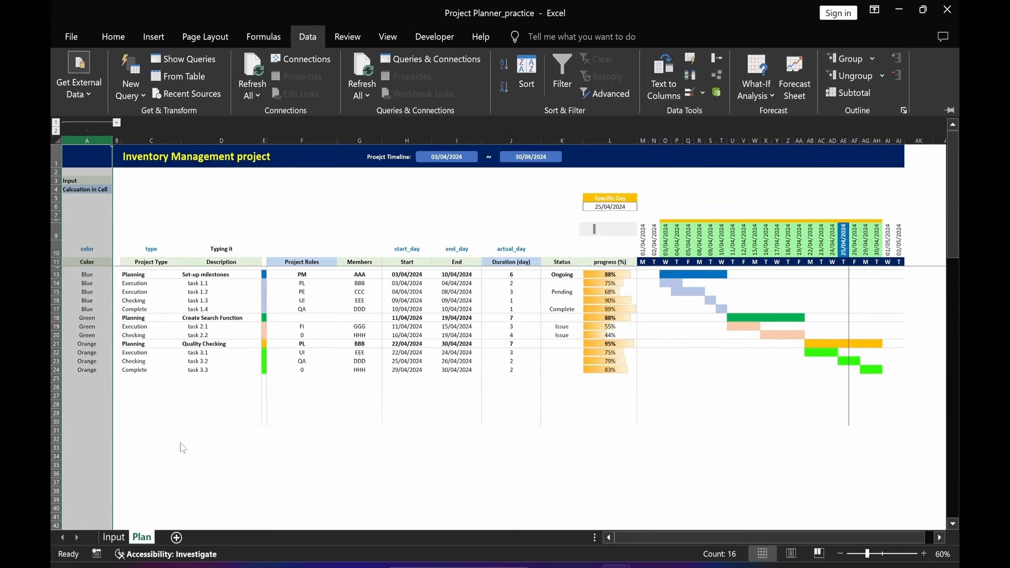
Test the column A group by collapsing it and expanding it again
click(201, 463)
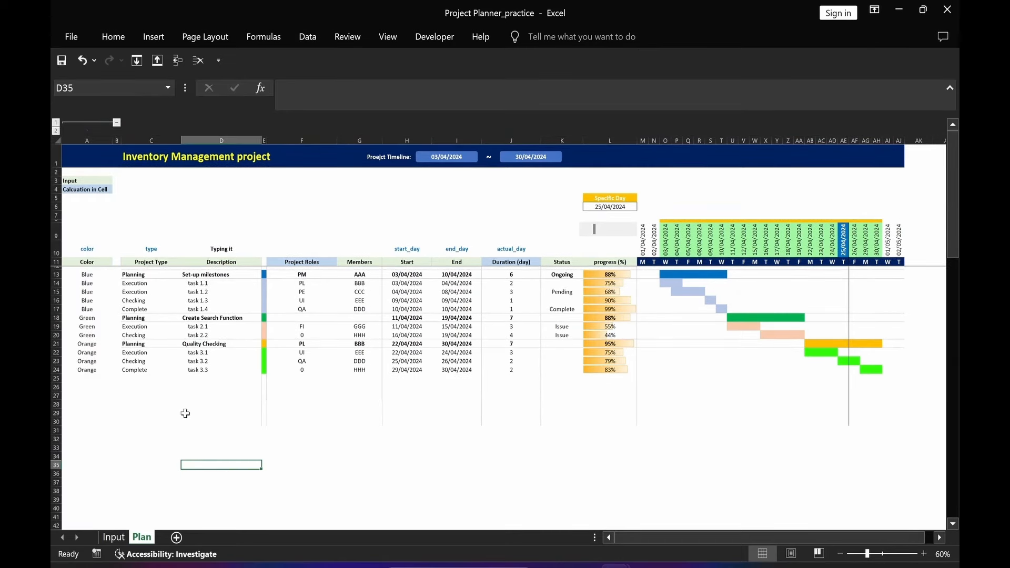
click(117, 123)
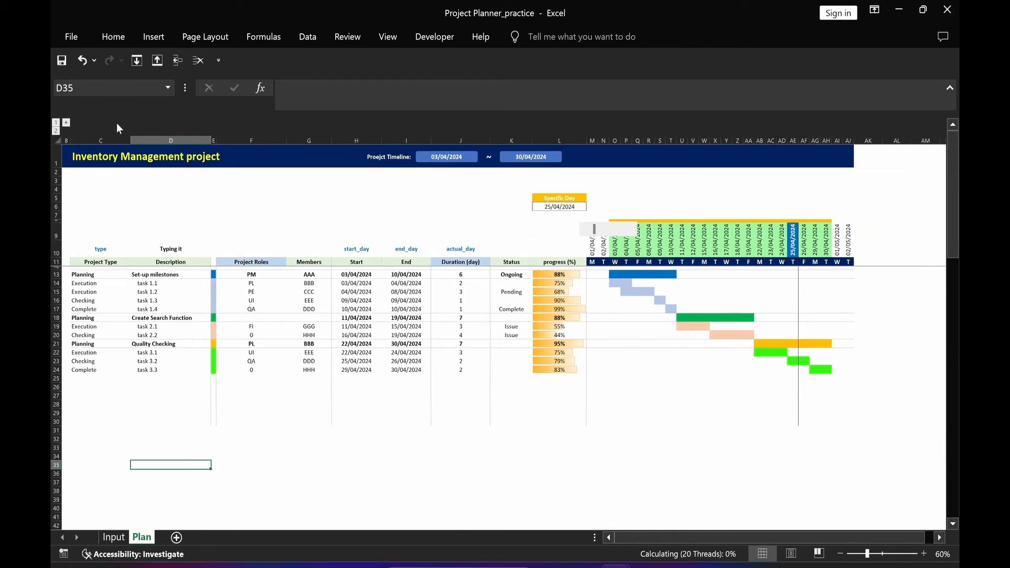
click(67, 124)
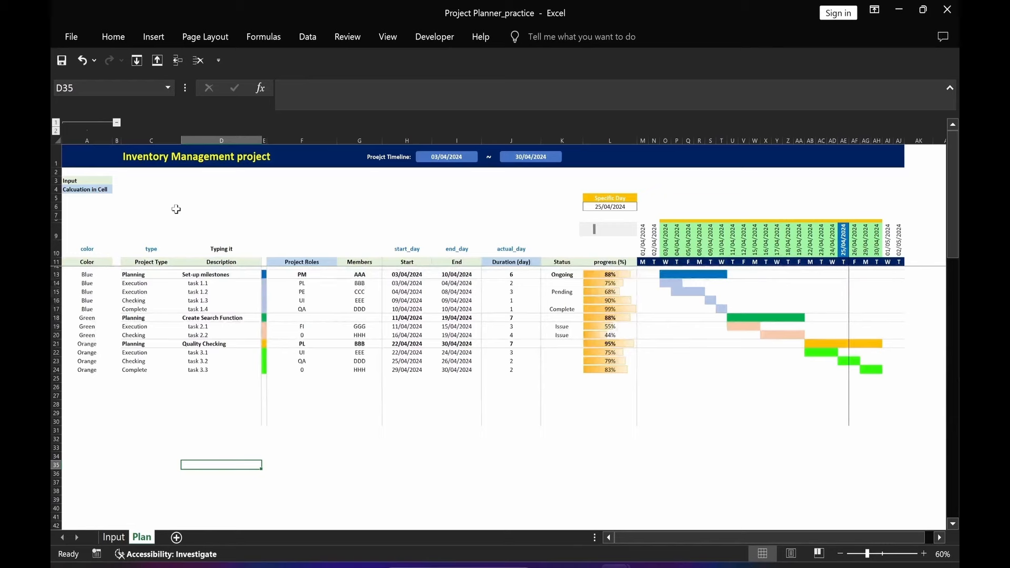
click(176, 209)
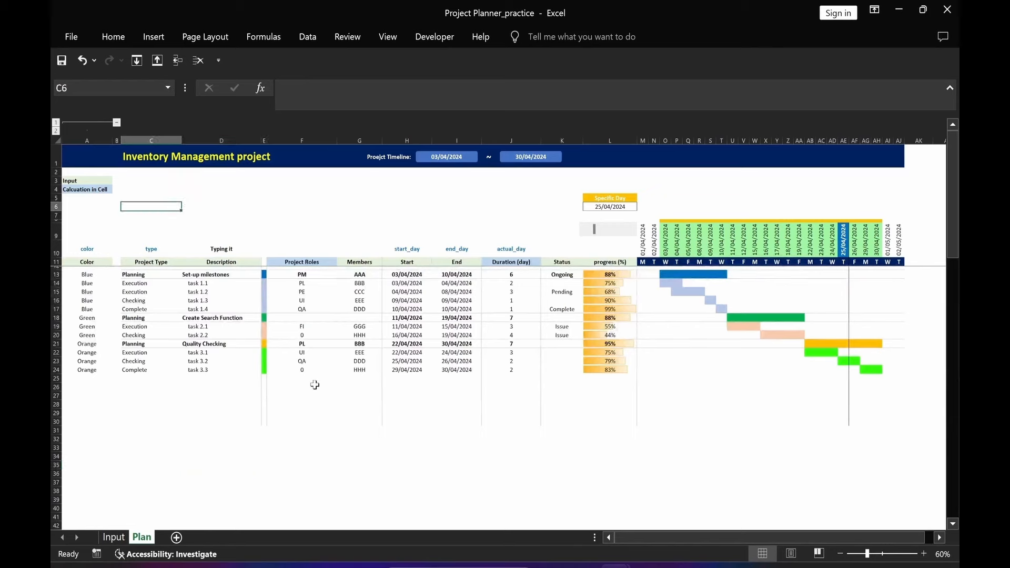
Correct the project role formula in F13 to =IFNA(INDEX(role_acronyms2,MATCH($G13,staff_list,0)),"") and fill it down to F30
click(301, 335)
click(301, 369)
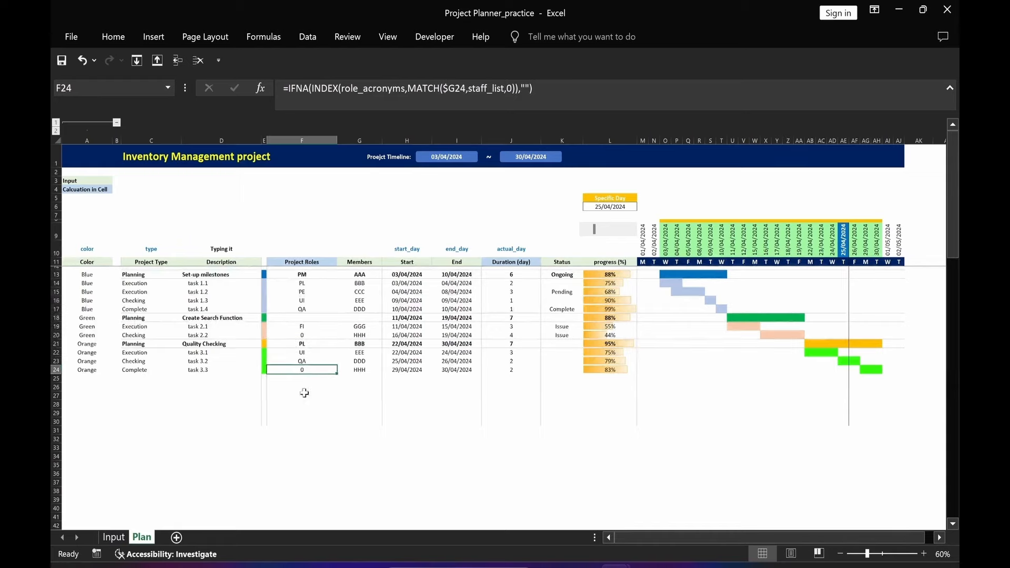
click(311, 448)
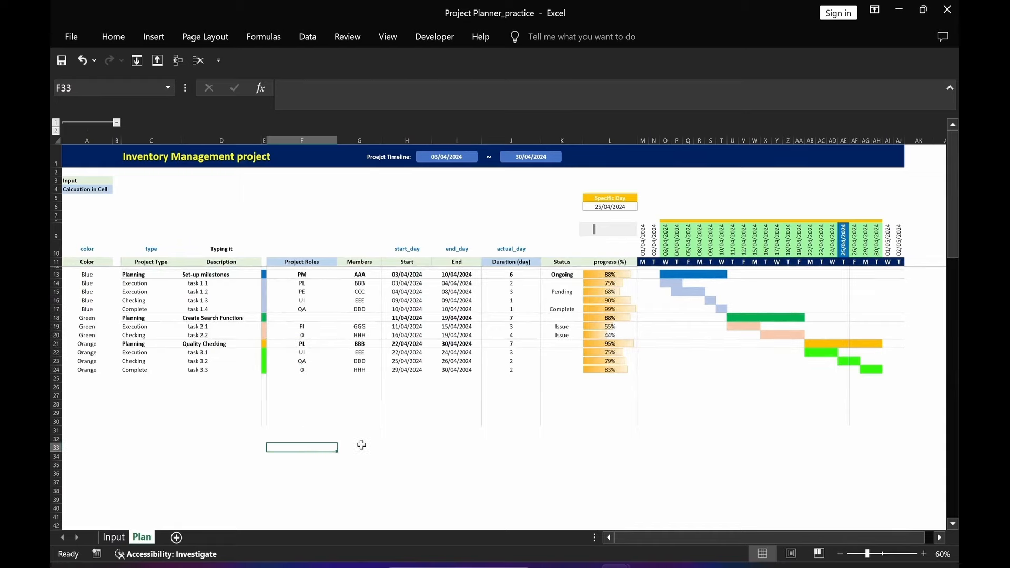
click(300, 275)
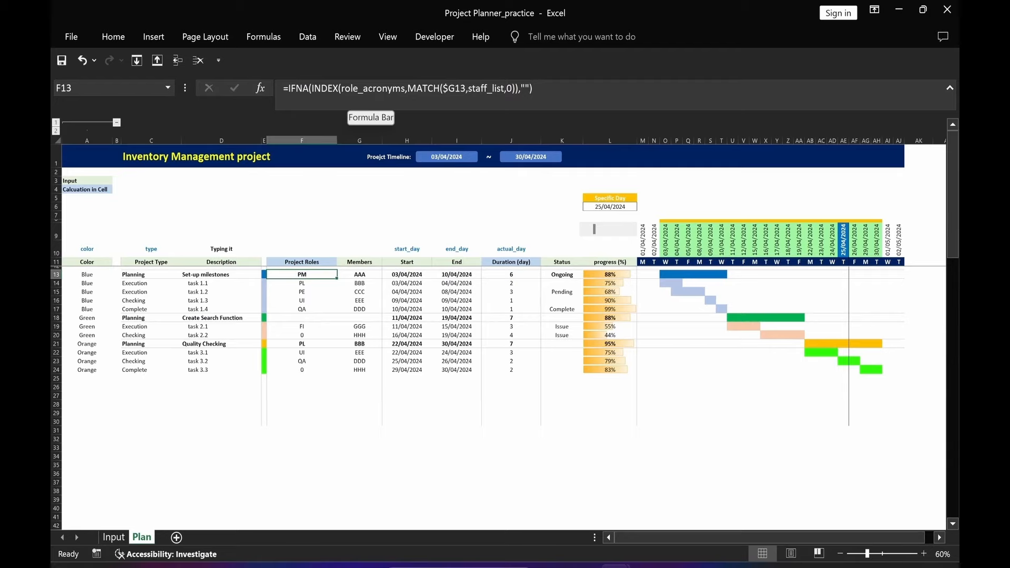
click(371, 88)
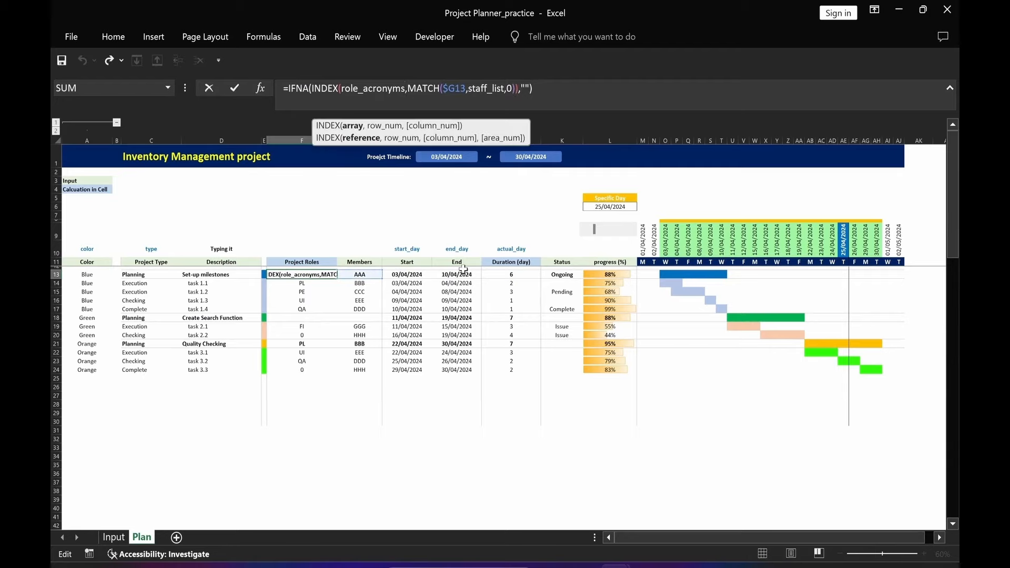
text(2)
key(Return)
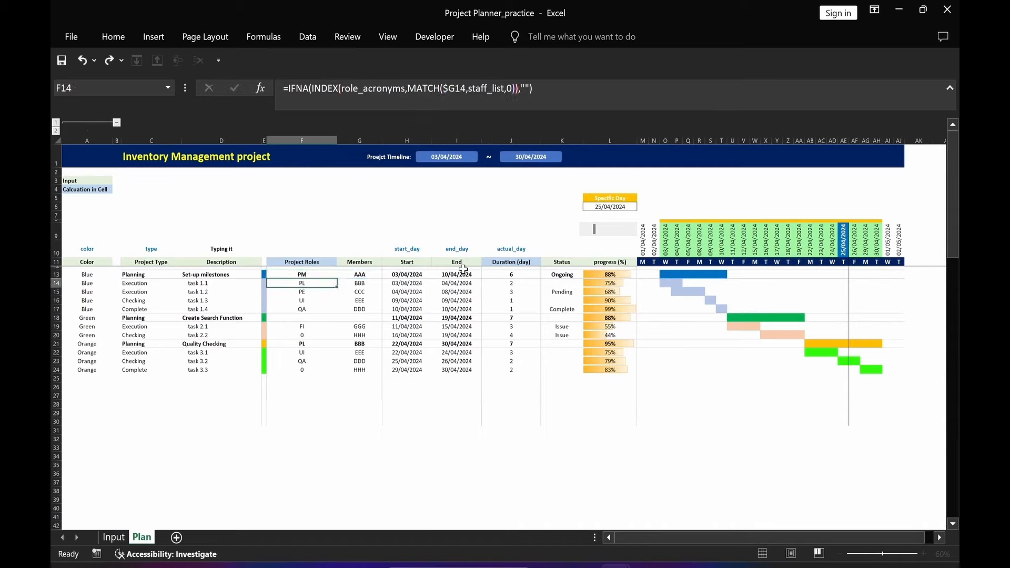
click(330, 275)
drag(336, 279, 337, 425)
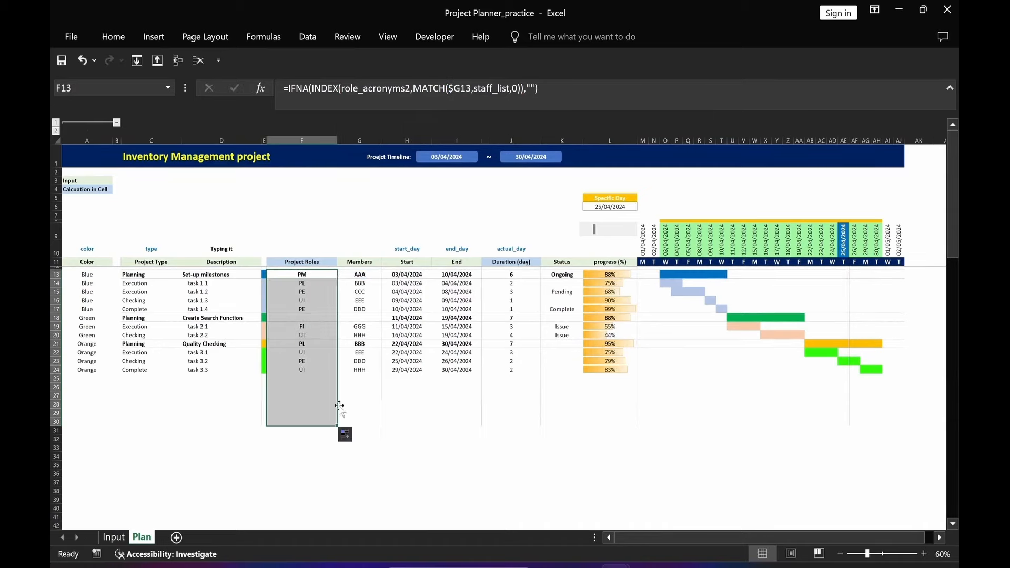
click(315, 483)
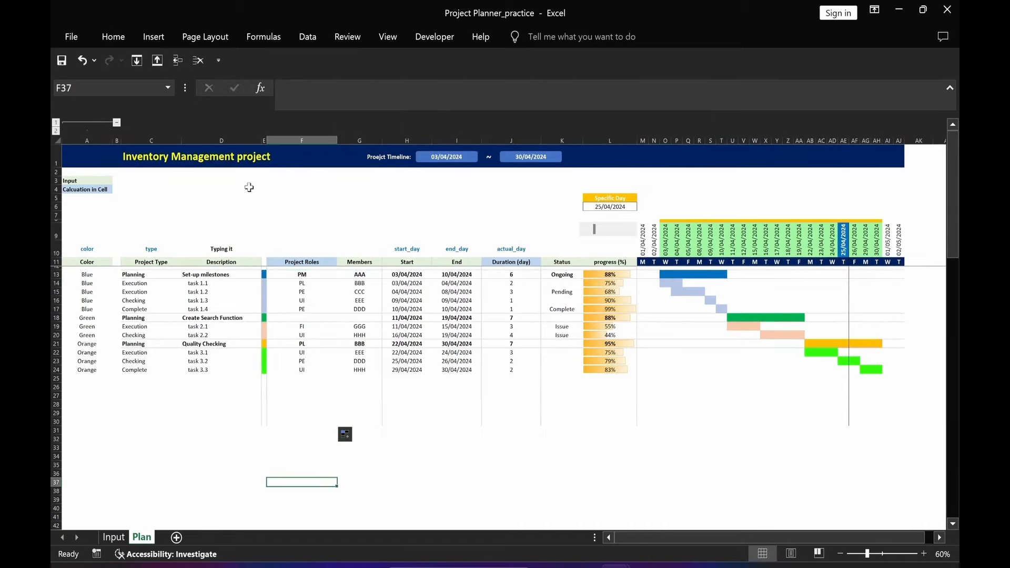
Compare the cells covered by the named ranges role_acronyms and role_acronyms2, and return to the Plan sheet
click(168, 88)
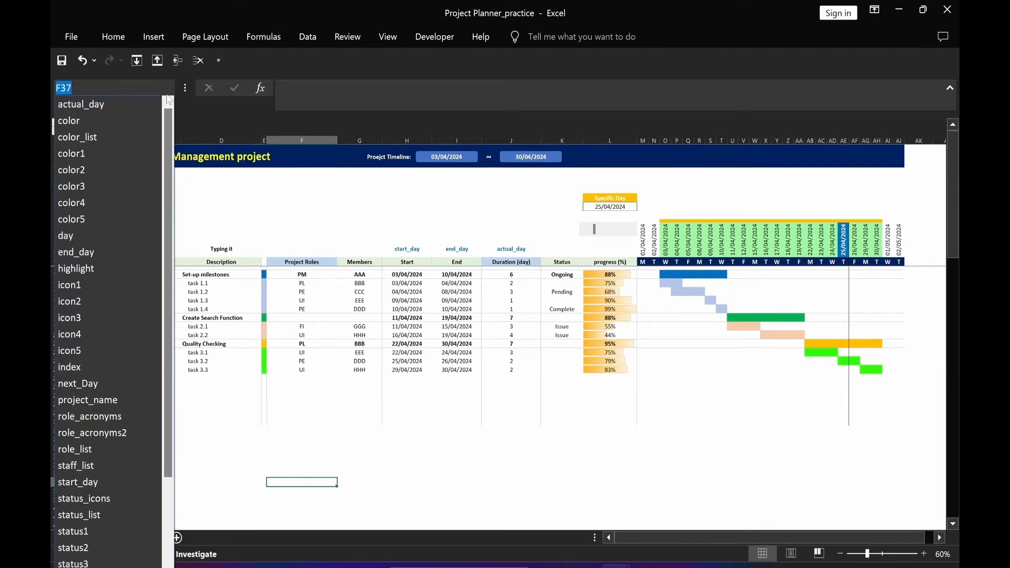
click(100, 416)
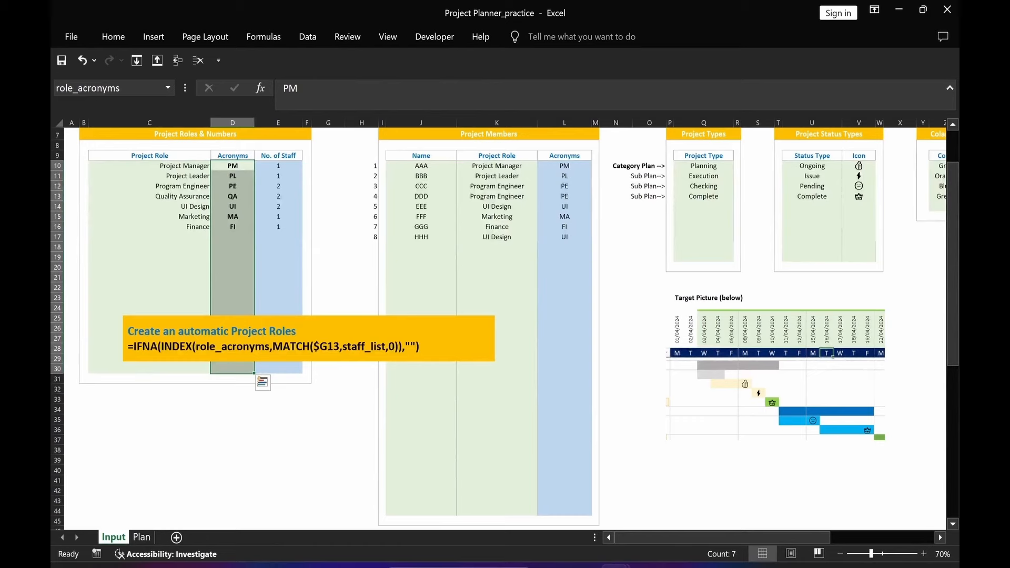
click(168, 86)
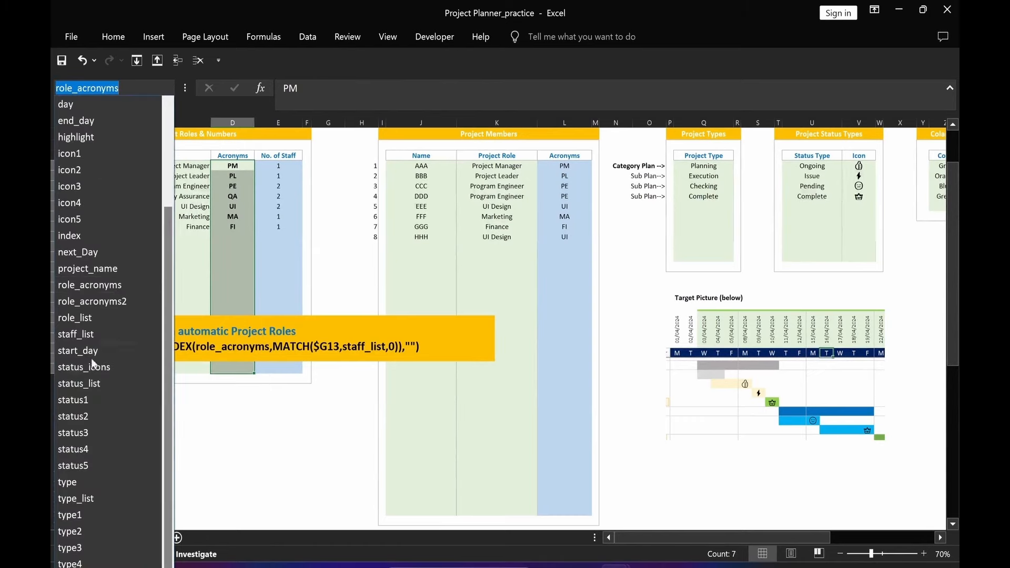
click(110, 302)
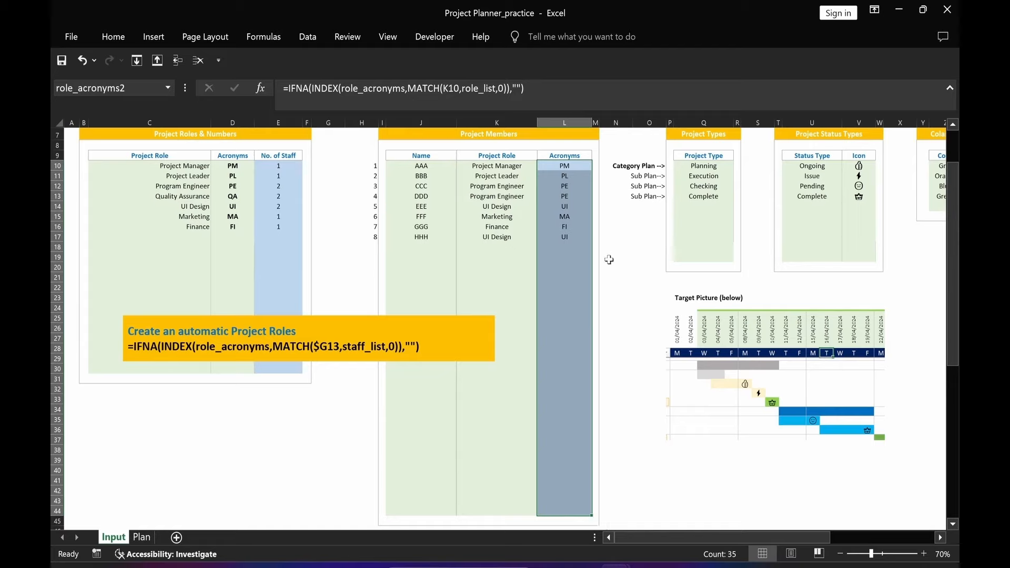
click(624, 289)
click(143, 537)
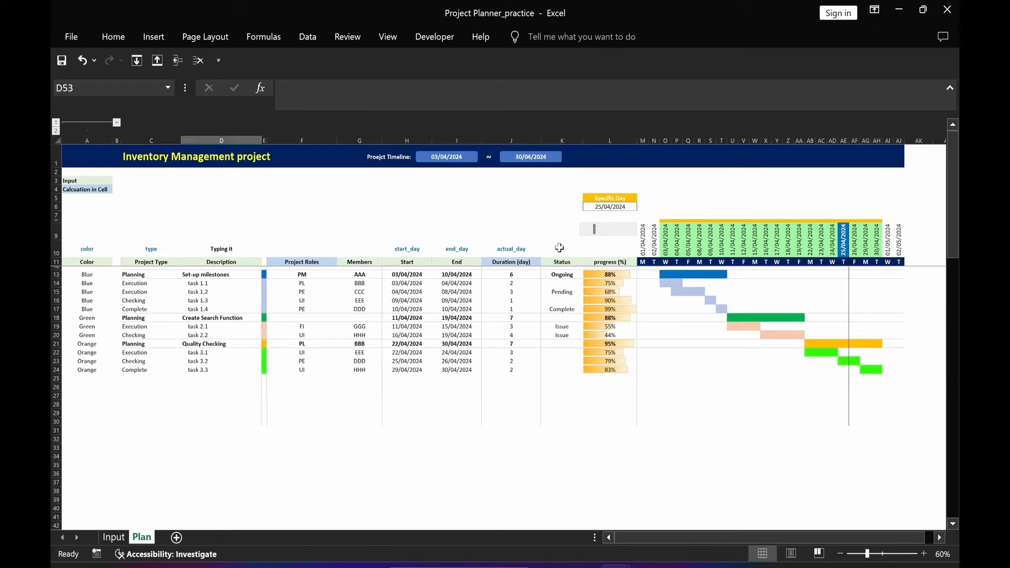
Label cell K10 above the Status header as status
click(559, 248)
key(BackSpace)
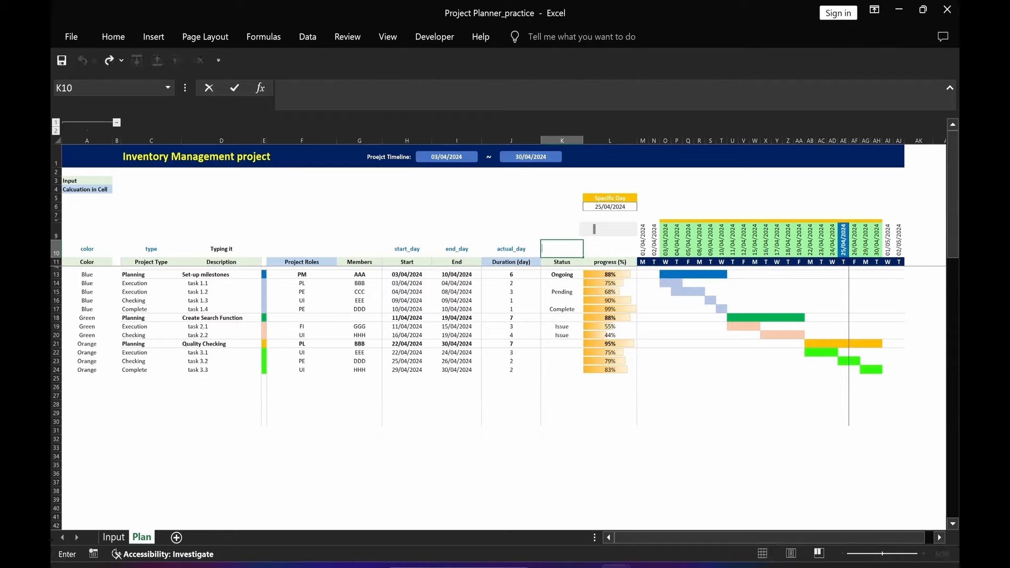
key(F2)
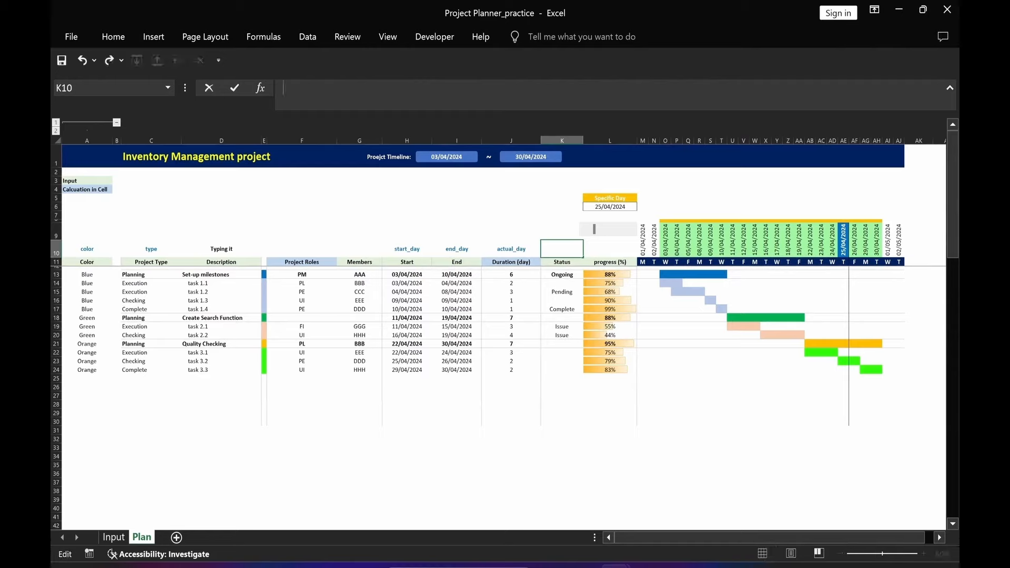
text(status)
key(Return)
Define the workbook name status for the first status cell, referring to =Plan!$K13 with a relative row
click(558, 274)
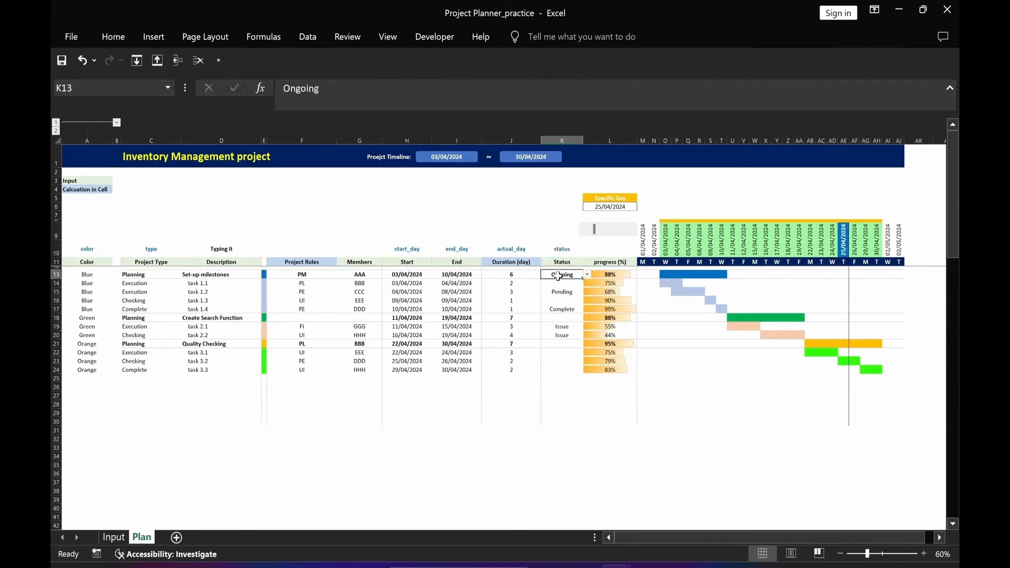
click(267, 39)
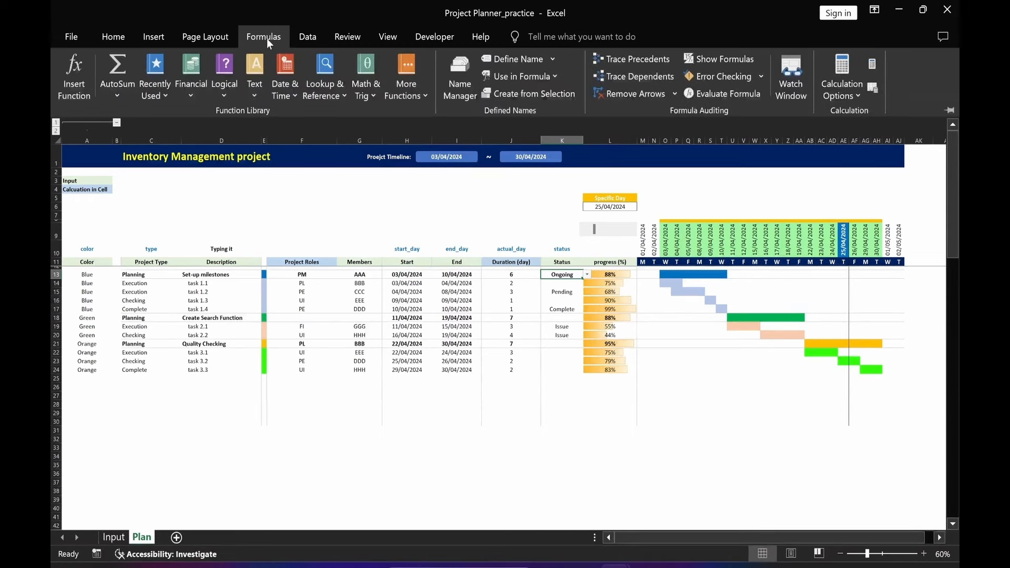
click(456, 95)
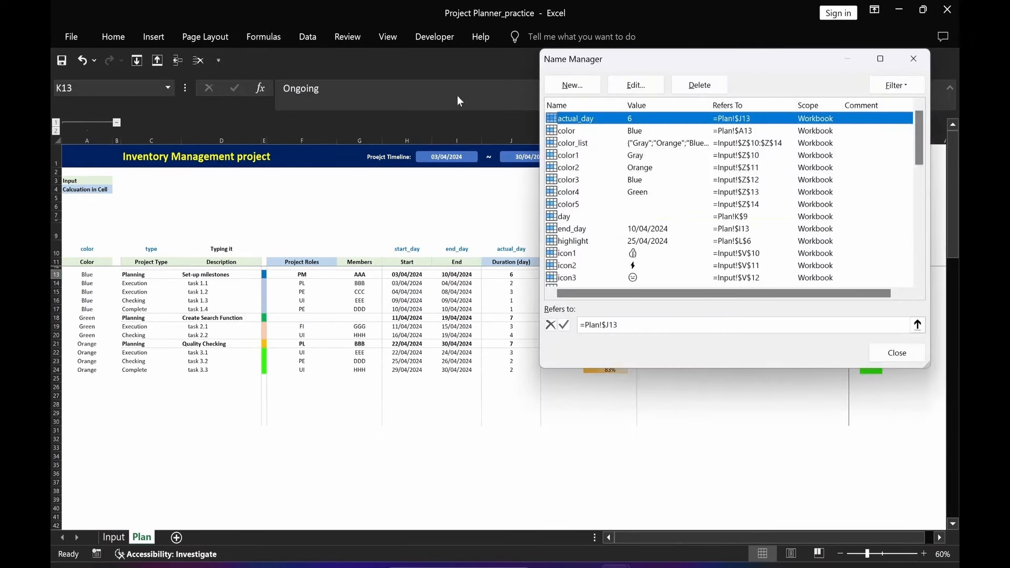
key(Escape)
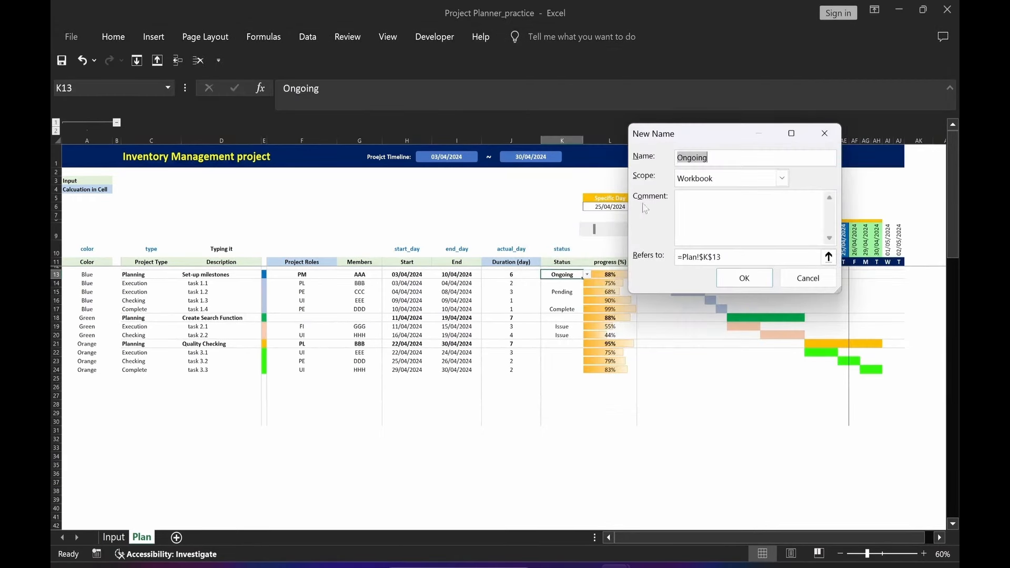
text(status)
click(710, 257)
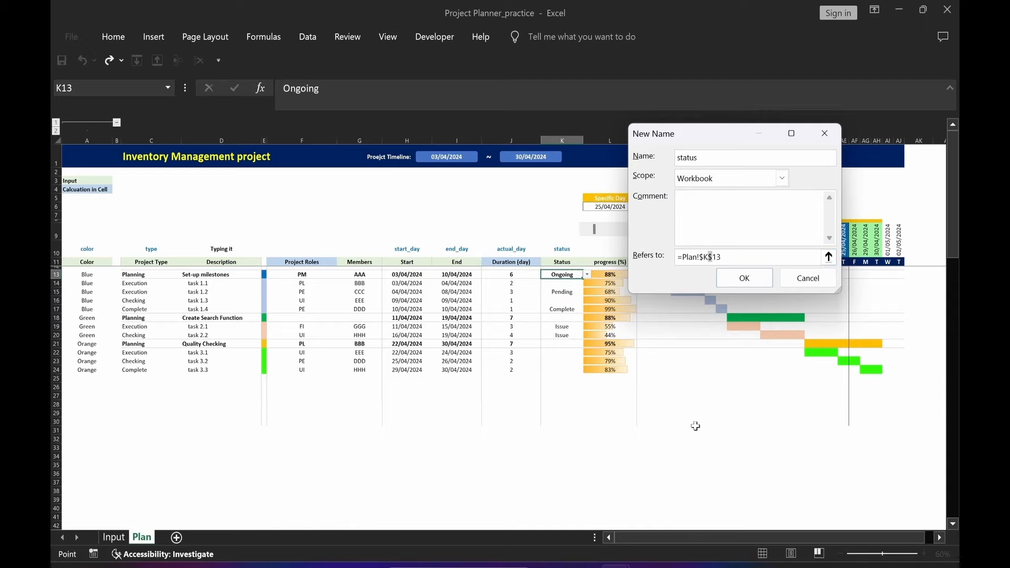
key(Delete)
click(745, 279)
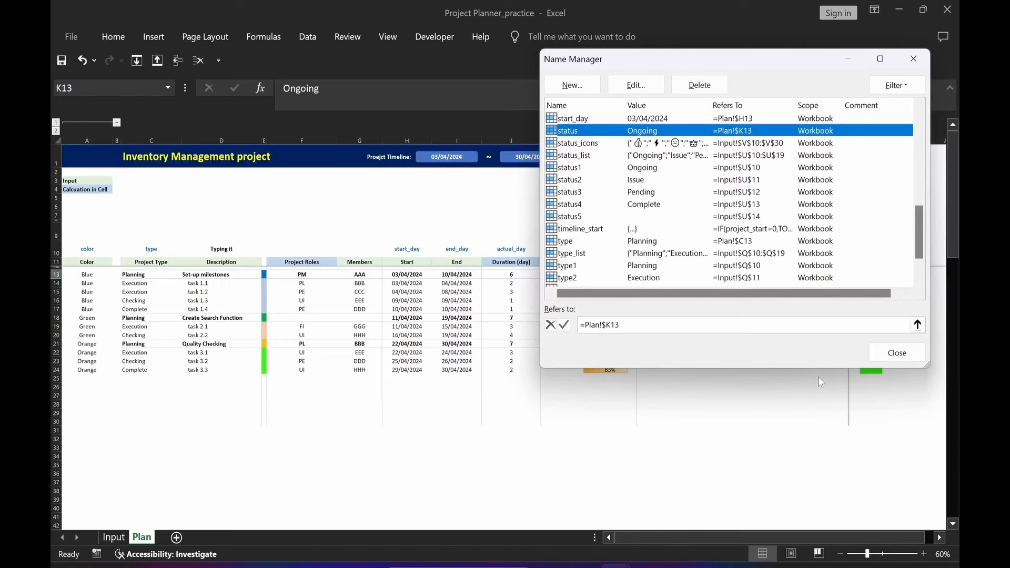
click(891, 353)
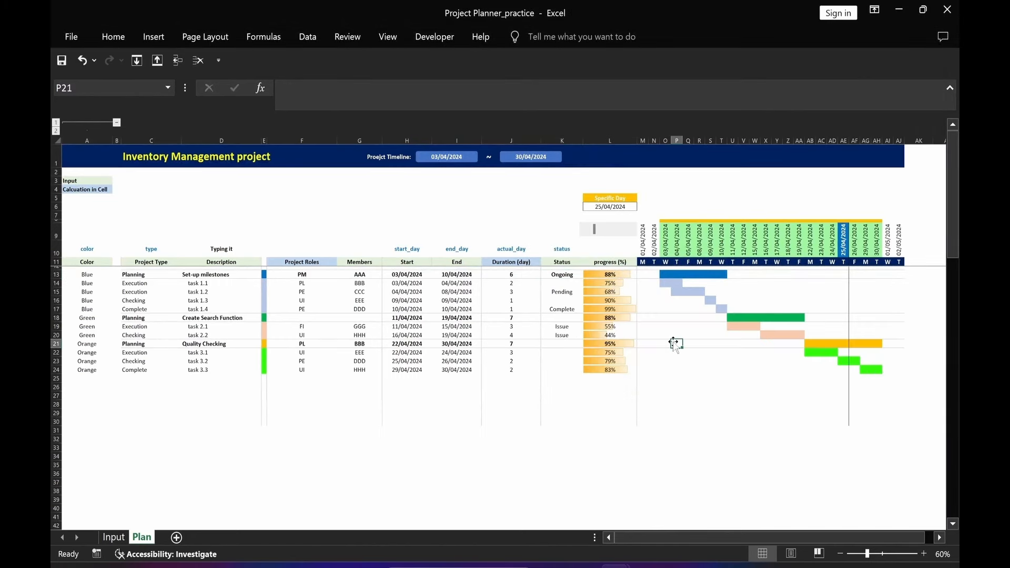
Try the status name in a trial =status formula in P21 to check which cell it references, and discard it
text(=st)
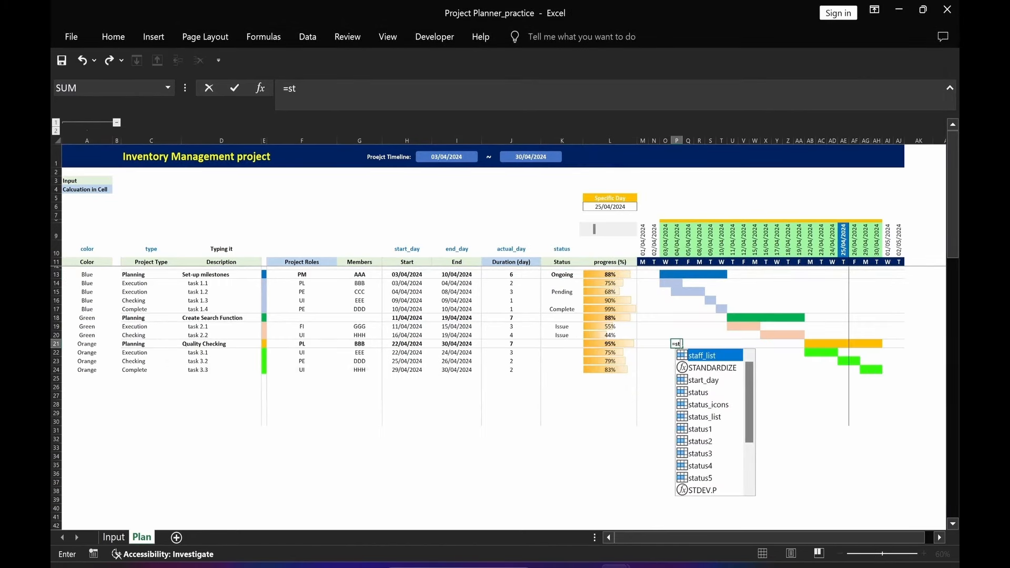
double_click(699, 392)
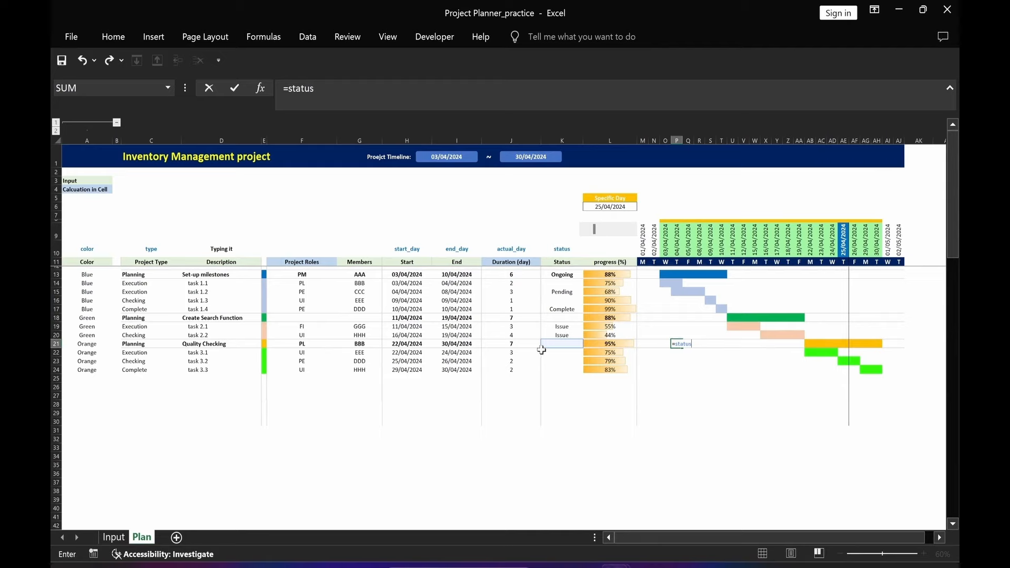
key(Escape)
Move the icon formula note below the plan table and enter its first formula, =IF(AND(status=status1, day=end_day),icon1,""), in M13
drag(510, 529, 507, 387)
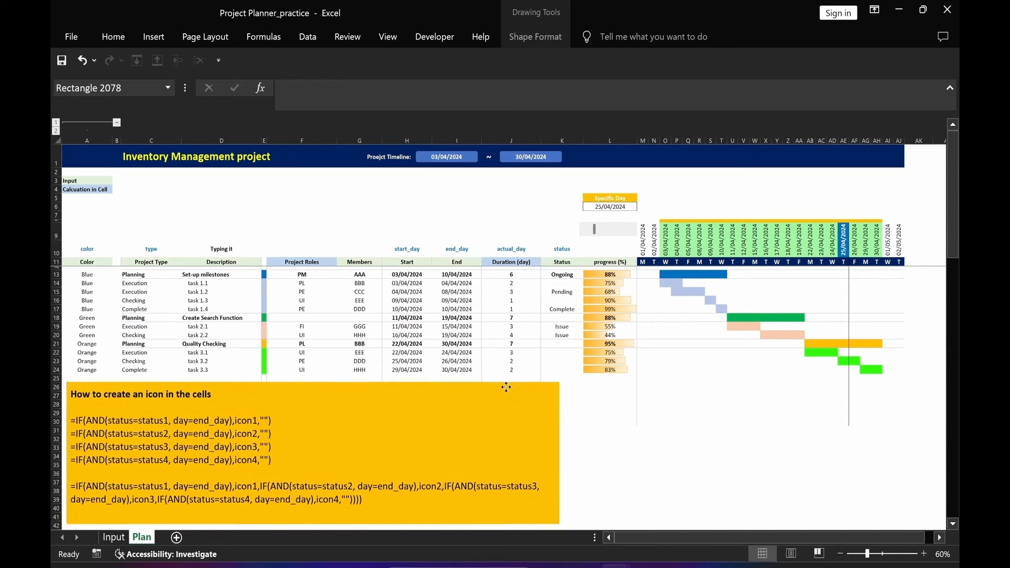
triple_click(266, 423)
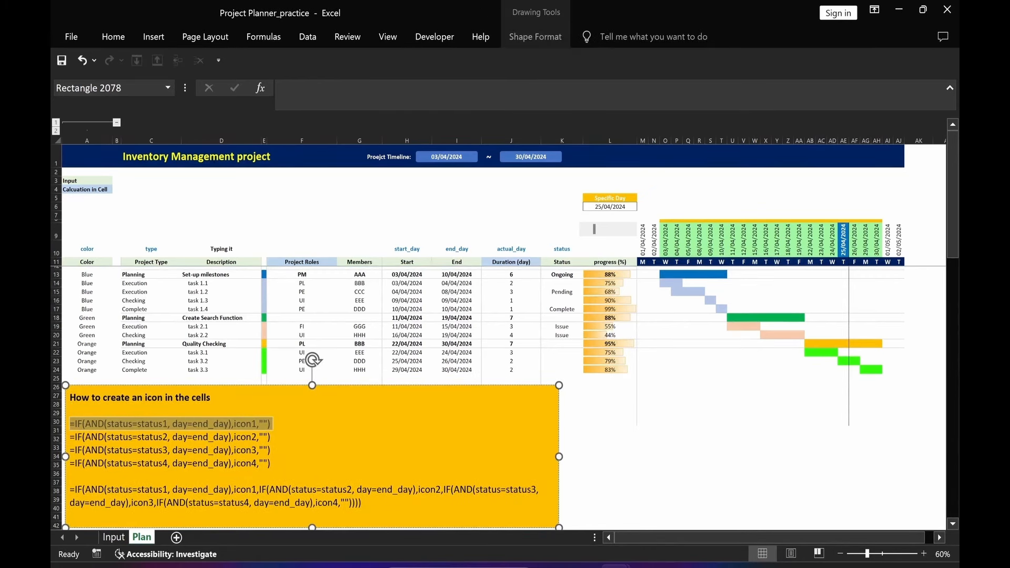
click(643, 274)
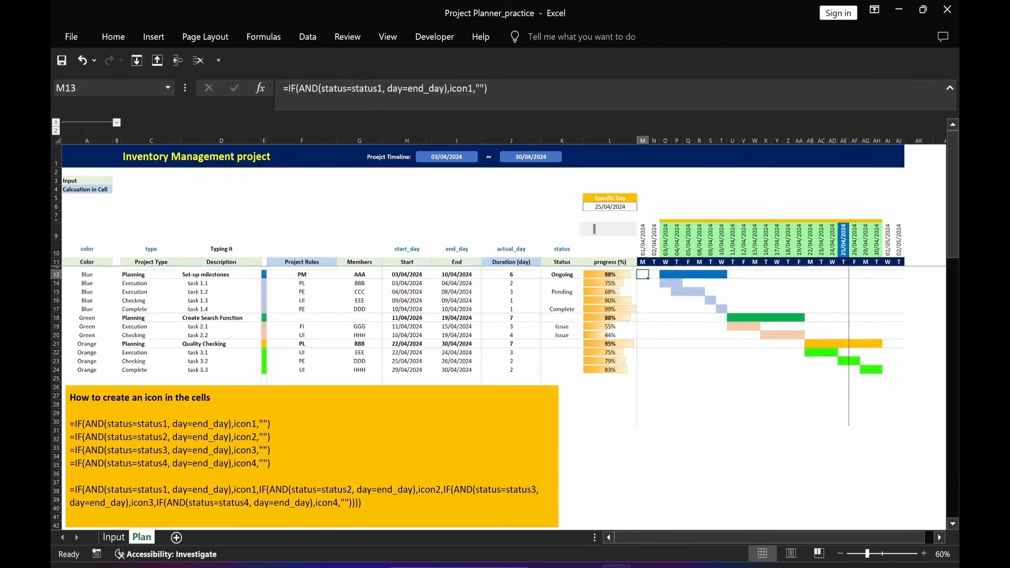
Examine the names of the four status types and their icons on the Input sheet, and return to the Plan sheet
click(114, 537)
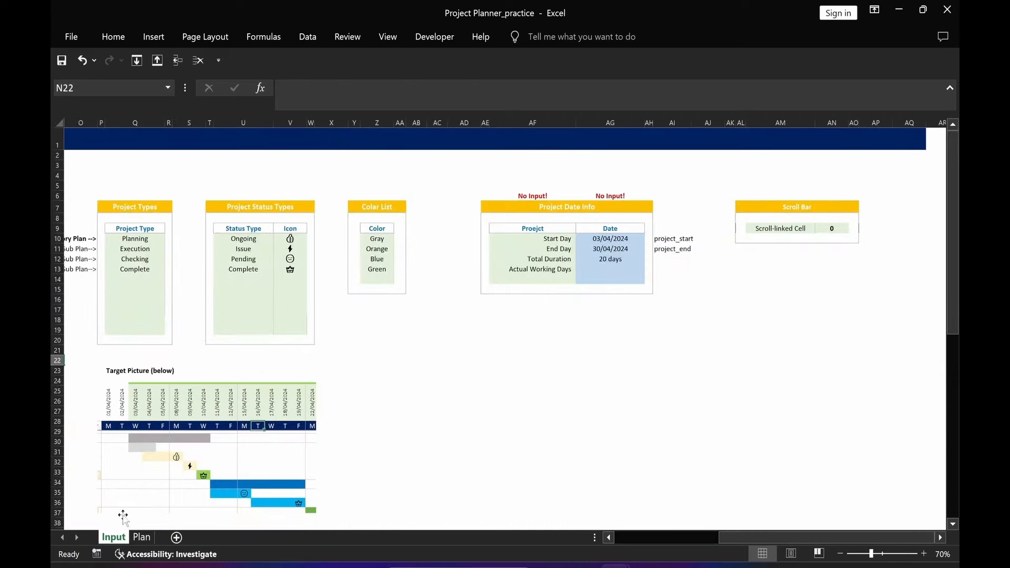
click(241, 241)
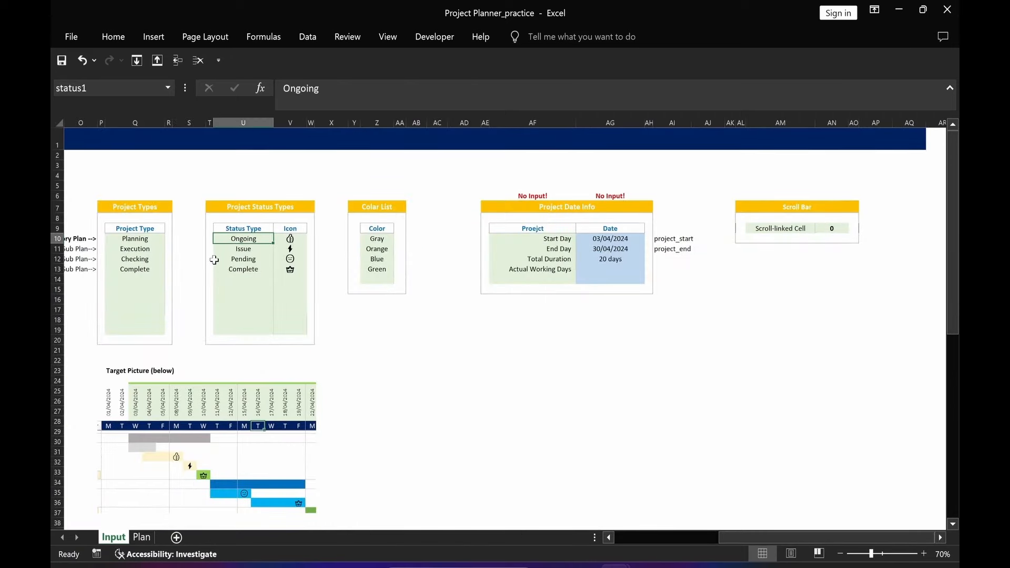
key(Down)
key(Down)
key(Down)
click(289, 241)
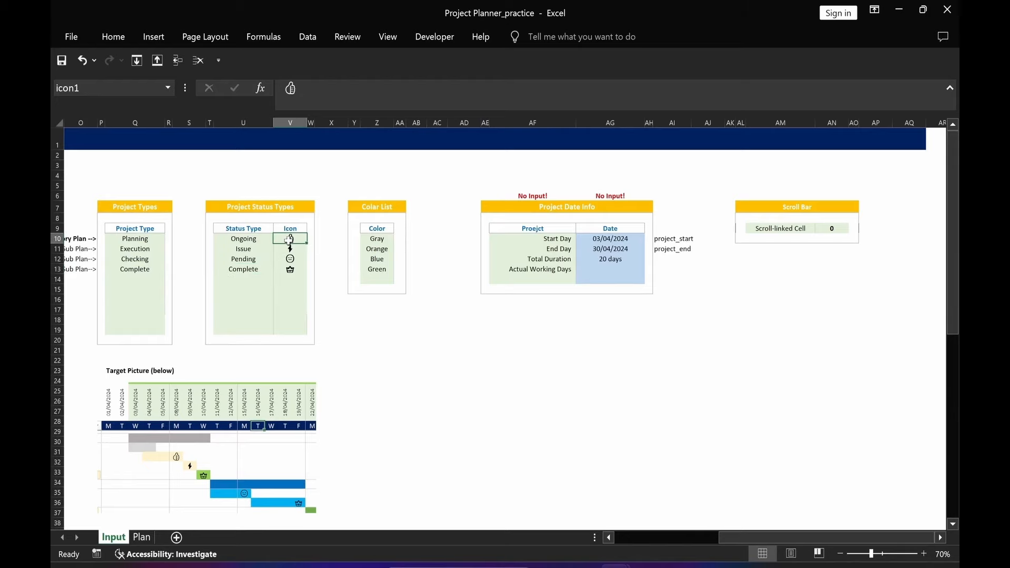
key(Down)
key(Down)
key(Down)
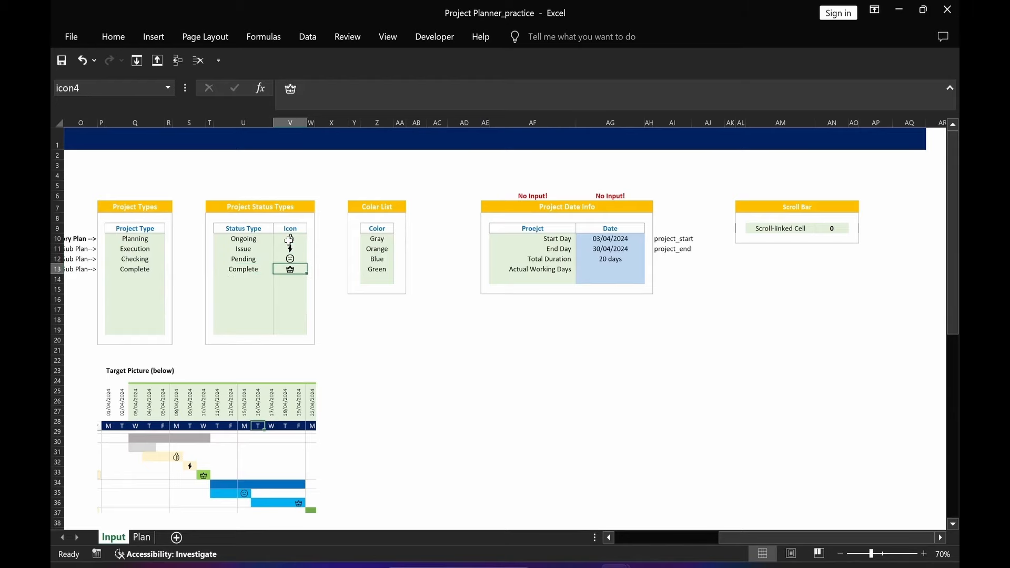
click(141, 541)
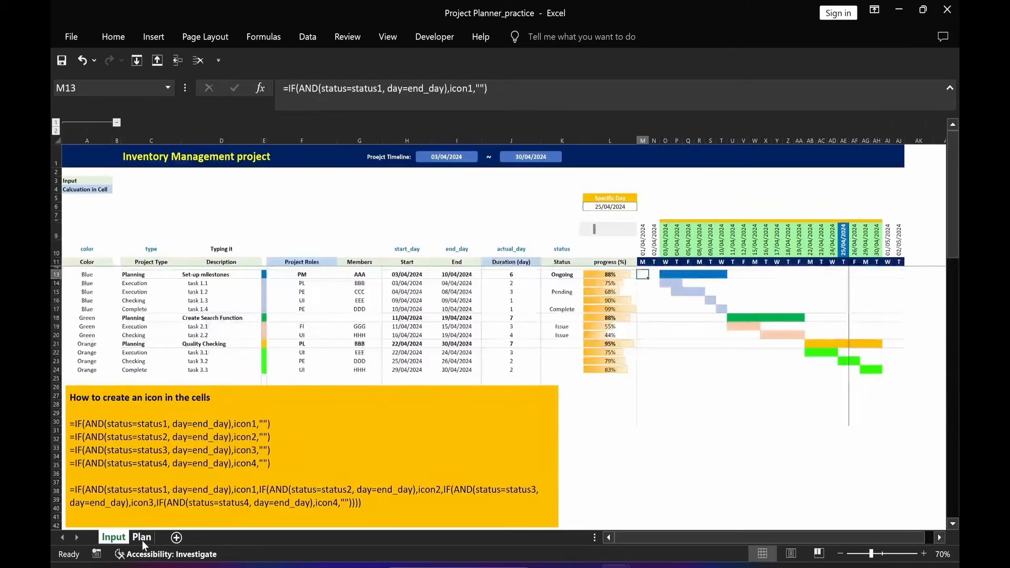
Examine which cells the named references in the M13 icon formula point to
click(332, 99)
key(Escape)
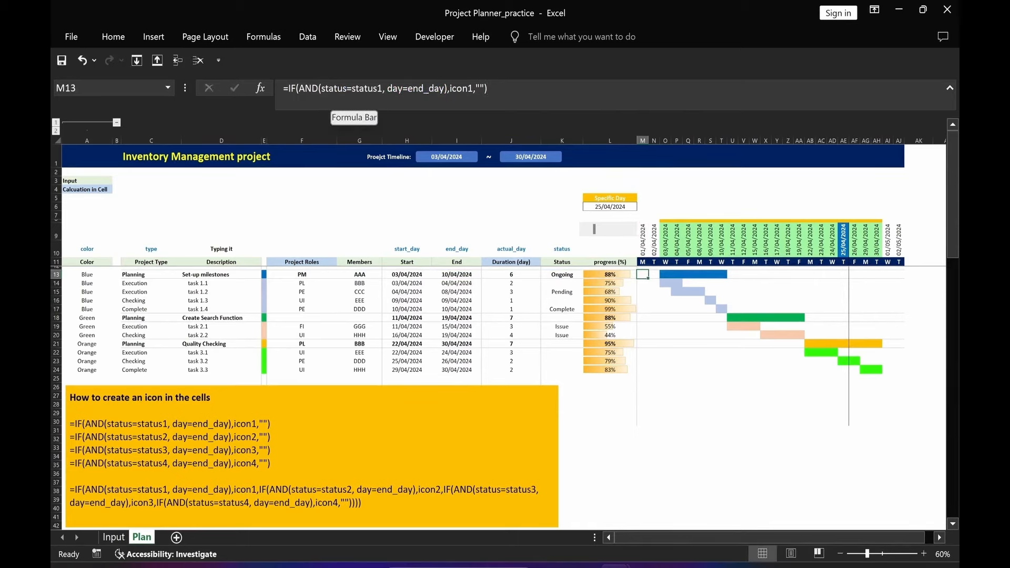
click(337, 87)
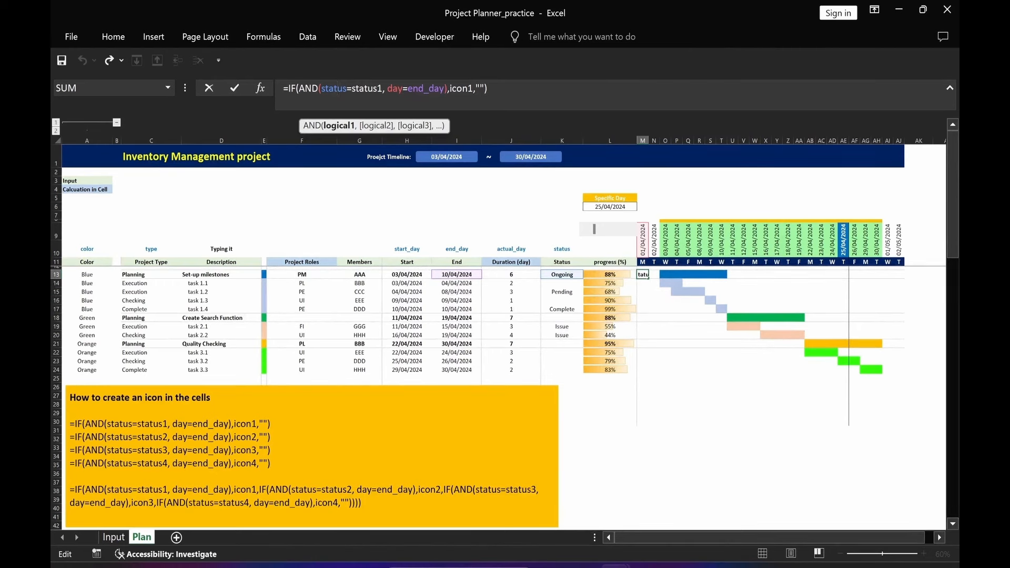
key(ctrl+Return)
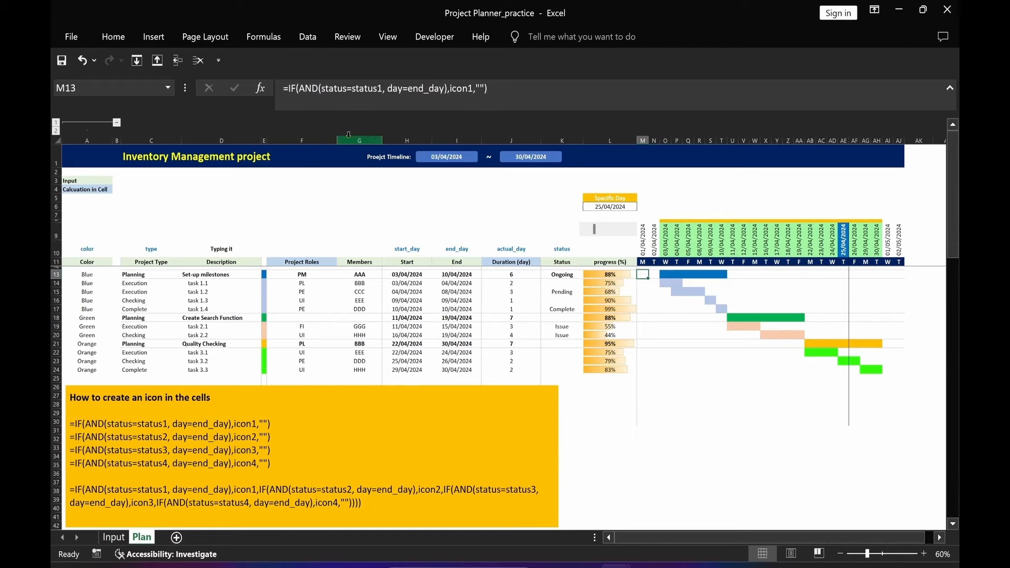
Copy M13's formula =IF(AND(status=status1, day=end_day),icon1,"") into T13, the end-day cell of the Set-up milestones row
click(315, 103)
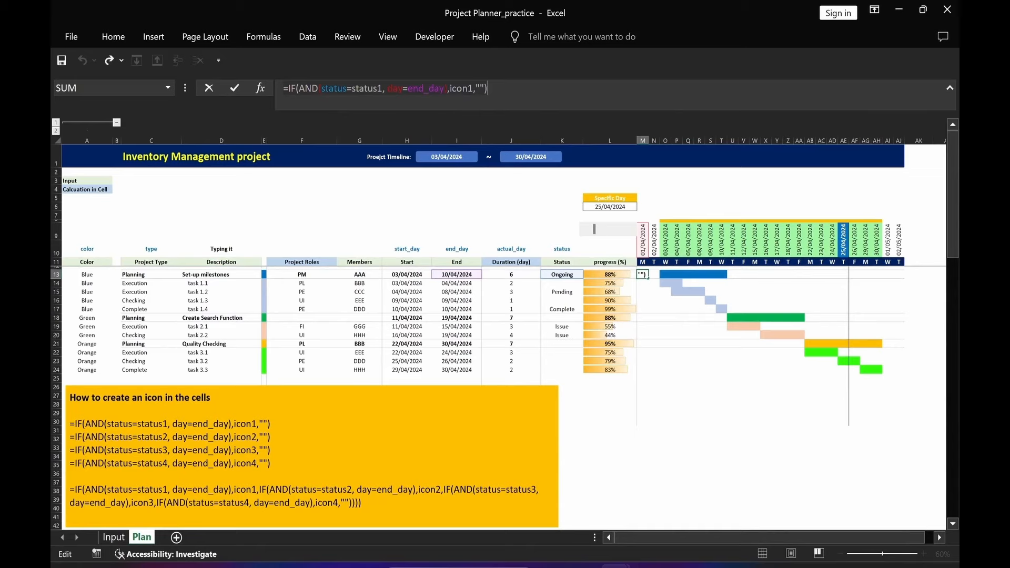
key(Escape)
click(724, 274)
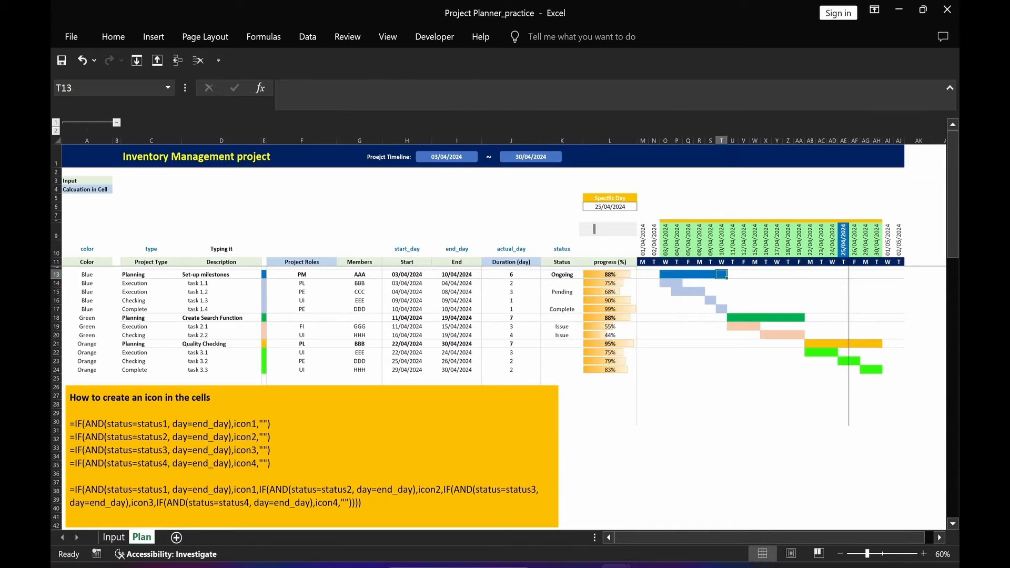
click(284, 88)
text(=IF(AND(status=status1, day=end_day),icon1,""))
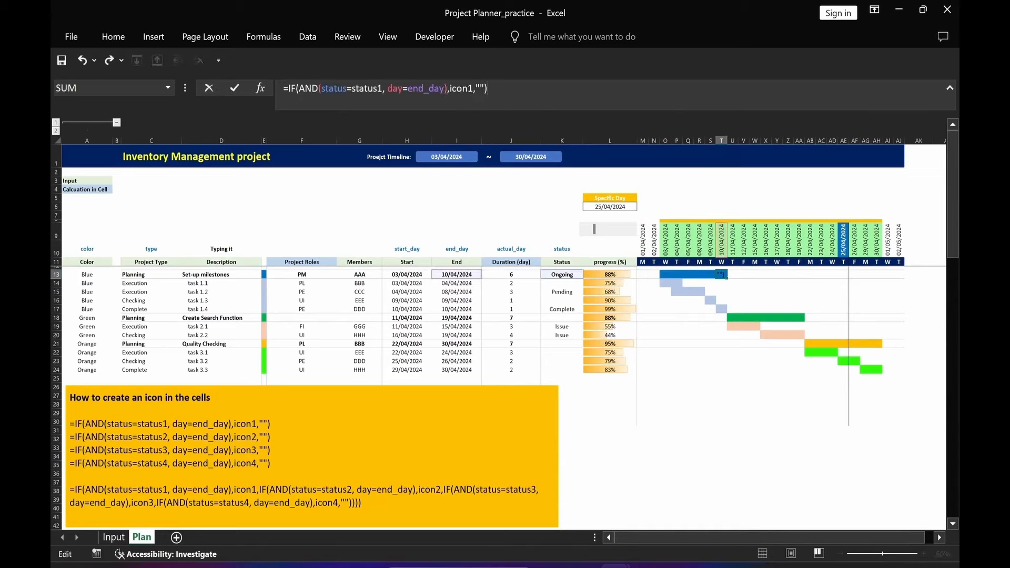
key(Return)
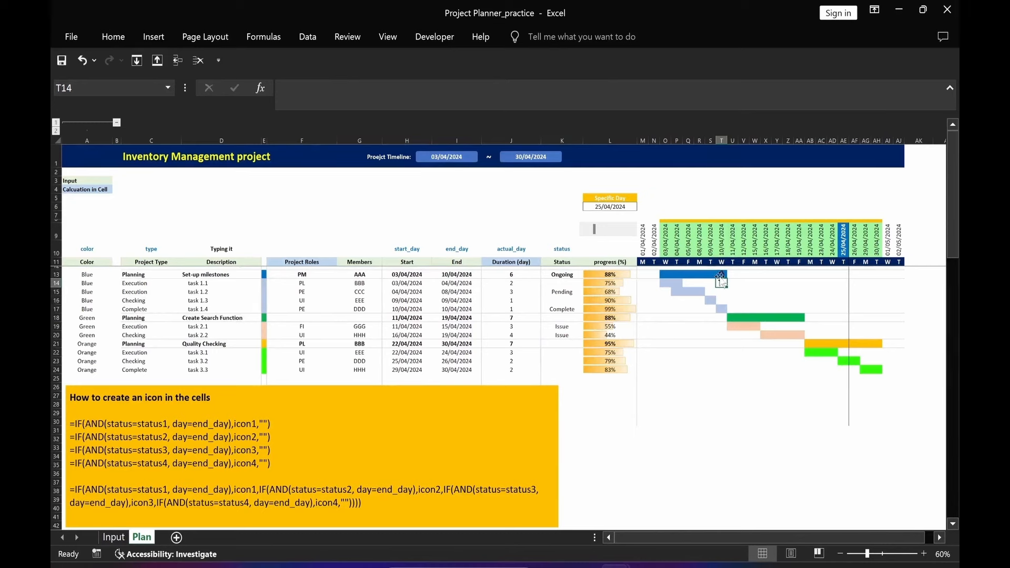
Check which status, day and end_day cells the formula in T13 references
click(721, 274)
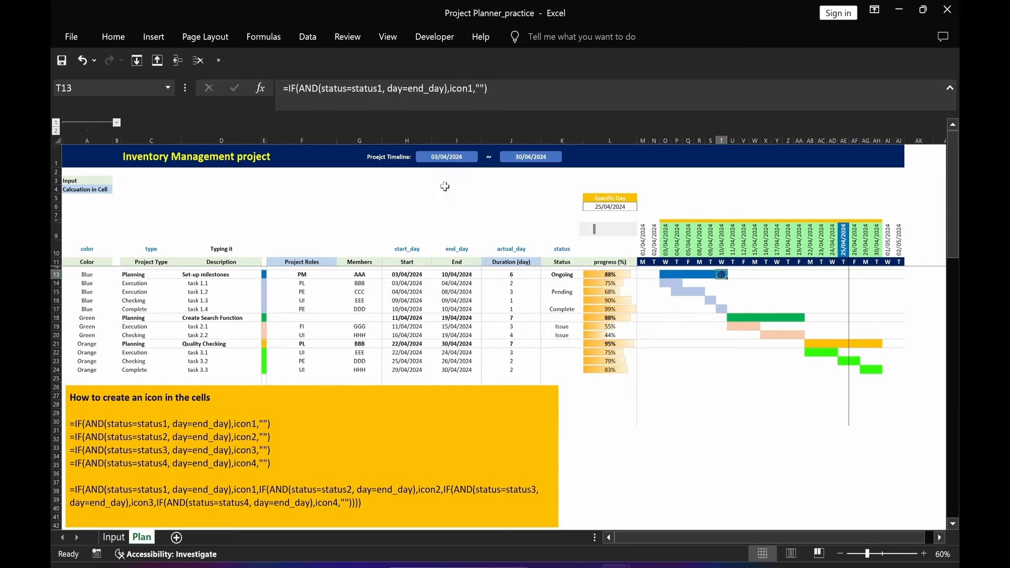
double_click(721, 274)
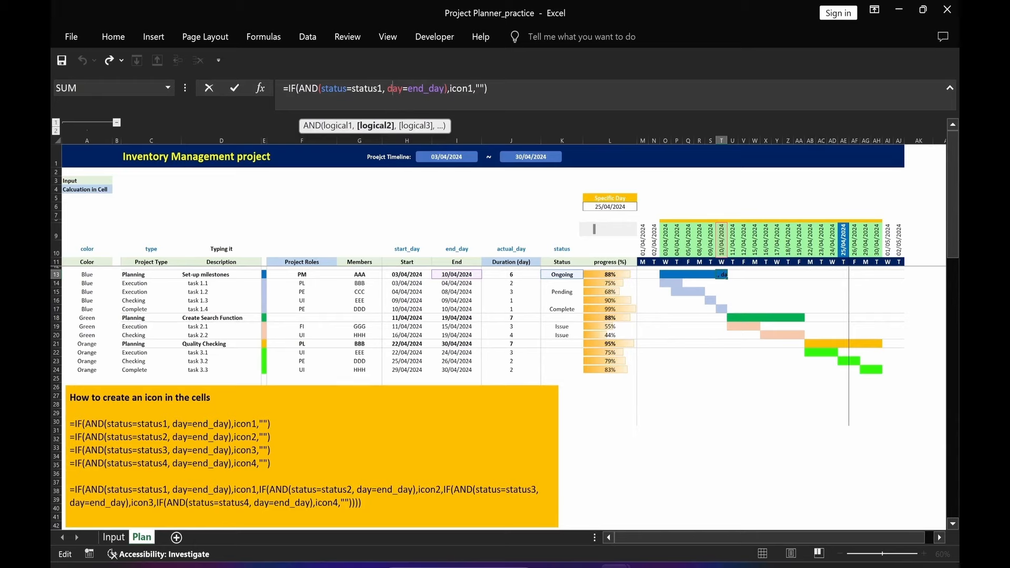
key(ctrl+Return)
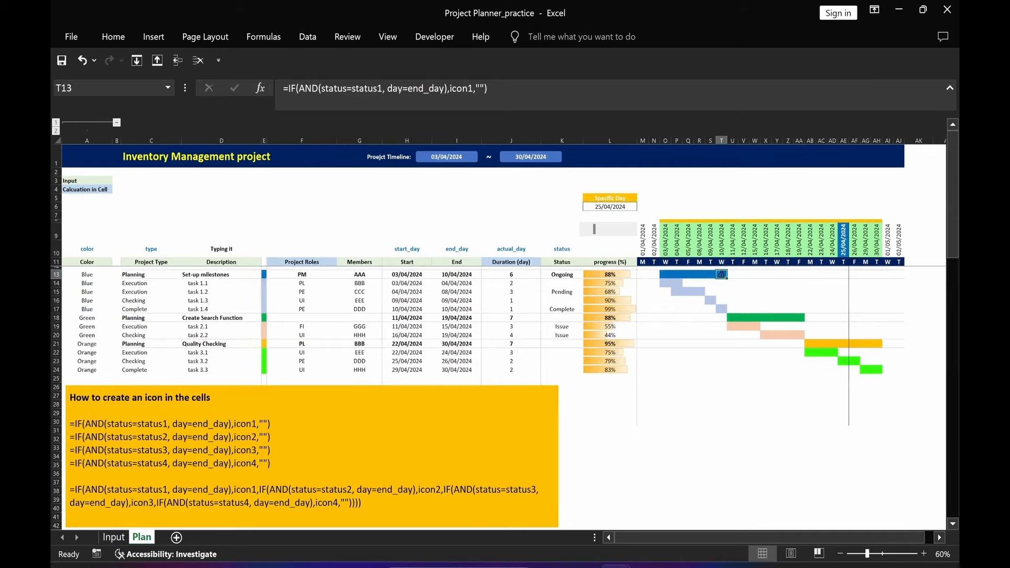
In the note's first formula, replace the empty-string argument after icon1 with the formula IF(AND(status=status2, day=end_day),icon2,"")
click(643, 275)
drag(75, 437, 270, 437)
key(ctrl+c)
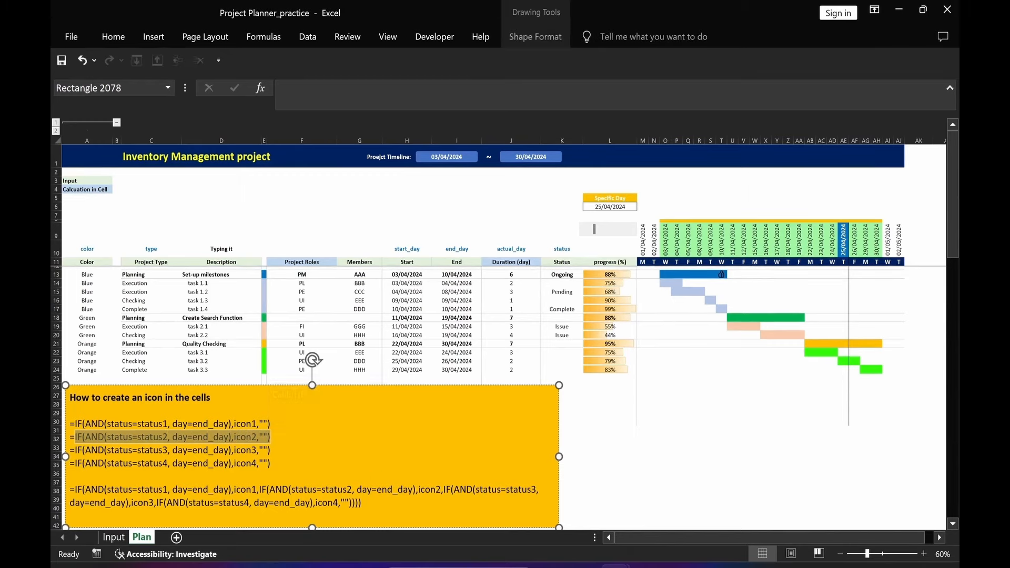
drag(260, 424, 267, 424)
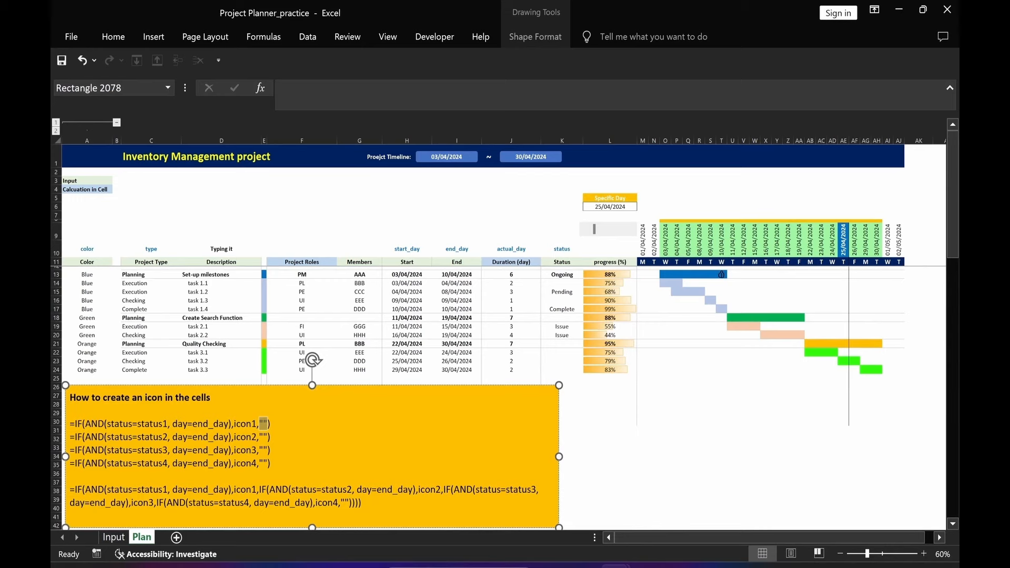
key(ctrl+v)
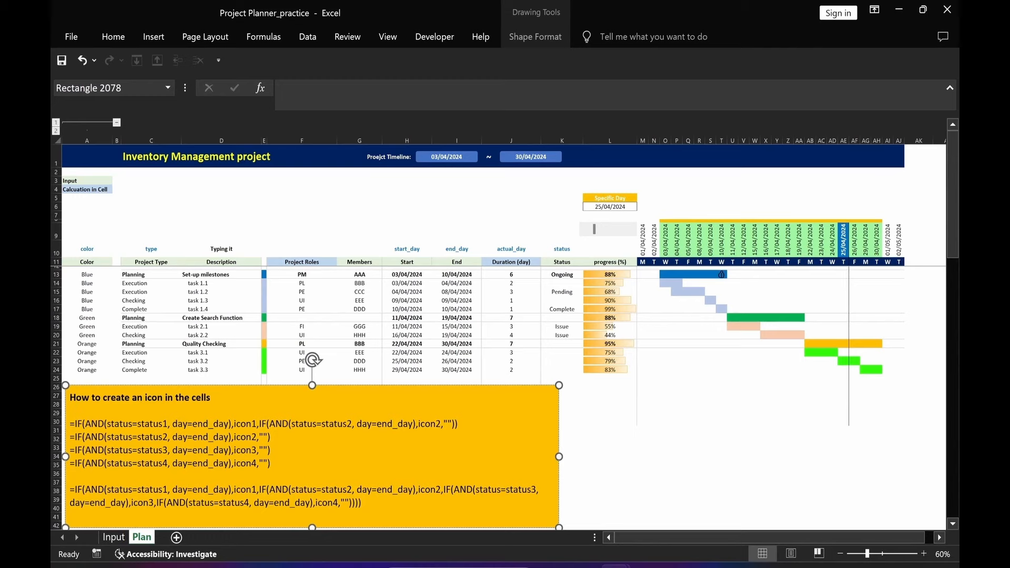
Nest IF(AND(status=status3, day=end_day),icon3,"") in place of the empty string after icon2, and match its formatting to the note's text
drag(75, 449, 168, 450)
key(shift+End)
key(ctrl+c)
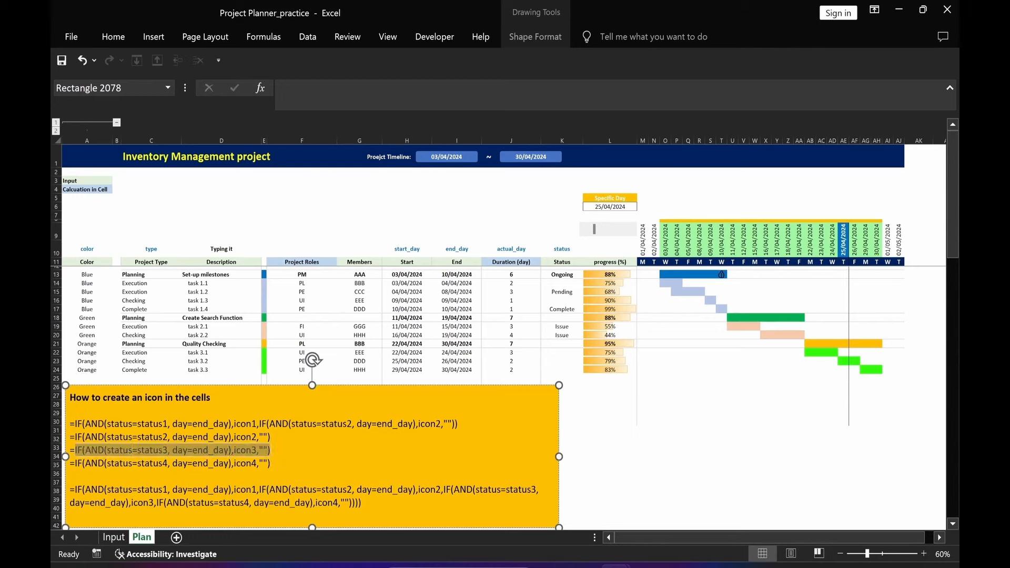
click(445, 424)
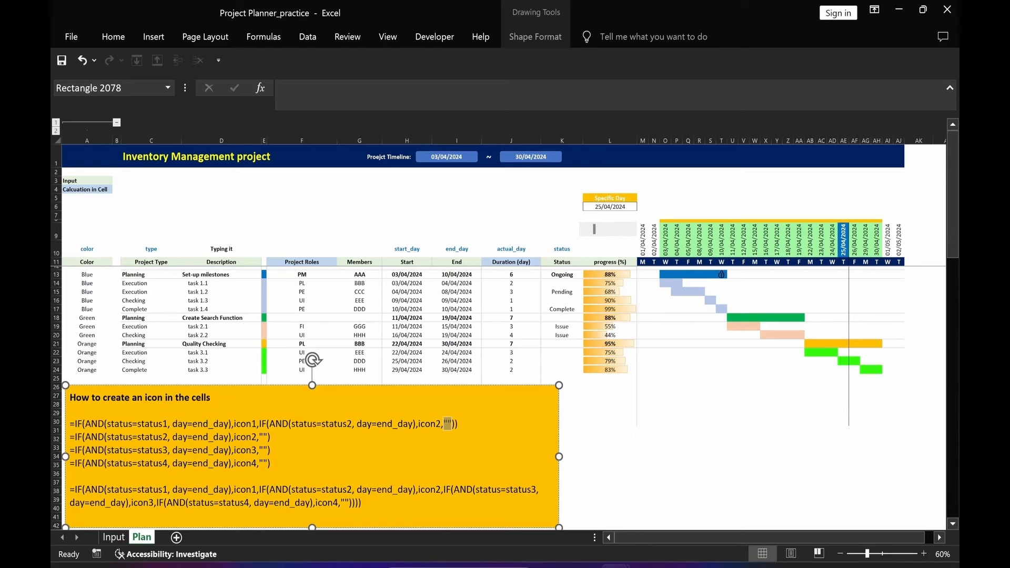
key(ctrl+v)
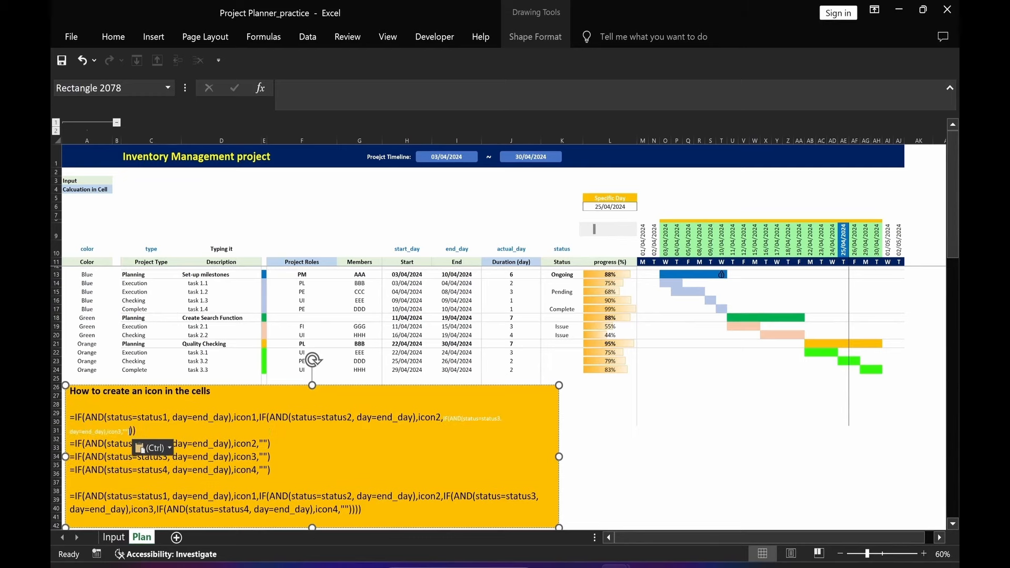
click(379, 417)
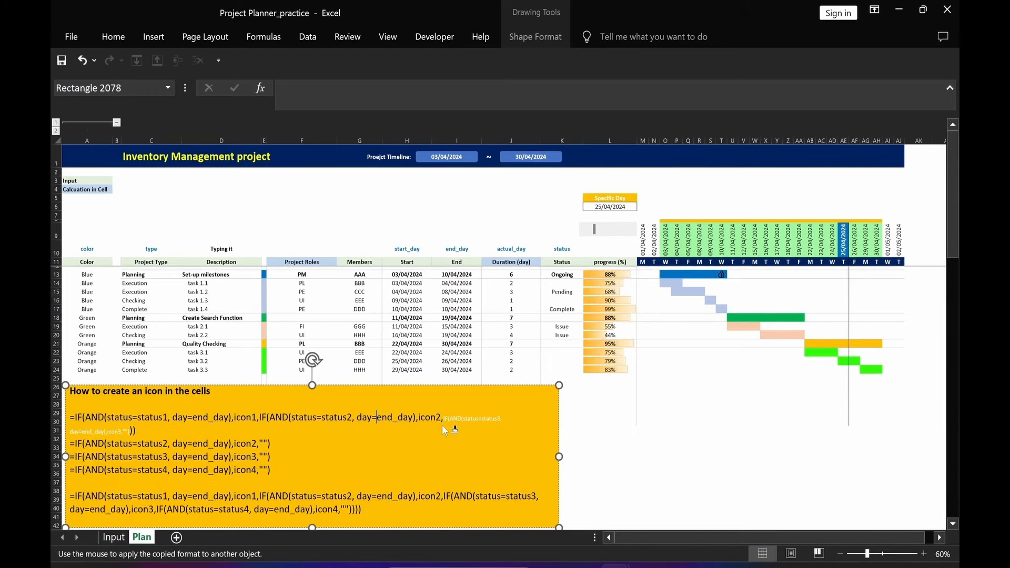
drag(137, 431, 419, 418)
click(271, 470)
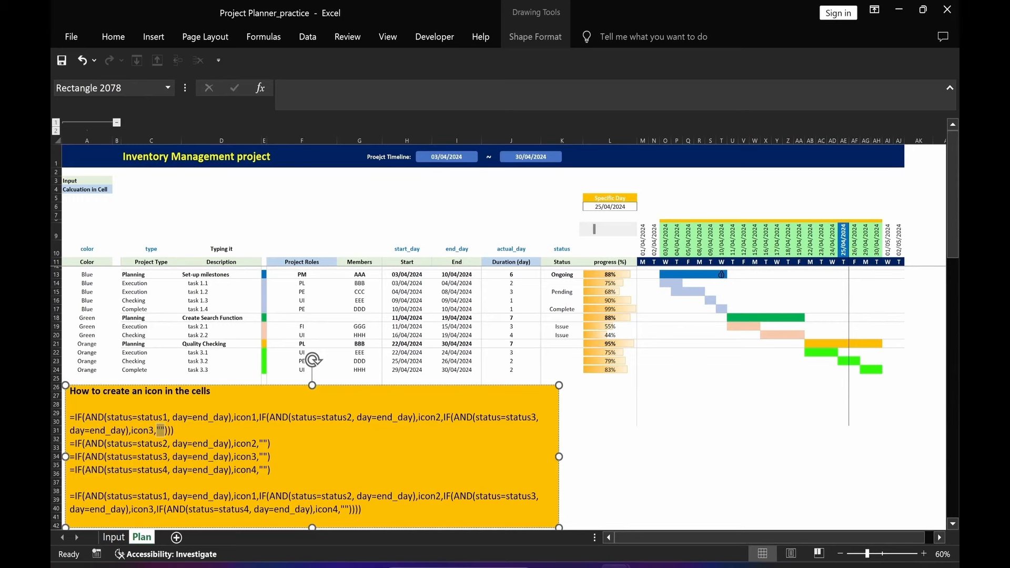
Make the complete four-status formula at the end of the icon note bold
click(627, 456)
scroll(421, 474, down, 2)
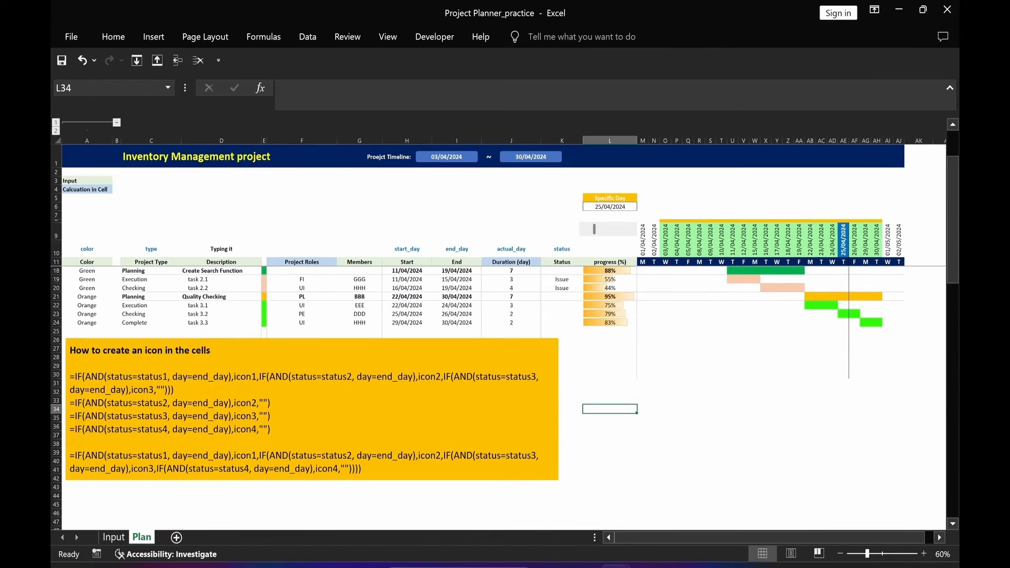
triple_click(364, 466)
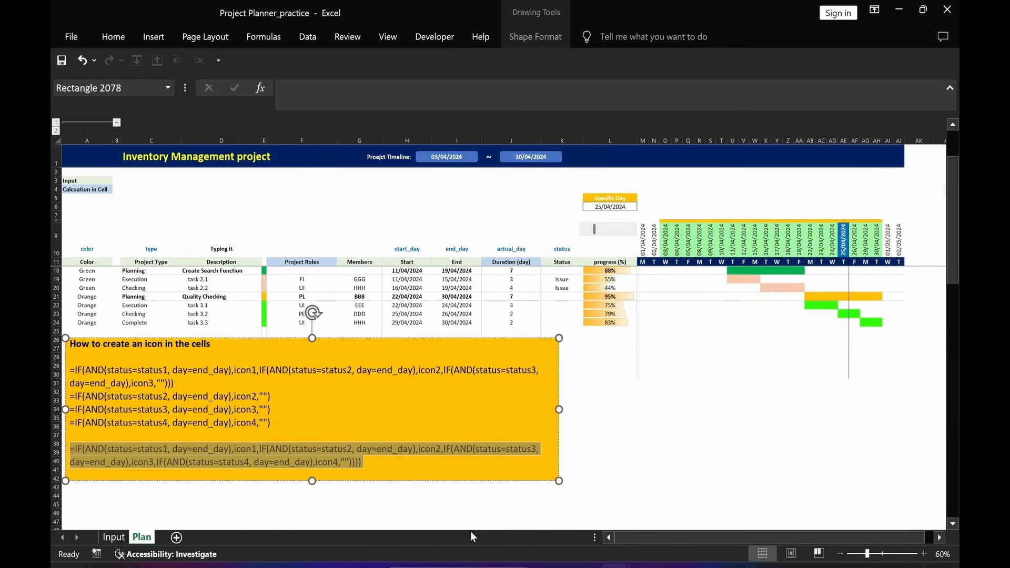
key(ctrl+b)
click(422, 521)
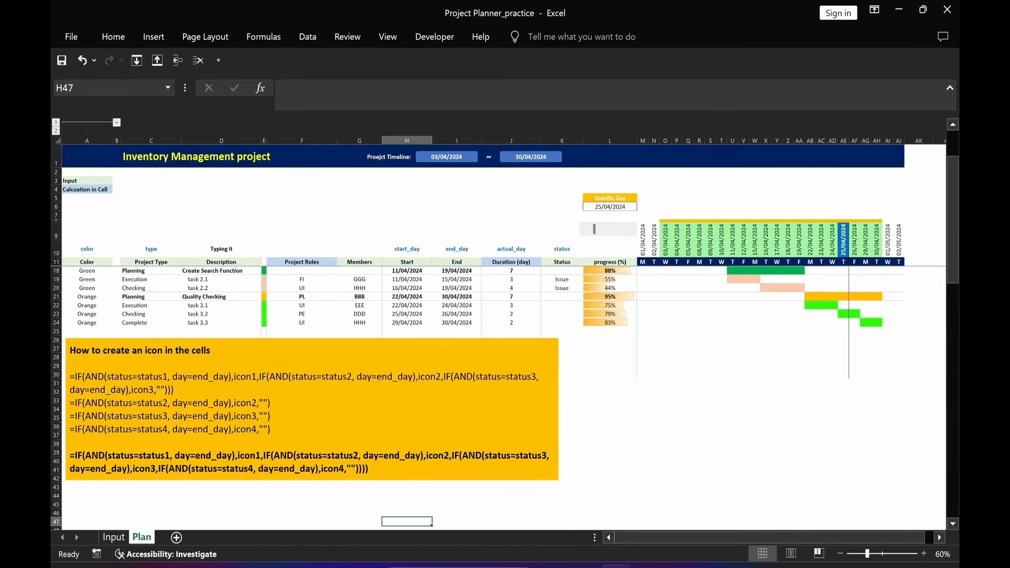
Replace M13's formula with the note's complete four-status formula and fill it across the Gantt grid down to row 24
drag(70, 455, 371, 464)
key(ctrl+c)
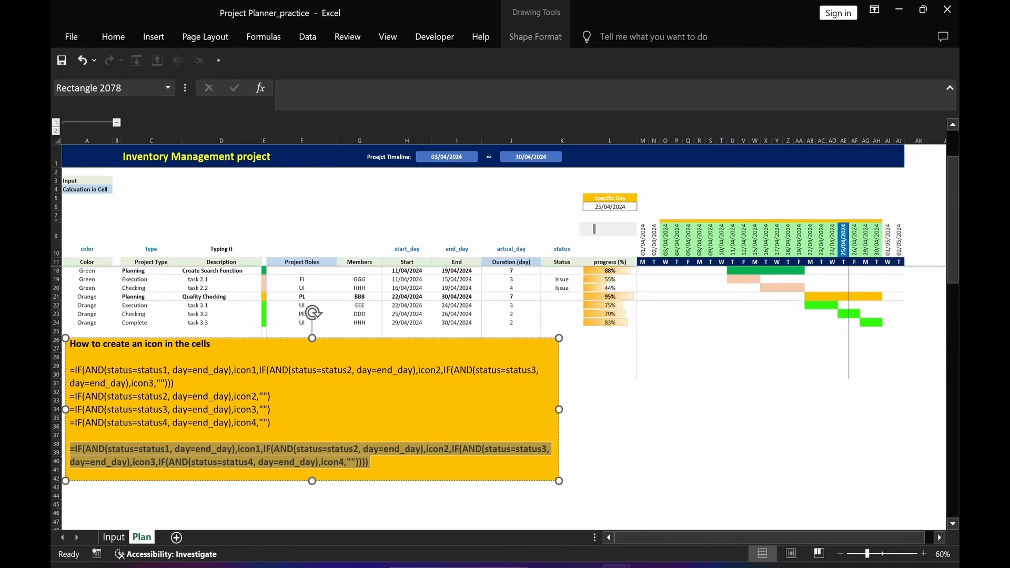
click(595, 494)
scroll(665, 501, up, 2)
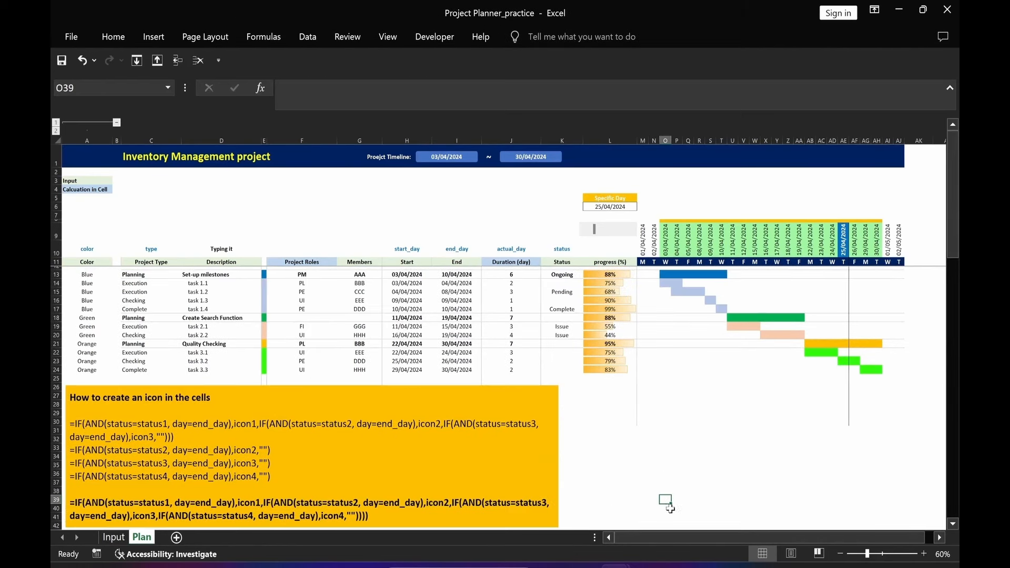
click(643, 274)
click(288, 84)
key(ctrl+v)
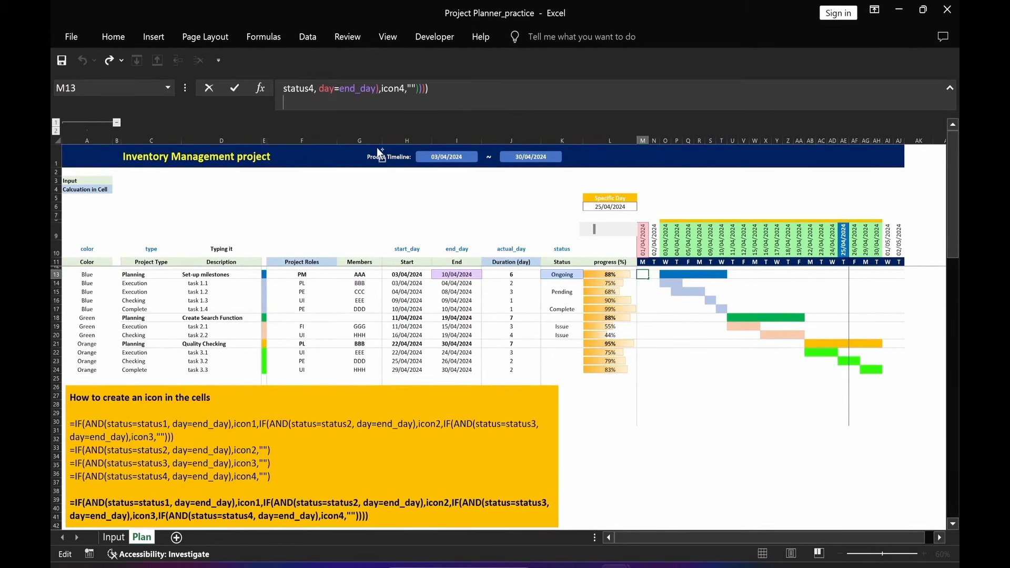
key(Return)
key(Up)
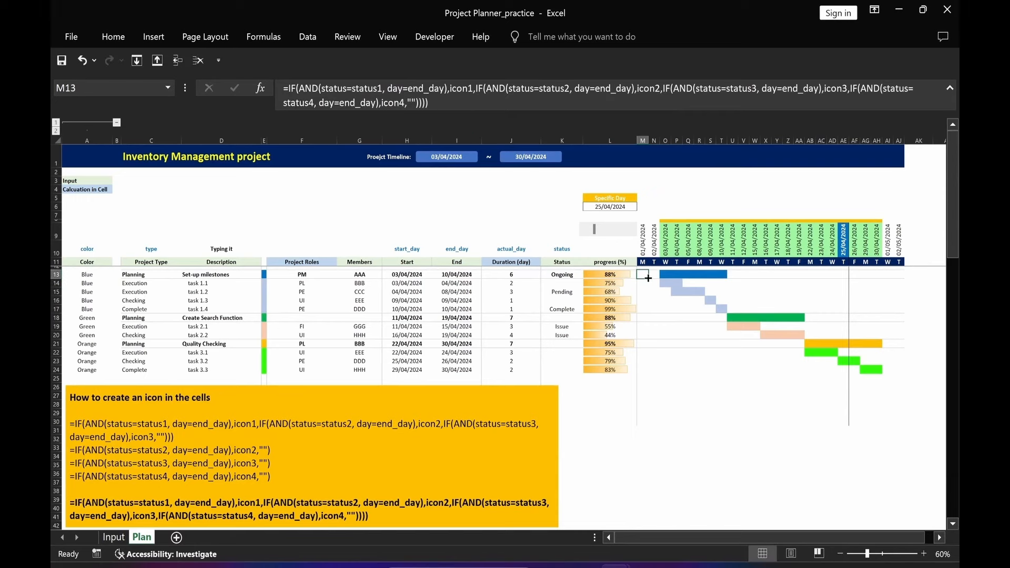
drag(648, 278, 894, 371)
click(699, 499)
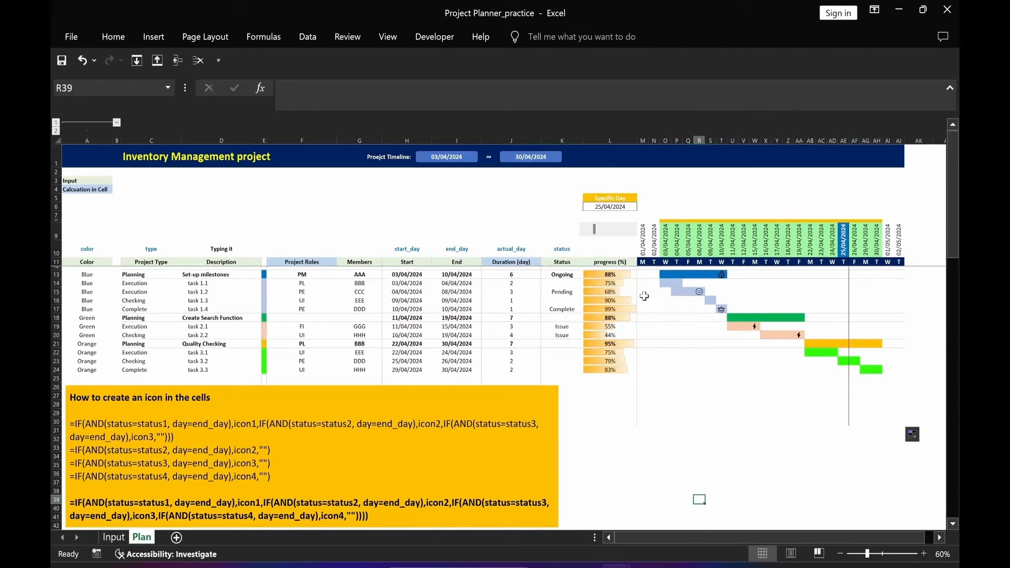
Define the workbook name status_calc, referring to the four-status icon formula copied from M13
click(642, 275)
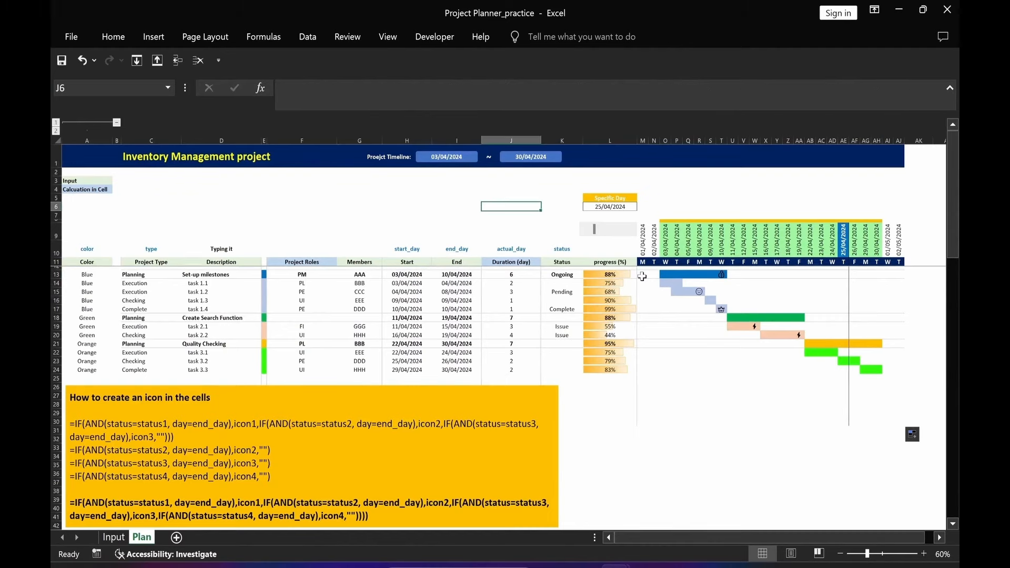
click(643, 274)
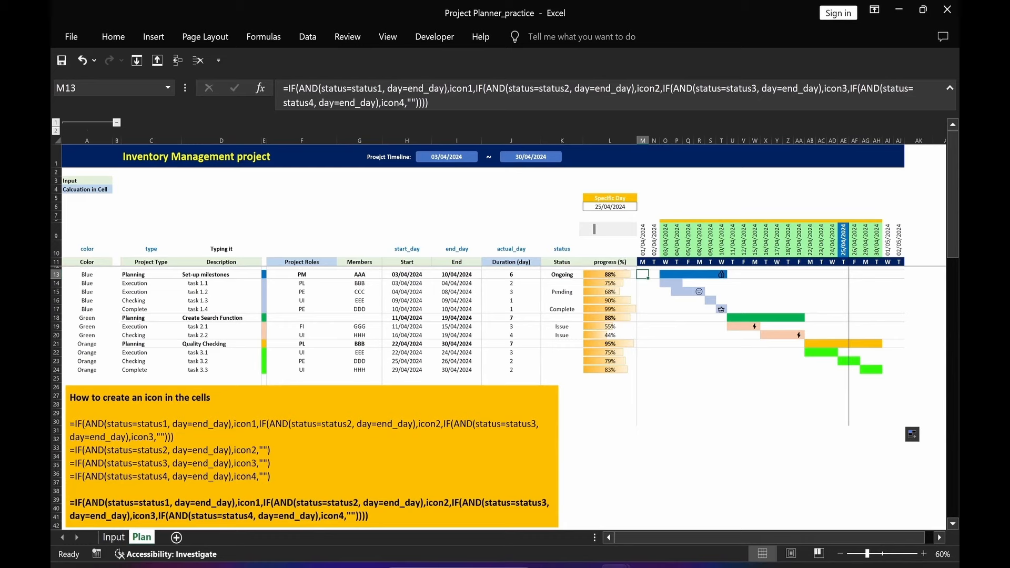
click(279, 104)
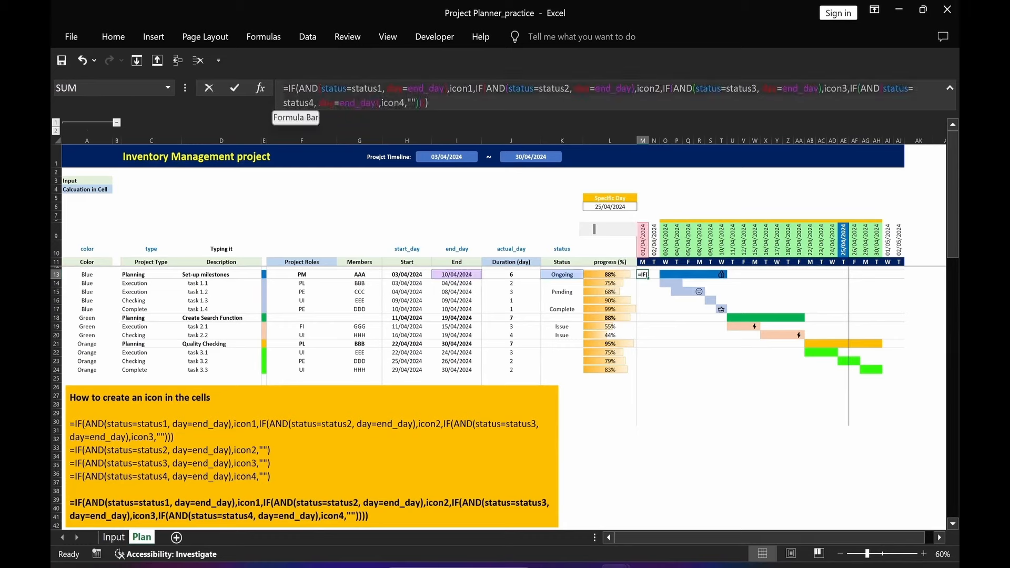
click(442, 111)
key(Escape)
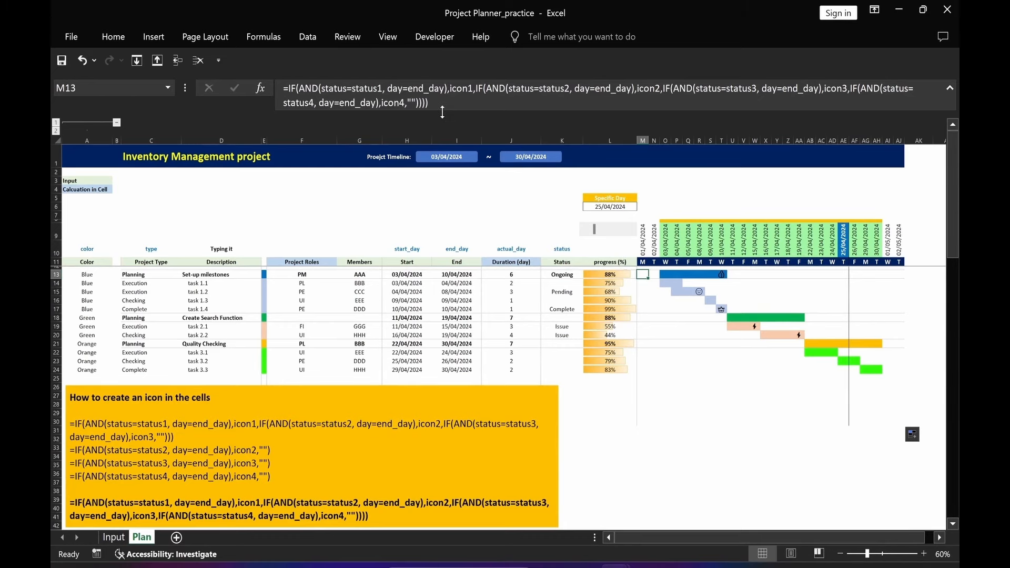
click(268, 37)
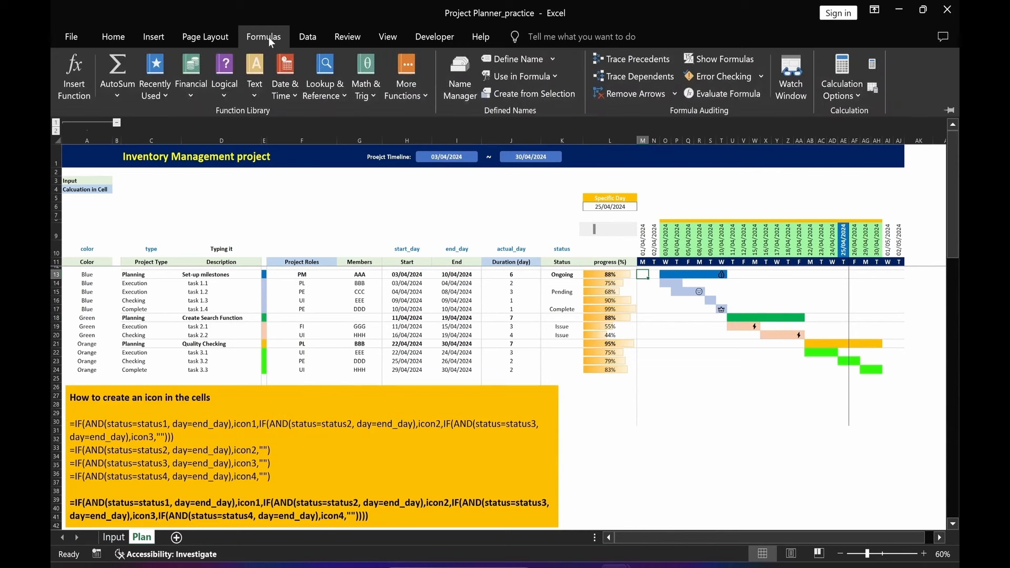
click(459, 95)
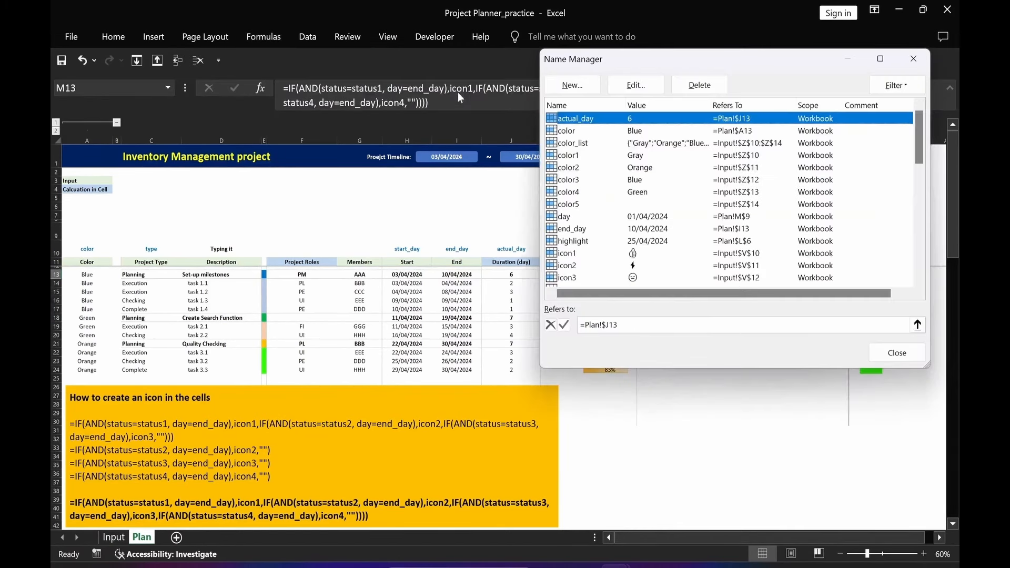
click(564, 86)
drag(725, 257, 677, 357)
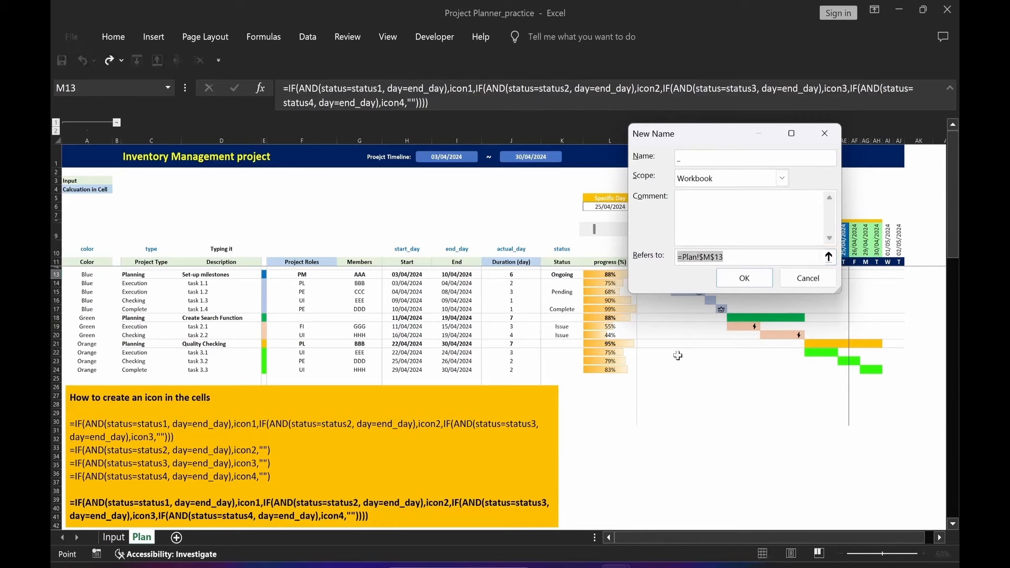
text(=IF(AND(status=status1, day=end_day),icon1,IF(AND(status=status2, day=end_day),icon2,IF(AND(status=status3, day=end_day),icon3,IF(AND(status=status4, day=end_day),icon4,"")))))
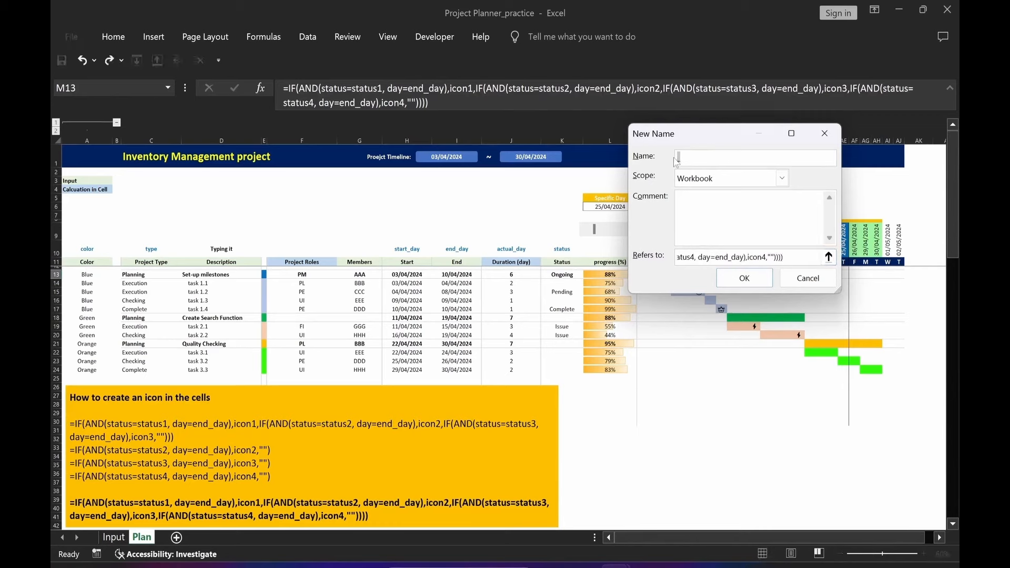
text(status_calc)
click(745, 280)
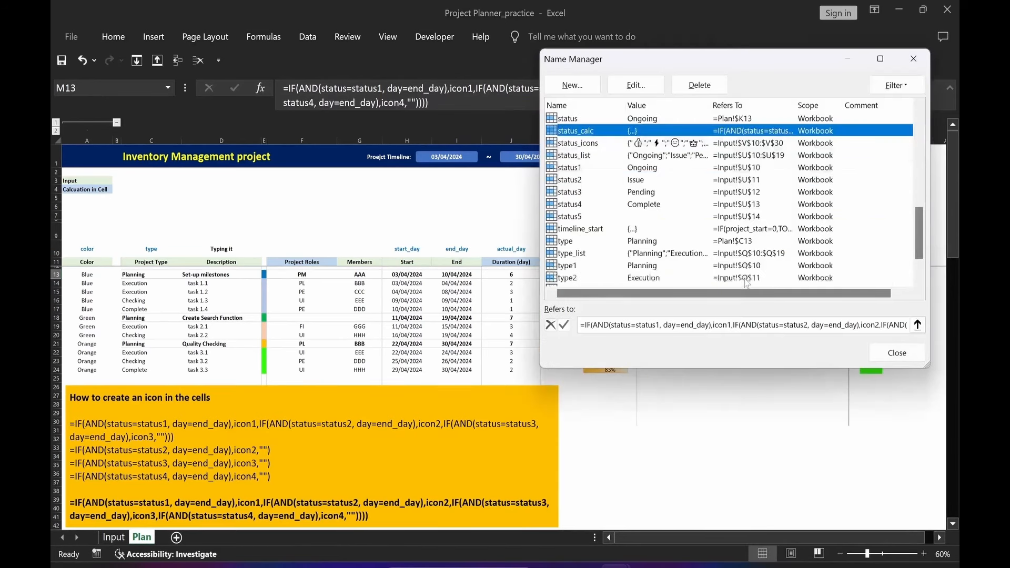
Replace the formula in M13 with =status_calc and fill it across the Gantt grid
click(897, 353)
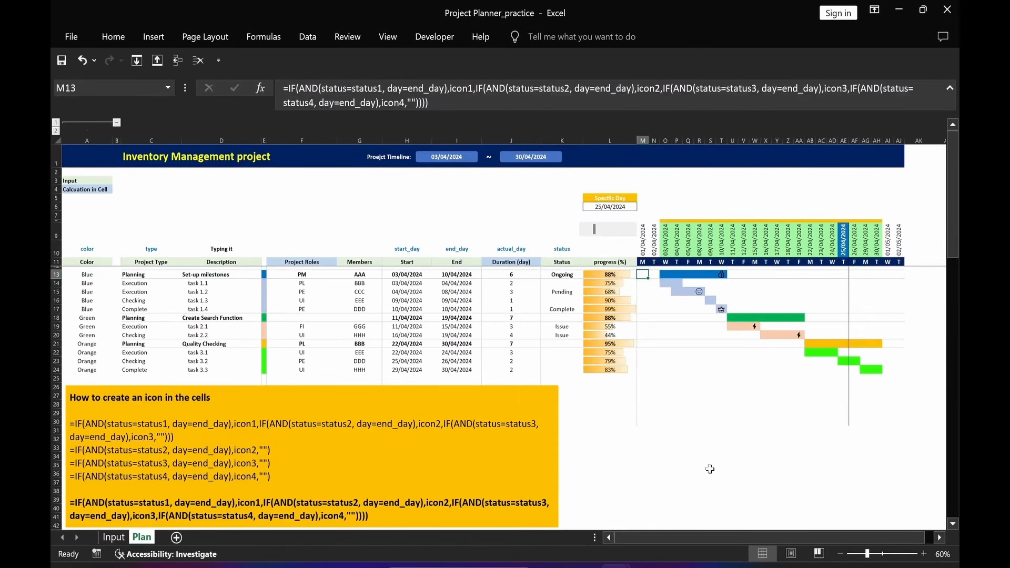
click(285, 91)
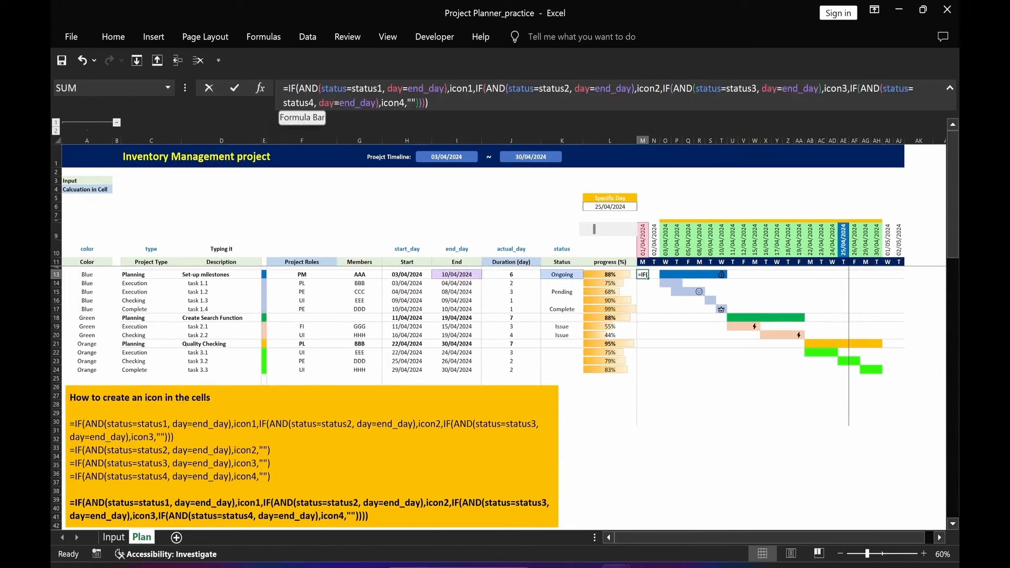
key(ctrl+a)
text(=sta)
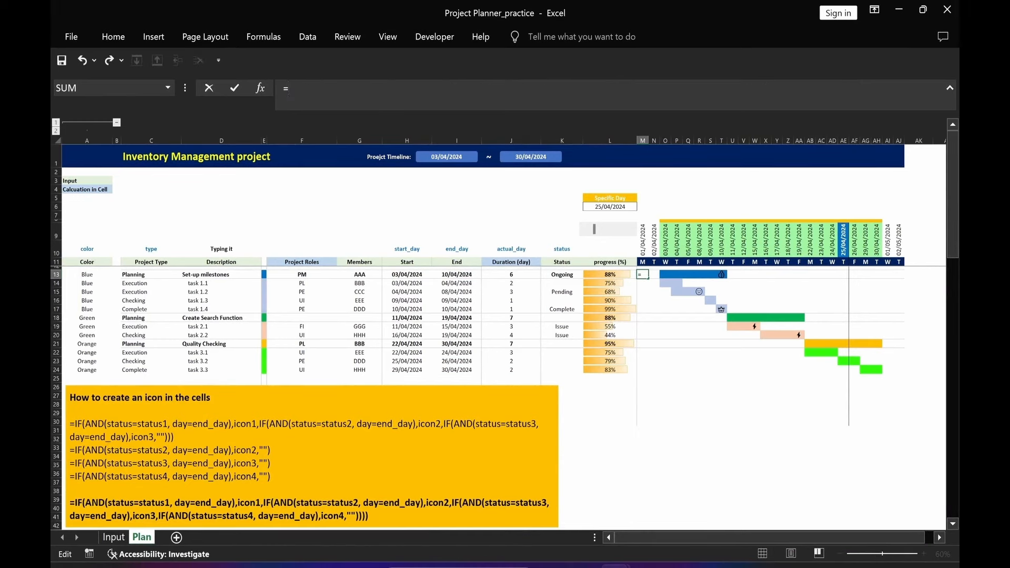
key(Down)
key(Down)
key(Down)
key(Down)
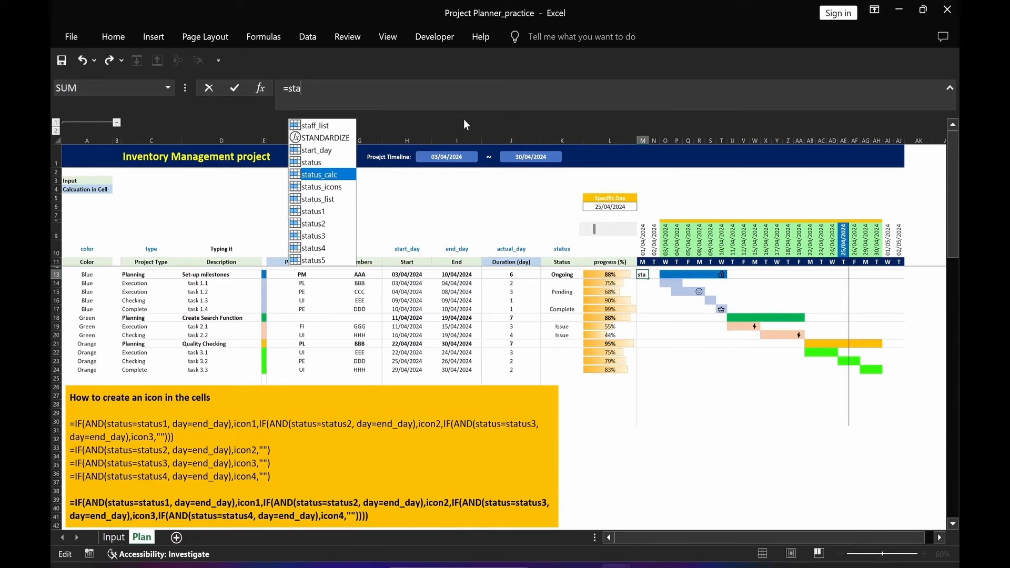
key(Tab)
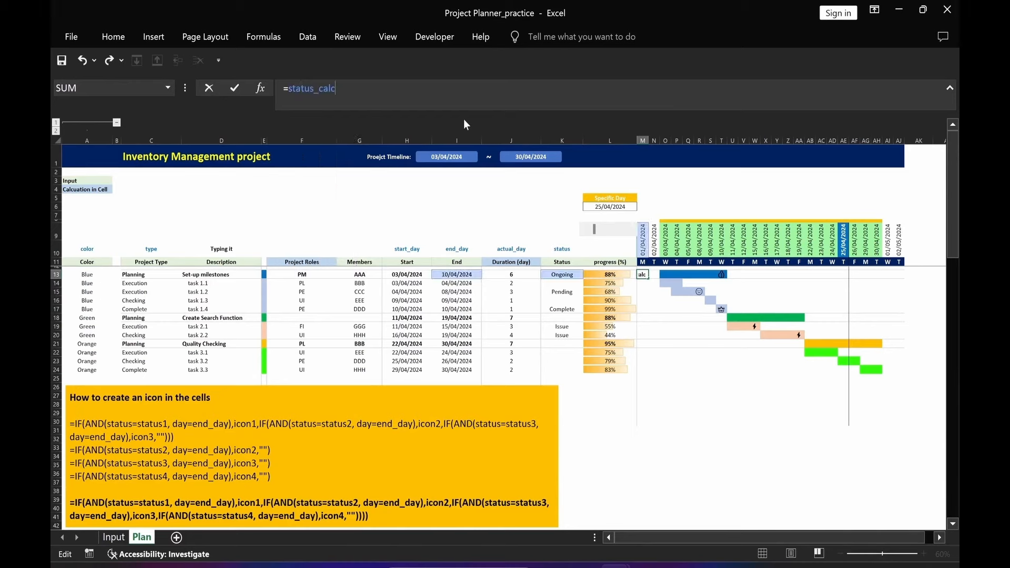
key(Return)
drag(652, 275, 897, 428)
click(642, 274)
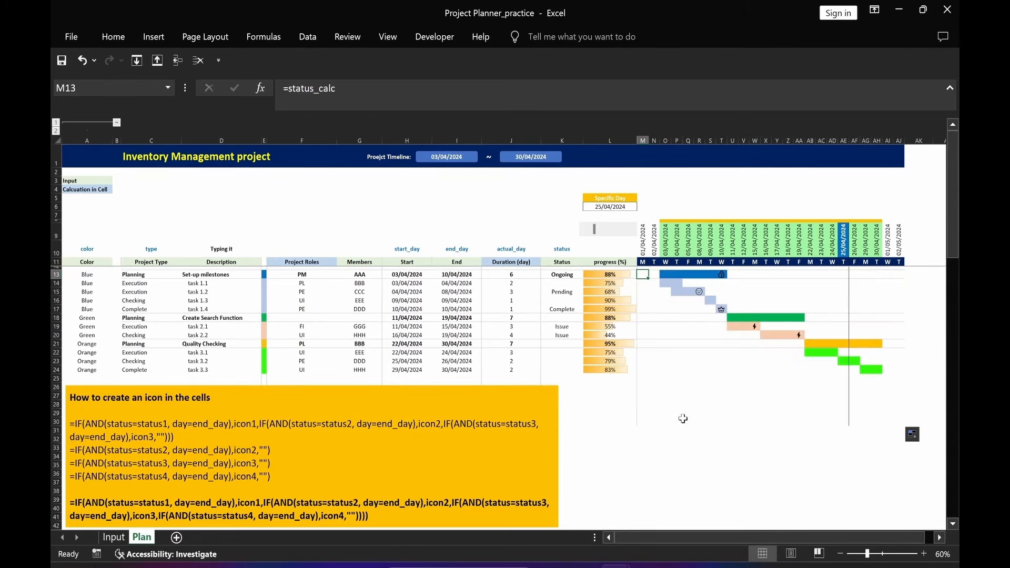
Clear the status of the Set-up milestones row and set the status of task 3.2 to Complete
click(557, 275)
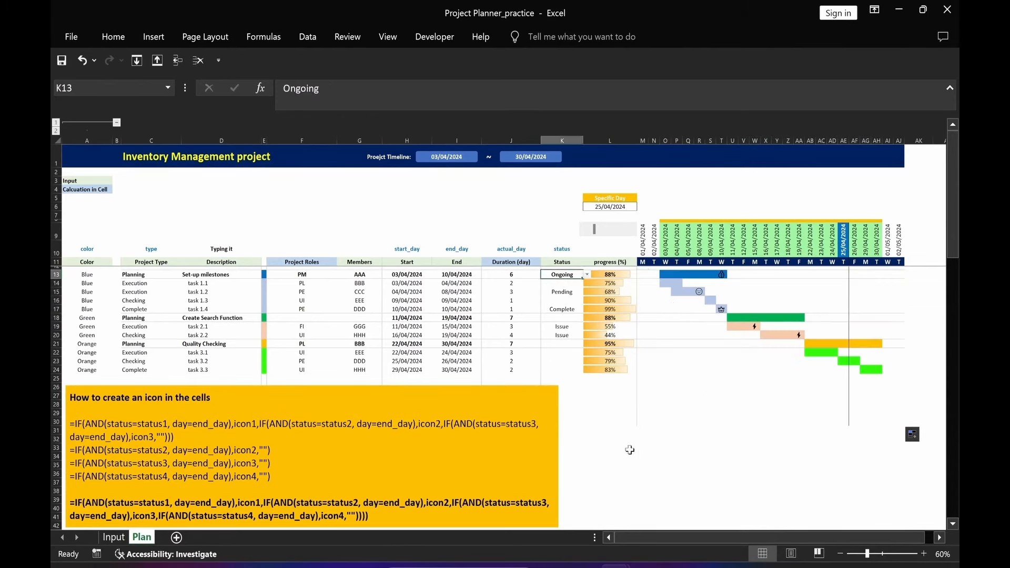
key(Delete)
click(573, 360)
click(587, 361)
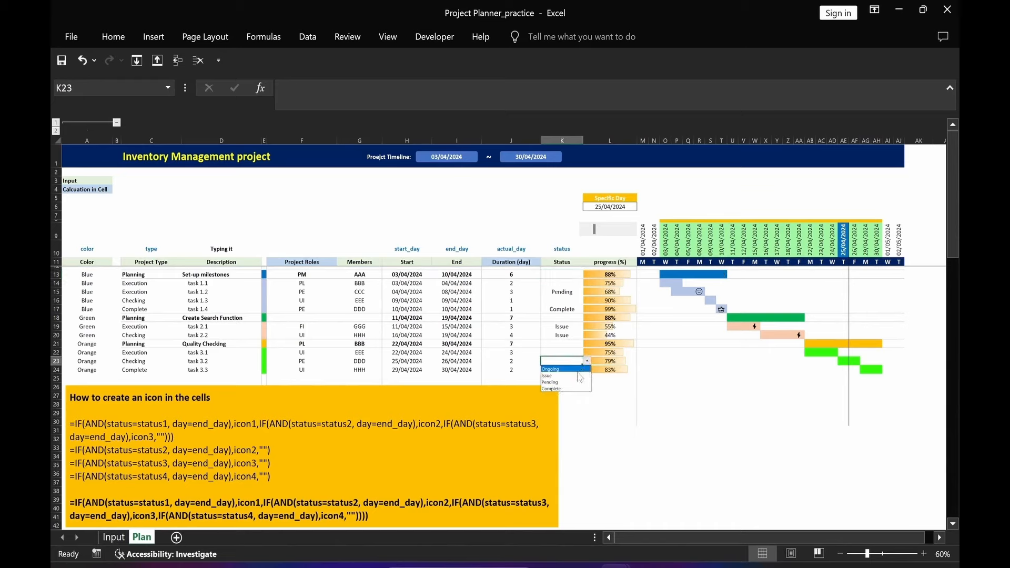
click(566, 389)
click(666, 447)
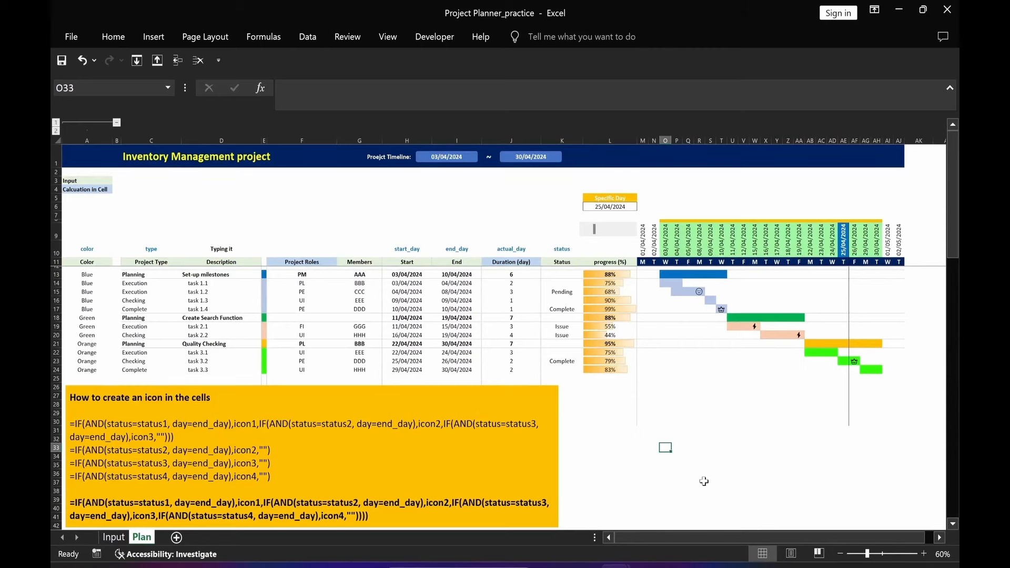
Delete the yellow note on how to create an icon in the cells
click(557, 455)
key(Delete)
click(302, 491)
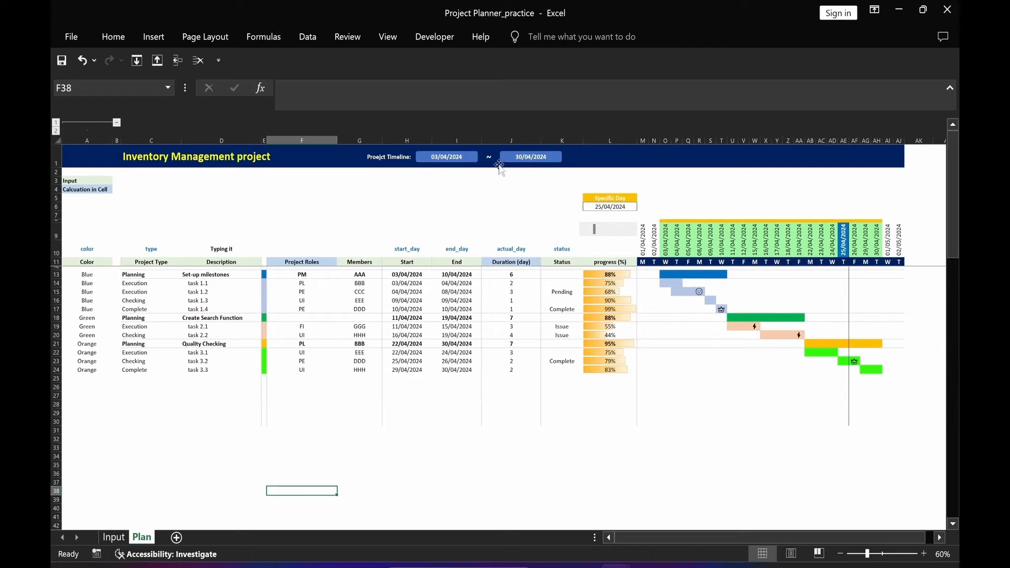
Duplicate the project timeline shape group beside the original in the header, and remove the copy's end-date box and tilde
click(378, 158)
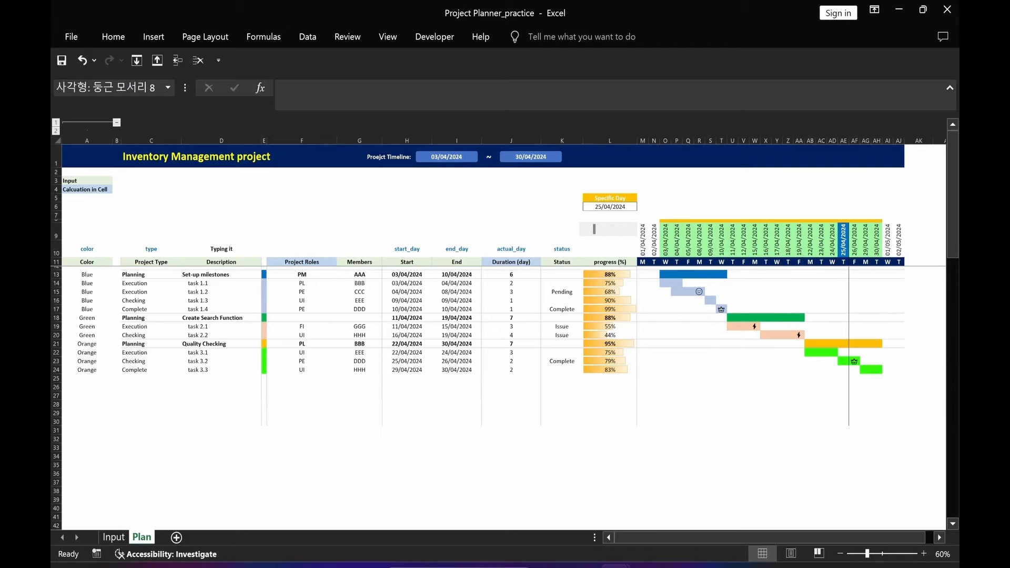
click(462, 166)
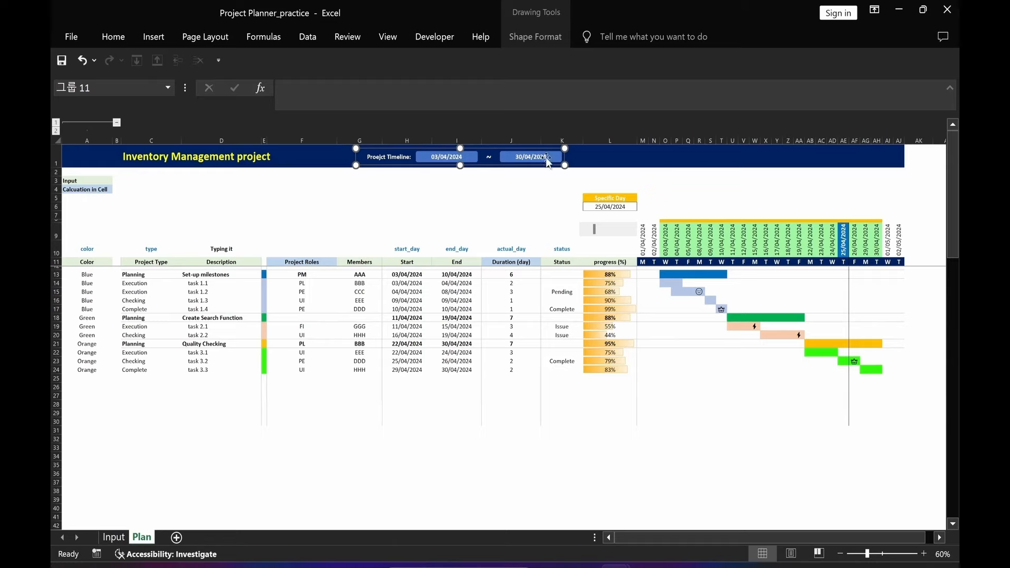
click(598, 157)
key(ctrl+v)
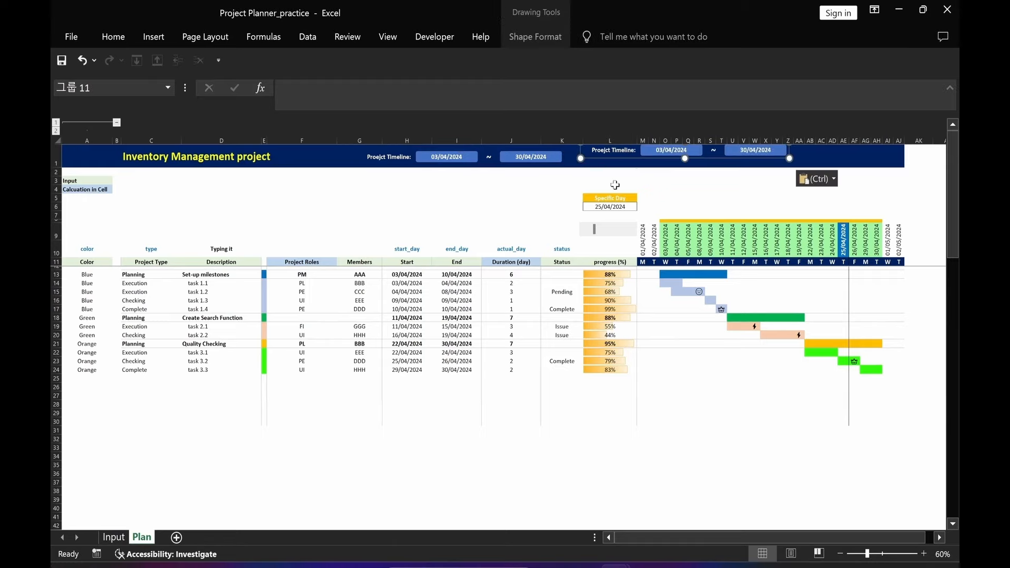
click(723, 160)
key(Delete)
click(706, 157)
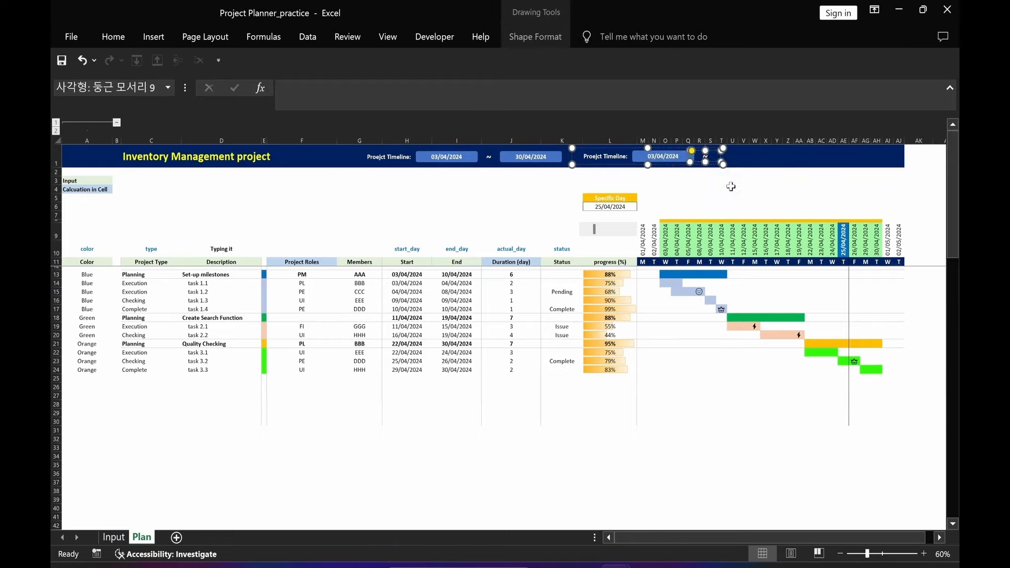
key(Delete)
Replace the word Timeline with Duration in the copied group's label
double_click(617, 157)
double_click(617, 157)
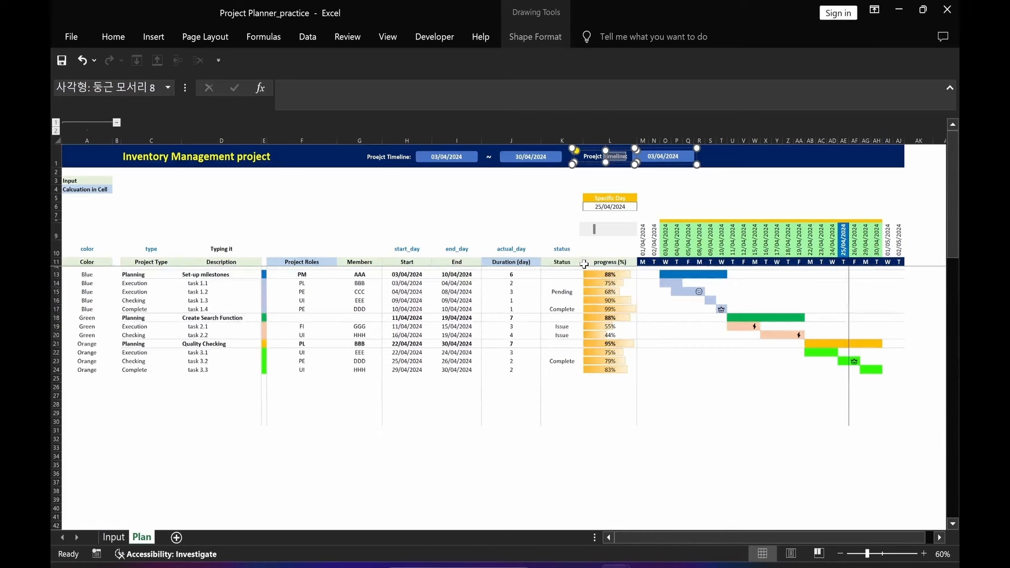
text(Duration)
click(510, 206)
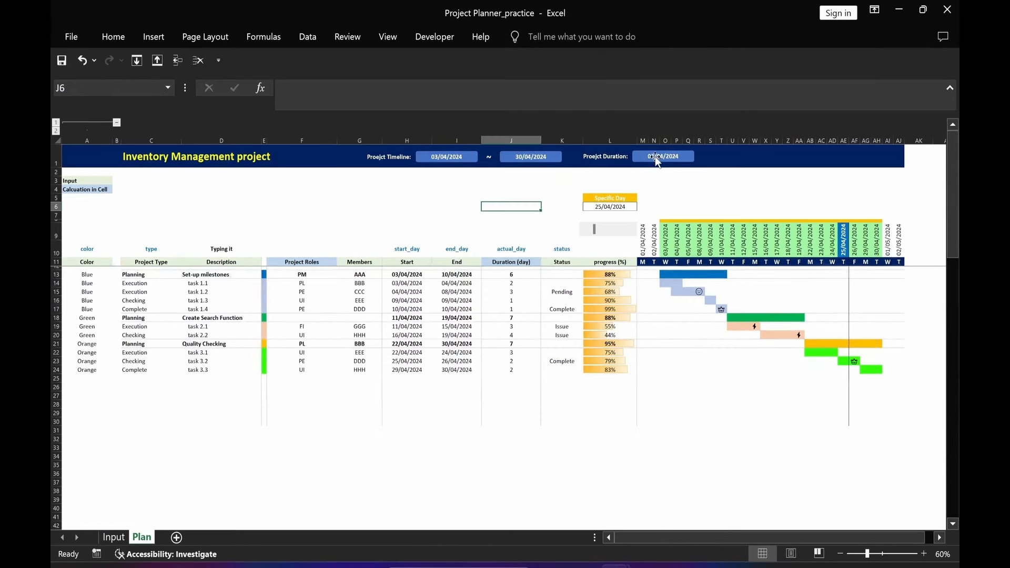
Link the copied date box to the Total Duration cell with the formula =Input!$AG$12
click(655, 156)
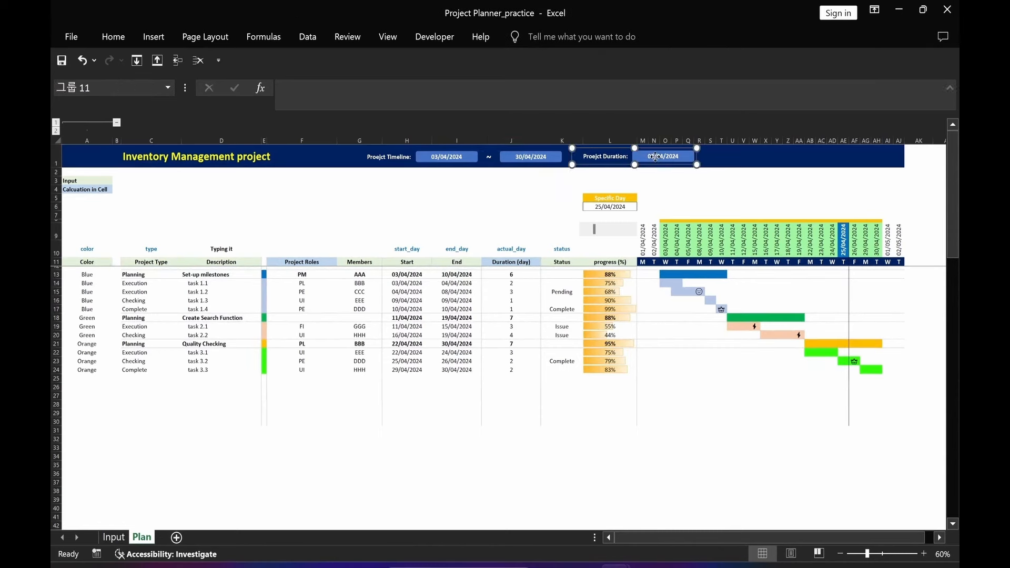
click(655, 156)
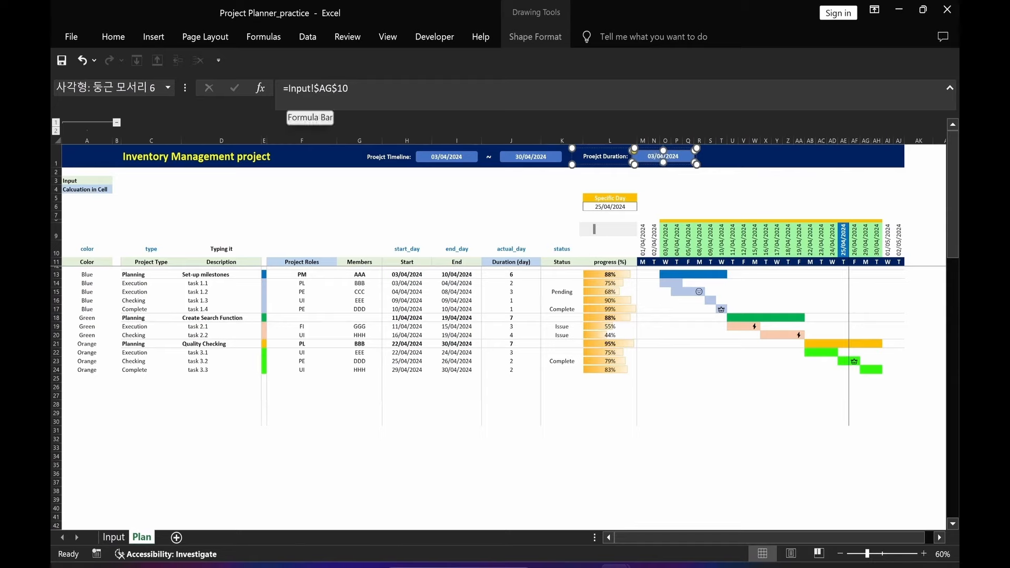
drag(288, 89, 349, 89)
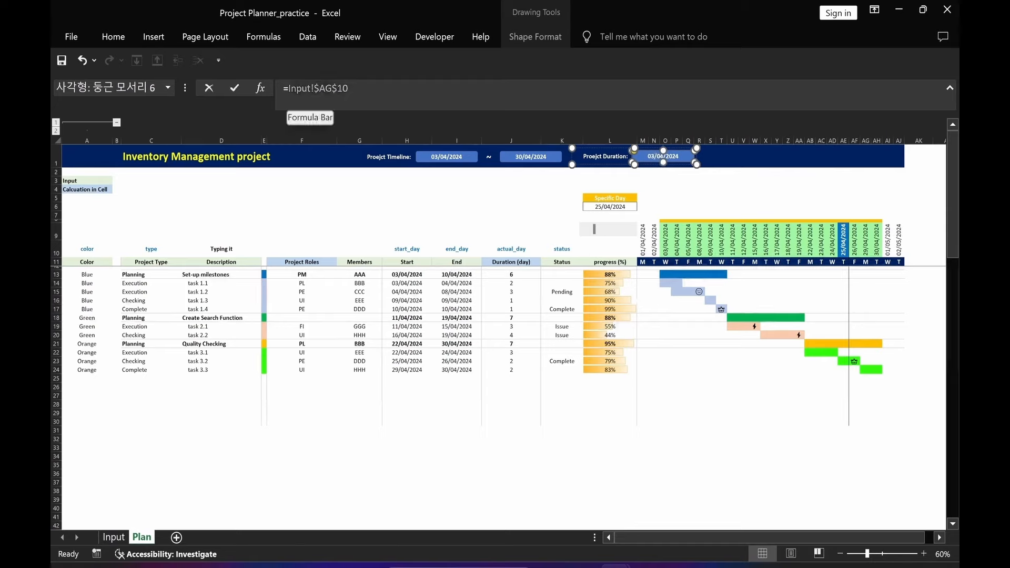
key(BackSpace)
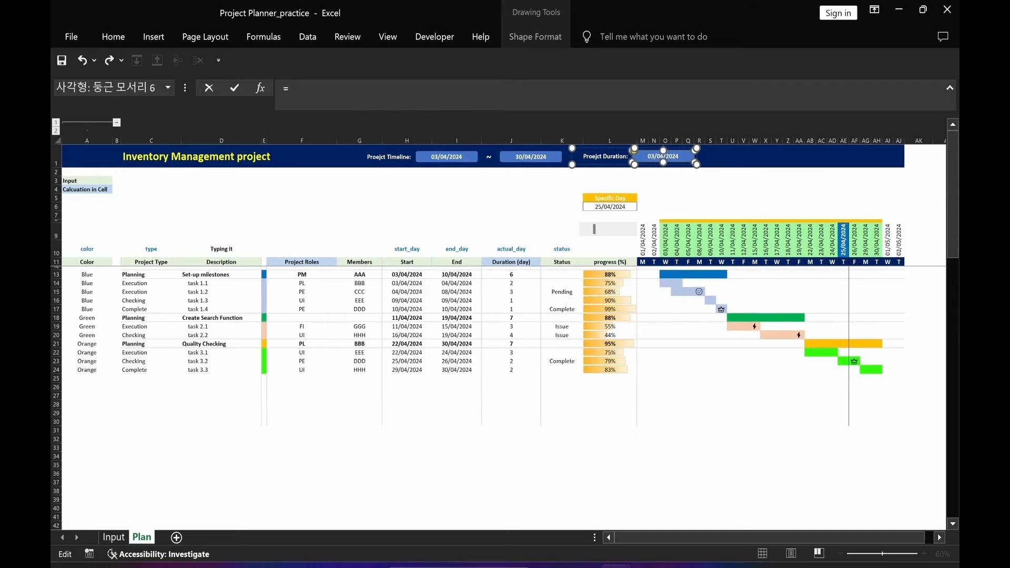
click(112, 538)
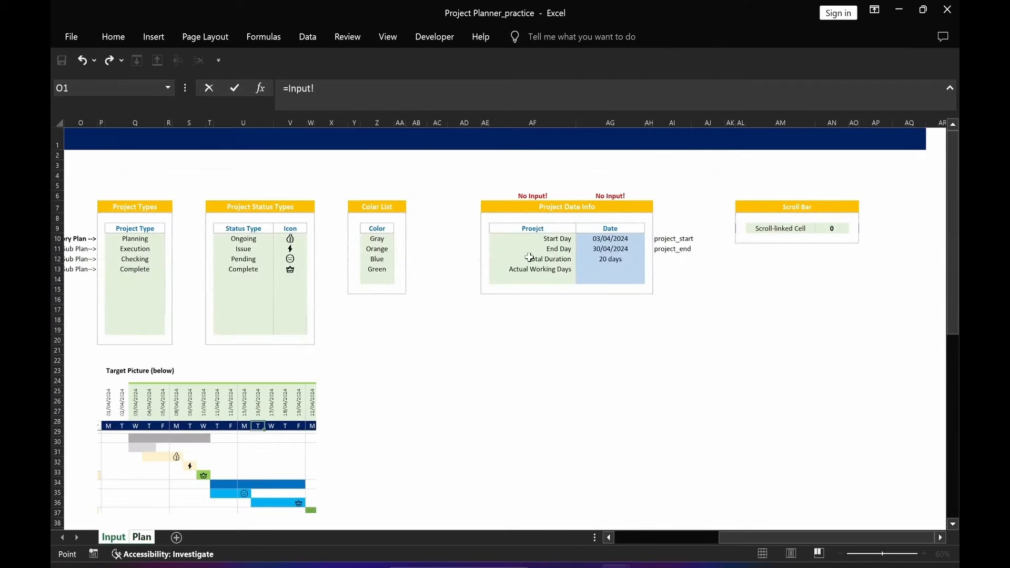
click(610, 260)
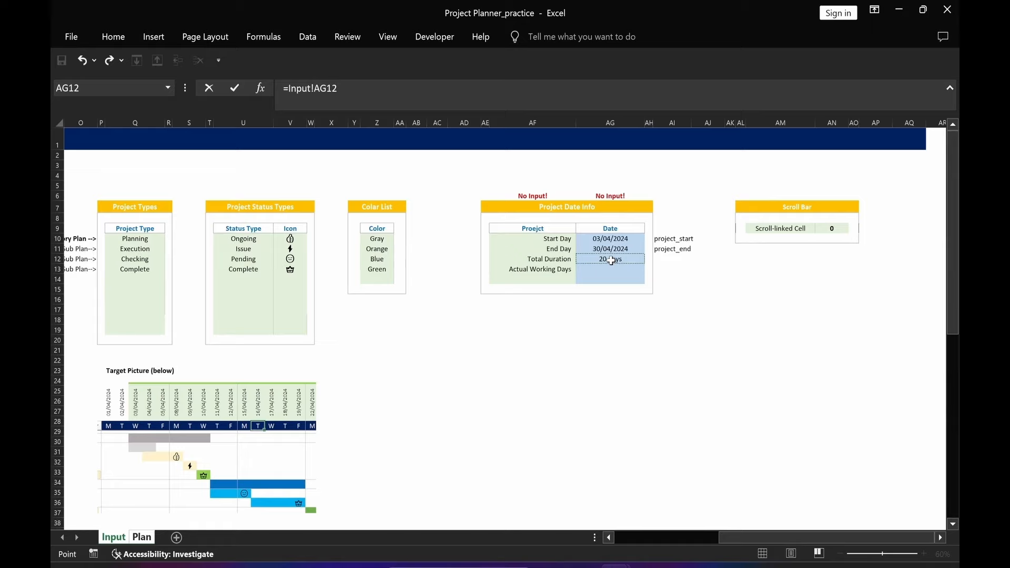
key(F4)
key(Return)
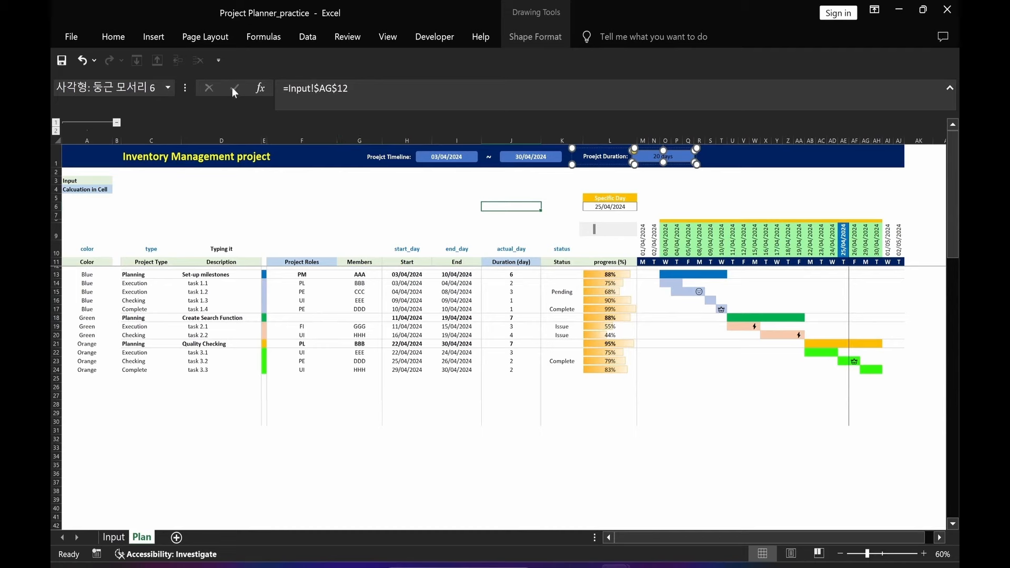
Change the font colour of the project duration value in the header to white
click(114, 38)
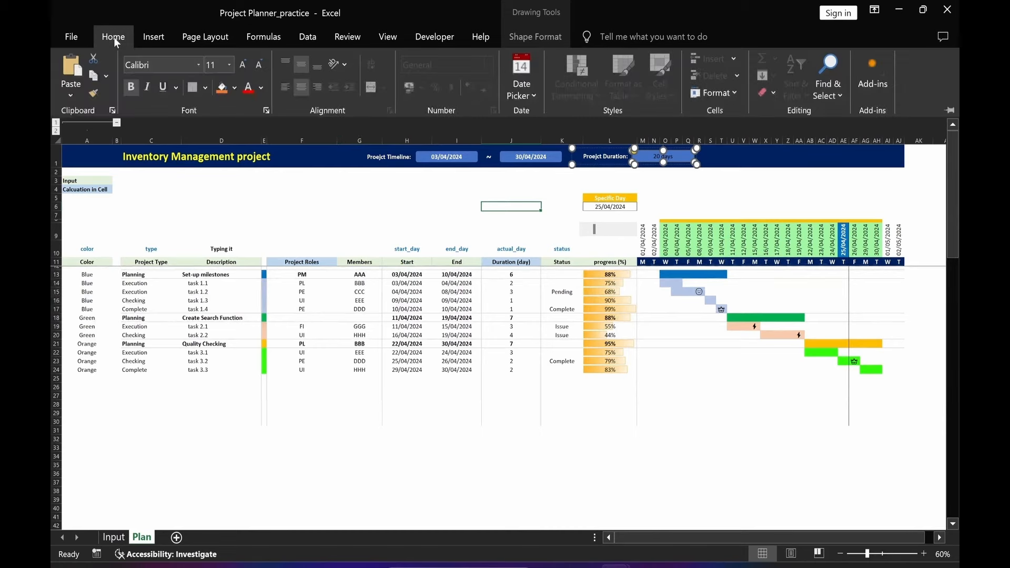
click(263, 88)
click(248, 140)
click(310, 198)
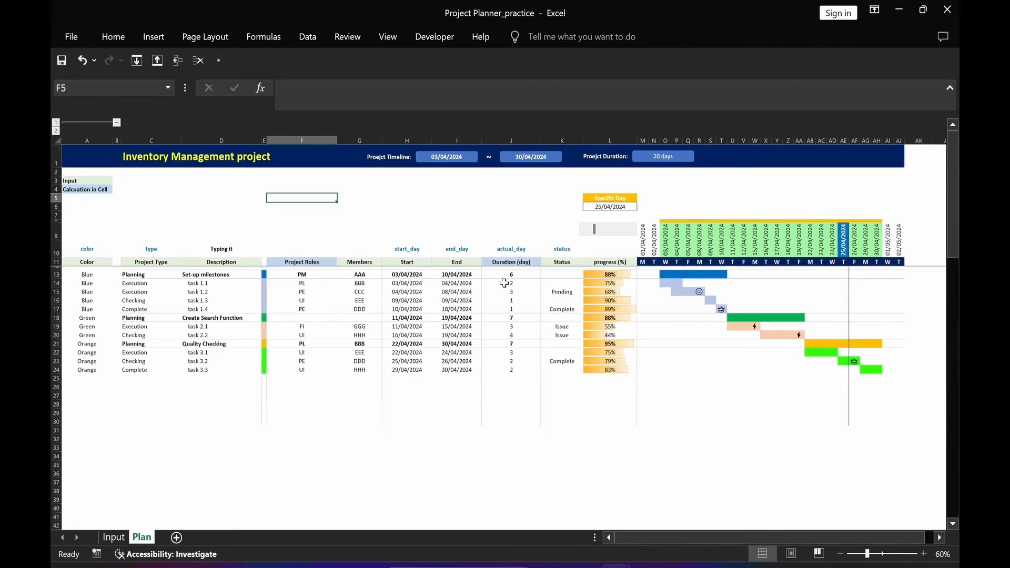
drag(504, 283, 512, 311)
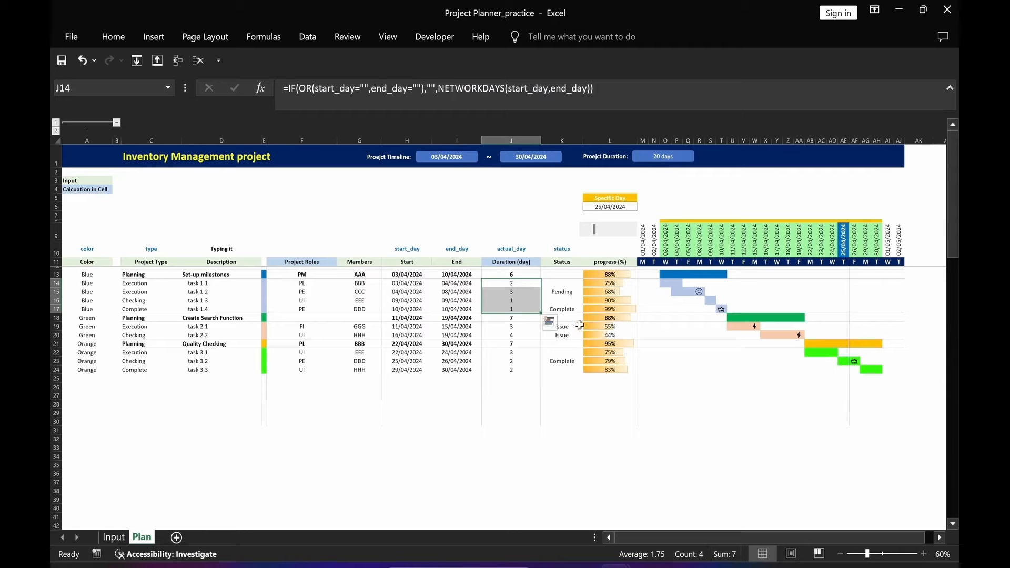
click(518, 275)
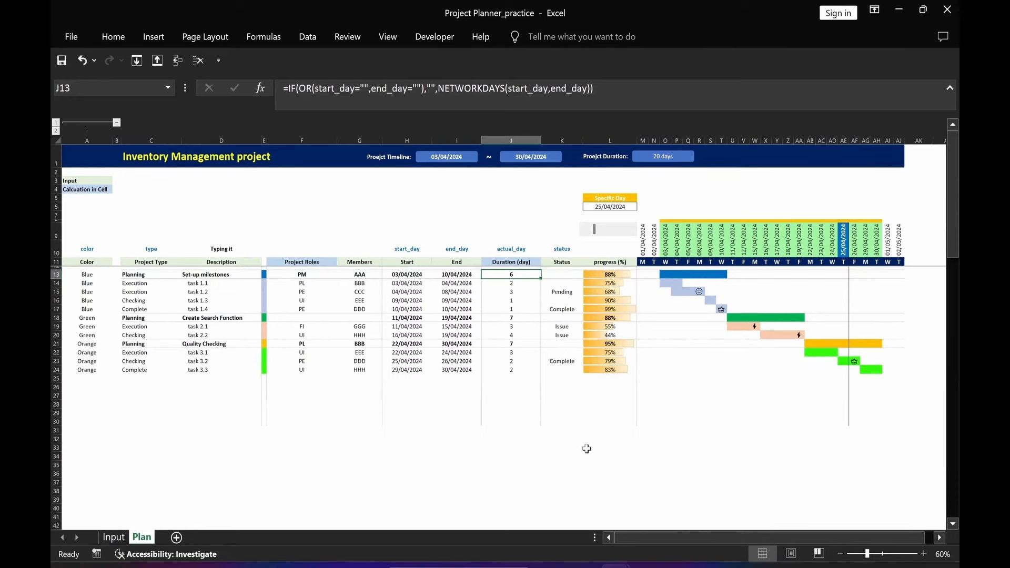
click(153, 491)
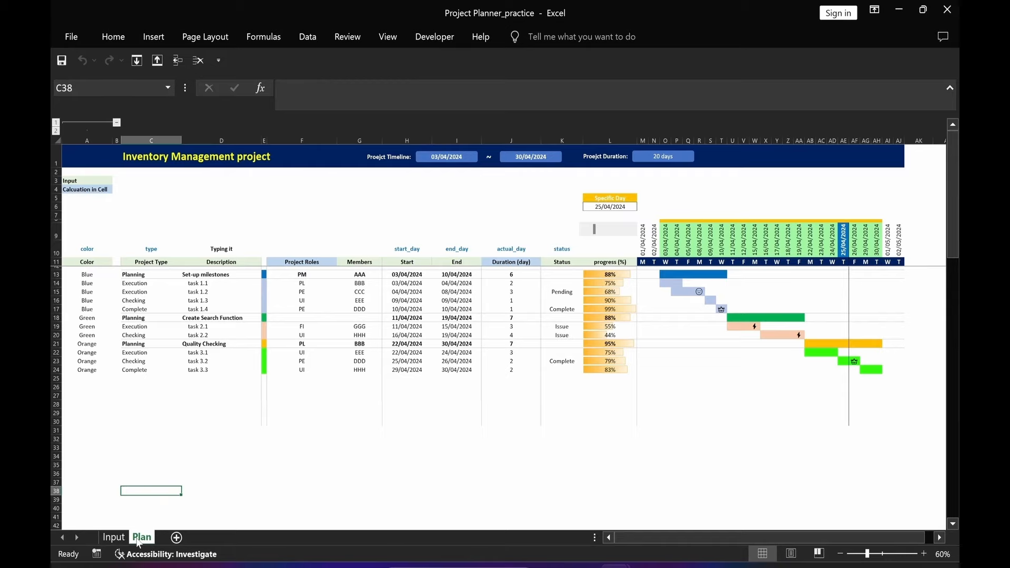
Unhide the Statistic sheet
right_click(138, 543)
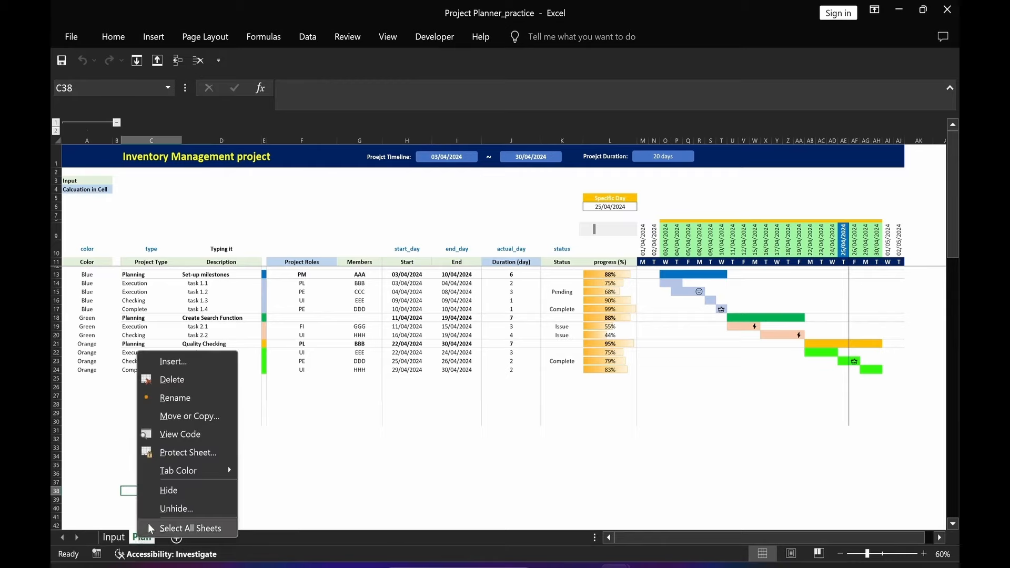
click(175, 508)
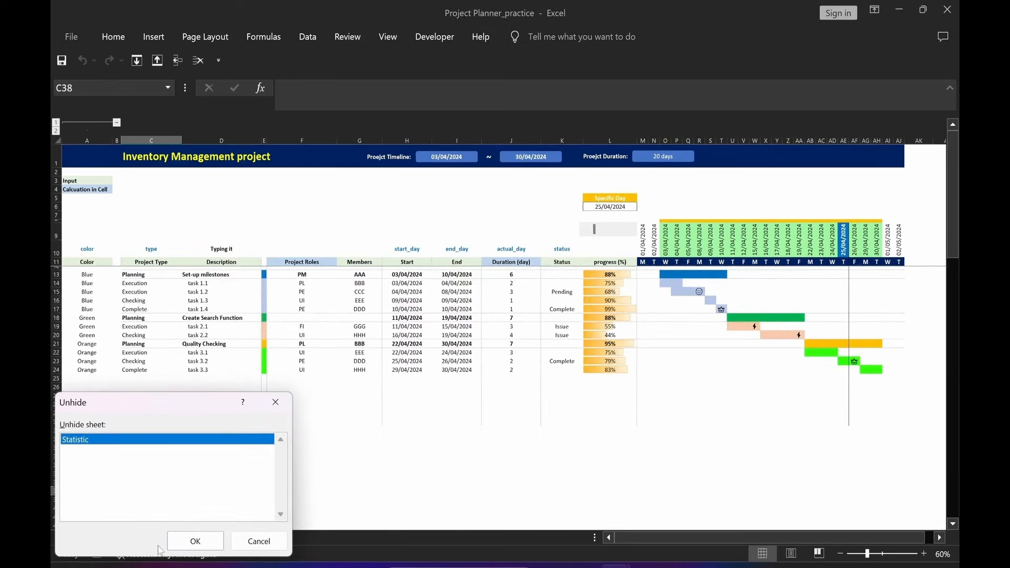
click(179, 547)
click(209, 194)
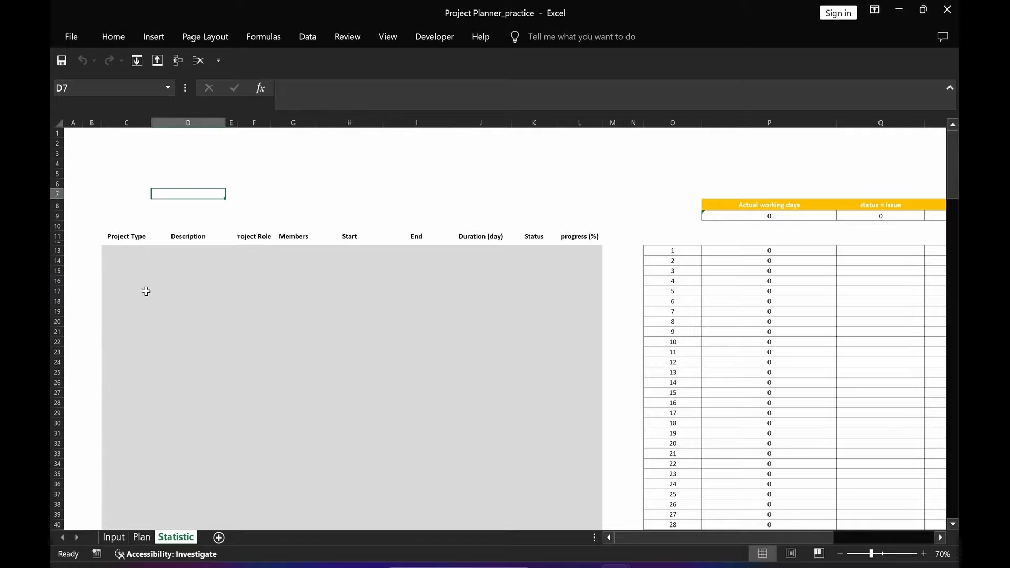
Link the first Project Type cell, C13, on the Statistic sheet to C13 on the Plan sheet
click(124, 252)
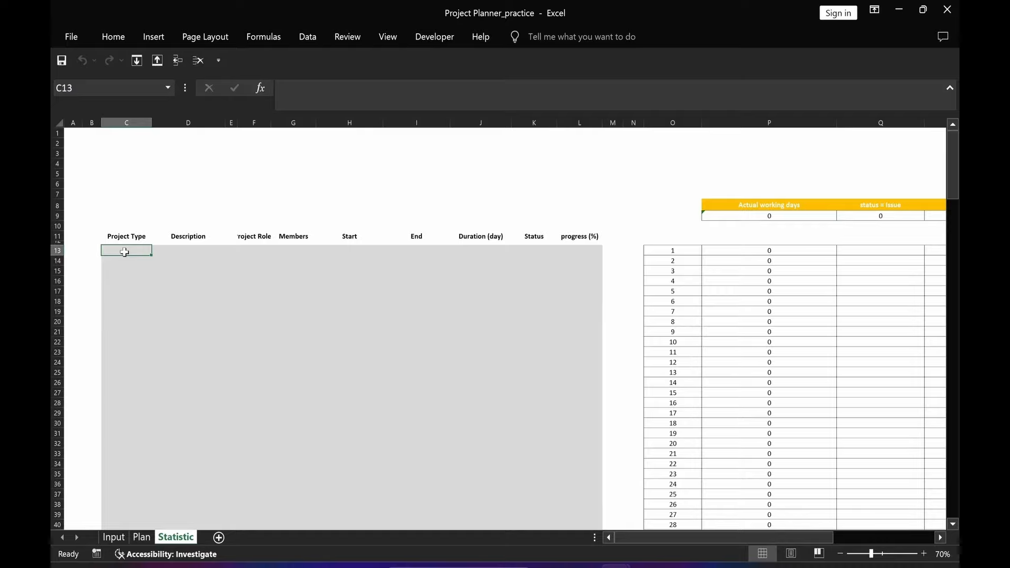
text(=)
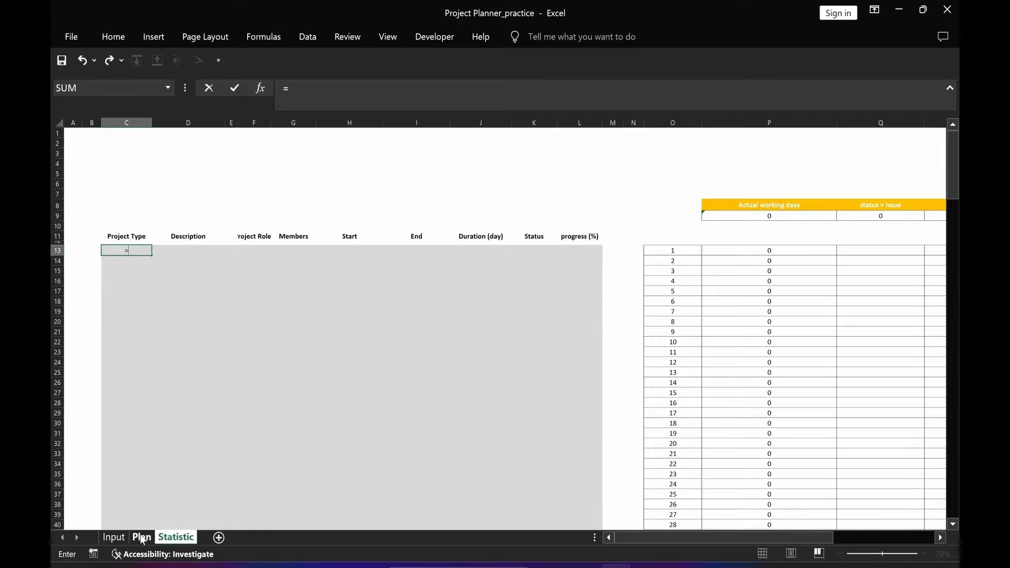
click(142, 537)
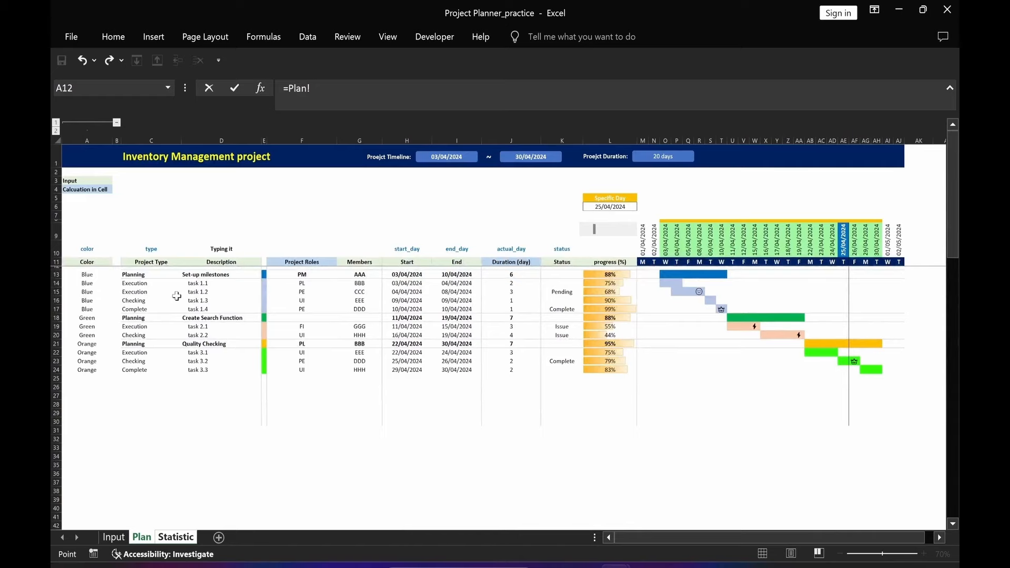
click(139, 275)
key(Return)
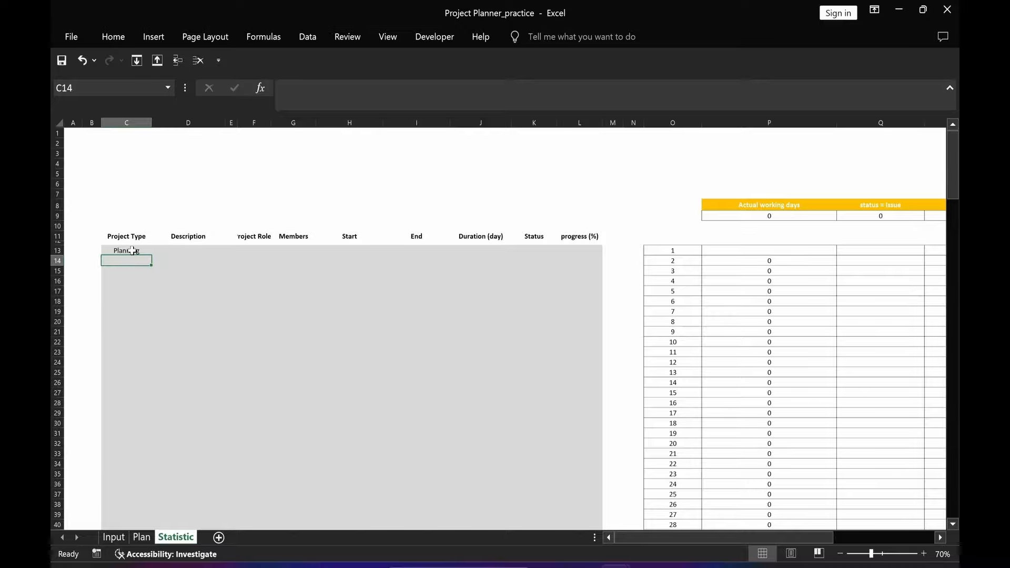
Fill the link formula in C13 on the Statistic sheet across to column L and down to row 212
click(135, 251)
drag(151, 257, 640, 379)
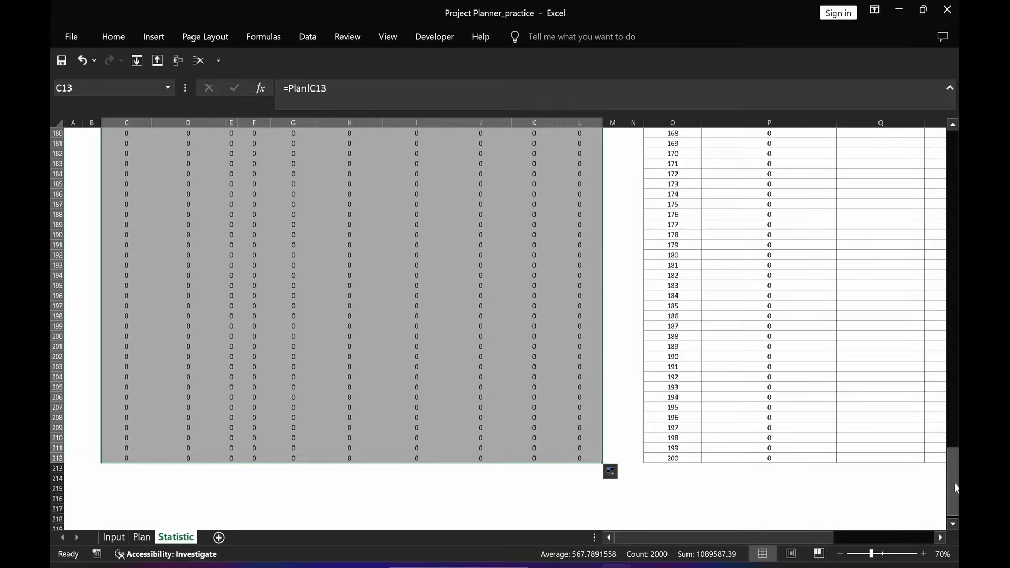
drag(952, 458, 953, 158)
click(347, 194)
Format the Start and End columns, from row 13 down to row 212, as dates of type *14/03/2012
drag(363, 250, 405, 253)
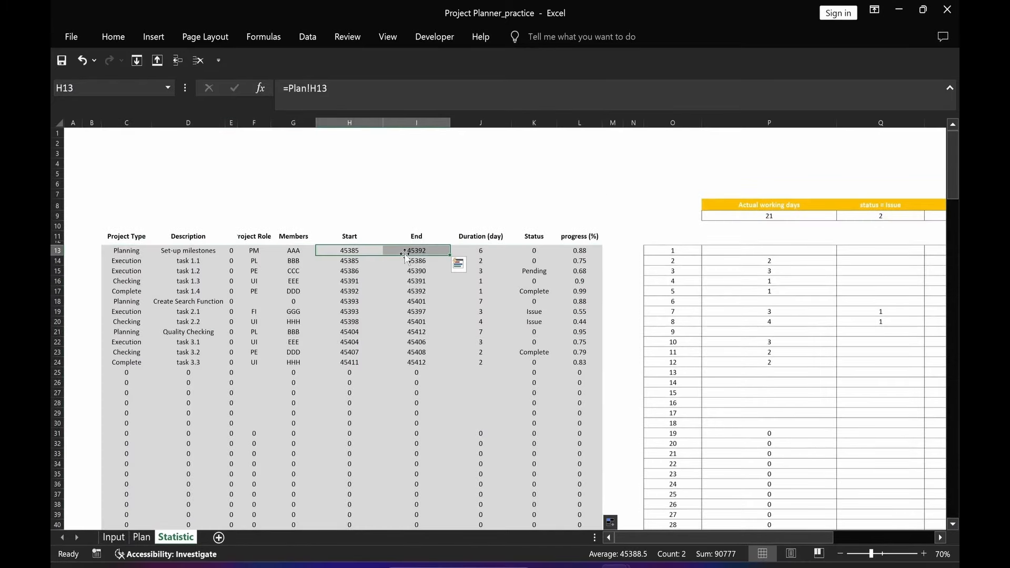
key(ctrl+shift+Down)
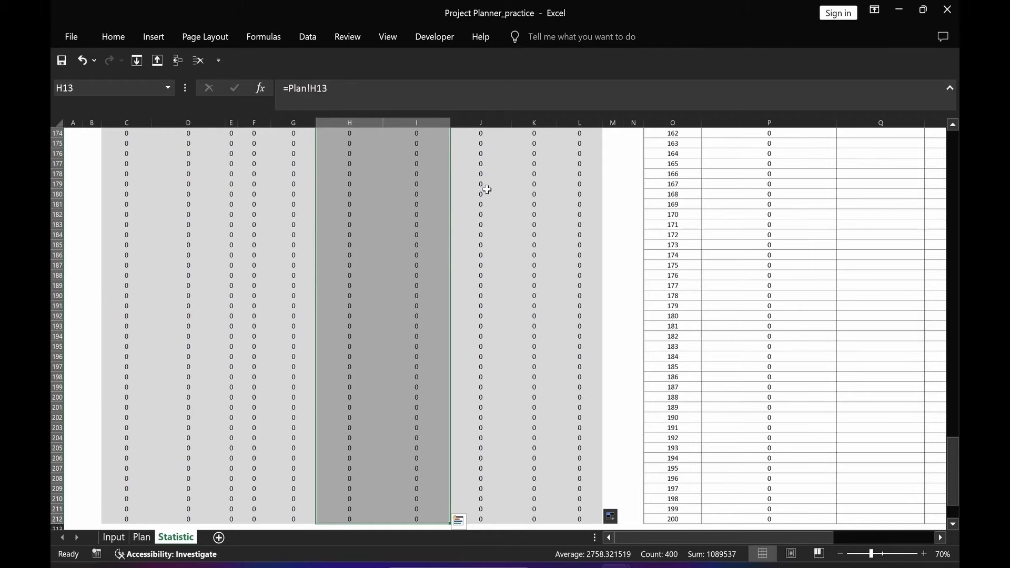
key(ctrl+1)
click(570, 46)
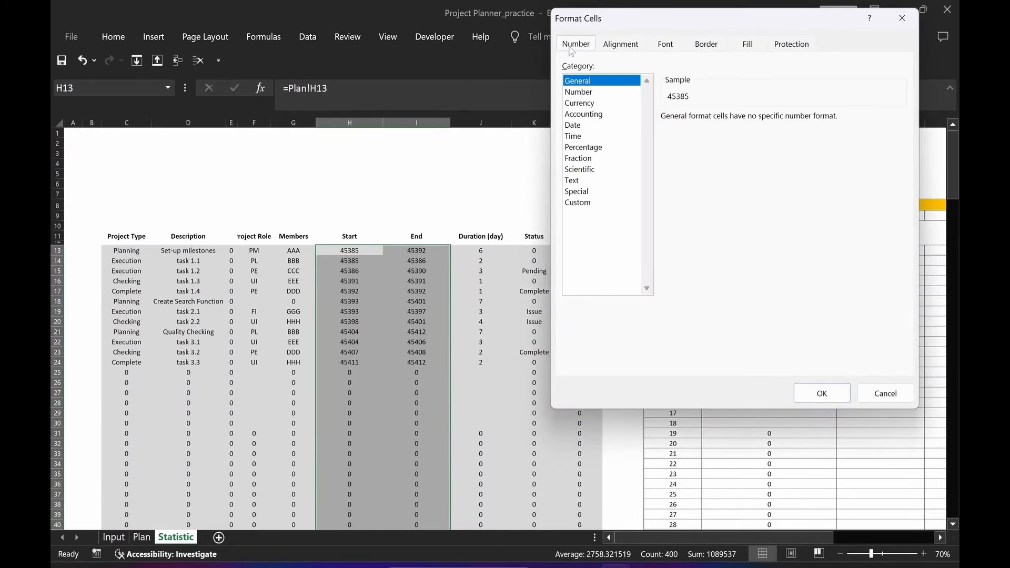
click(576, 126)
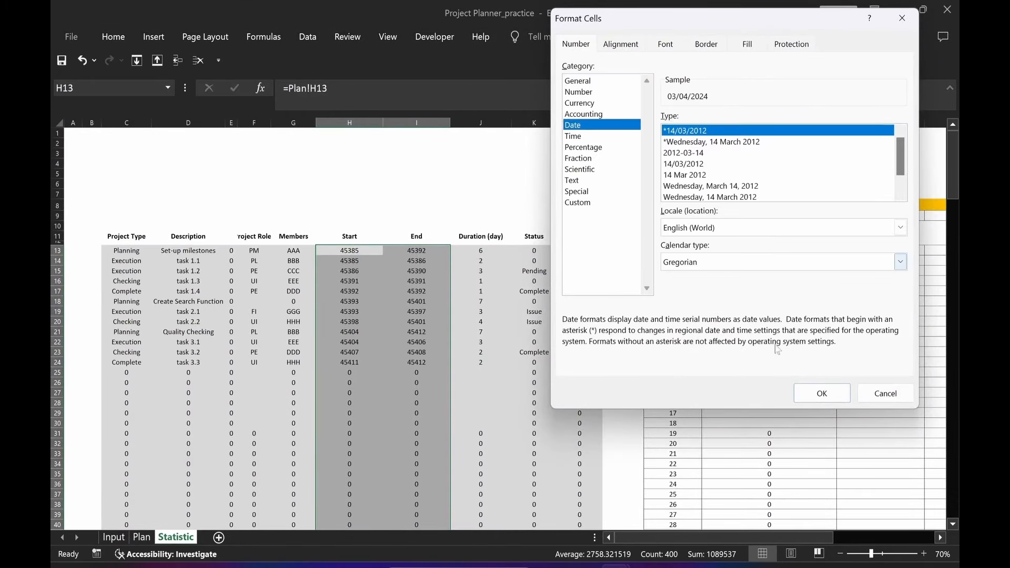
click(820, 393)
click(365, 193)
Format the progress (%) column, from L13 down to row 212, as a percentage with 2 decimal places
click(590, 251)
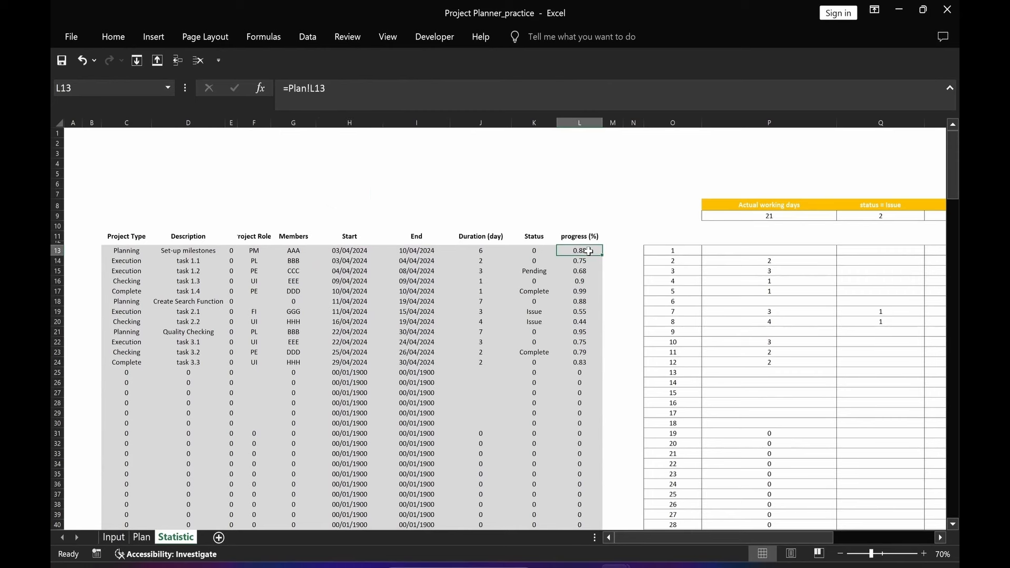
key(ctrl+shift+Down)
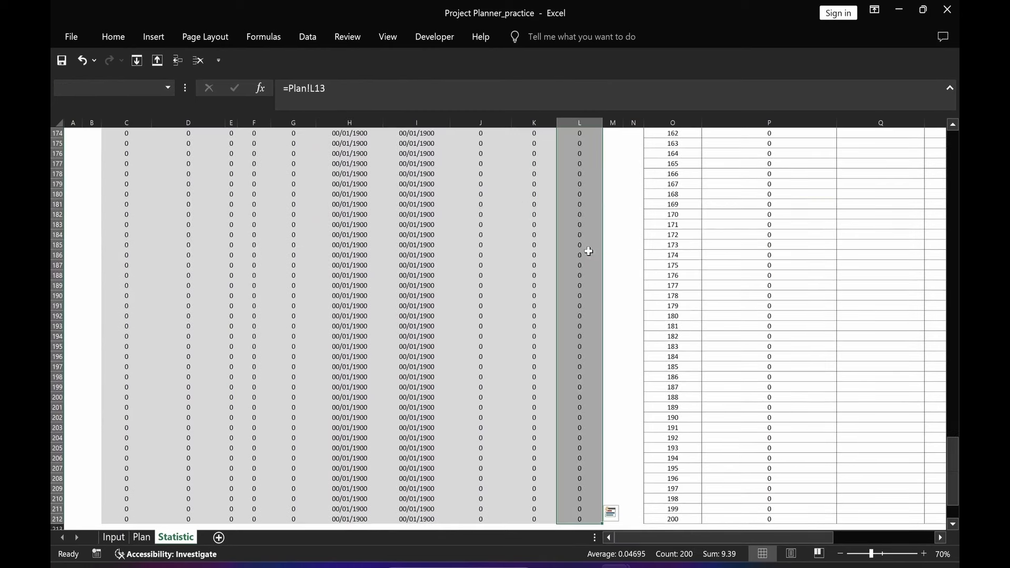
key(ctrl+1)
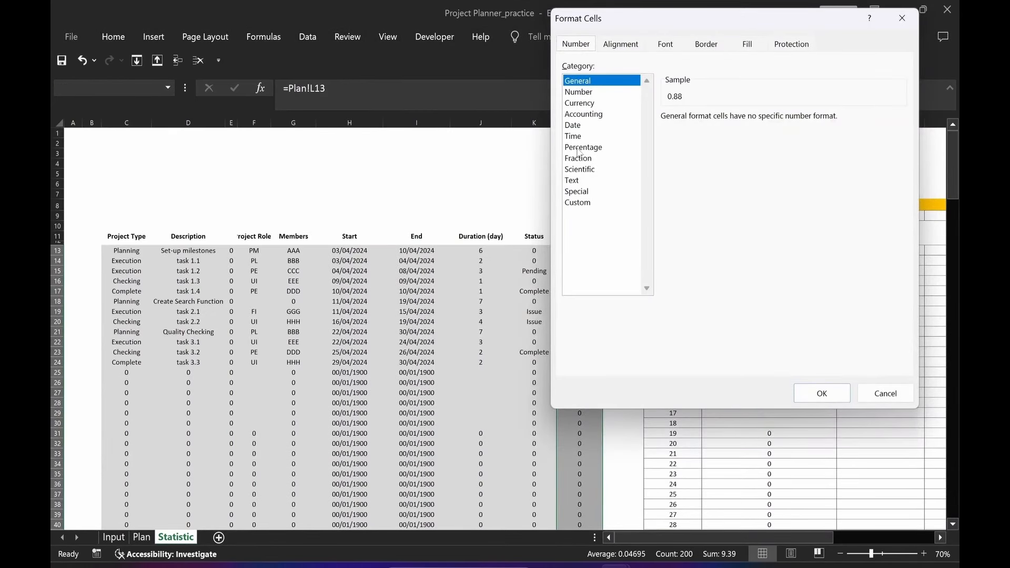
click(579, 149)
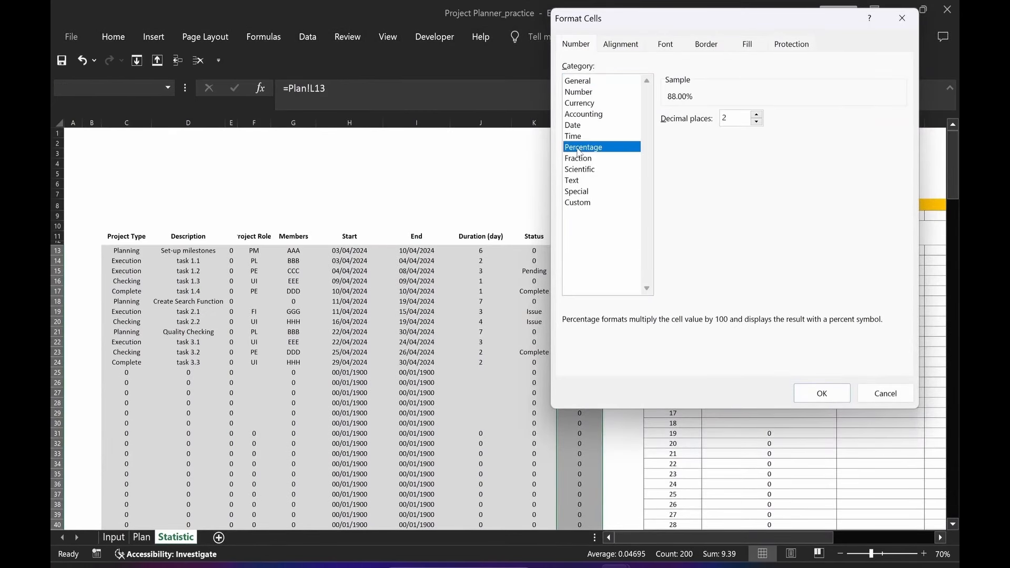
click(822, 395)
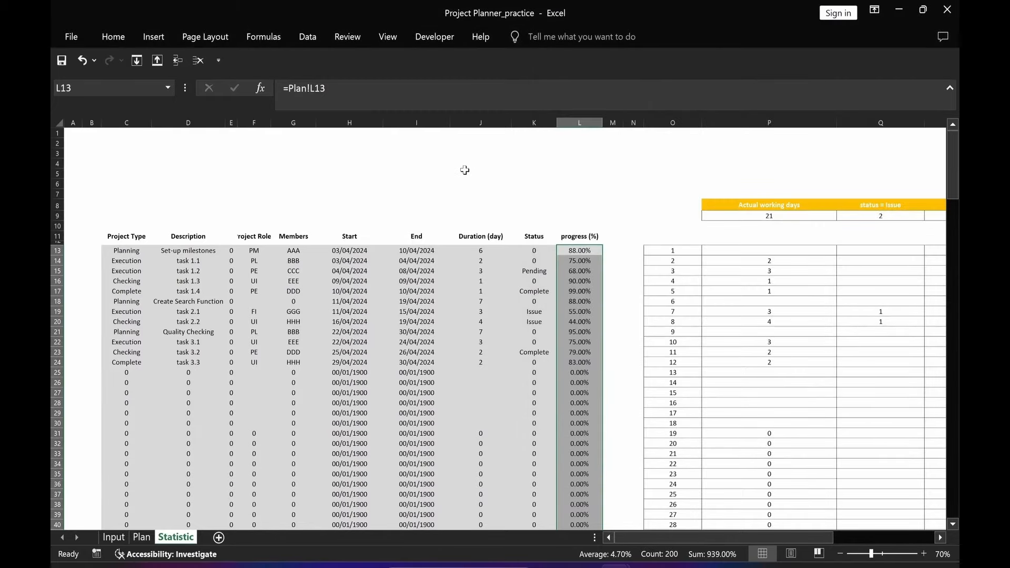
click(463, 173)
Examine the formulas in the Actual working days column and in its total cell, P9
drag(780, 538, 889, 526)
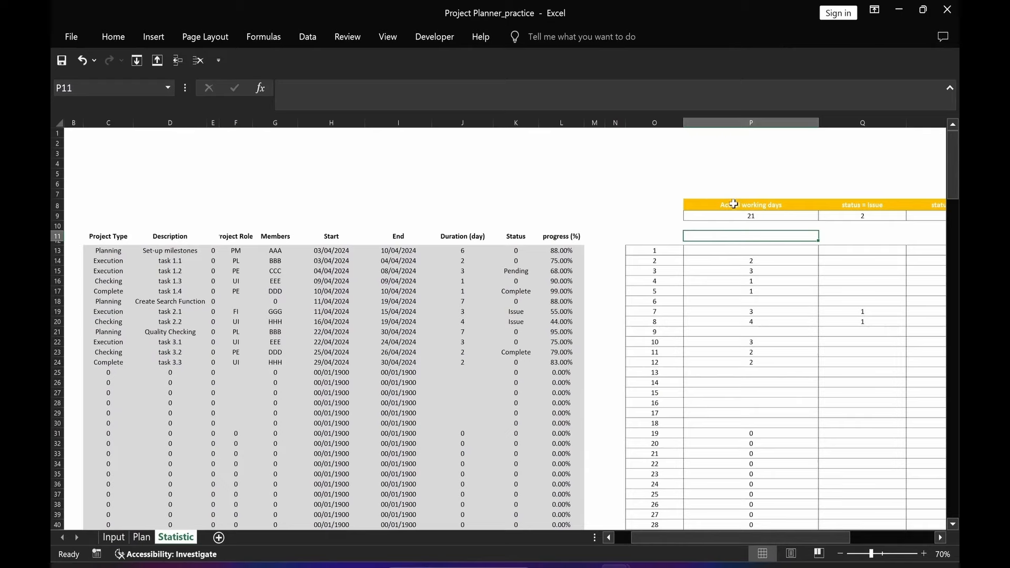
double_click(728, 252)
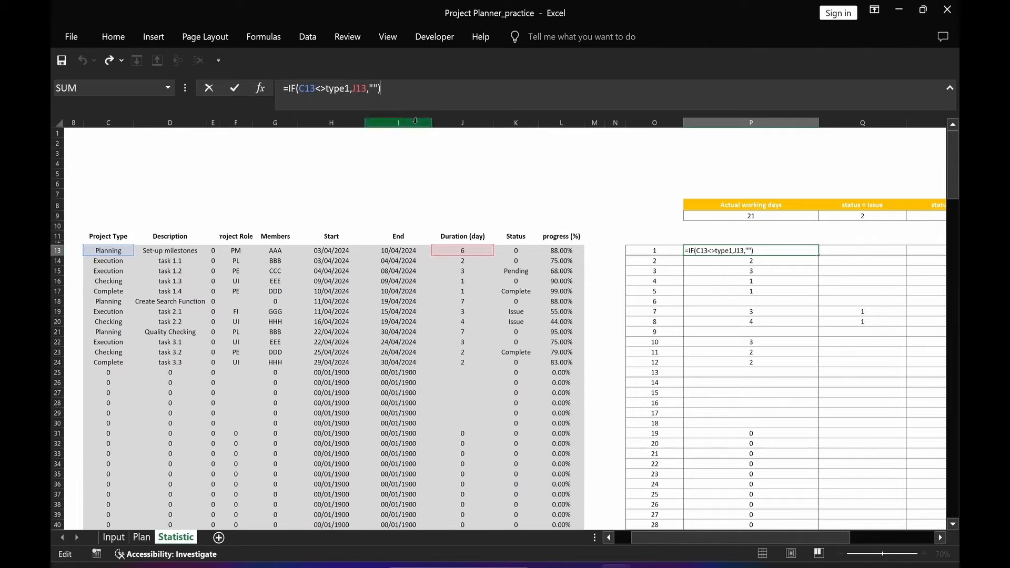
click(771, 260)
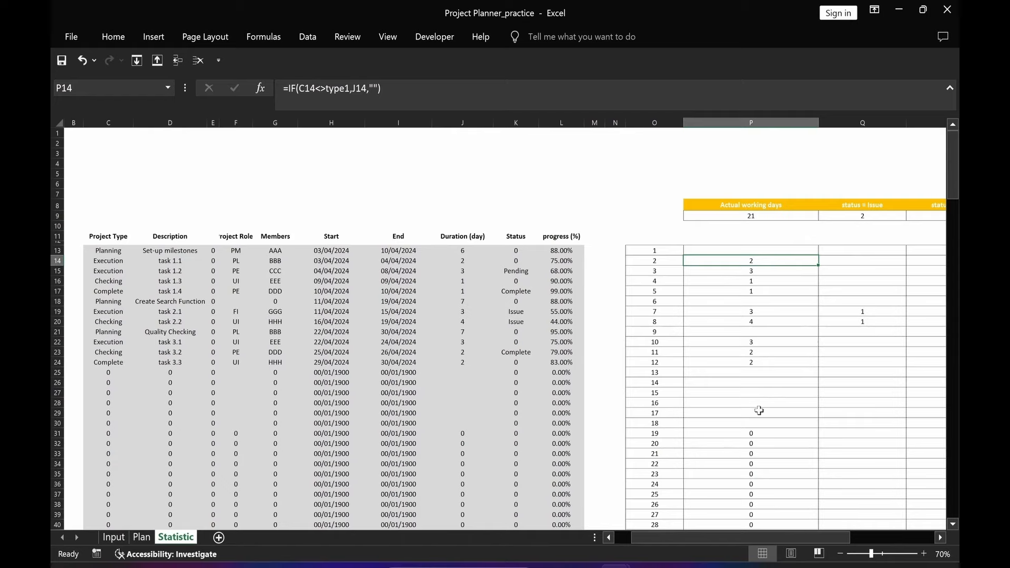
click(725, 218)
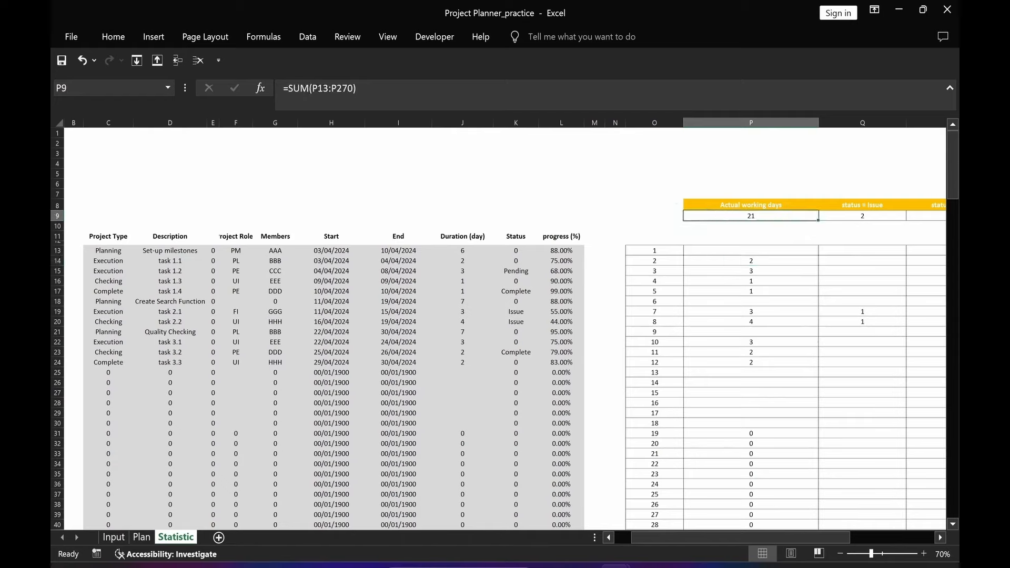
key(F2)
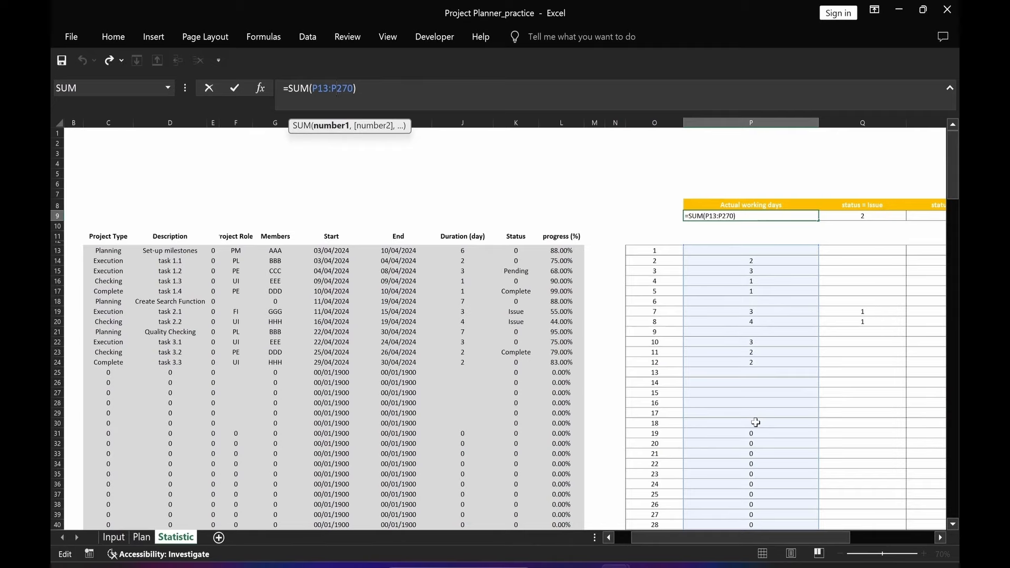
key(ctrl+Return)
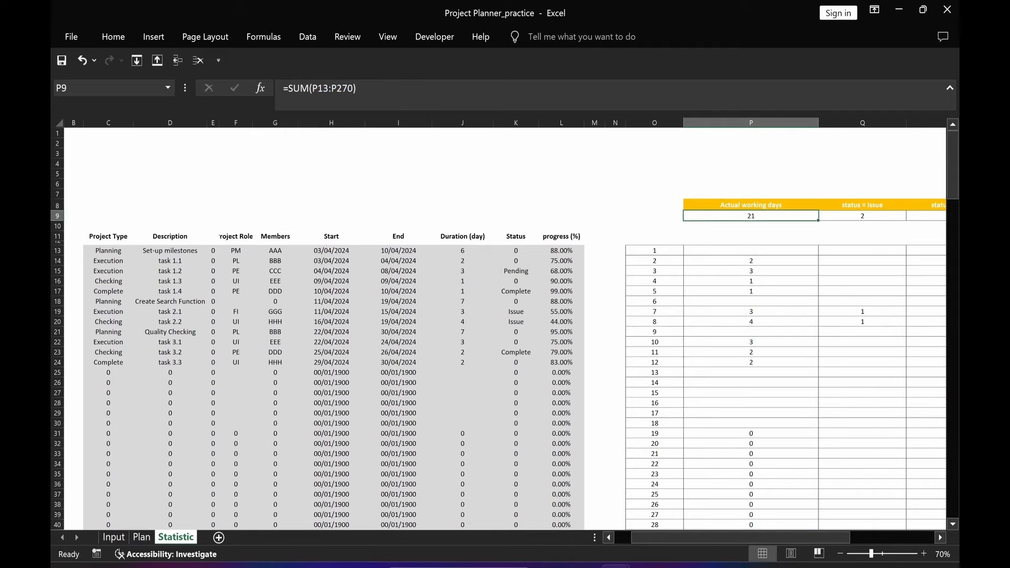
Duplicate the project duration label and value box in the Plan sheet's header, alongside the originals, and change the label to "Actual Proejct Workday:"
click(142, 537)
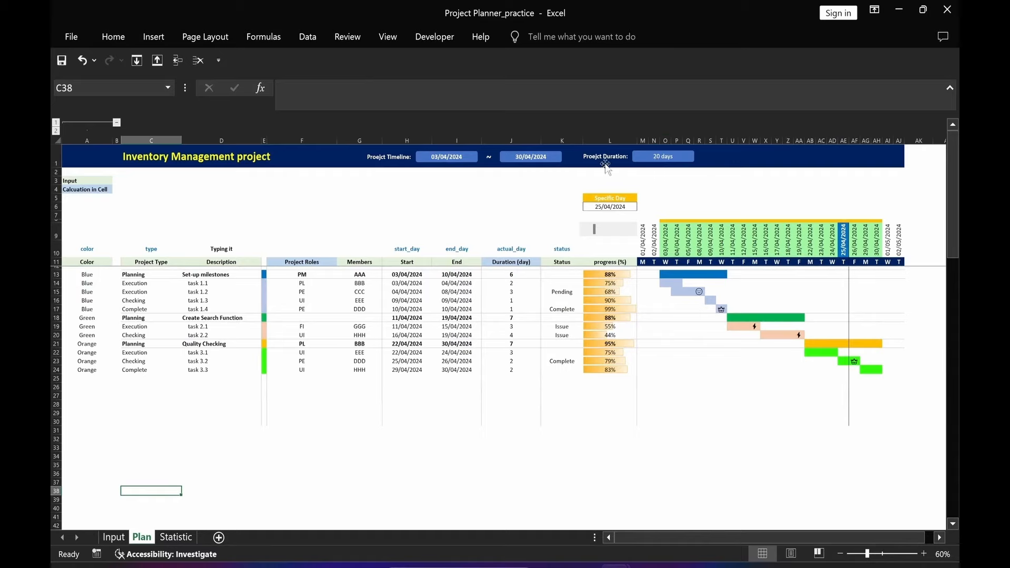
drag(613, 164, 751, 164)
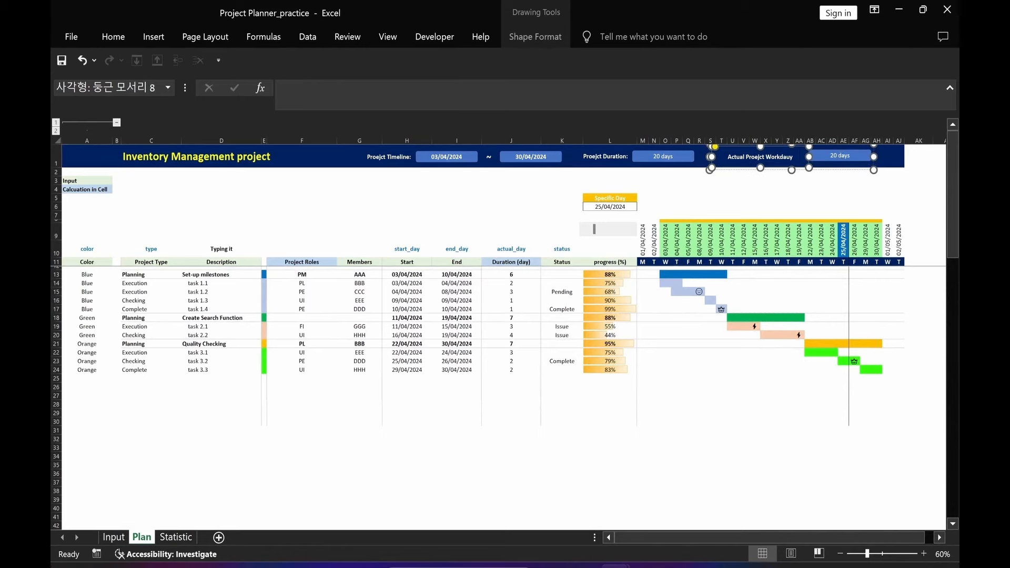
drag(857, 158, 814, 163)
key(Escape)
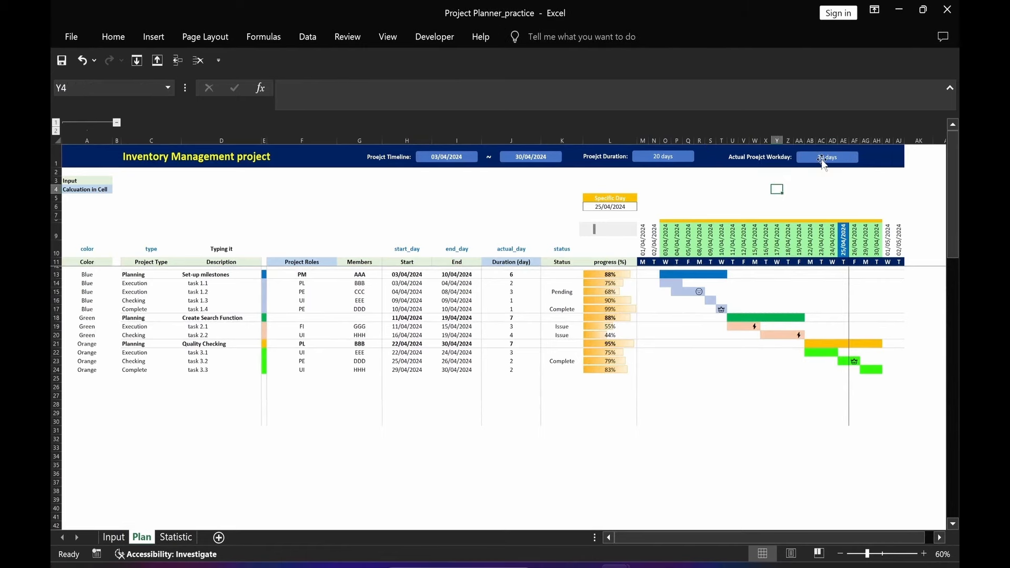
Link the Actual Proejct Workday value box to the Actual working days total with =Statistic!$P$9 and set its font colour to white
click(824, 164)
click(824, 164)
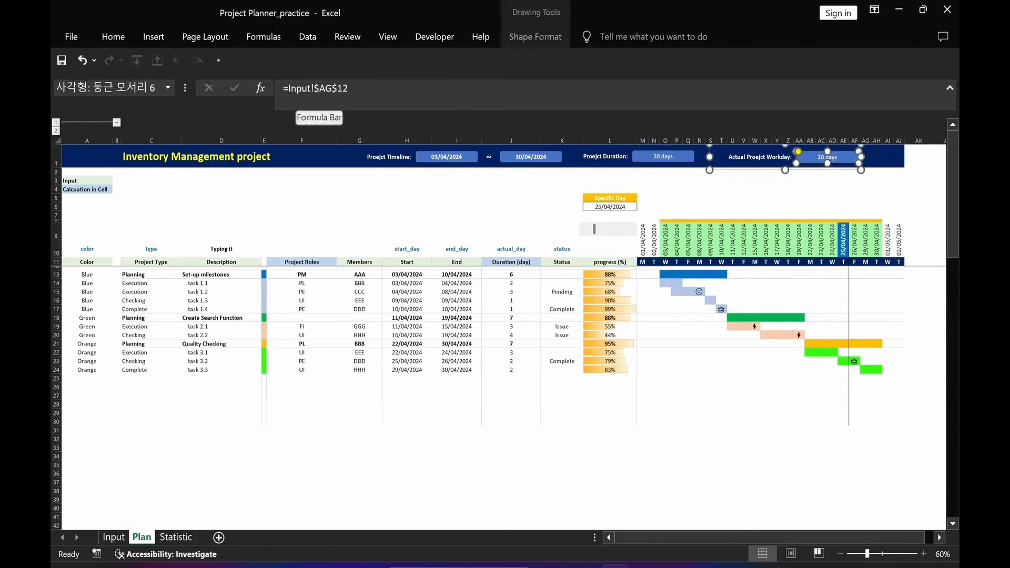
drag(302, 88, 349, 89)
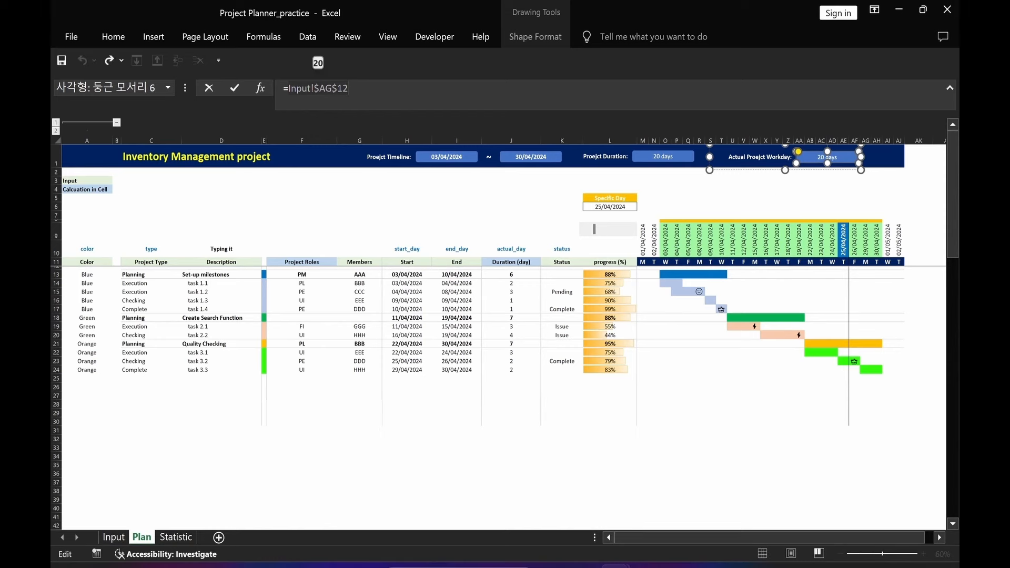
key(BackSpace)
click(171, 539)
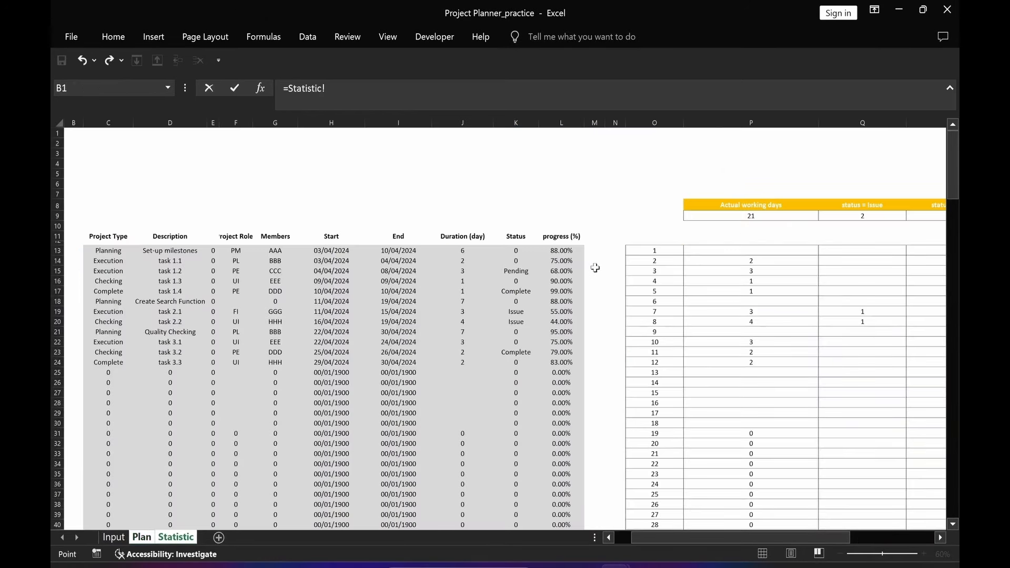
click(730, 216)
key(F4)
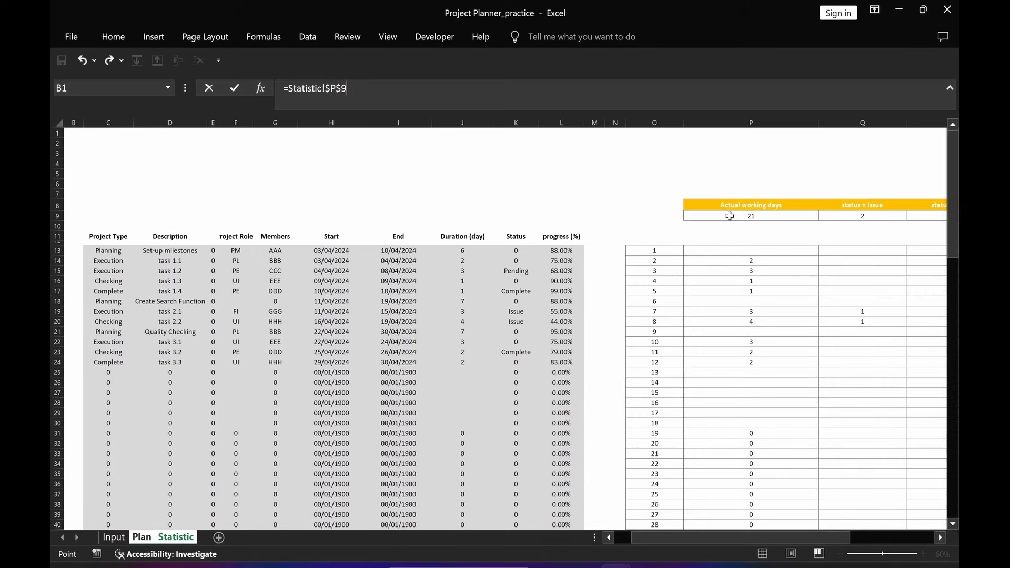
key(Return)
click(112, 36)
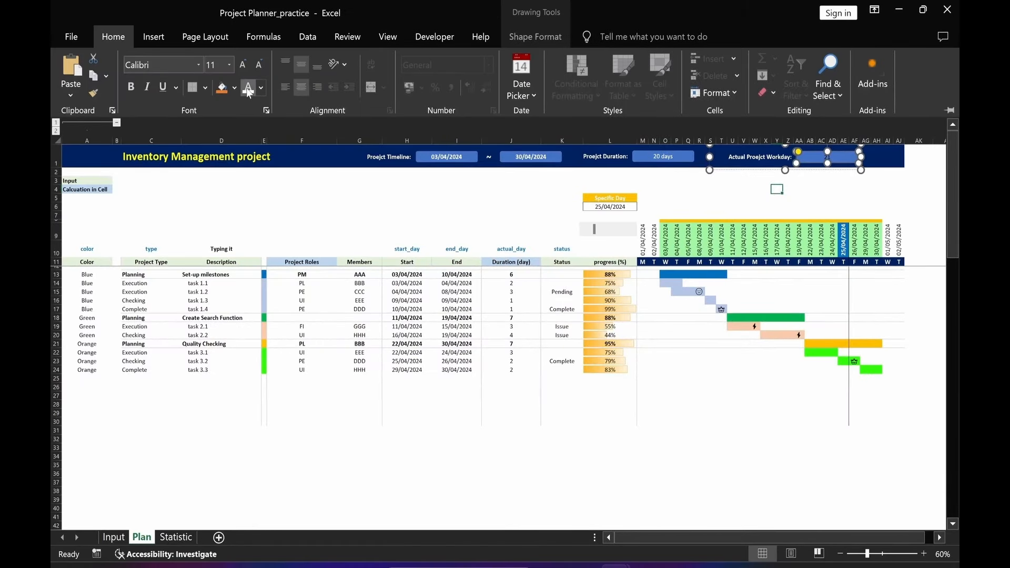
click(456, 189)
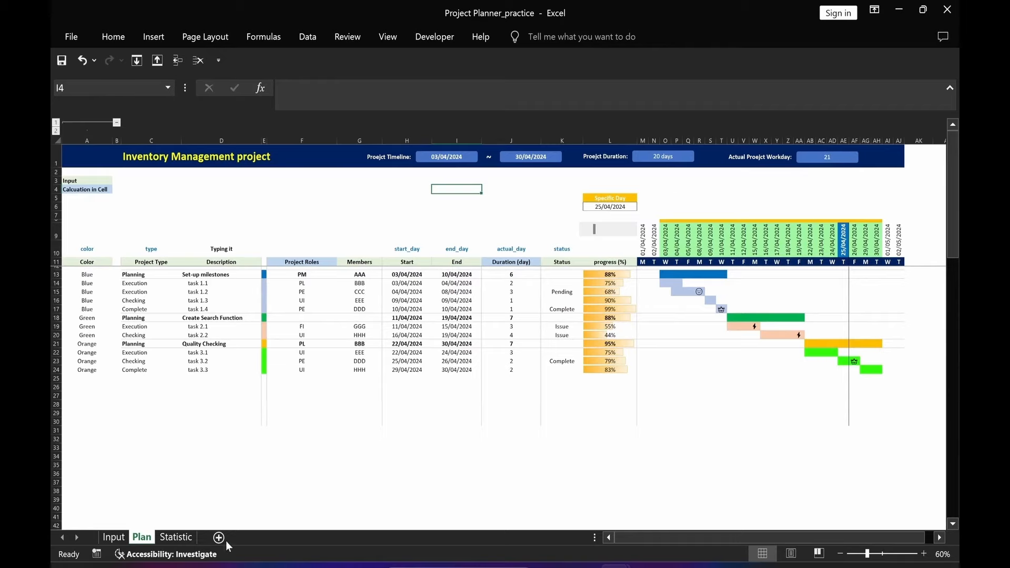
Apply the custom number format #,##0" days" to the Actual working days total, P9, on the Statistic sheet
click(174, 538)
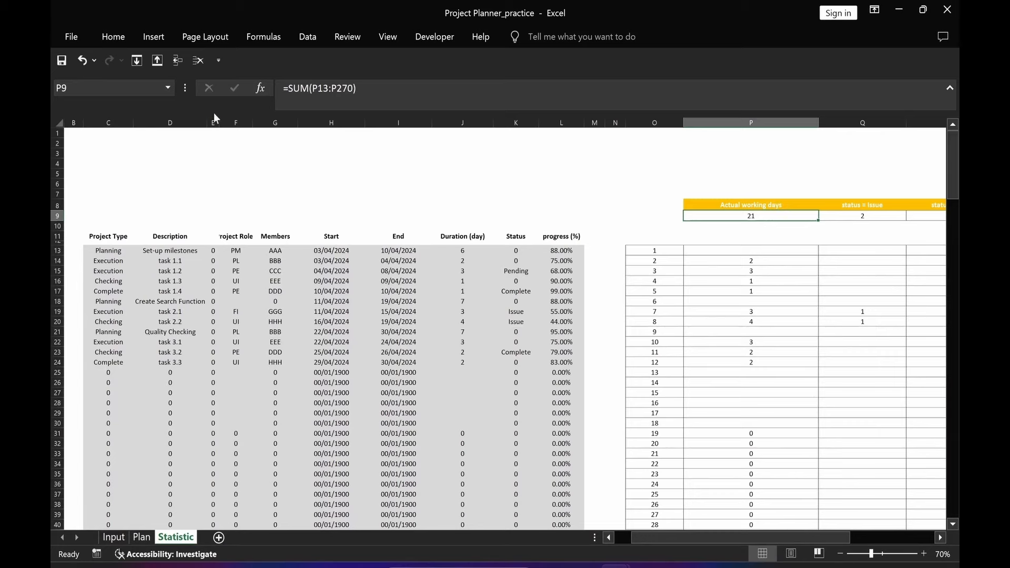
key(ctrl+1)
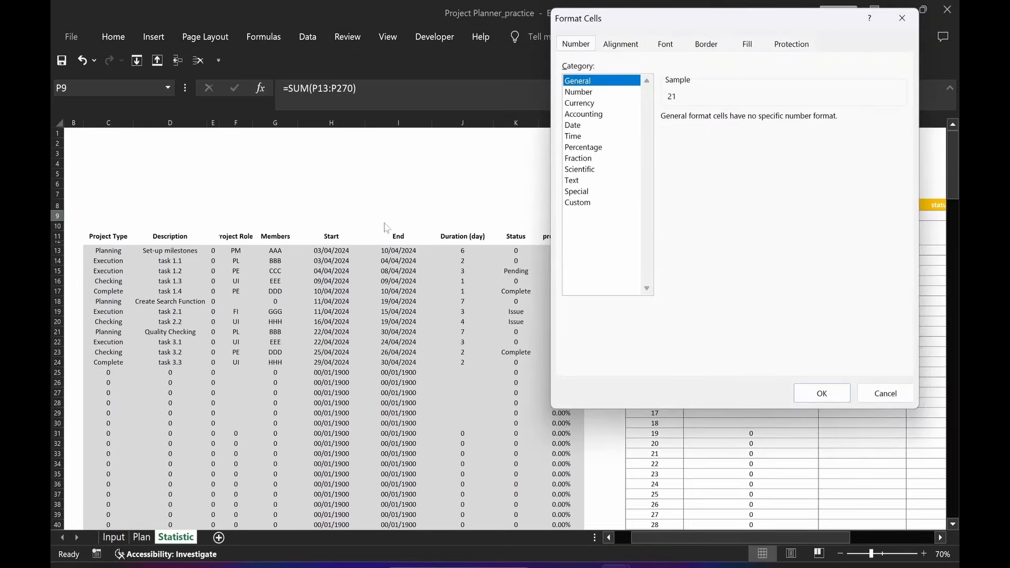
click(582, 205)
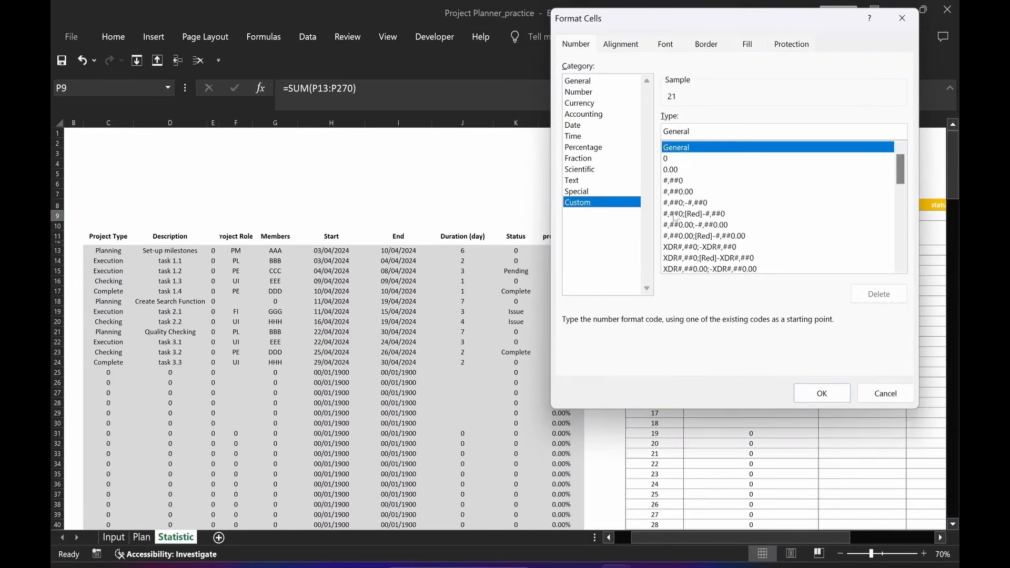
scroll(684, 247, down, 10)
click(684, 238)
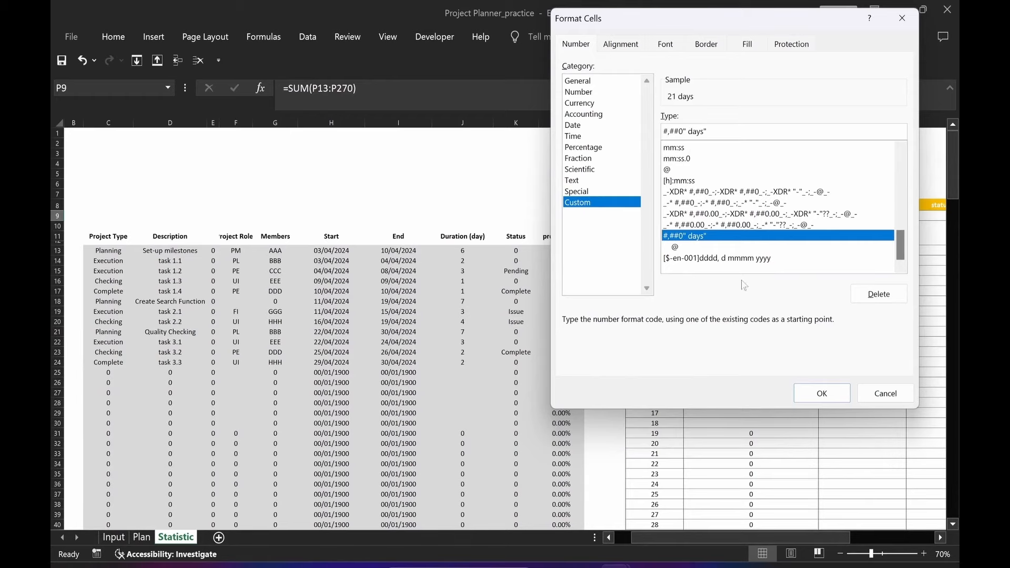
click(819, 394)
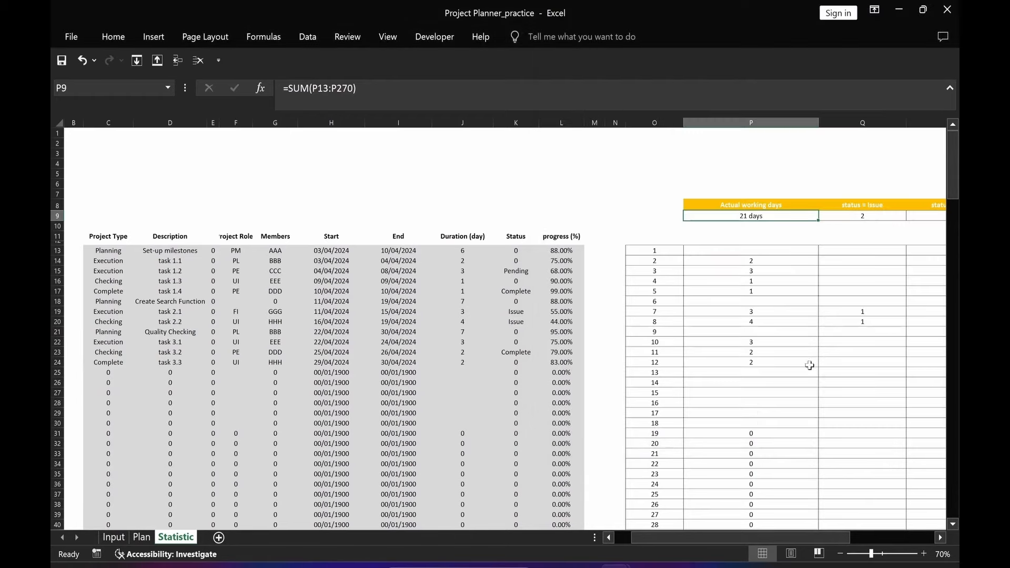
click(576, 184)
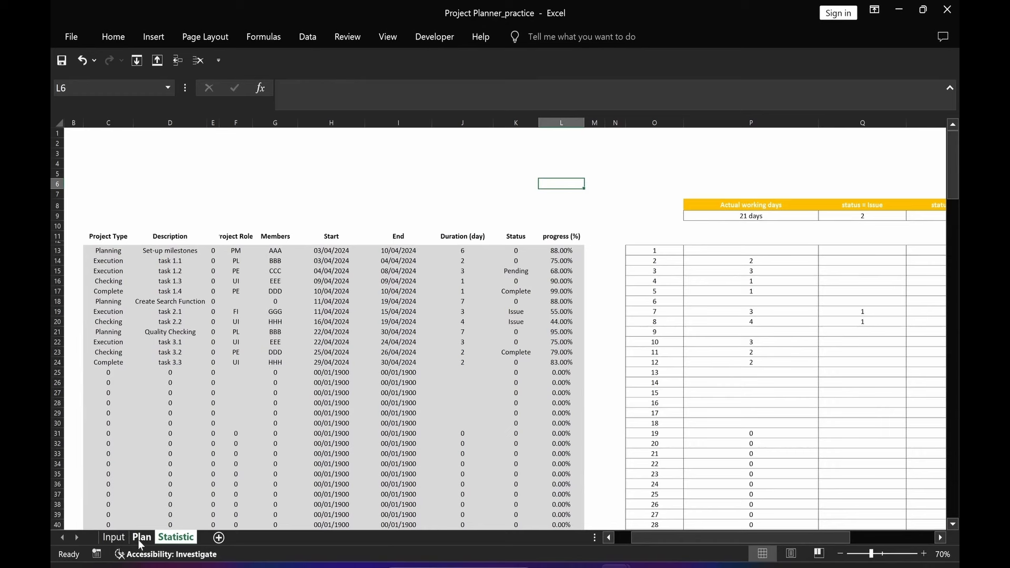
Clear the helper labels in A10:K10 on the Plan sheet and collapse the grouped Color column A
click(140, 537)
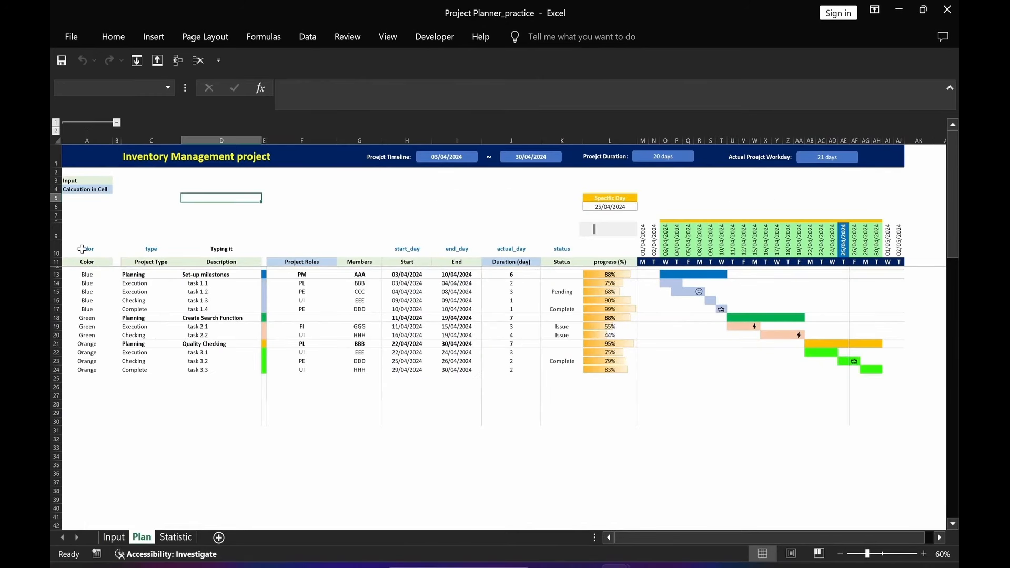
drag(84, 249, 567, 249)
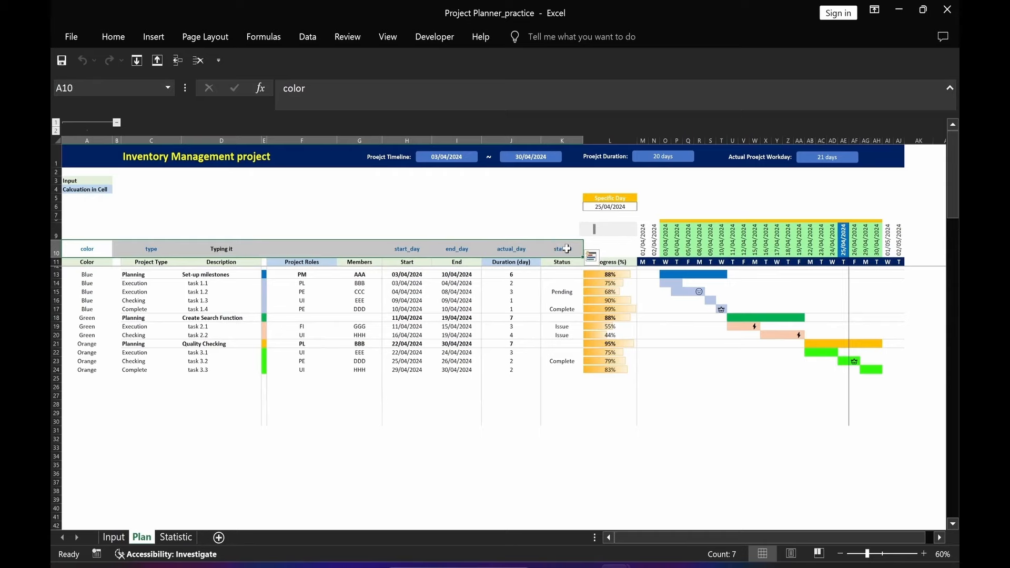
key(Delete)
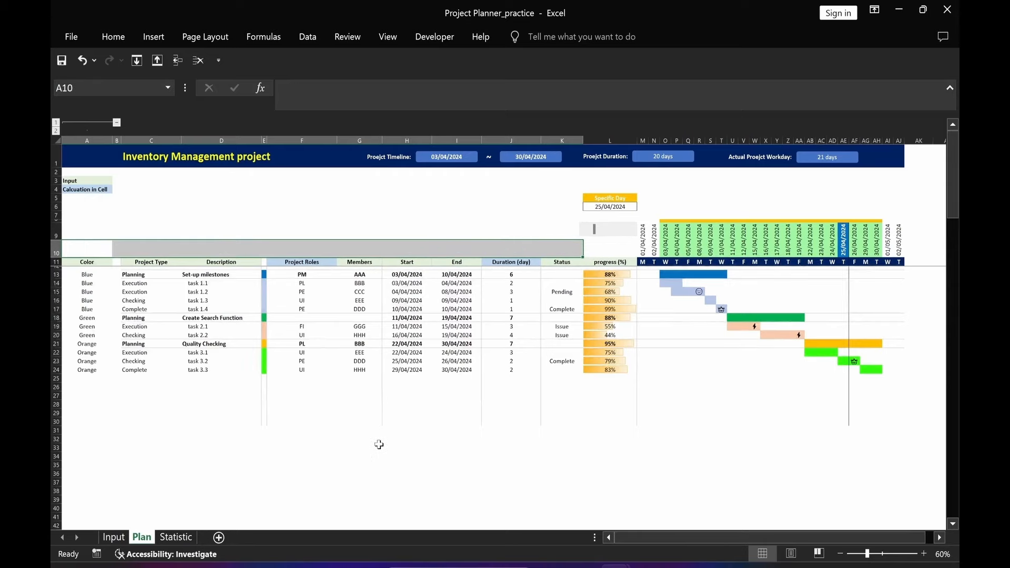
click(375, 447)
click(117, 123)
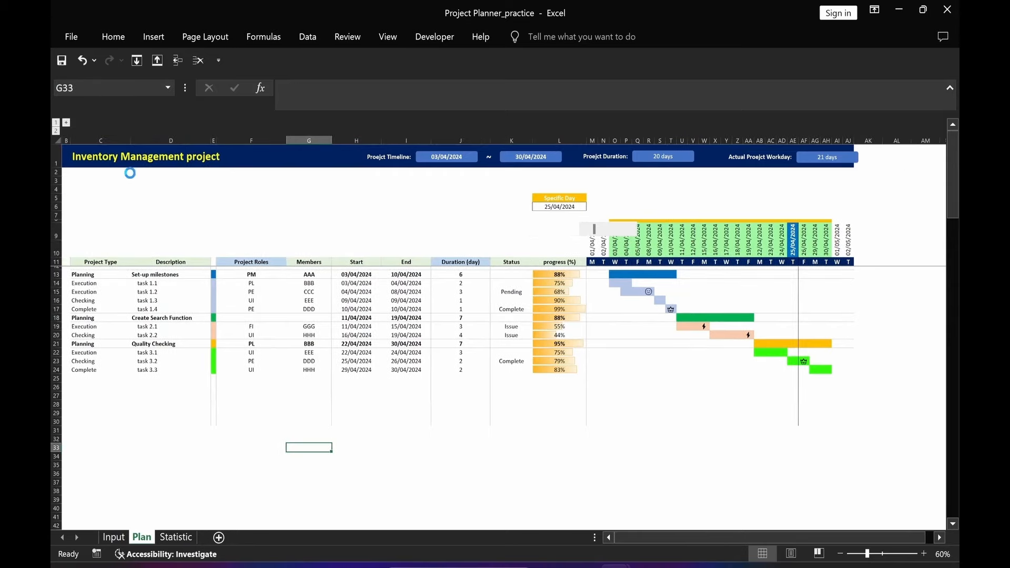
click(122, 189)
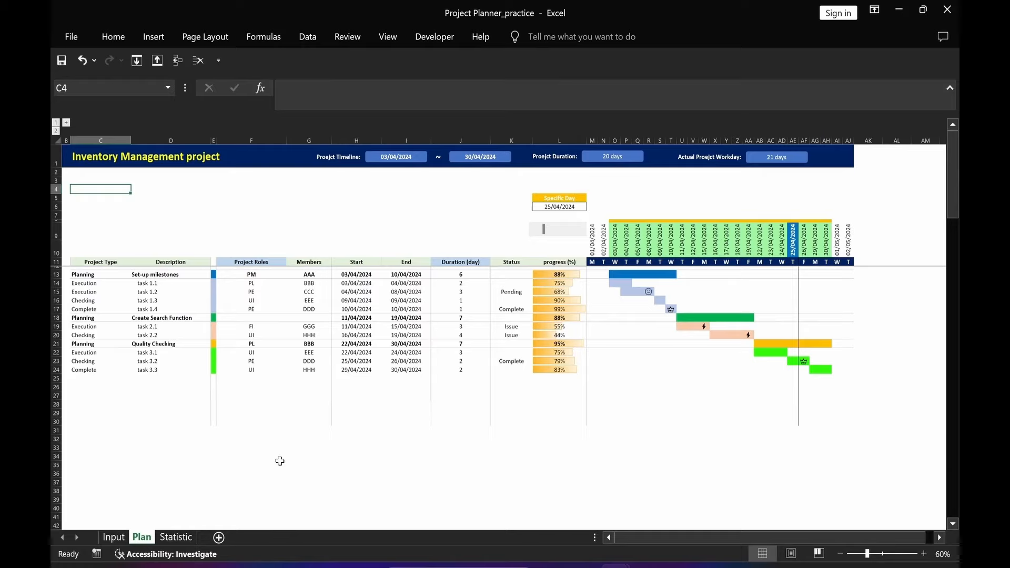